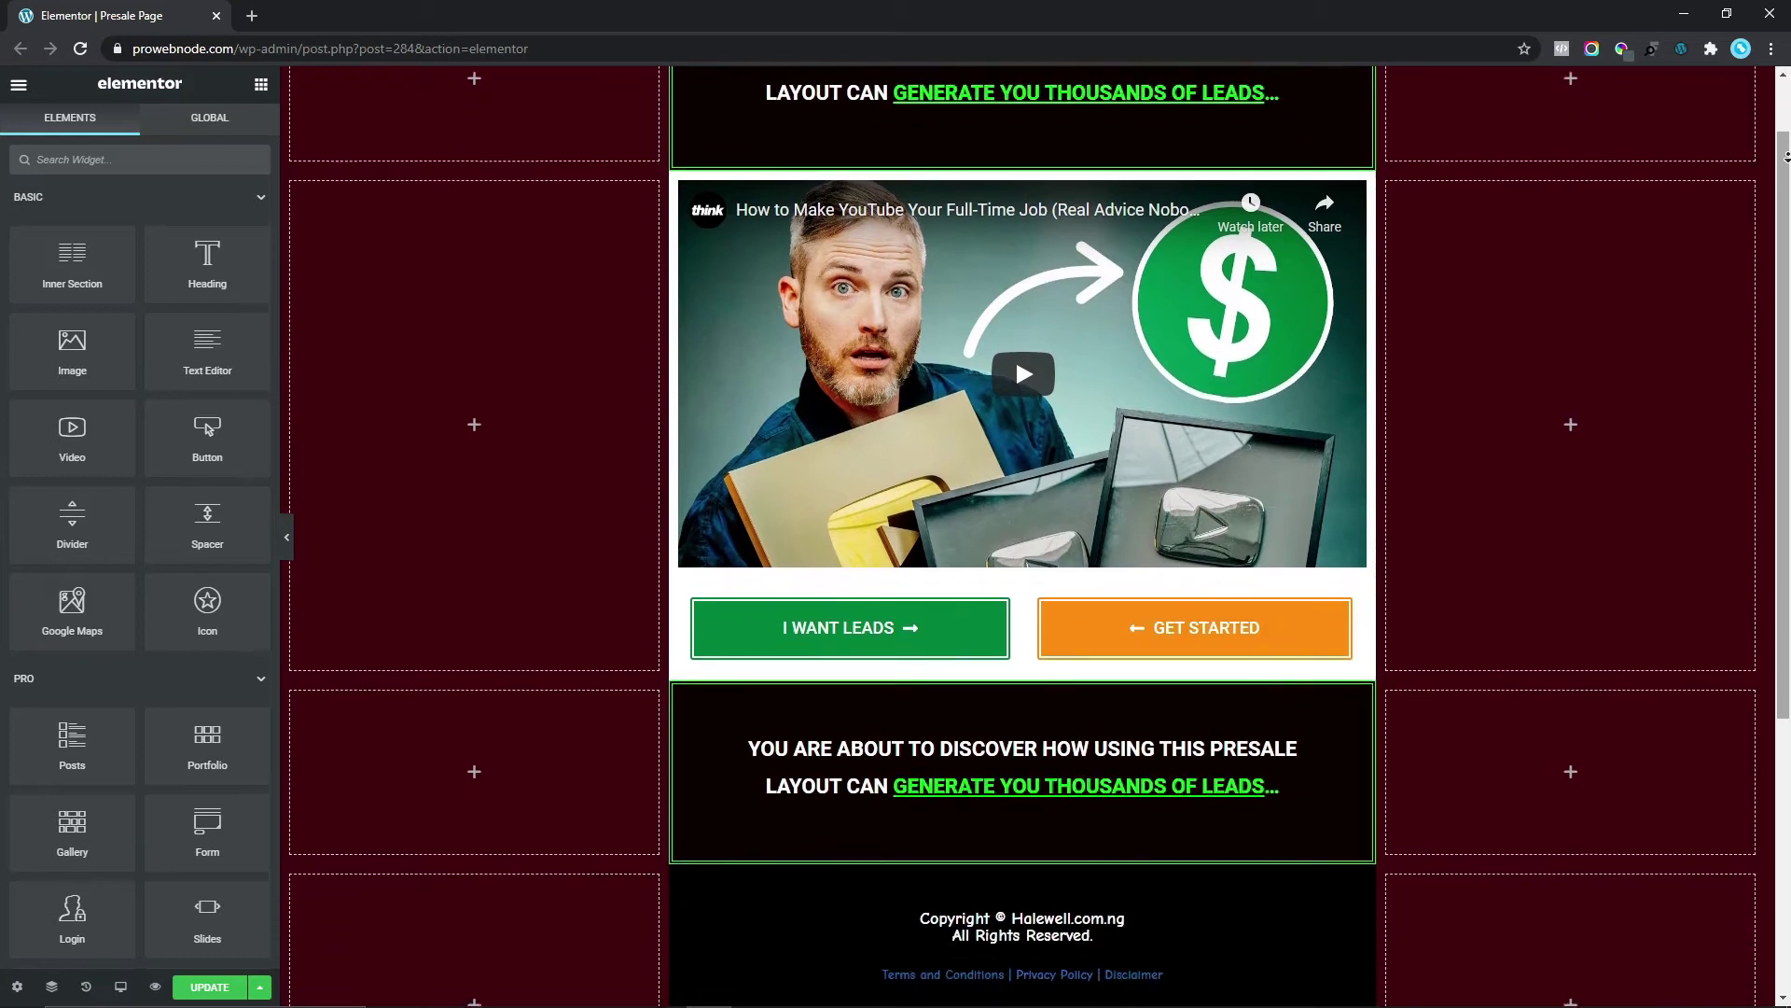
# - Preview the finished presale page in the tablet layout with the editing panel hidden, checking it from header to footer
pyautogui.scroll(3, 1035, 527)
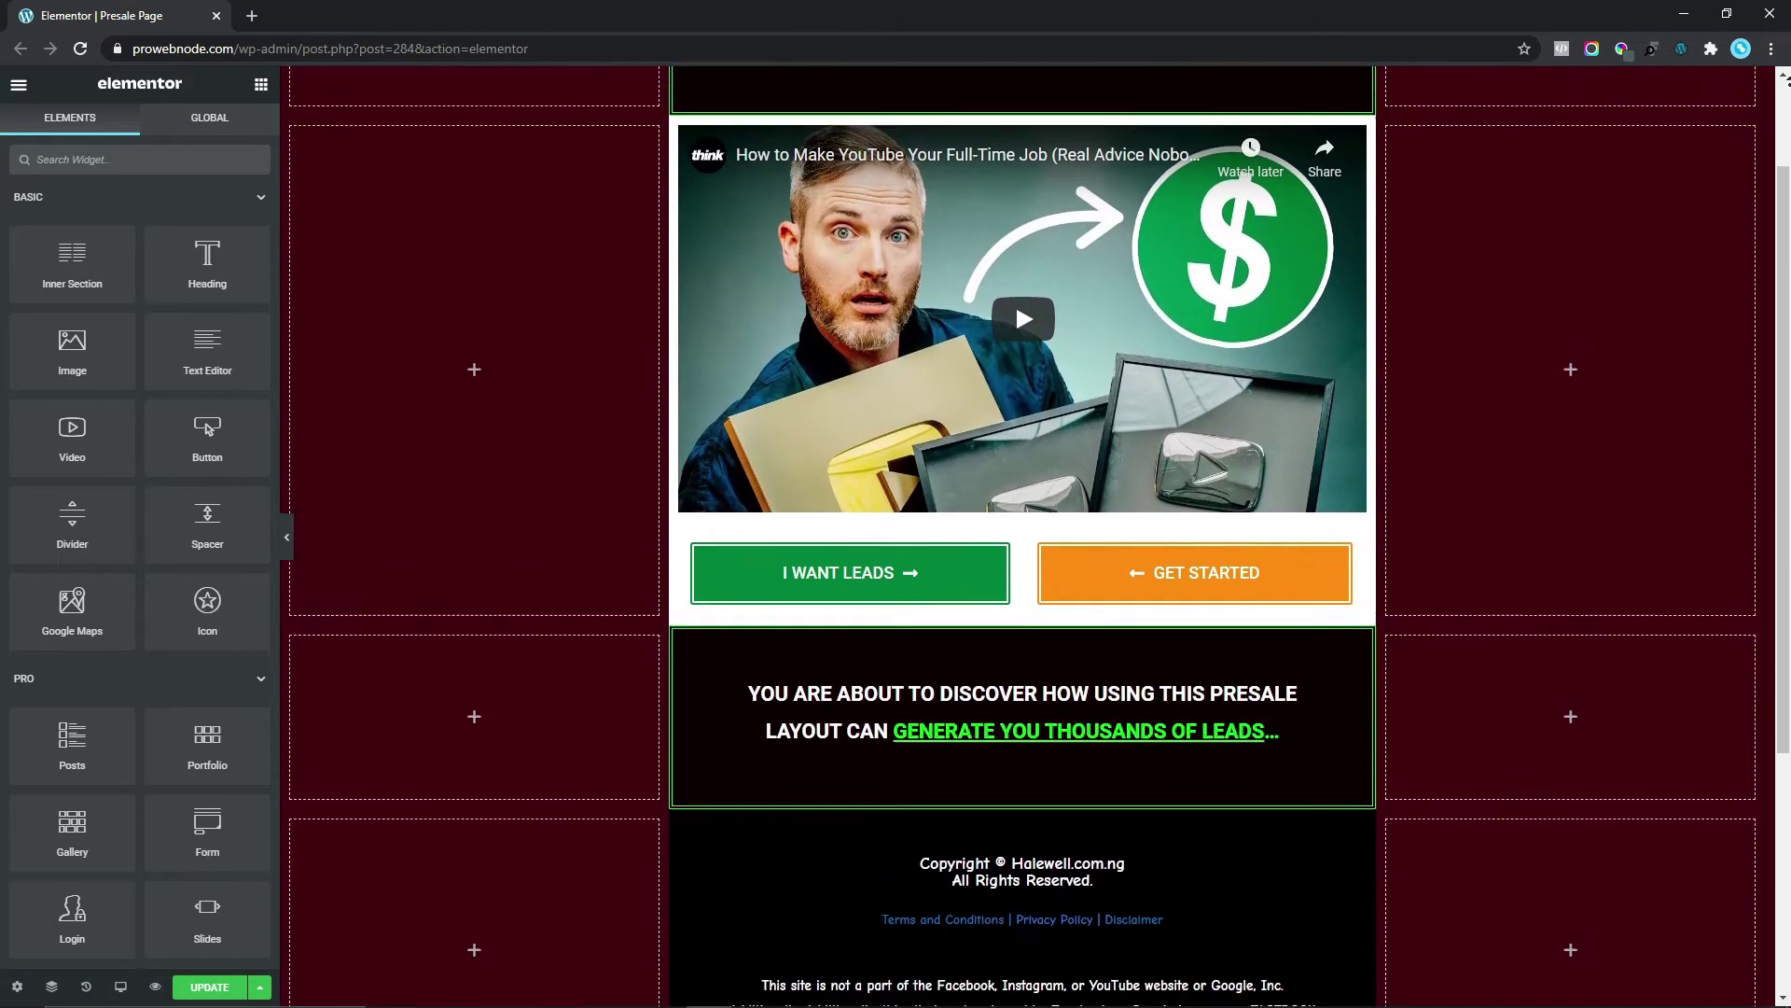
pyautogui.click(121, 986)
pyautogui.click(140, 907)
pyautogui.click(287, 536)
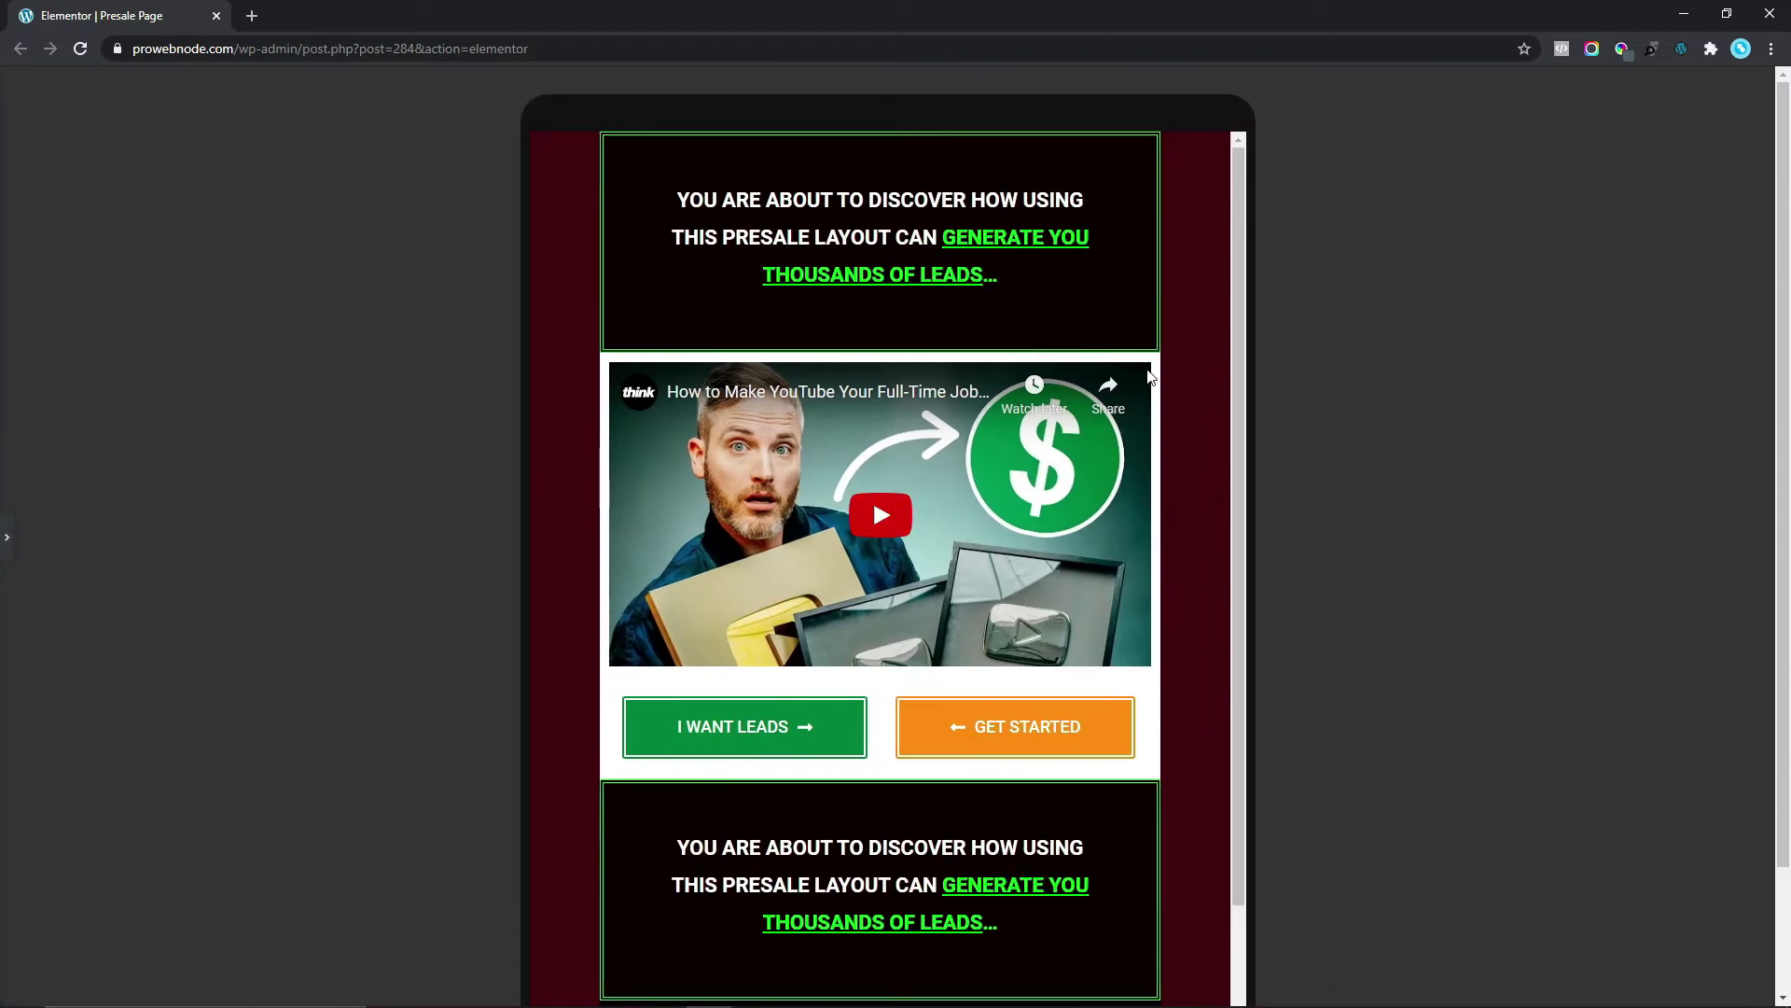
pyautogui.scroll(-3, 1233, 333)
pyautogui.scroll(-1, 1234, 333)
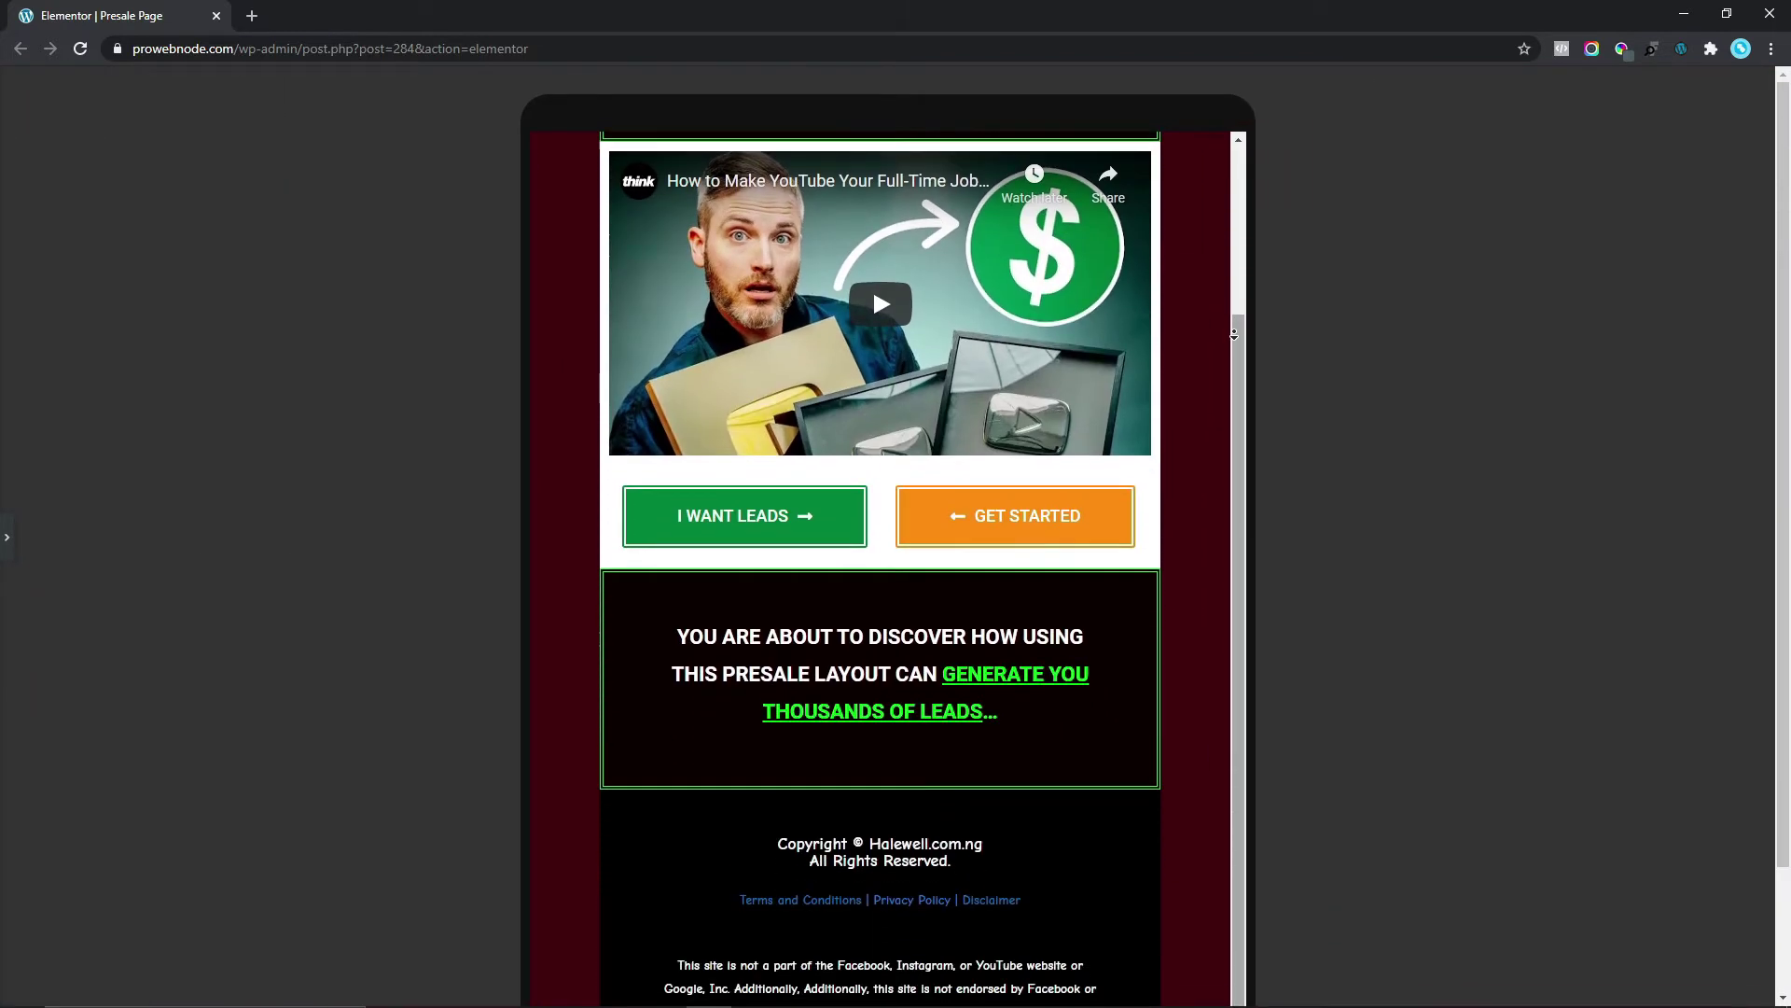
pyautogui.scroll(2, 1235, 300)
pyautogui.scroll(2, 1242, 266)
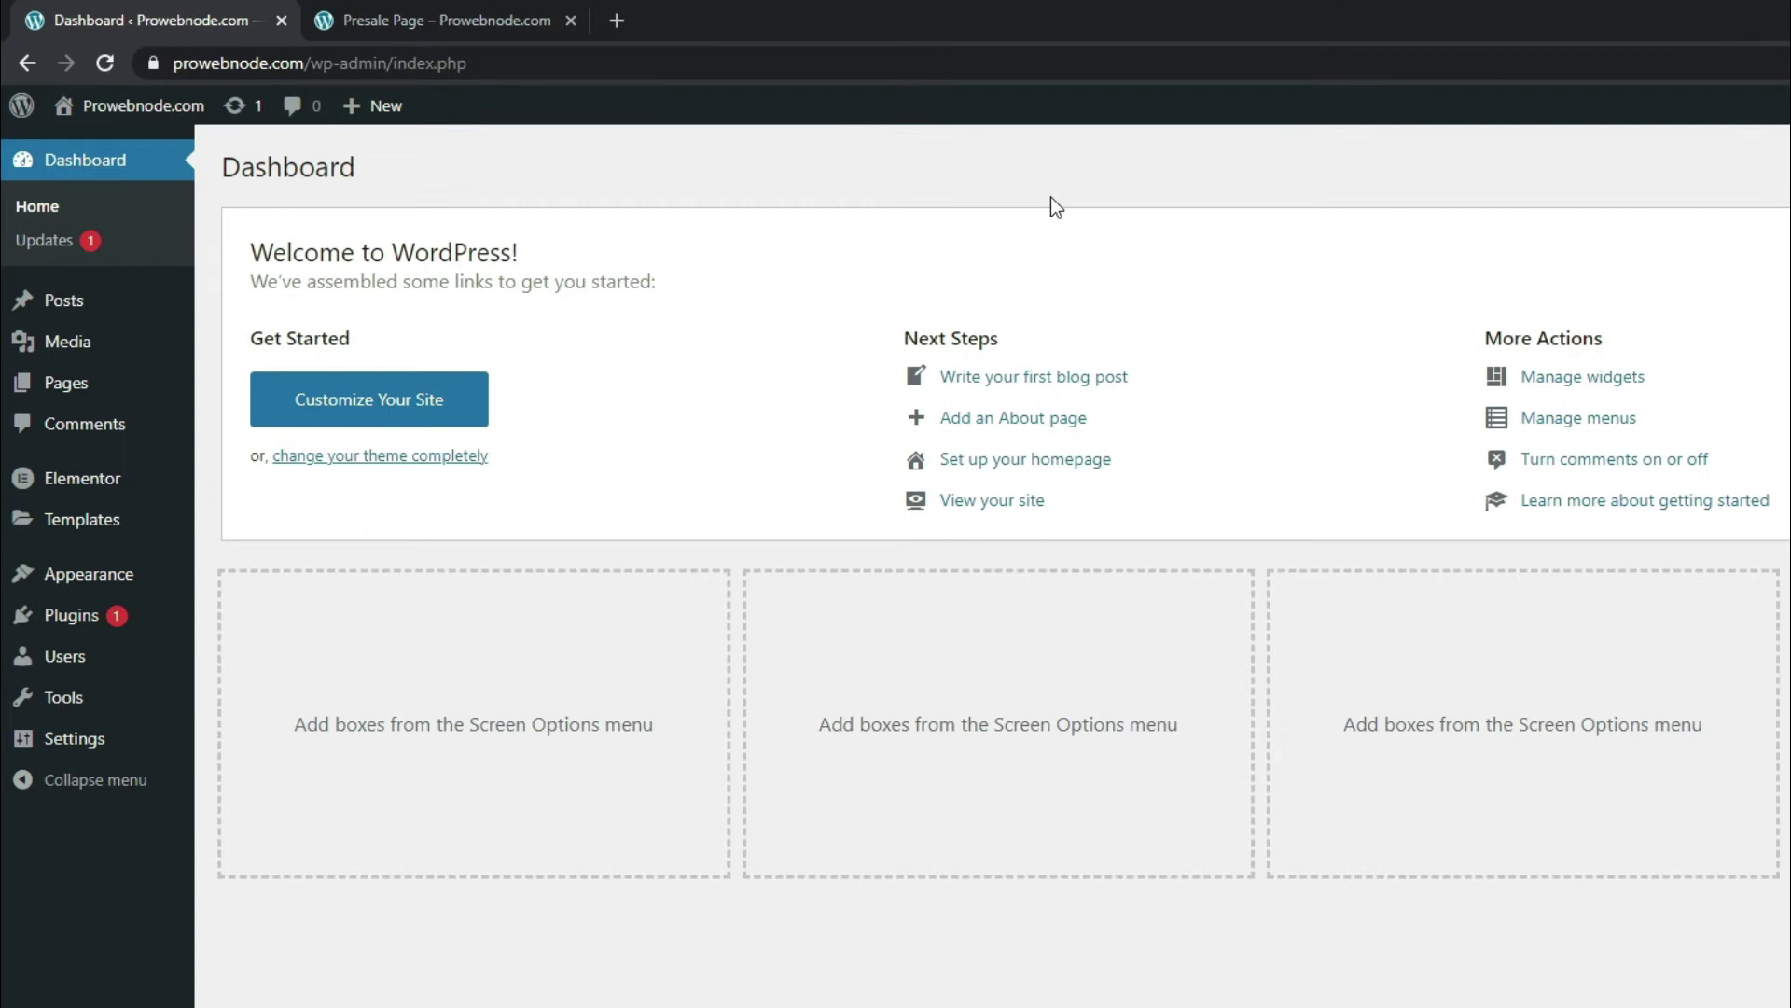
# - Search the WordPress plugin directory for Elementor
pyautogui.moveTo(131, 625)
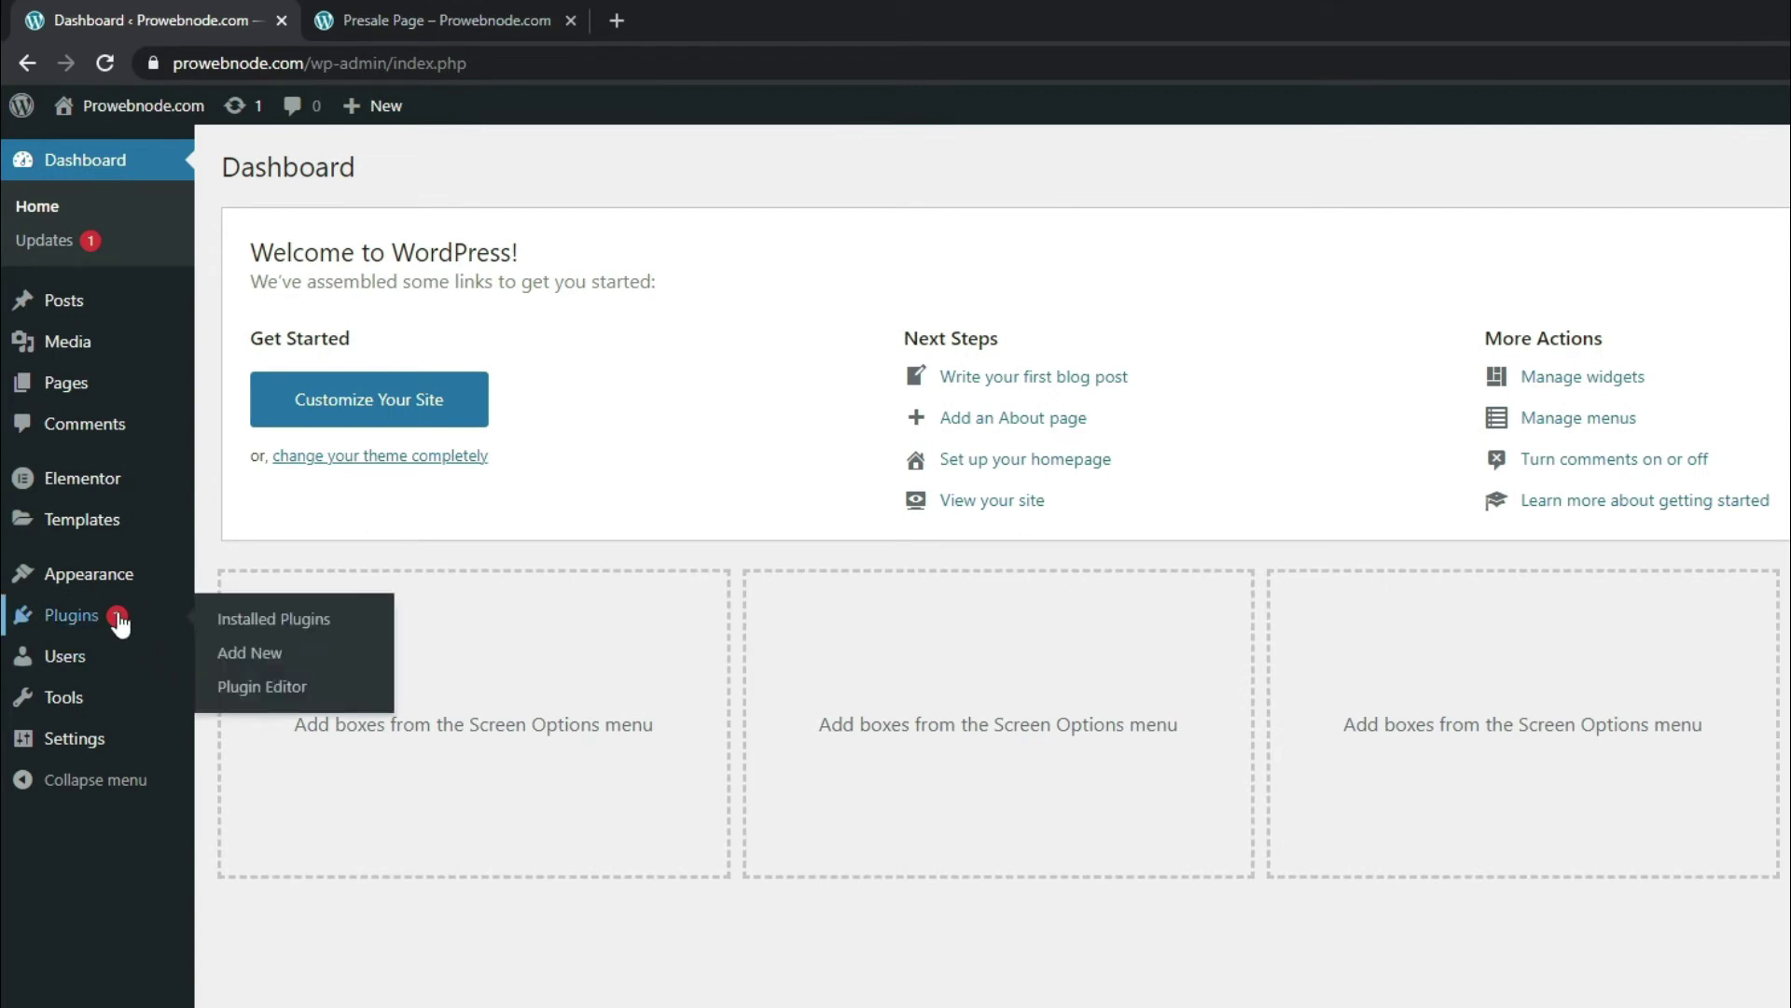
pyautogui.click(256, 653)
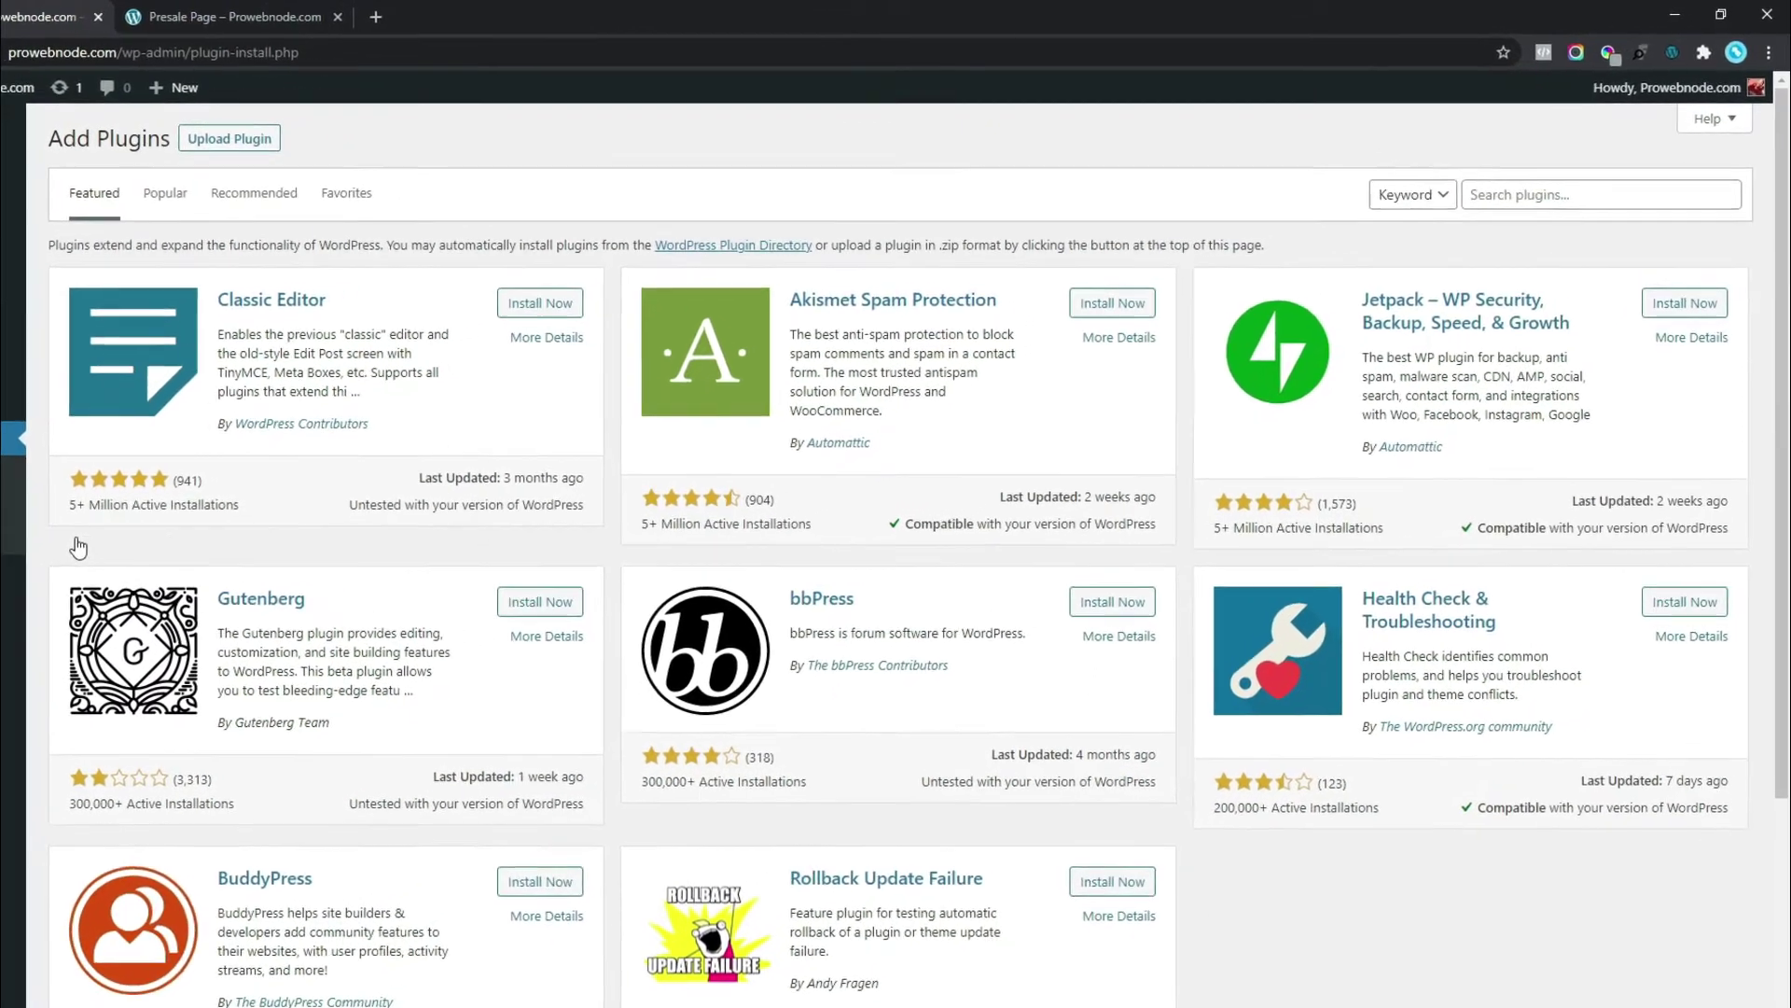
pyautogui.click(1561, 197)
pyautogui.write('Elementor')
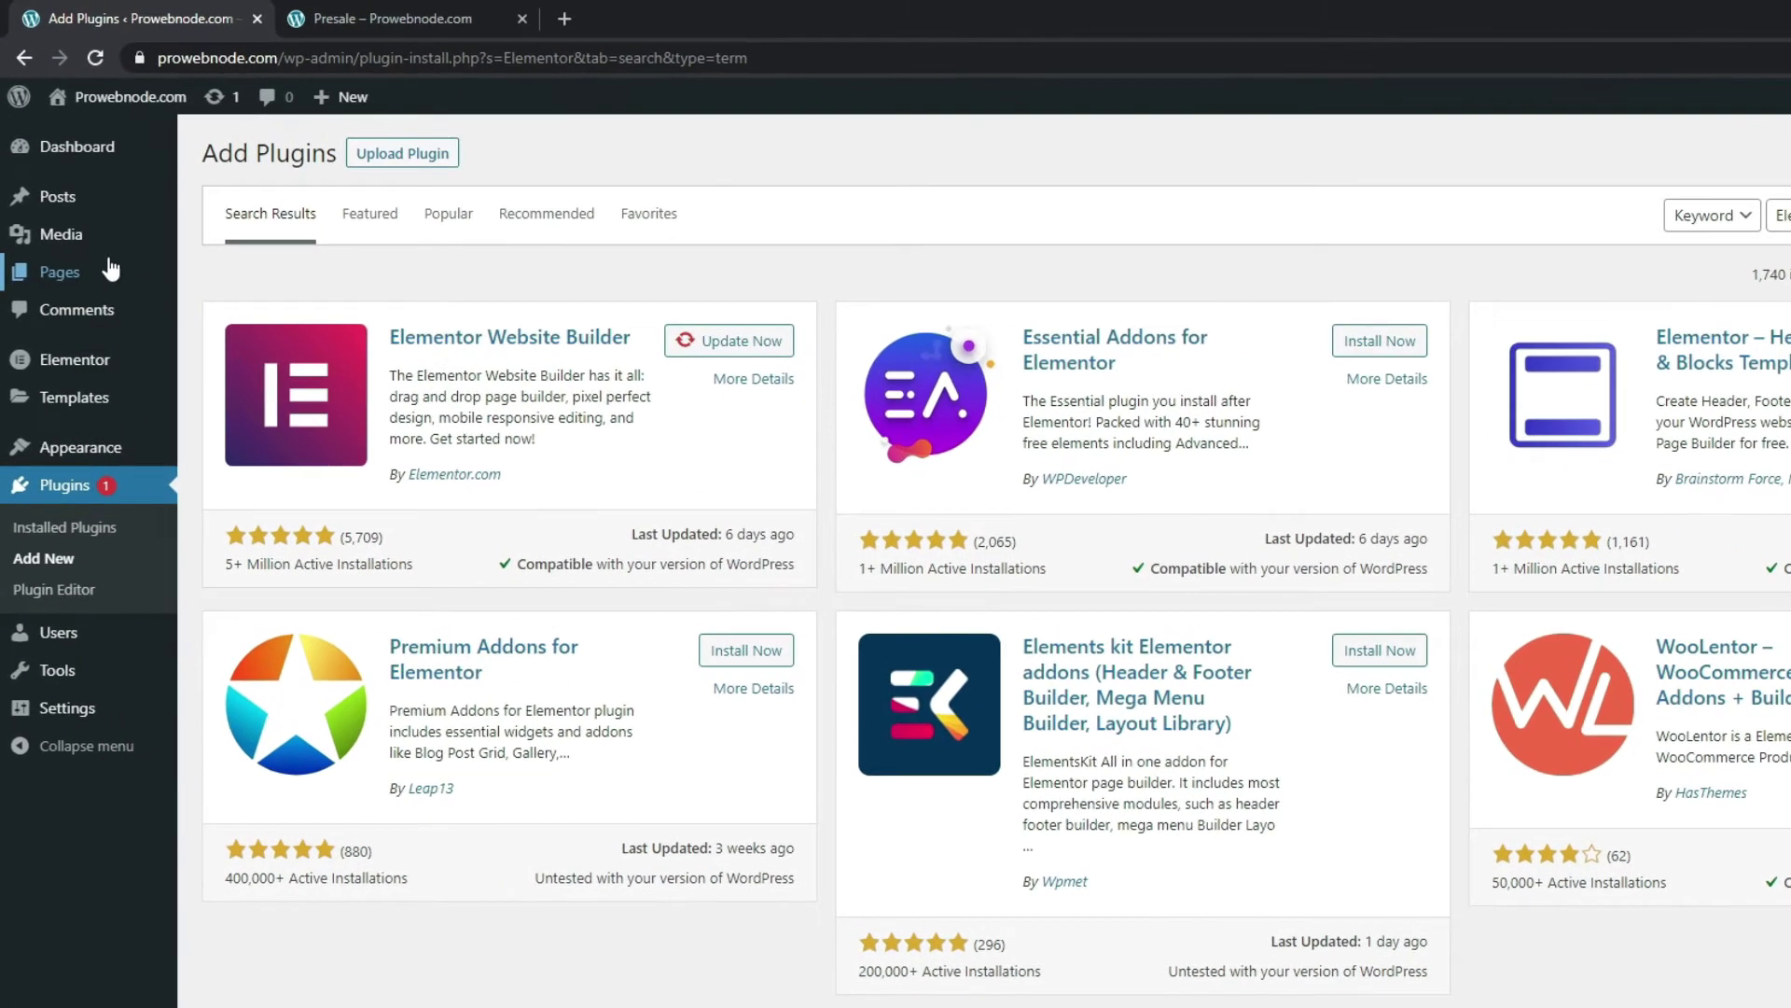
# - Create a new page in a separate browser tab, title it "Presell" and open it for editing with Elementor
pyautogui.moveTo(89, 227)
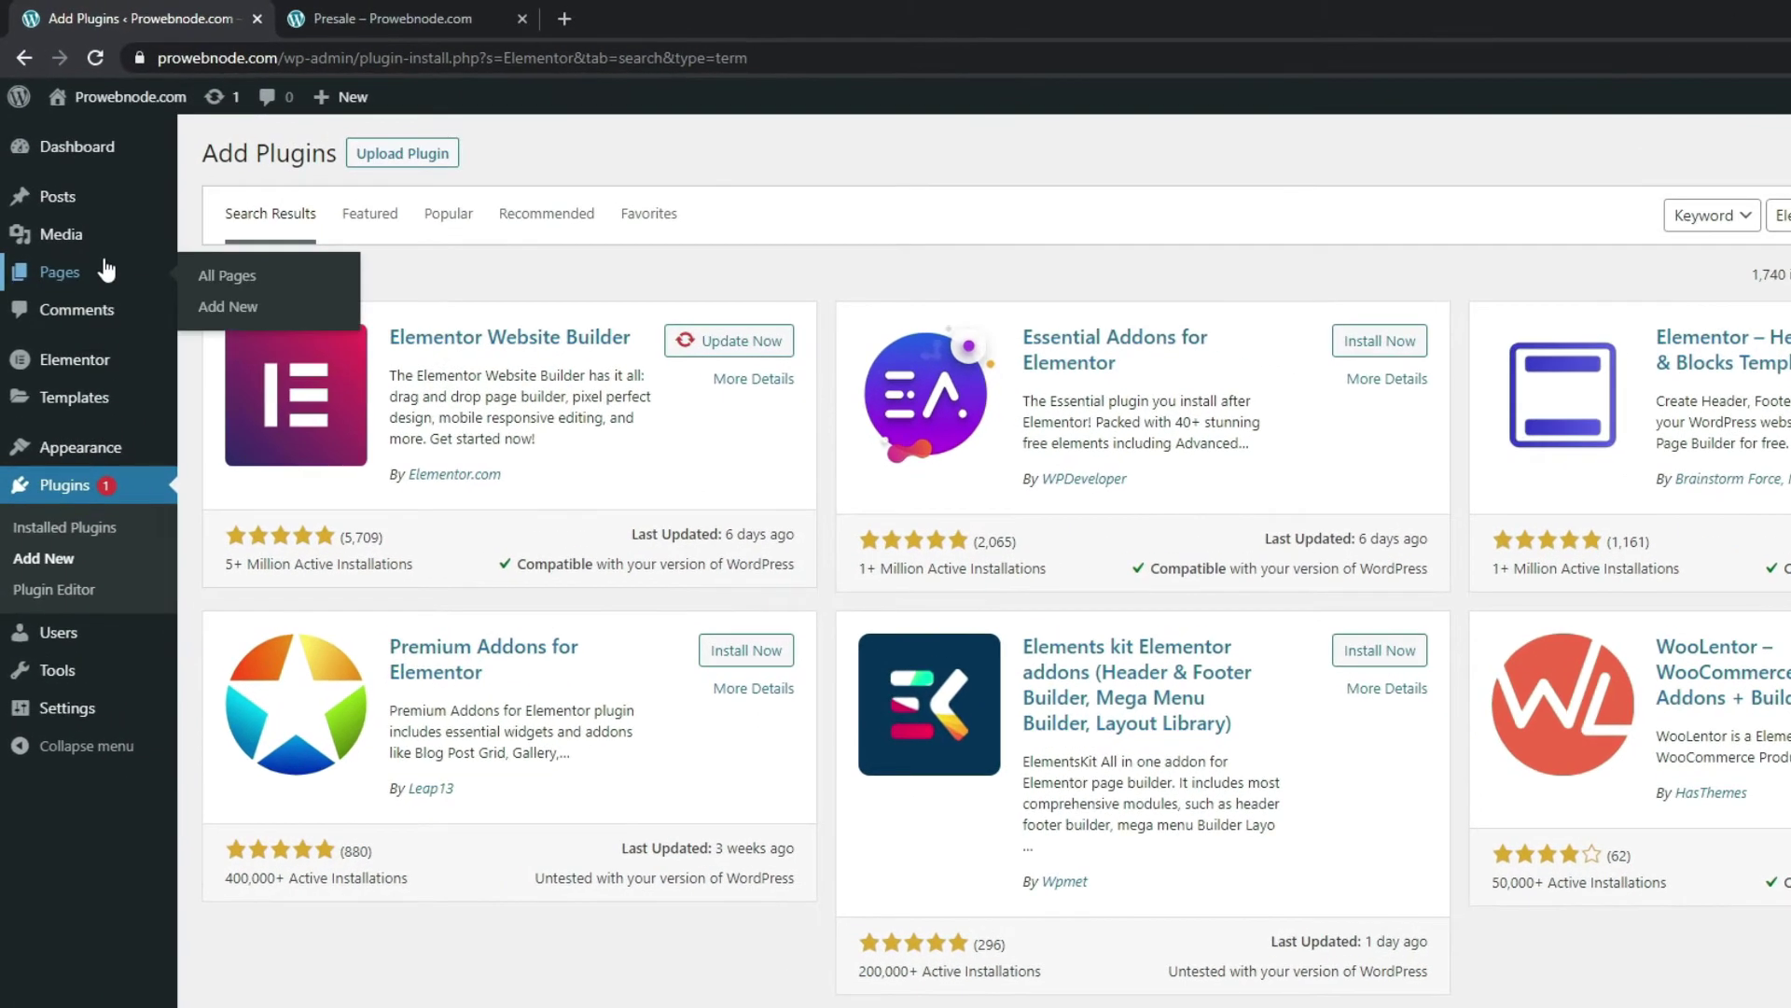
pyautogui.rightClick(233, 308)
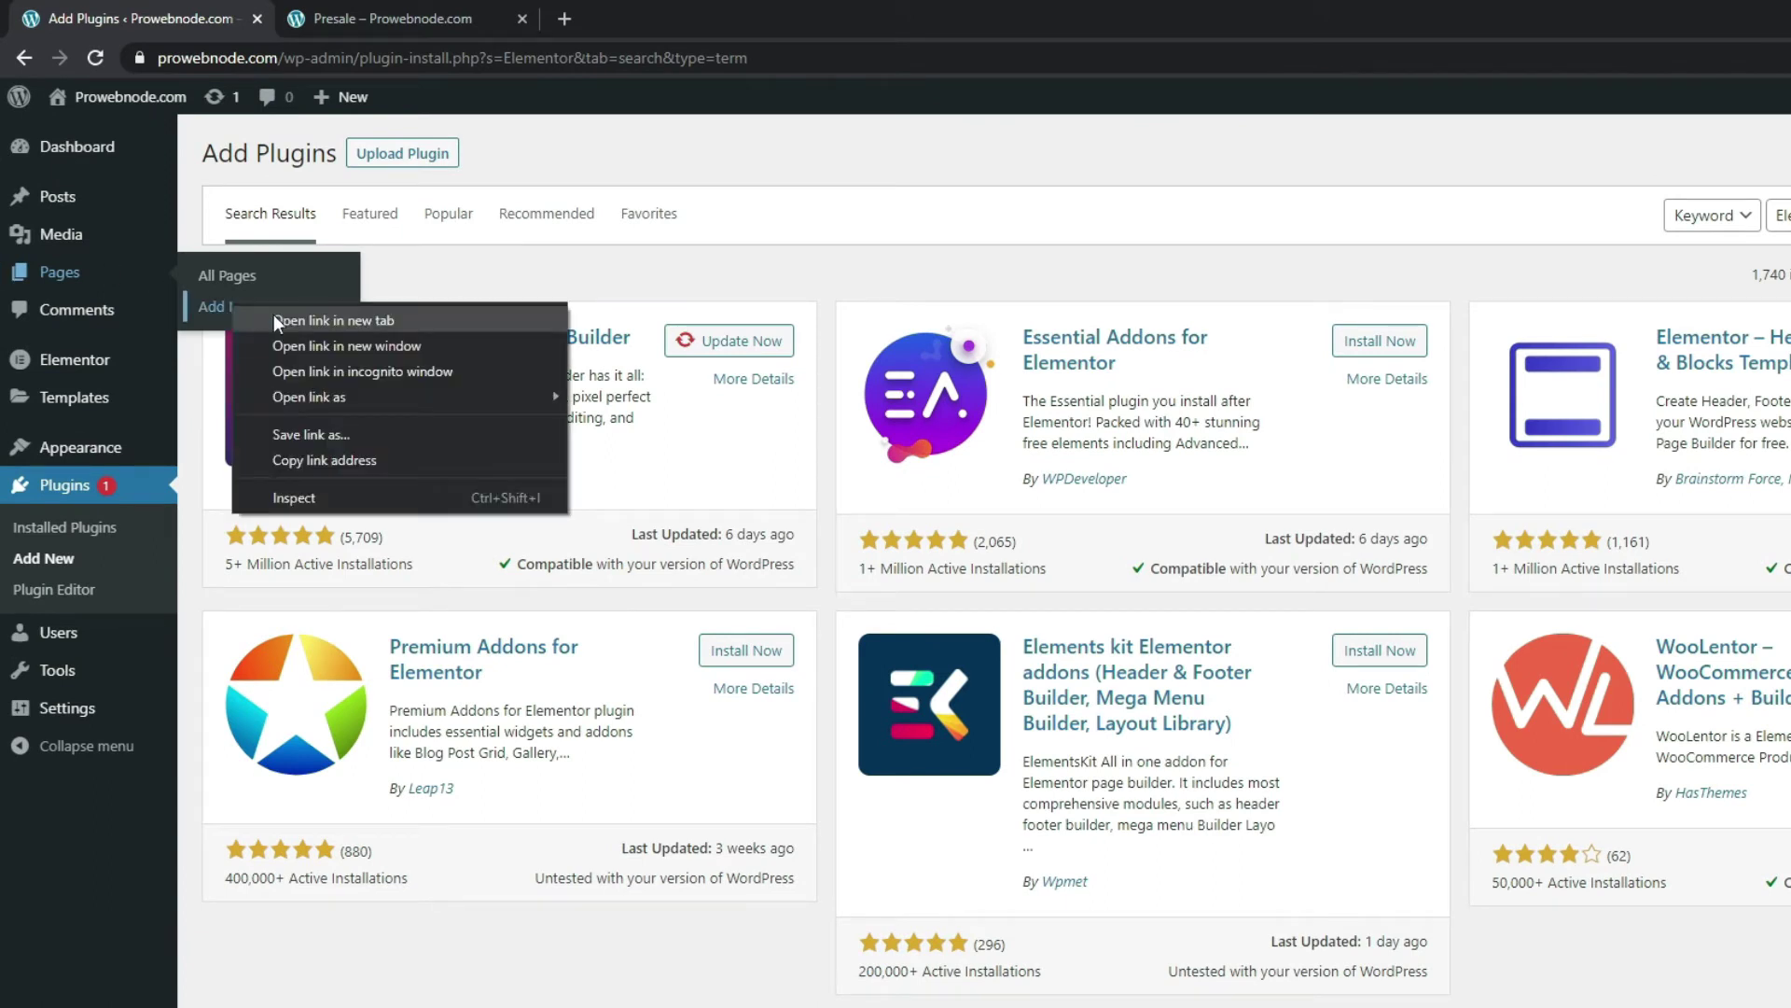
pyautogui.click(275, 320)
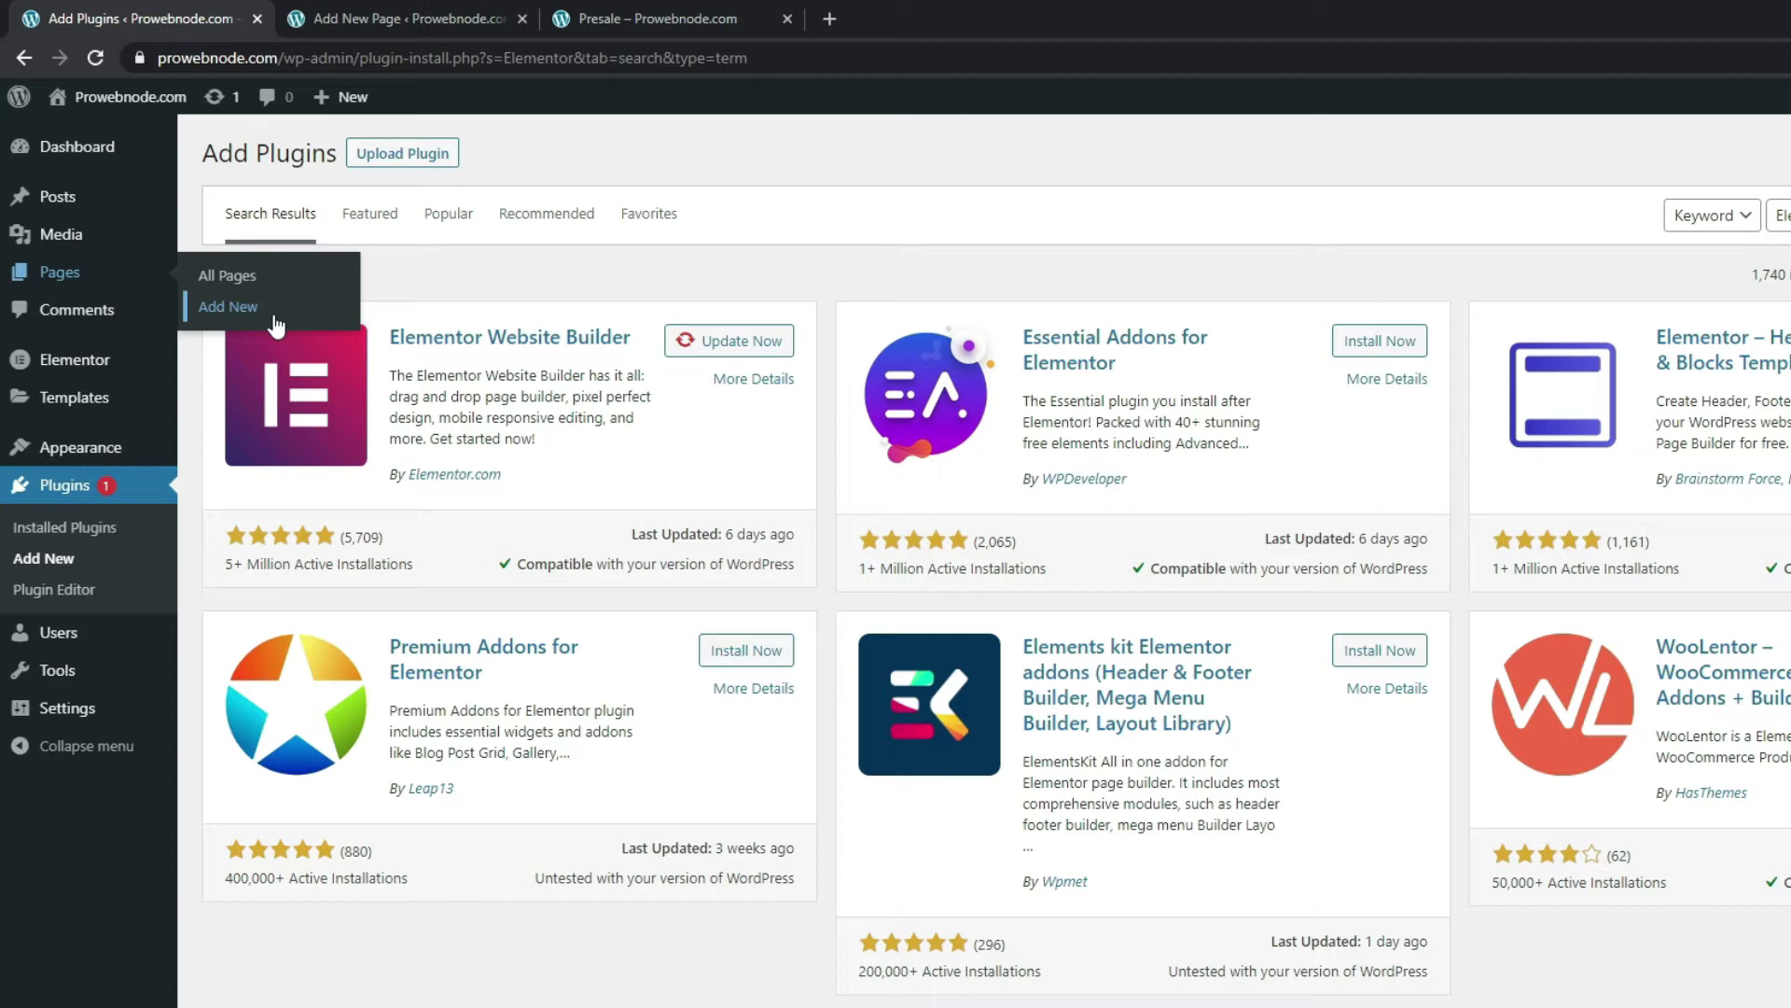
pyautogui.click(431, 7)
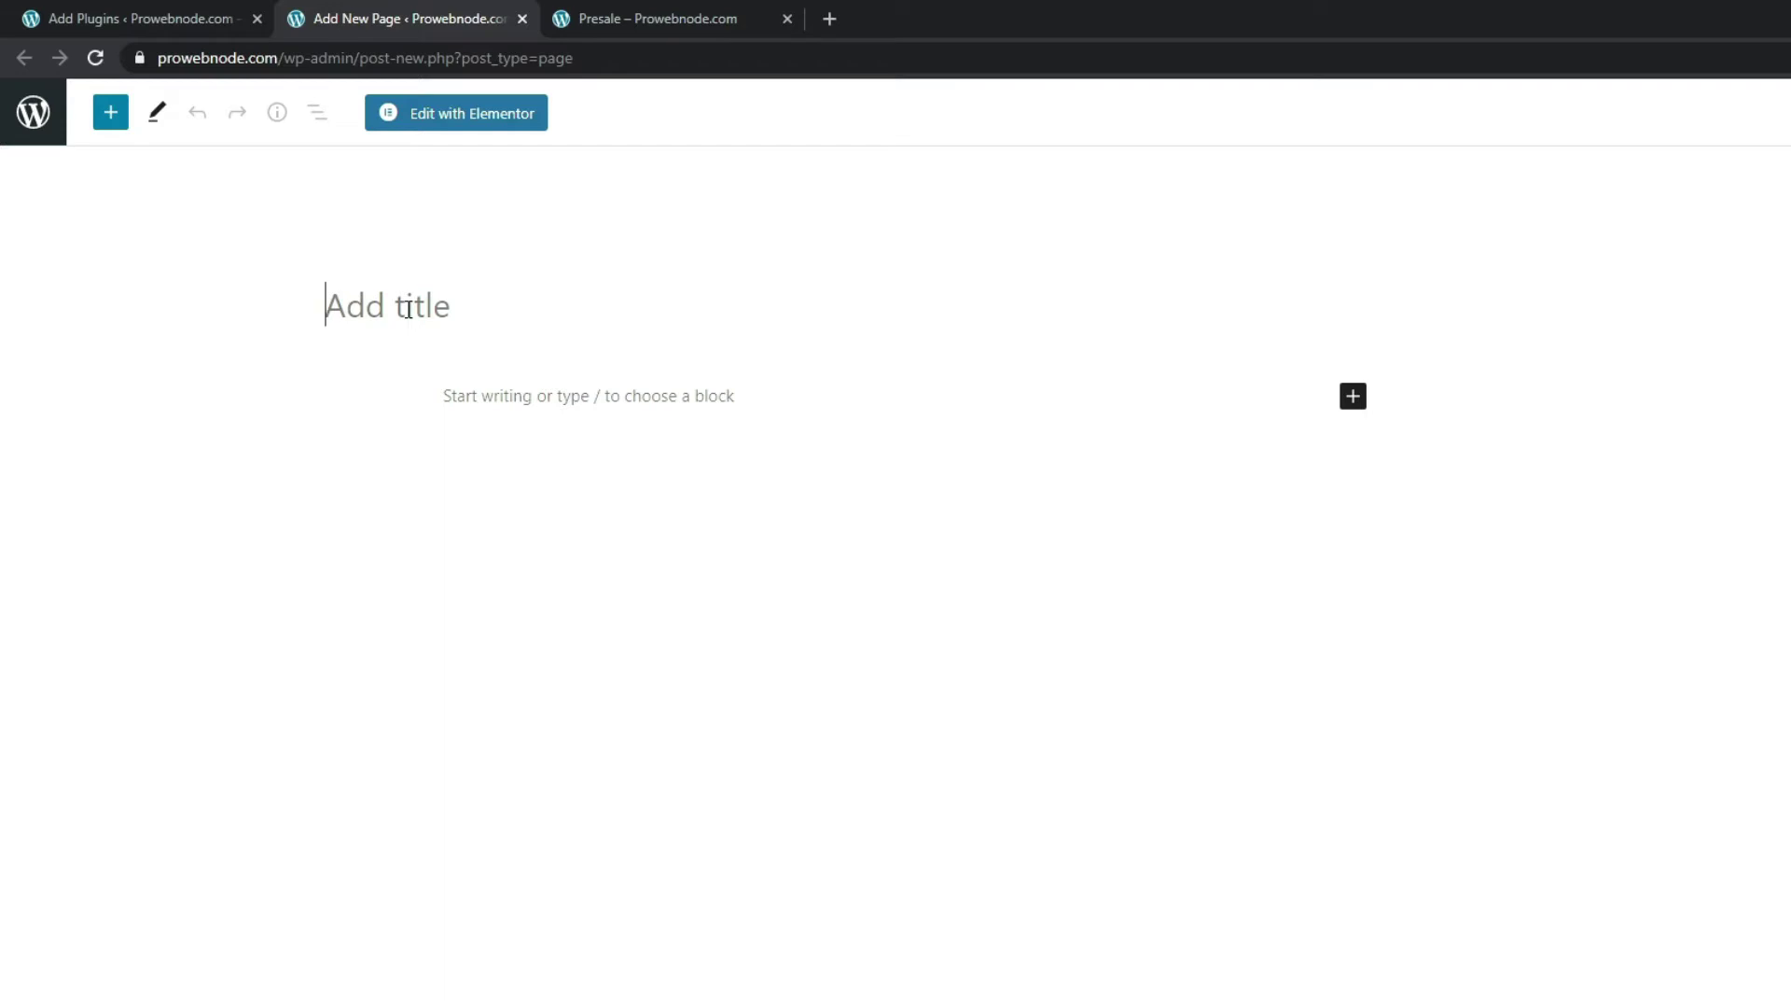
pyautogui.write('Presell')
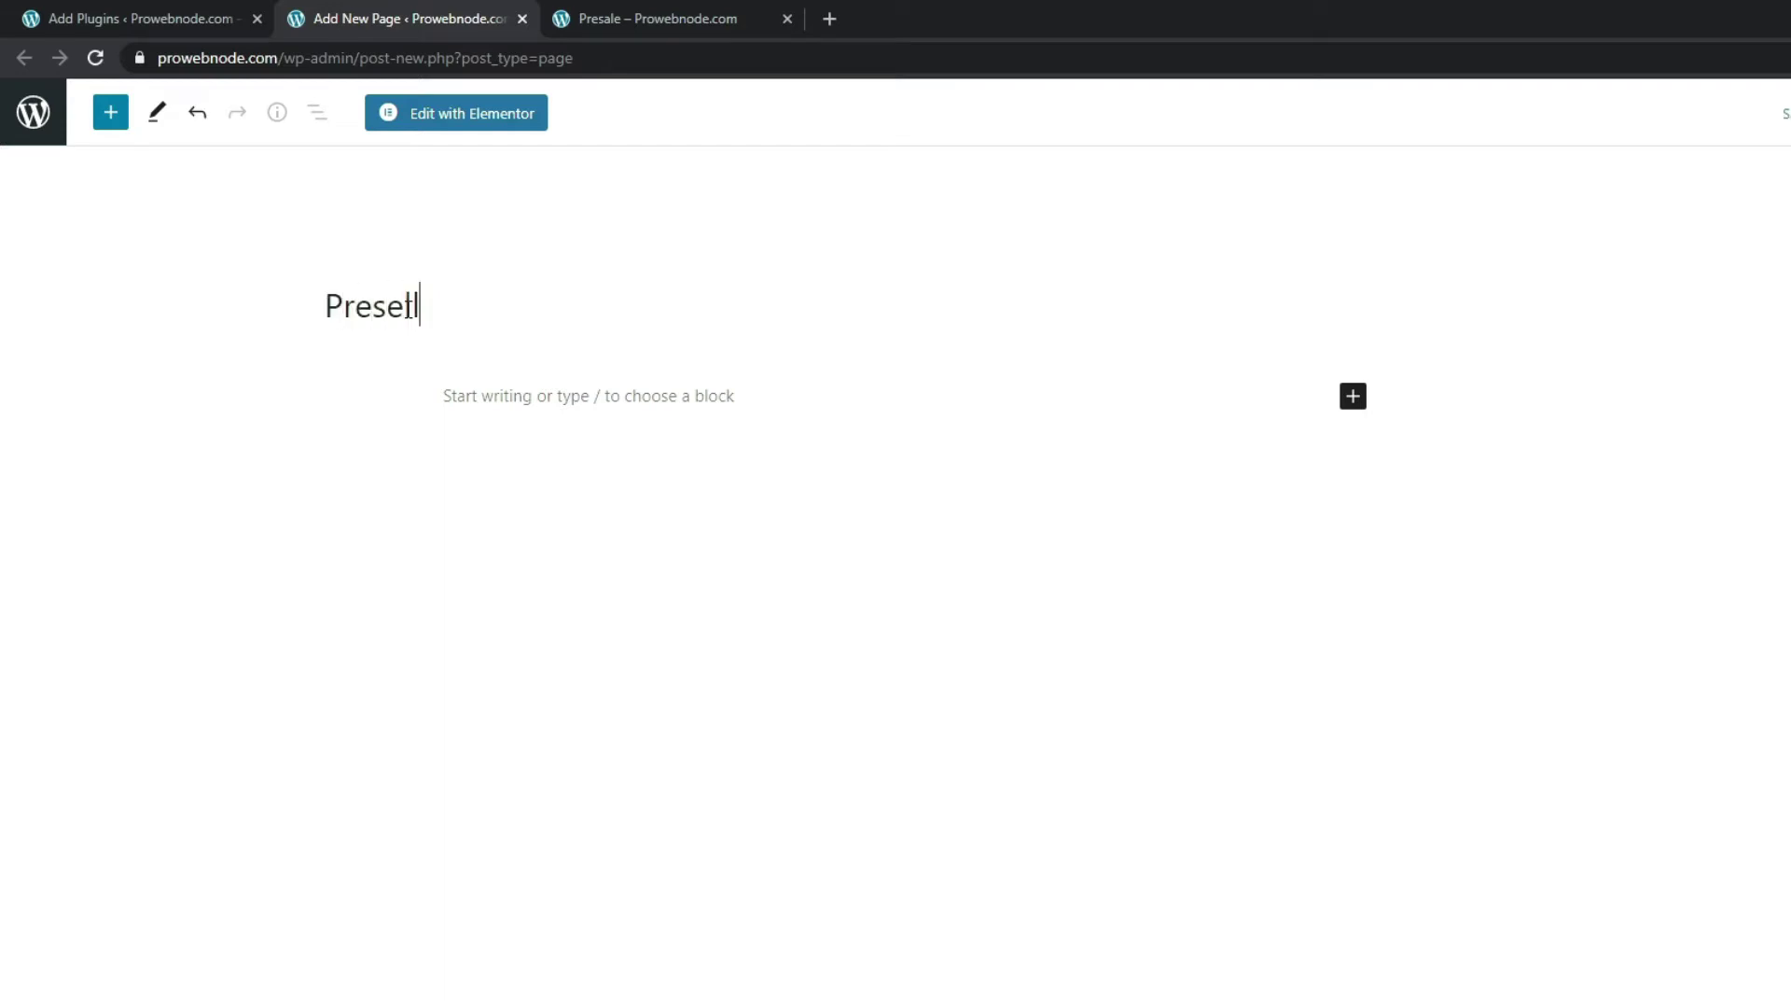
pyautogui.click(449, 131)
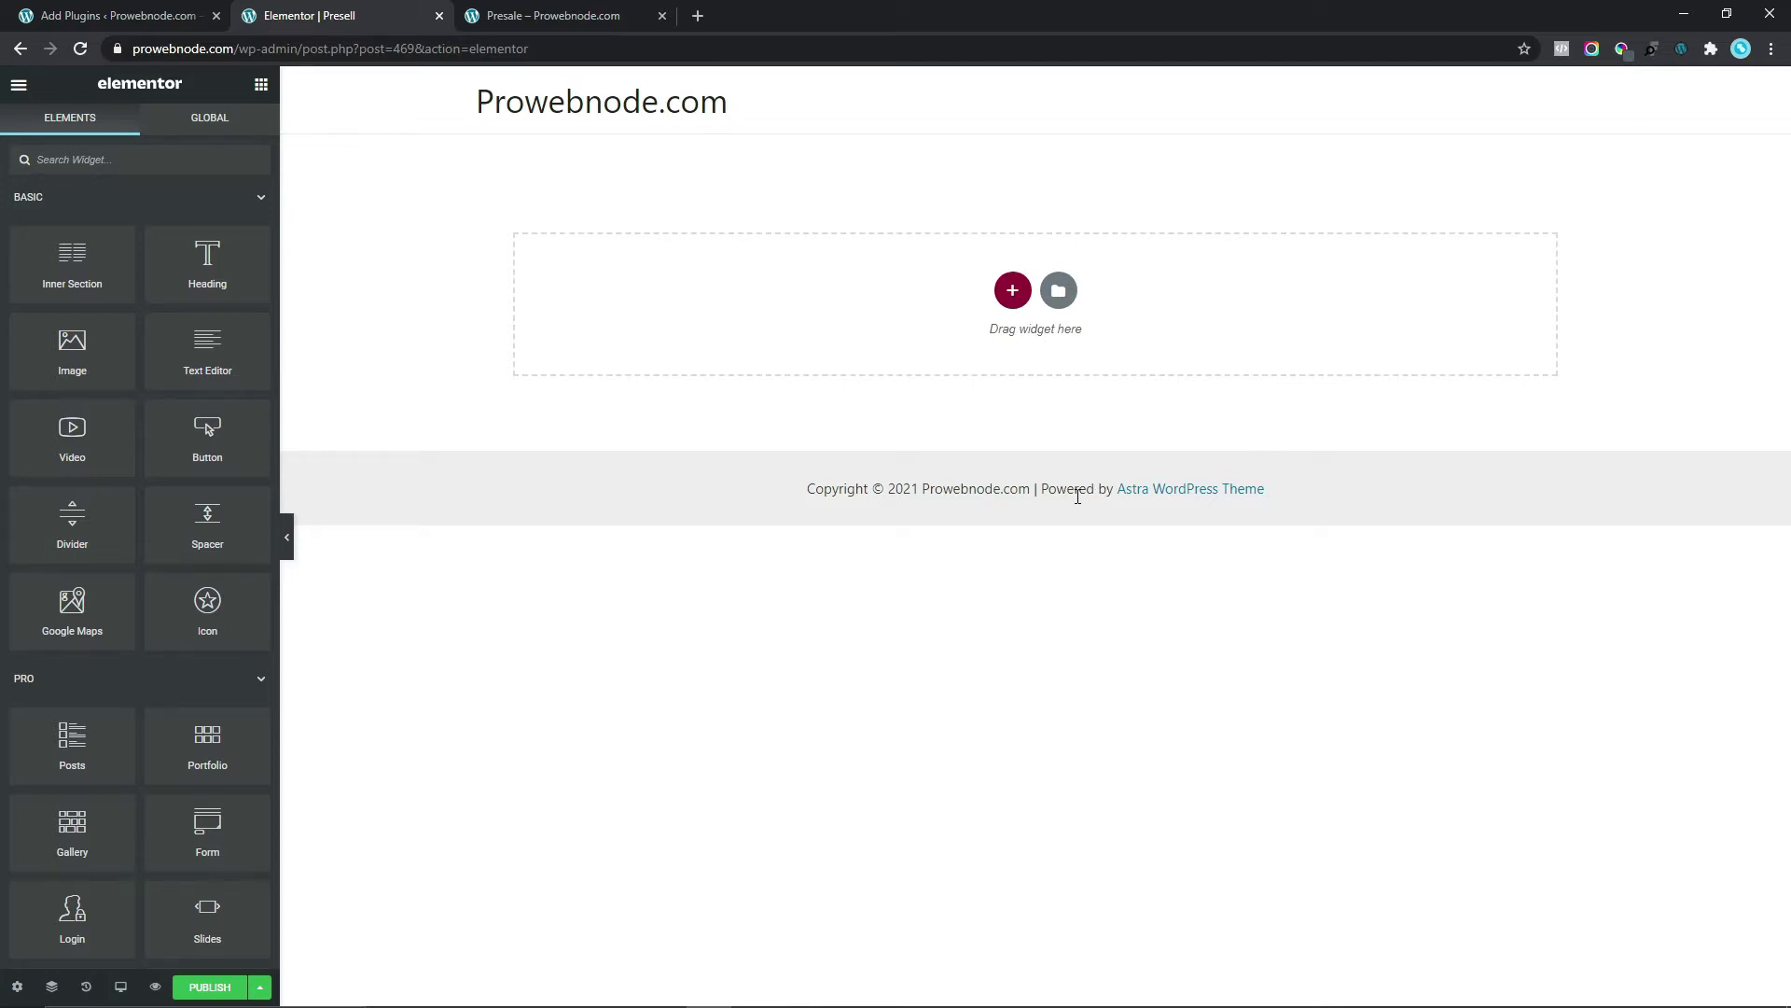
# - Set the page layout to Elementor Canvas and publish the page, reloading the editor to apply the layout
pyautogui.click(24, 981)
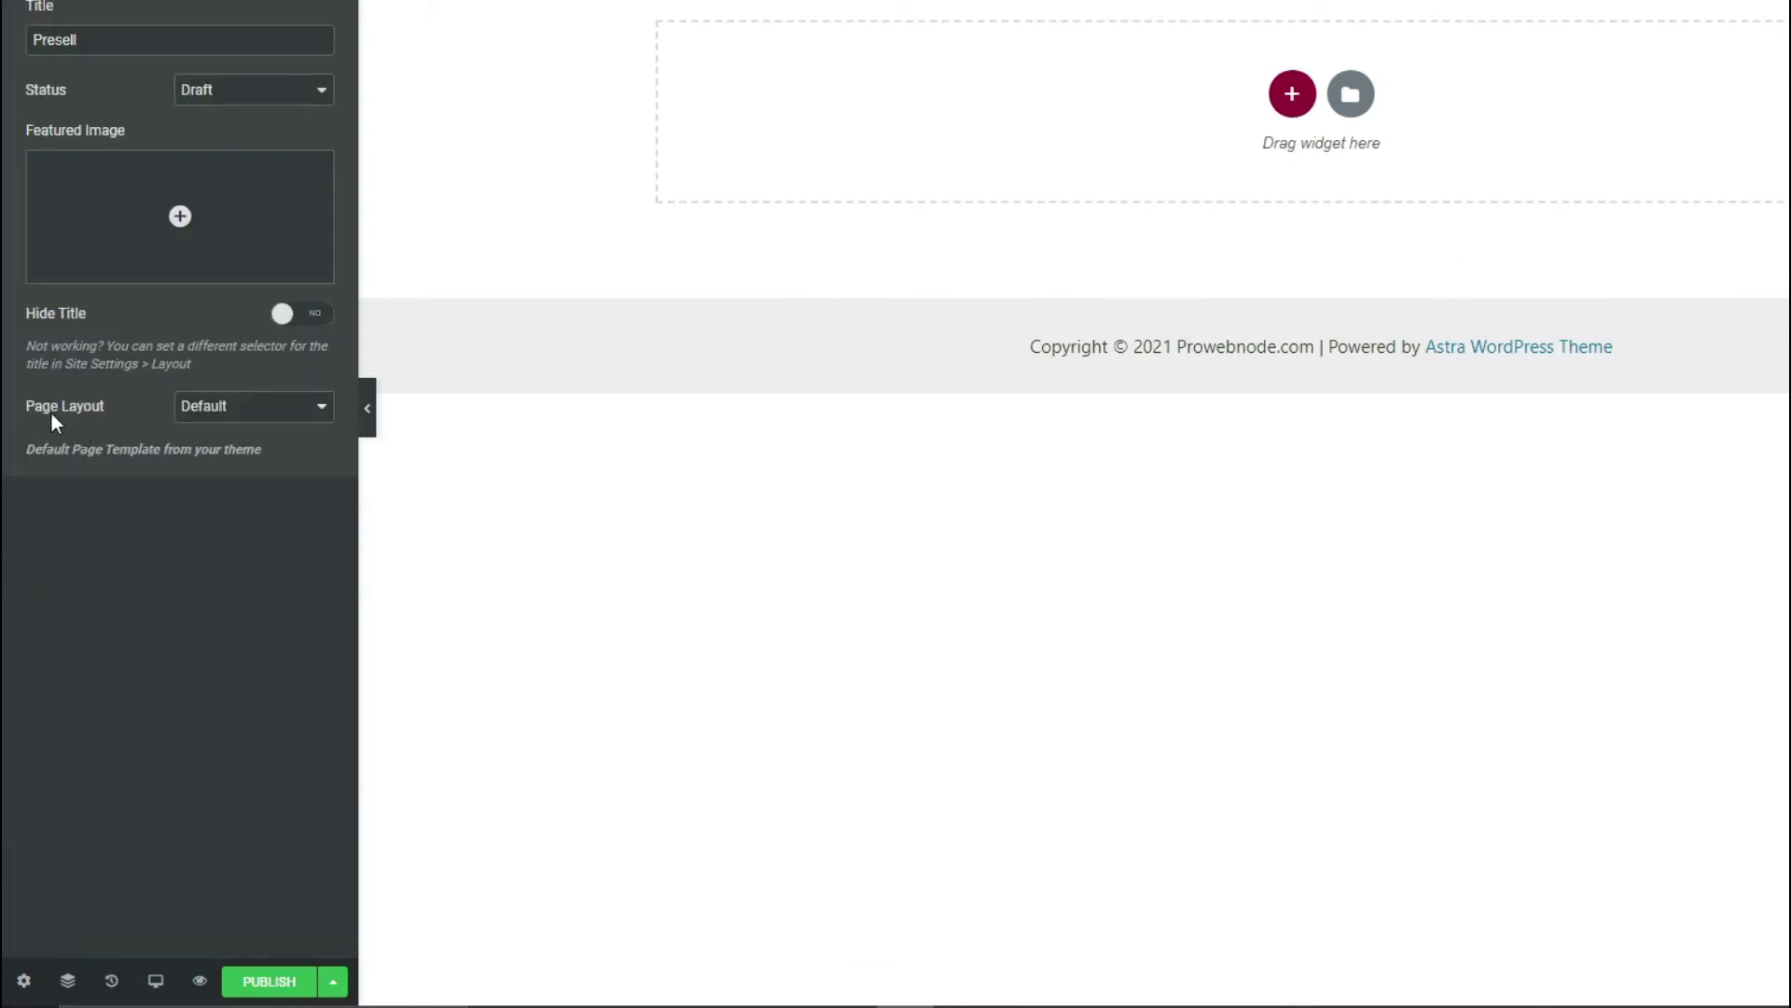
pyautogui.click(241, 416)
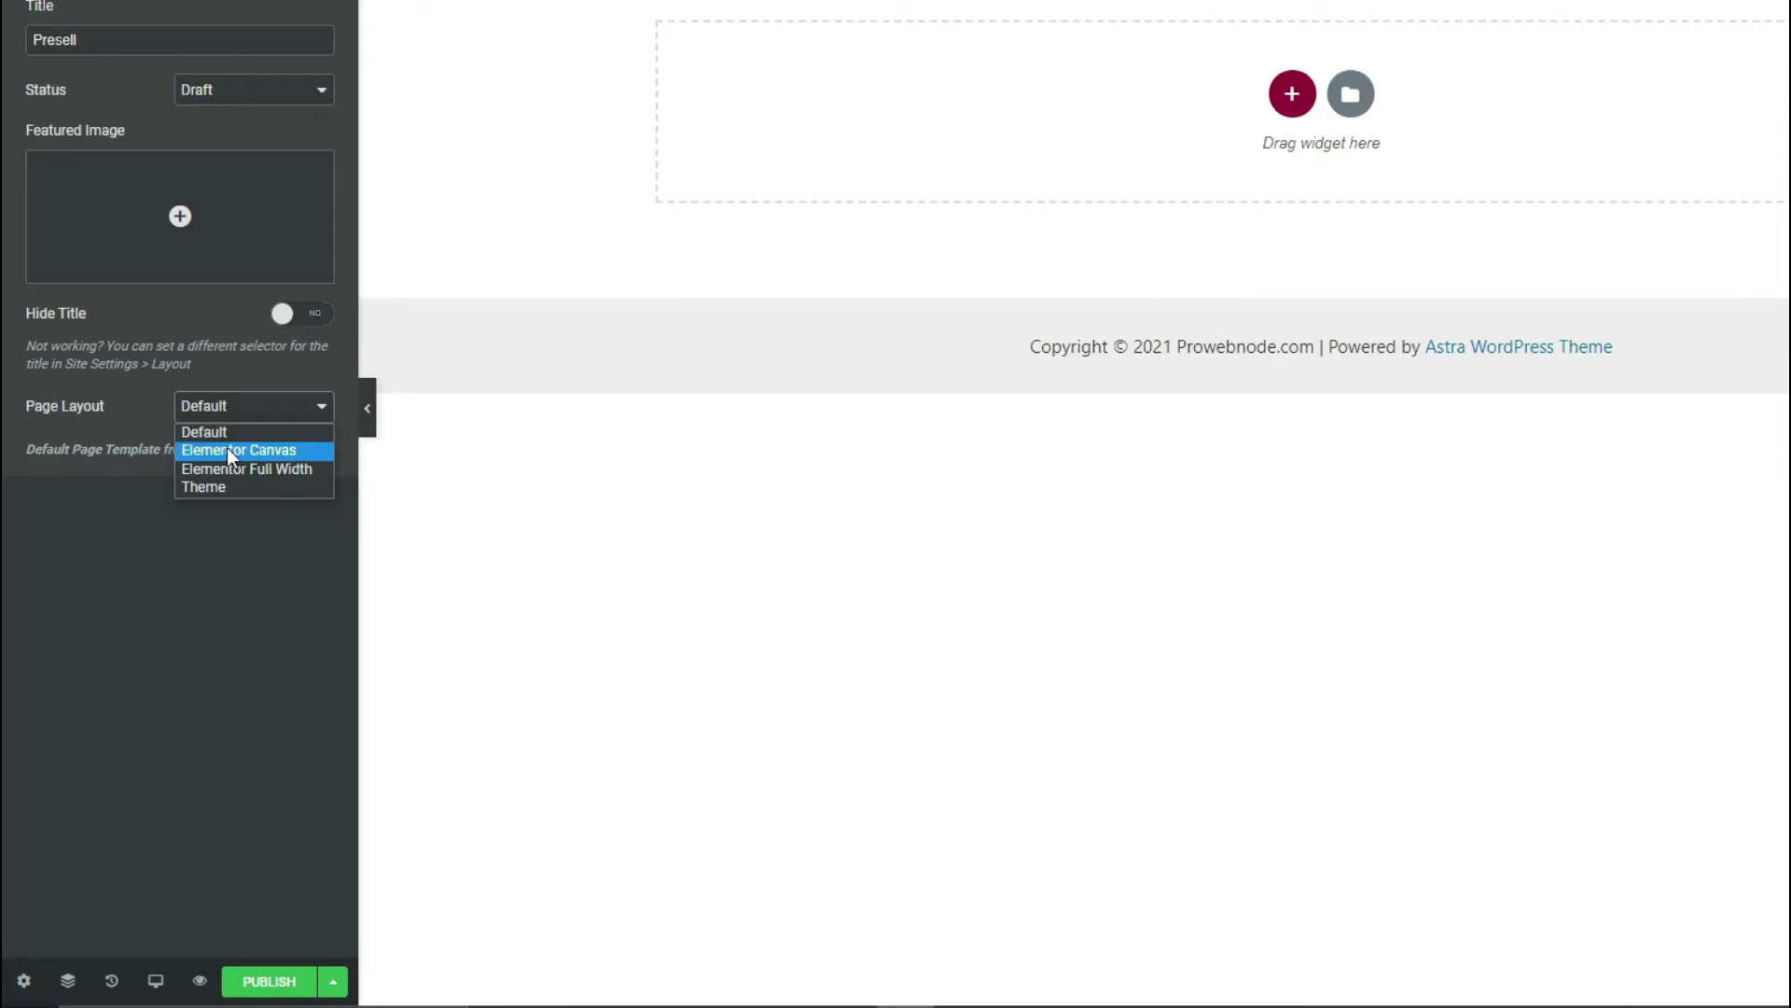
pyautogui.click(230, 452)
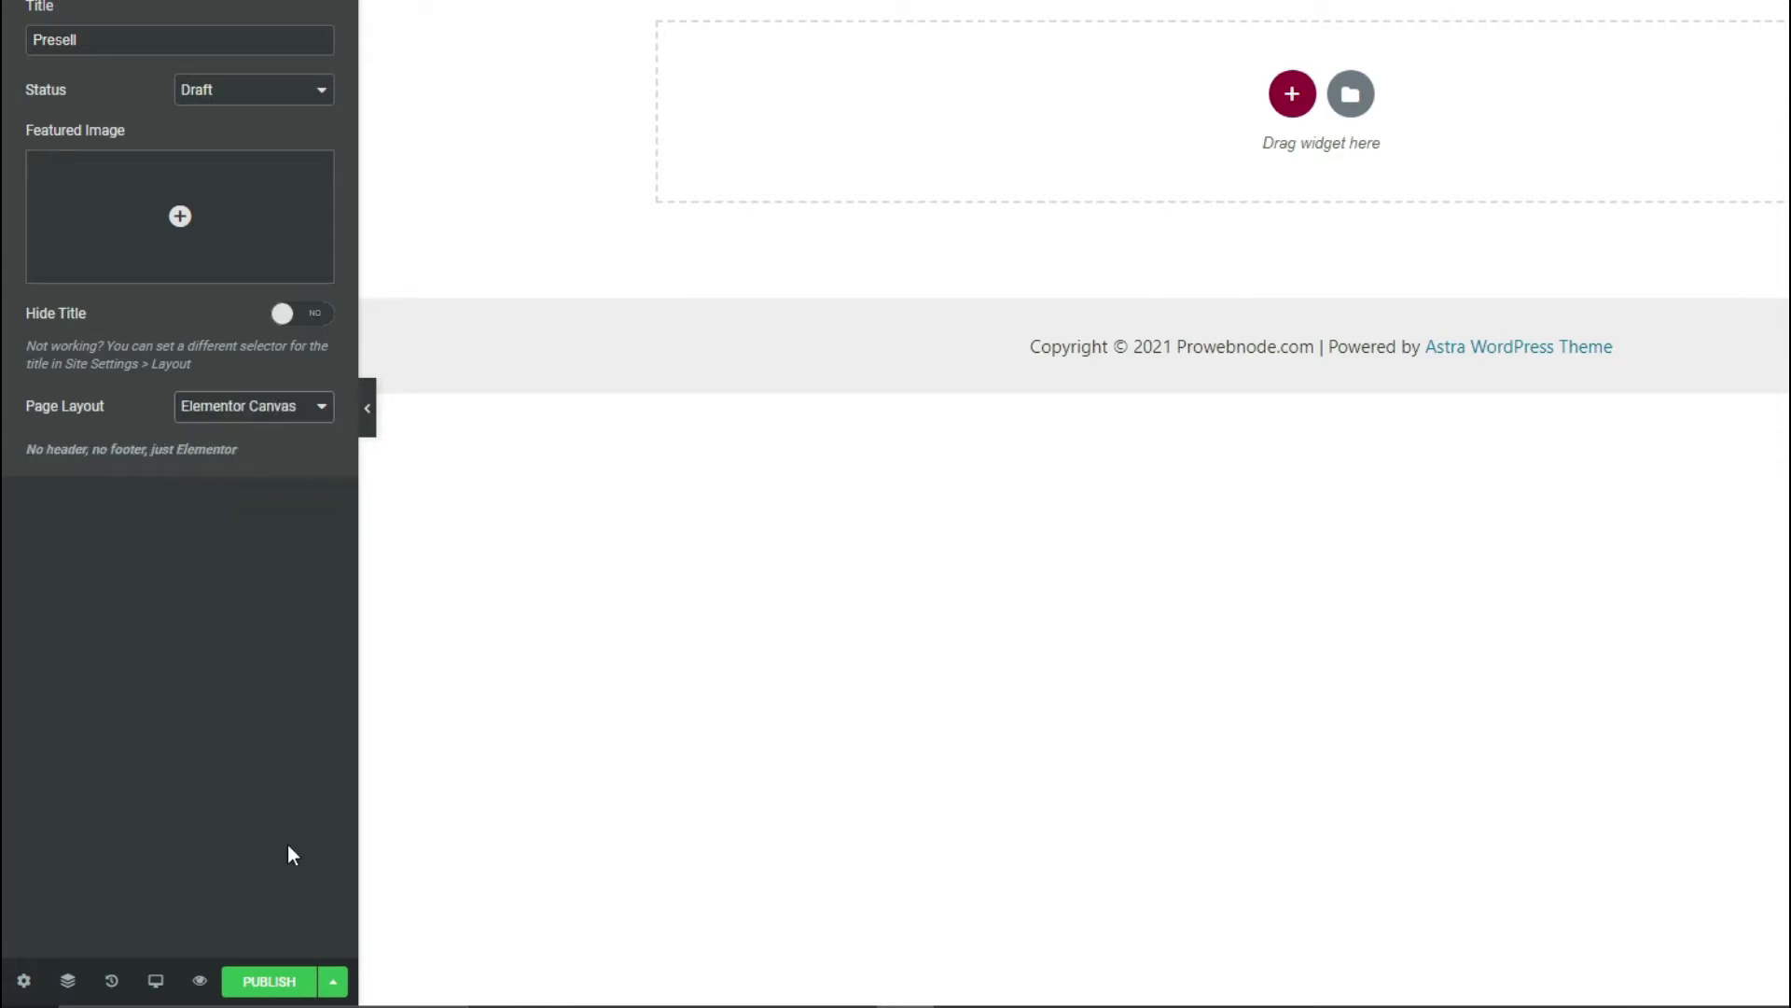
pyautogui.click(280, 985)
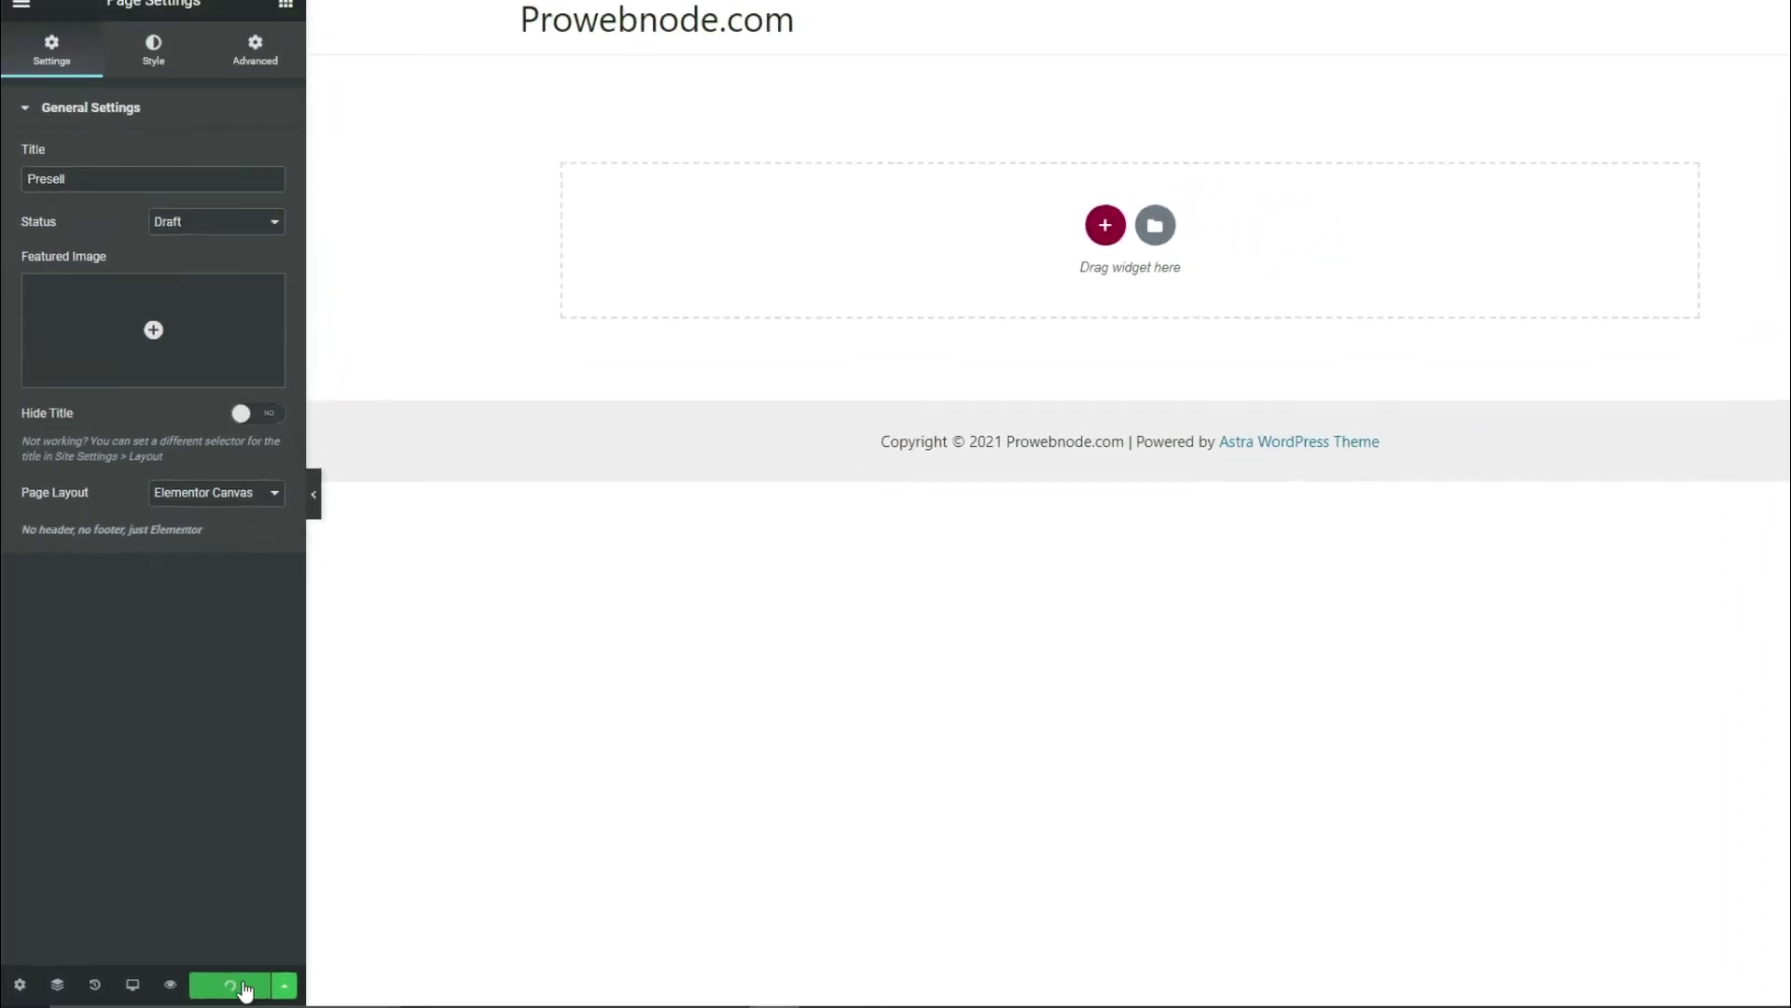
pyautogui.click(86, 51)
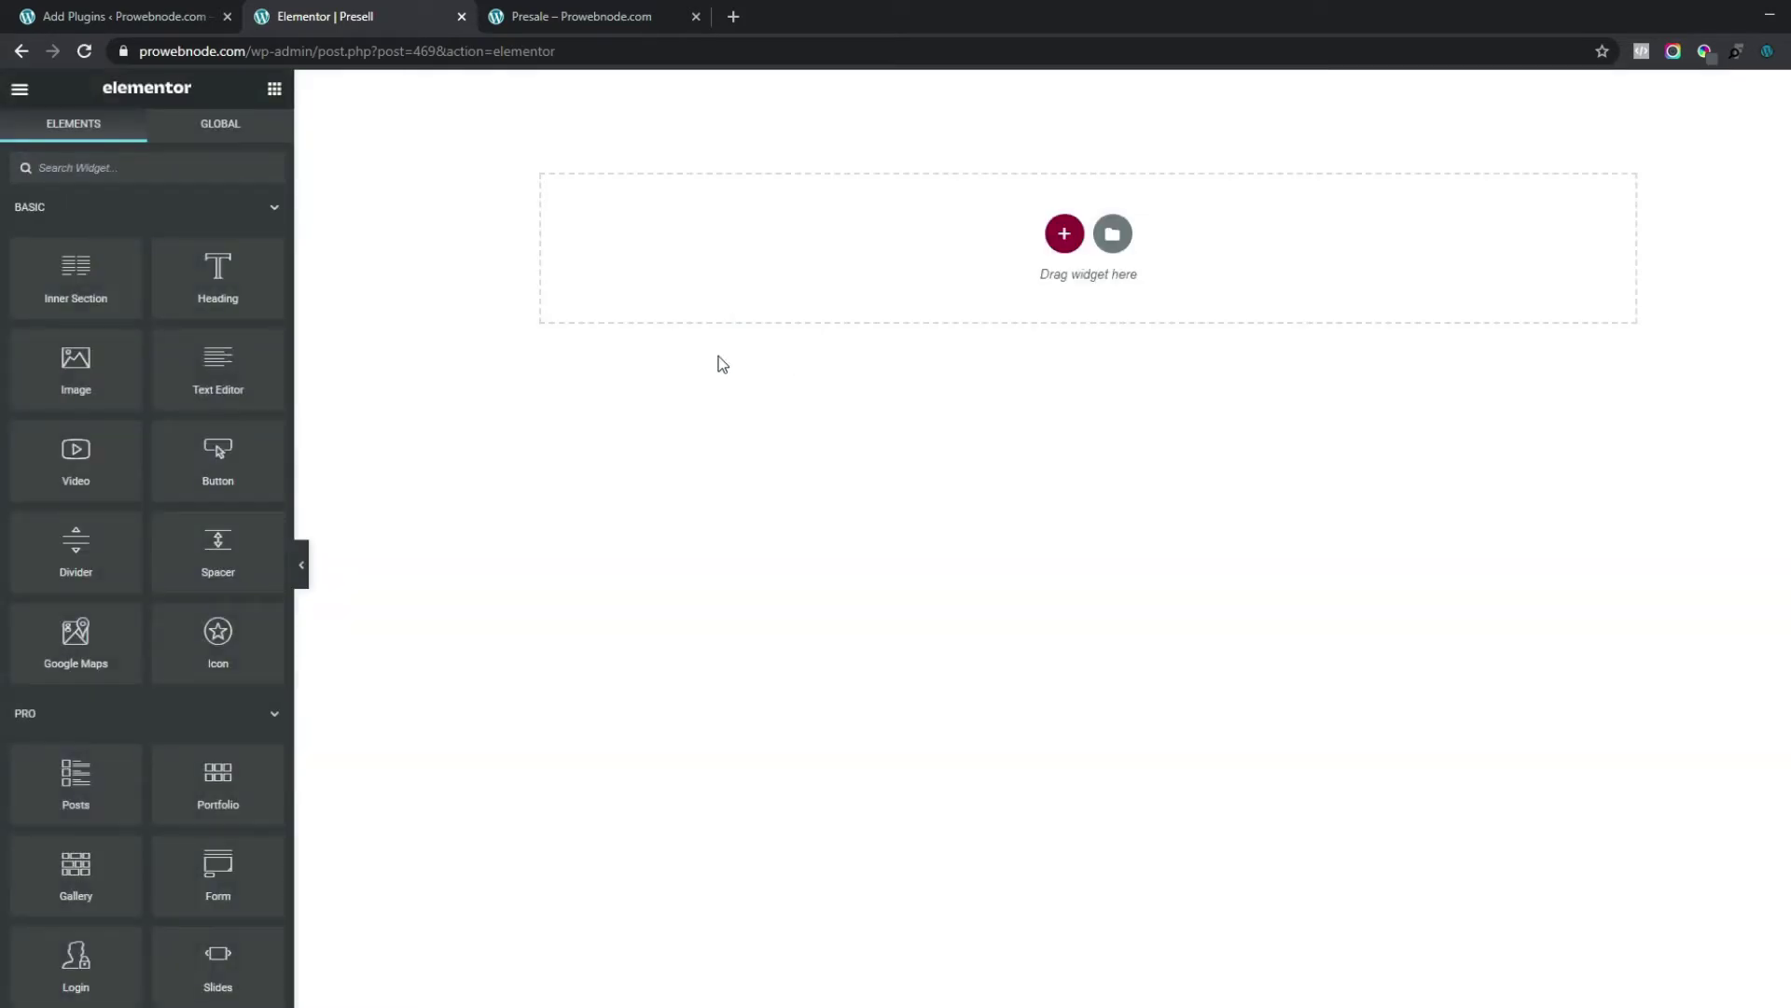
# - Add a section with three equal columns and set its content width to Full Width
pyautogui.click(1066, 236)
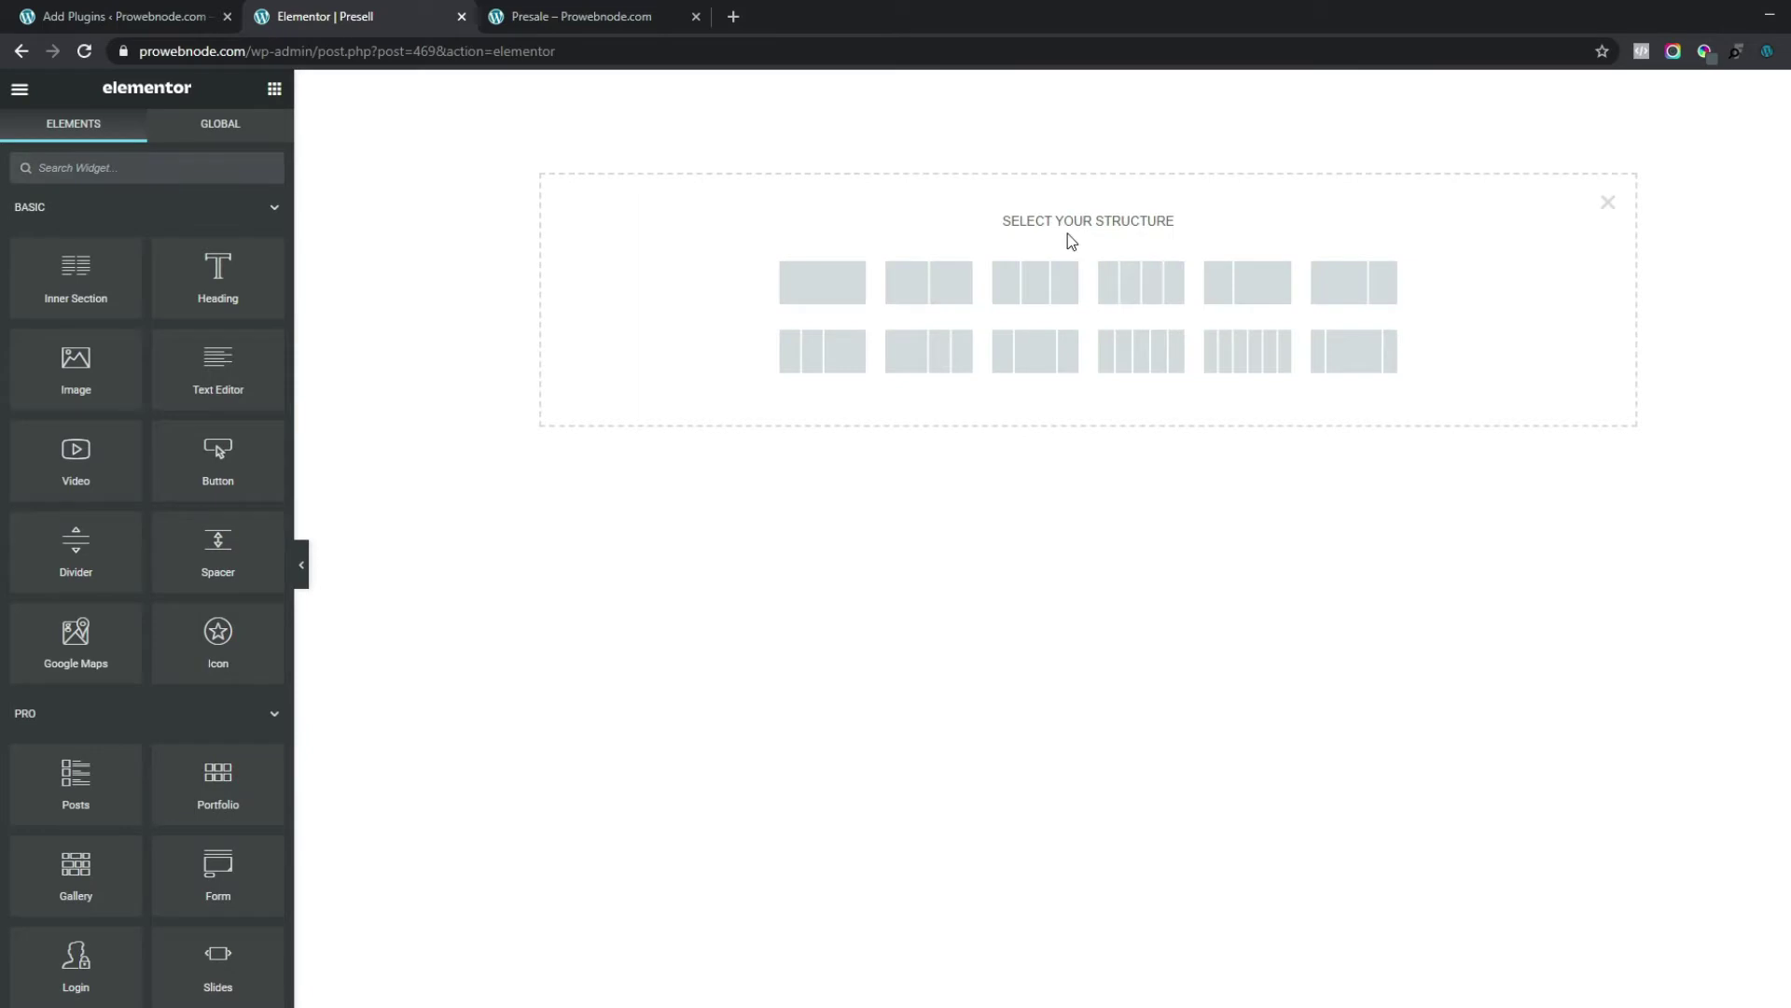
pyautogui.click(1036, 292)
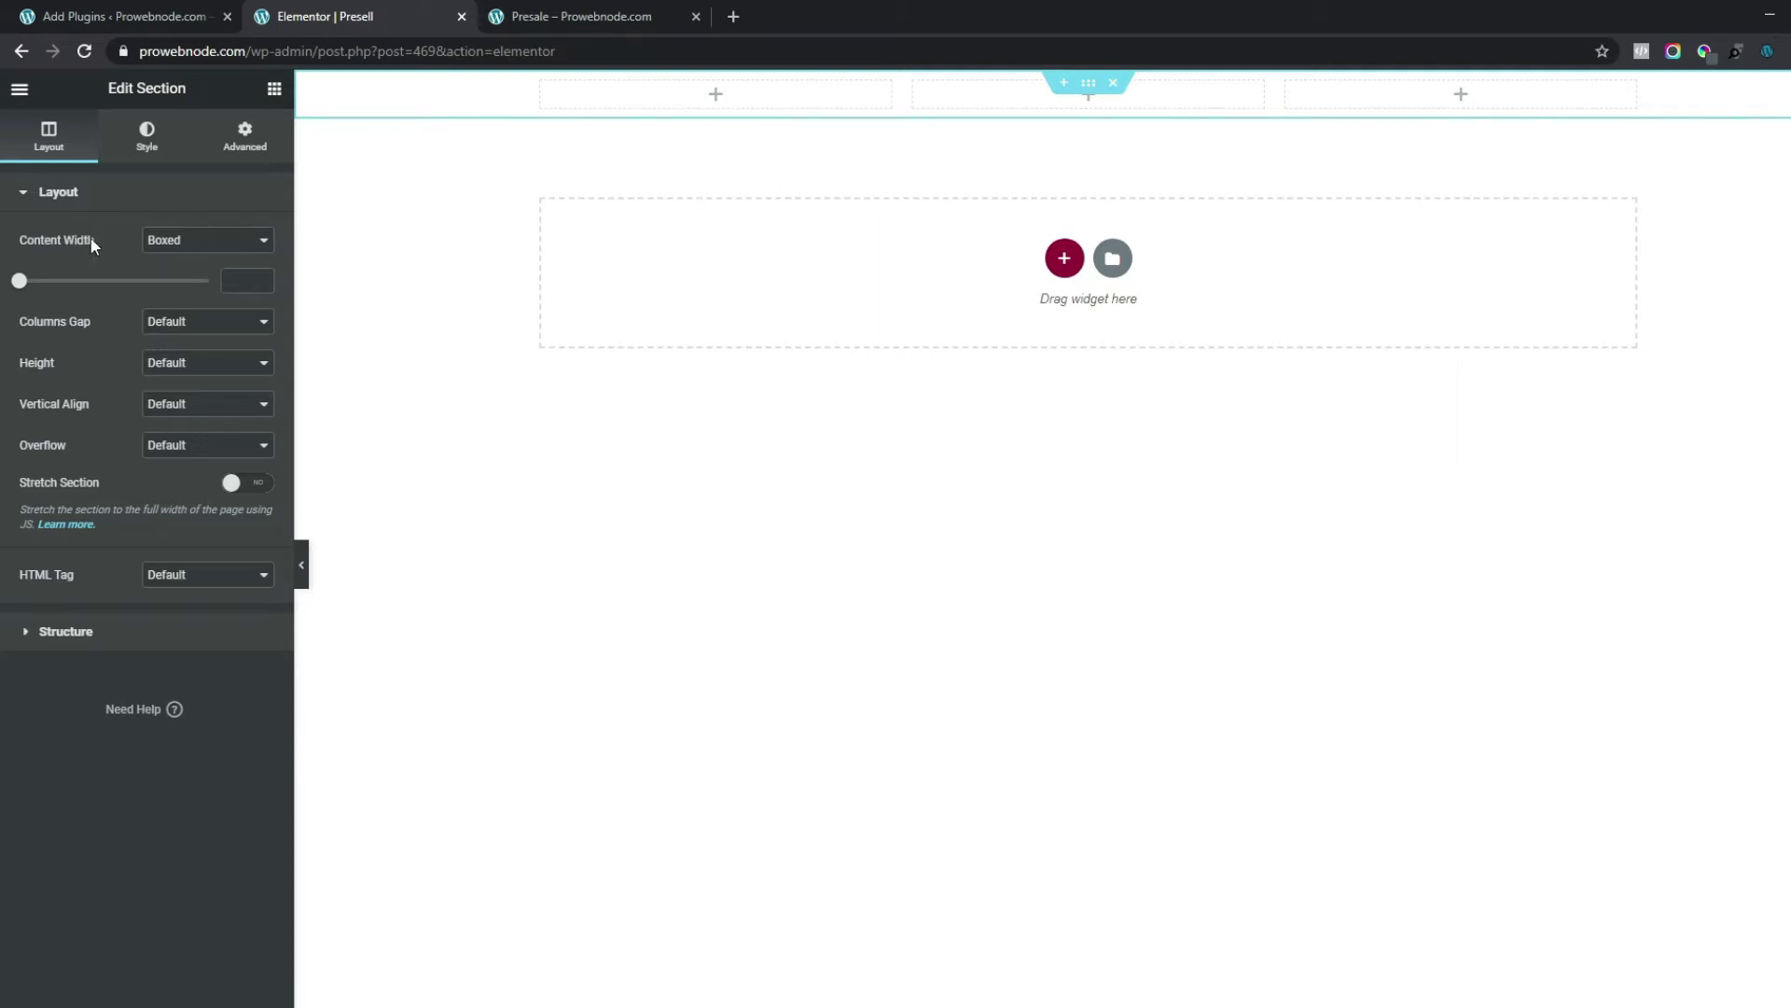
pyautogui.click(218, 243)
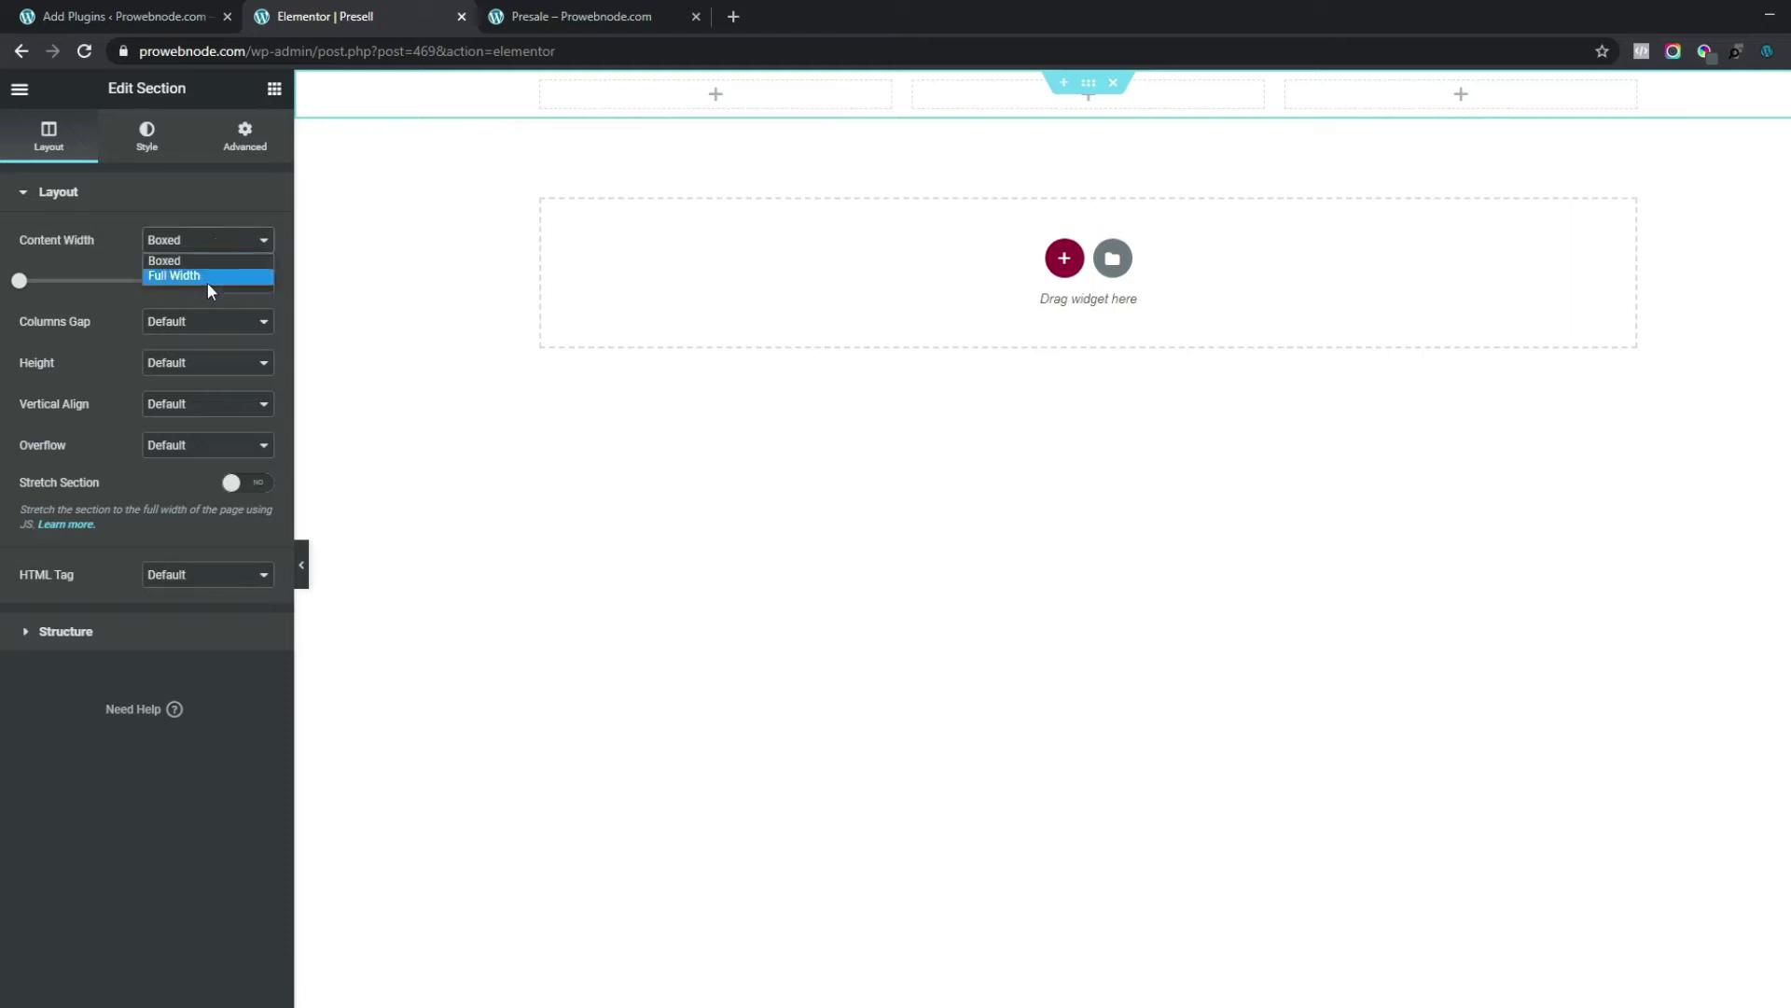
pyautogui.click(207, 277)
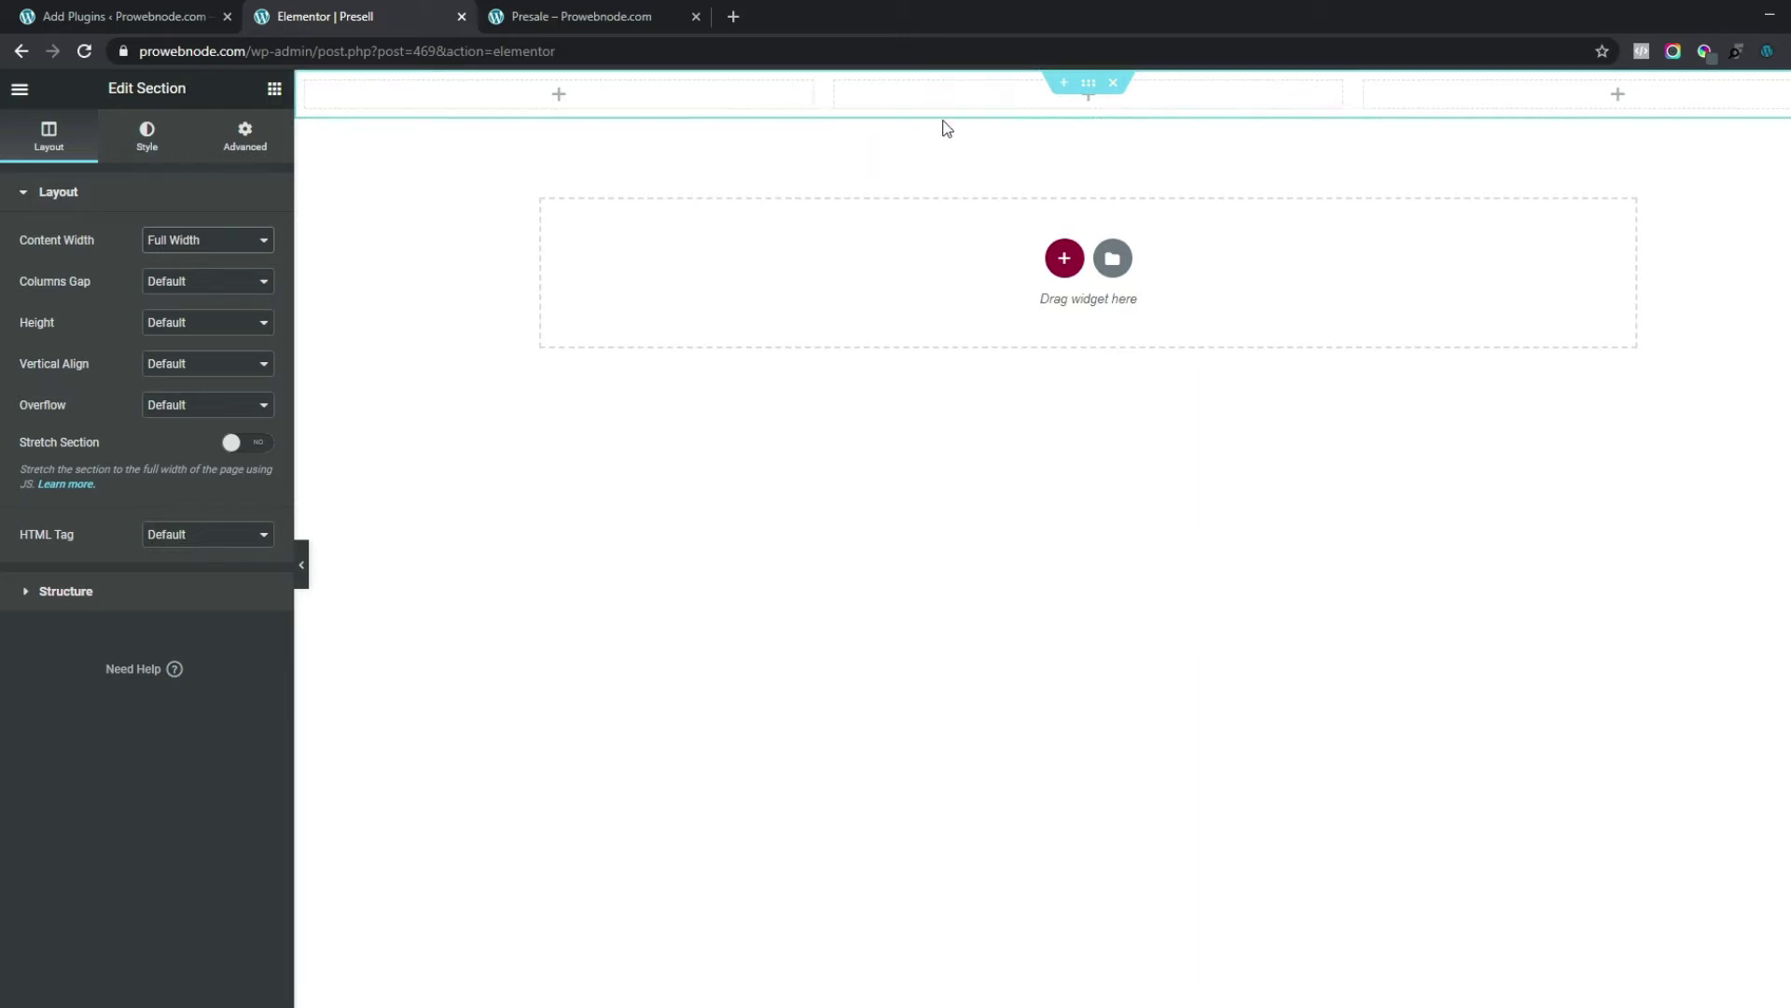
# - Give the three-column section a classic background with the color #420013
pyautogui.click(152, 154)
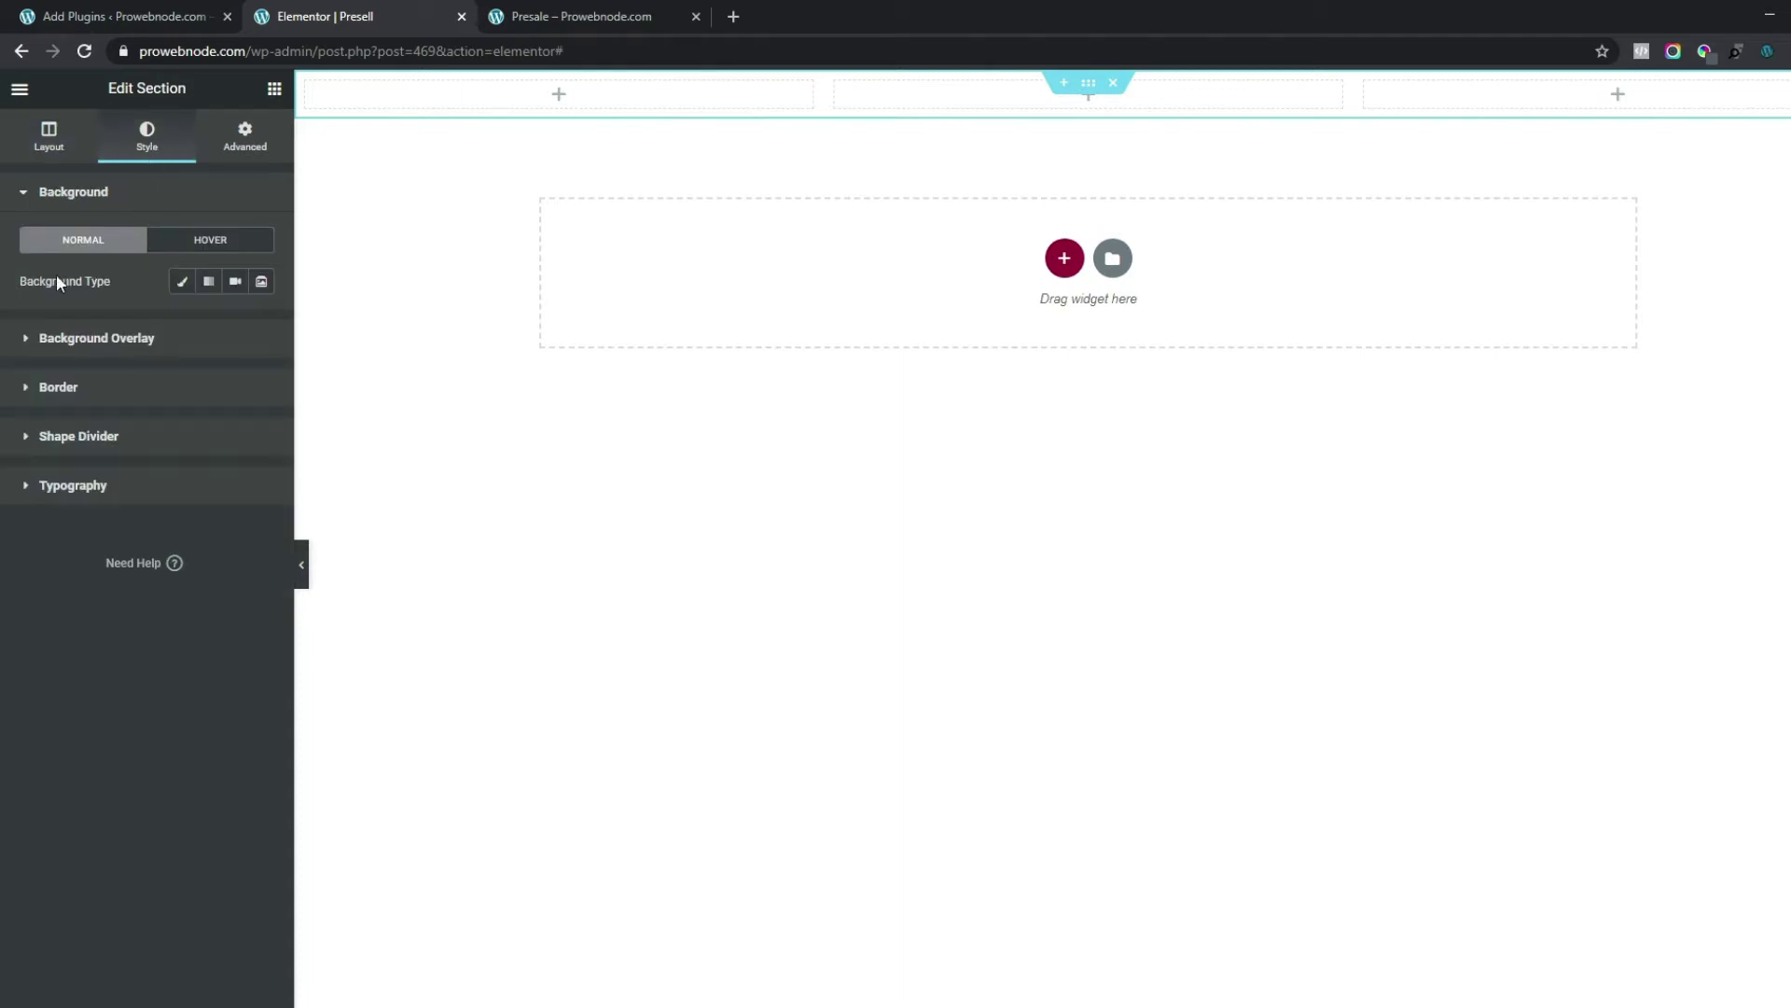
pyautogui.click(181, 283)
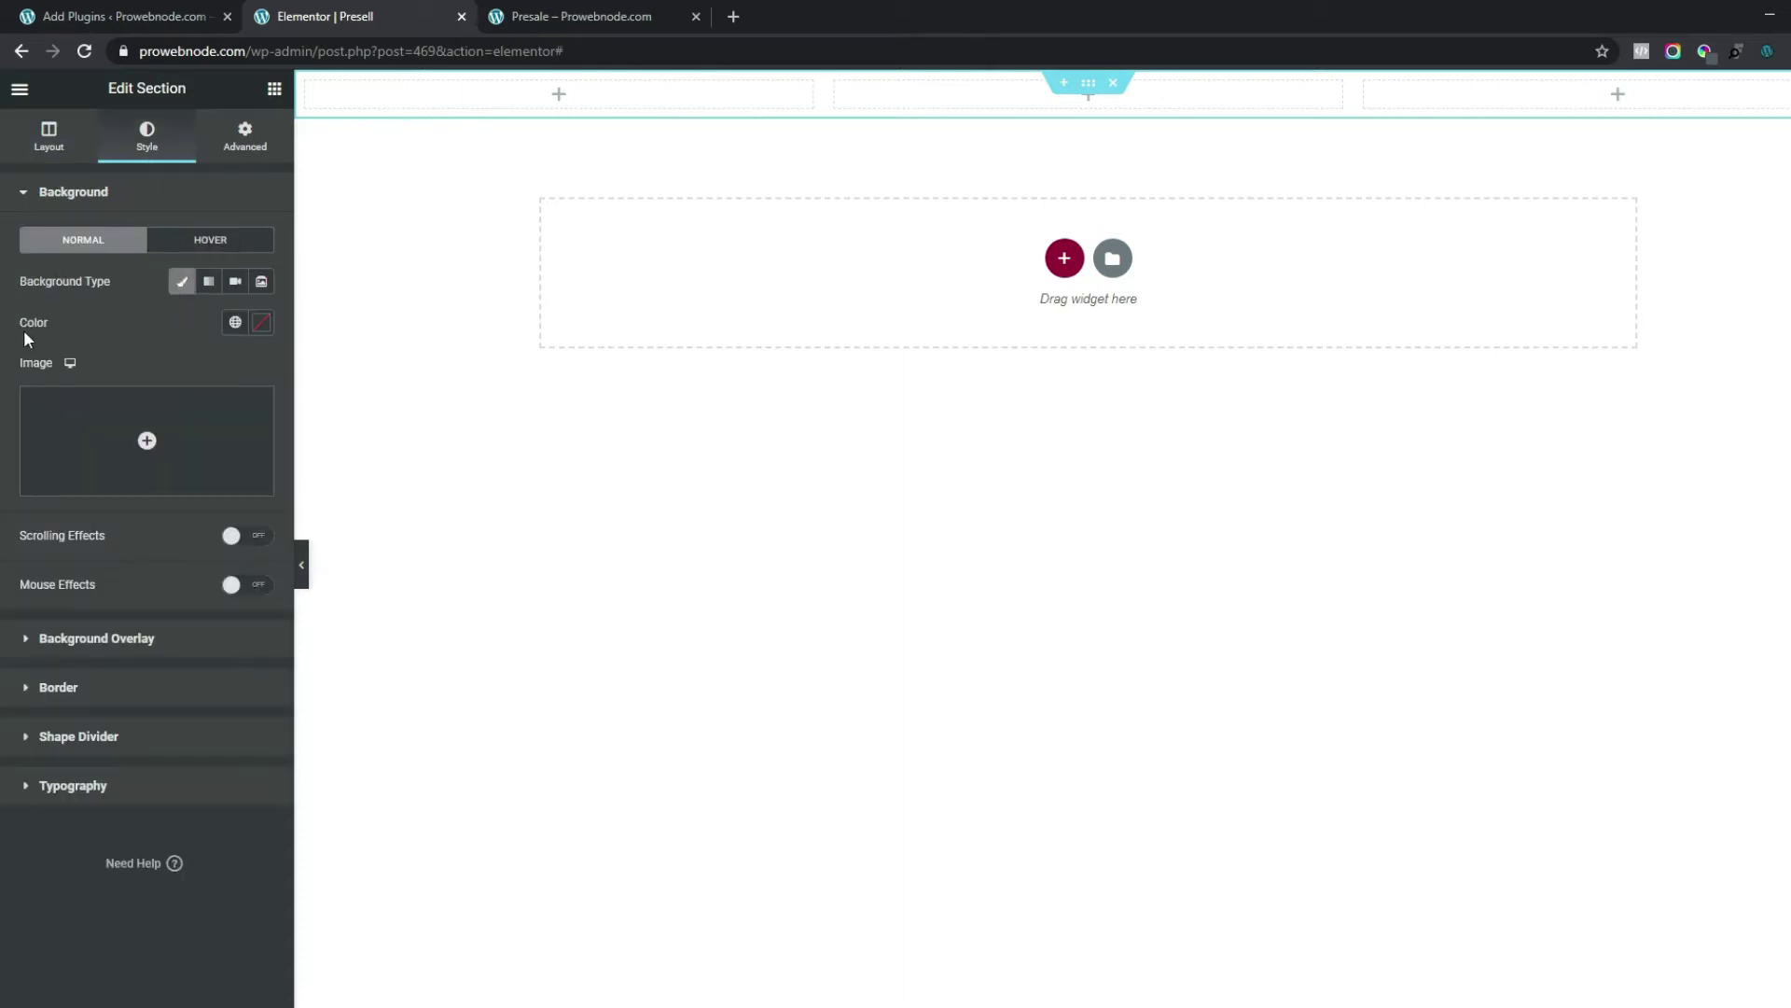
pyautogui.click(261, 322)
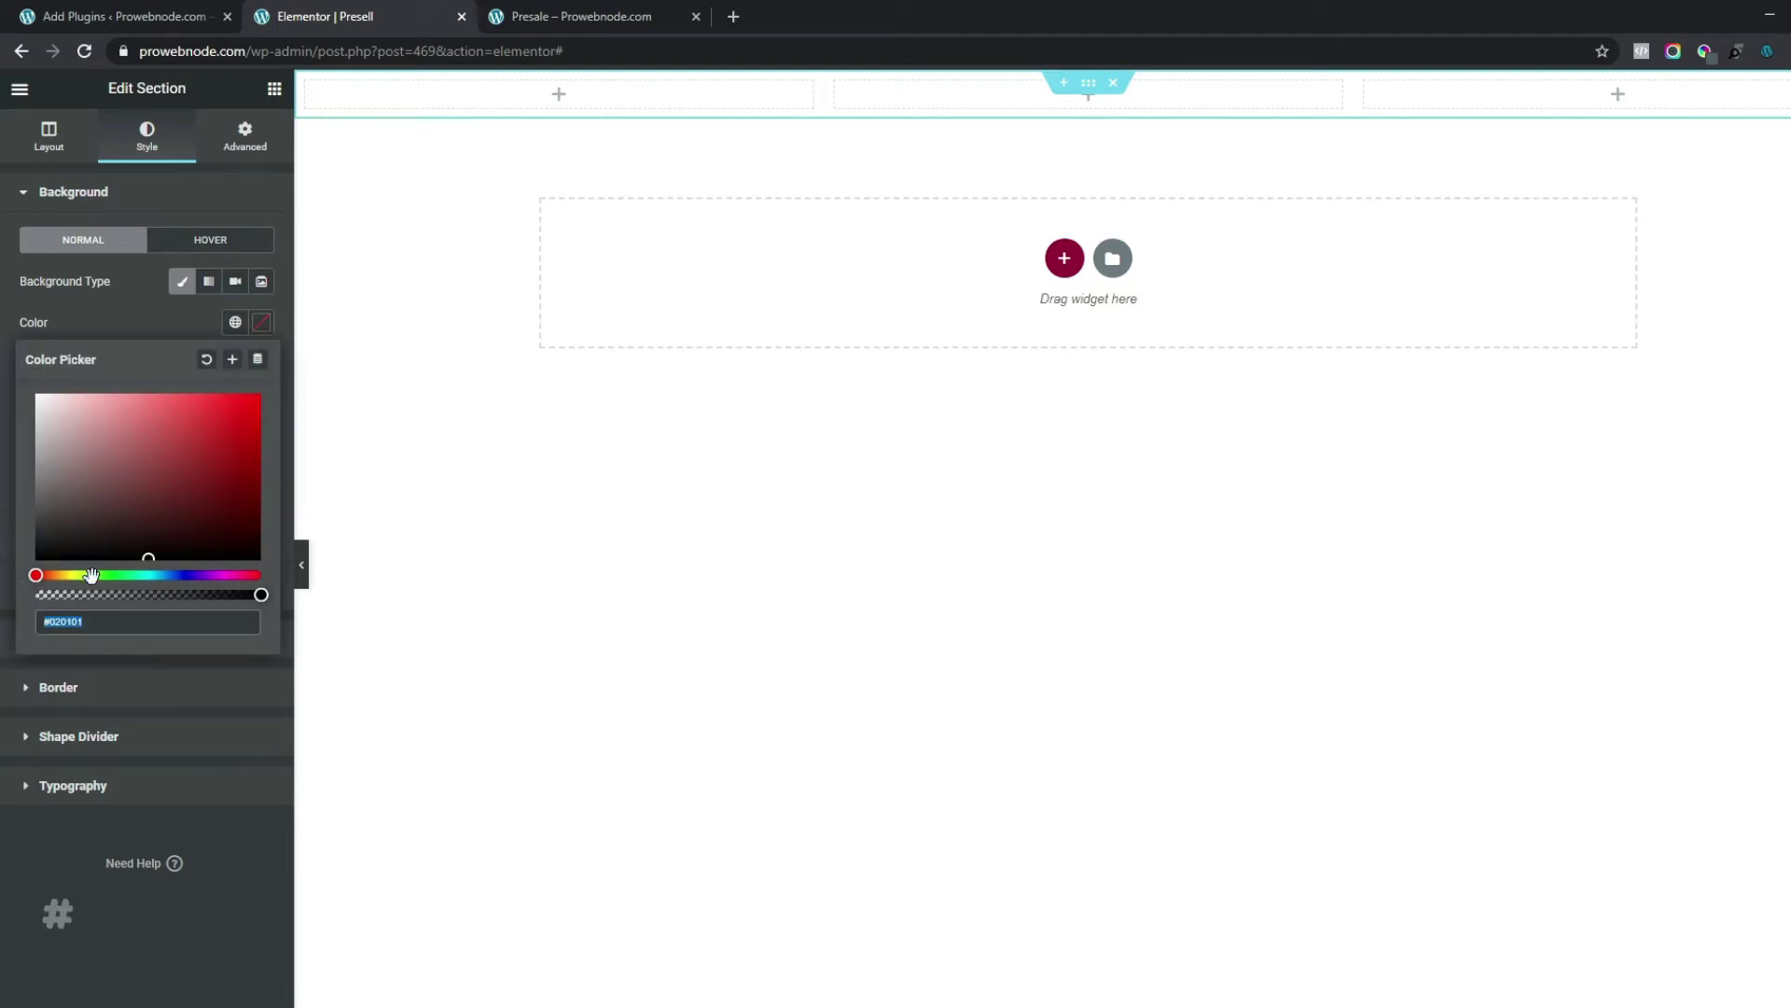
pyautogui.write('#420013')
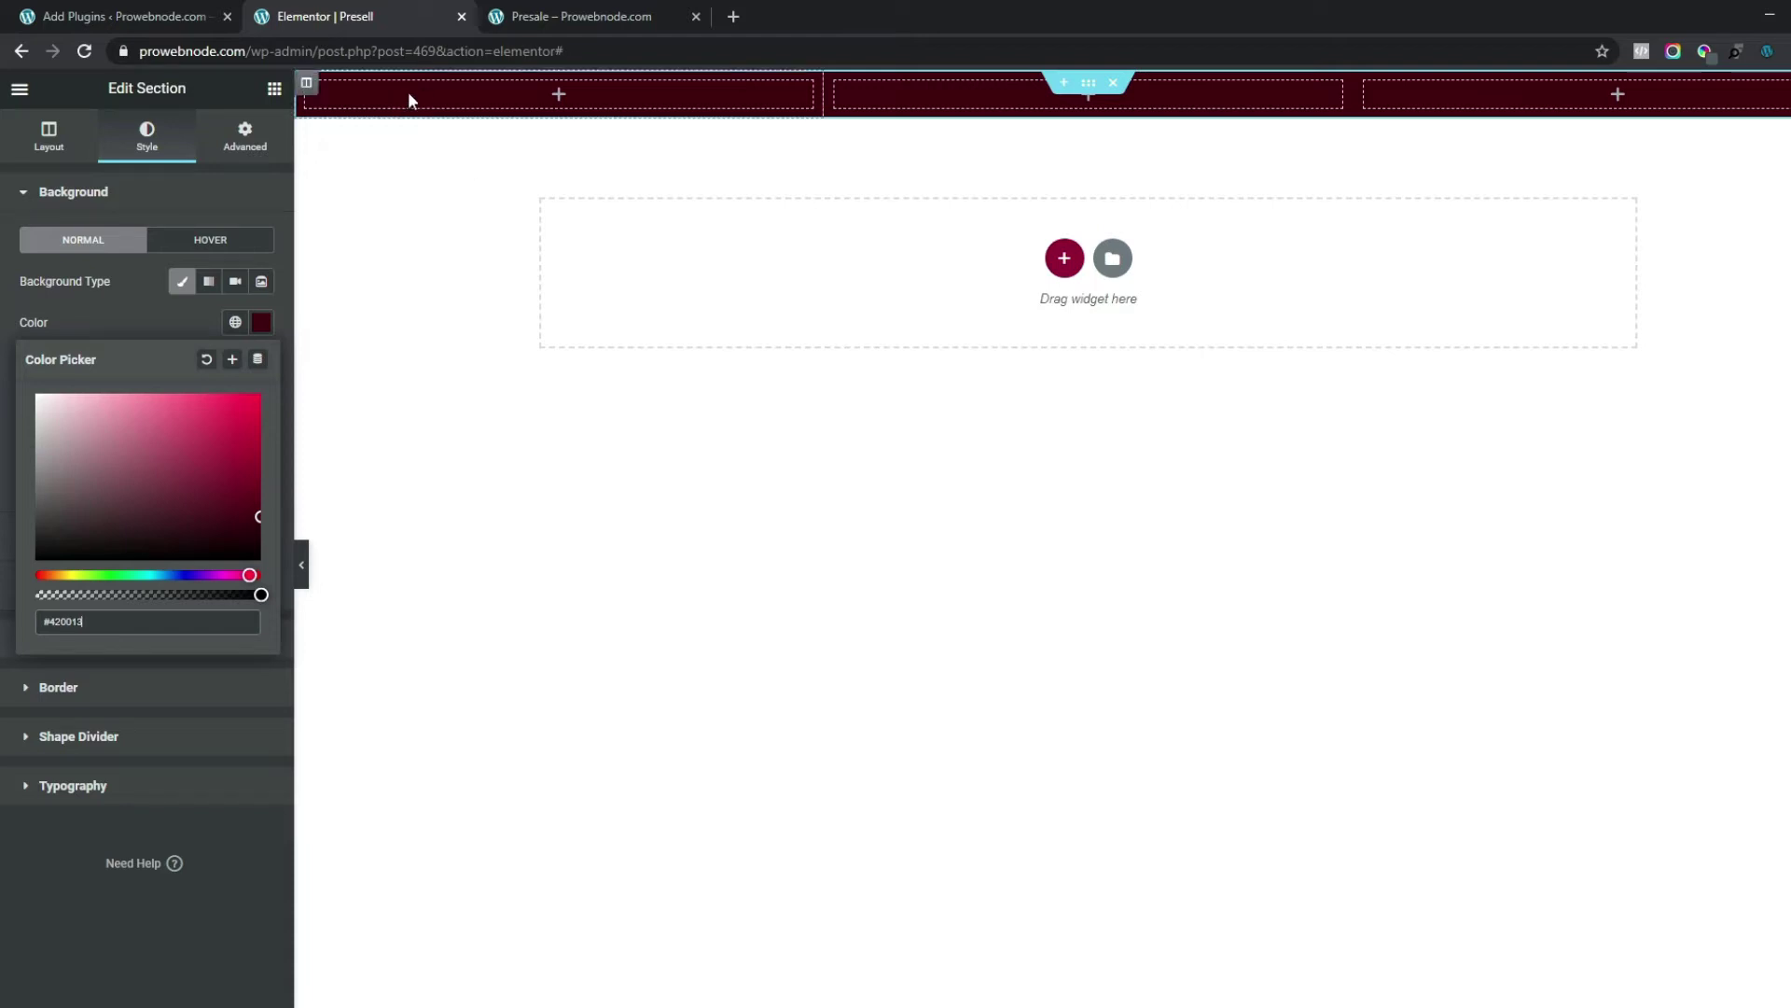
# - Set the column width of both outer columns in the section to 26%
pyautogui.click(305, 83)
pyautogui.click(30, 230)
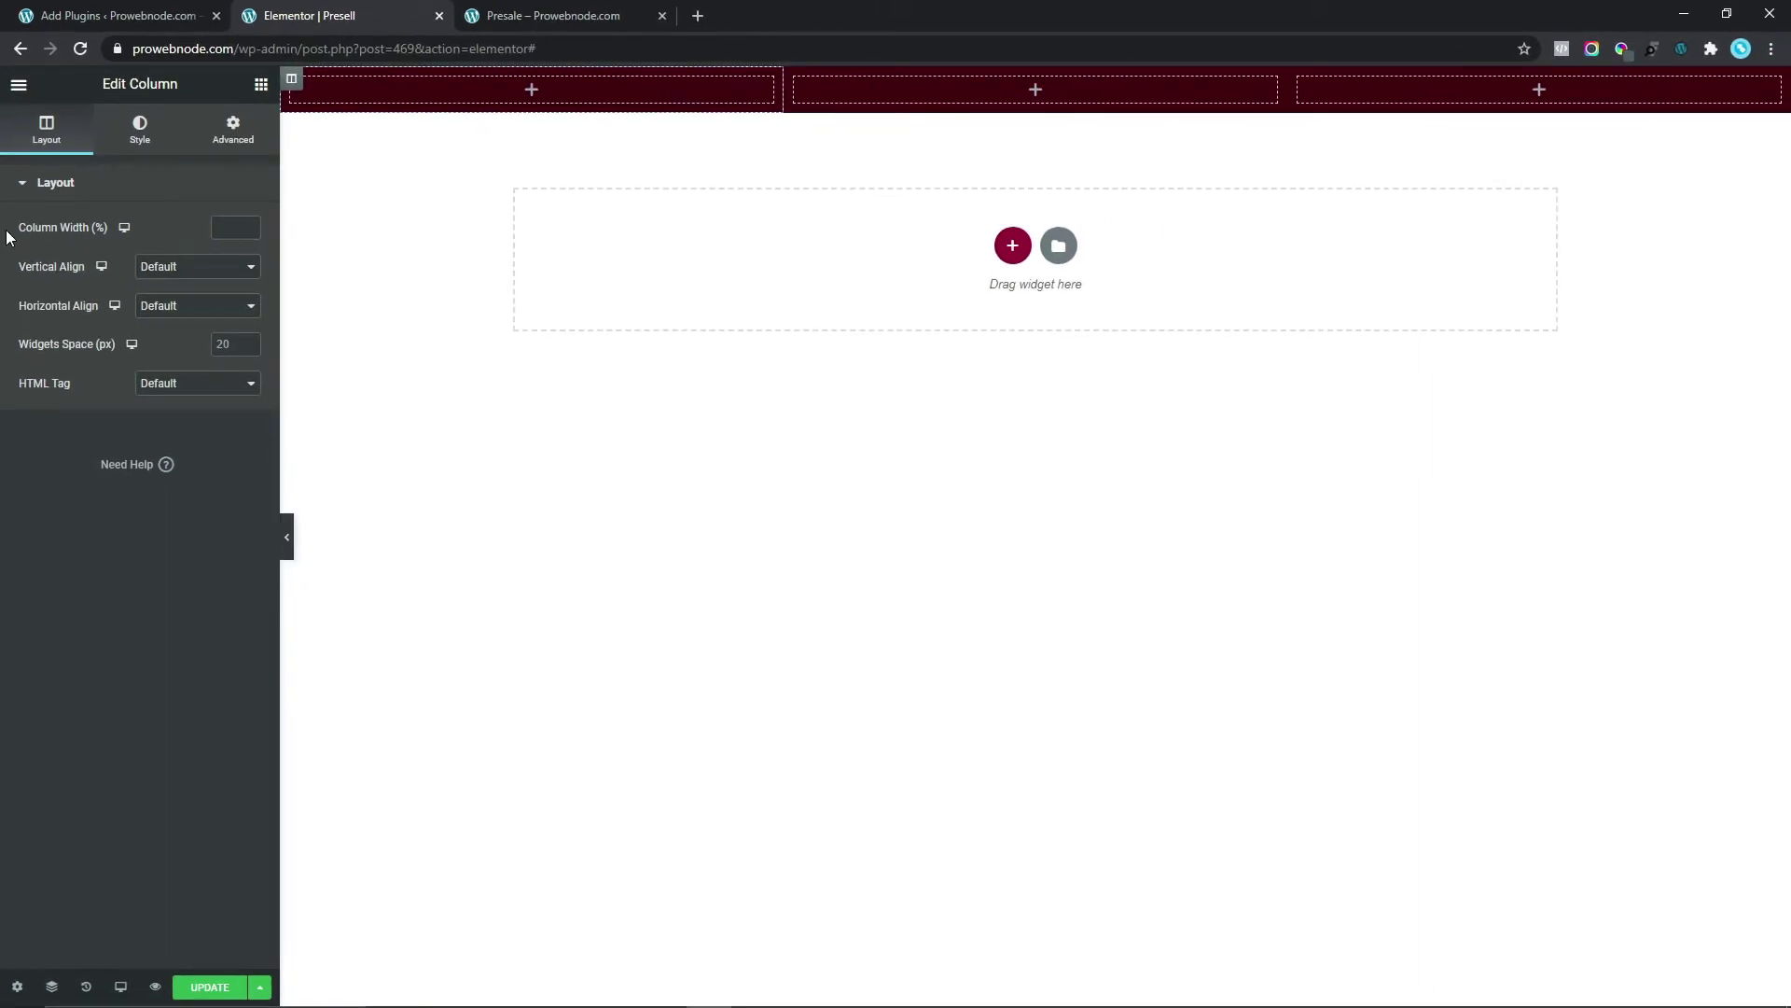
pyautogui.write('26')
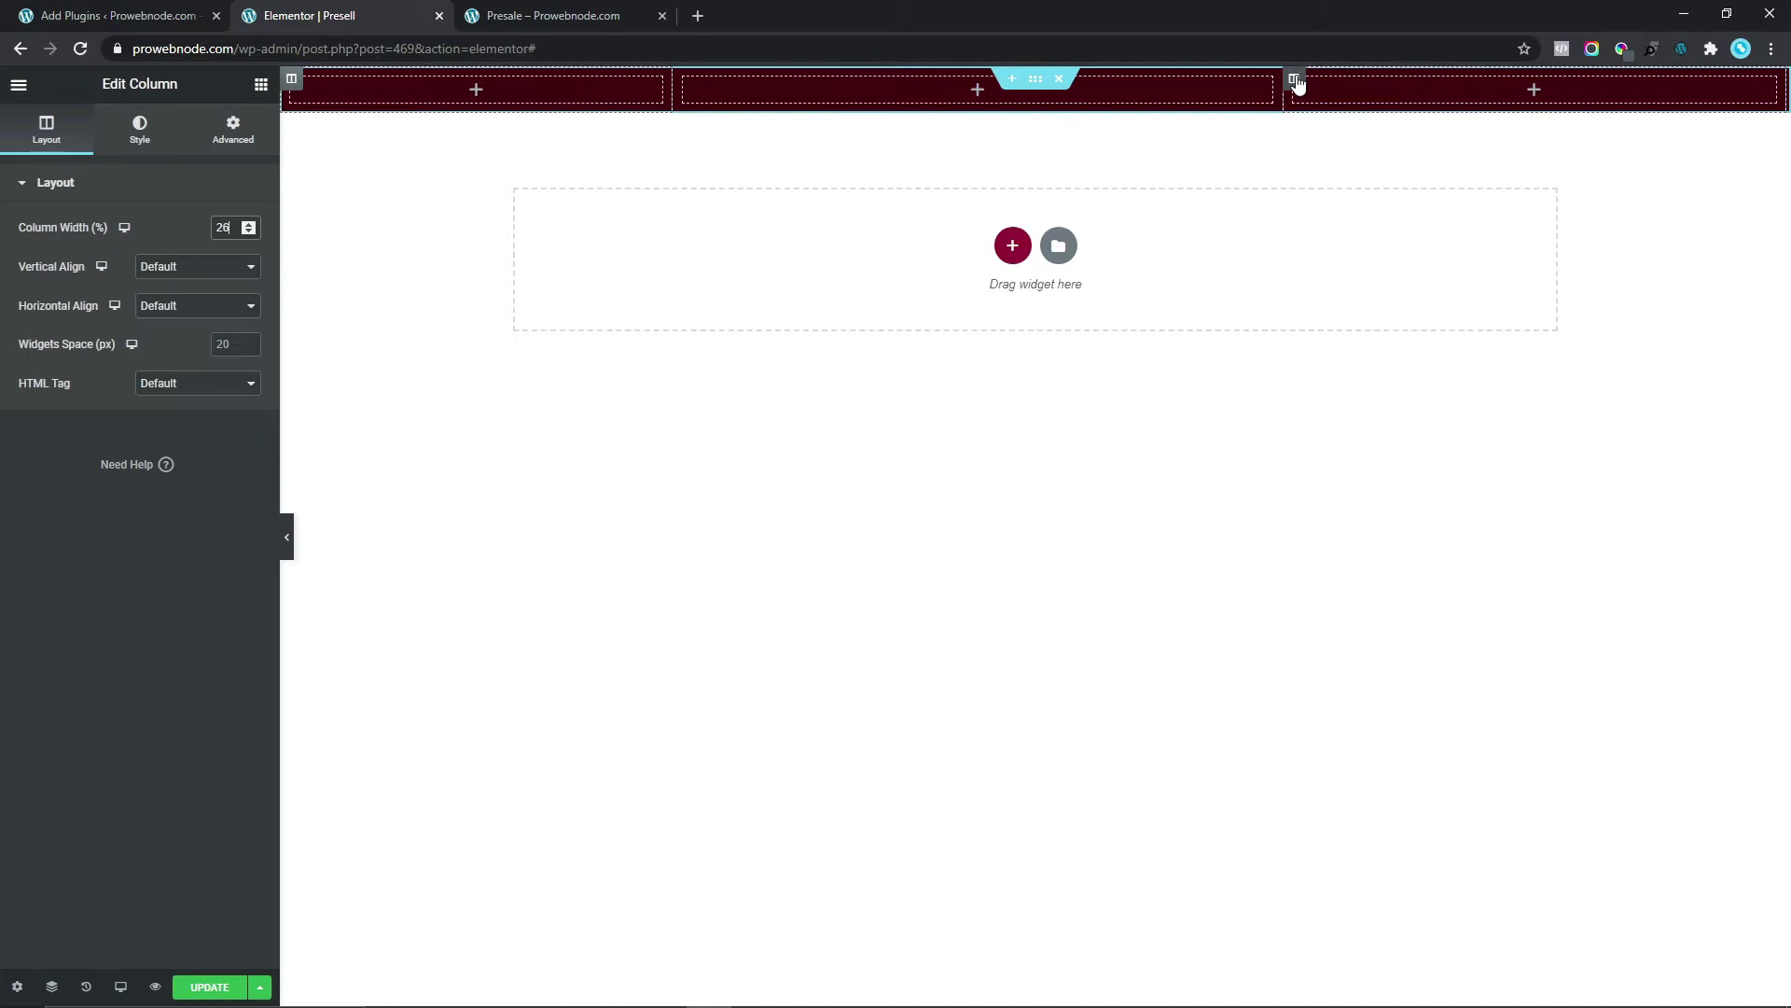
pyautogui.click(1295, 80)
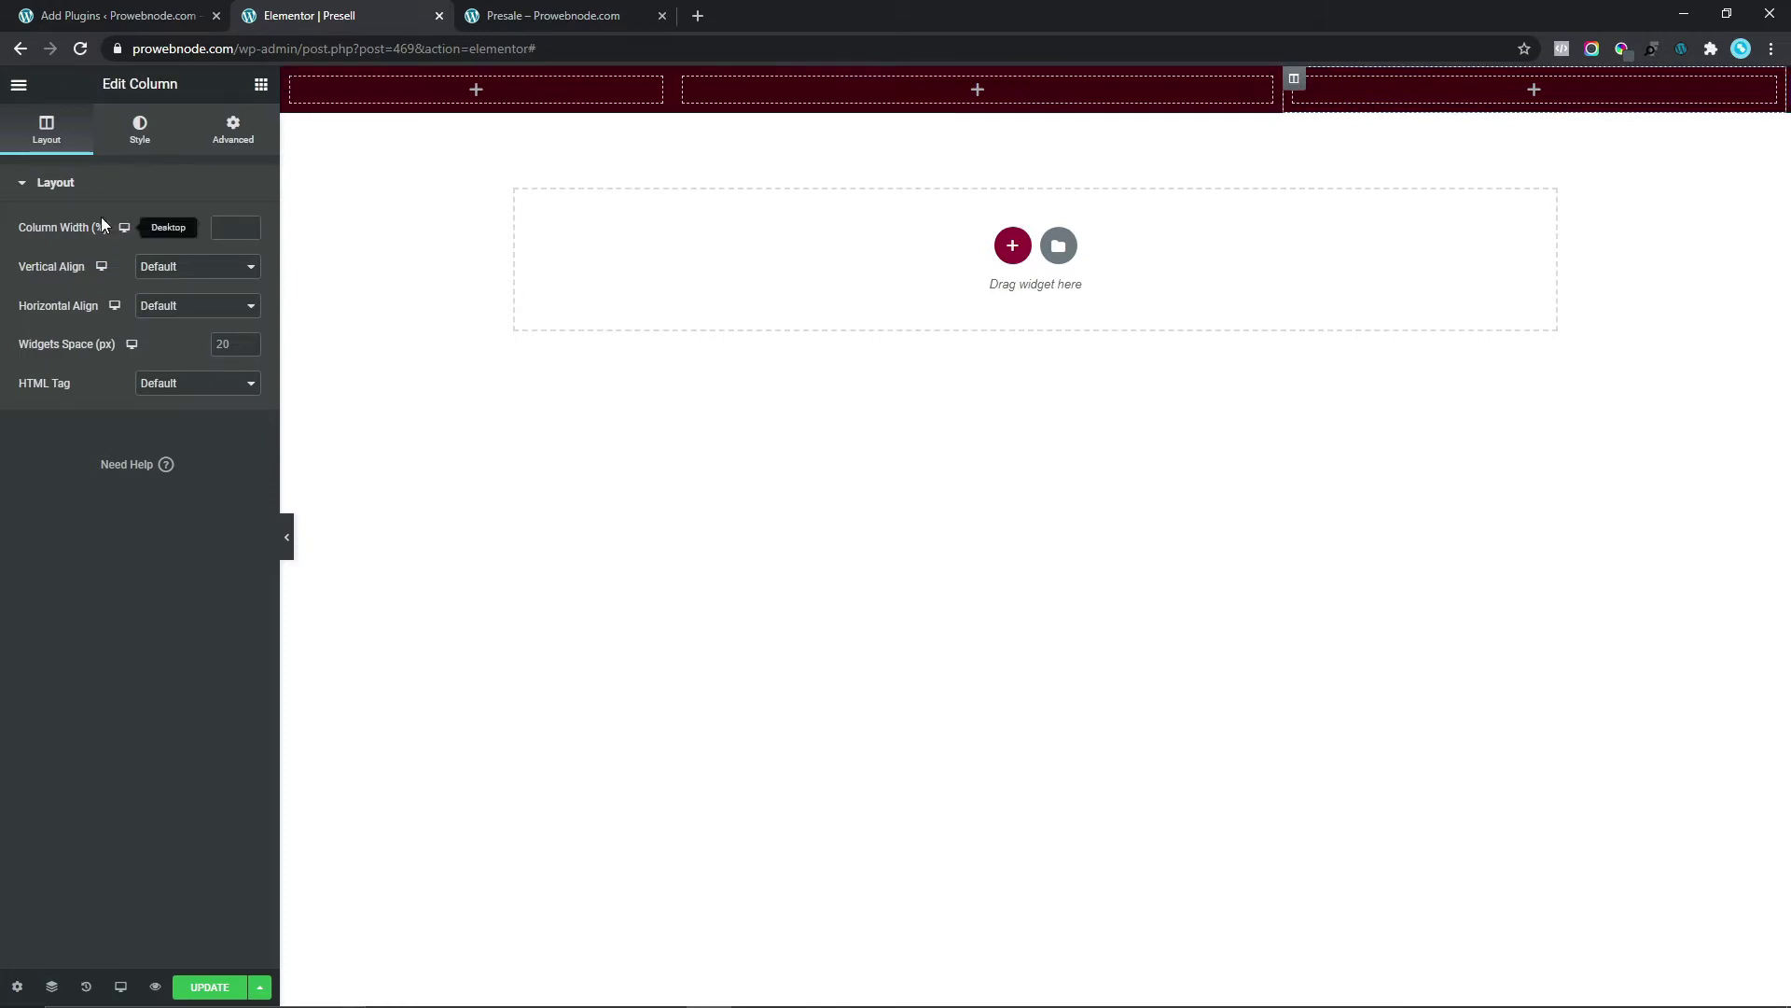
pyautogui.write('26')
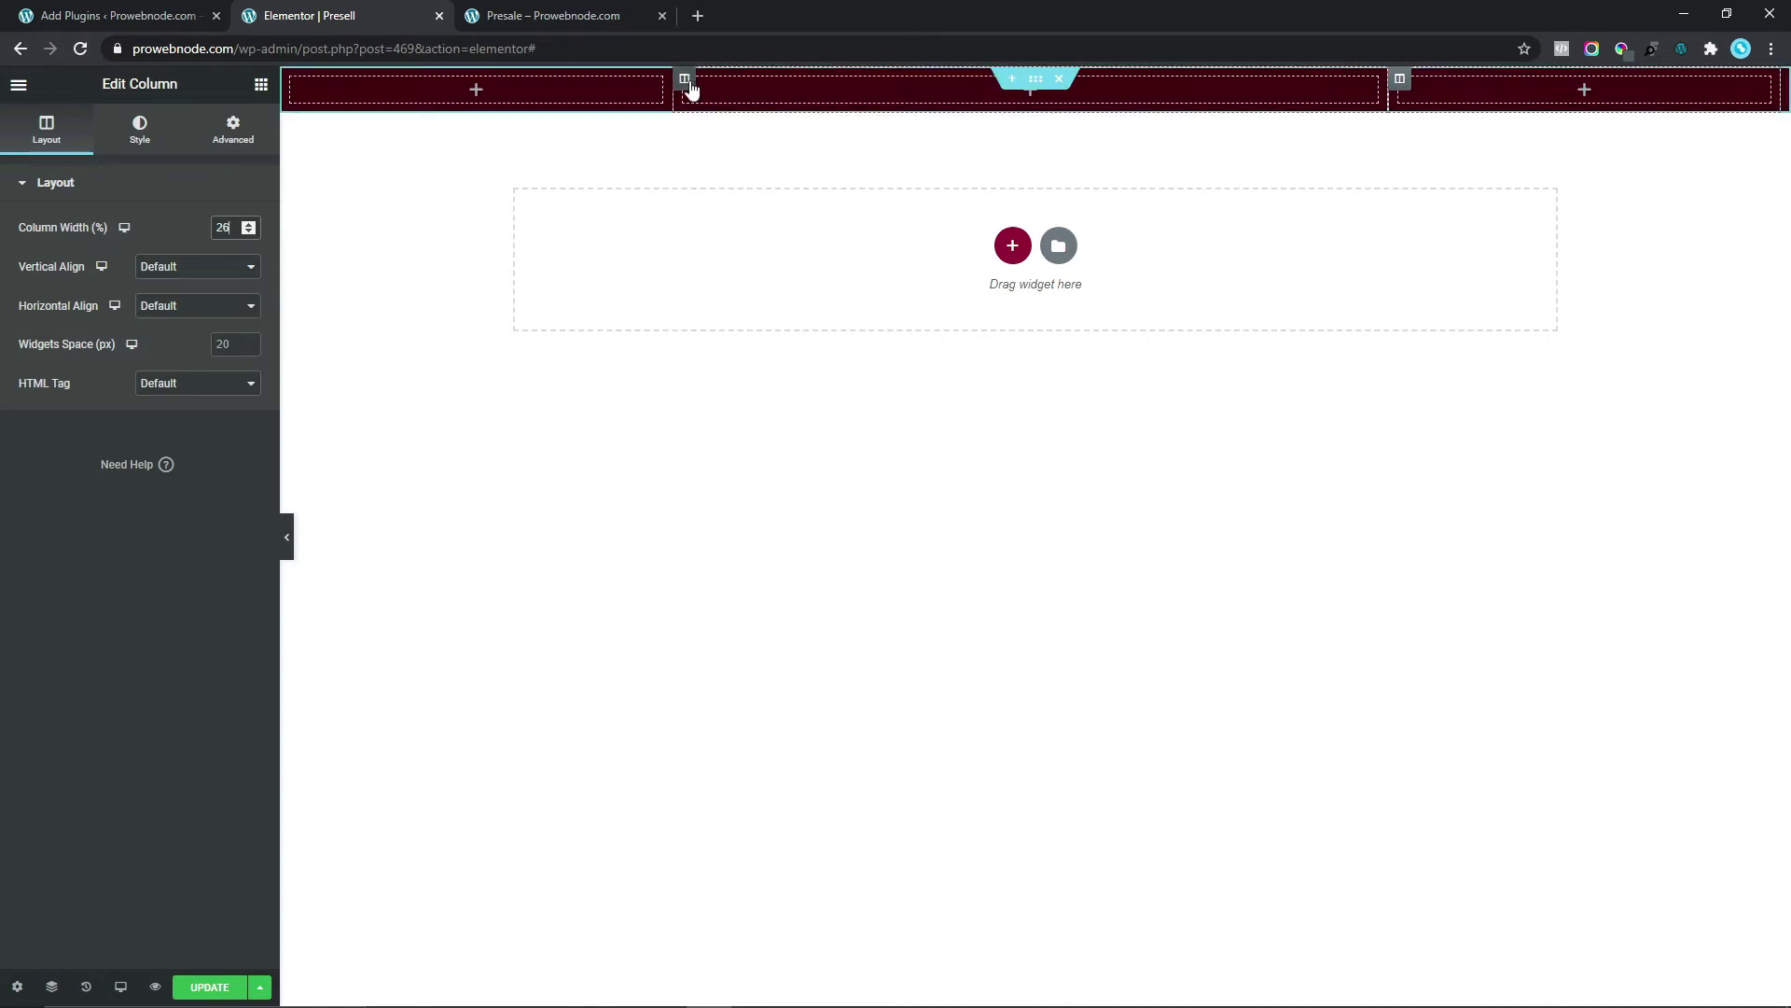
# - Give the middle column a classic background with the color #100100
pyautogui.click(685, 80)
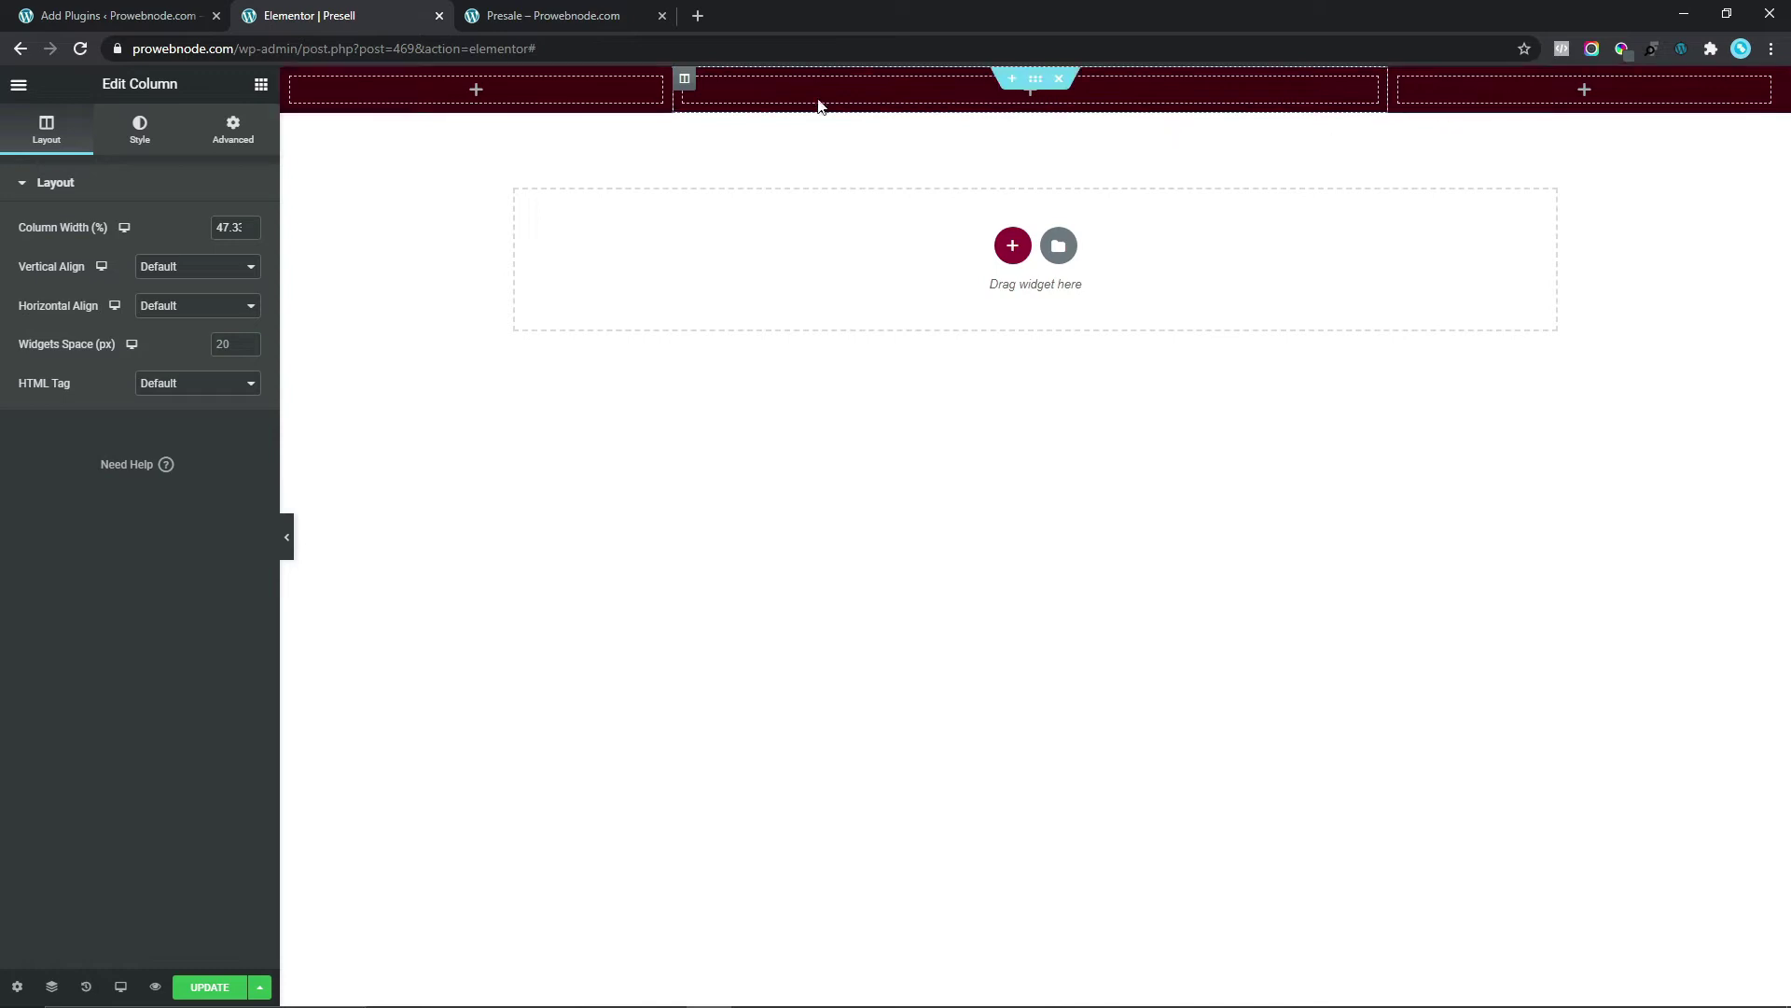
pyautogui.click(156, 166)
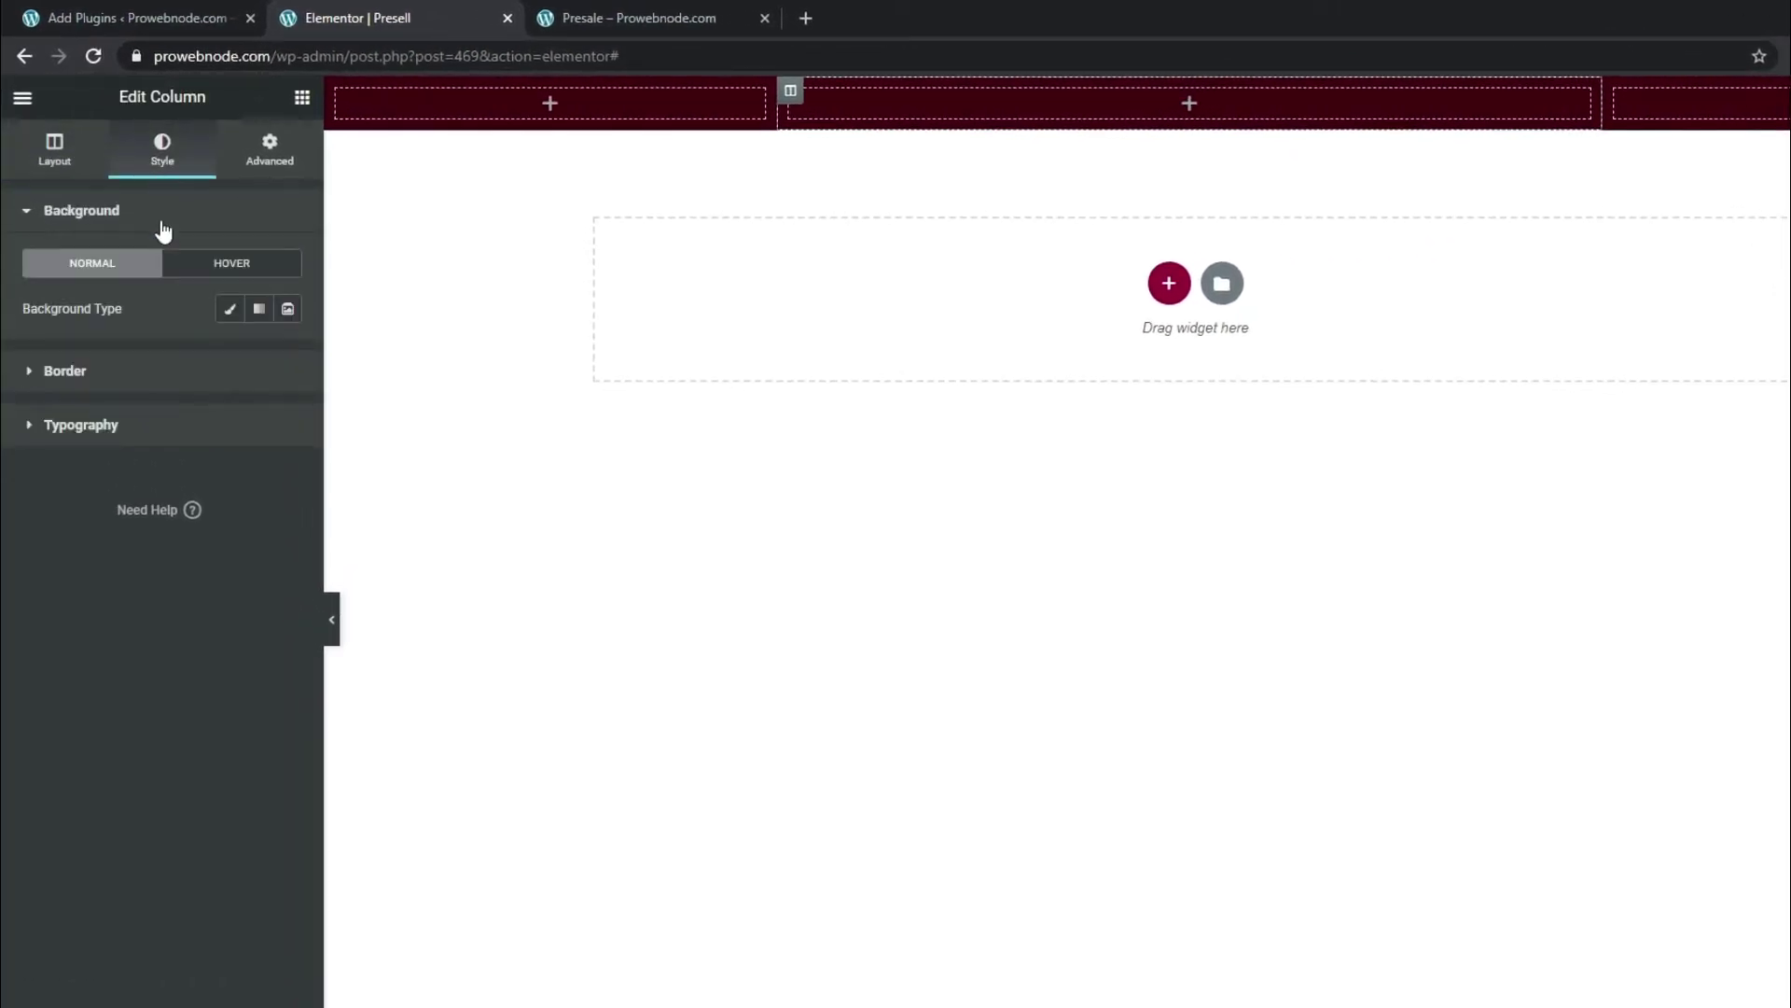
pyautogui.click(230, 310)
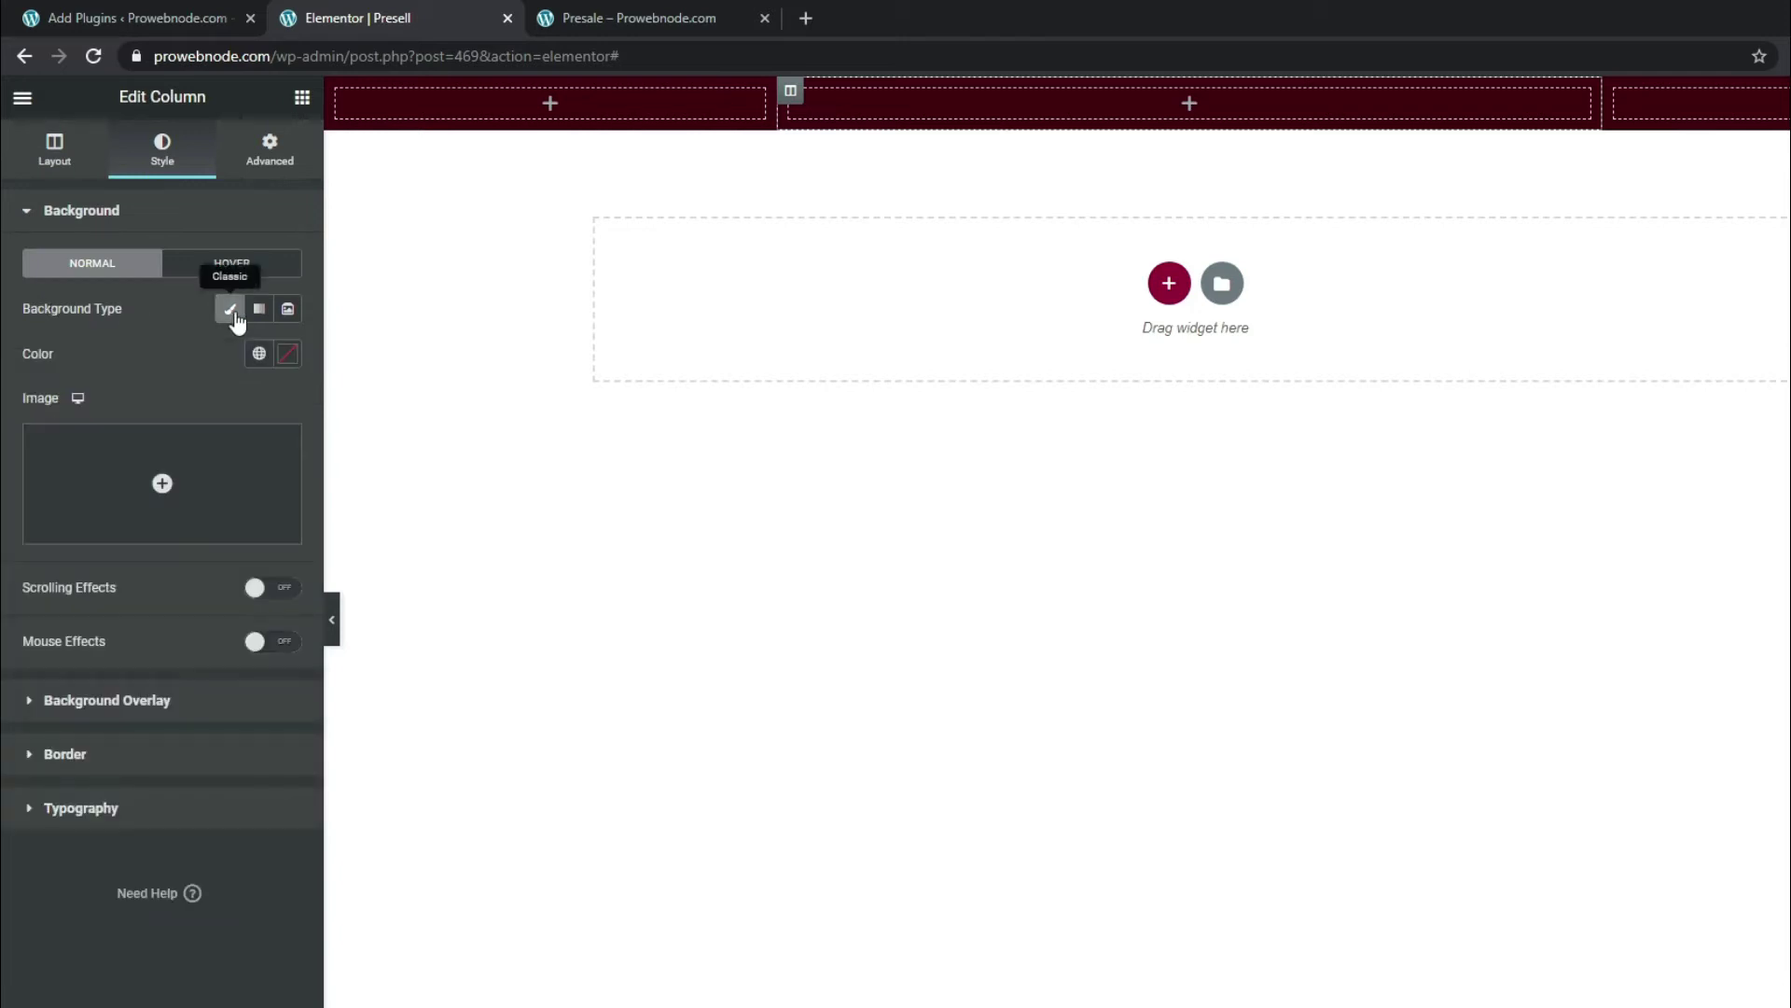
pyautogui.click(288, 356)
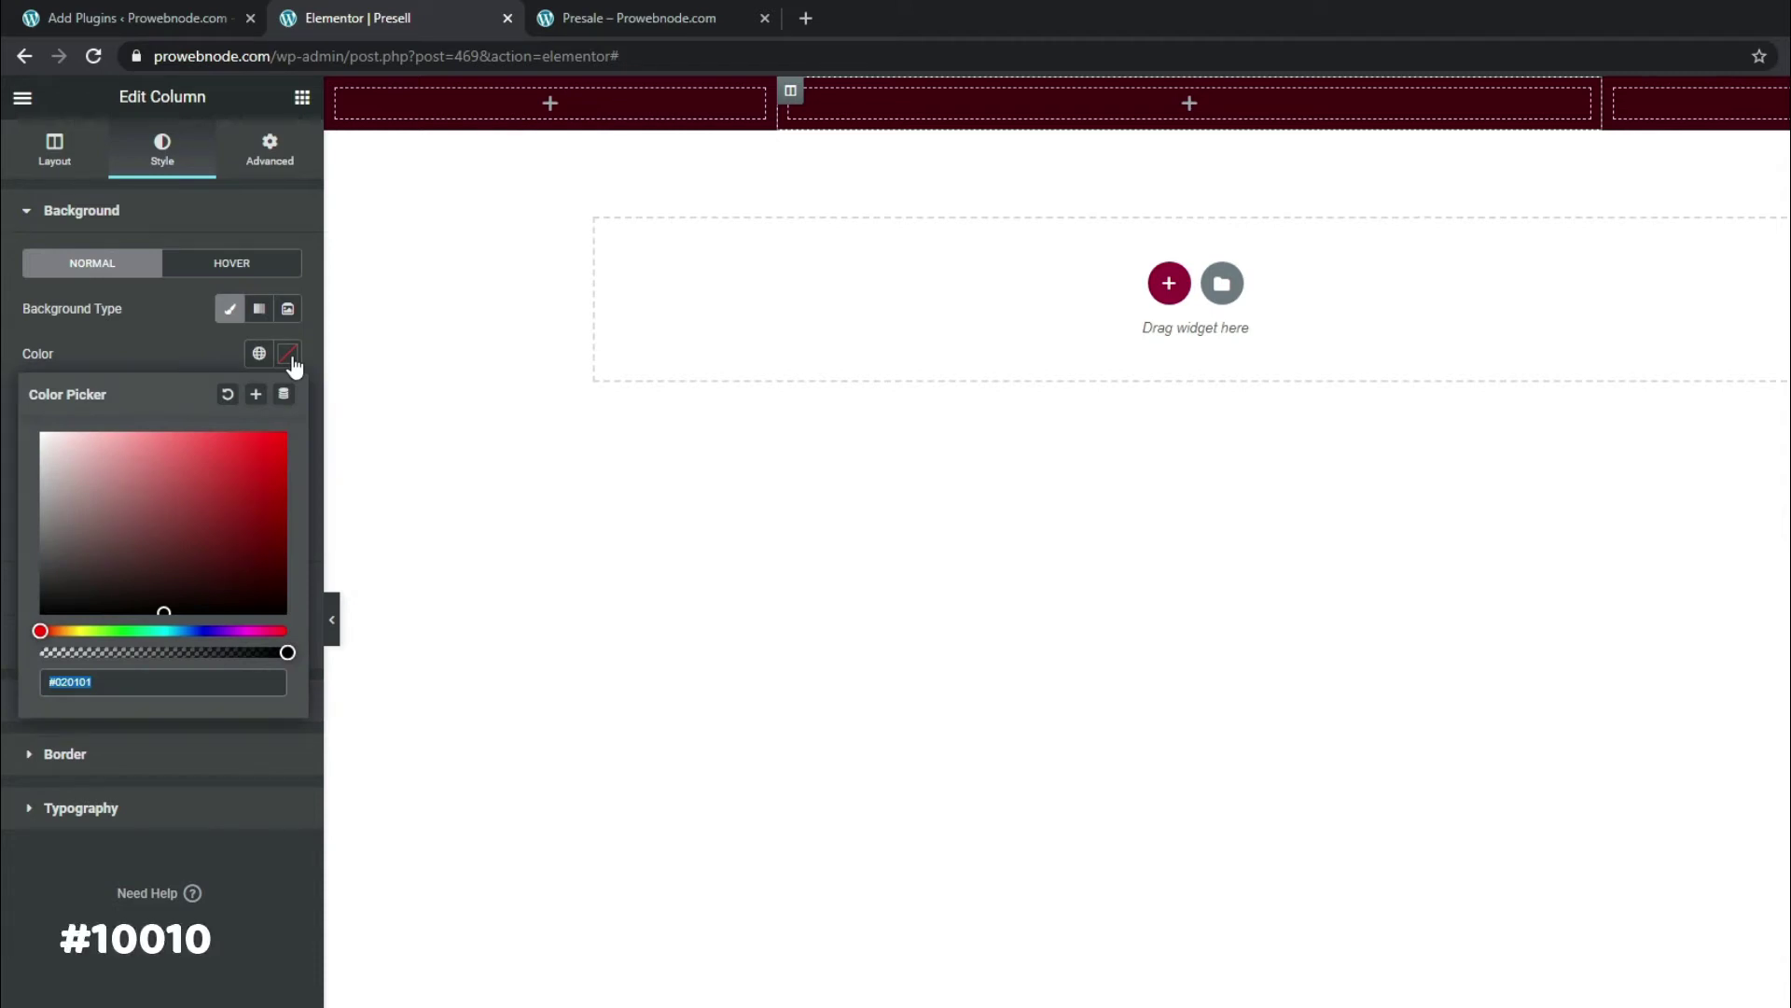
pyautogui.write('#100100')
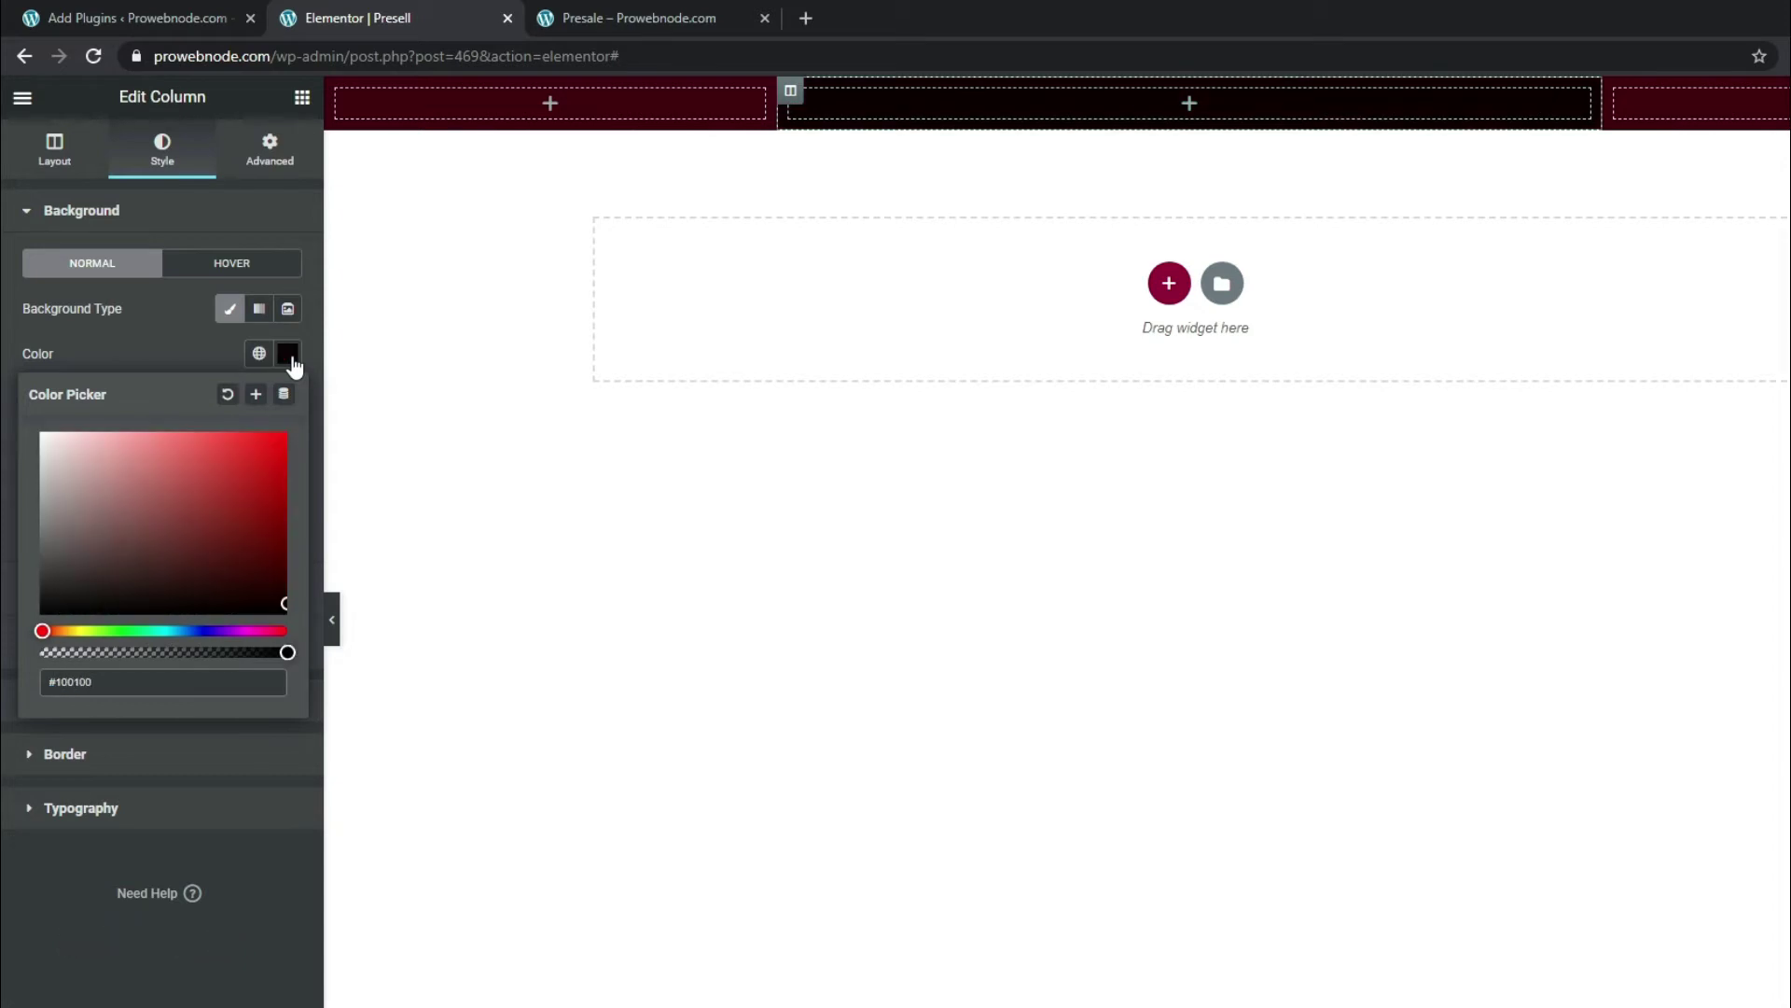
# - Add a Text Editor widget to the middle column reading "YOU ARE ABOUT TO DISCOVER HOW USING THIS PRESELL LAYOUT CAN GENERATE YOU THOUSANDS OF LEADS..."
pyautogui.click(301, 104)
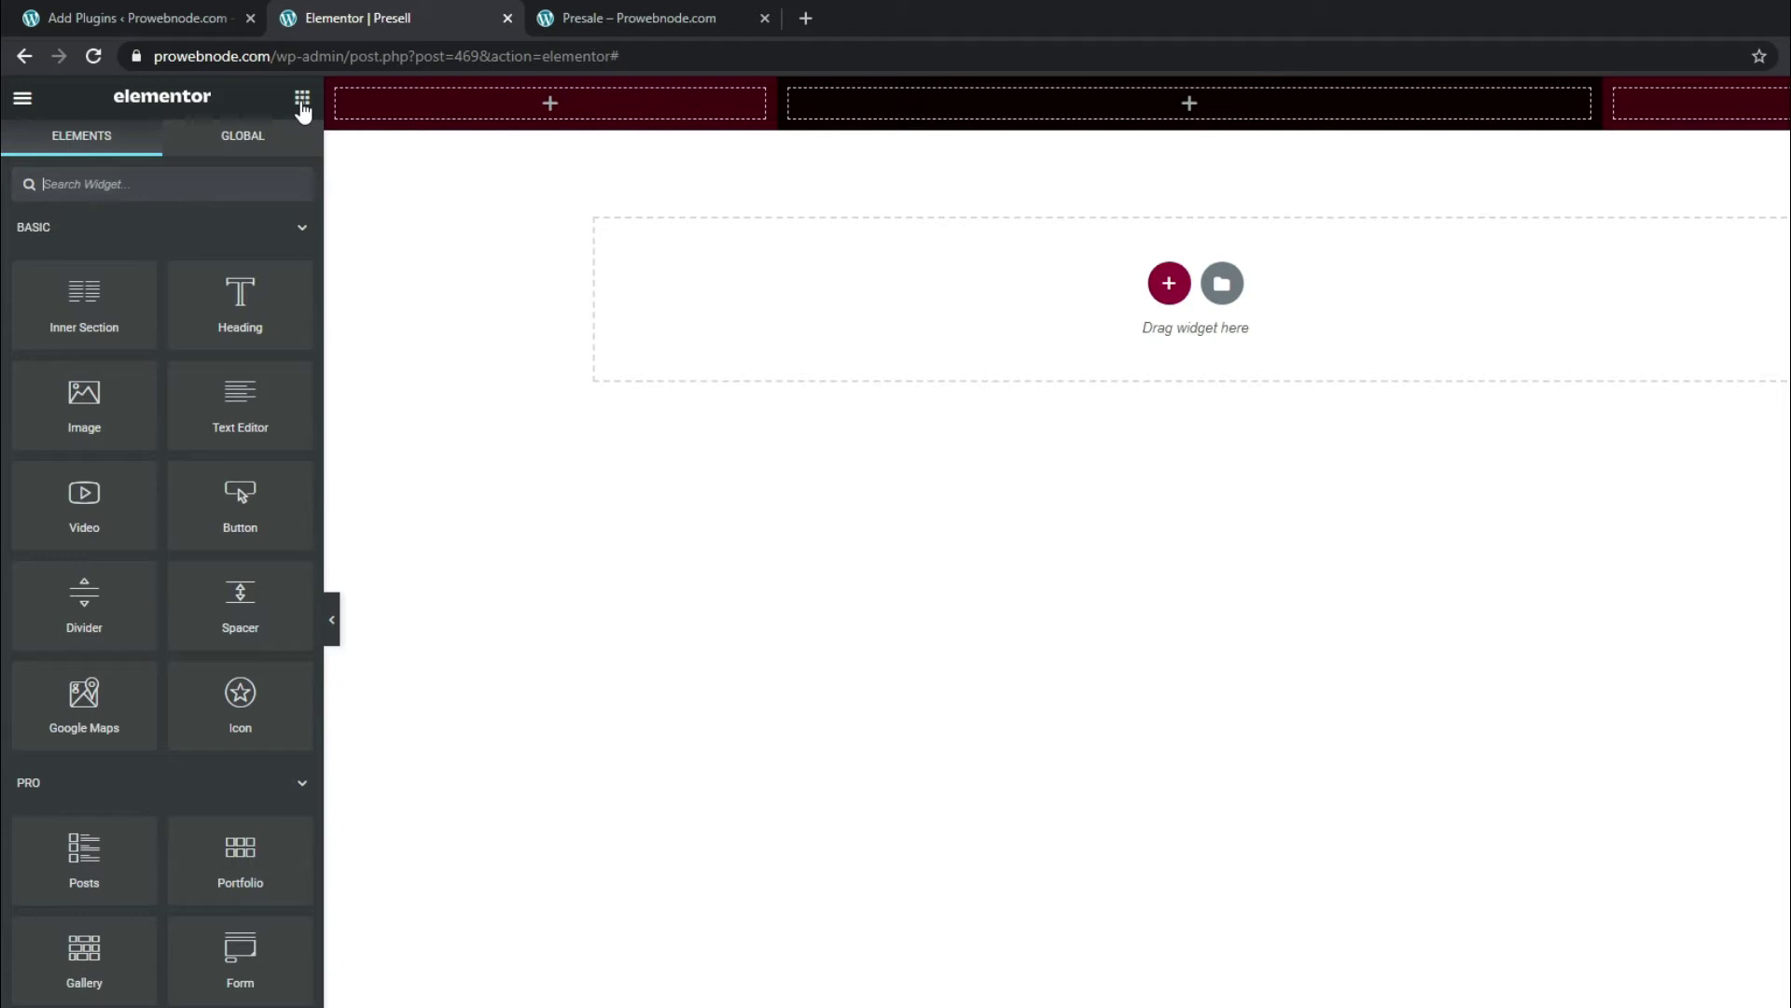
pyautogui.moveTo(234, 410); pyautogui.dragTo(1020, 100)
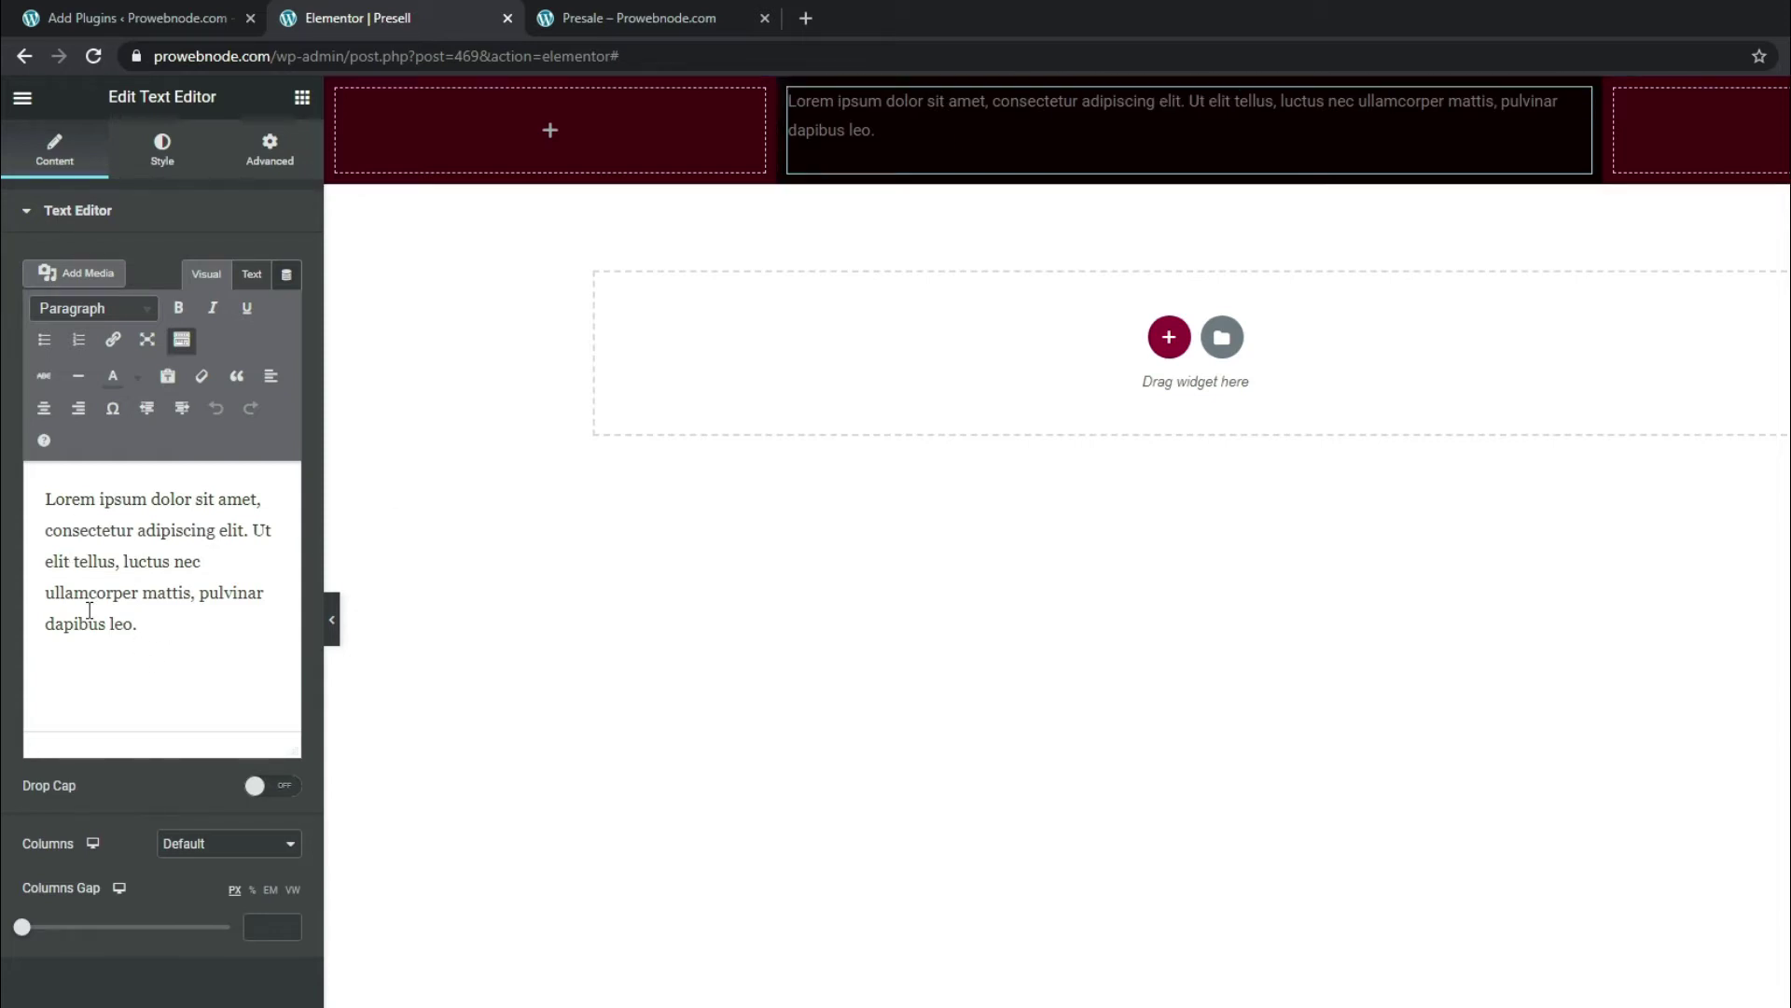
pyautogui.tripleClick(140, 632)
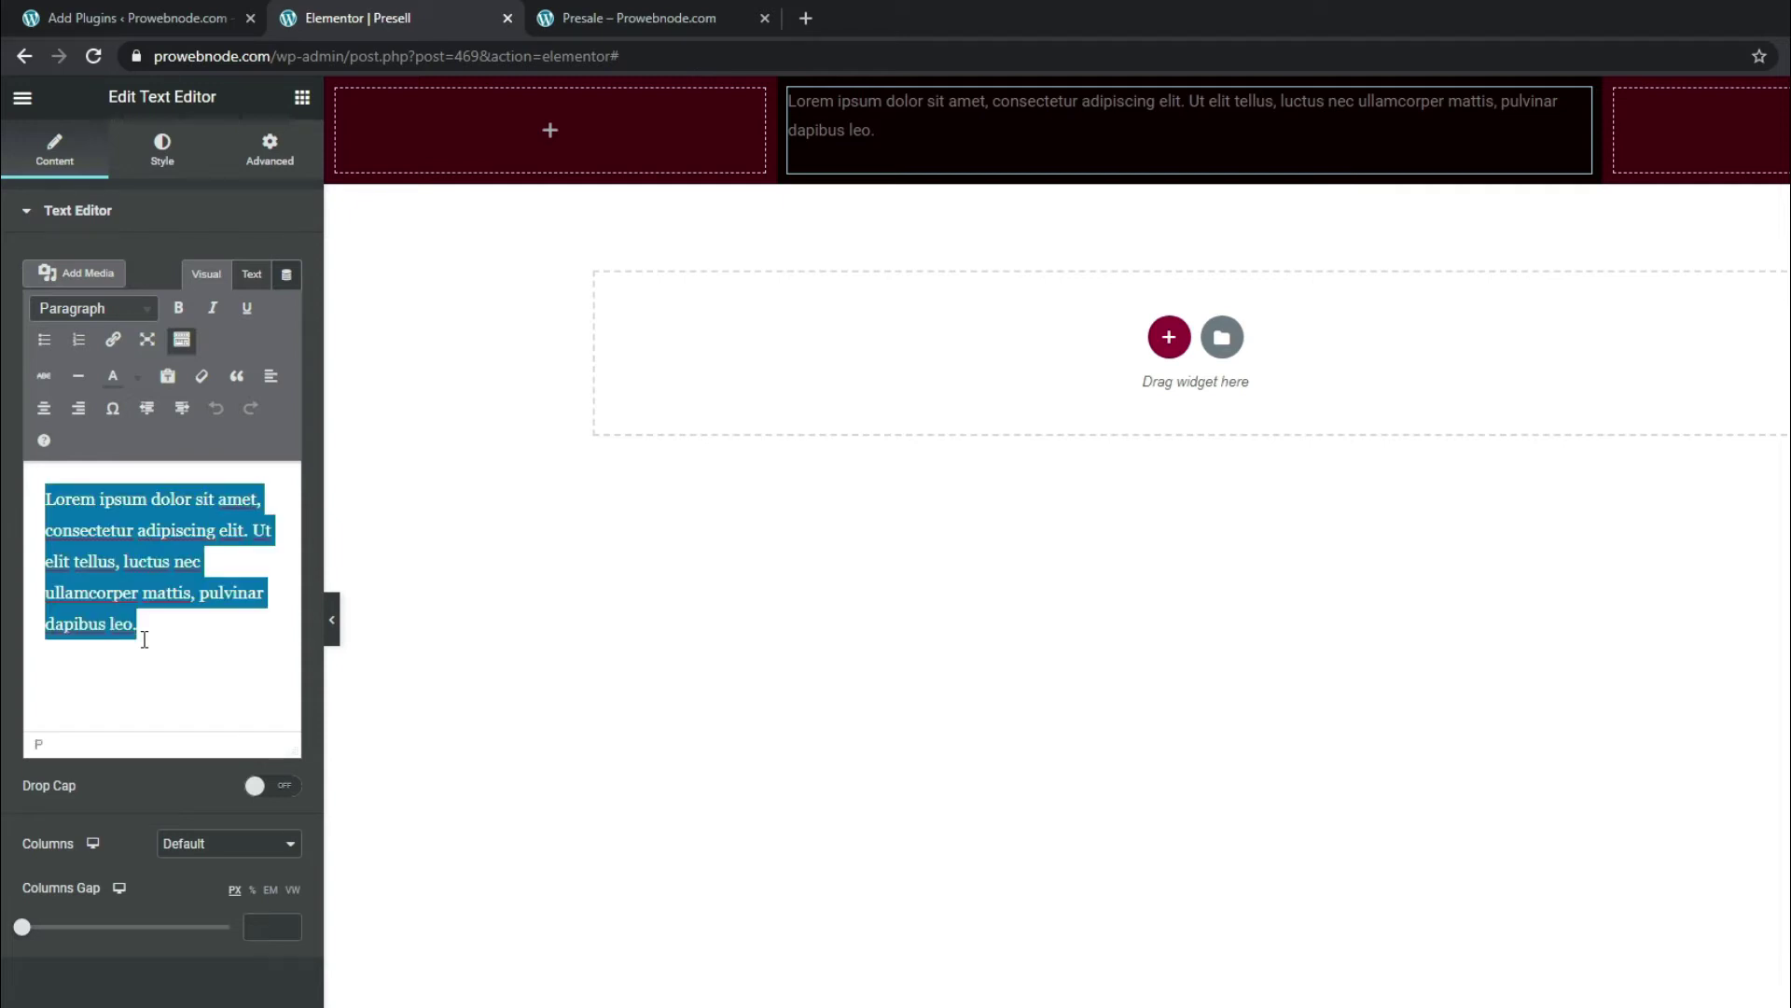
pyautogui.press('BackSpace')
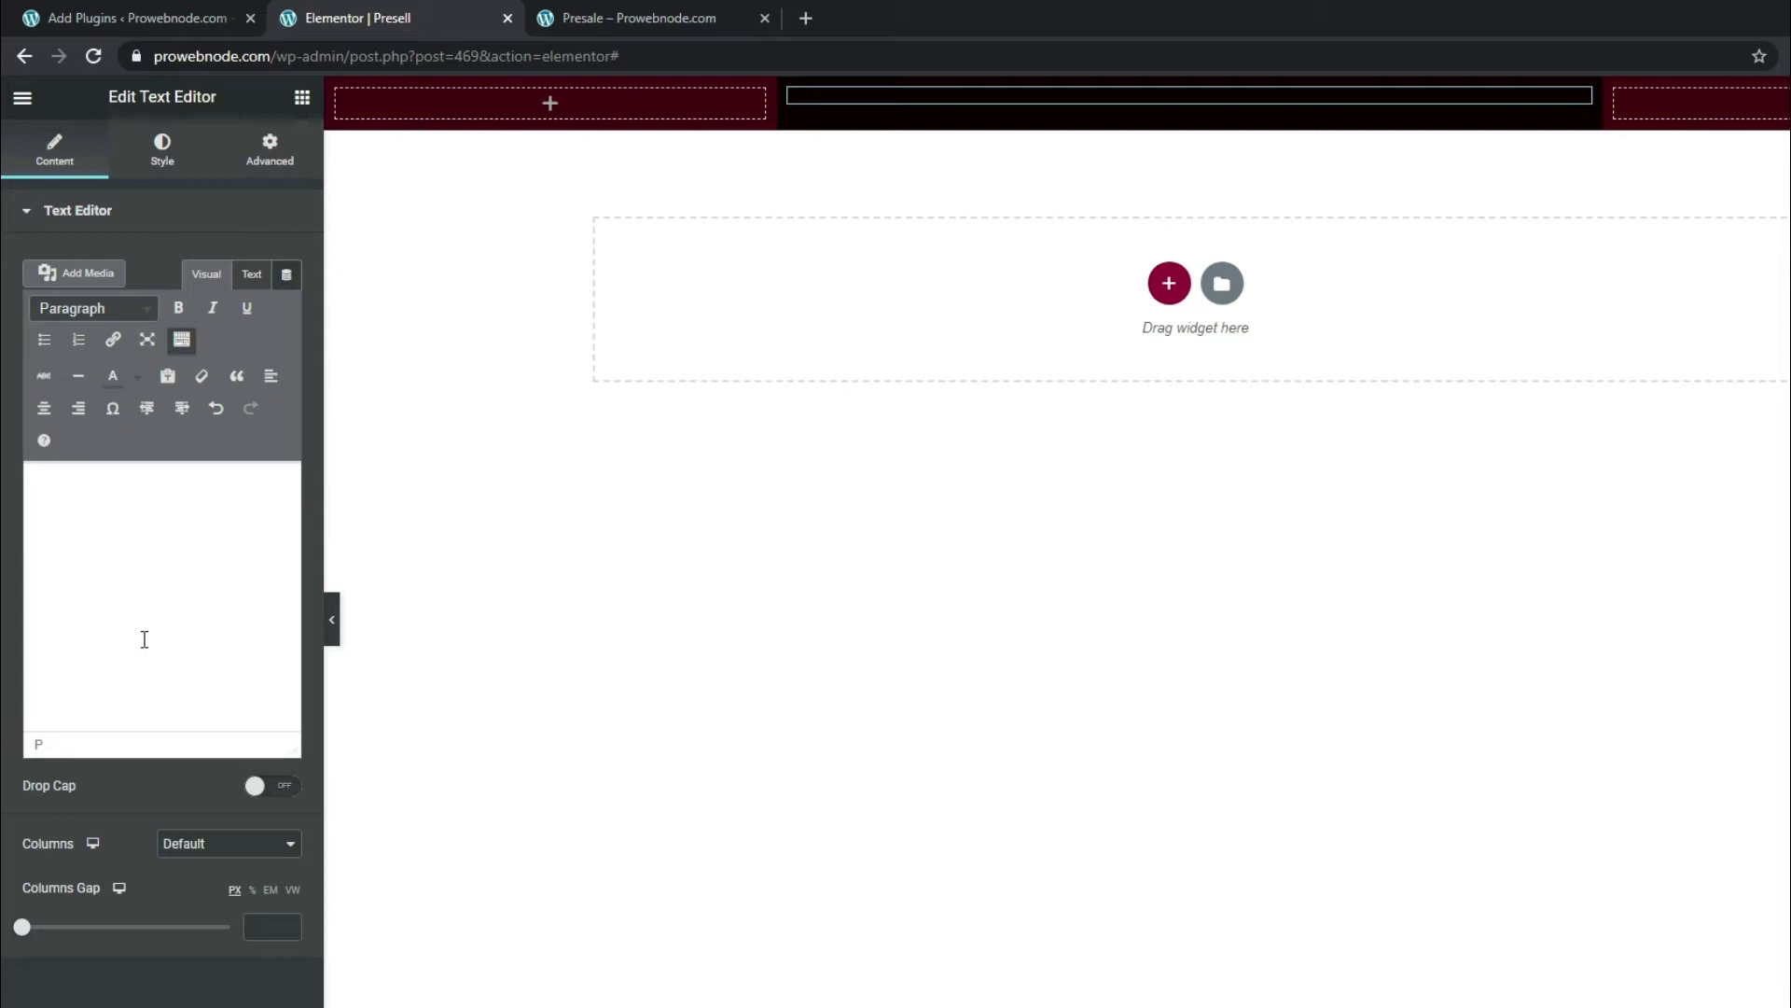
pyautogui.write('YOU ARE')
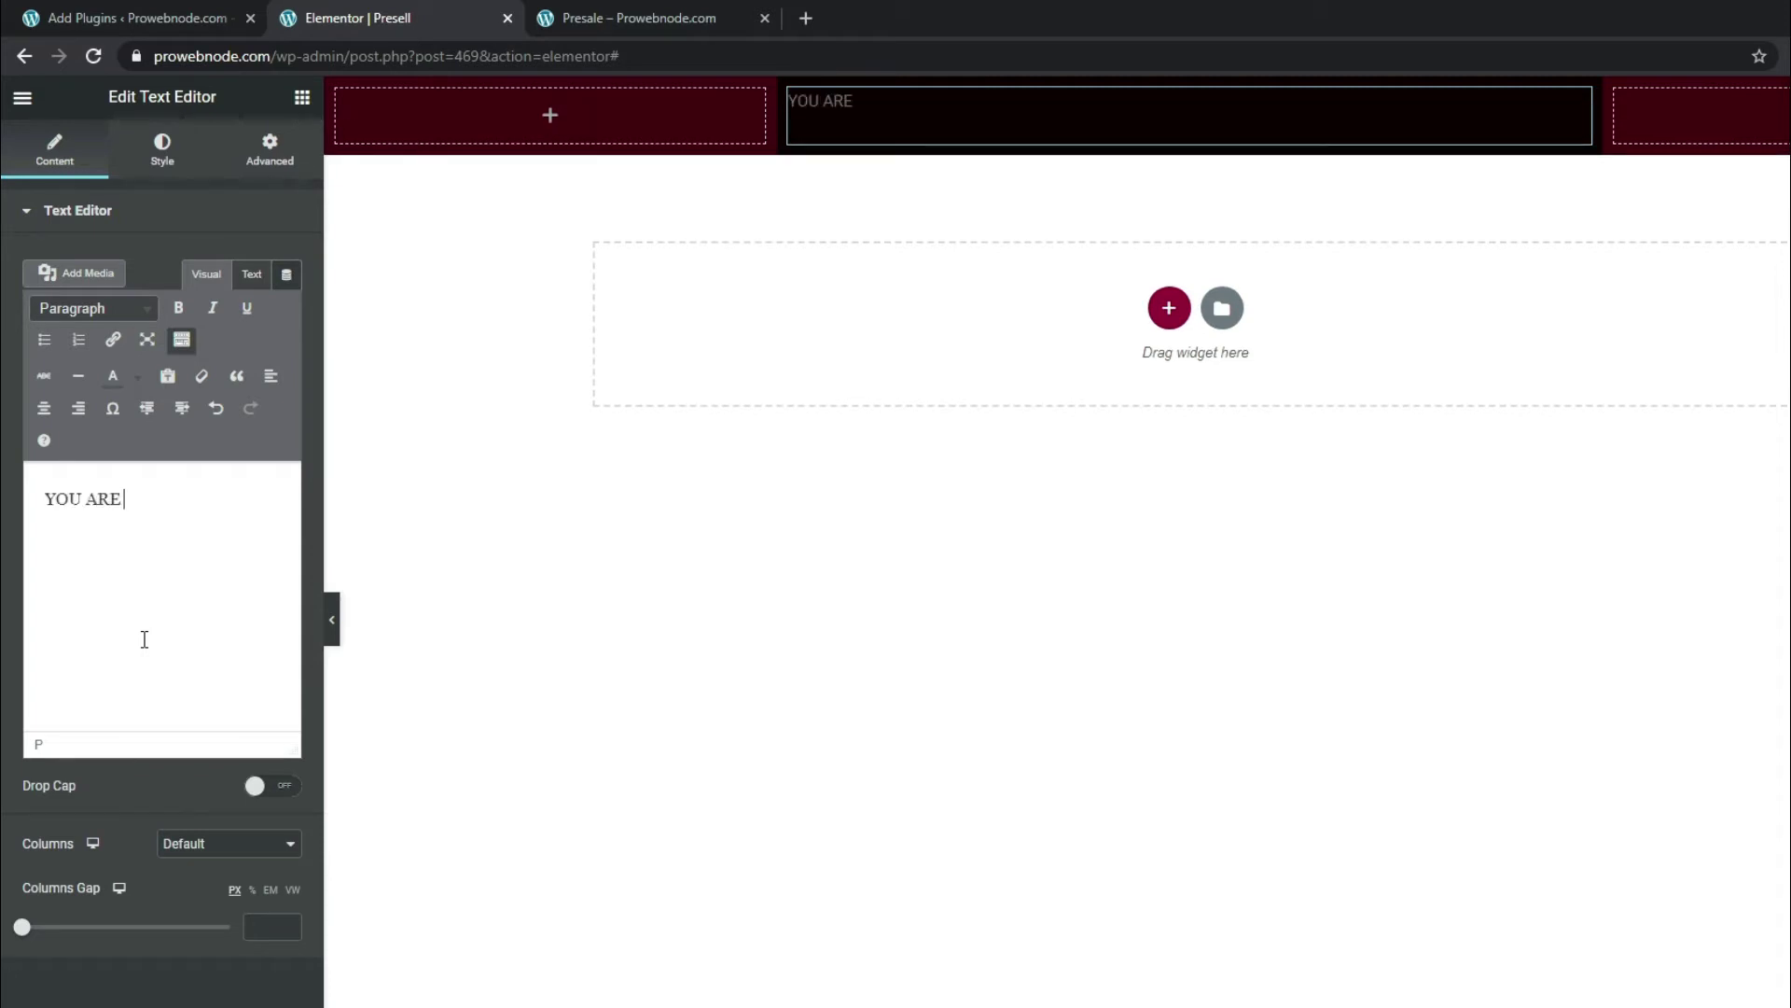
pyautogui.write(' ABOUT TO DISCOVER HOW USING T')
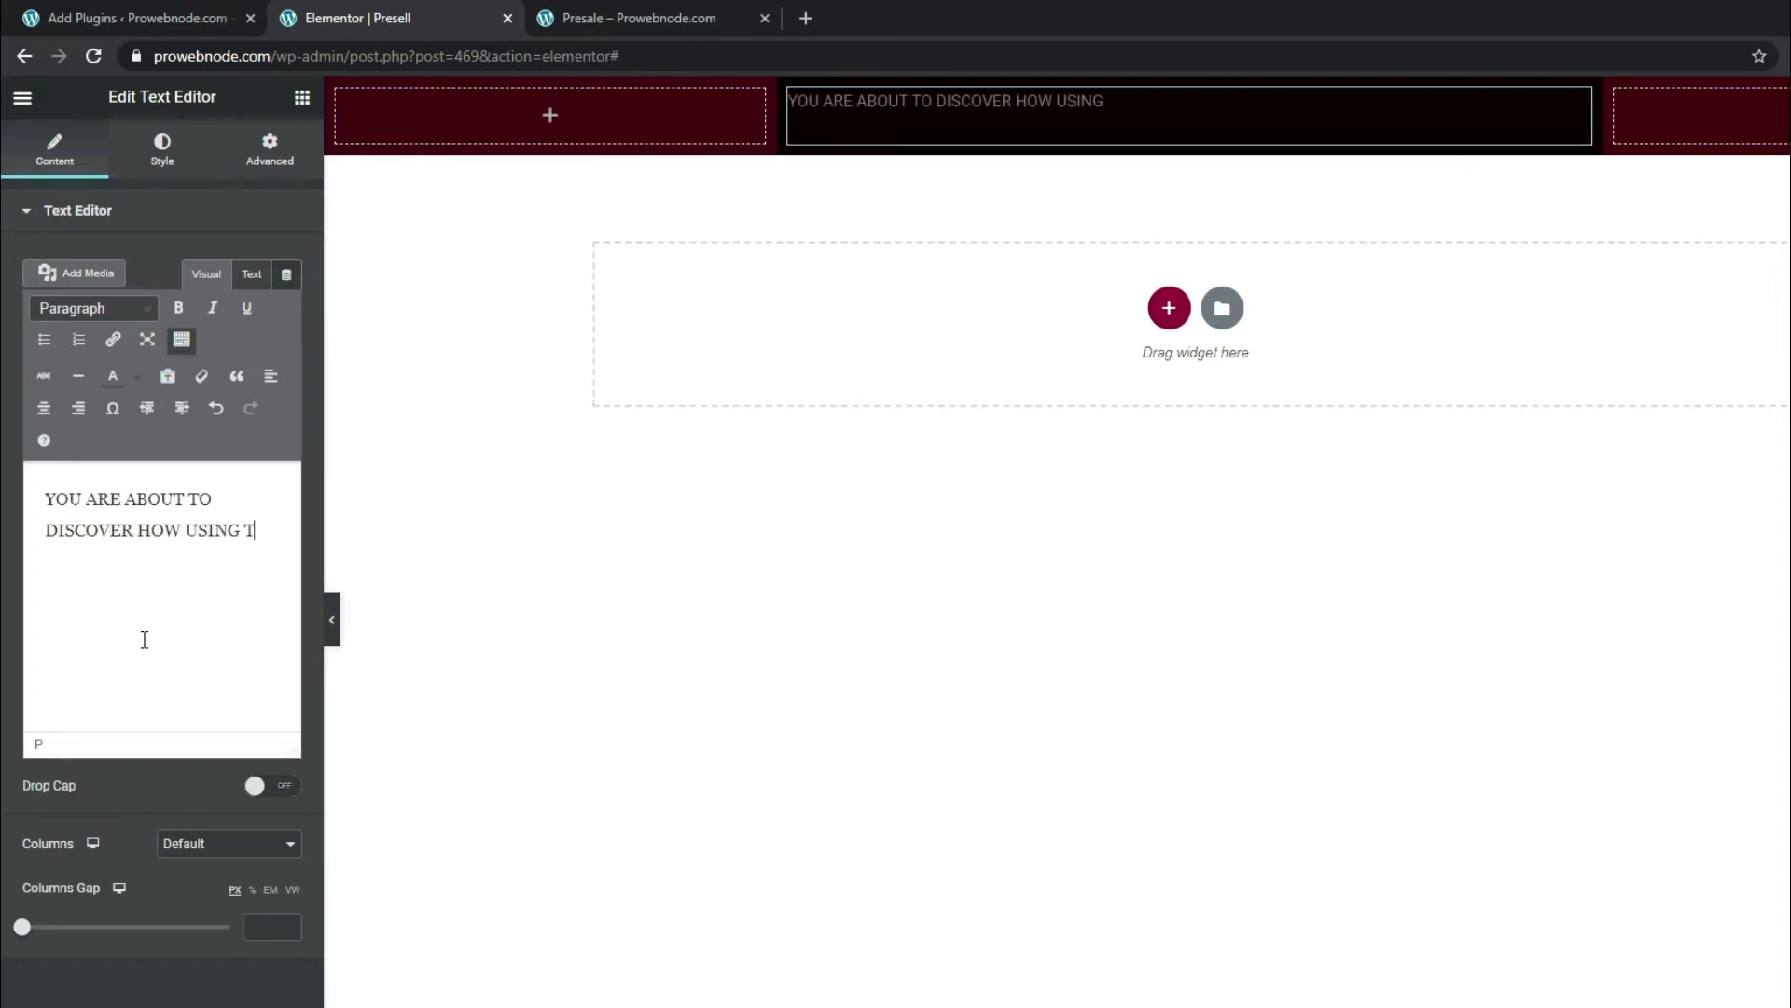
pyautogui.write('HIS PRESELL LAYOUT CAN ')
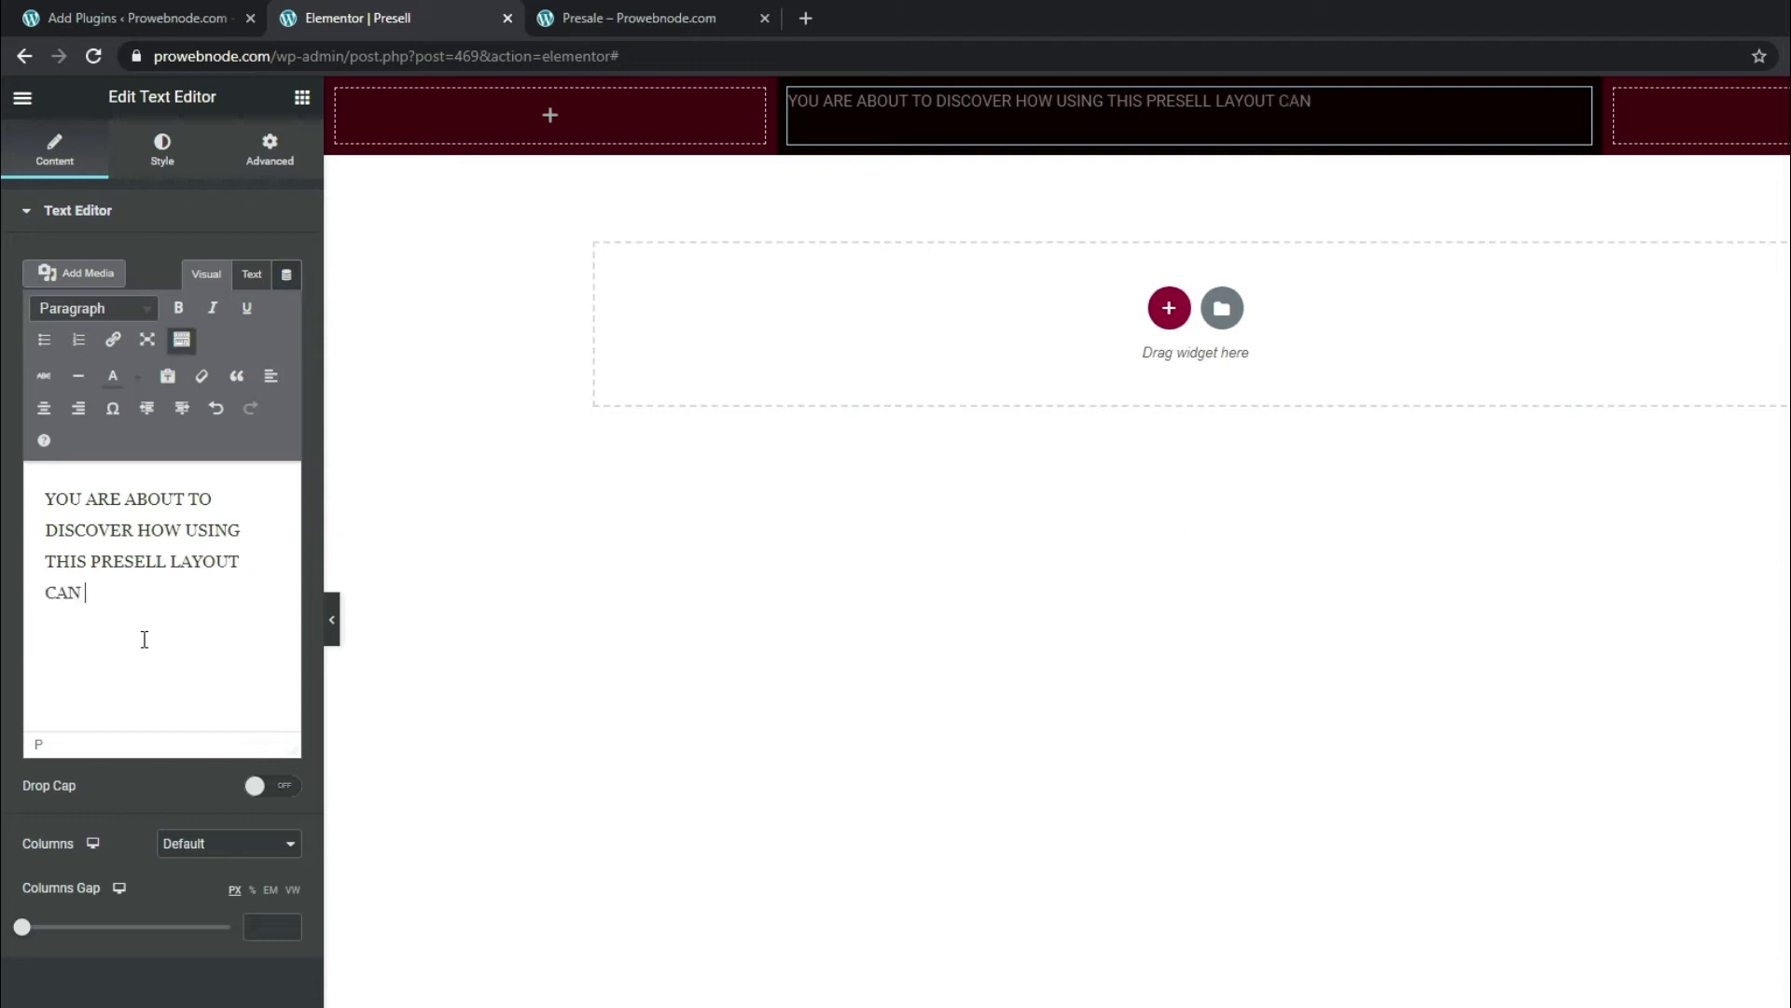
pyautogui.write('GENERATE YOU THOUSANDS OF LEADS...')
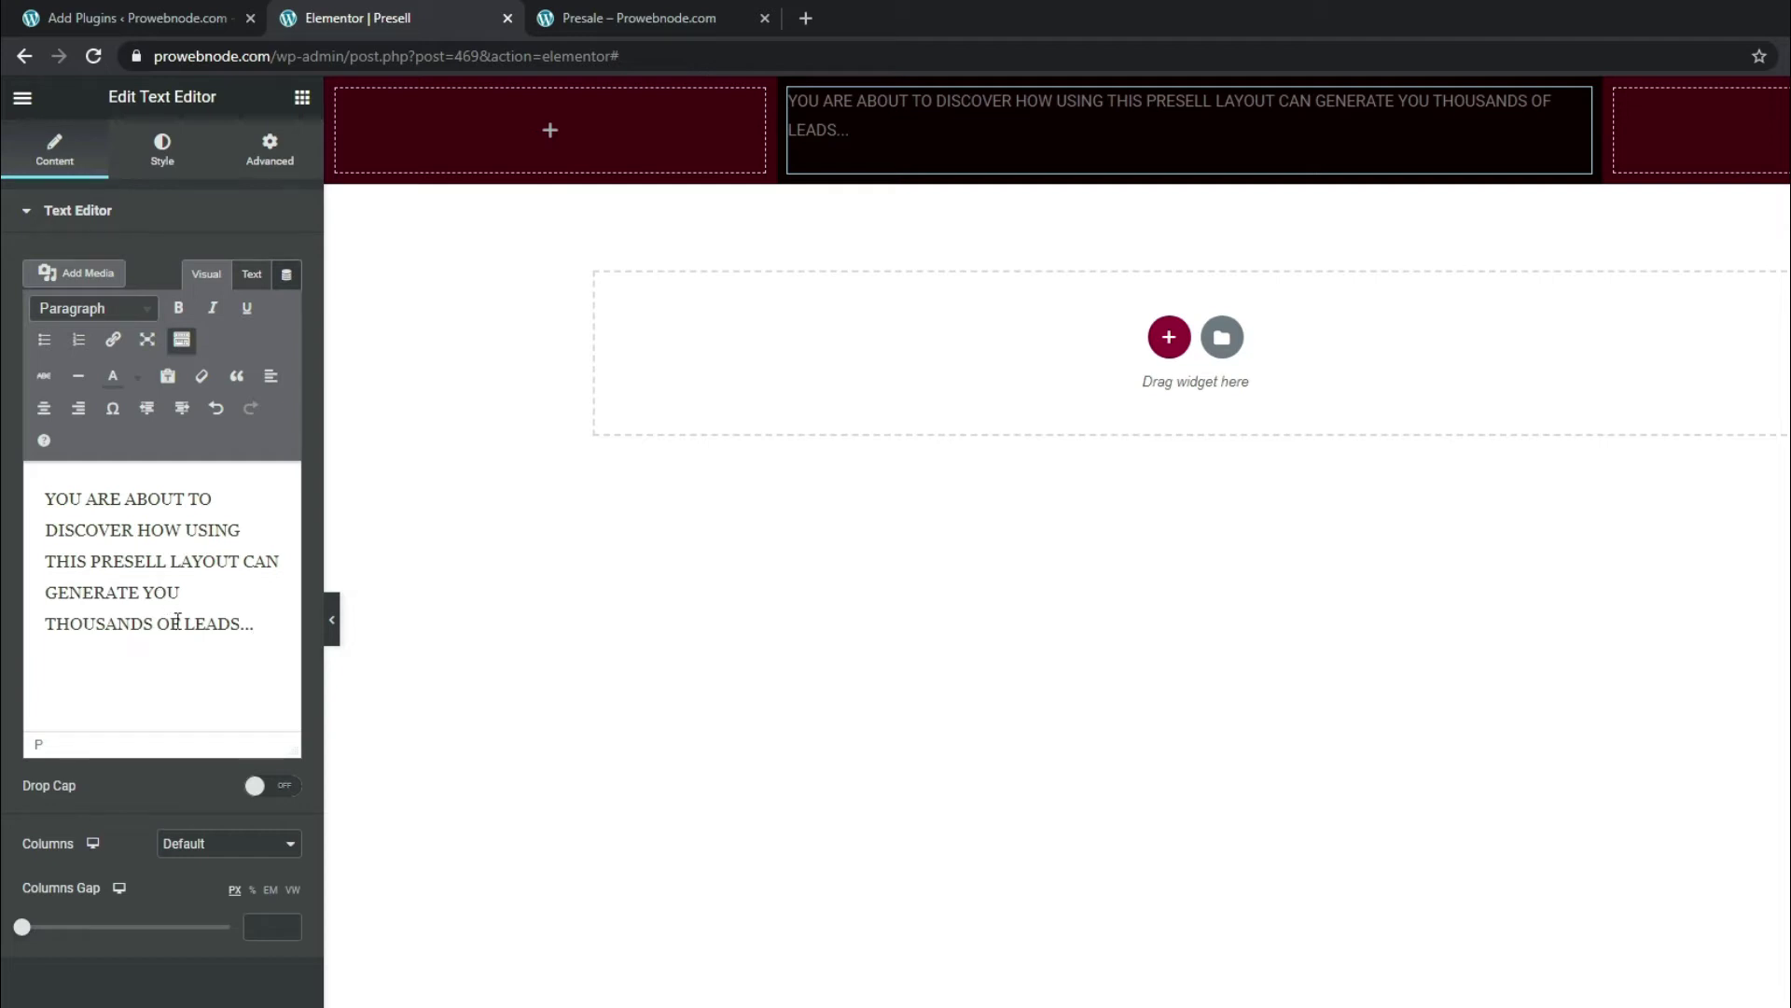
# - Center-align the headline text in the middle column and set its text color to white
pyautogui.click(162, 142)
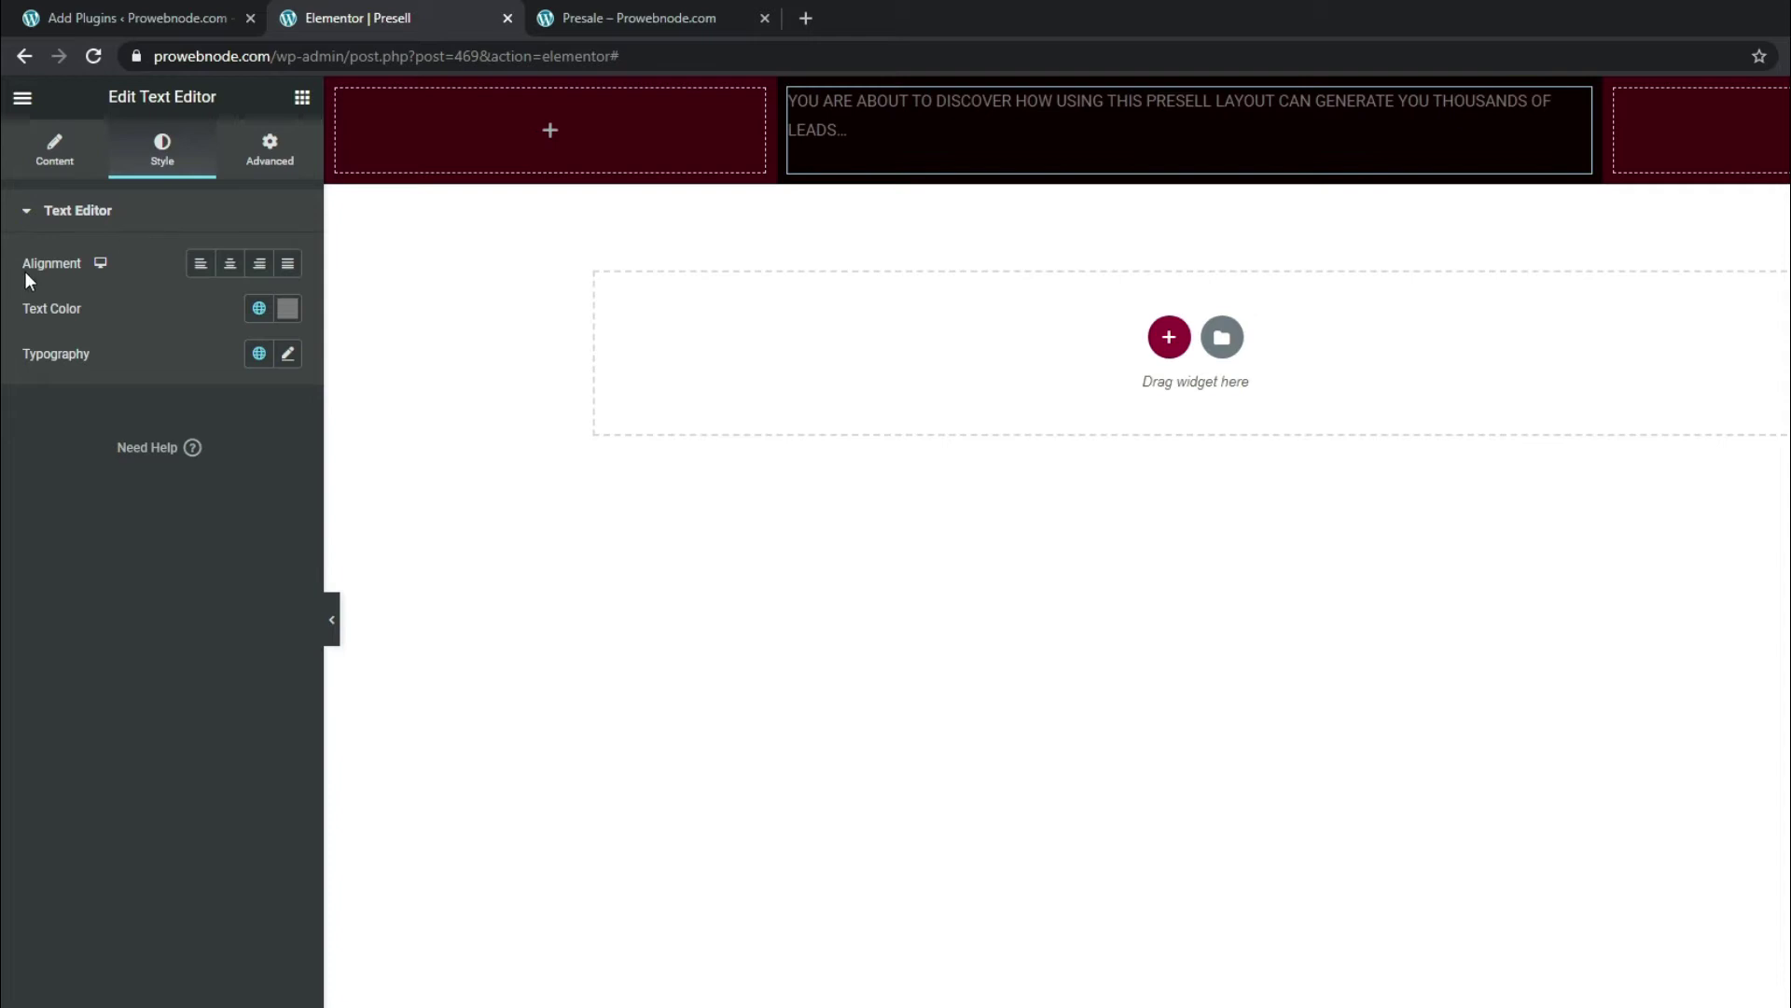
pyautogui.click(230, 265)
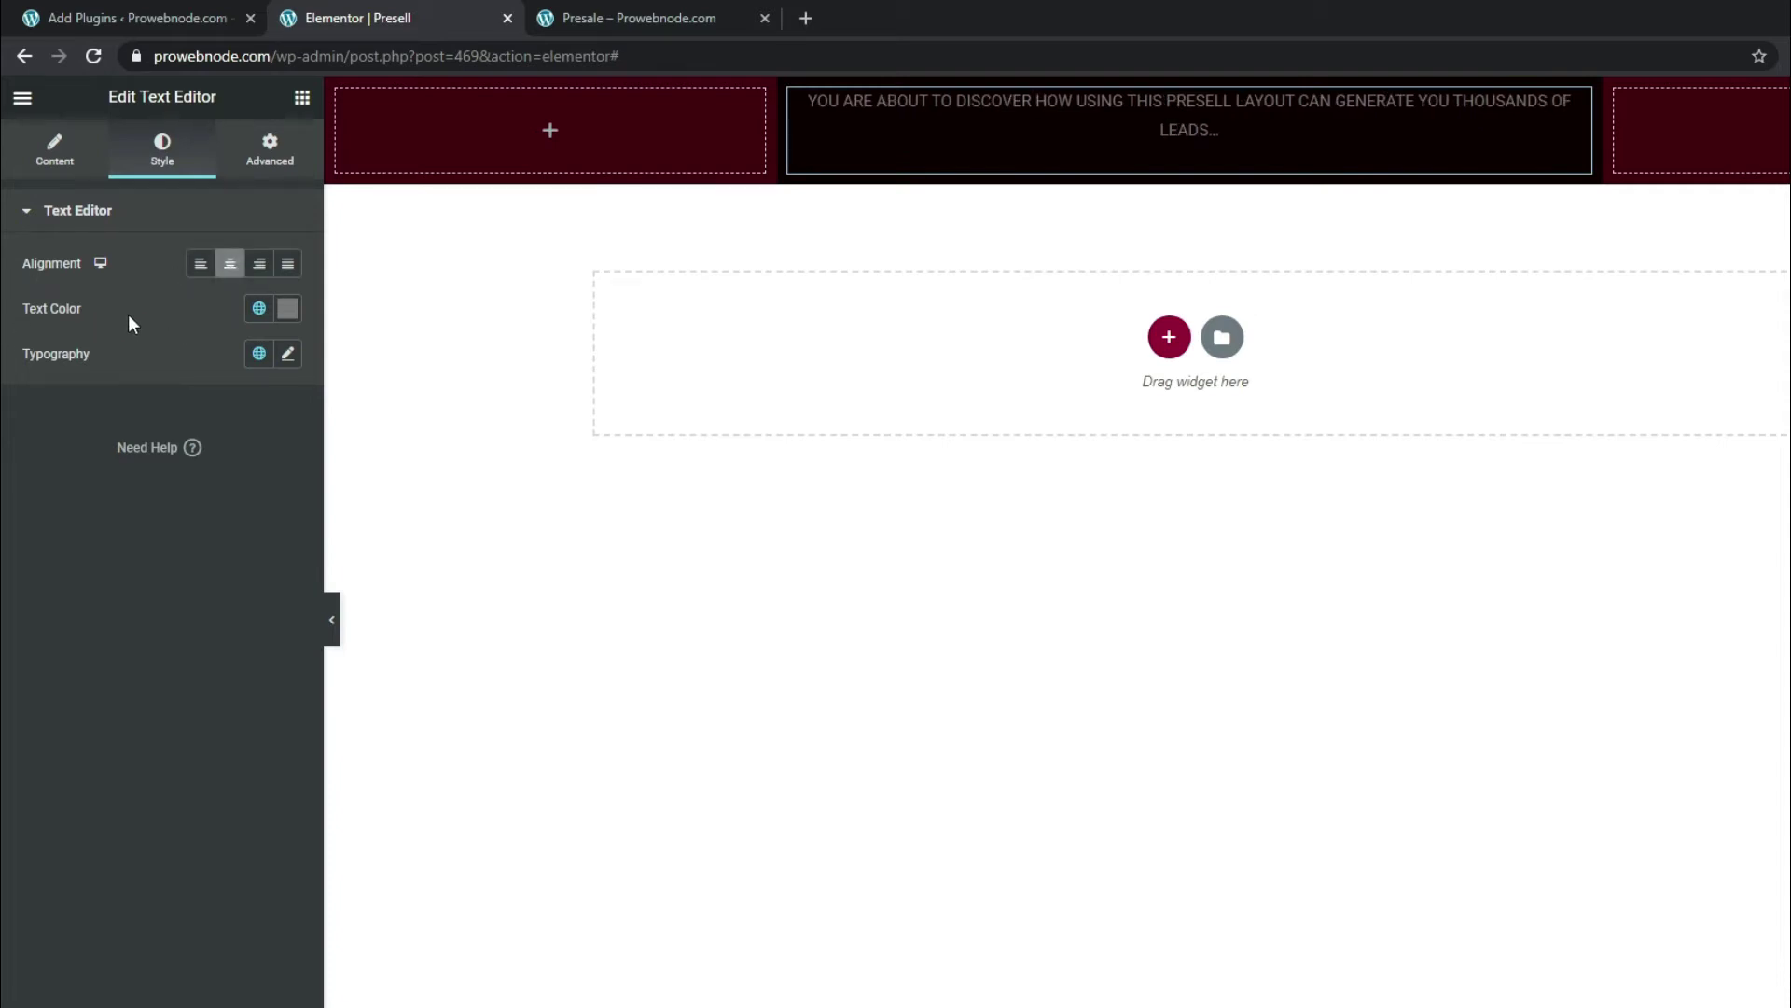
pyautogui.click(287, 308)
pyautogui.moveTo(159, 503); pyautogui.dragTo(7, 326)
pyautogui.click(8, 362)
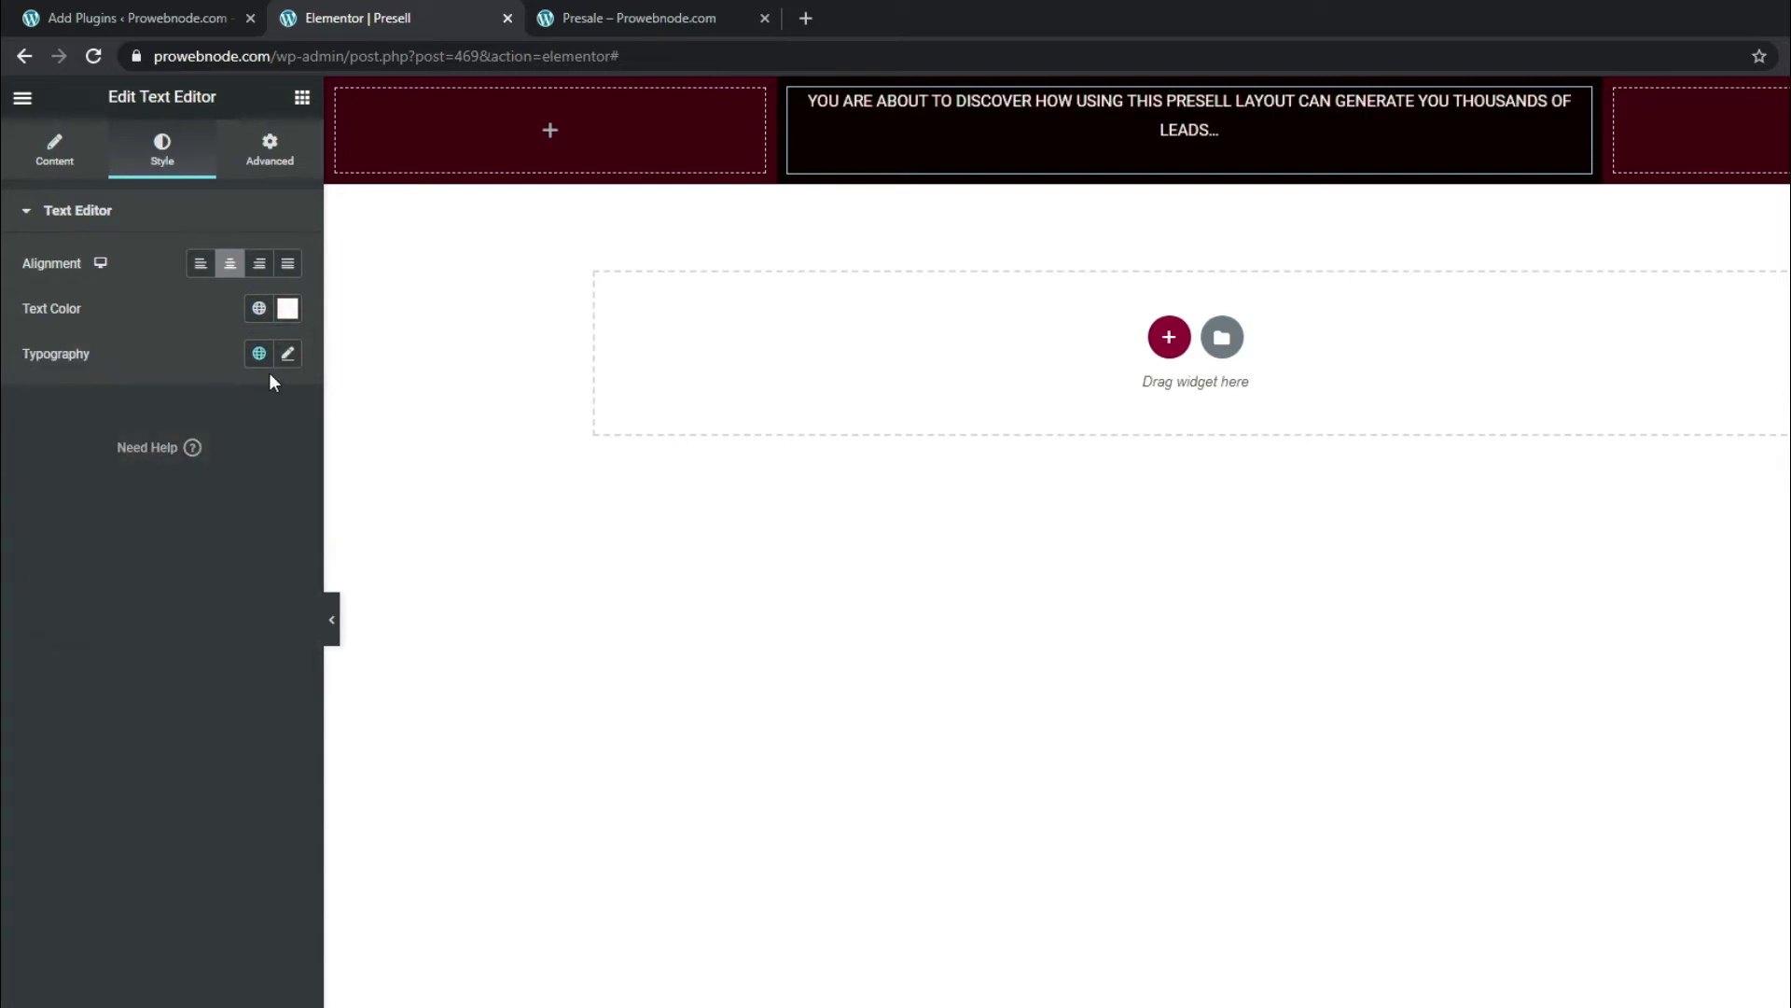
# - Set the headline text's typography to a size of 22 px and a weight of 700
pyautogui.click(288, 354)
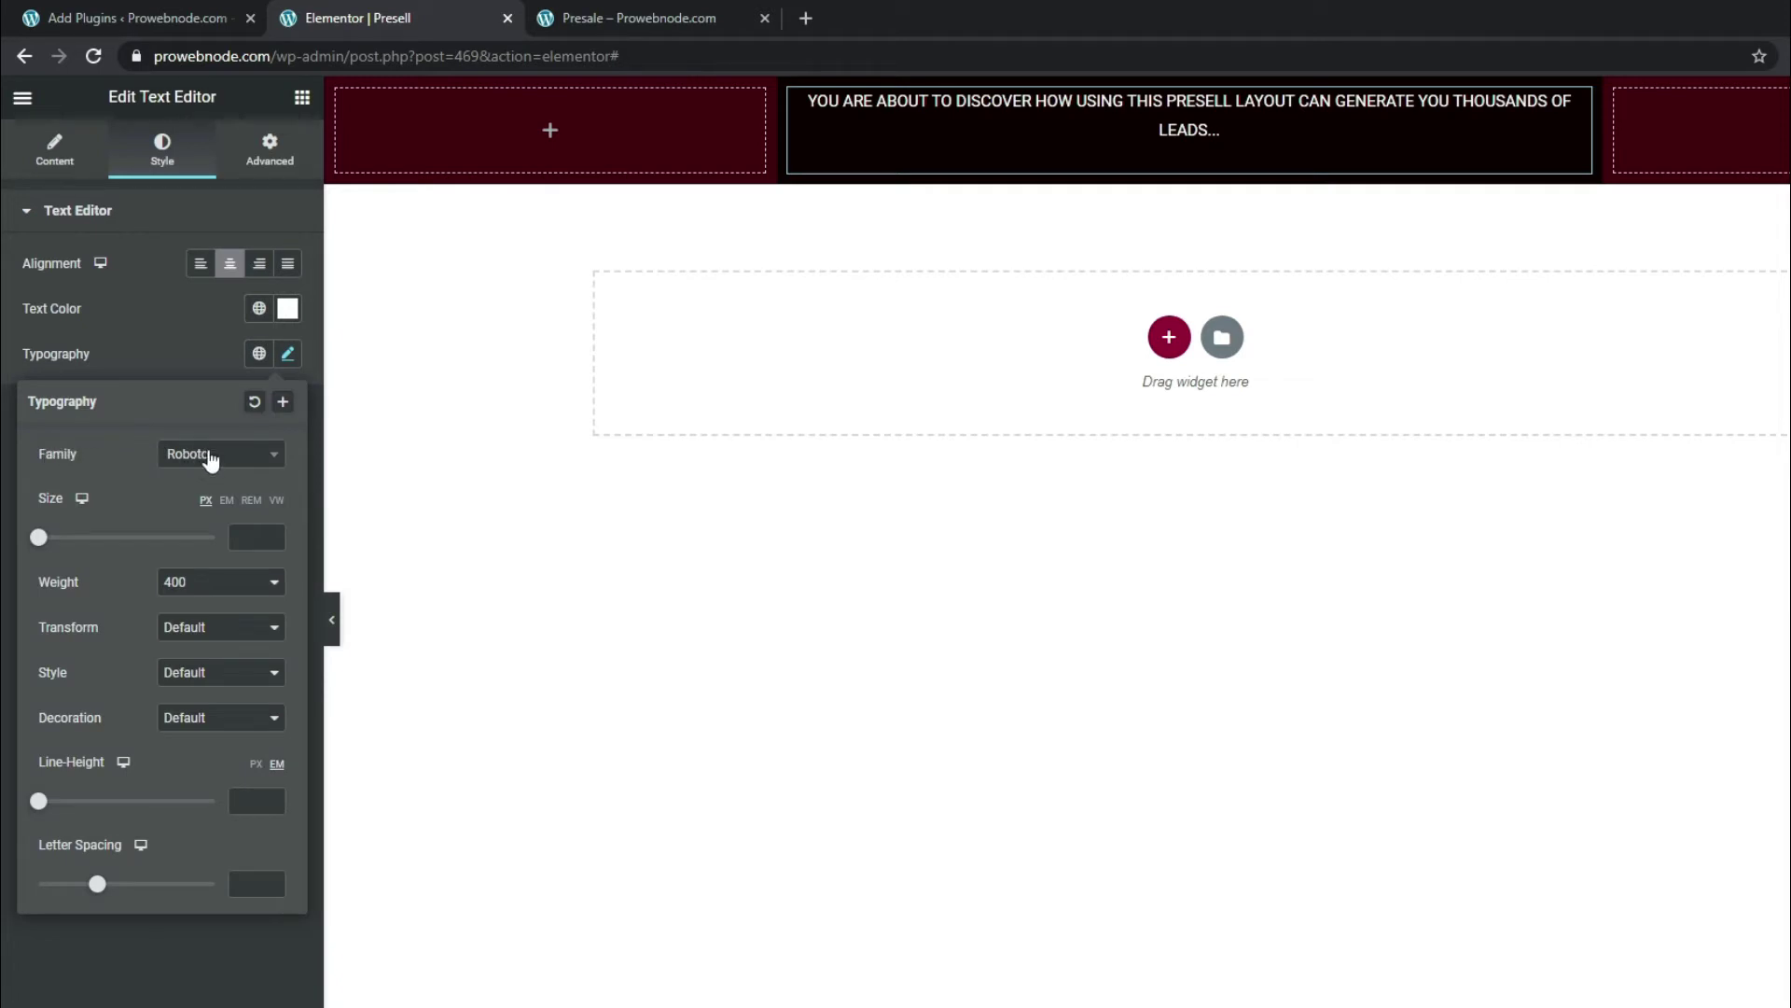
pyautogui.click(233, 536)
pyautogui.write('22')
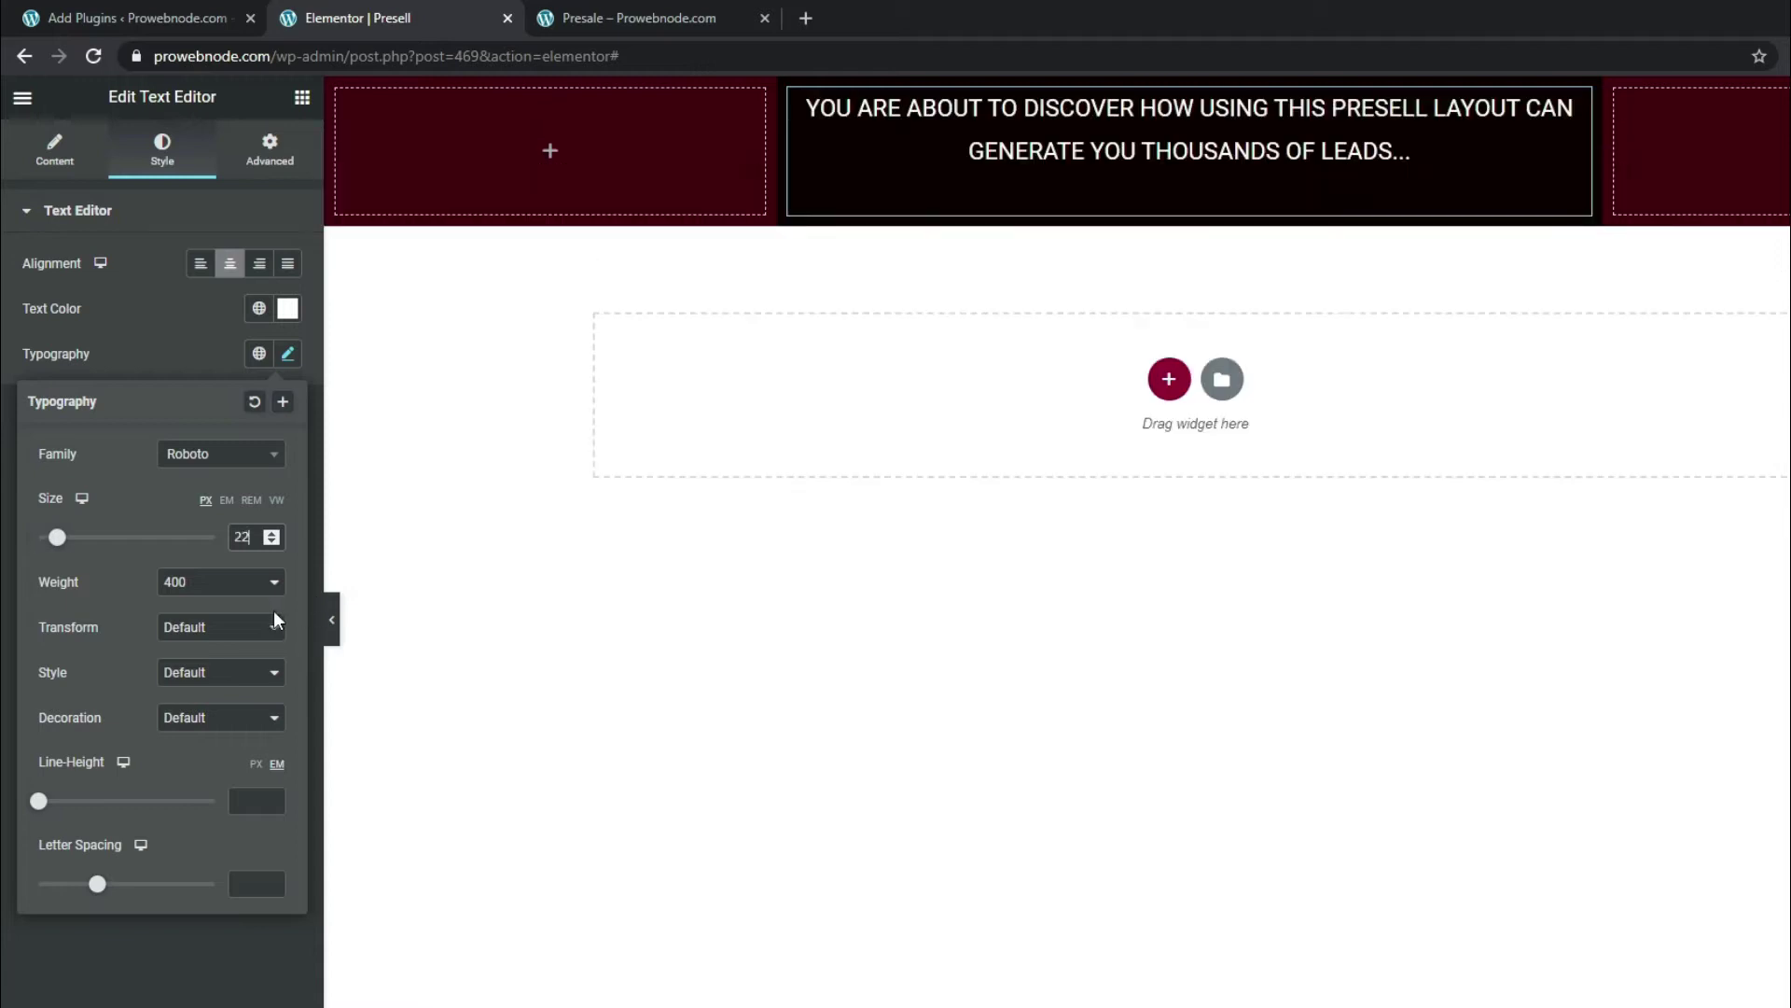
pyautogui.click(221, 591)
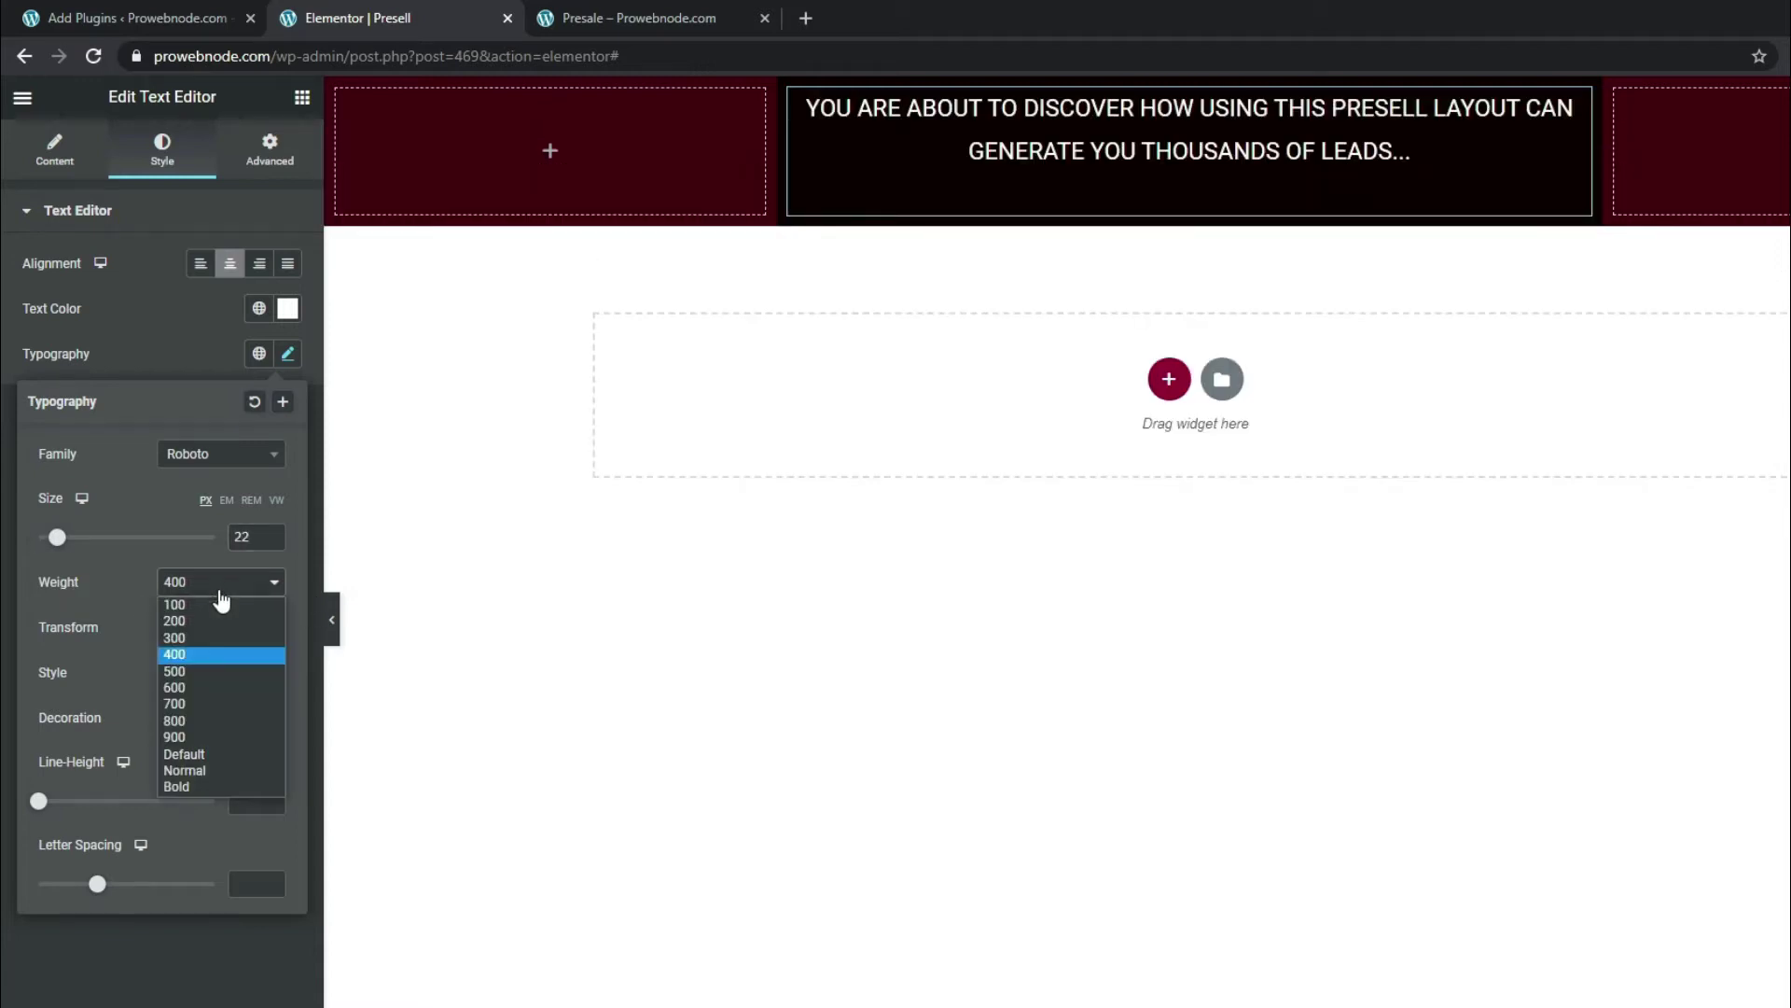
pyautogui.click(212, 704)
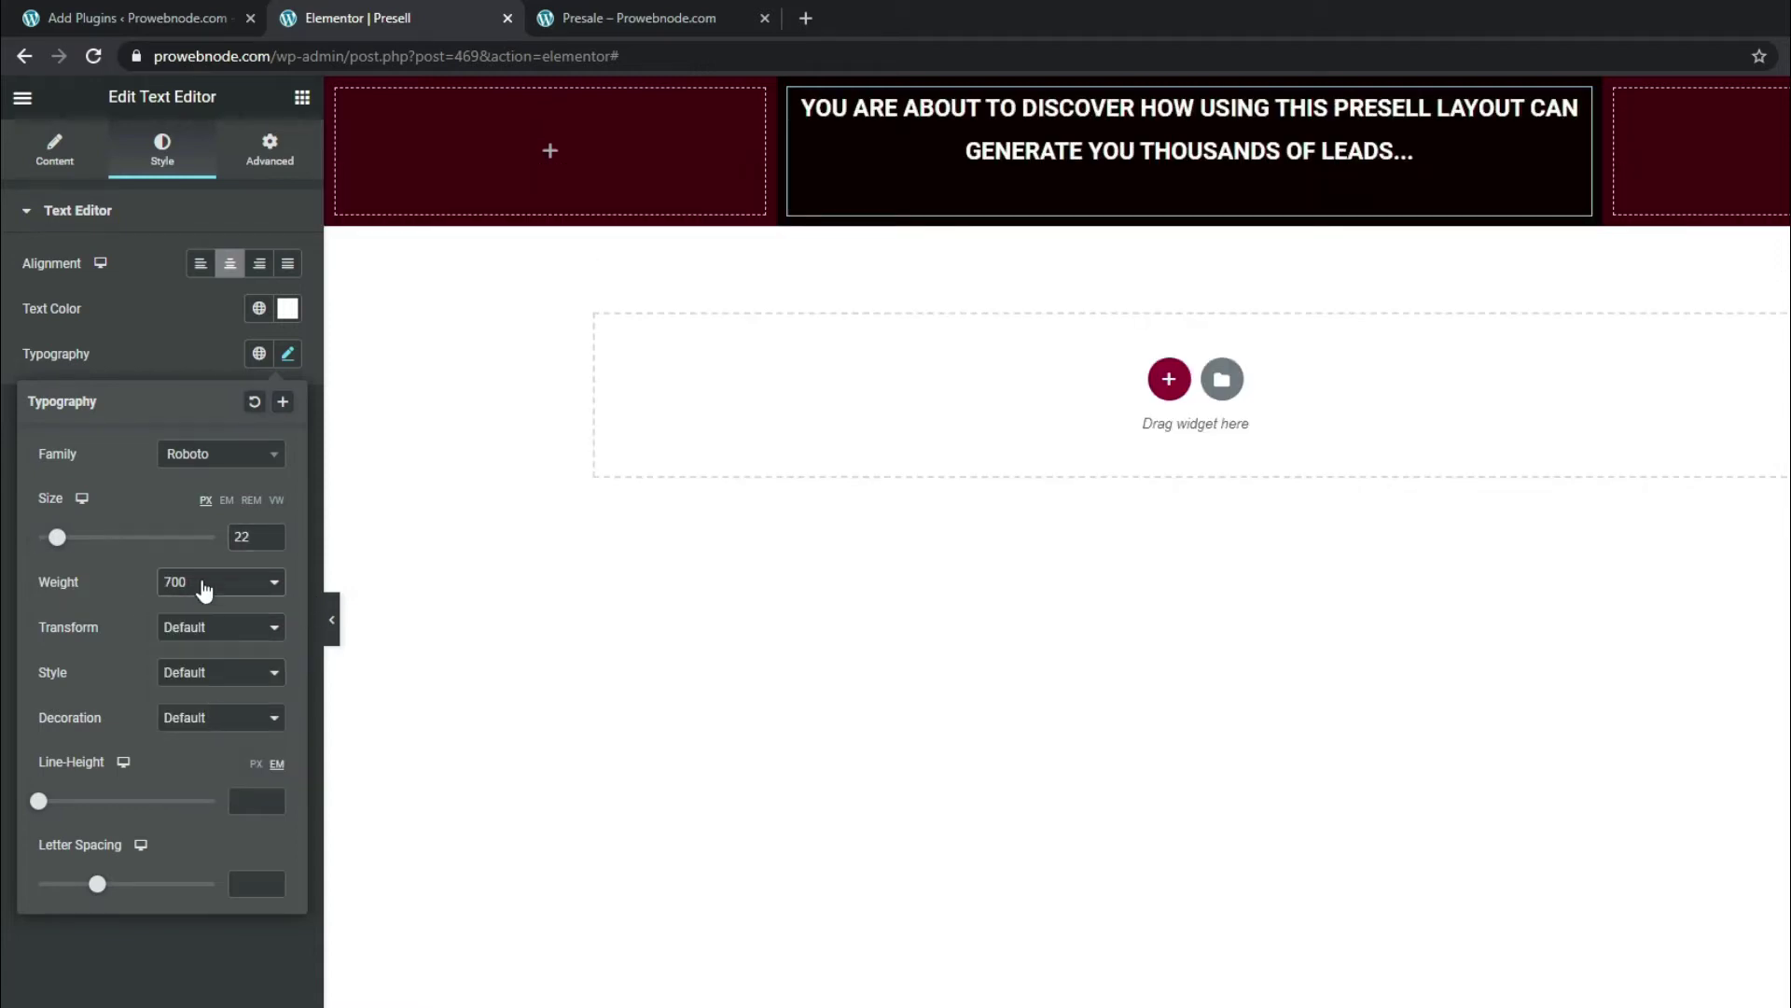
# - Color the words "GENERATE YOU THOUSANDS OF LEADS..." in the headline text bright green
pyautogui.moveTo(964, 154); pyautogui.dragTo(1419, 160)
pyautogui.click(1416, 159)
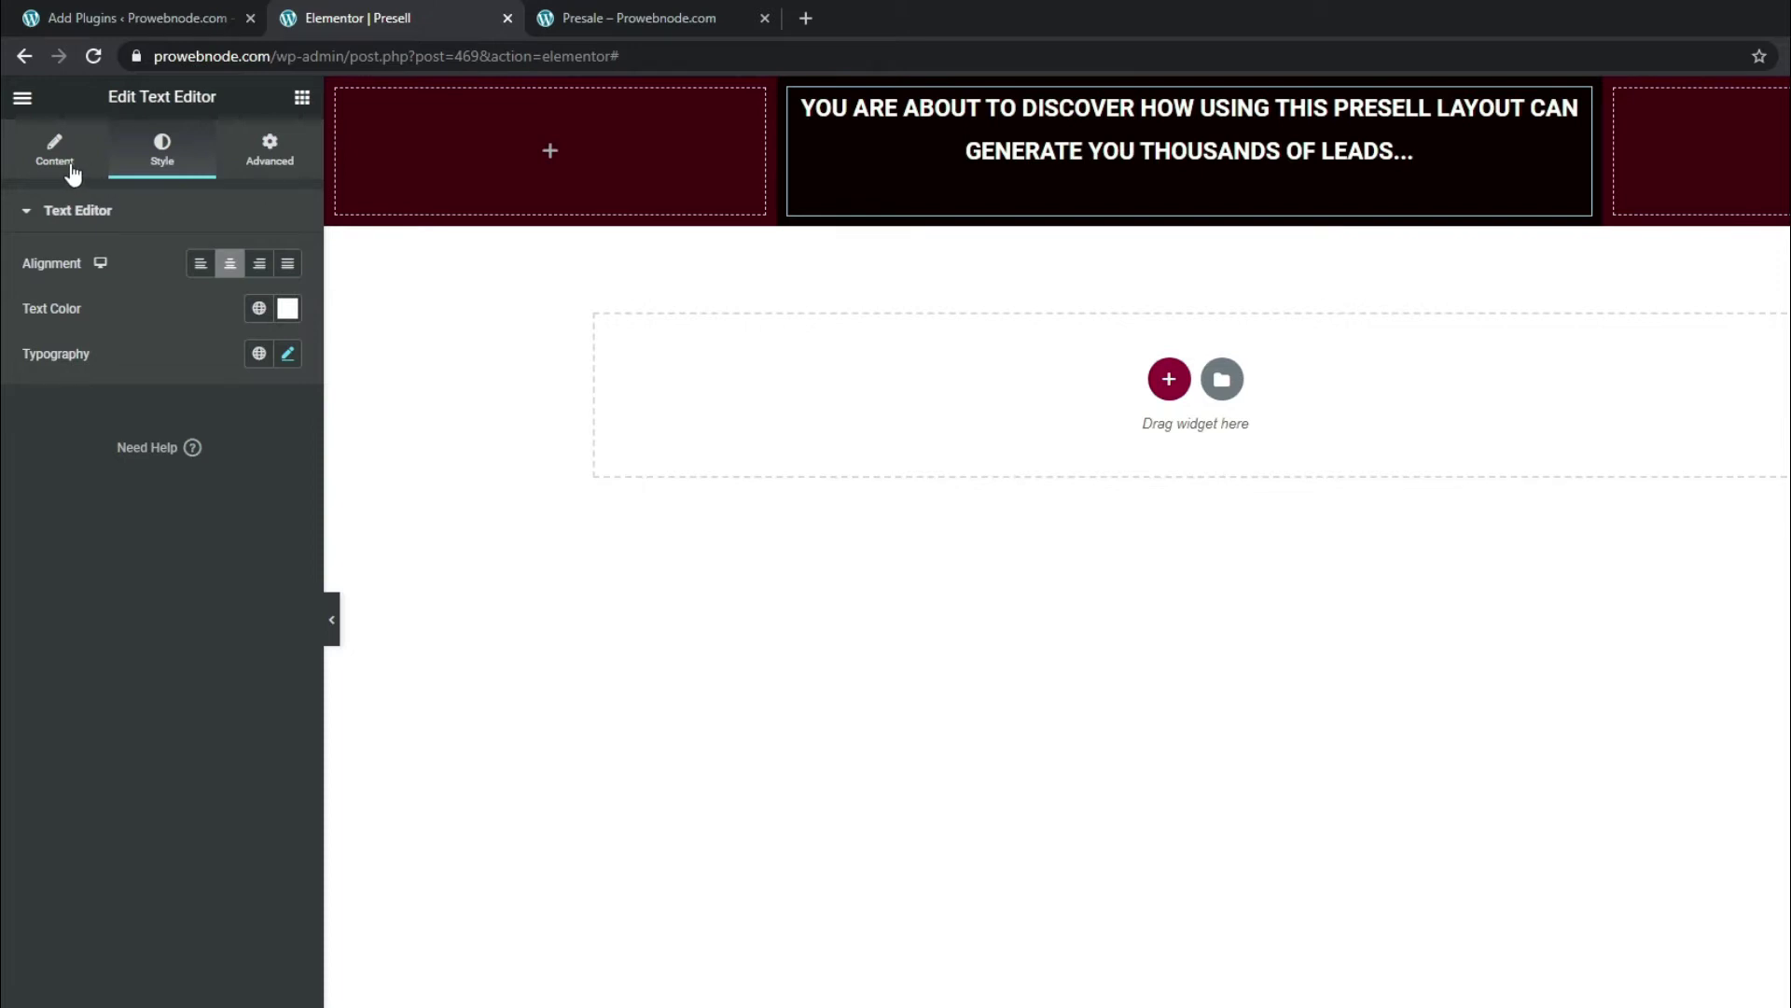
pyautogui.click(56, 163)
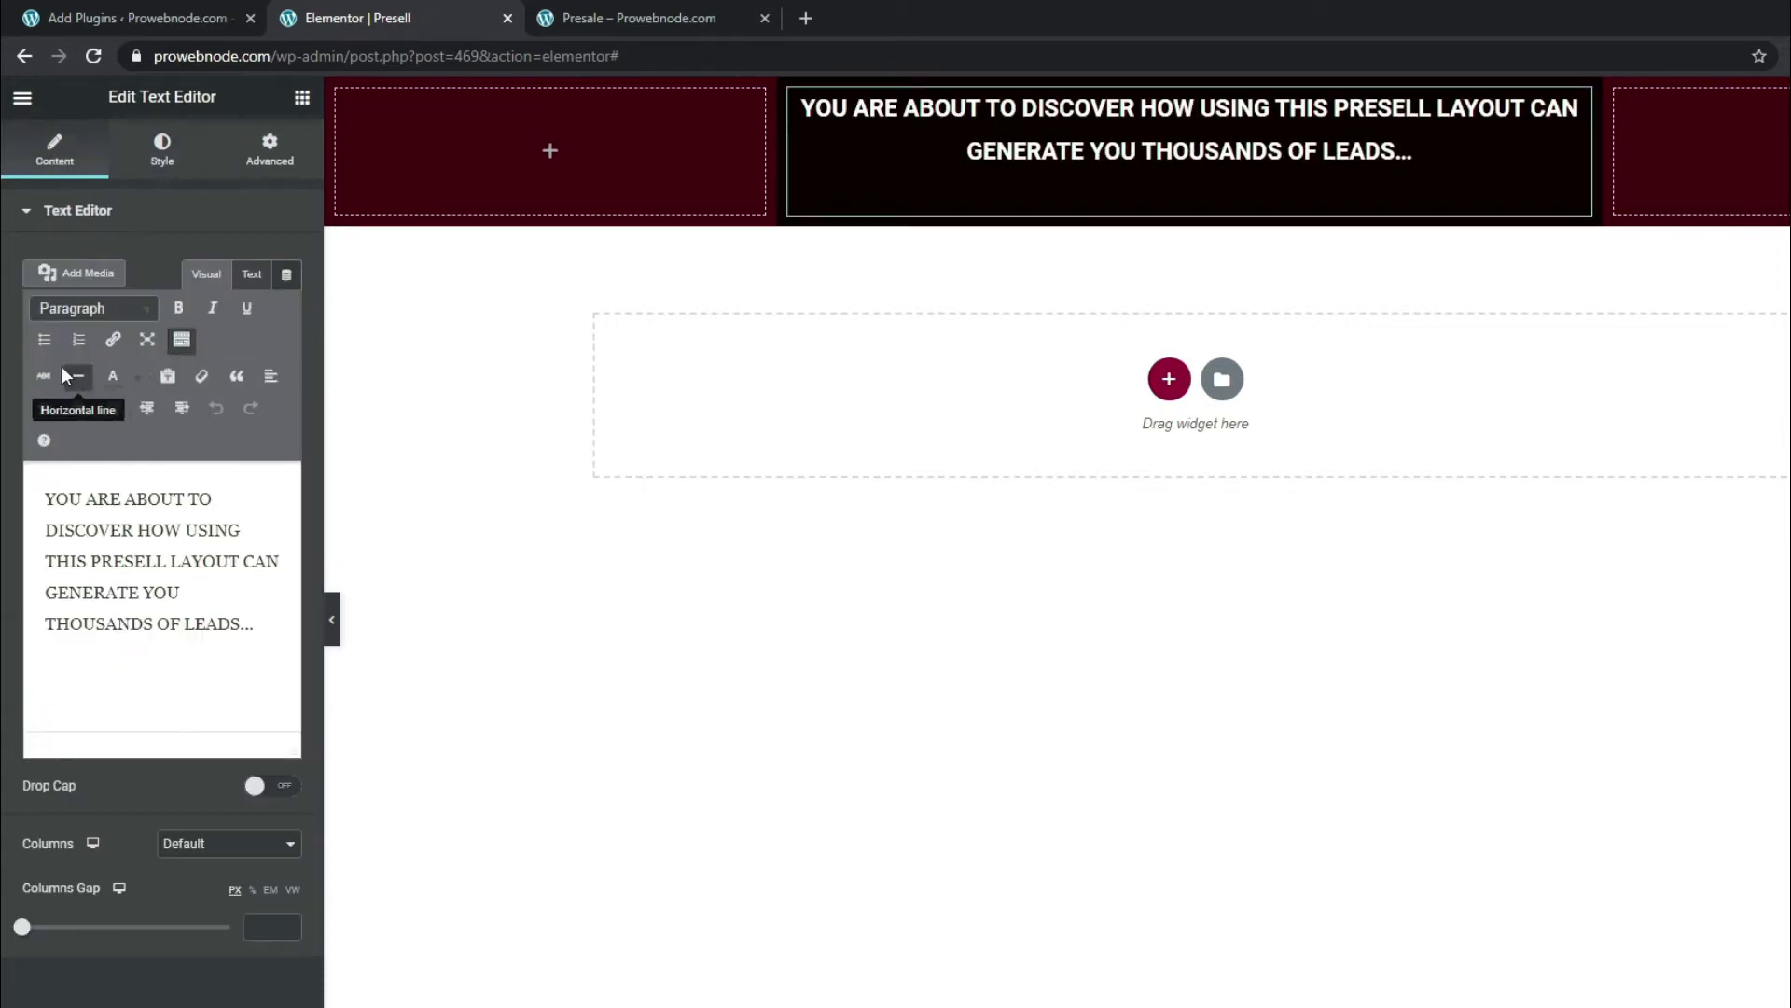
pyautogui.click(181, 345)
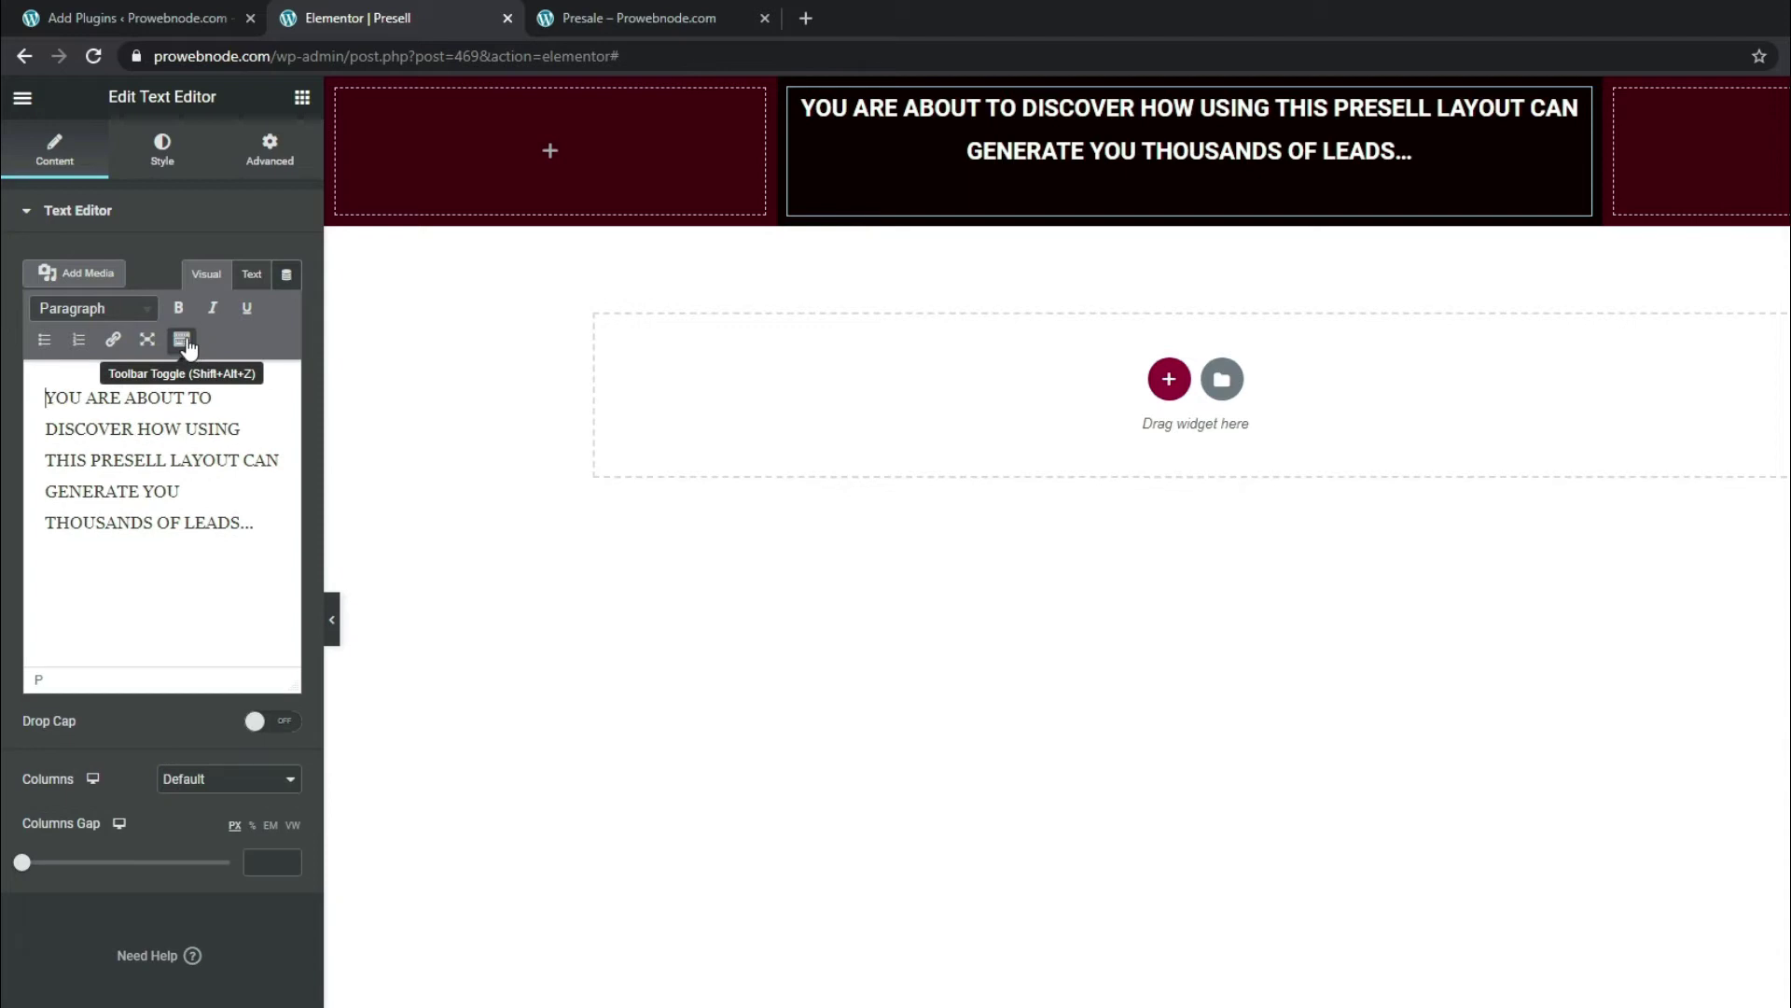
pyautogui.click(183, 344)
pyautogui.moveTo(46, 593); pyautogui.dragTo(261, 637)
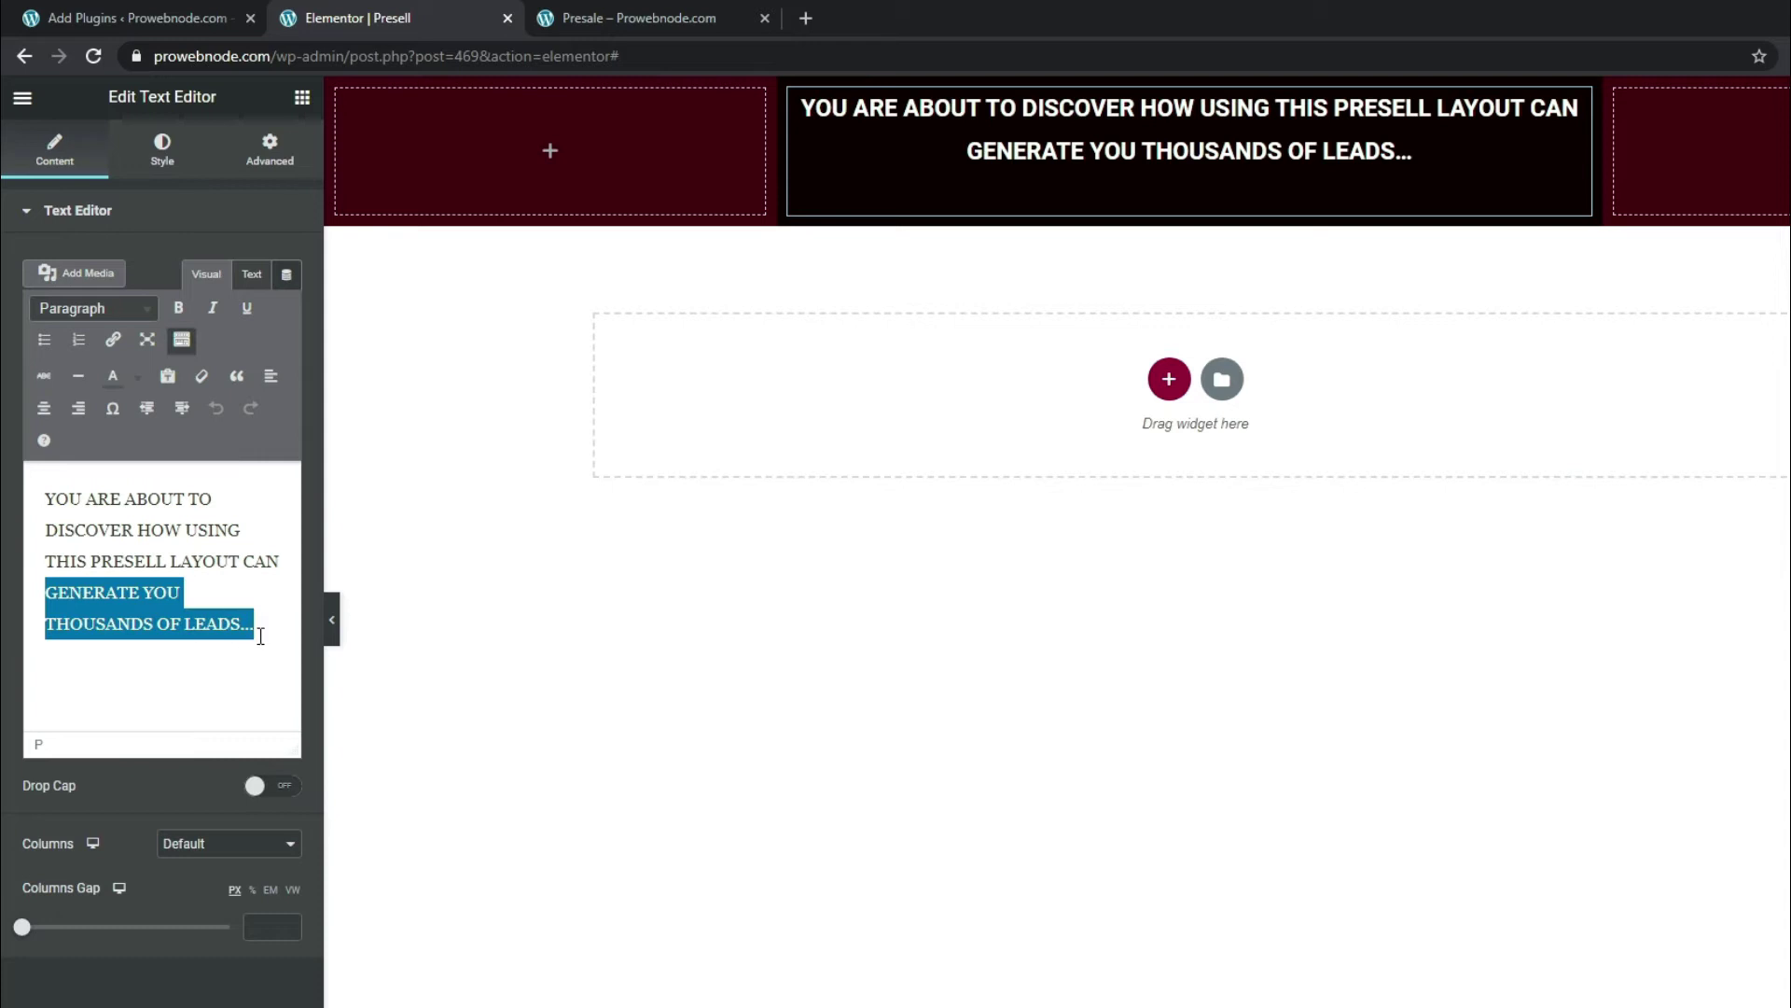
pyautogui.click(137, 378)
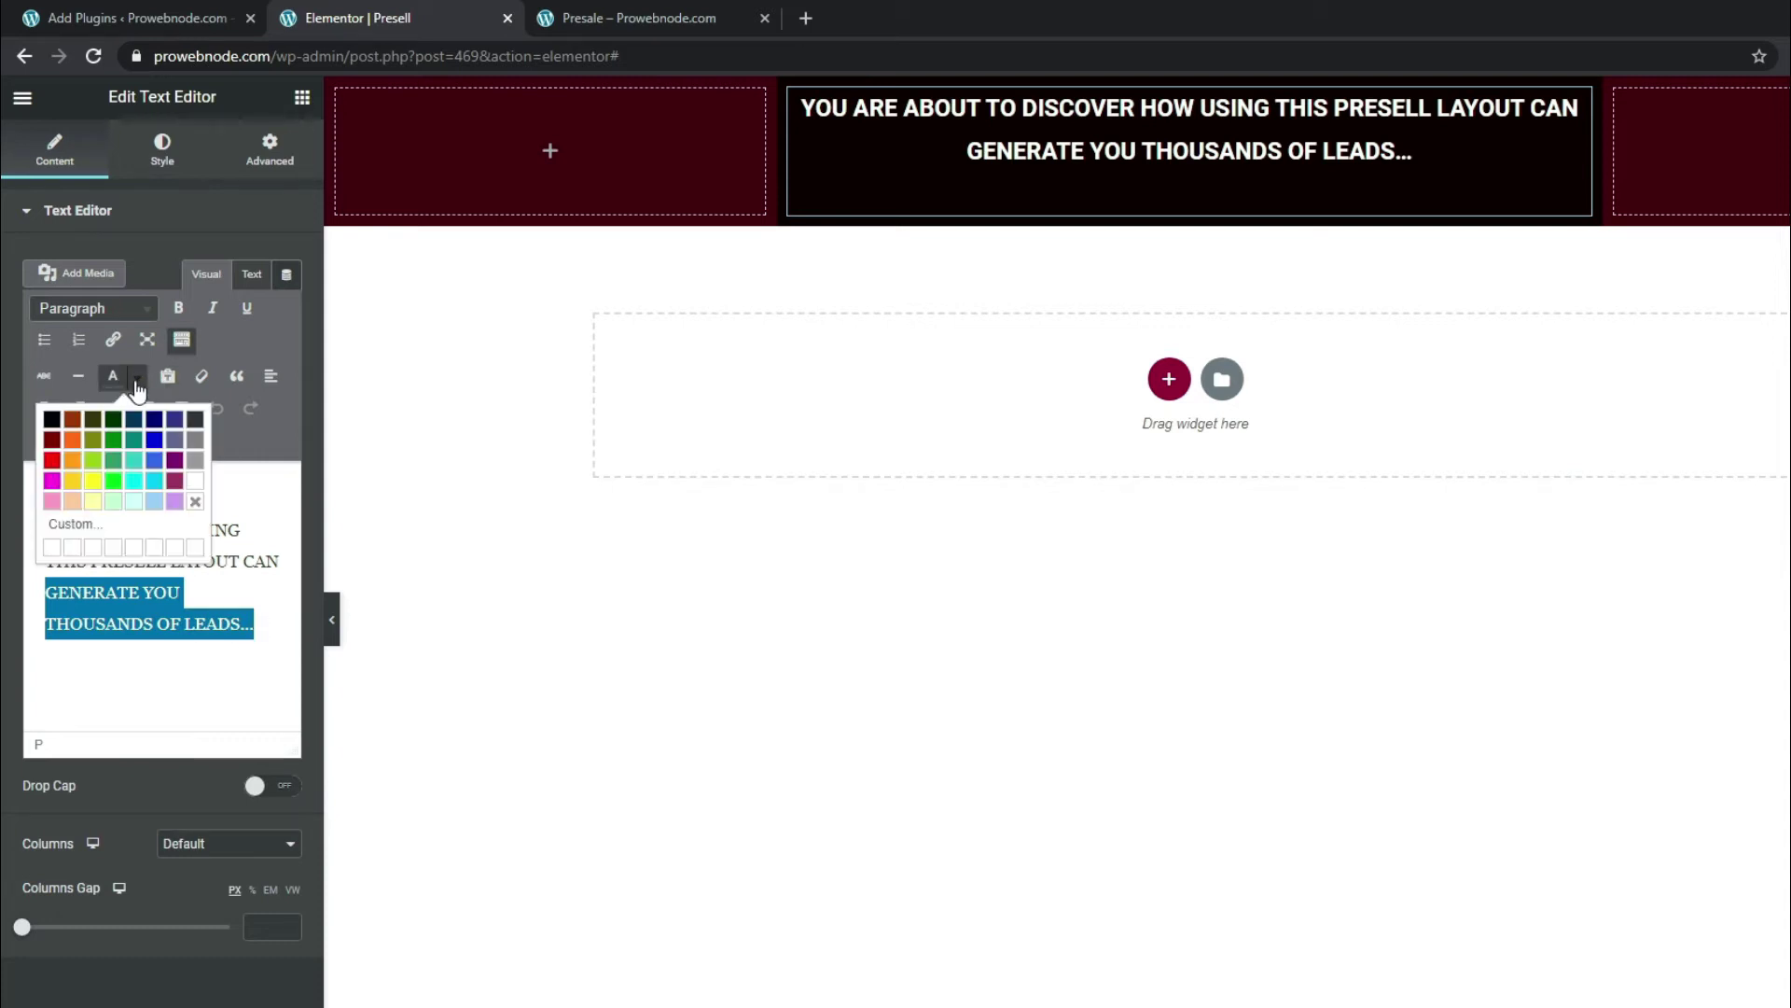
pyautogui.click(112, 480)
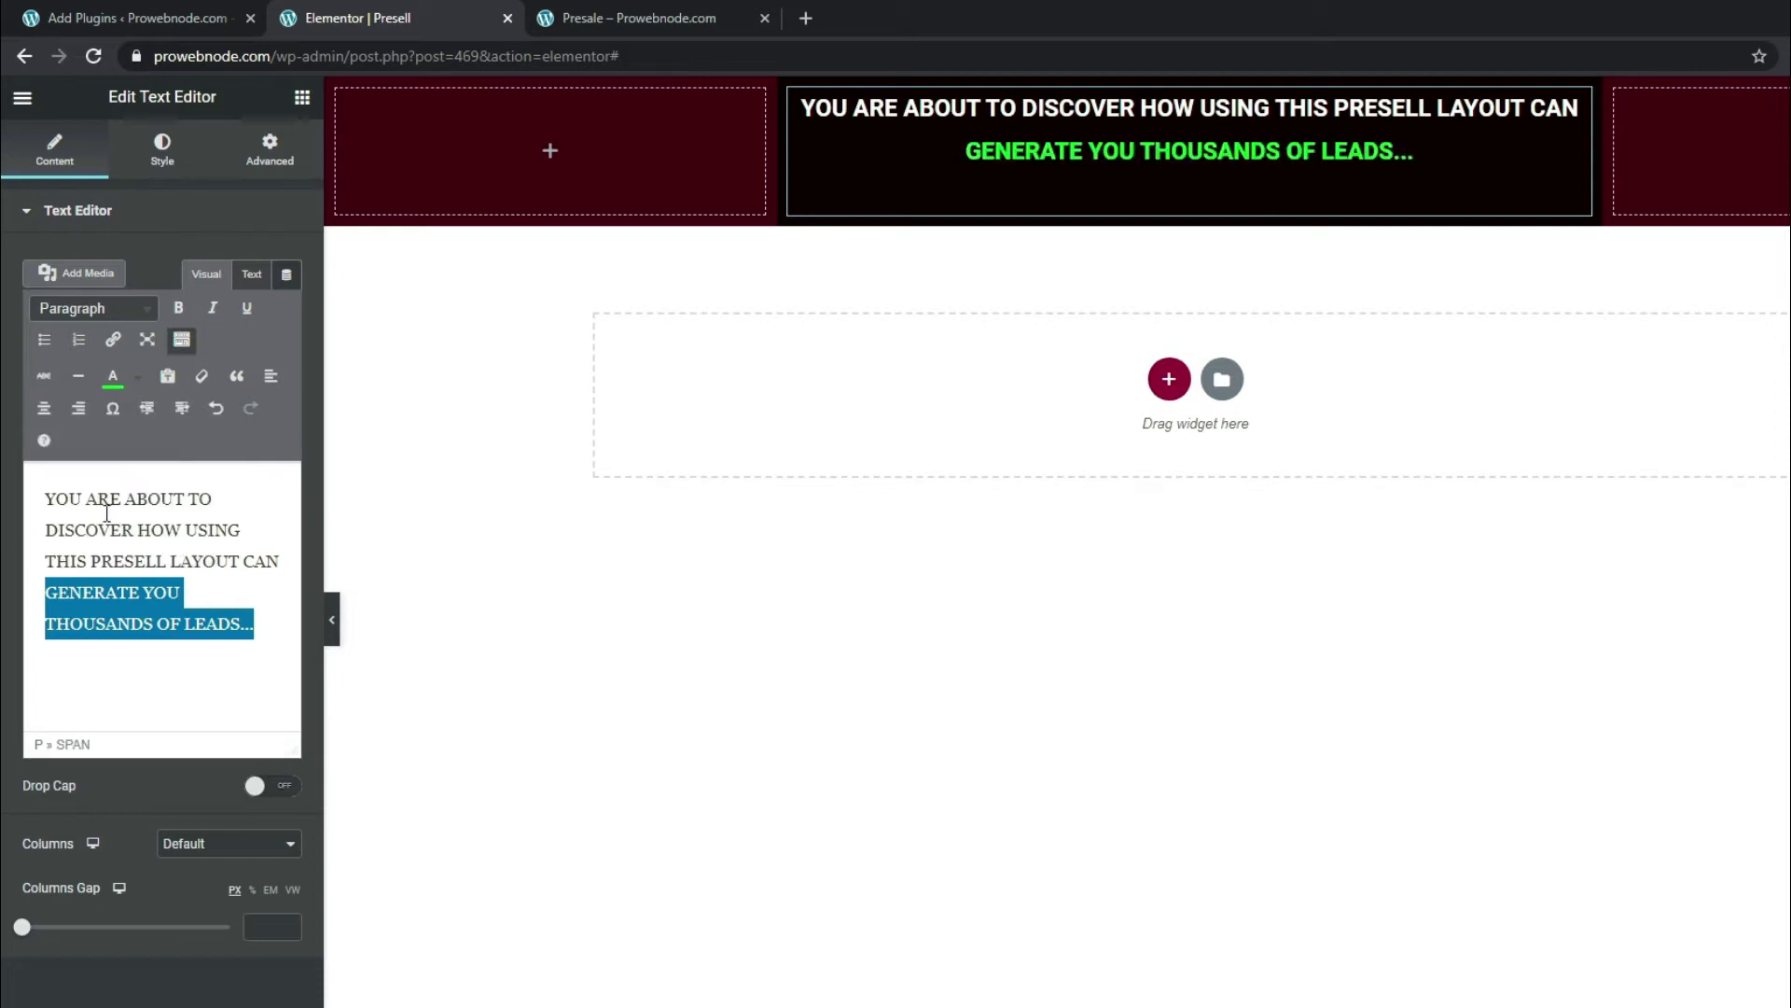
# - Underline the green words "GENERATE YOU THOUSANDS OF LEADS" without the trailing dots
pyautogui.click(118, 624)
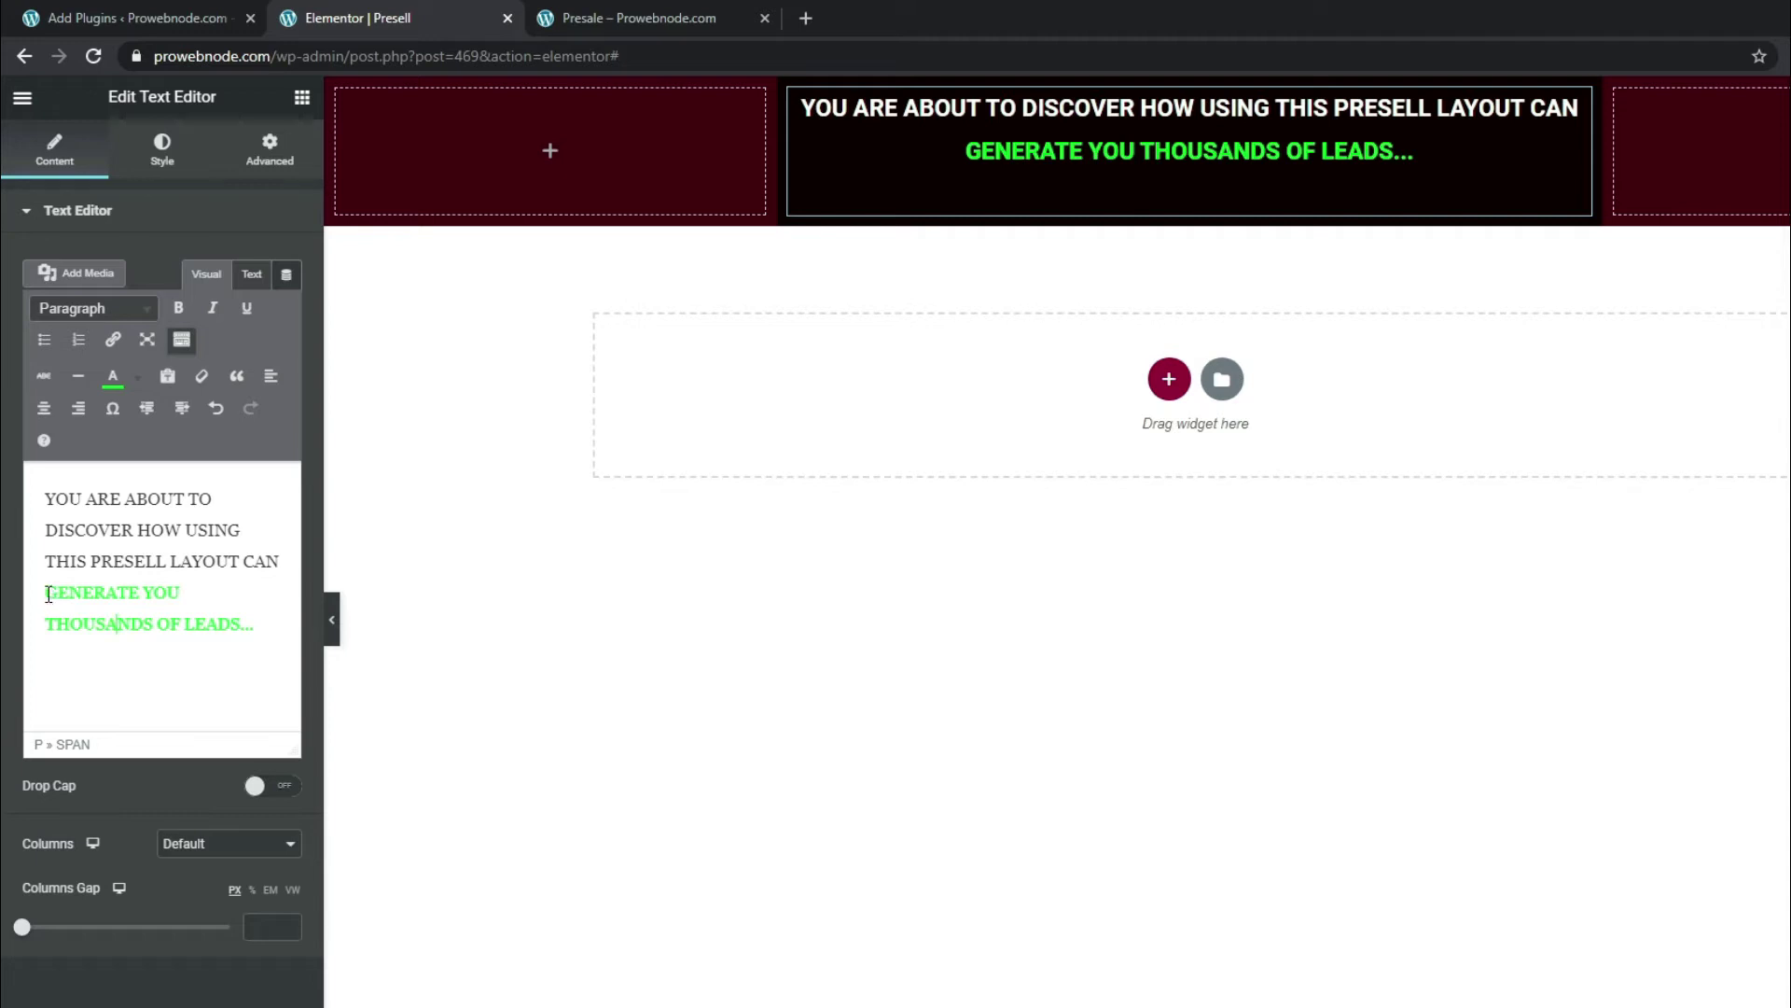
pyautogui.moveTo(47, 595); pyautogui.dragTo(240, 644)
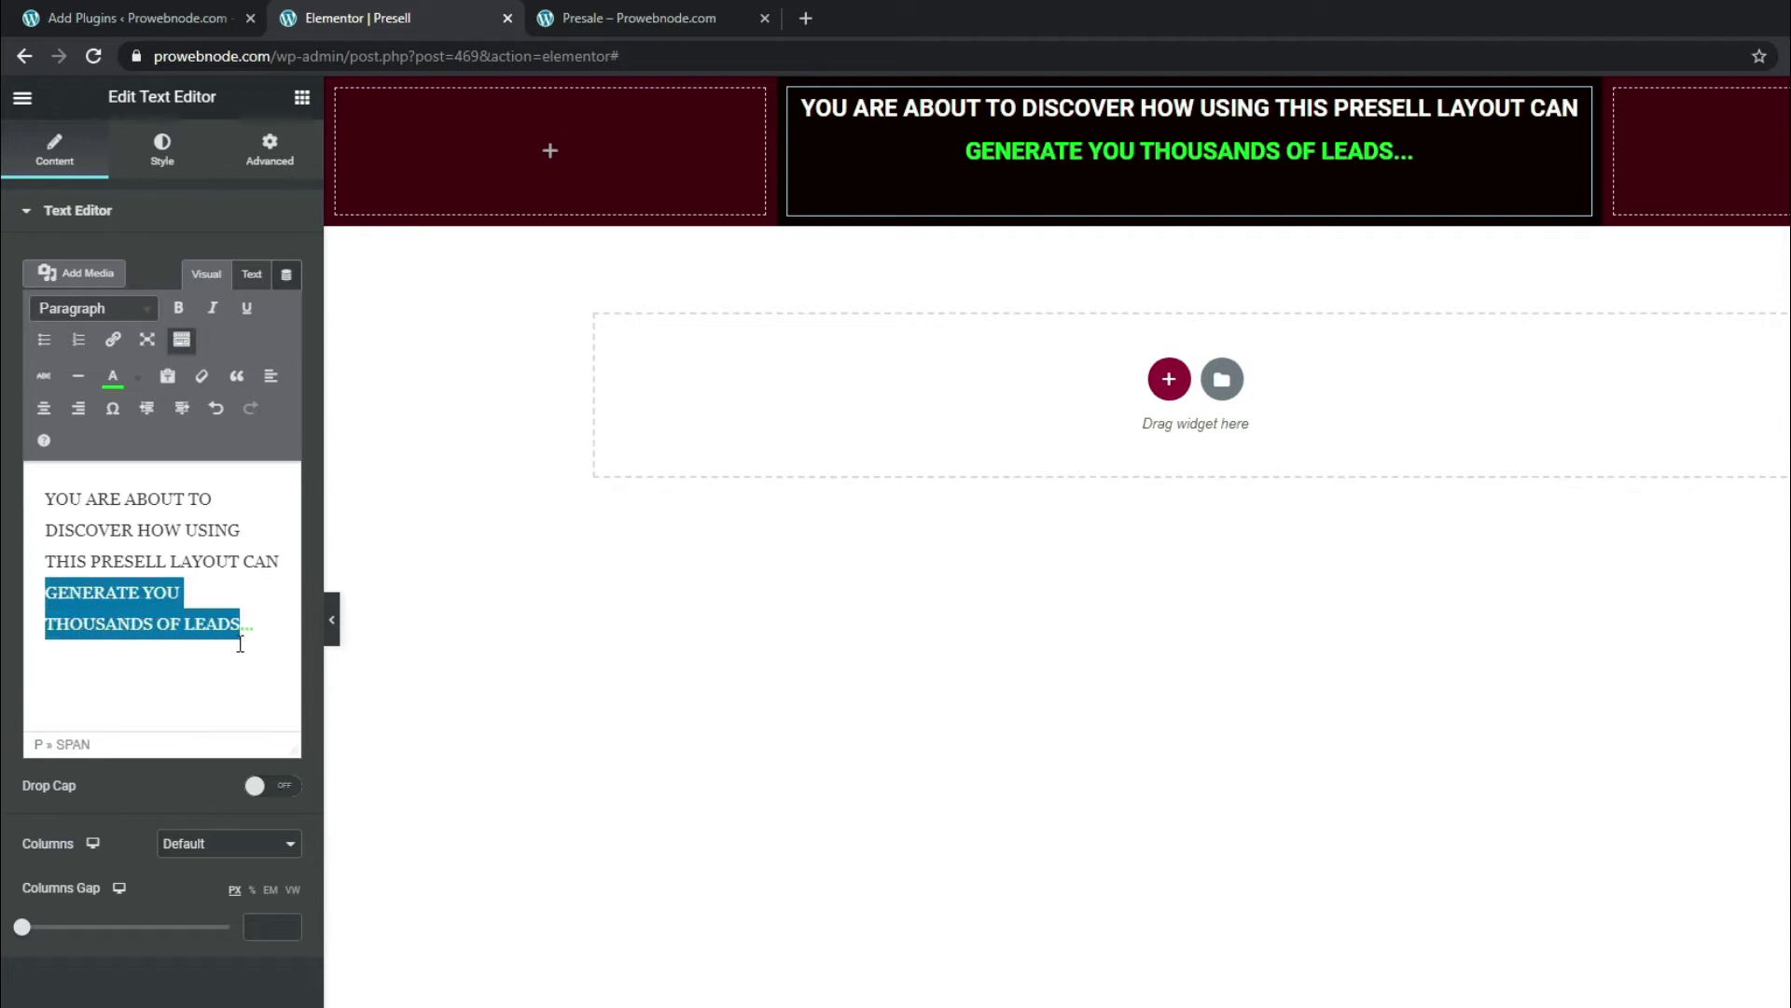
pyautogui.click(248, 316)
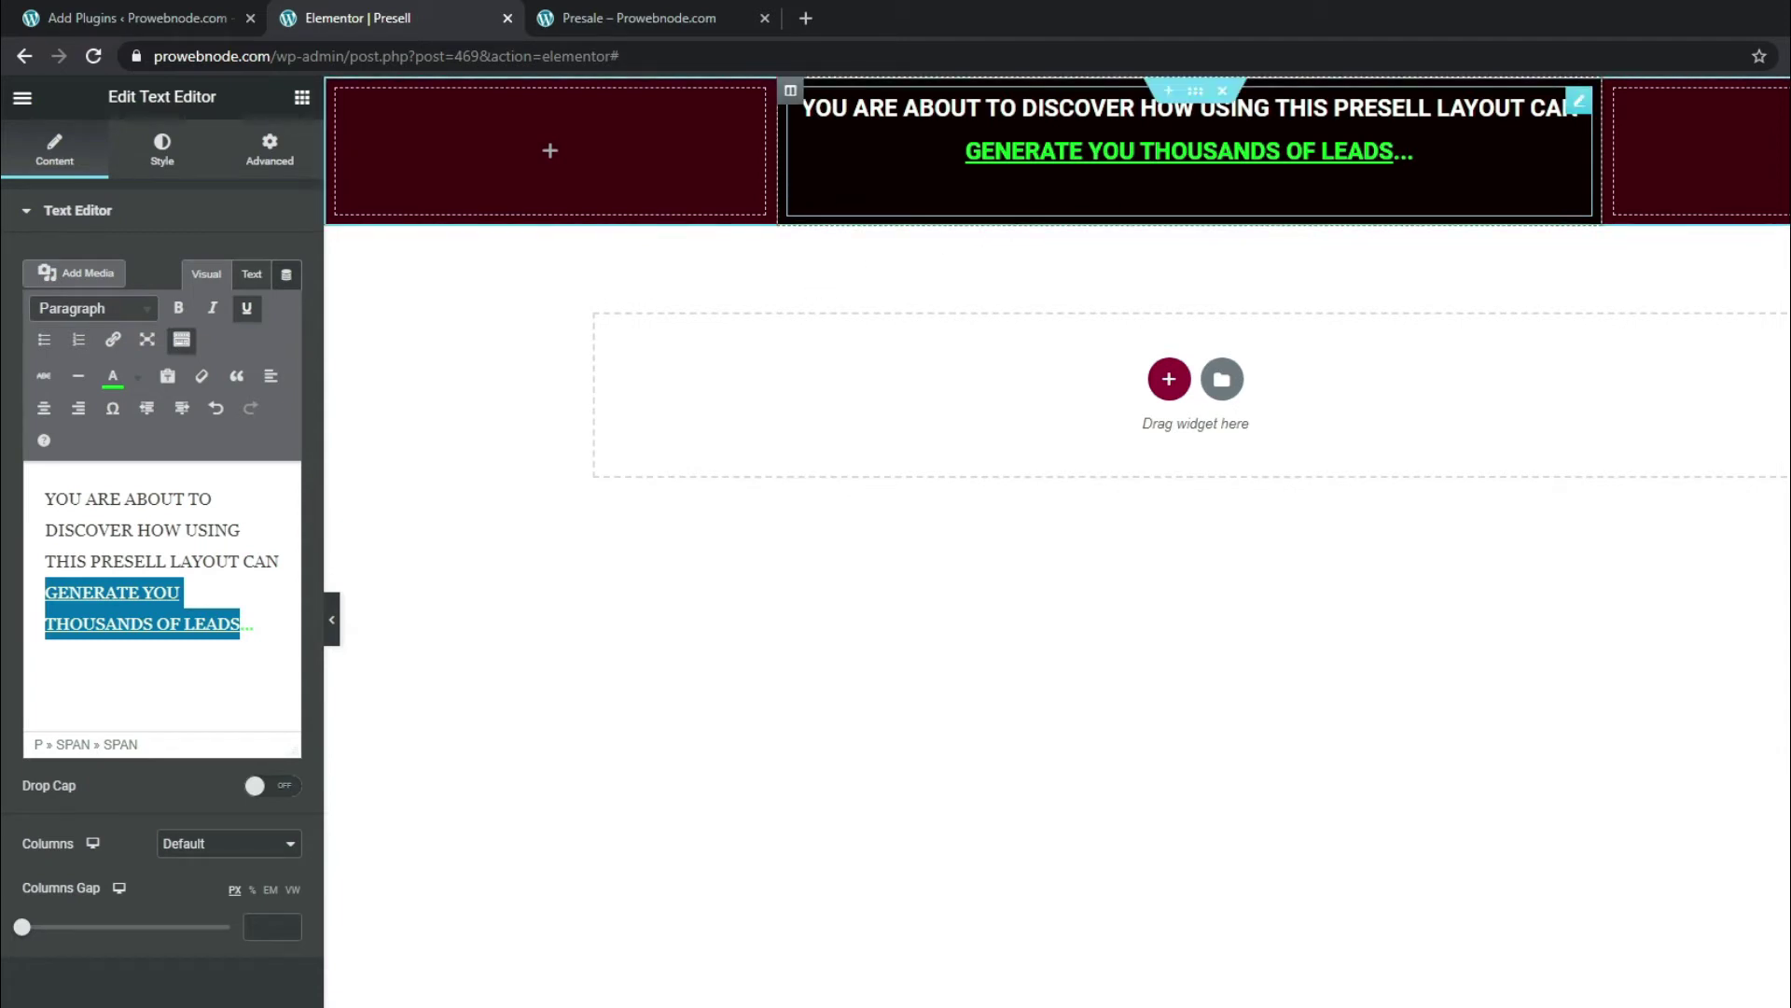
# - Give the middle column a double border with a width of 4 on all sides and the color #00FF00
pyautogui.click(792, 92)
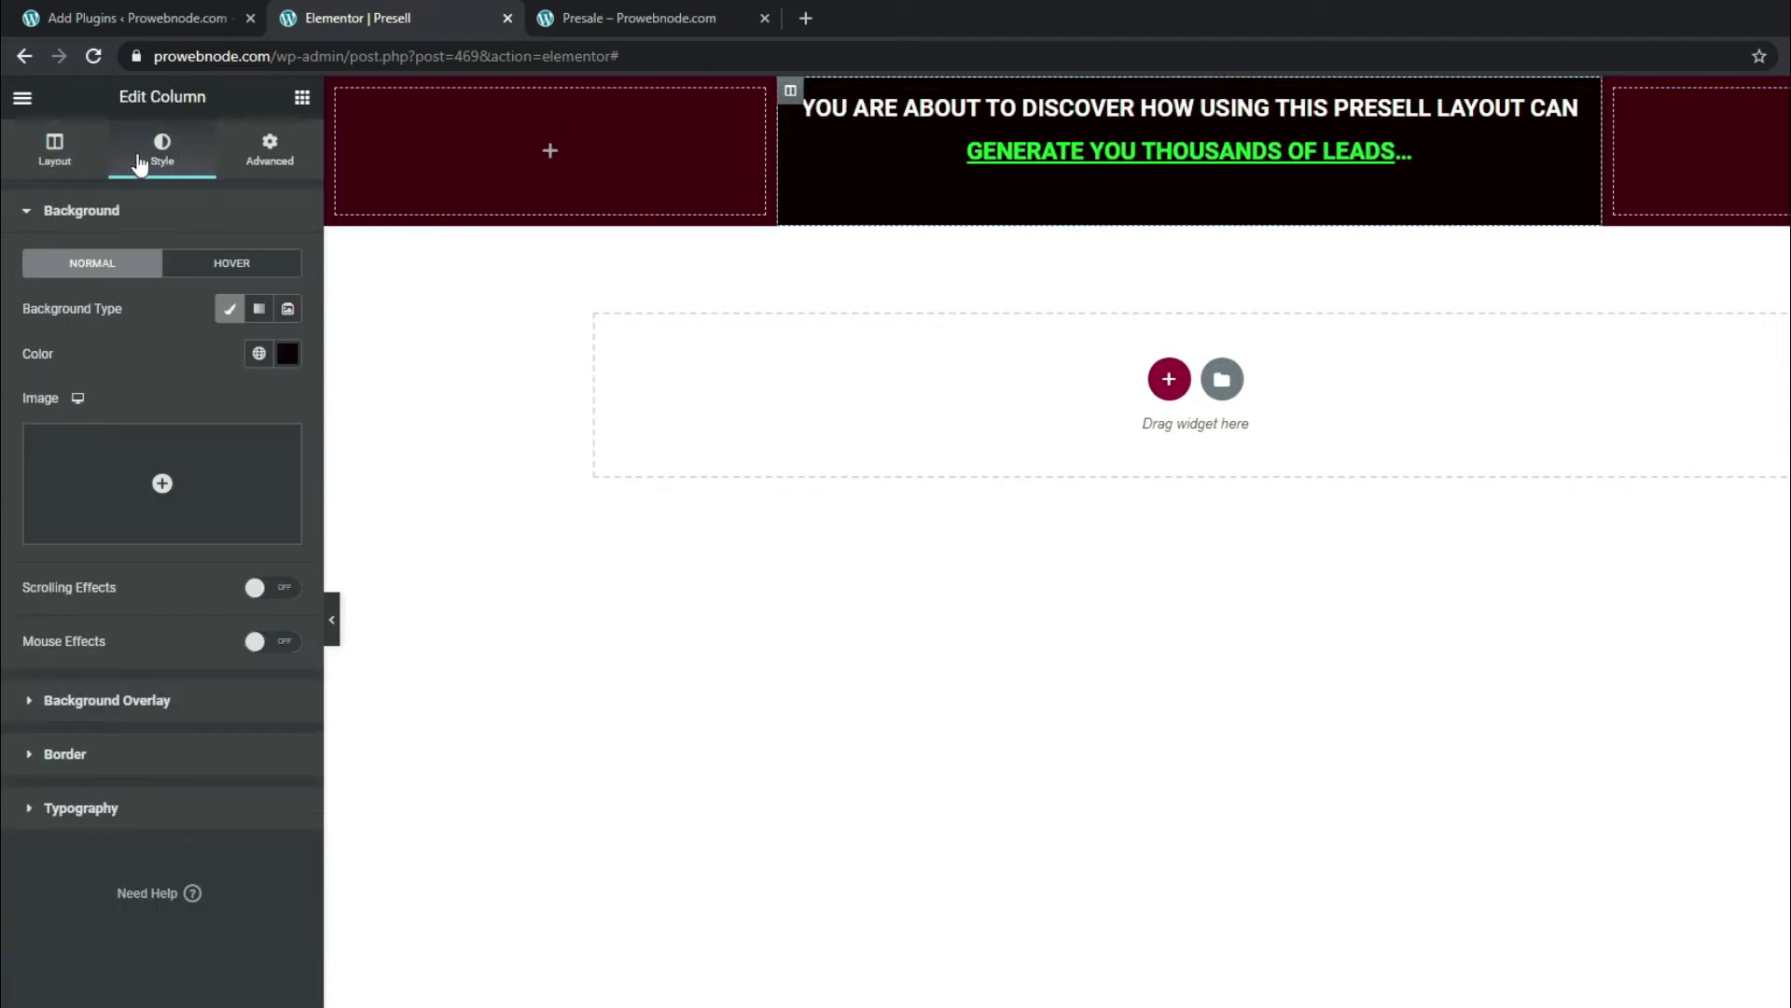
pyautogui.click(67, 753)
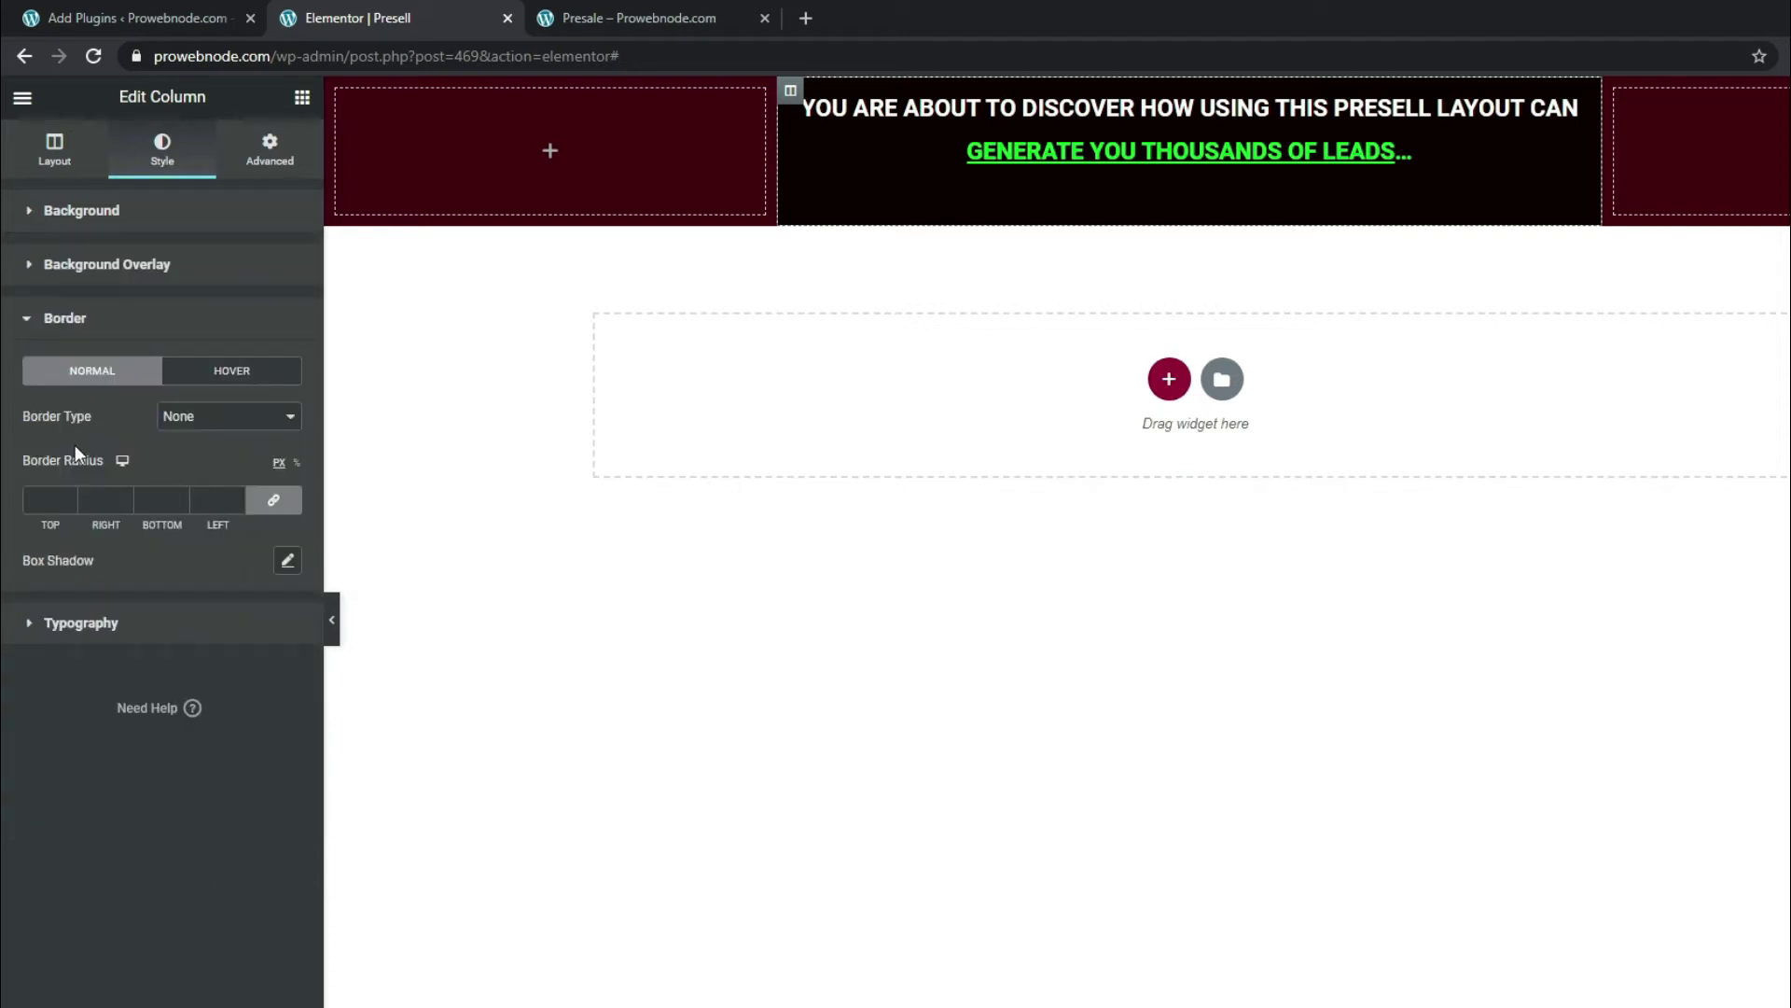
pyautogui.click(215, 422)
pyautogui.click(213, 473)
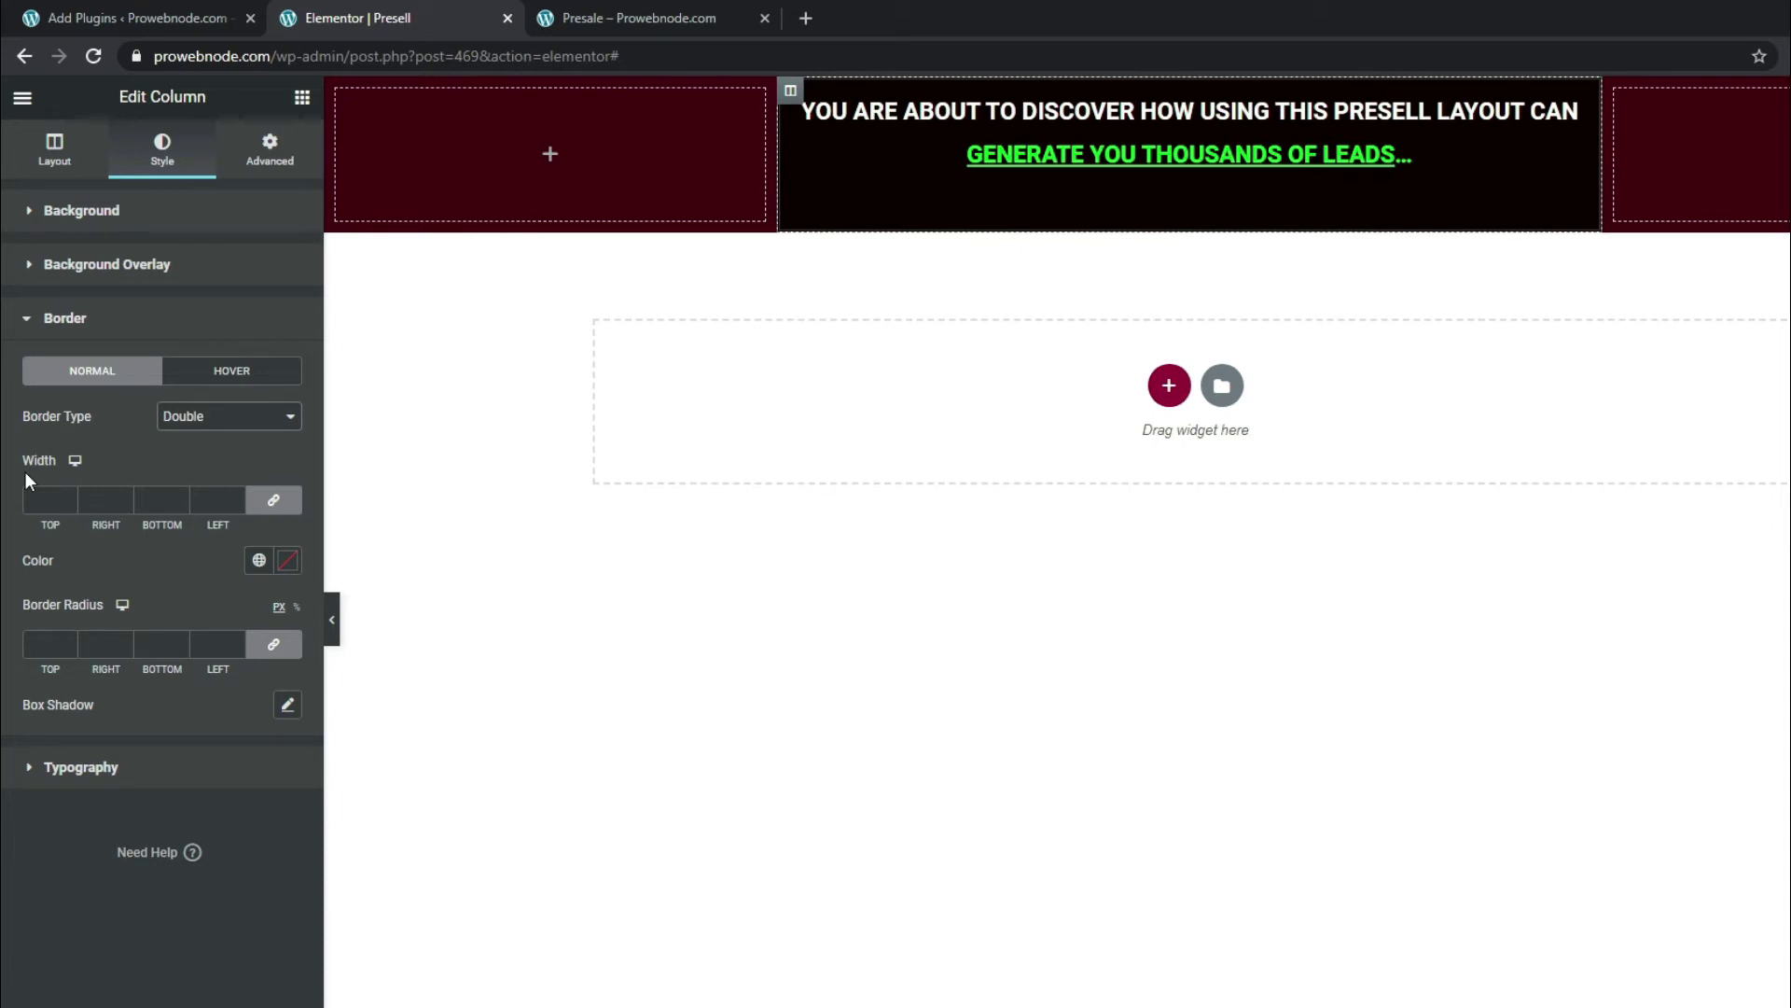
pyautogui.click(69, 497)
pyautogui.click(69, 497)
pyautogui.click(69, 497)
pyautogui.click(69, 498)
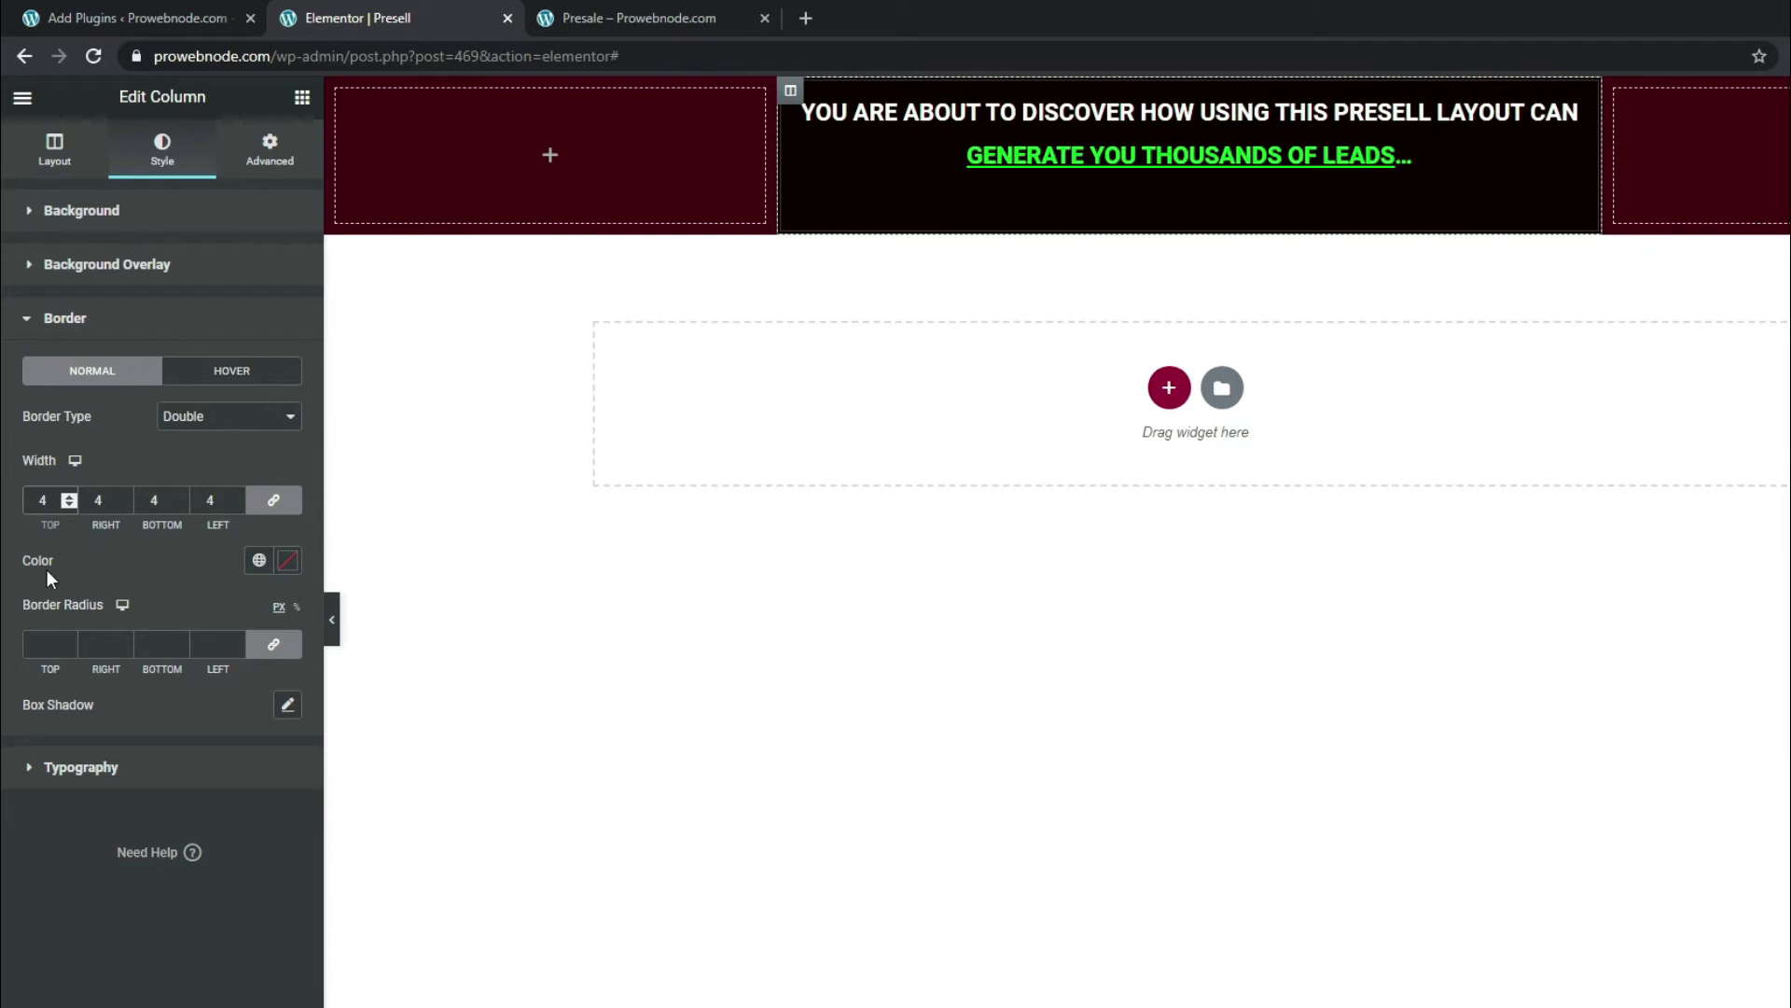
pyautogui.click(290, 566)
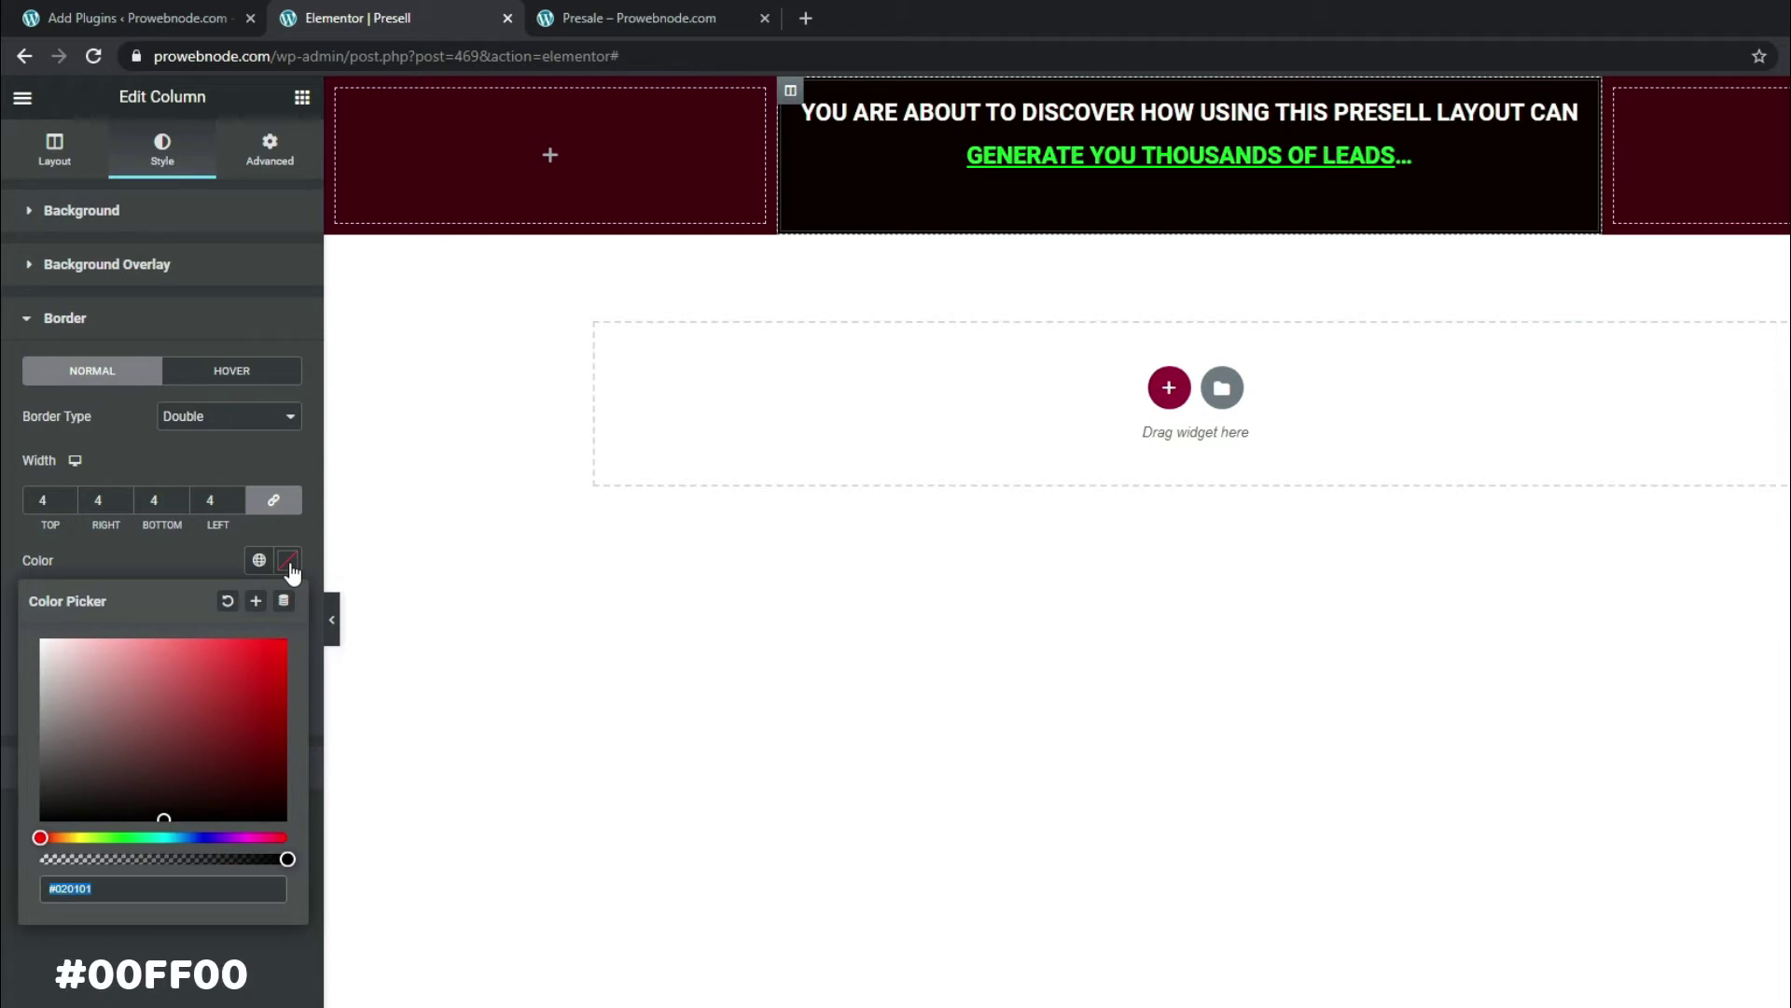
pyautogui.write('#00FF00')
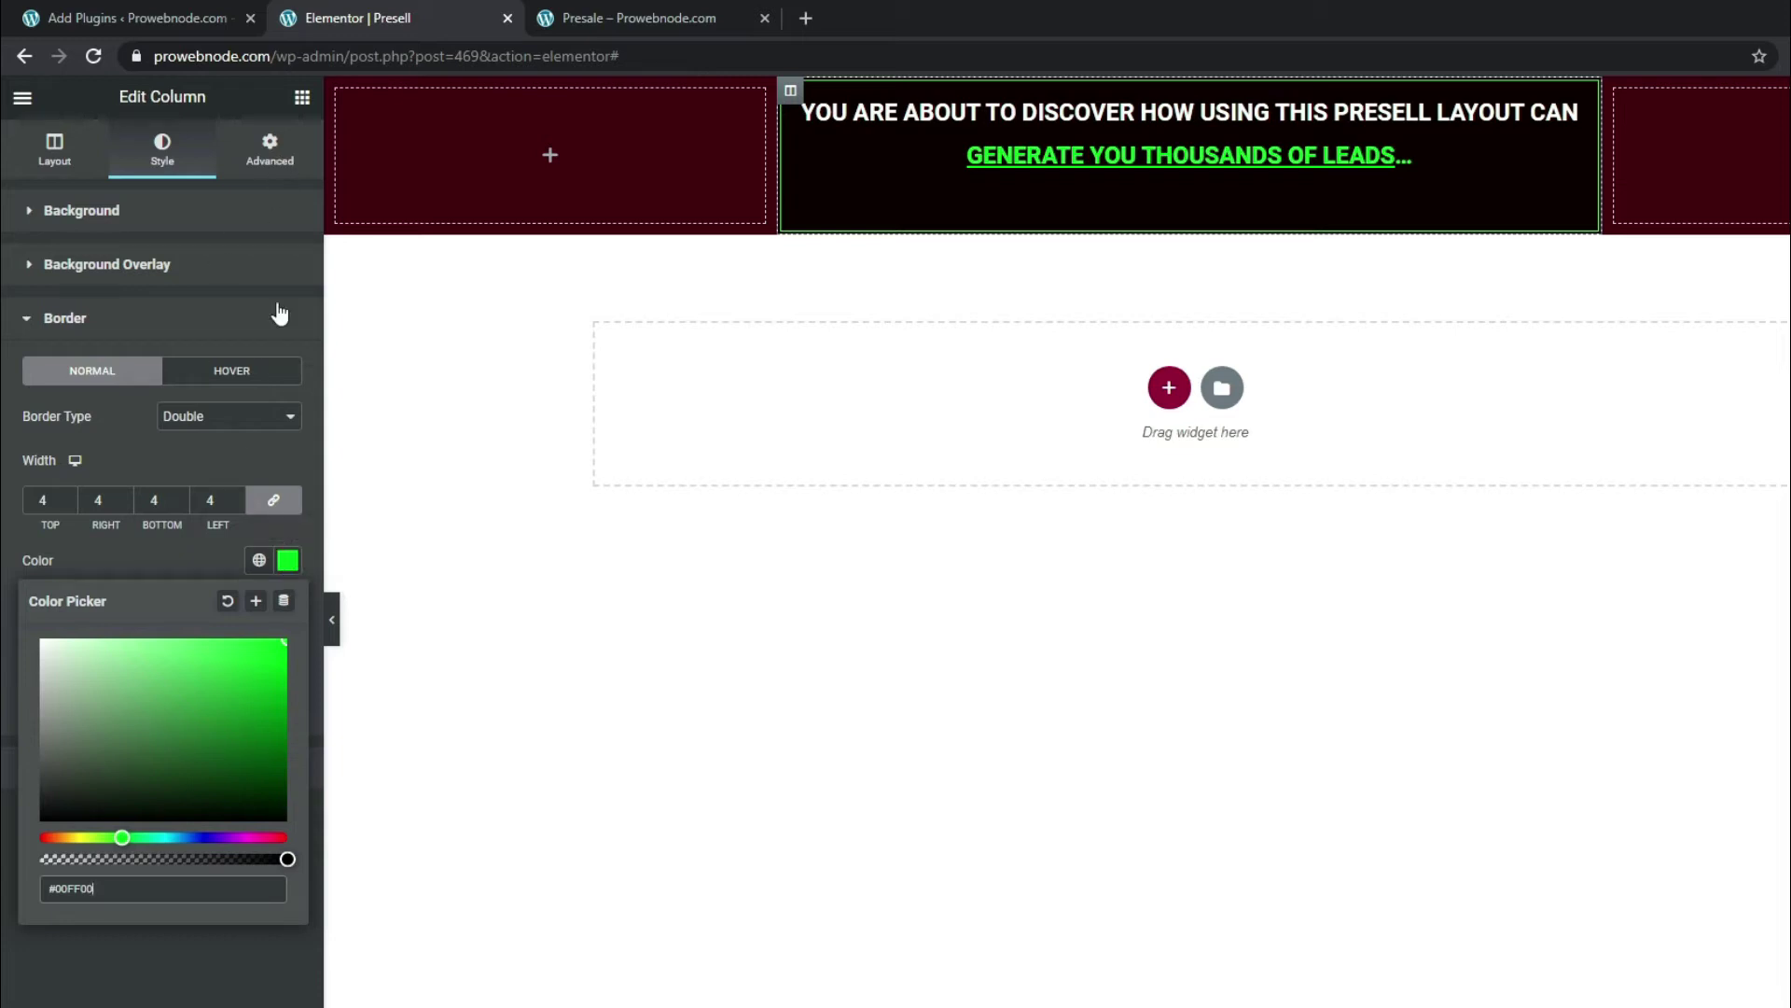
# - Unlink the middle column's padding and set it to 50 top, 60 right, 20 bottom and 60 left
pyautogui.click(273, 164)
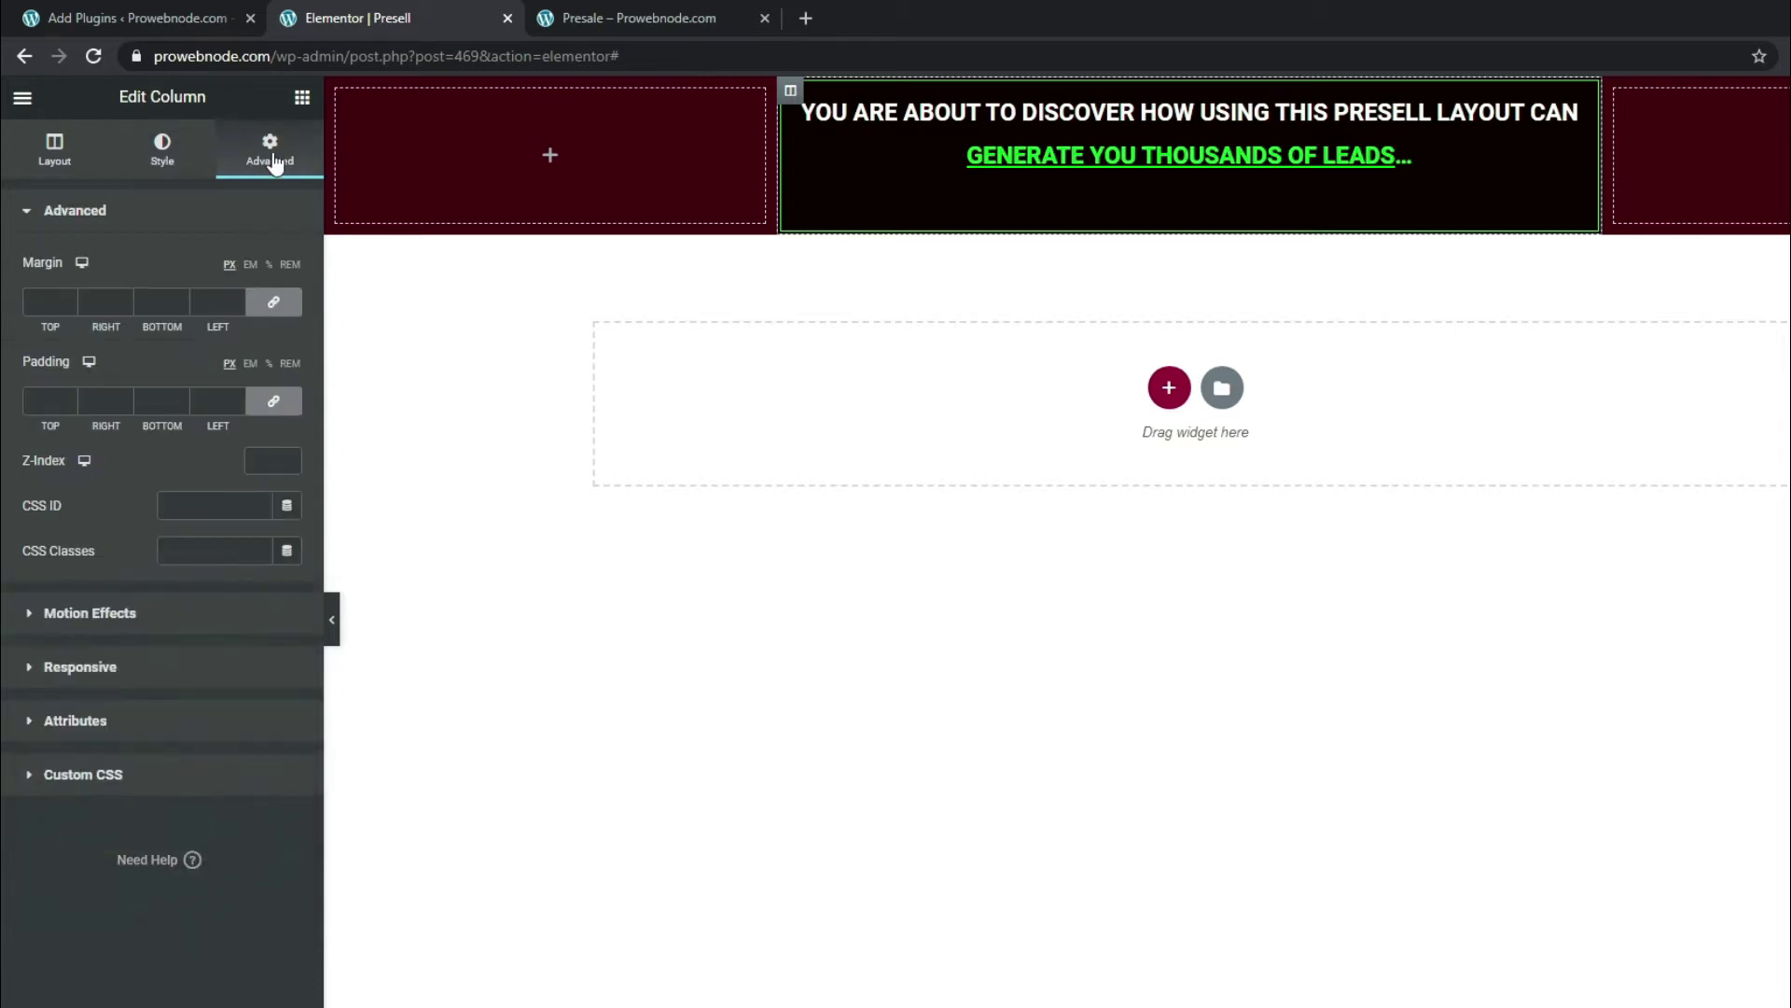
pyautogui.click(274, 401)
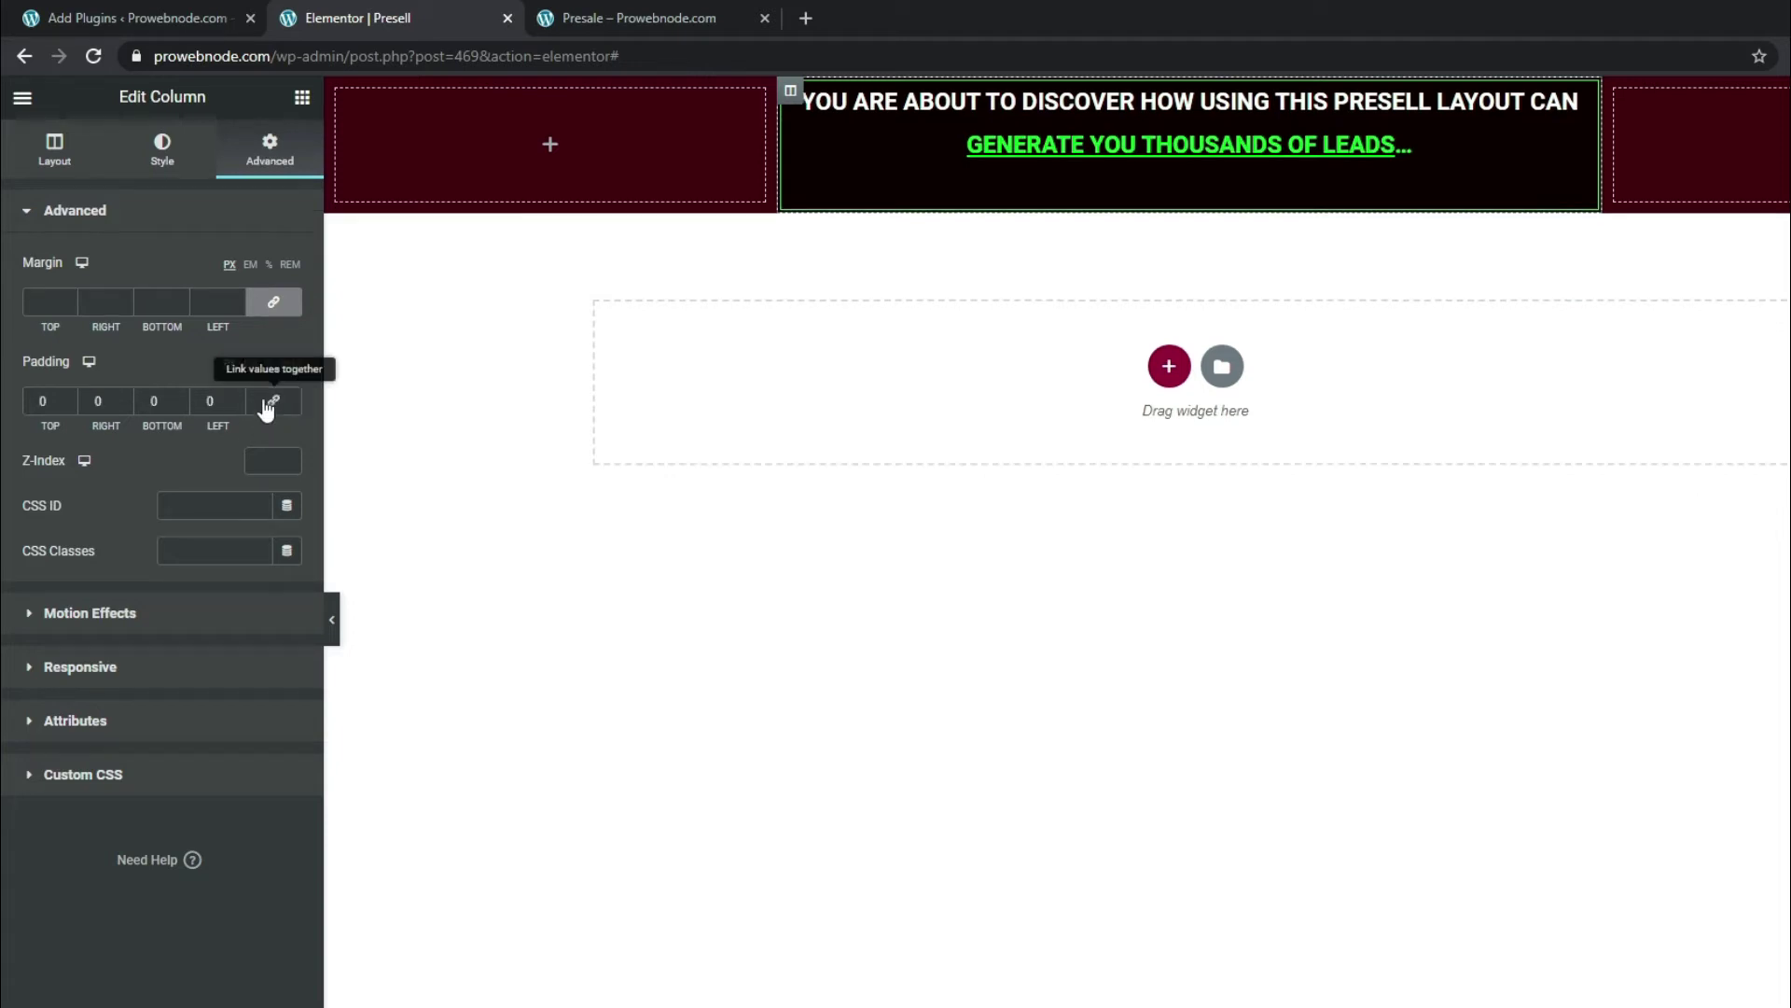
pyautogui.click(45, 401)
pyautogui.write('50')
pyautogui.press('Tab')
pyautogui.write('6')
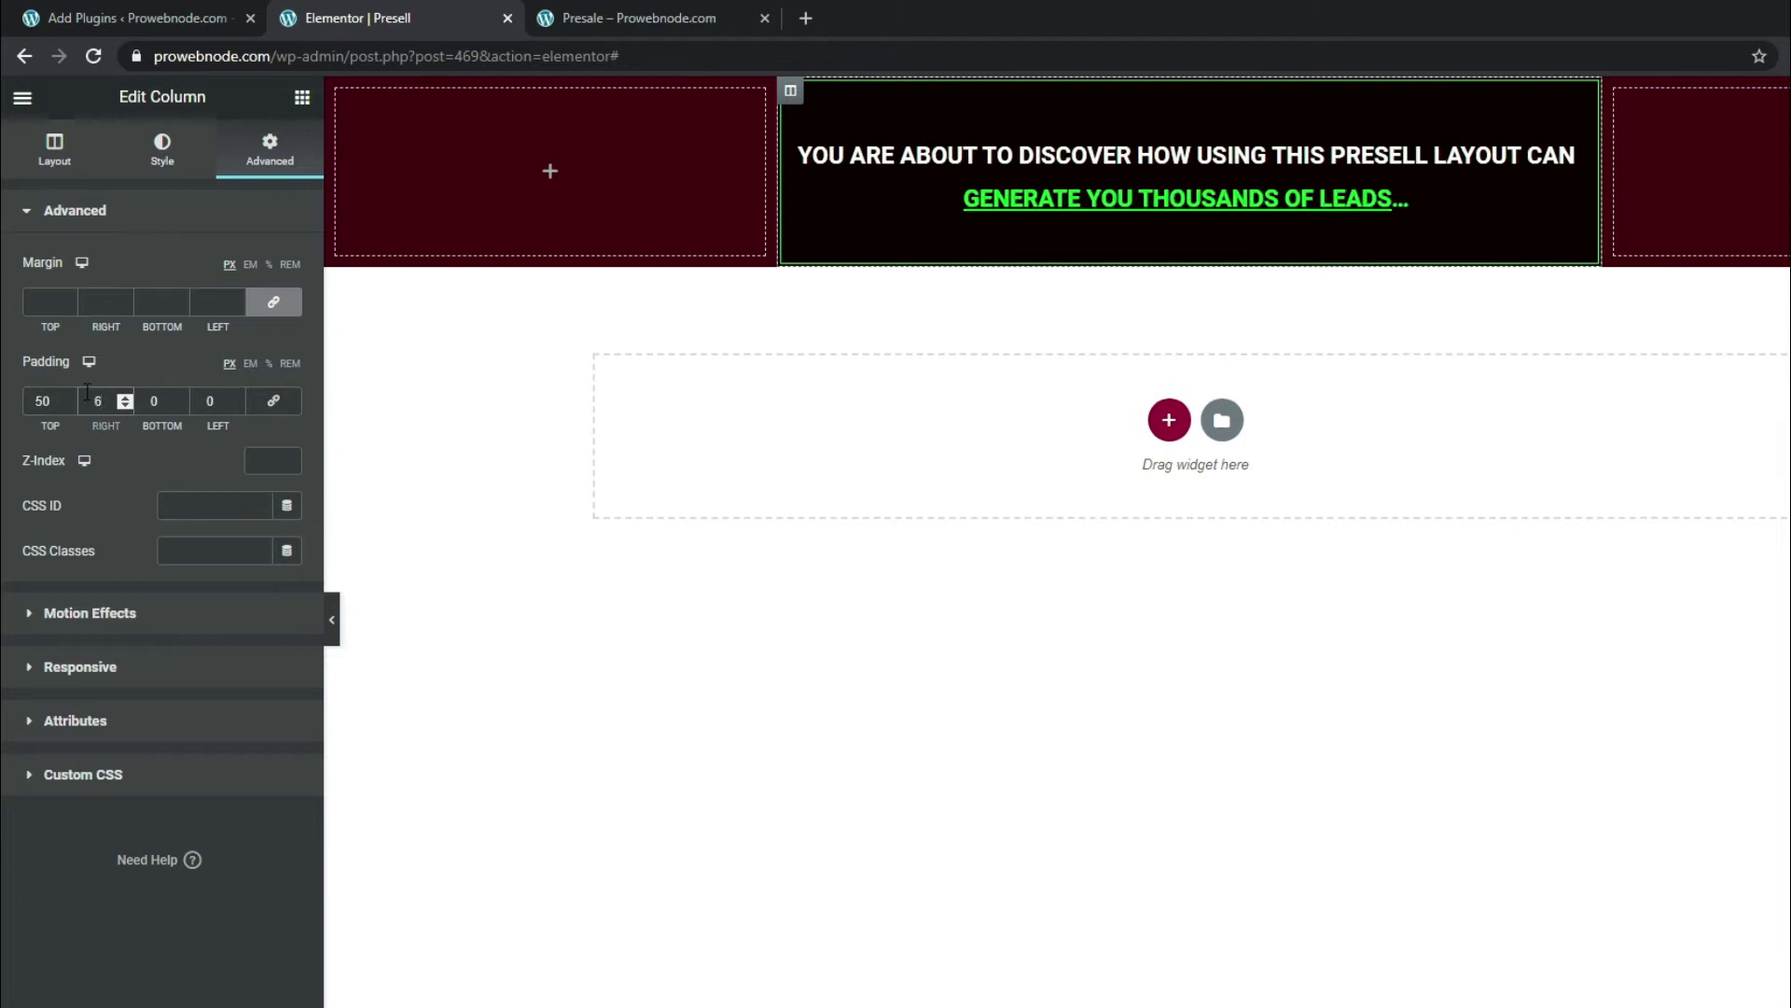
pyautogui.write('0')
pyautogui.press('Tab')
pyautogui.write('2')
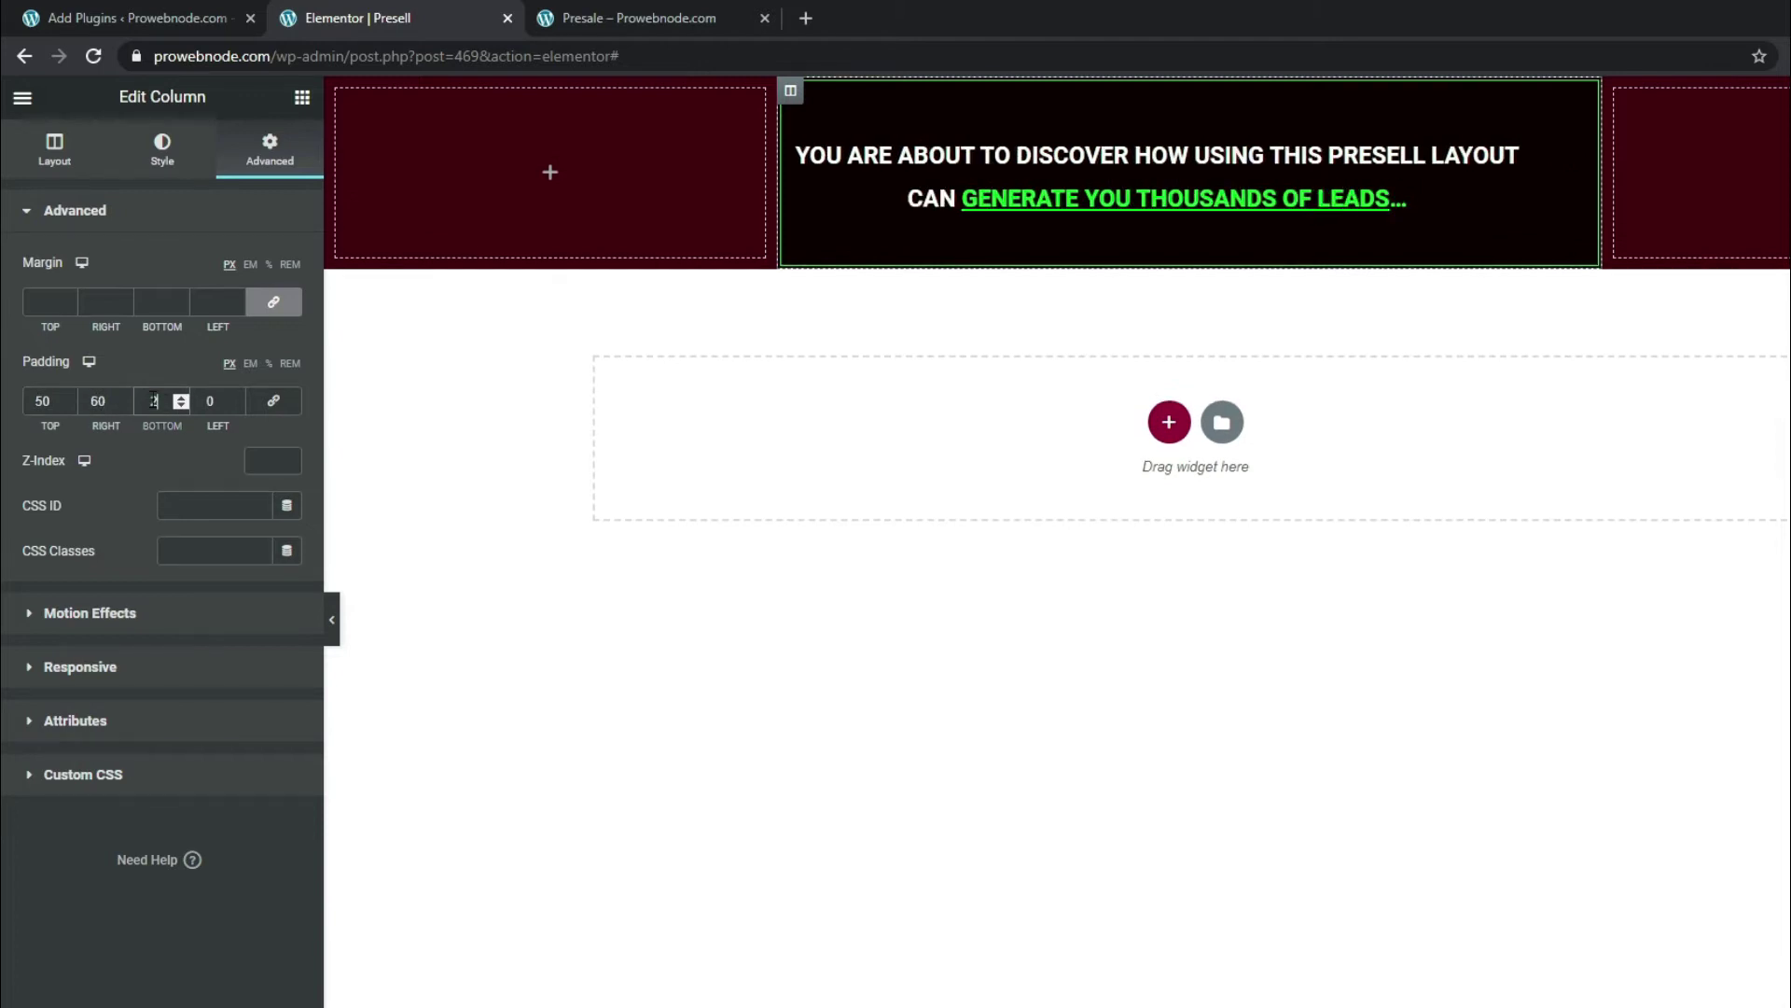
pyautogui.write('0')
pyautogui.press('Tab')
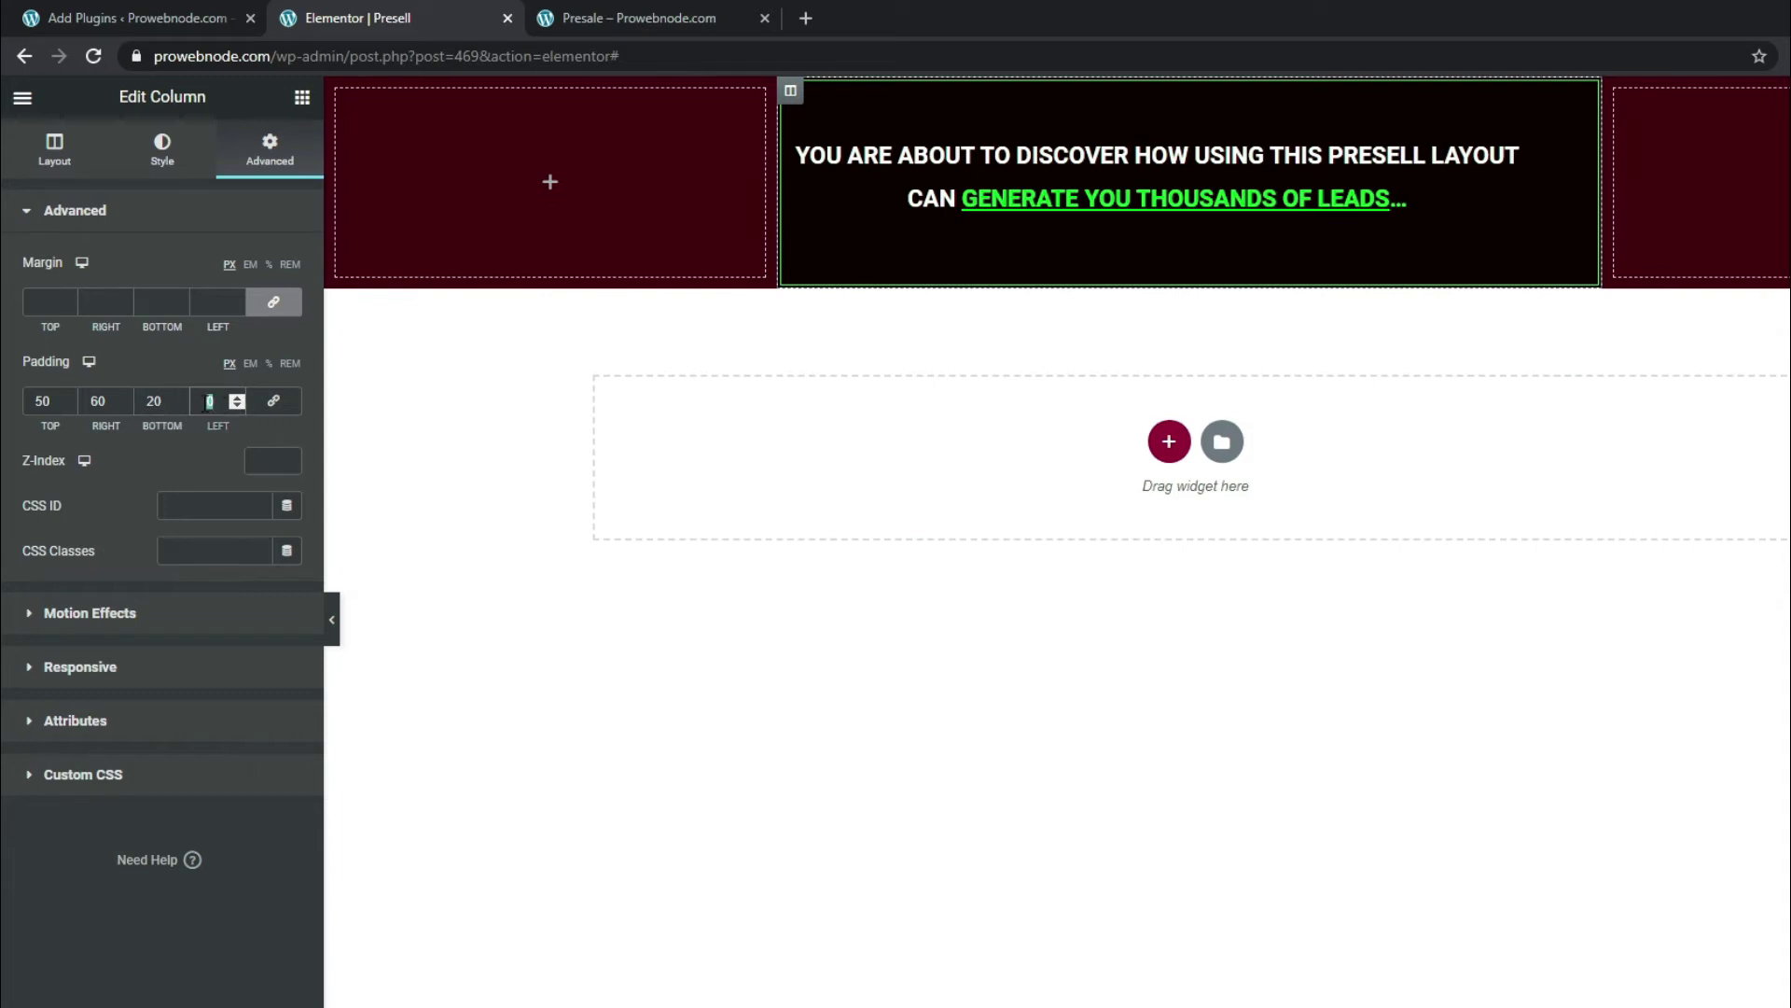
pyautogui.write('60')
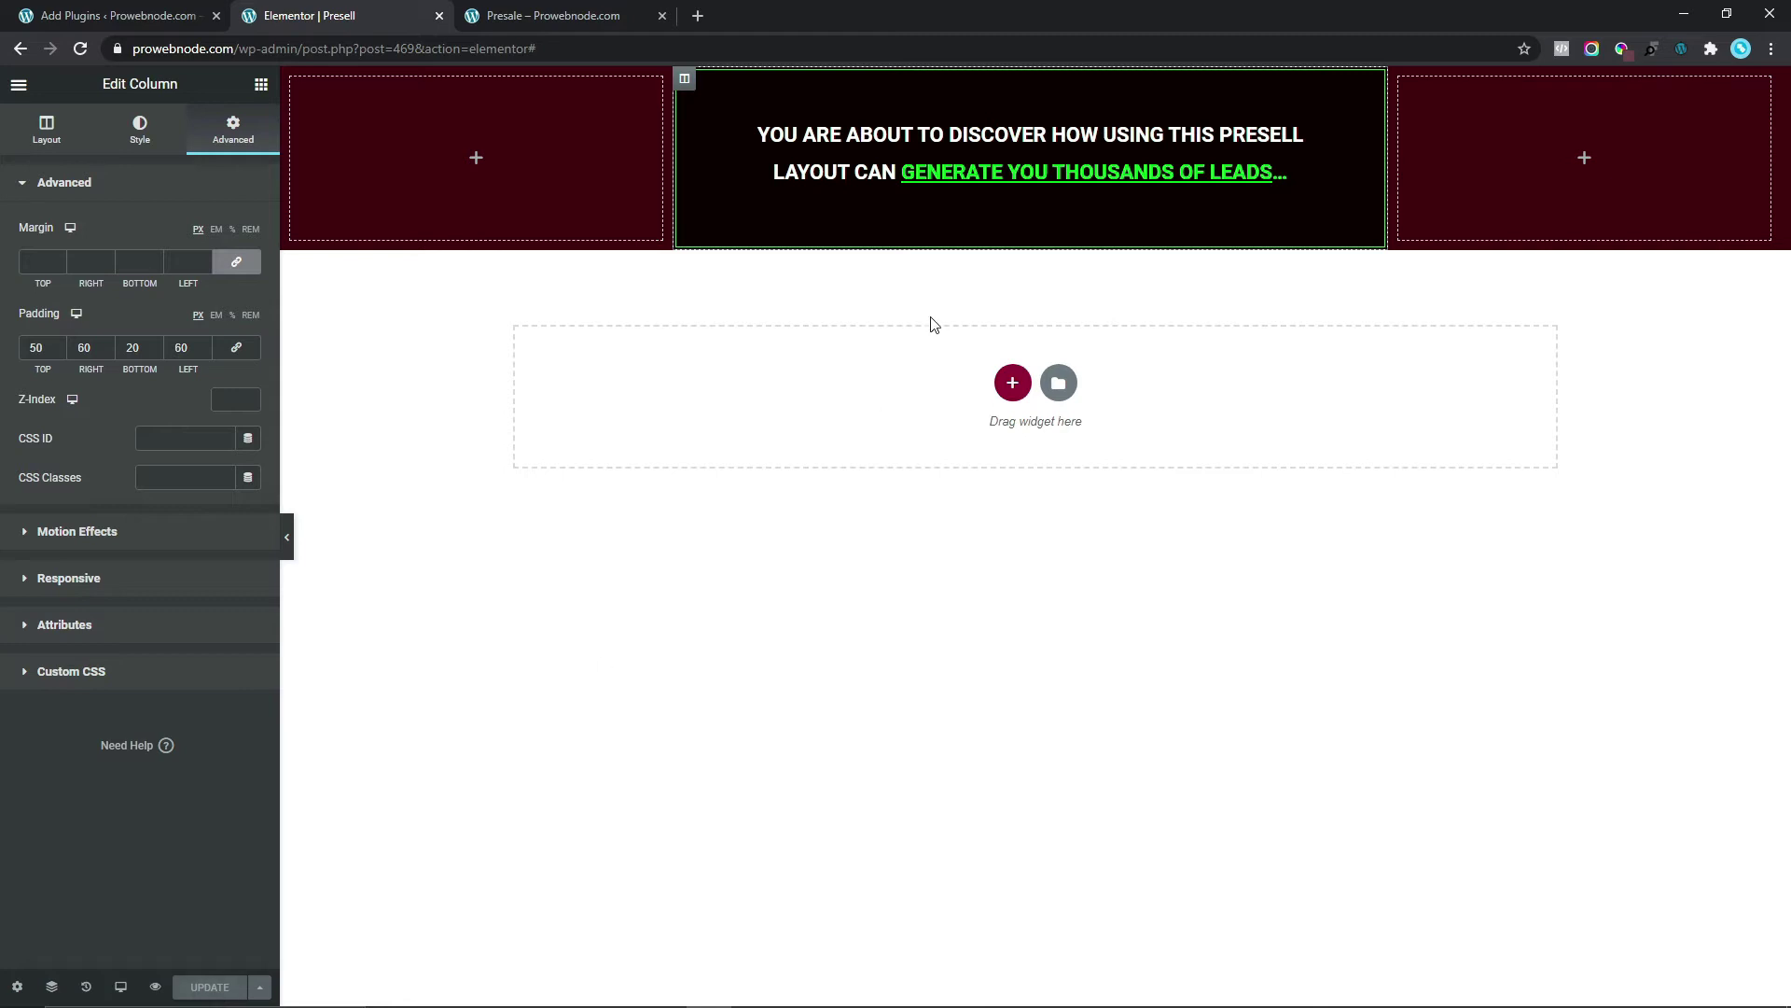
# - Check the reference Presale page, then duplicate the header section and delete the headline text from the copy
pyautogui.click(550, 15)
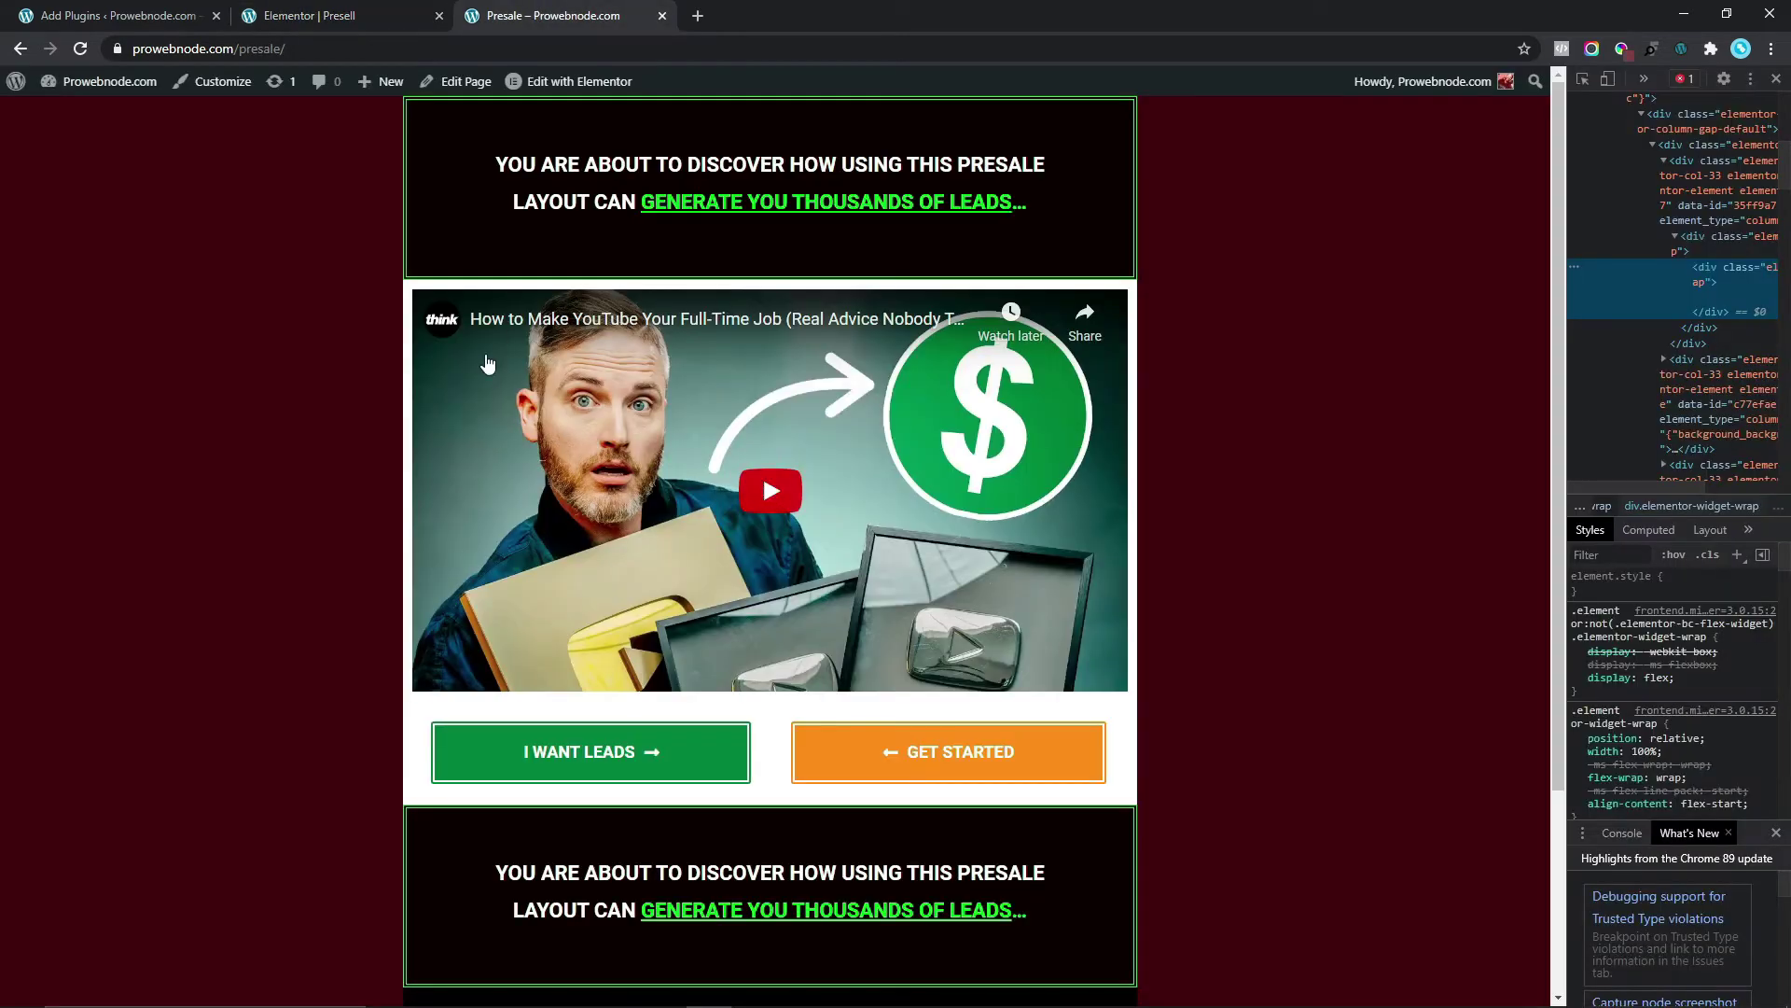
pyautogui.click(390, 8)
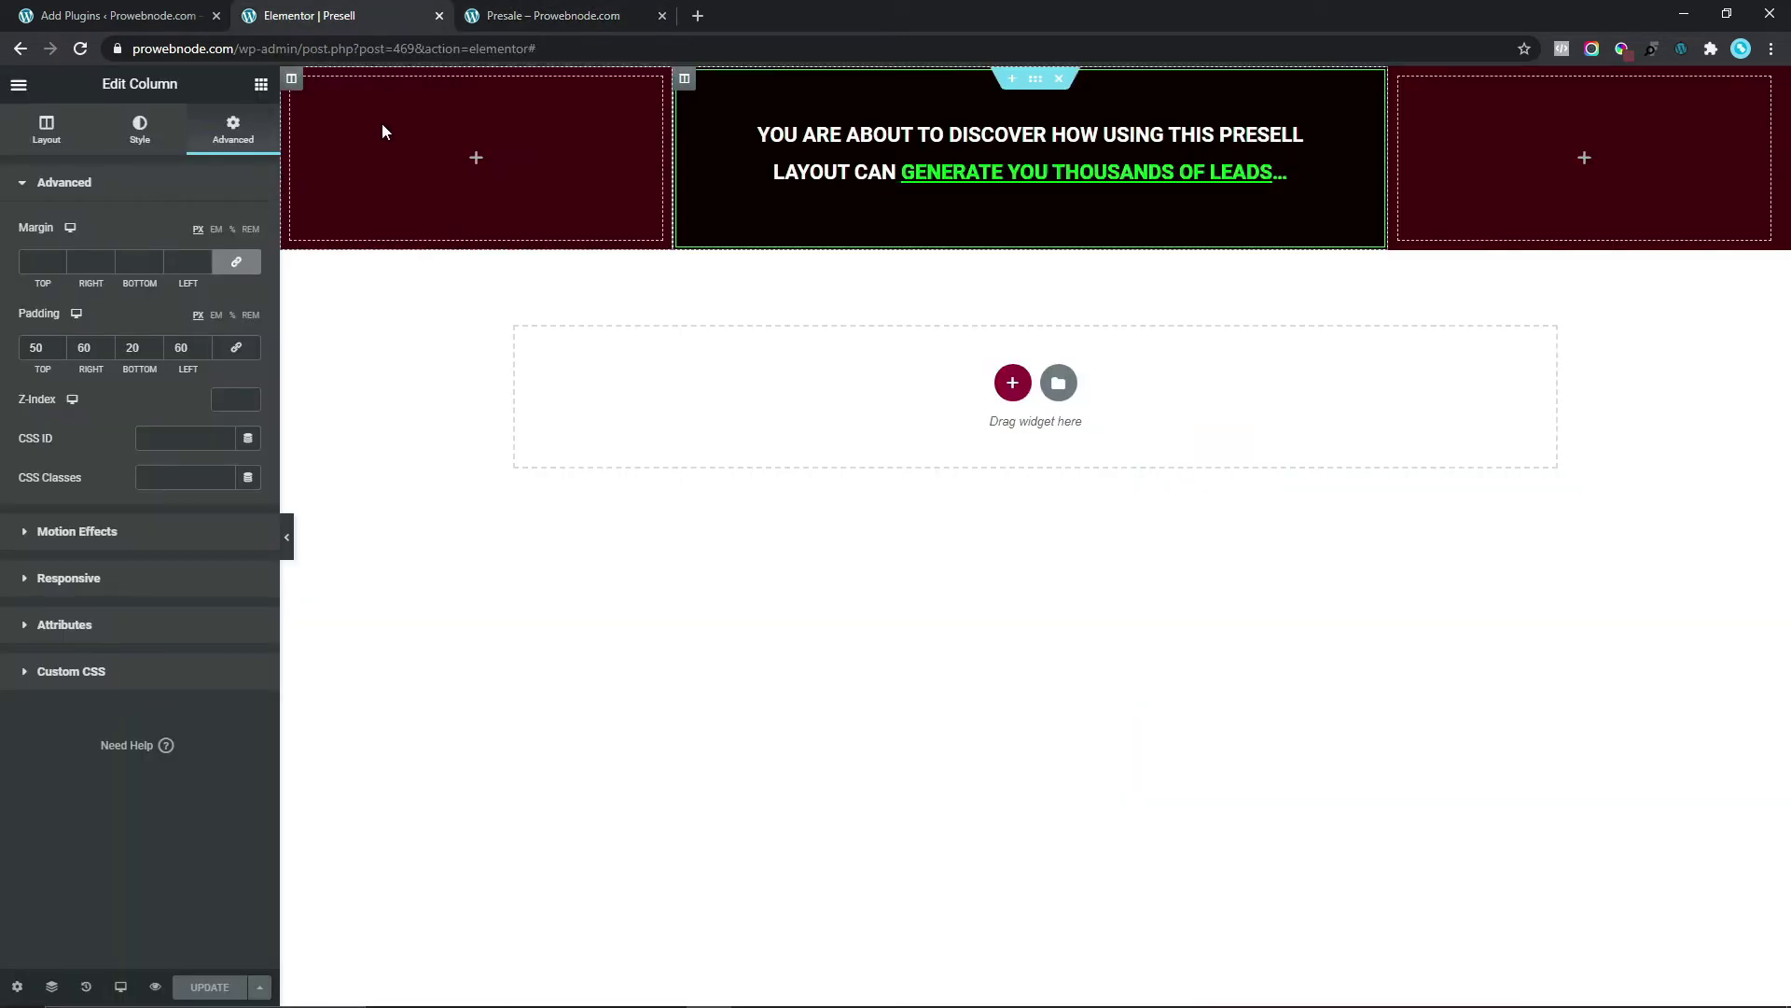
pyautogui.moveTo(1041, 87)
pyautogui.rightClick(1133, 96)
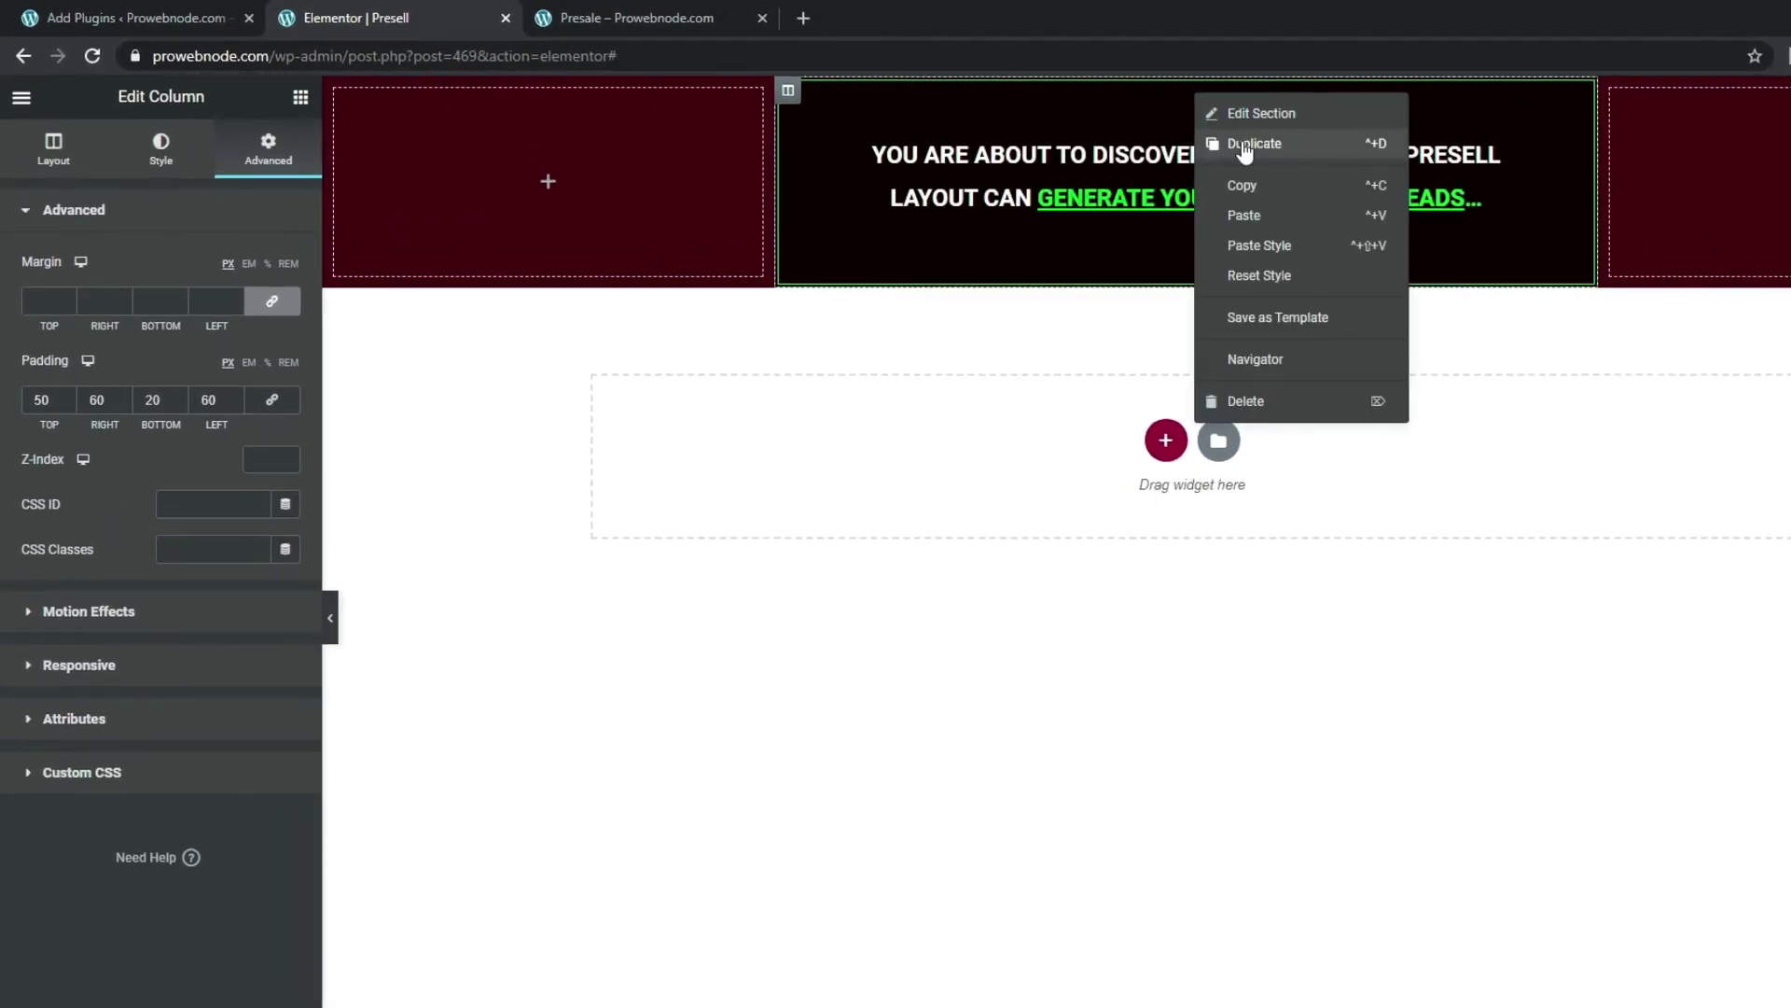
pyautogui.click(1246, 144)
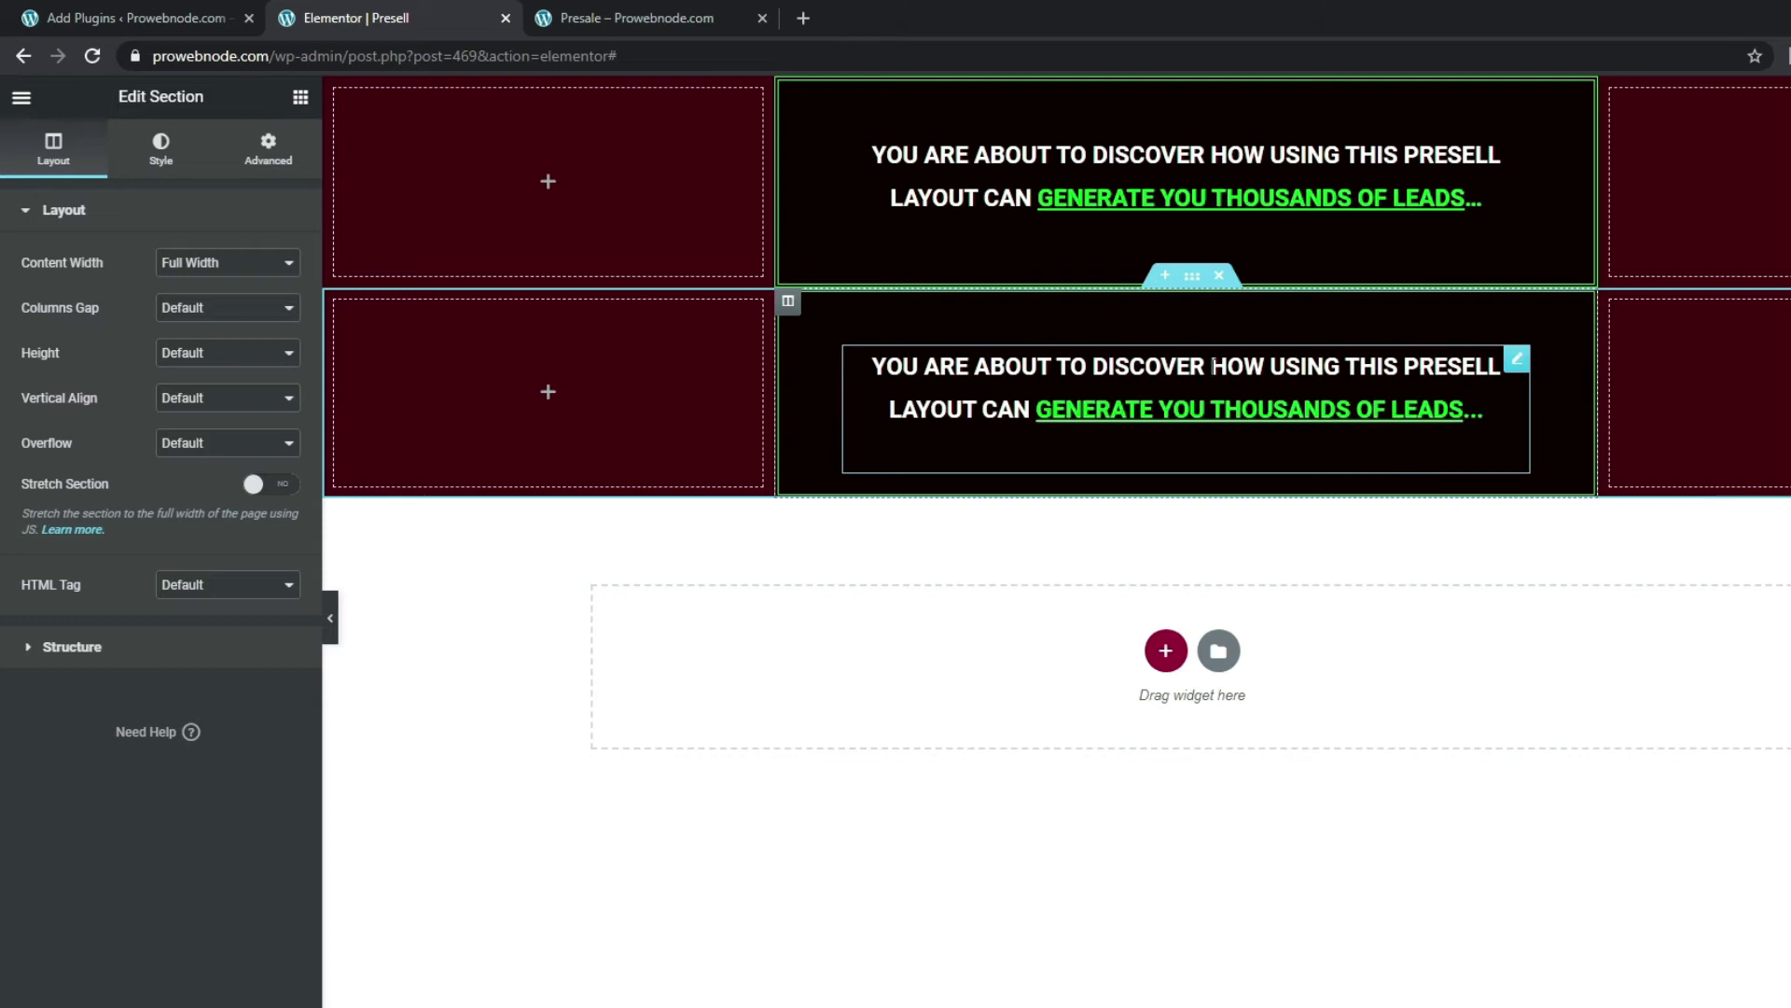
pyautogui.rightClick(1504, 363)
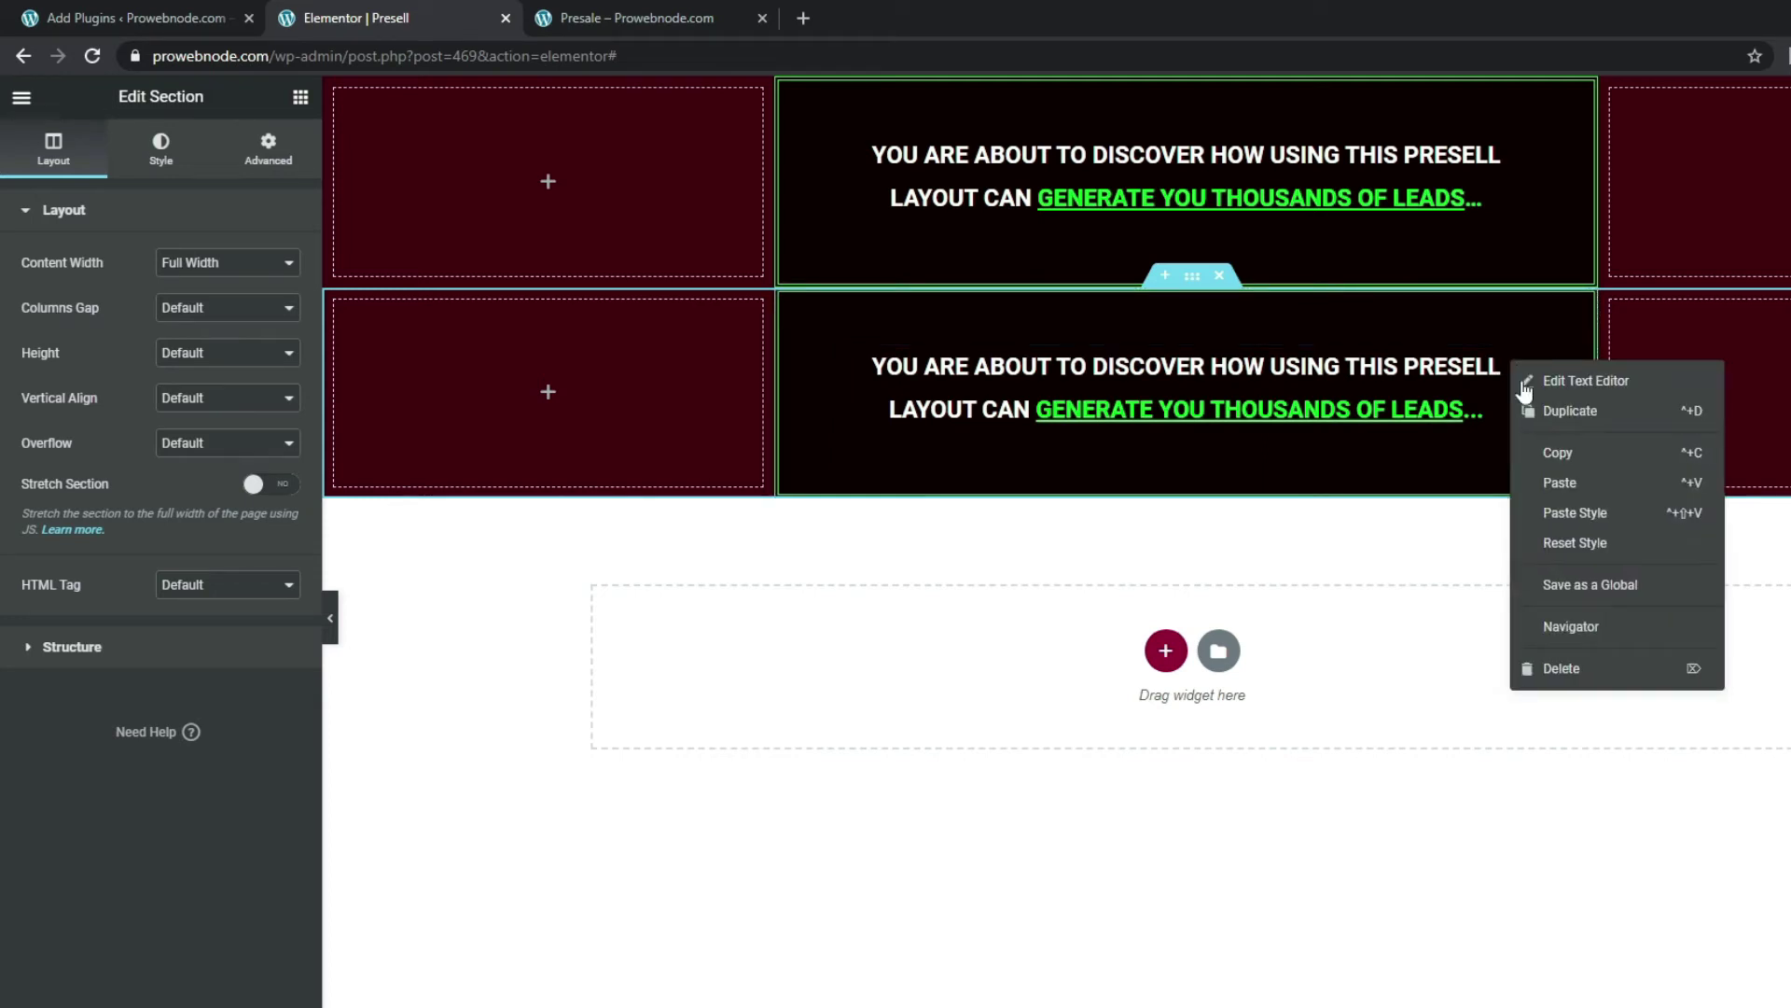
pyautogui.click(1536, 669)
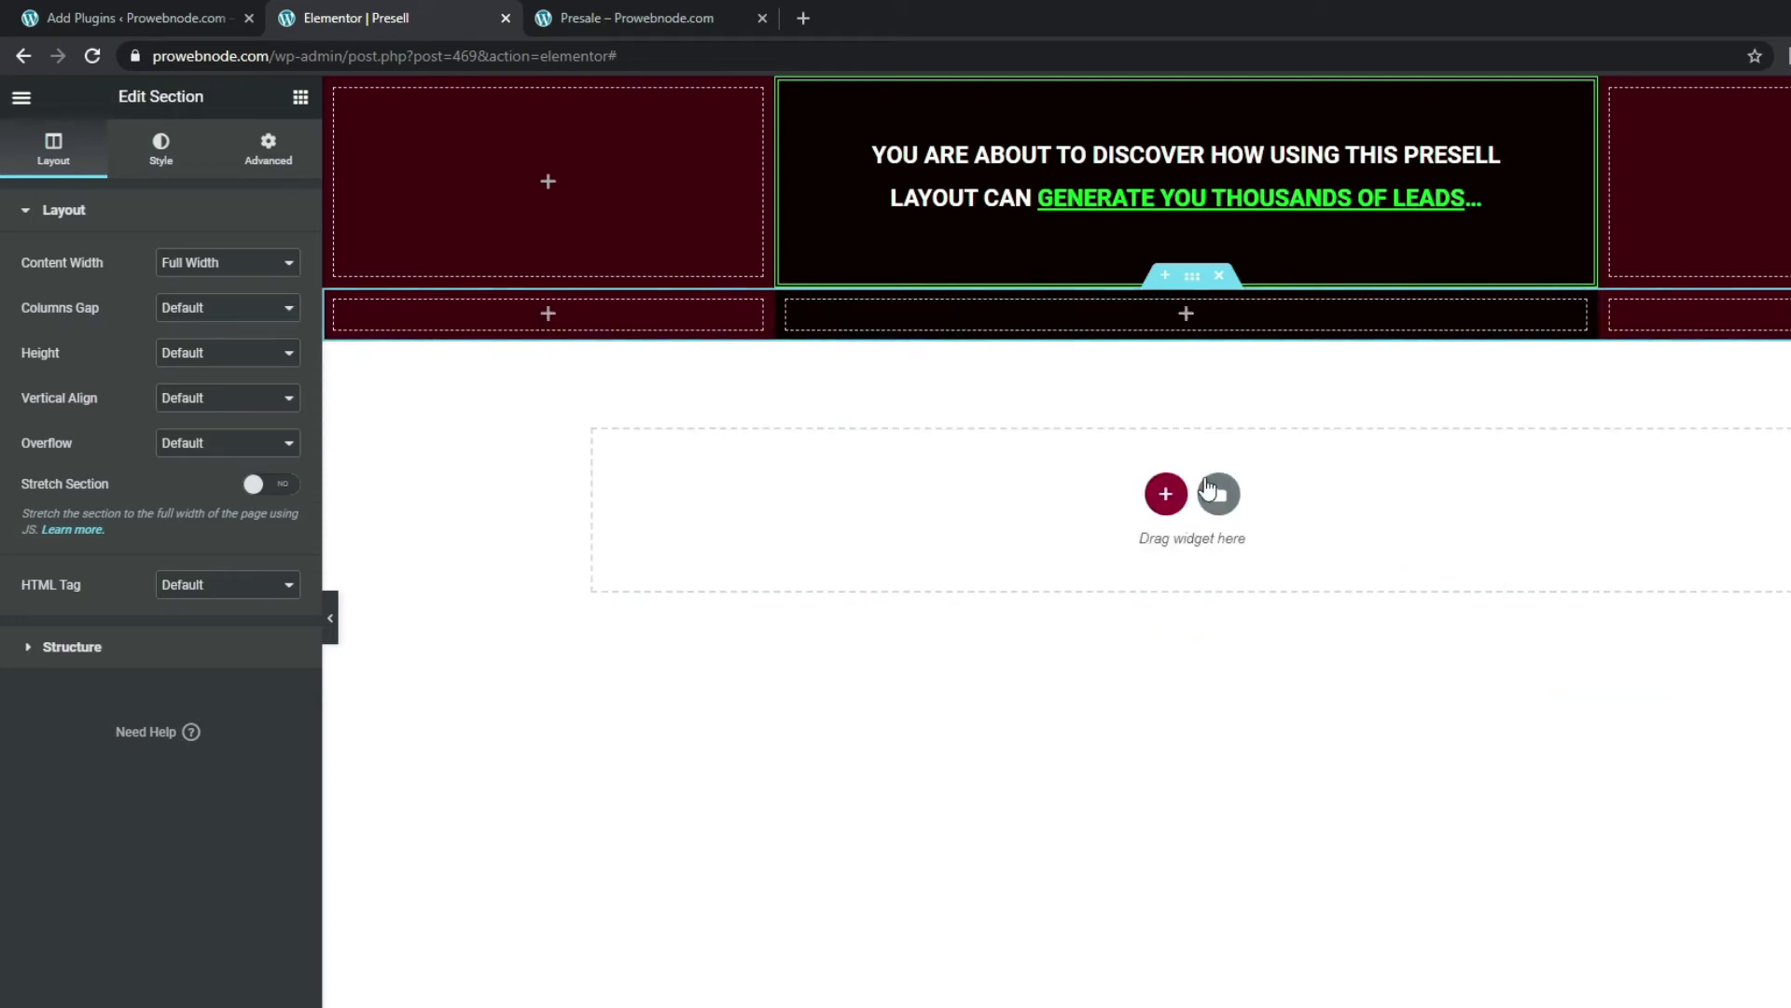
# - Change the background color of the duplicated section's middle column to white
pyautogui.click(789, 302)
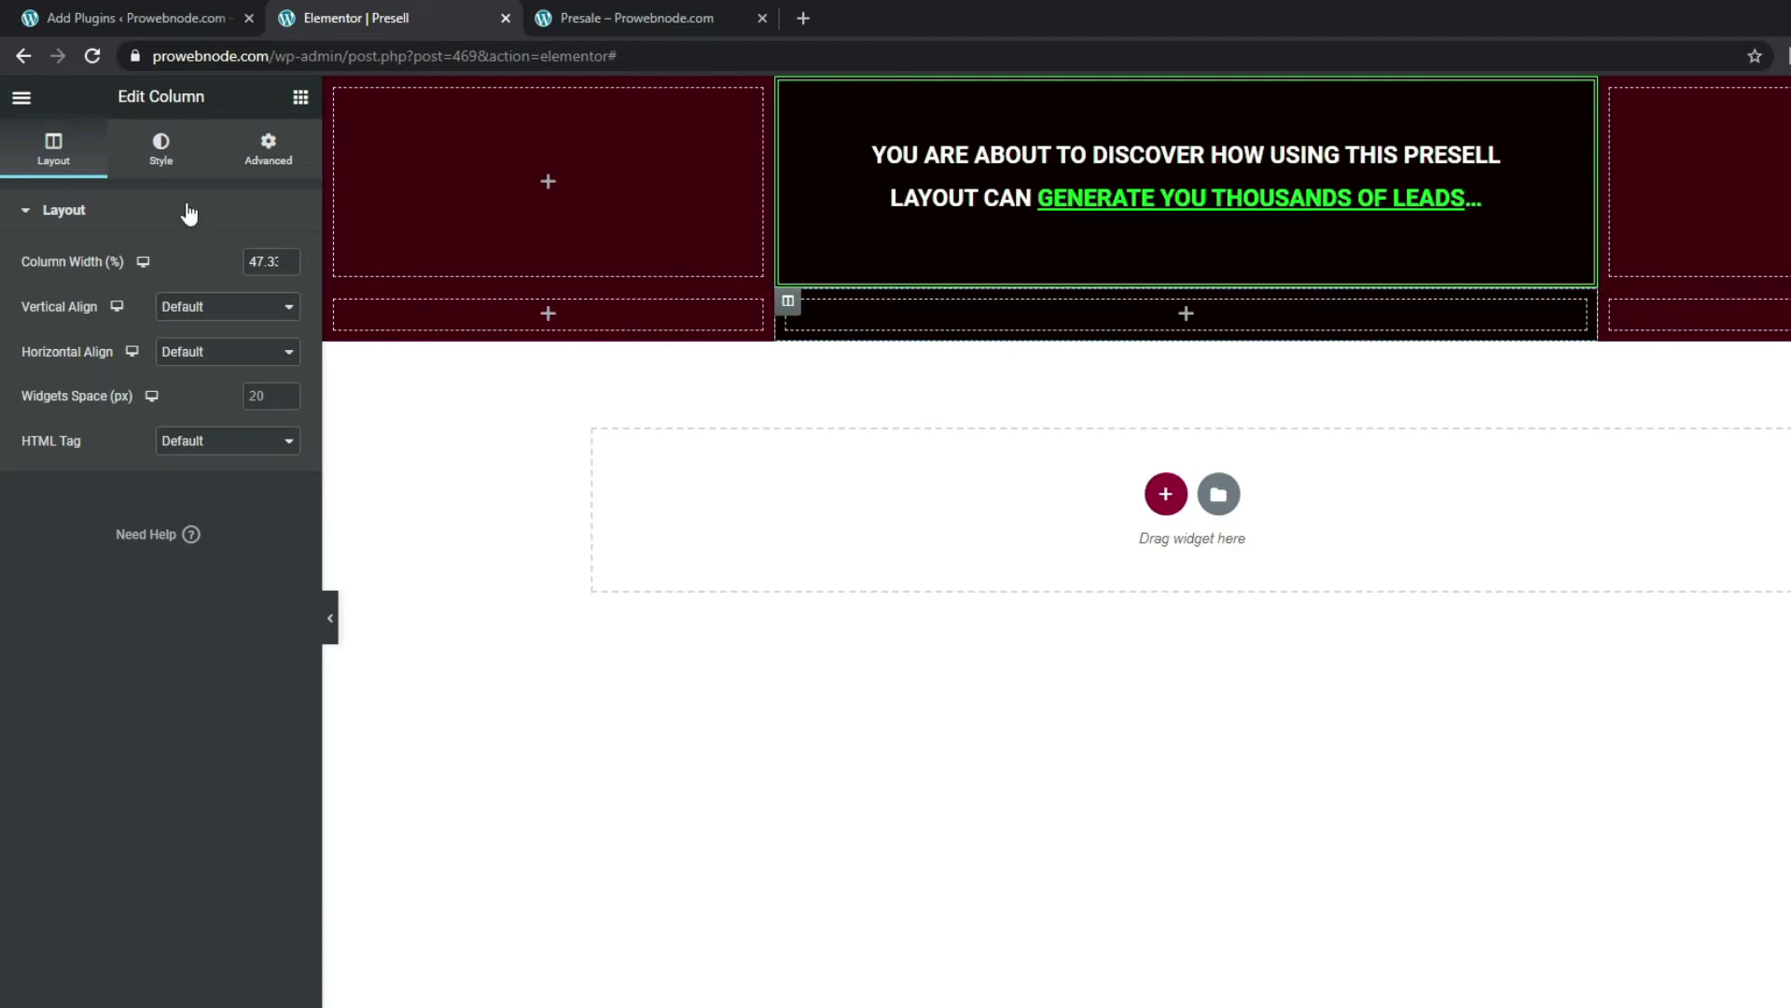
pyautogui.click(161, 149)
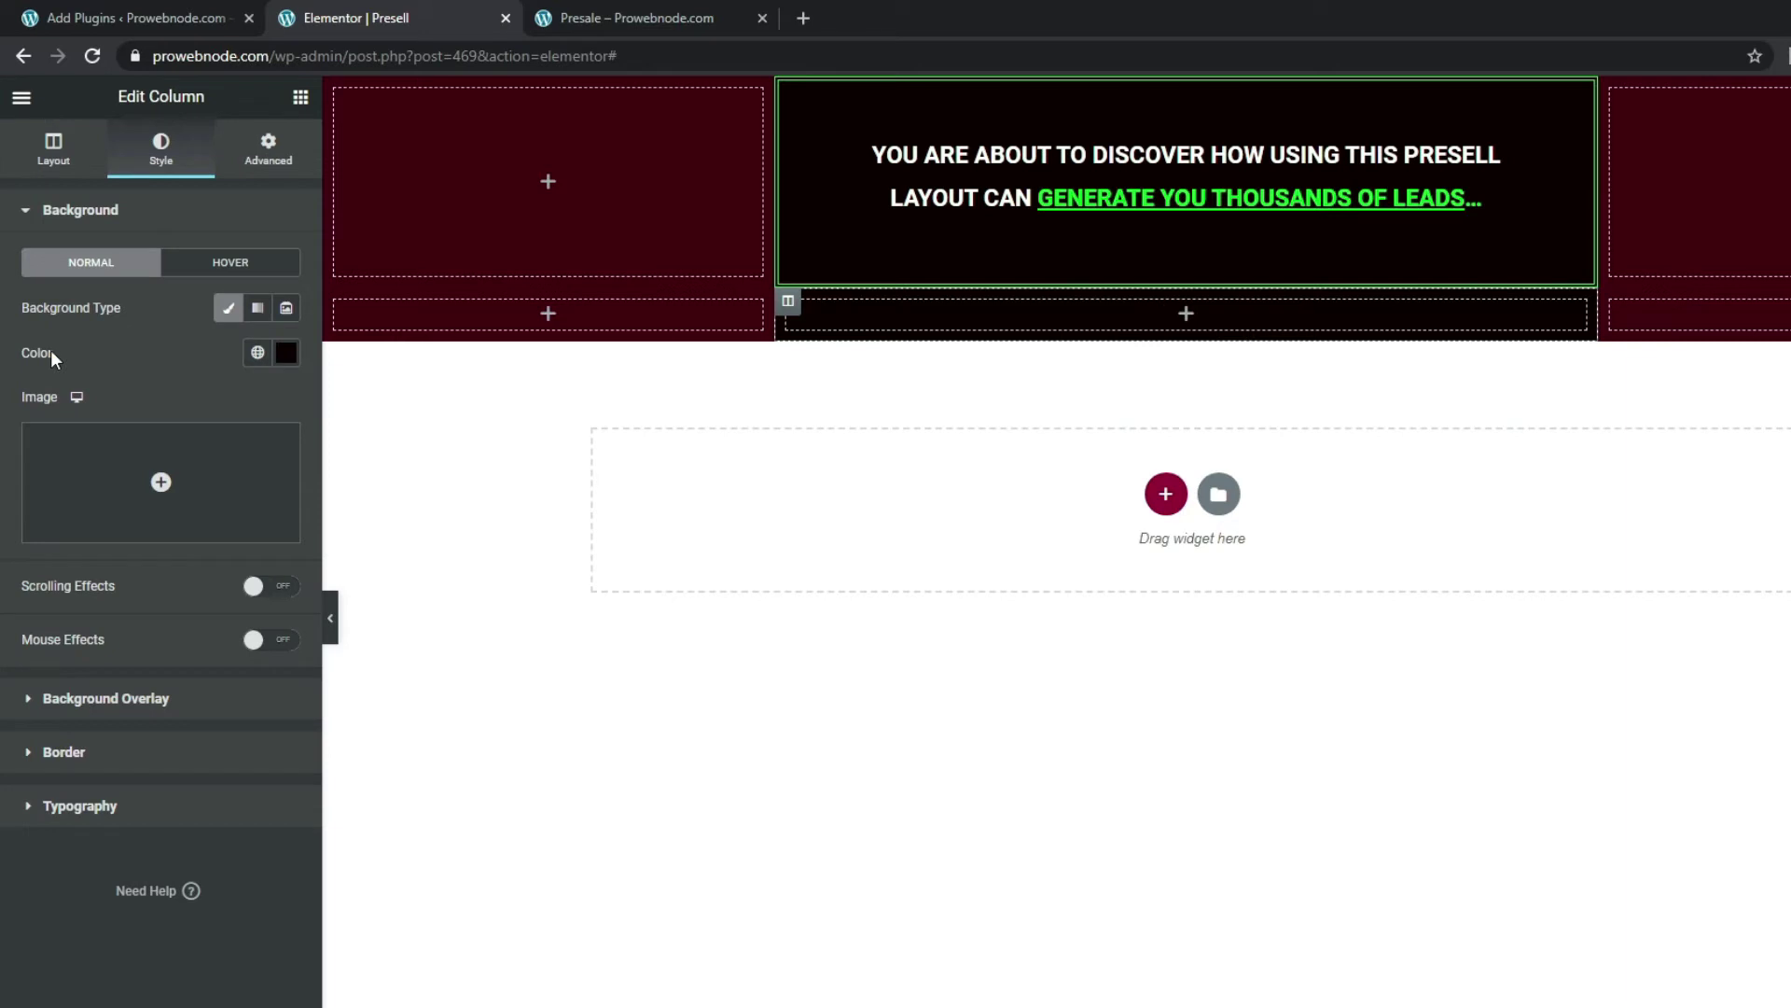
pyautogui.click(287, 353)
pyautogui.moveTo(174, 487); pyautogui.dragTo(42, 422)
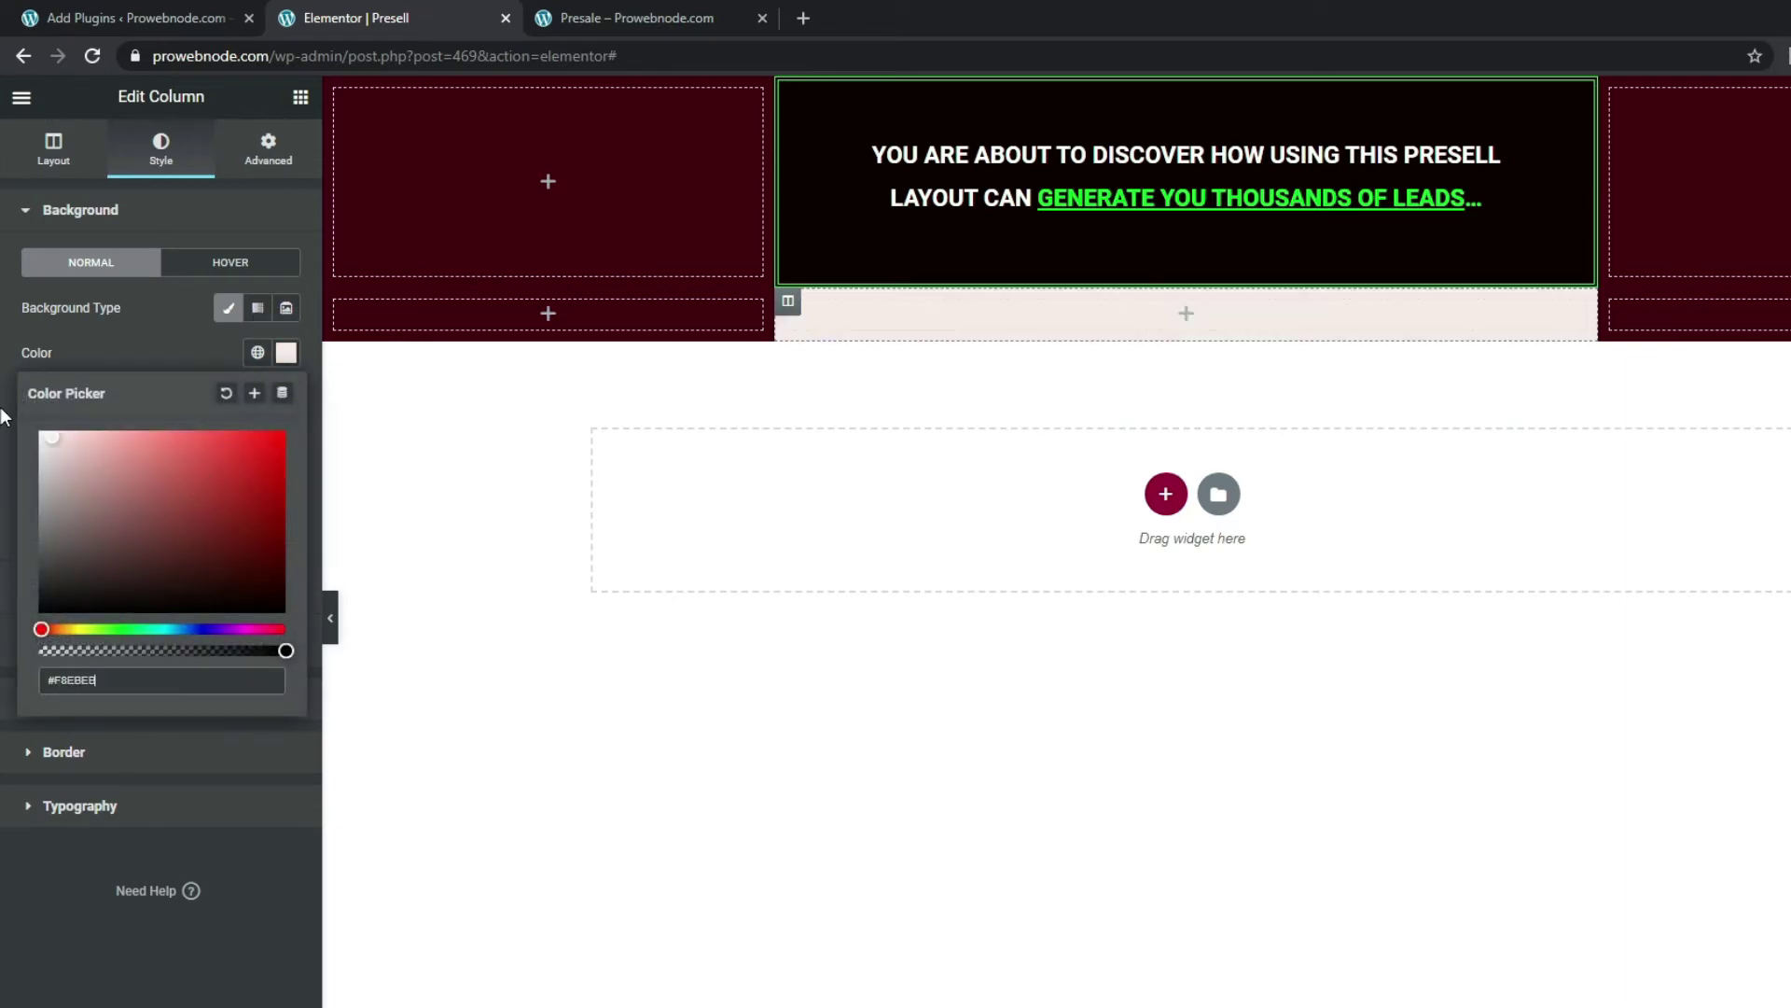
pyautogui.click(379, 389)
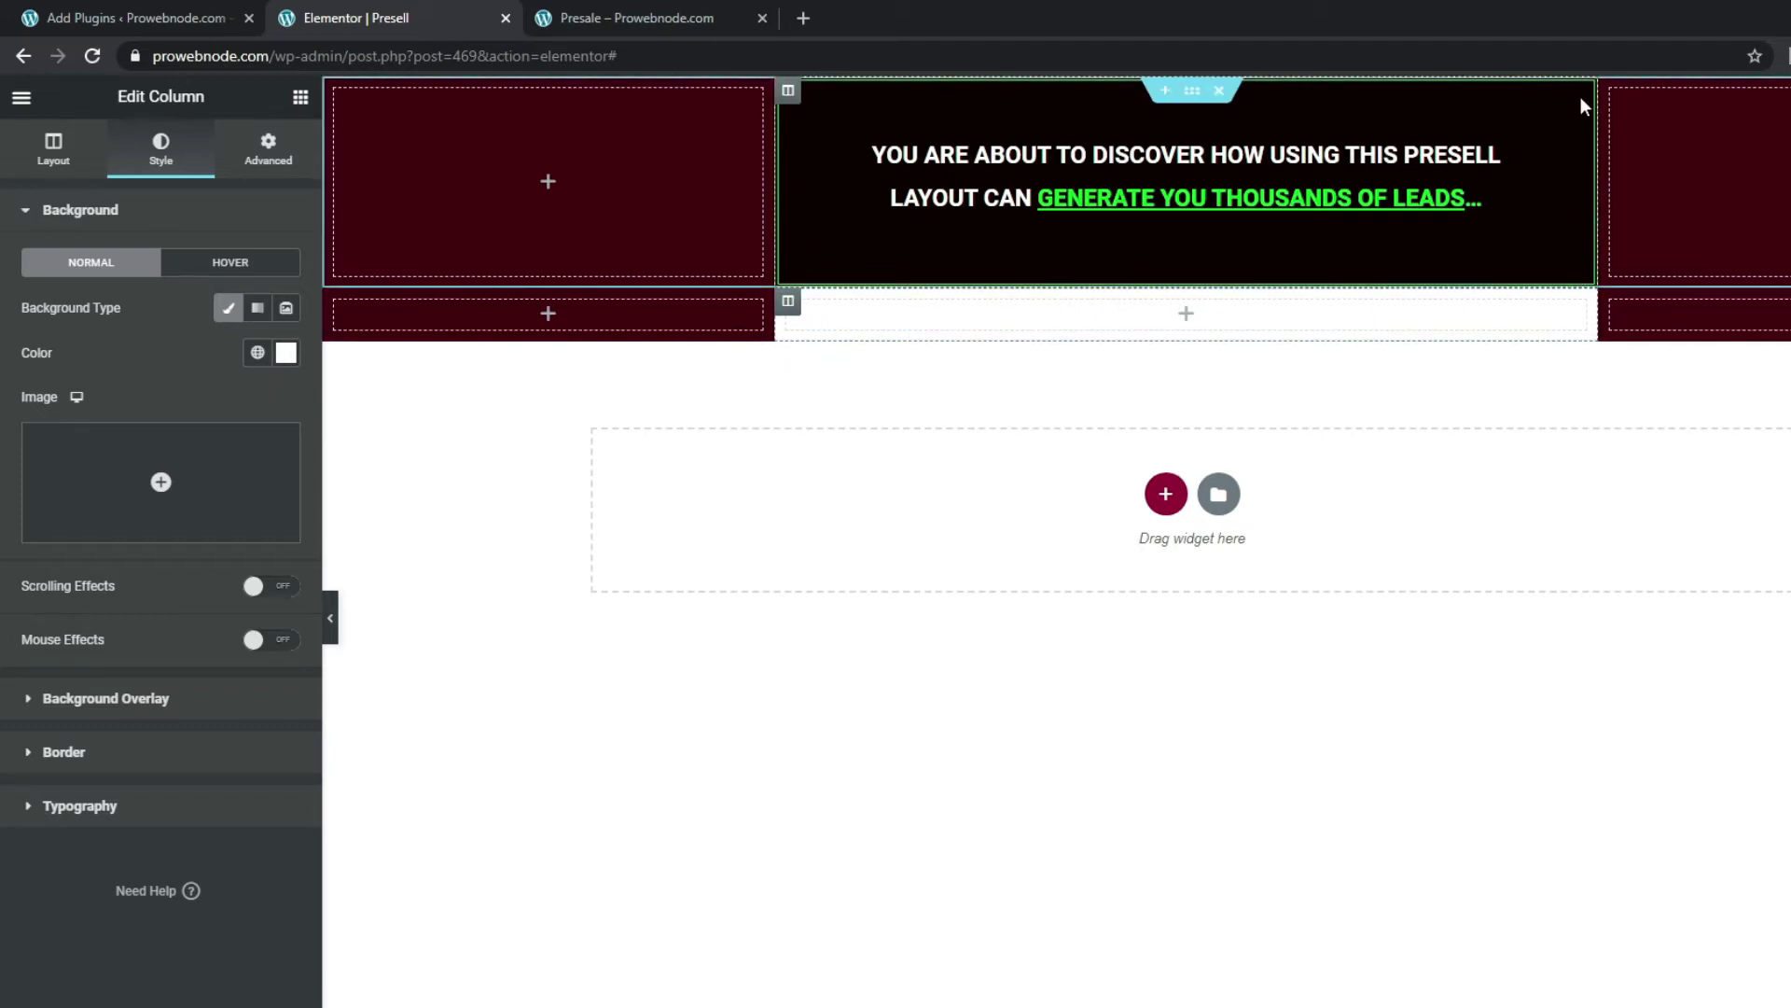
# - Remove the border from the duplicated section's middle column by setting its border type to None
pyautogui.click(812, 348)
pyautogui.click(788, 302)
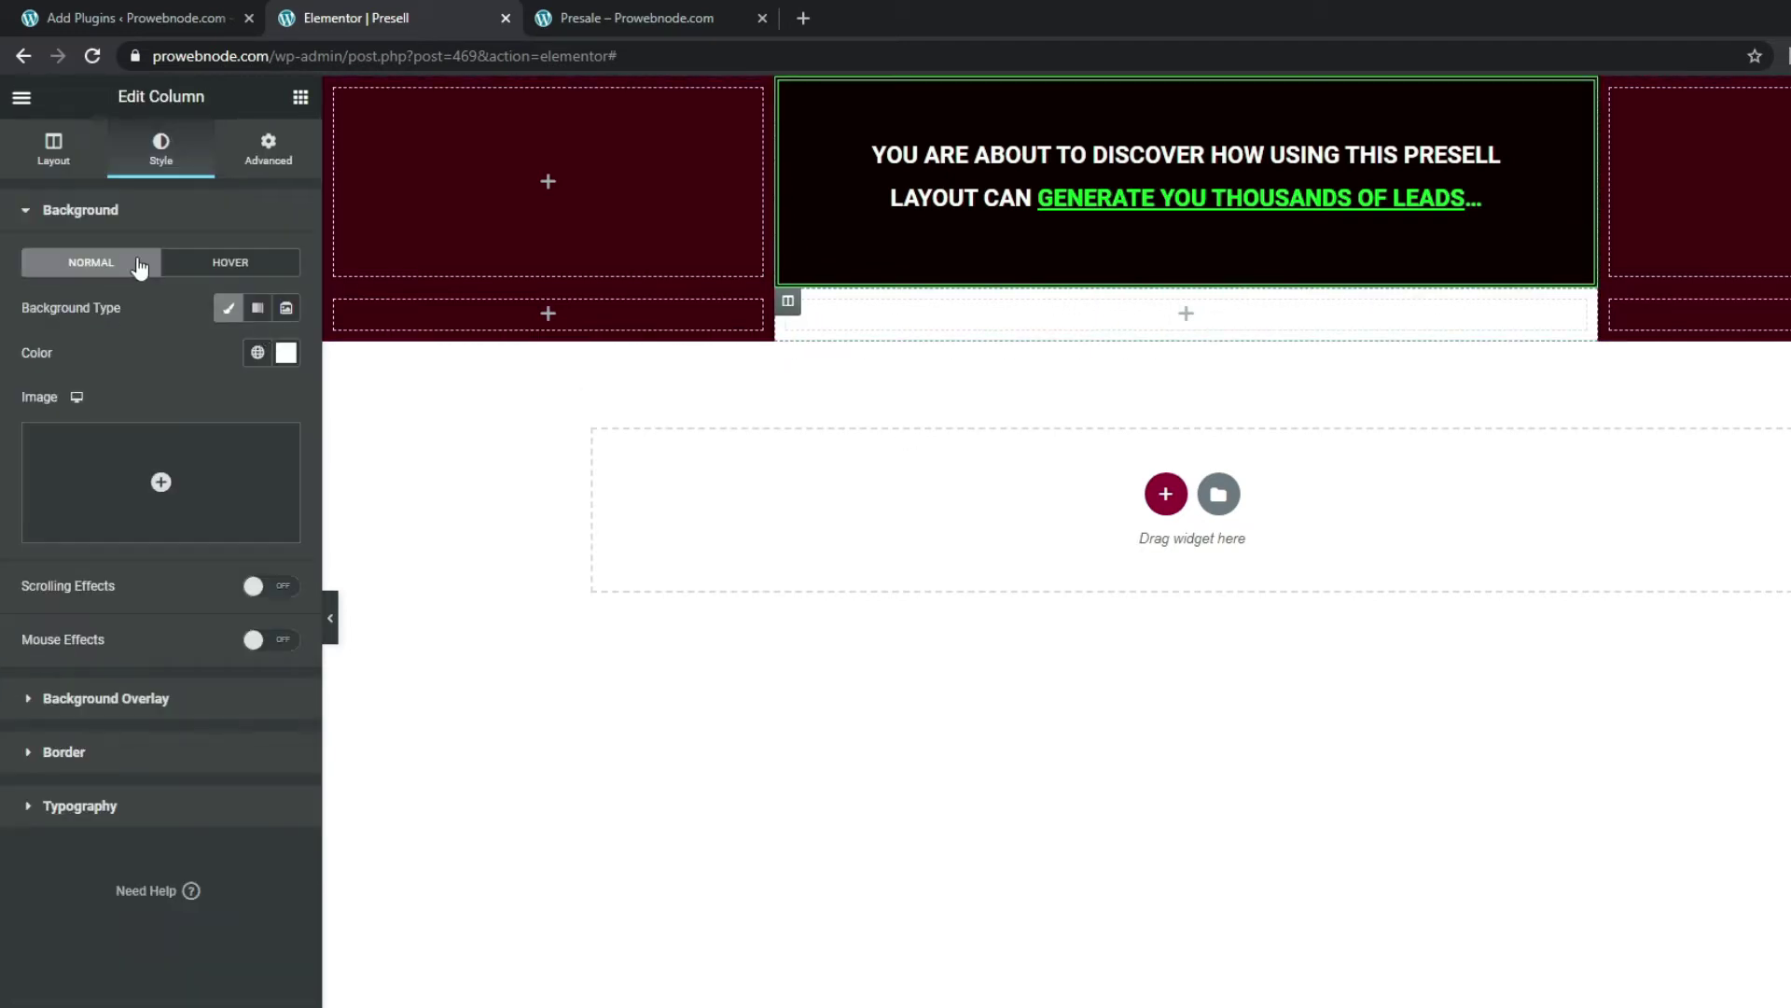
pyautogui.click(74, 761)
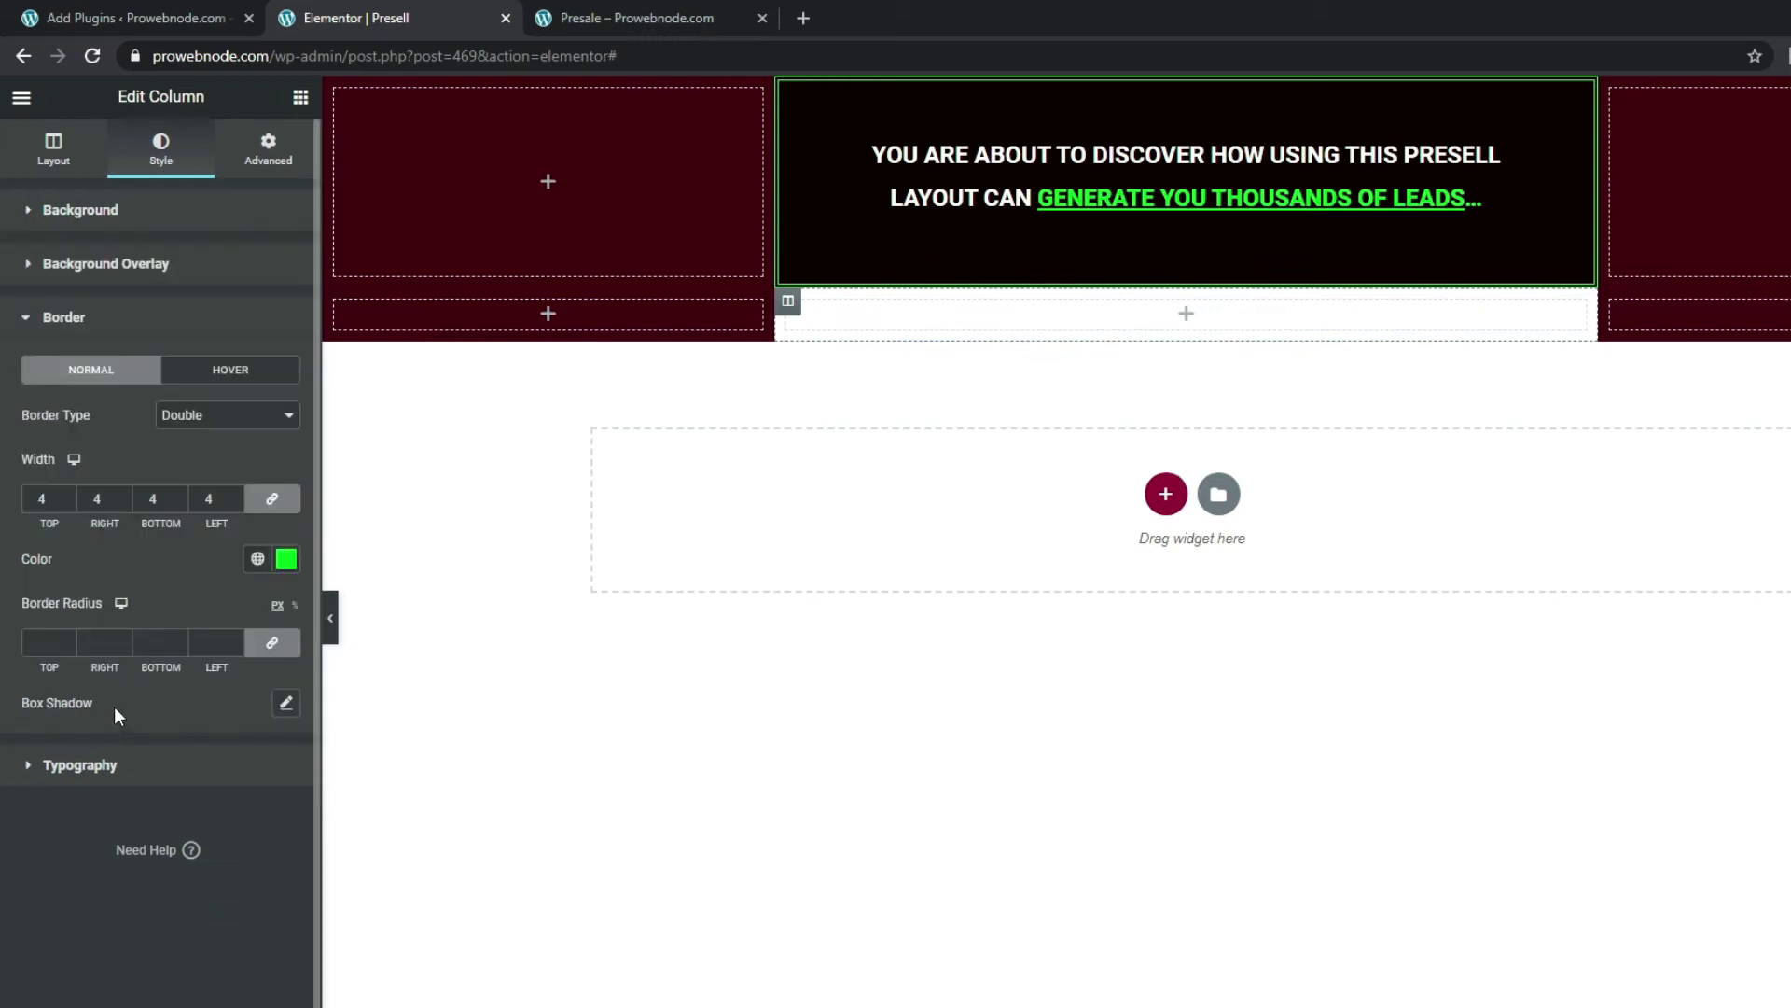
pyautogui.click(181, 411)
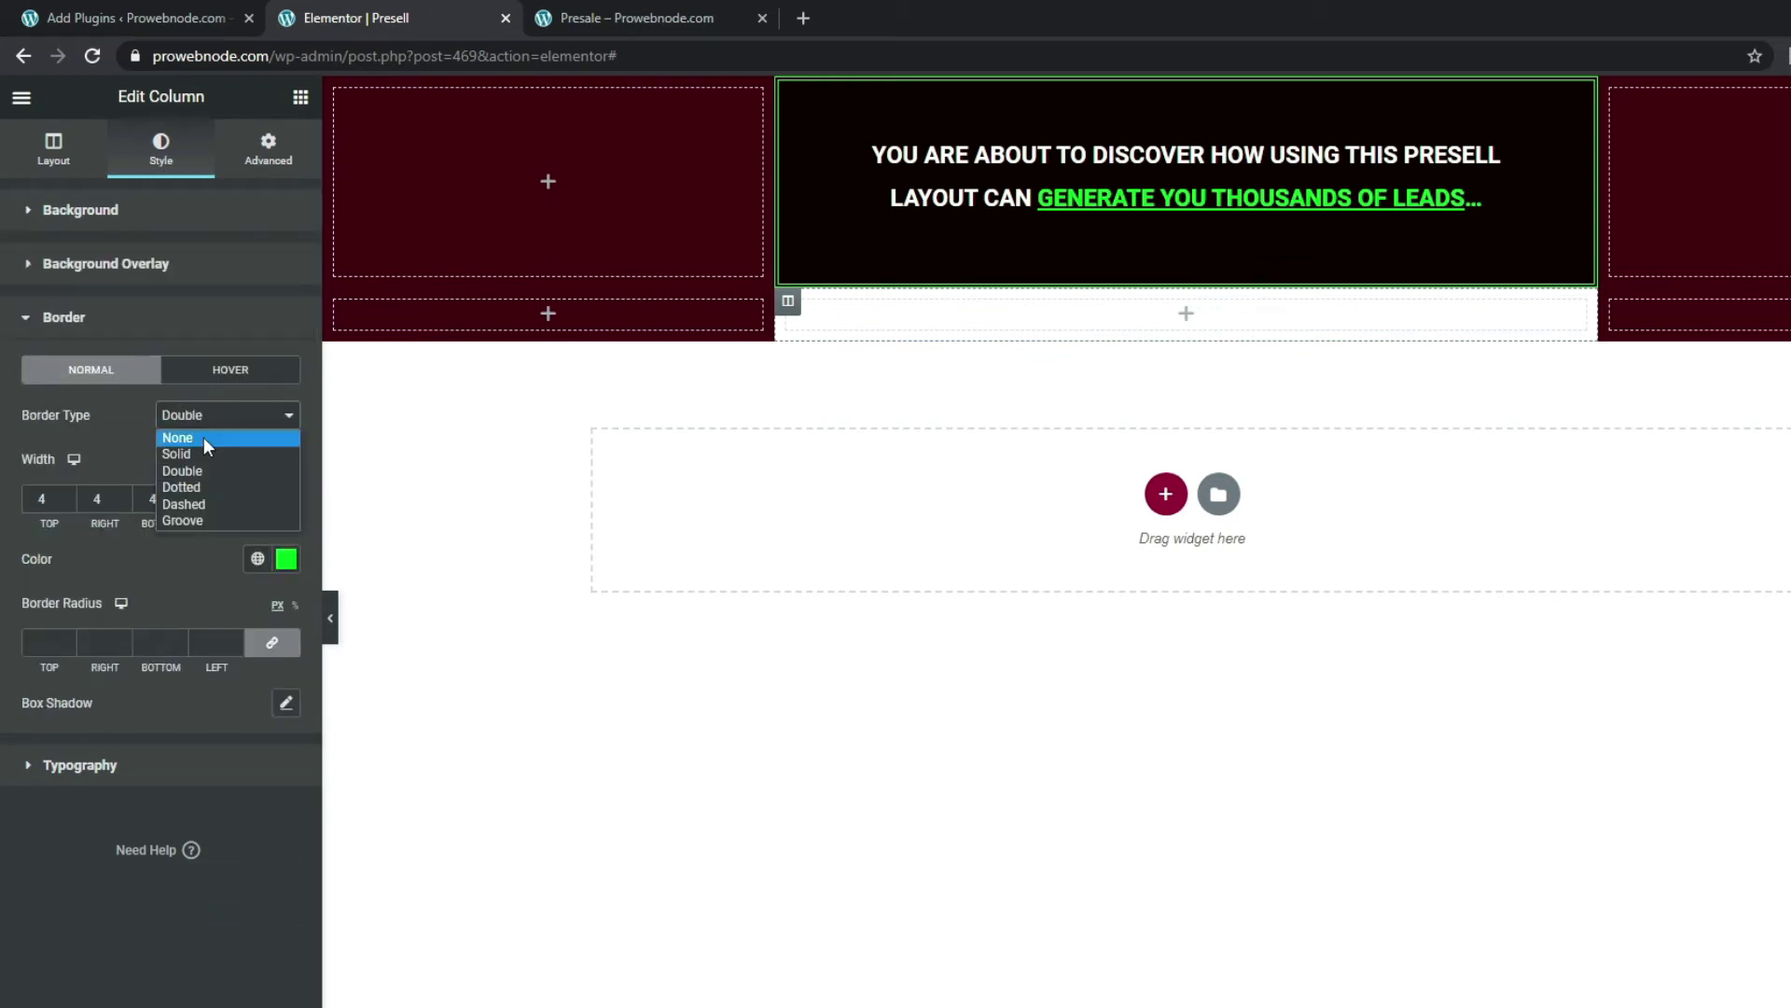
pyautogui.click(207, 445)
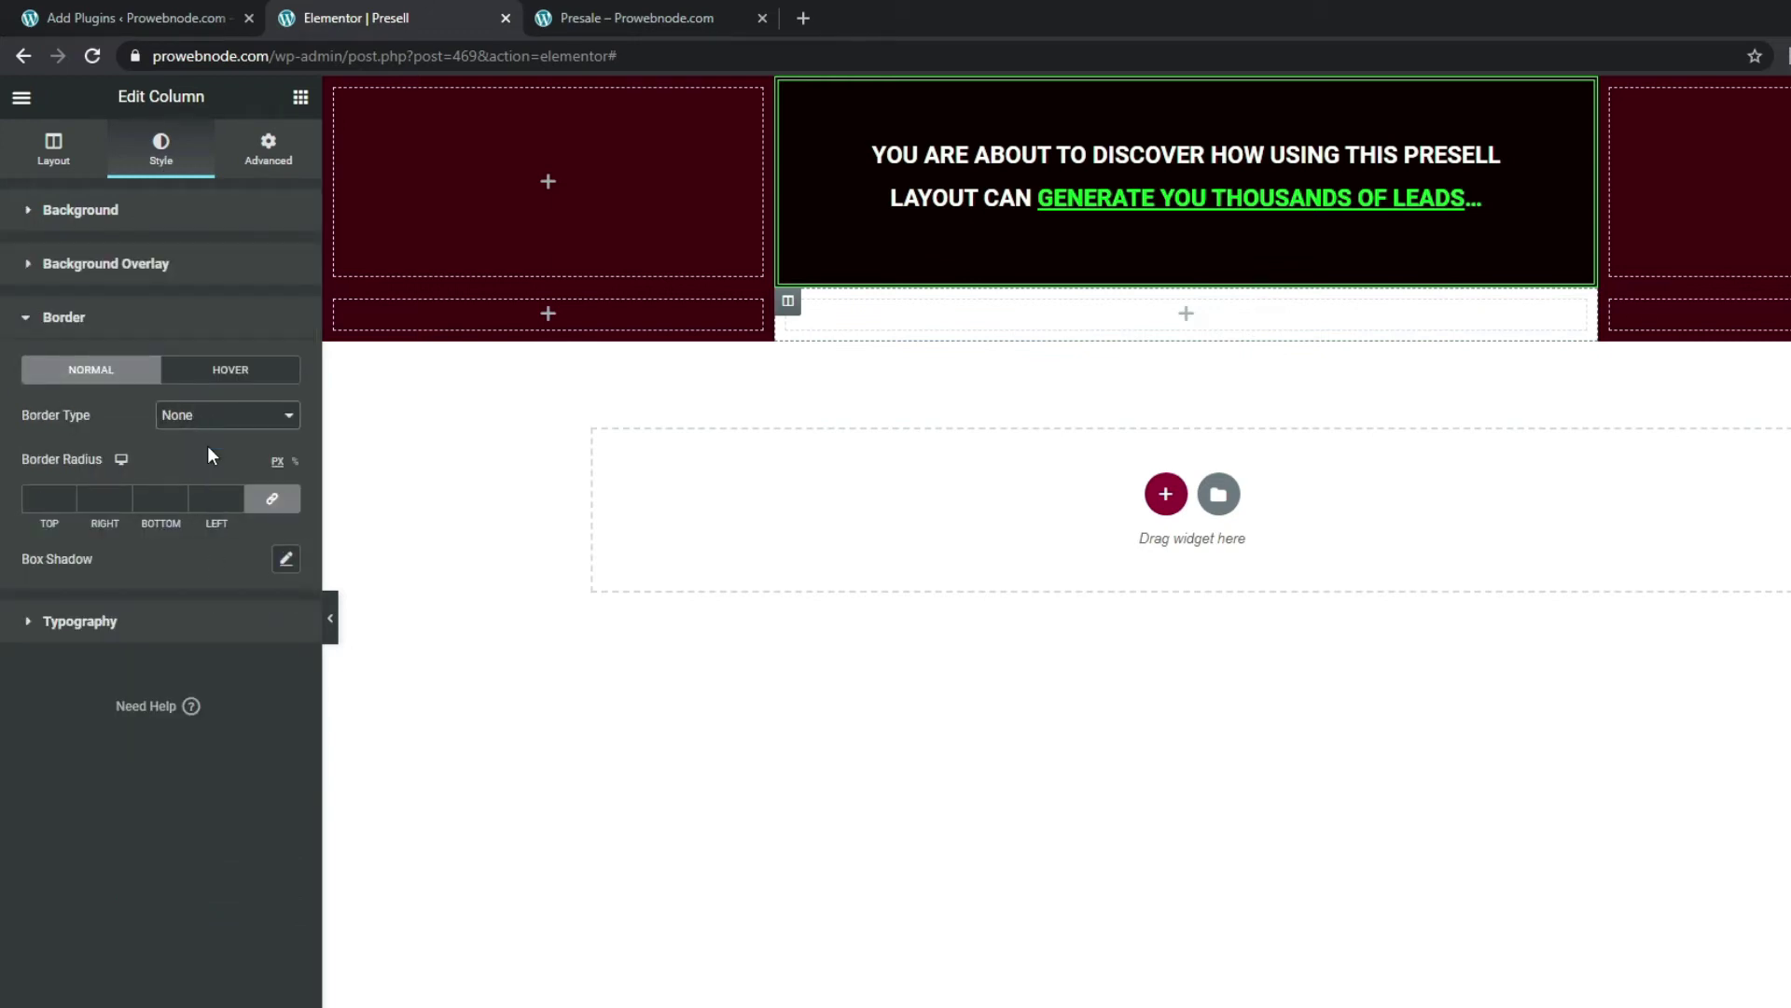
# - Add a Video widget to the white middle column and replace its link with the video URL copied from the Presale page
pyautogui.click(300, 98)
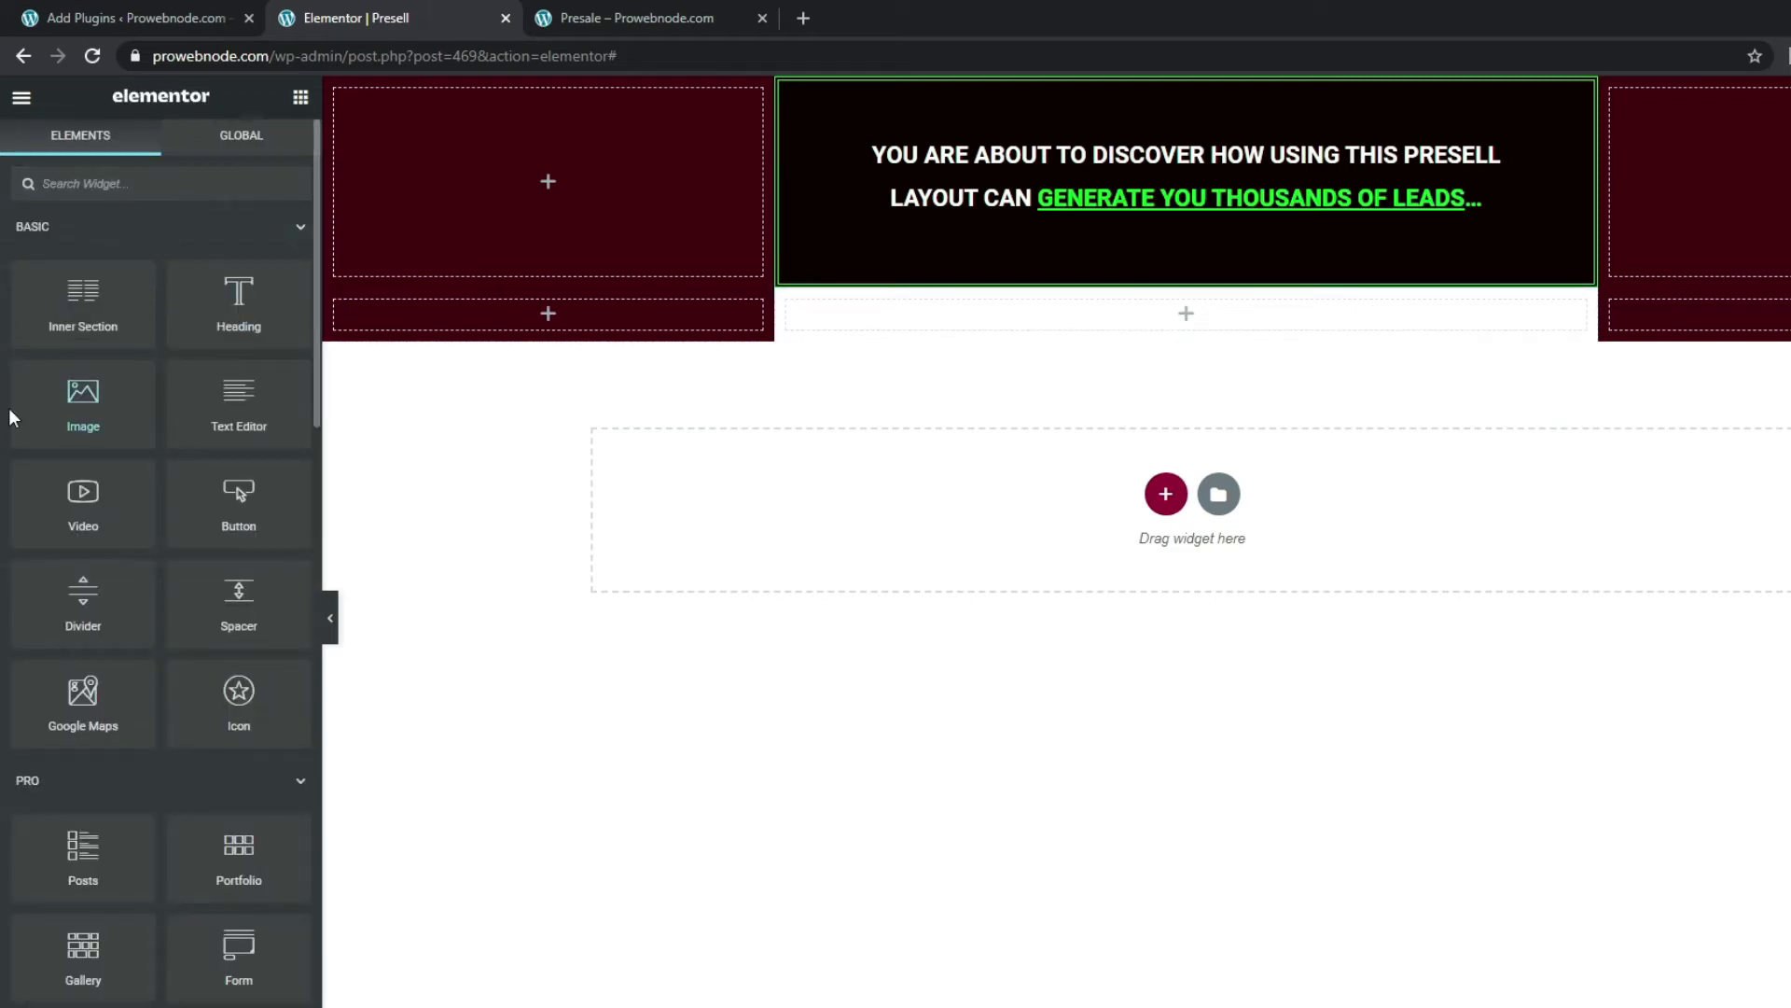
pyautogui.moveTo(83, 496); pyautogui.dragTo(1178, 317)
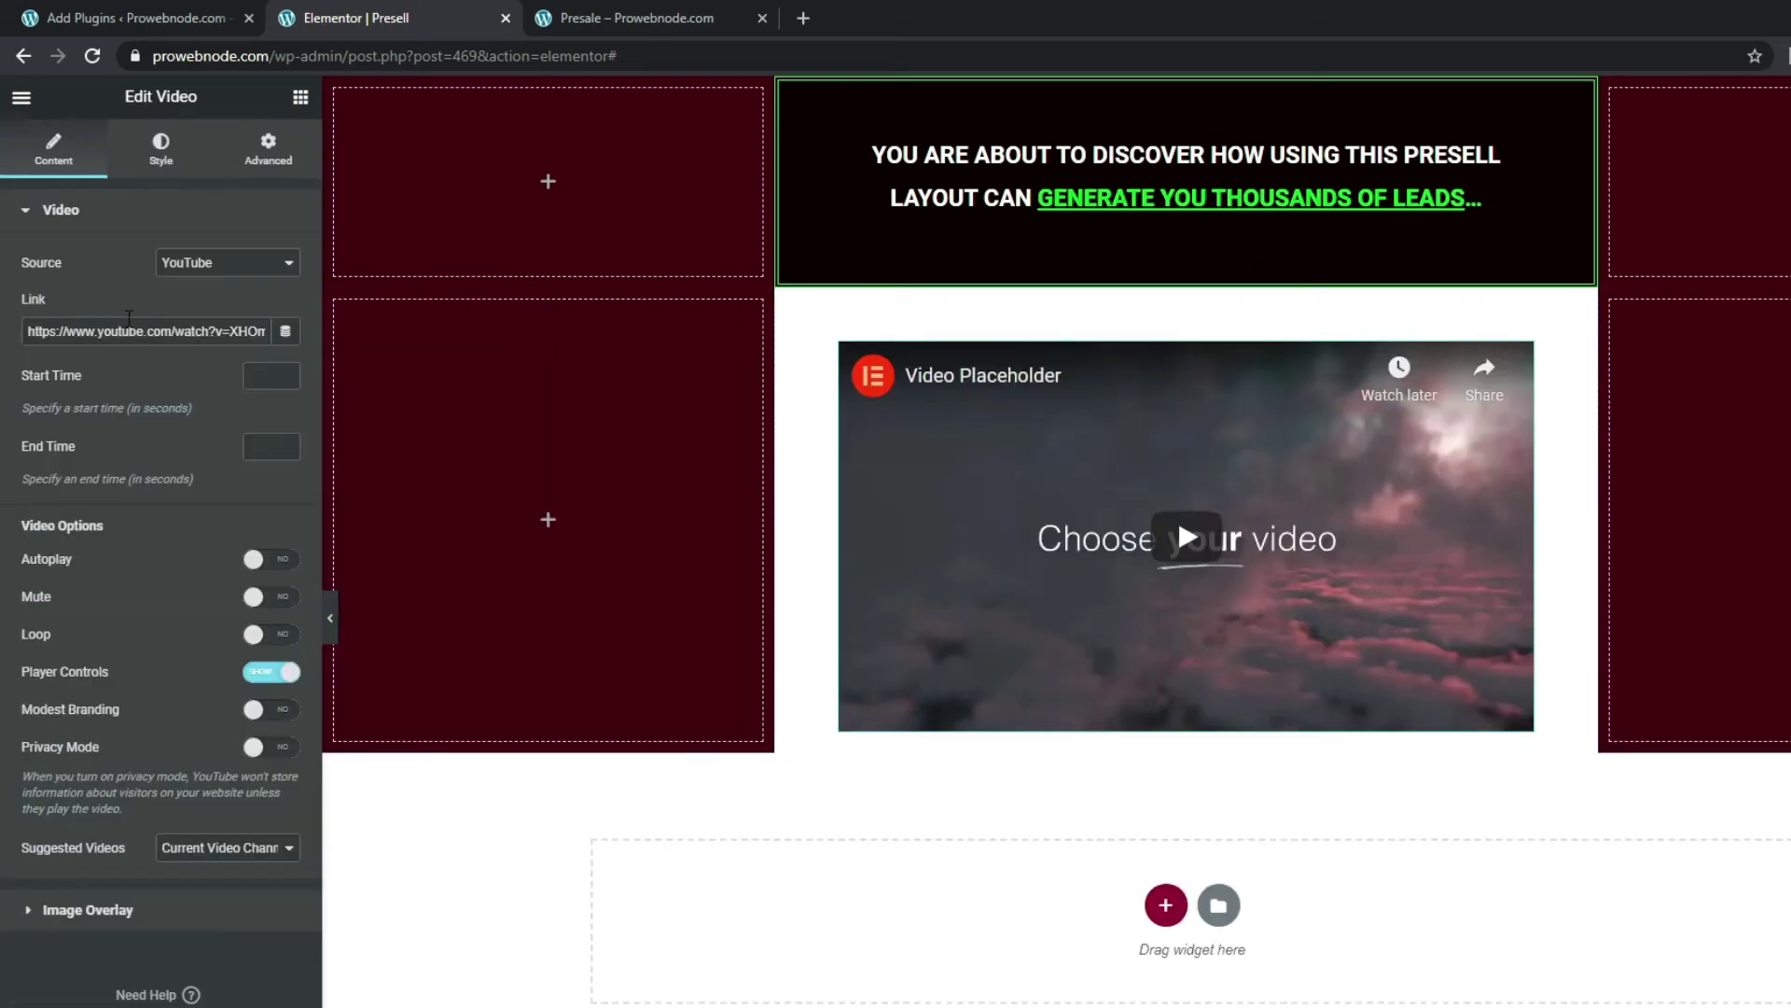
pyautogui.click(658, 18)
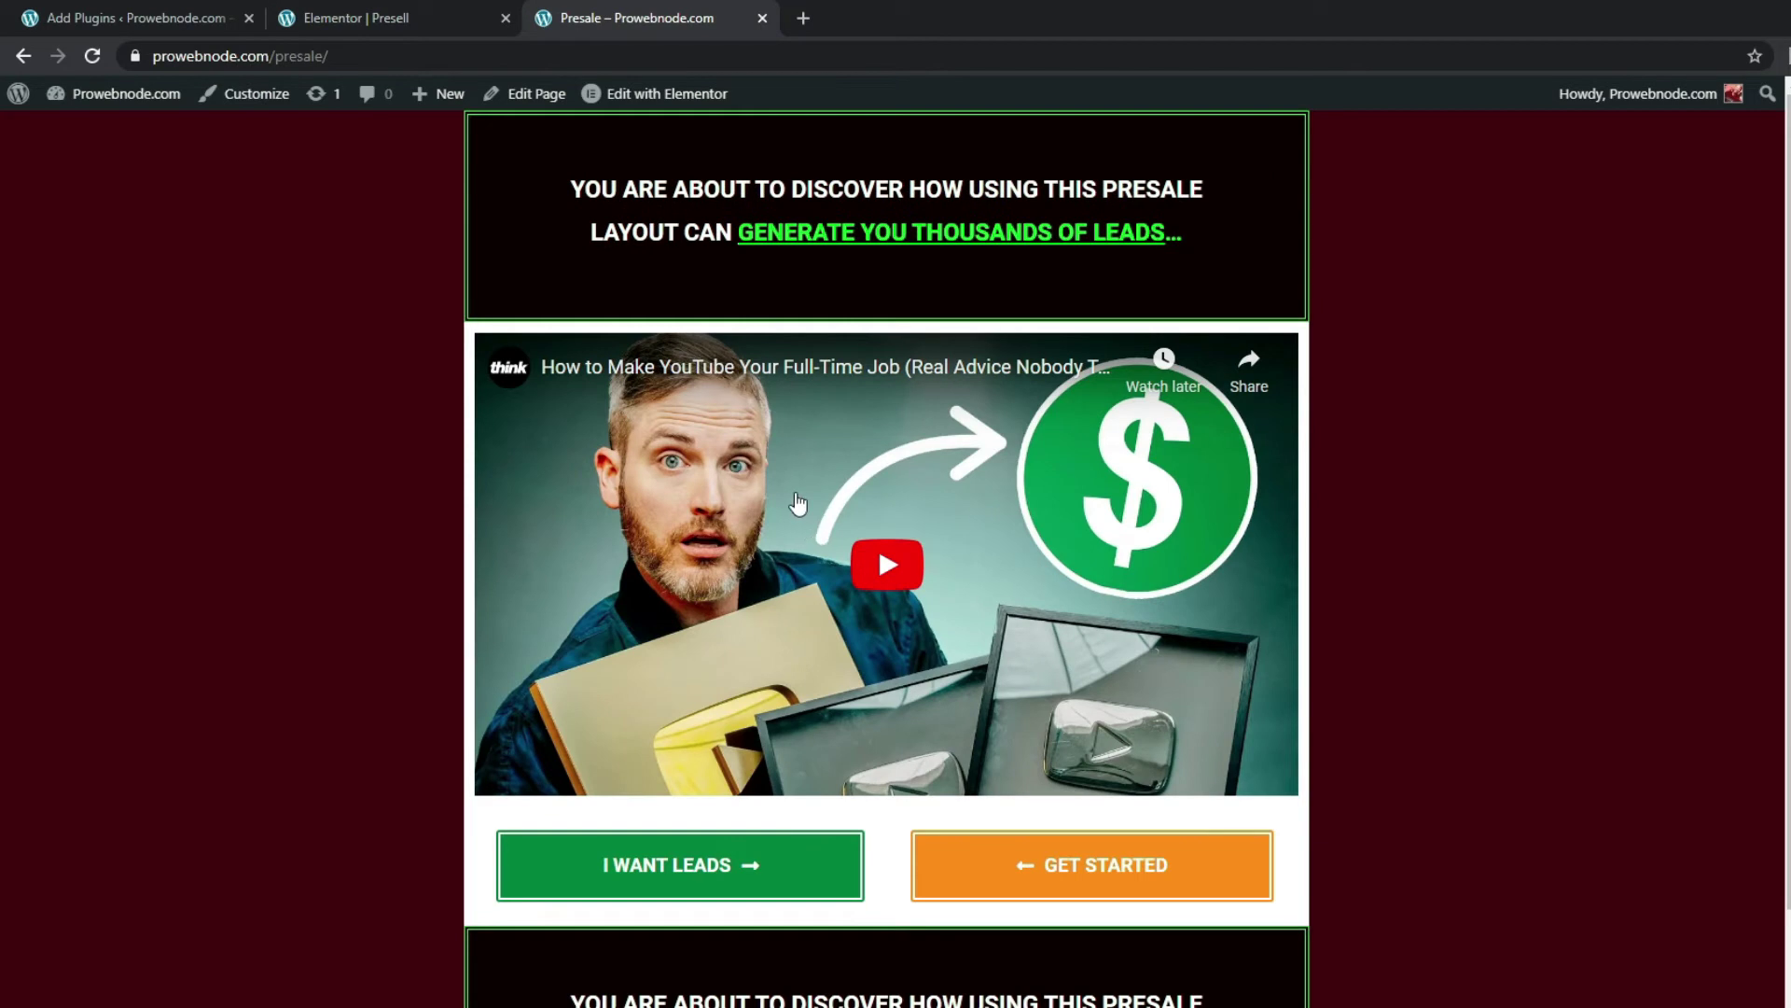
pyautogui.rightClick(797, 503)
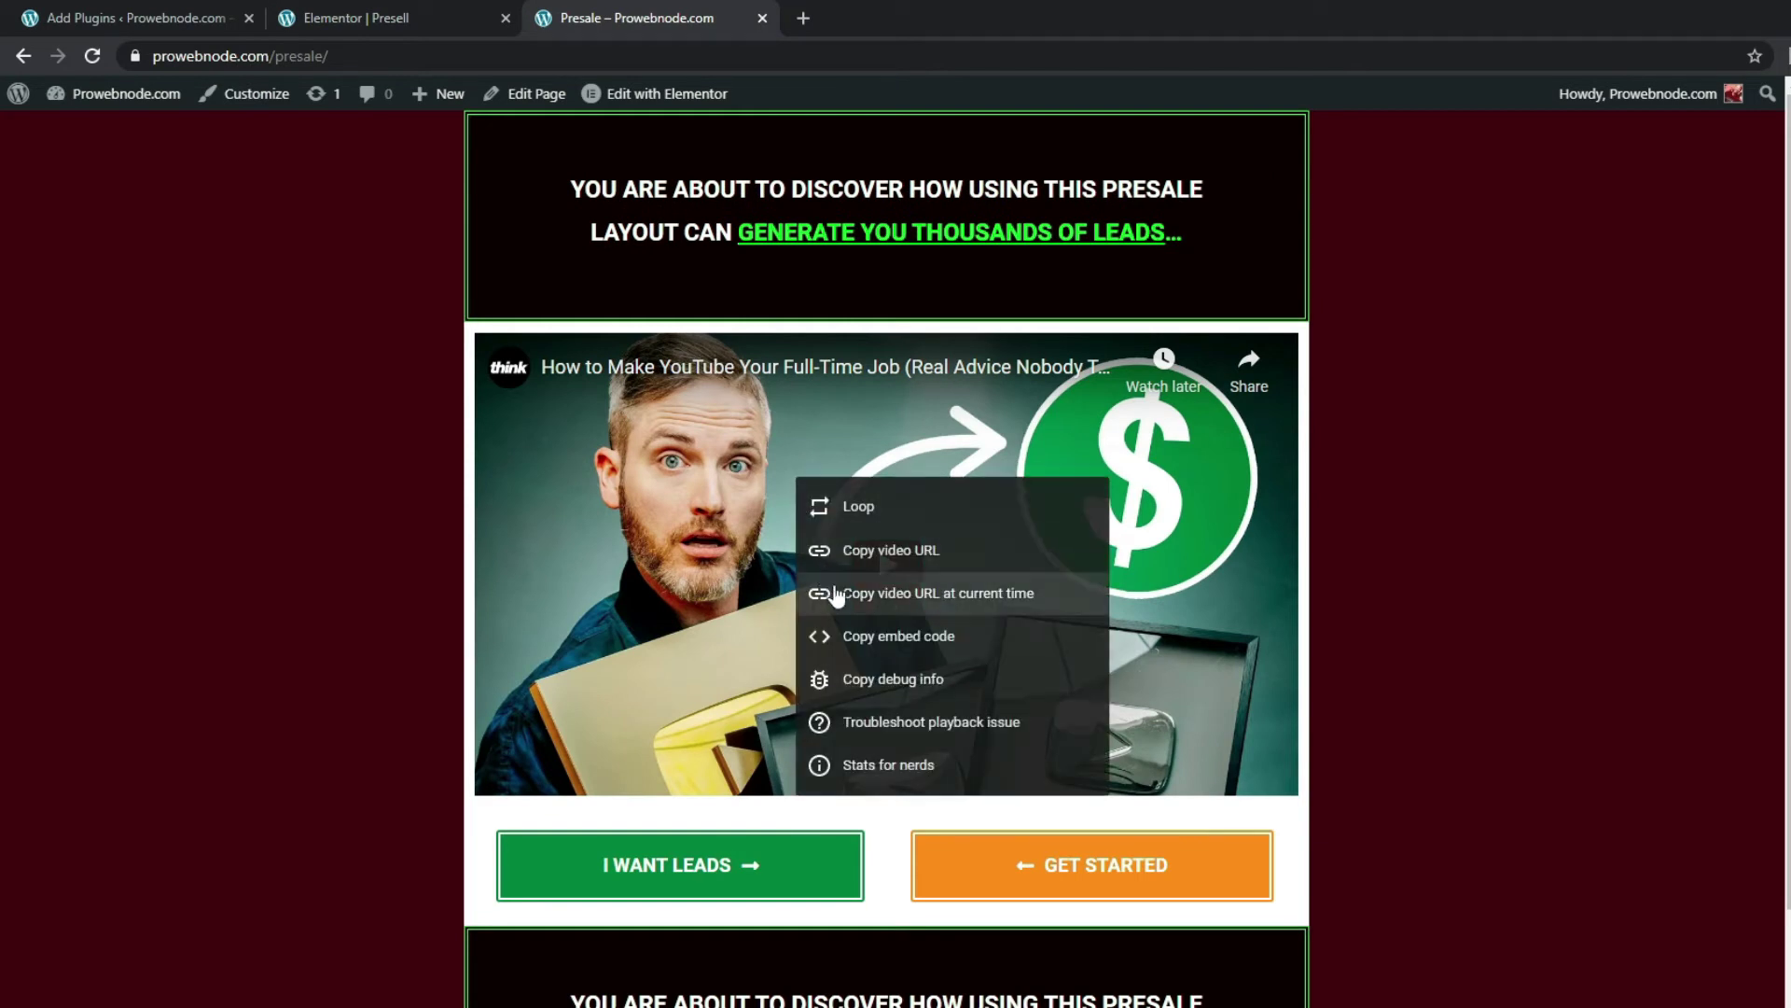
pyautogui.click(917, 553)
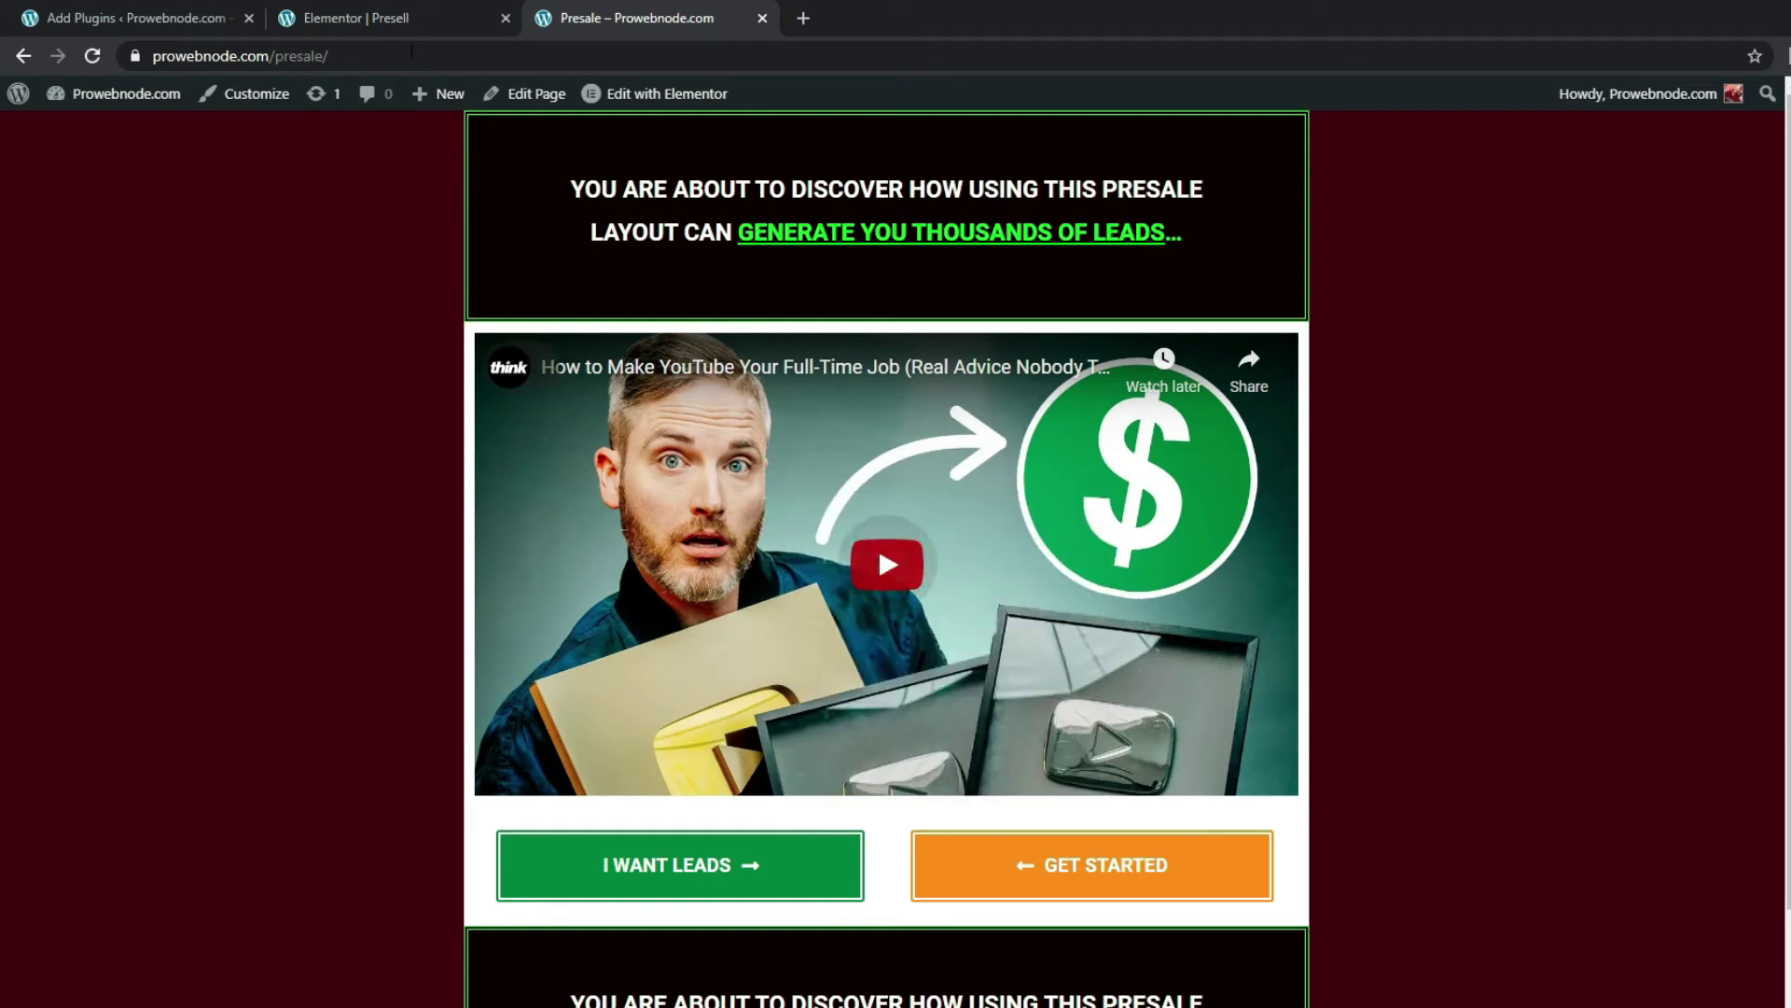
pyautogui.click(356, 18)
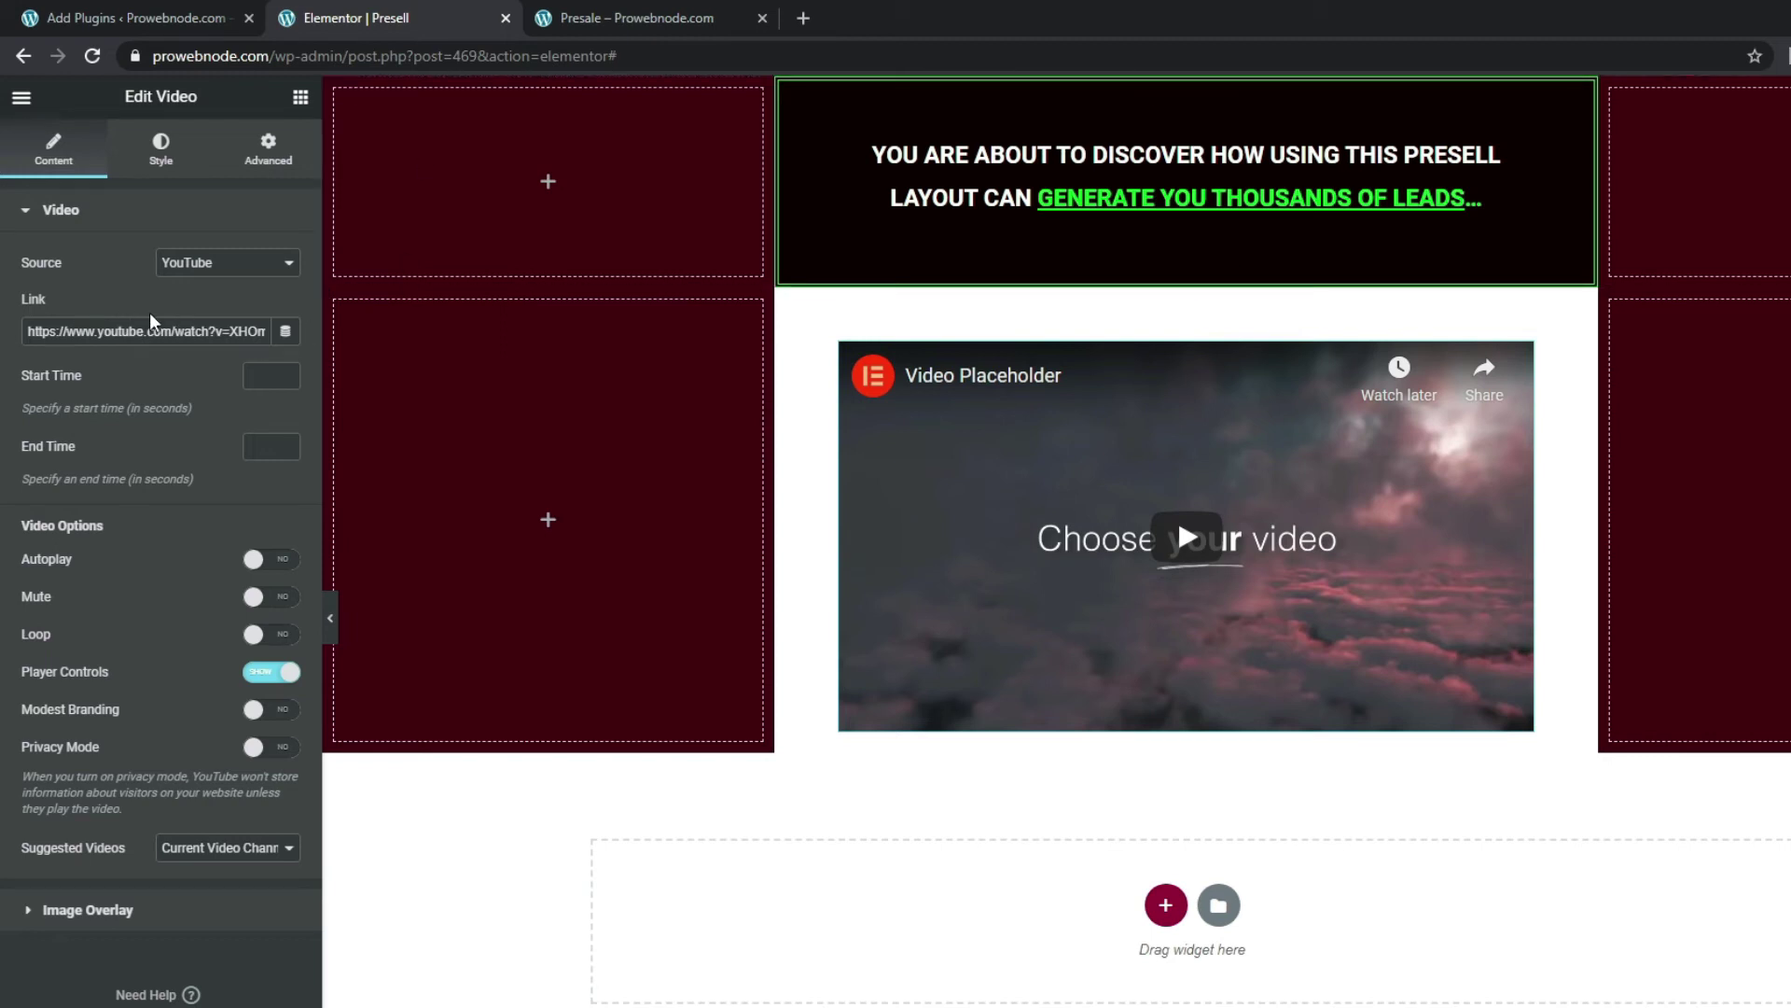
pyautogui.click(82, 333)
pyautogui.doubleClick(82, 333)
pyautogui.tripleClick(82, 333)
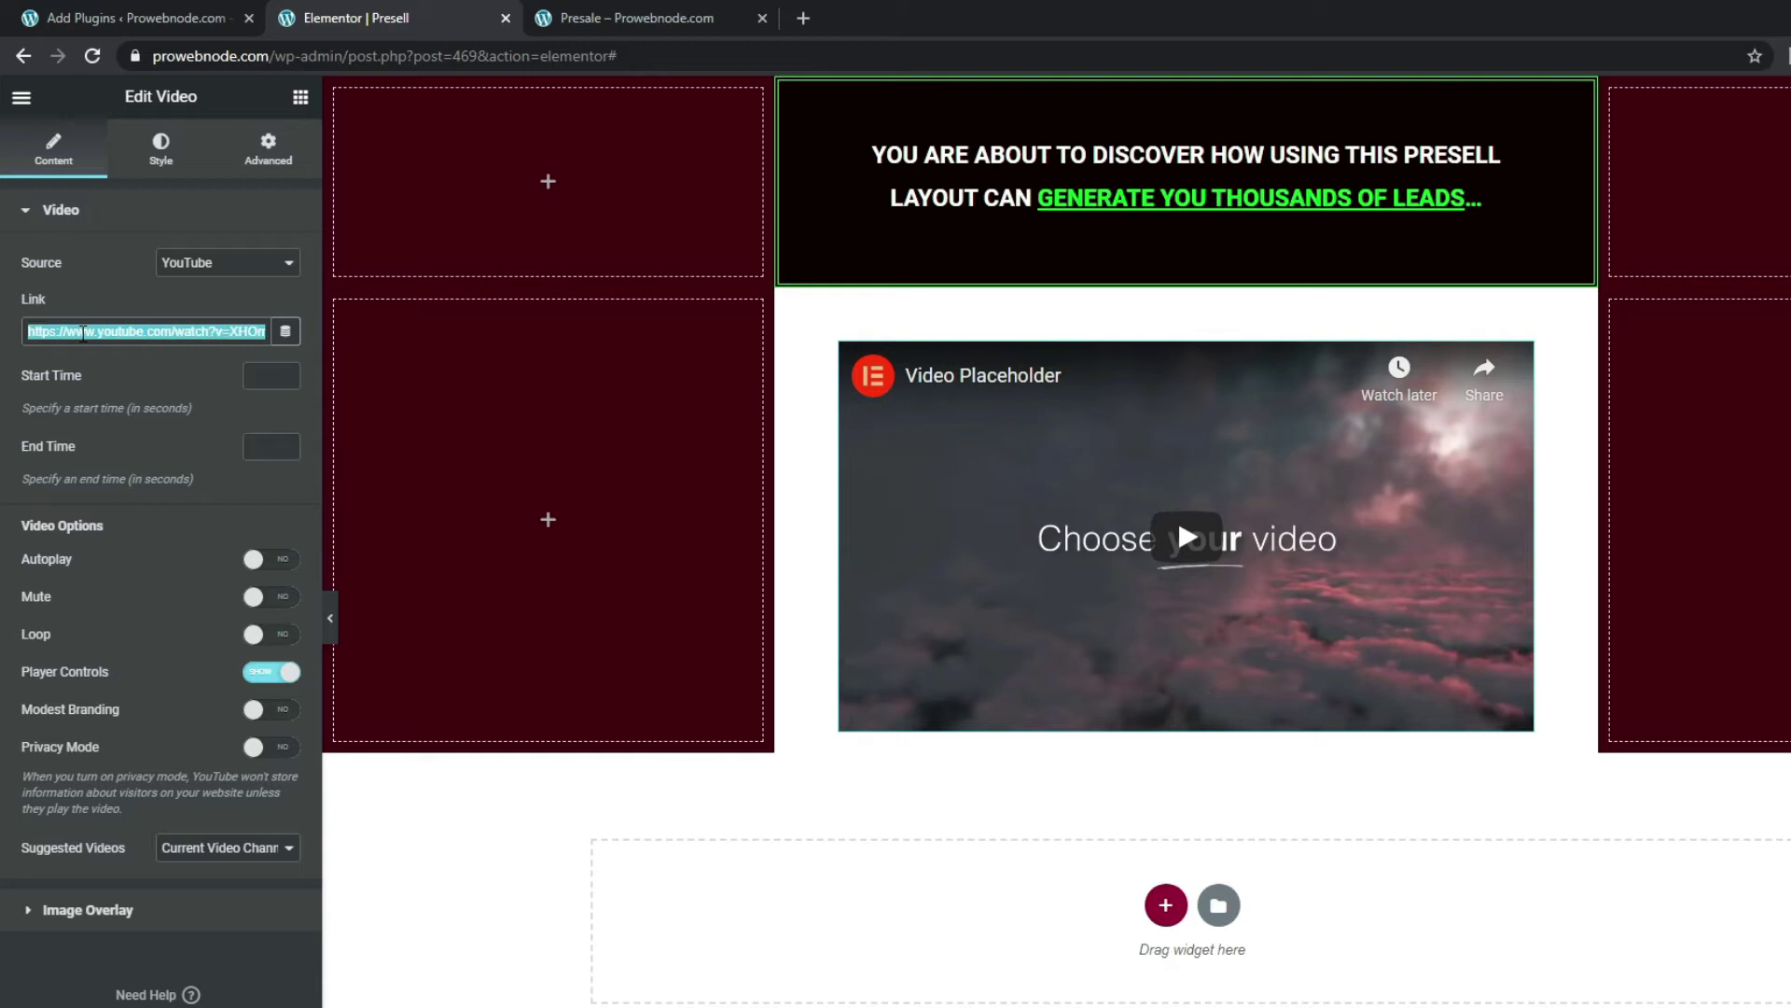
pyautogui.rightClick(81, 333)
pyautogui.click(136, 439)
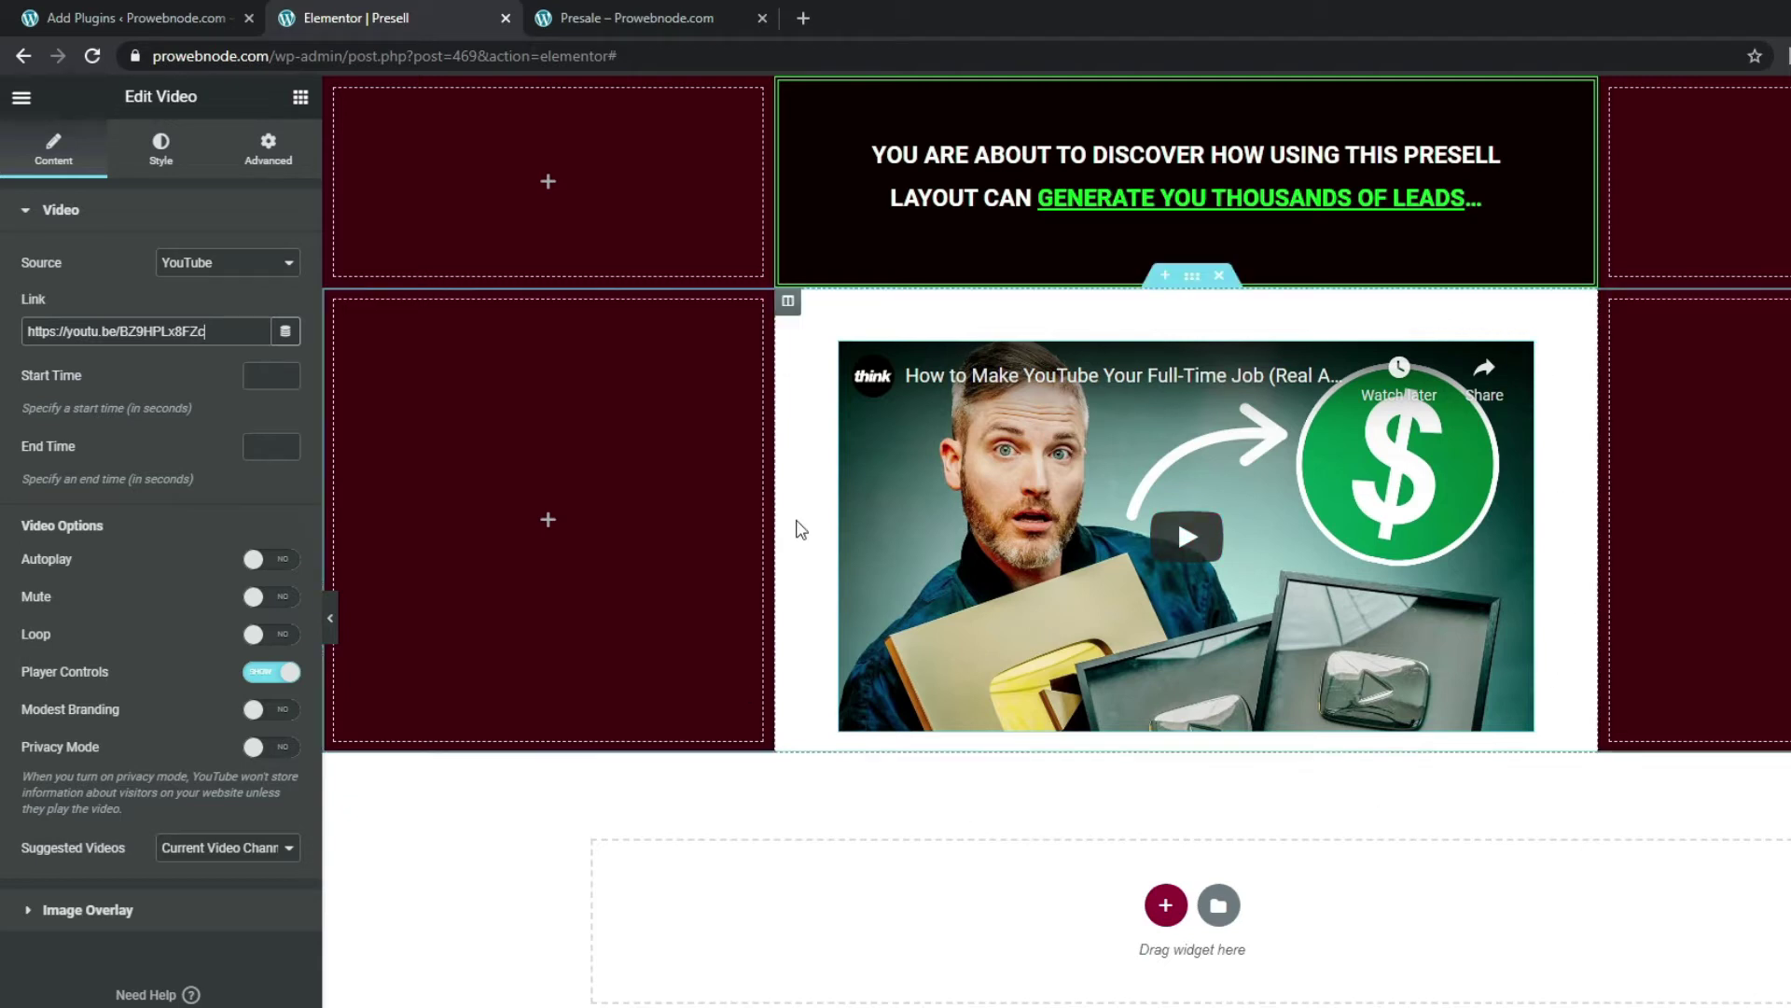
# - Link the video column's padding values, set them to 10 on all sides, and update the page
pyautogui.click(788, 303)
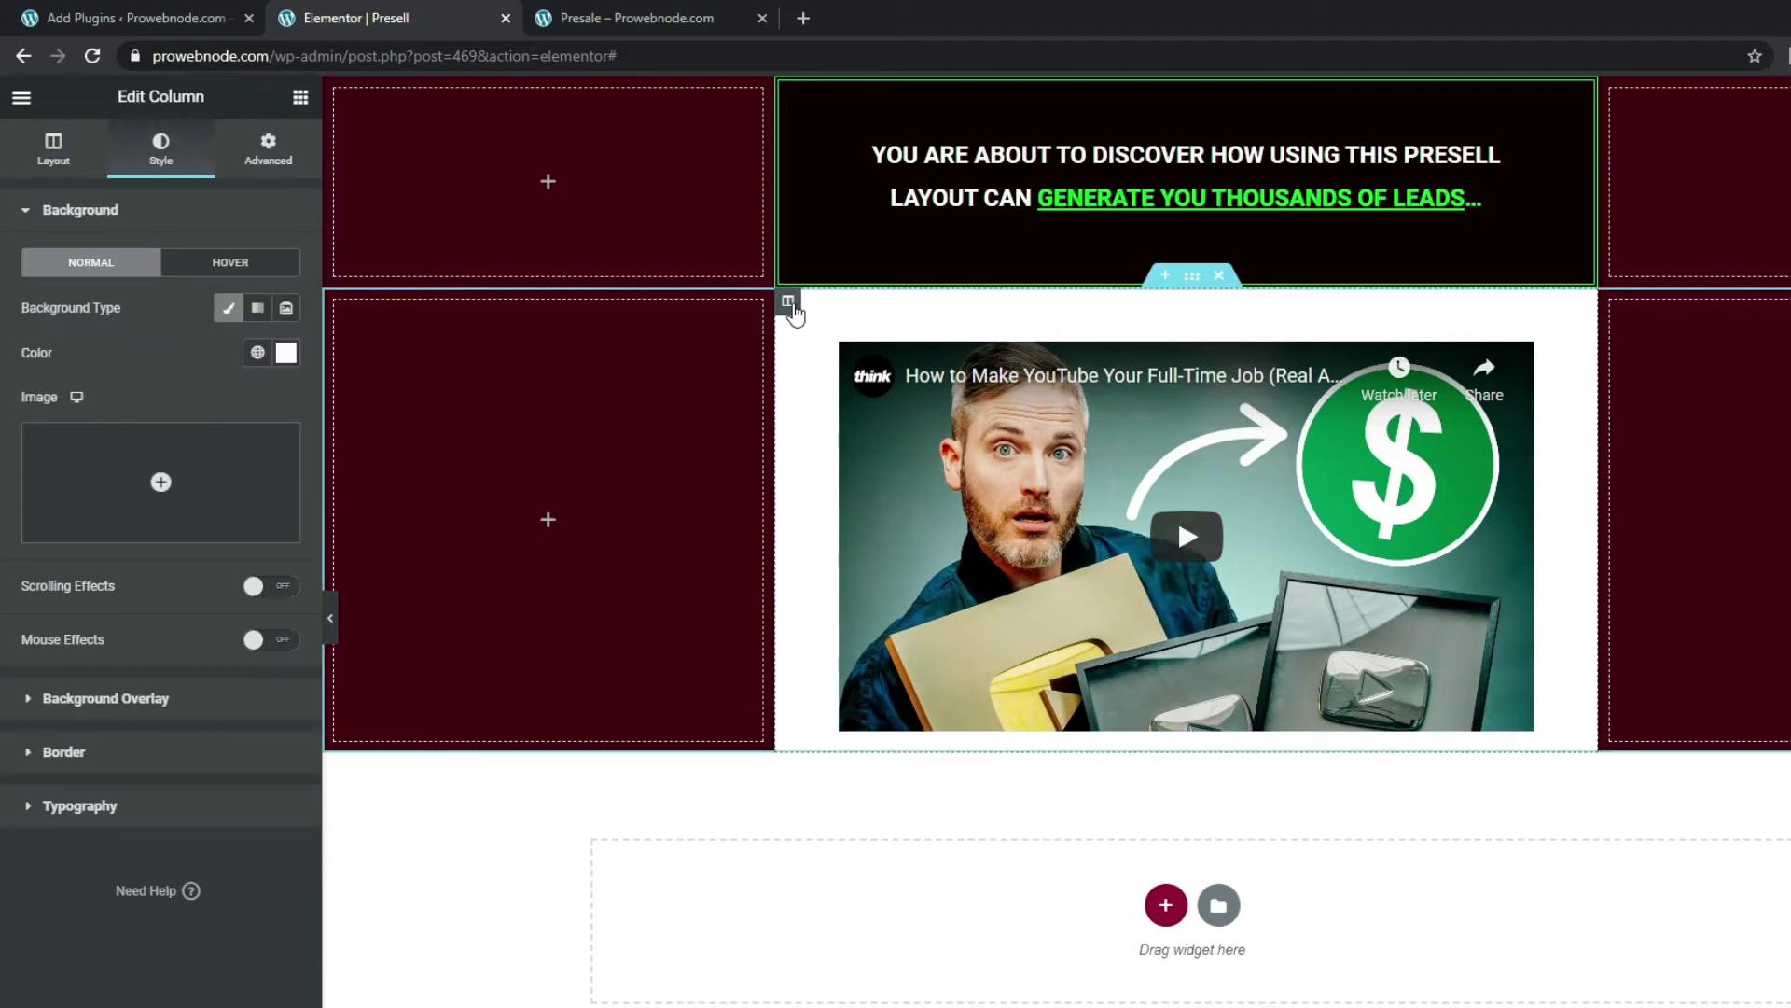
pyautogui.click(267, 149)
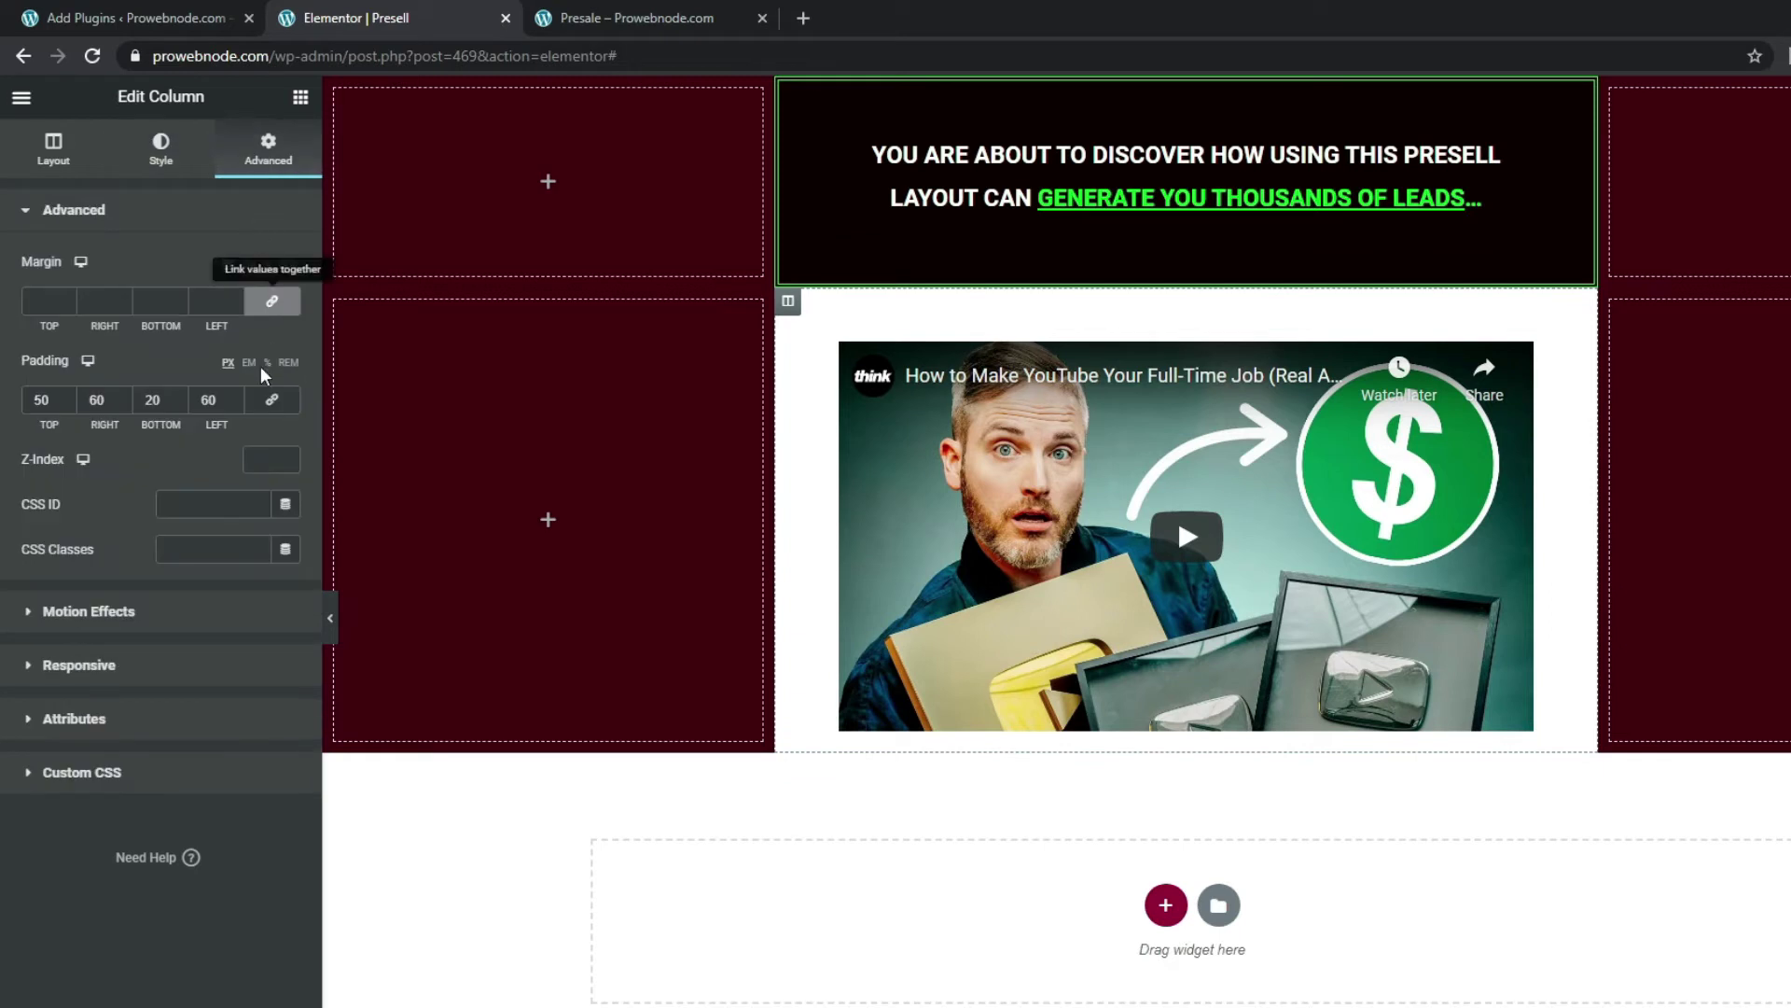
pyautogui.click(274, 401)
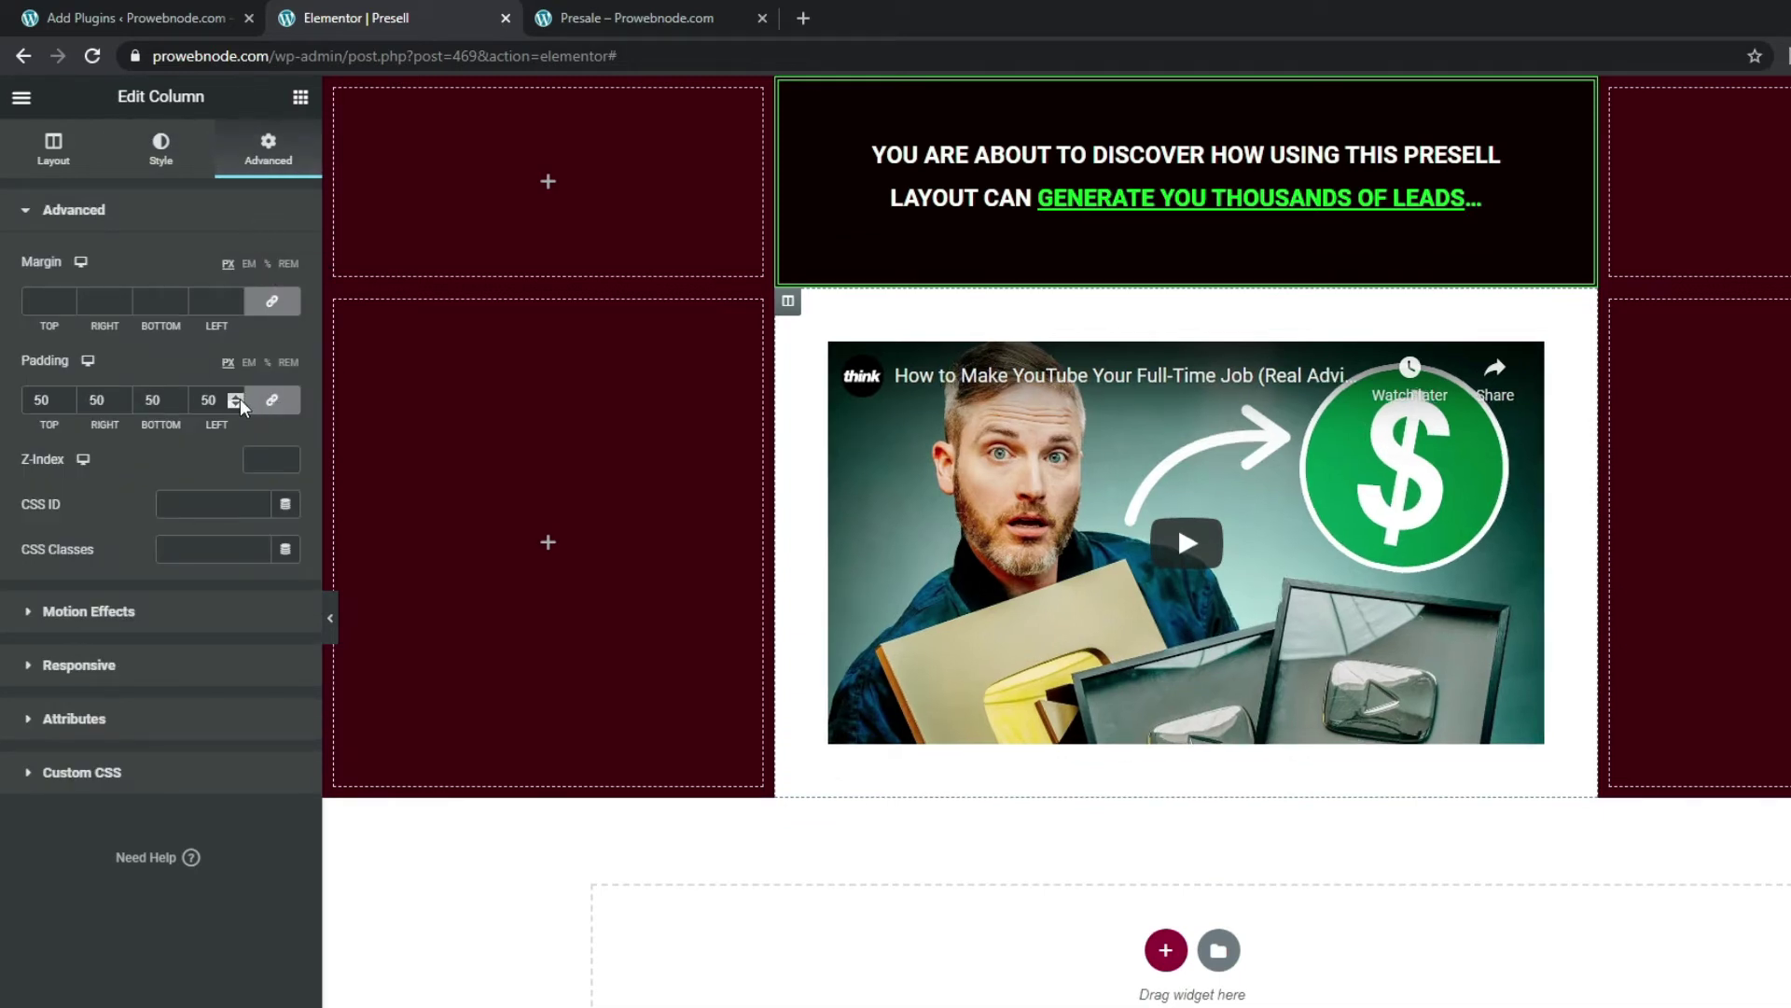
pyautogui.click(237, 407)
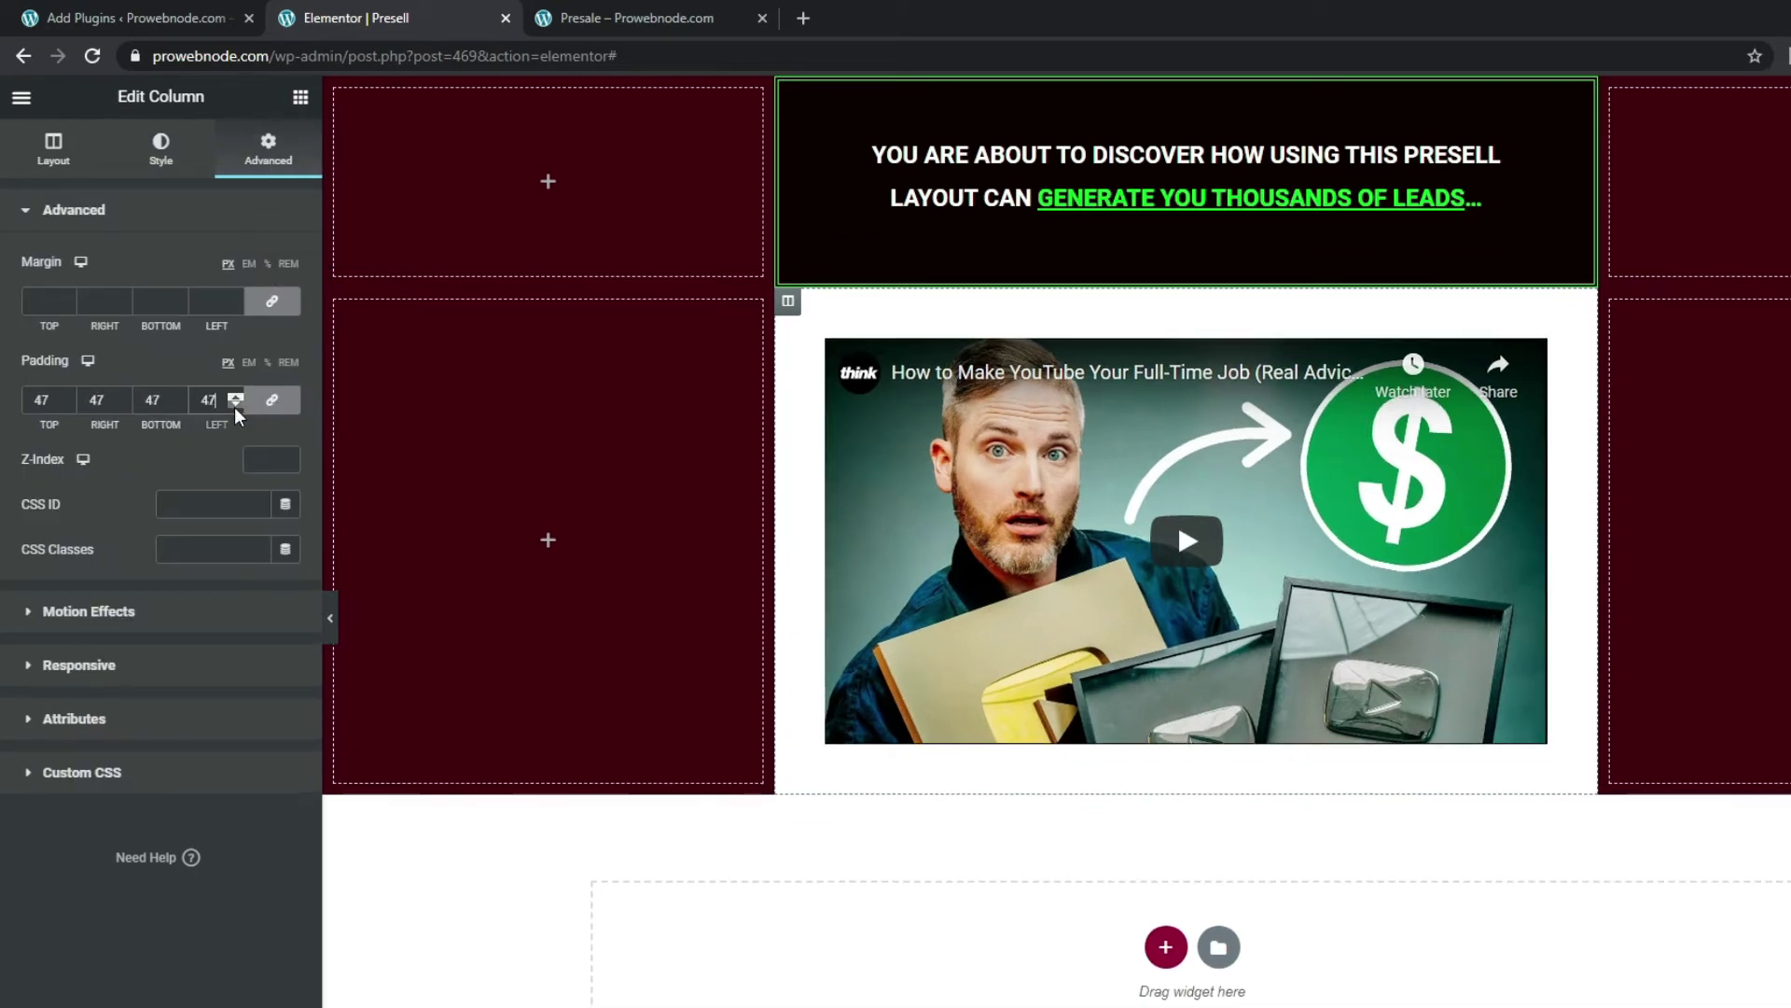
pyautogui.click(236, 407)
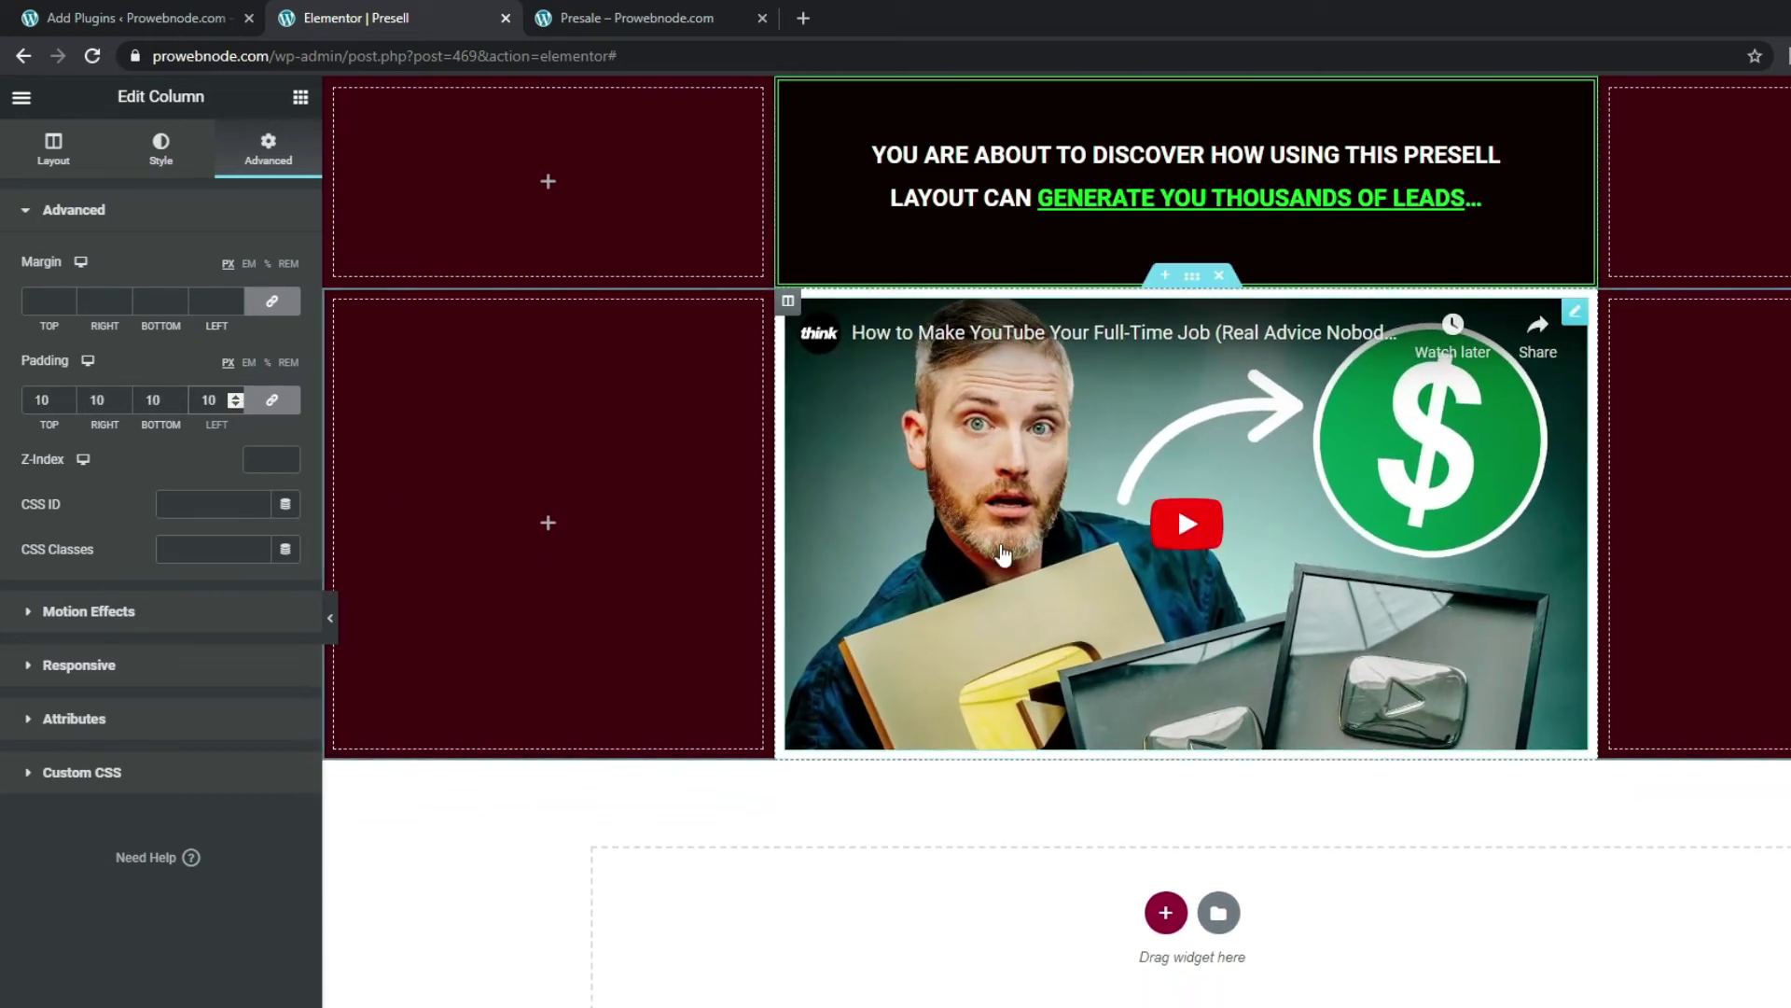
pyautogui.click(209, 987)
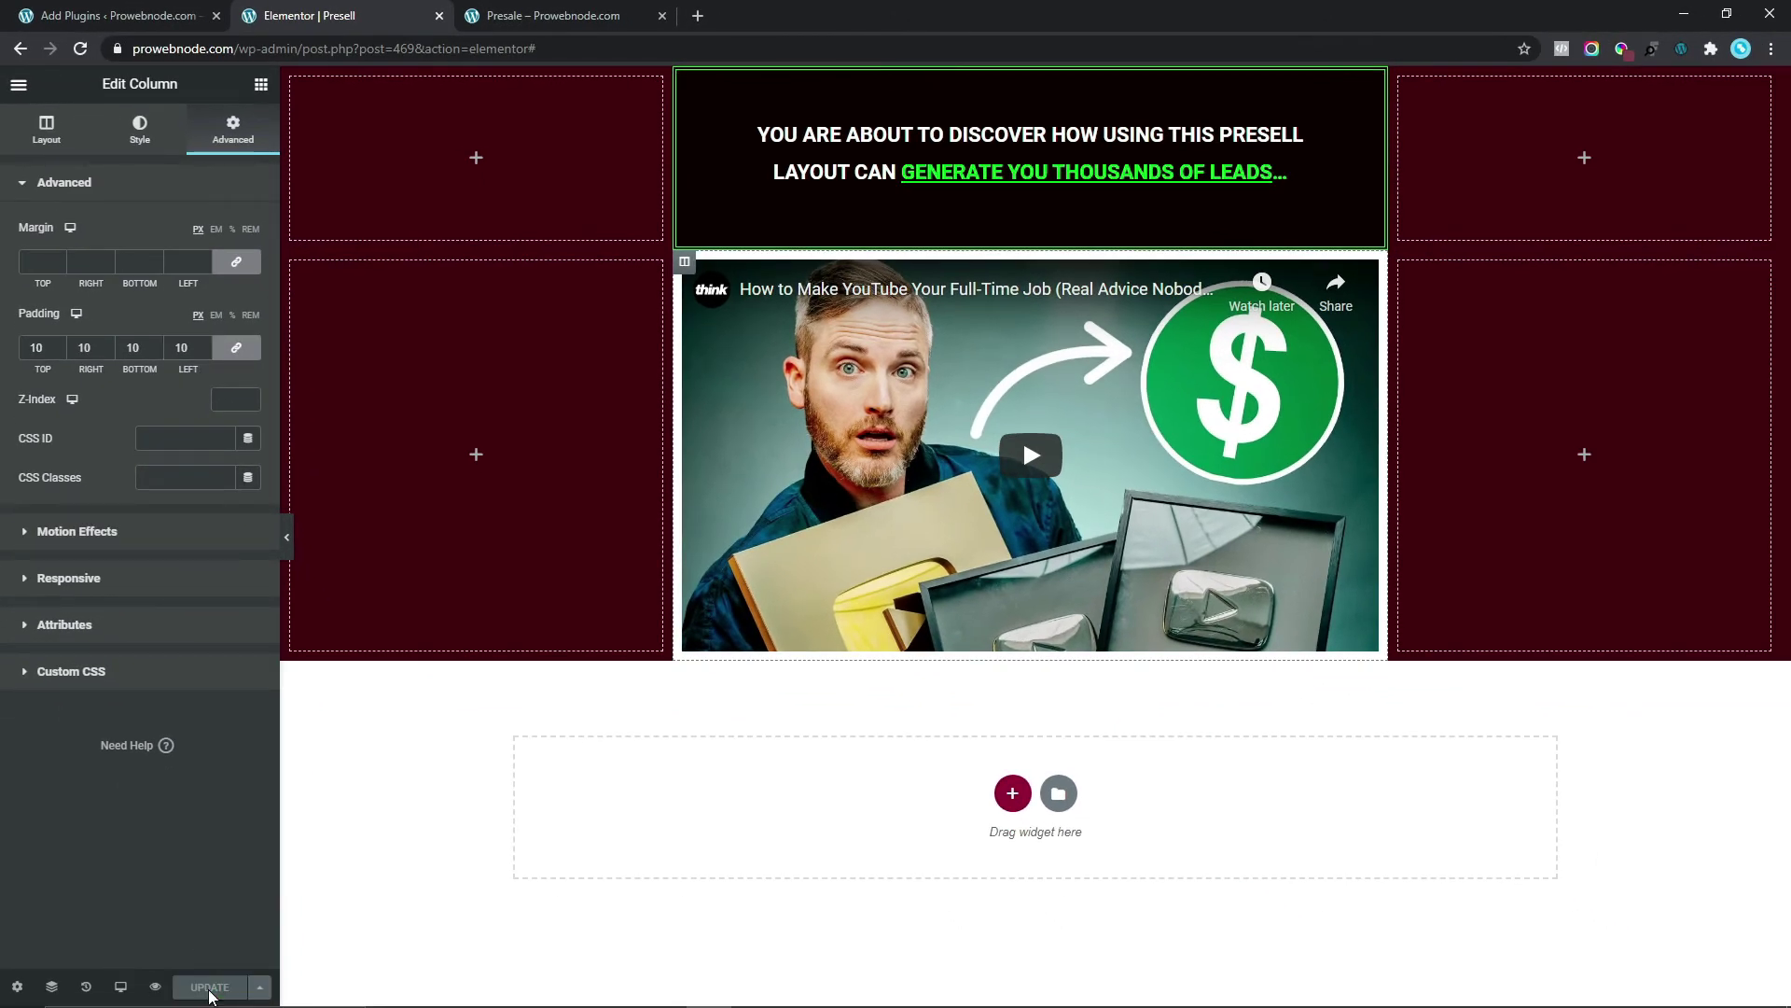
# - Check the layout on the Presale reference page and add an Inner Section directly below the video in the middle column
pyautogui.click(258, 87)
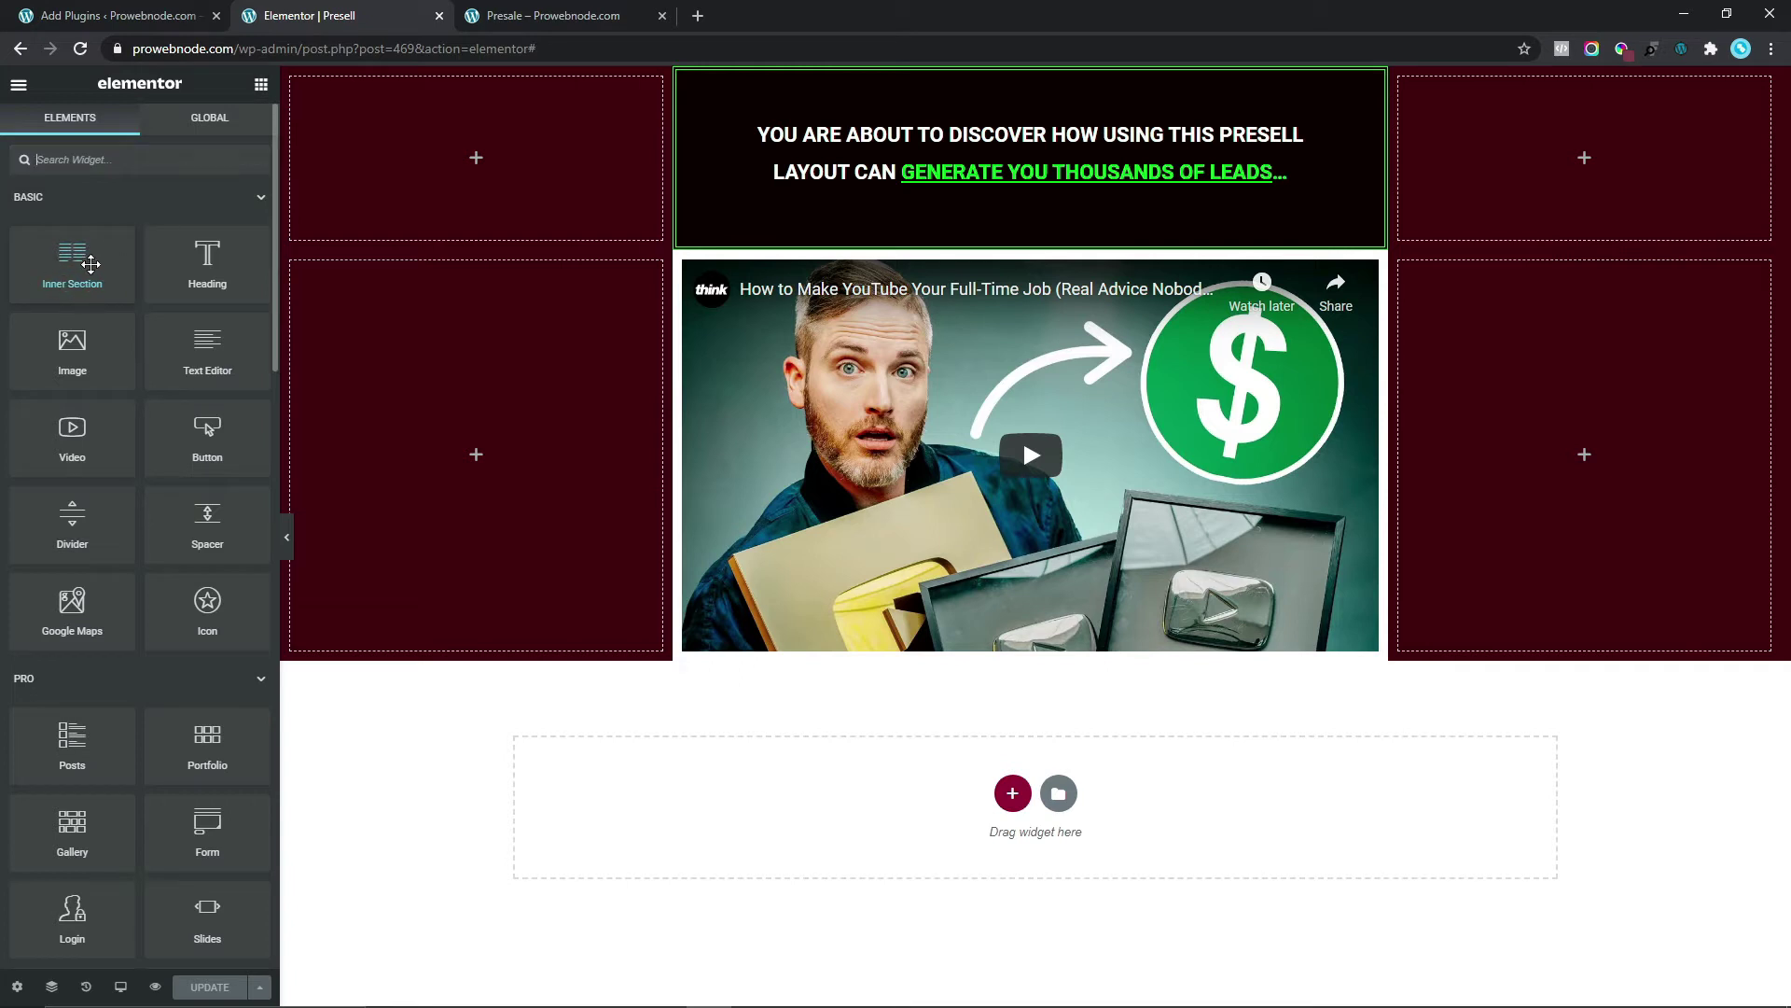
pyautogui.click(552, 16)
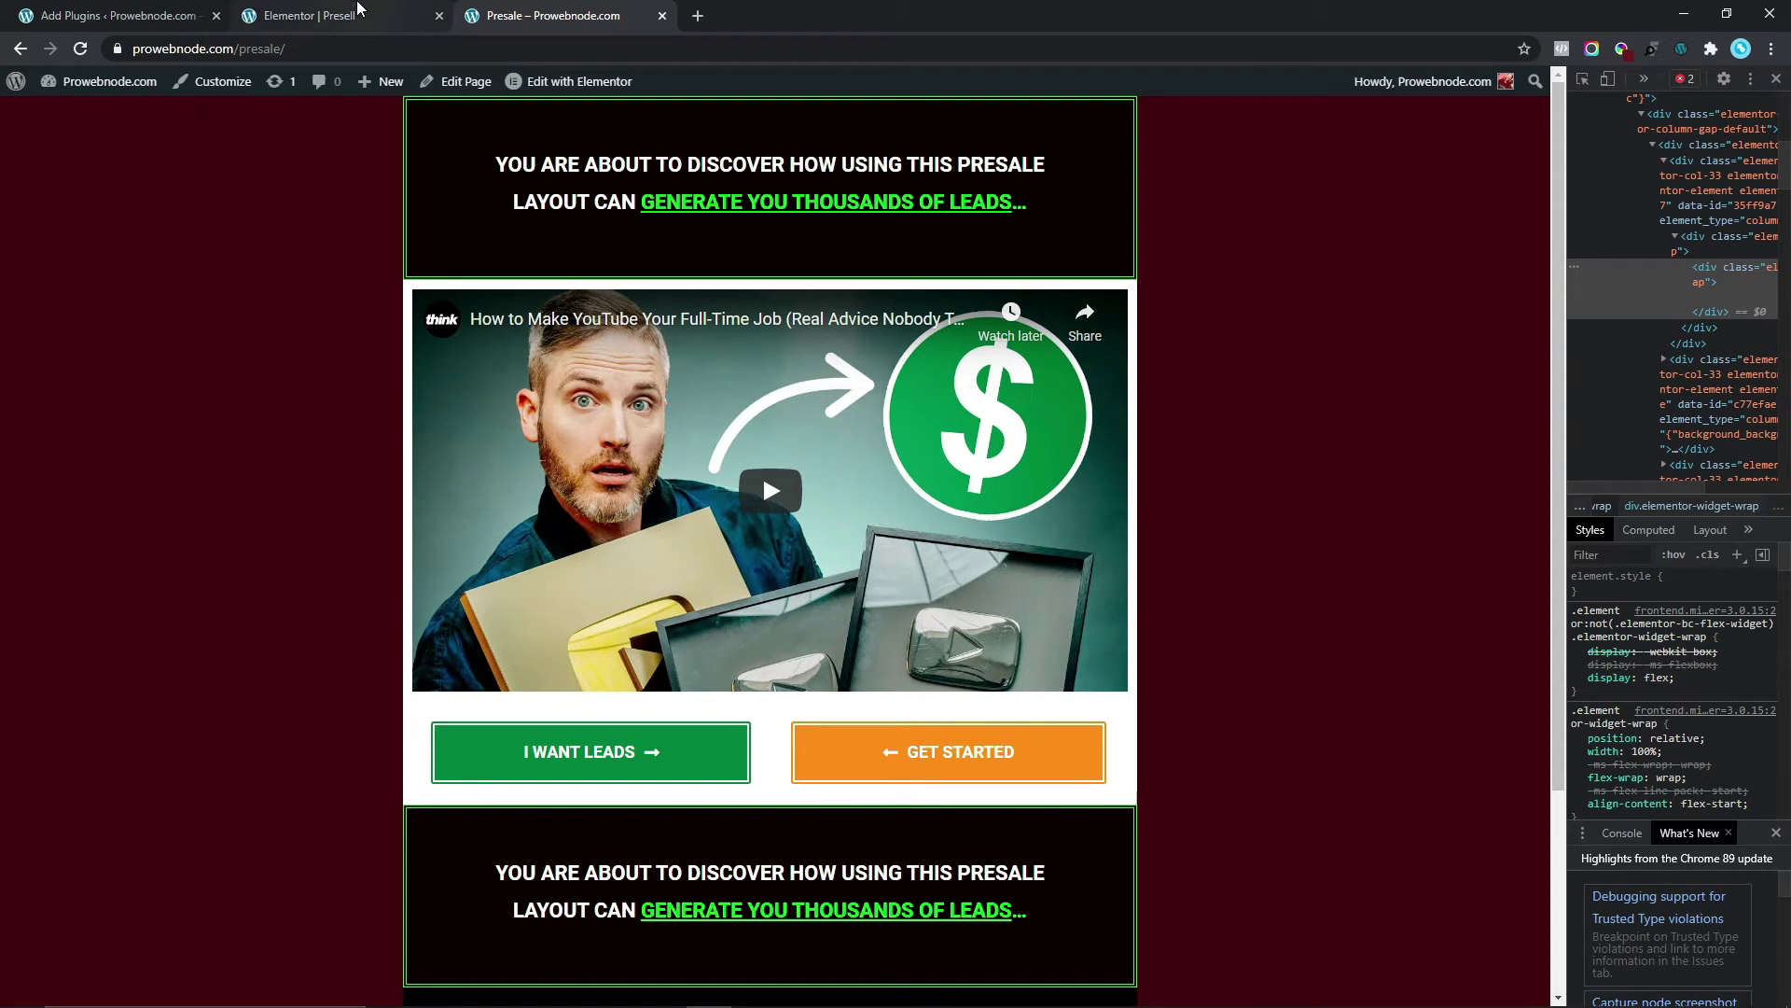
pyautogui.click(373, 16)
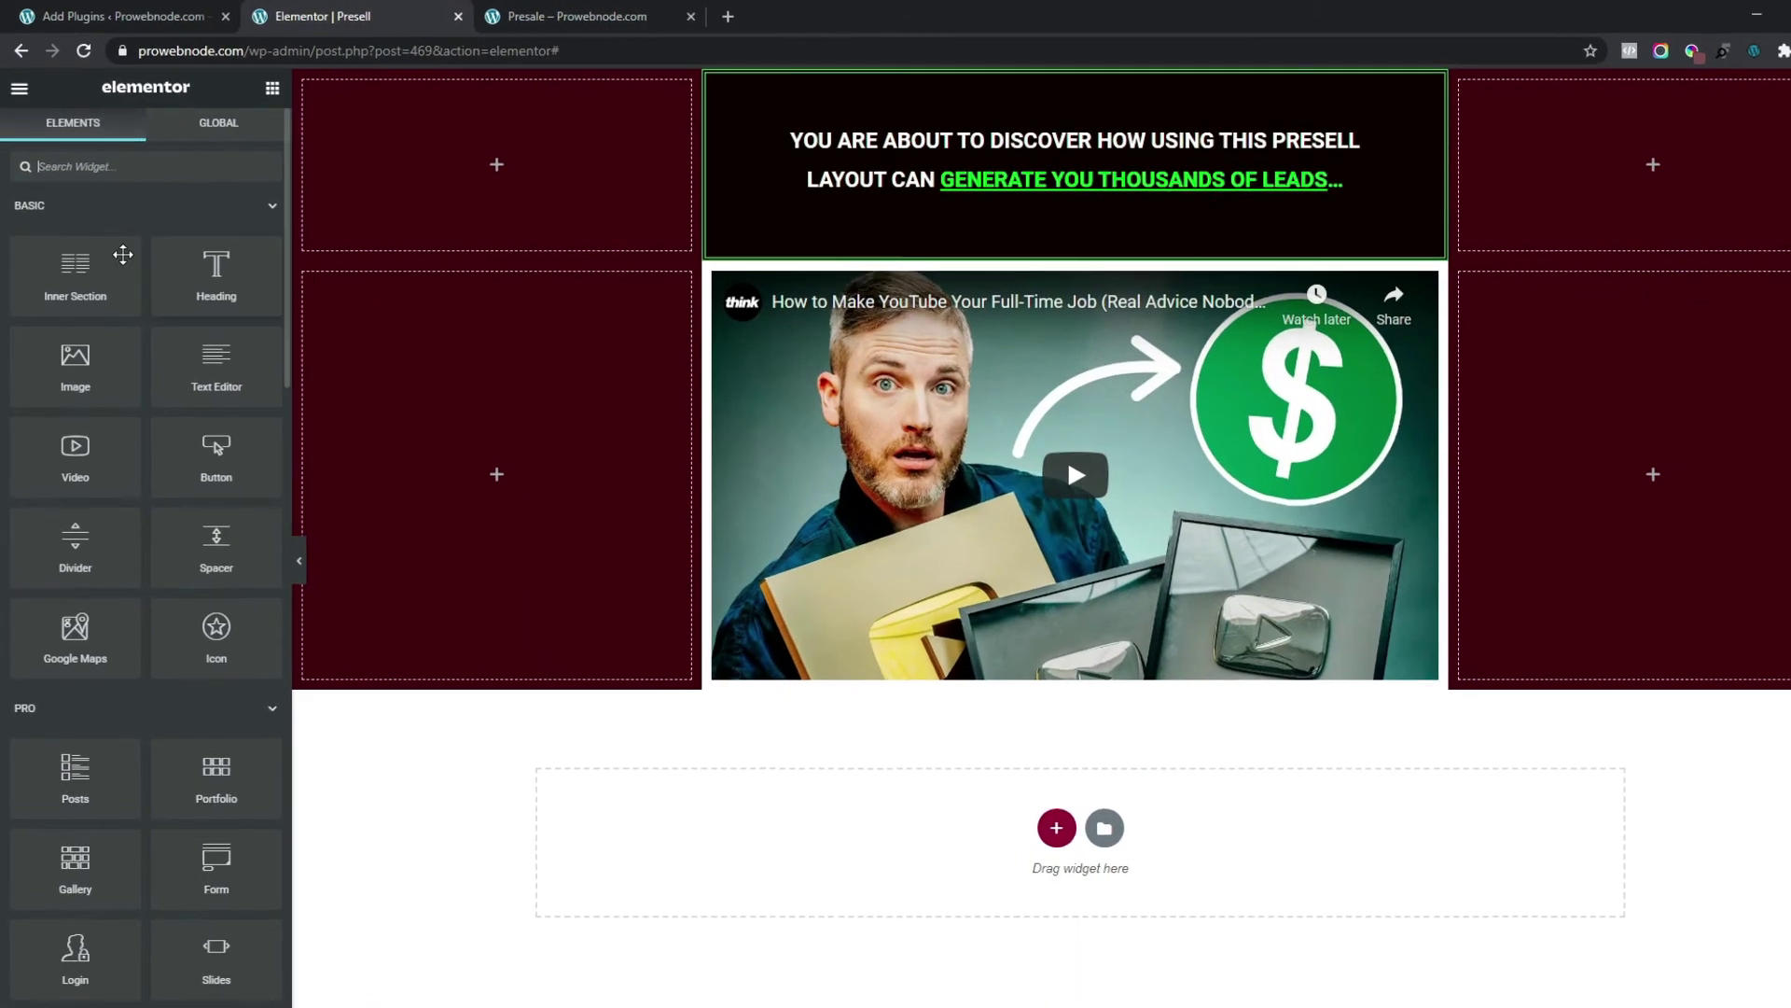
pyautogui.moveTo(73, 266); pyautogui.dragTo(1005, 668)
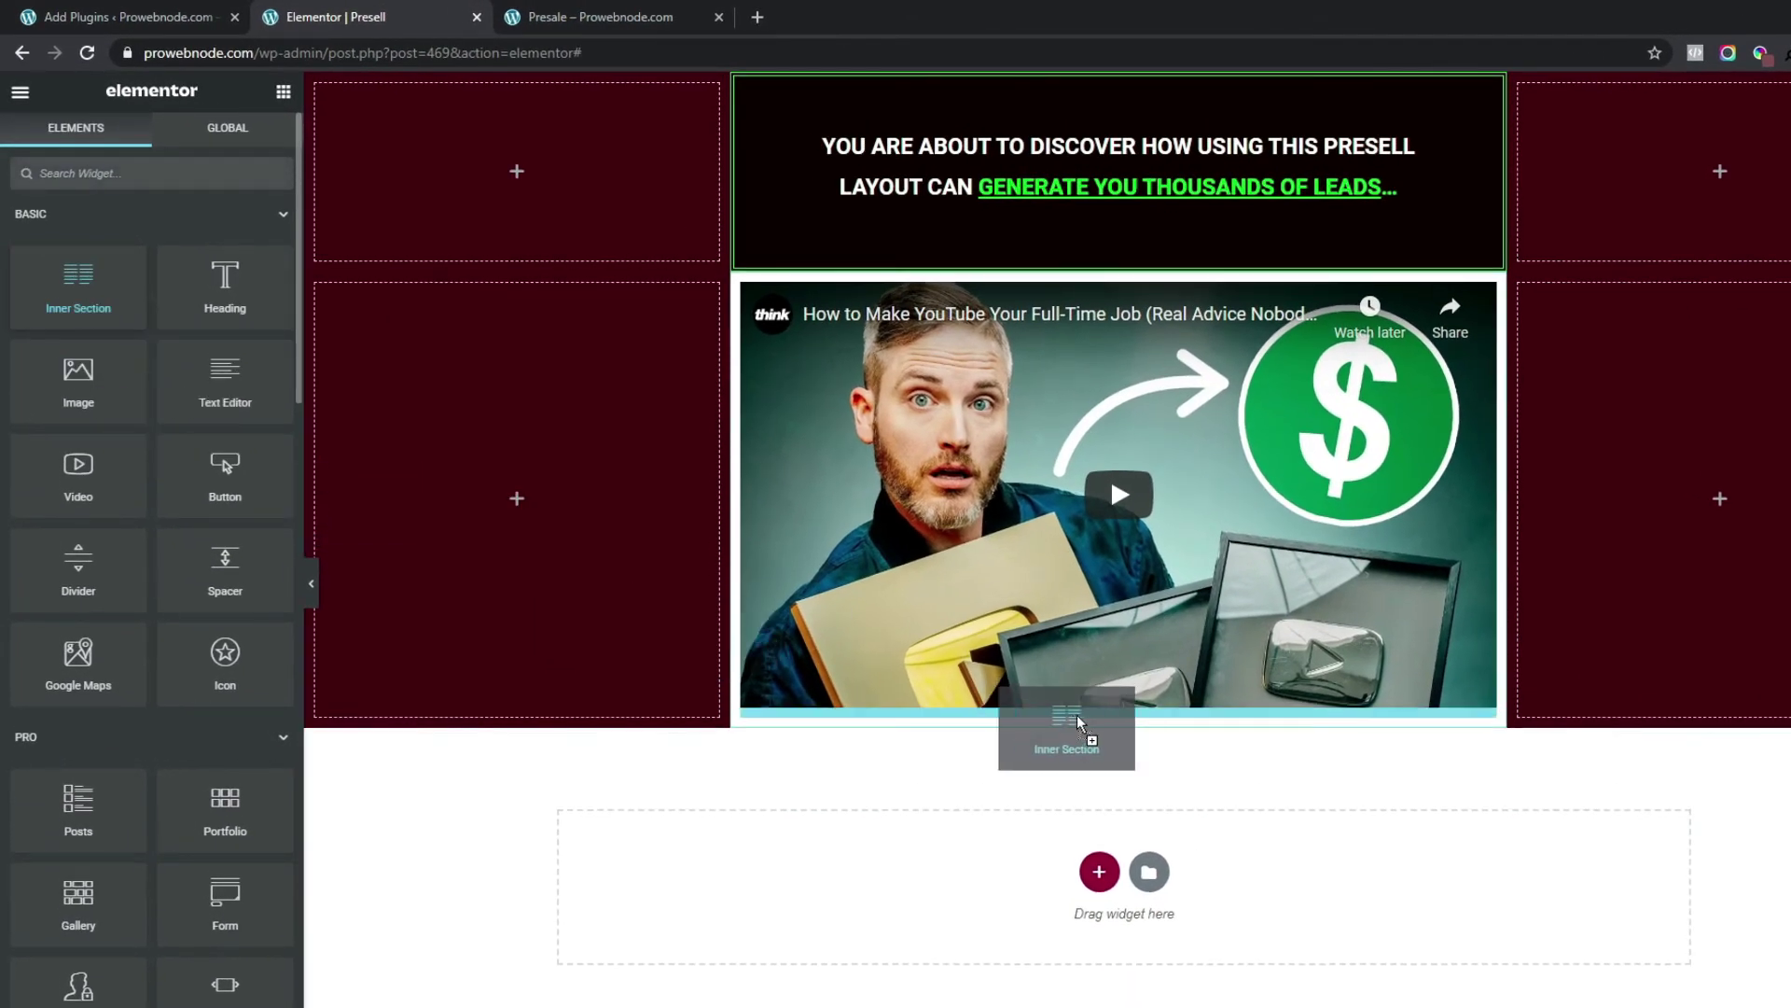
pyautogui.moveTo(1077, 714); pyautogui.dragTo(1138, 703)
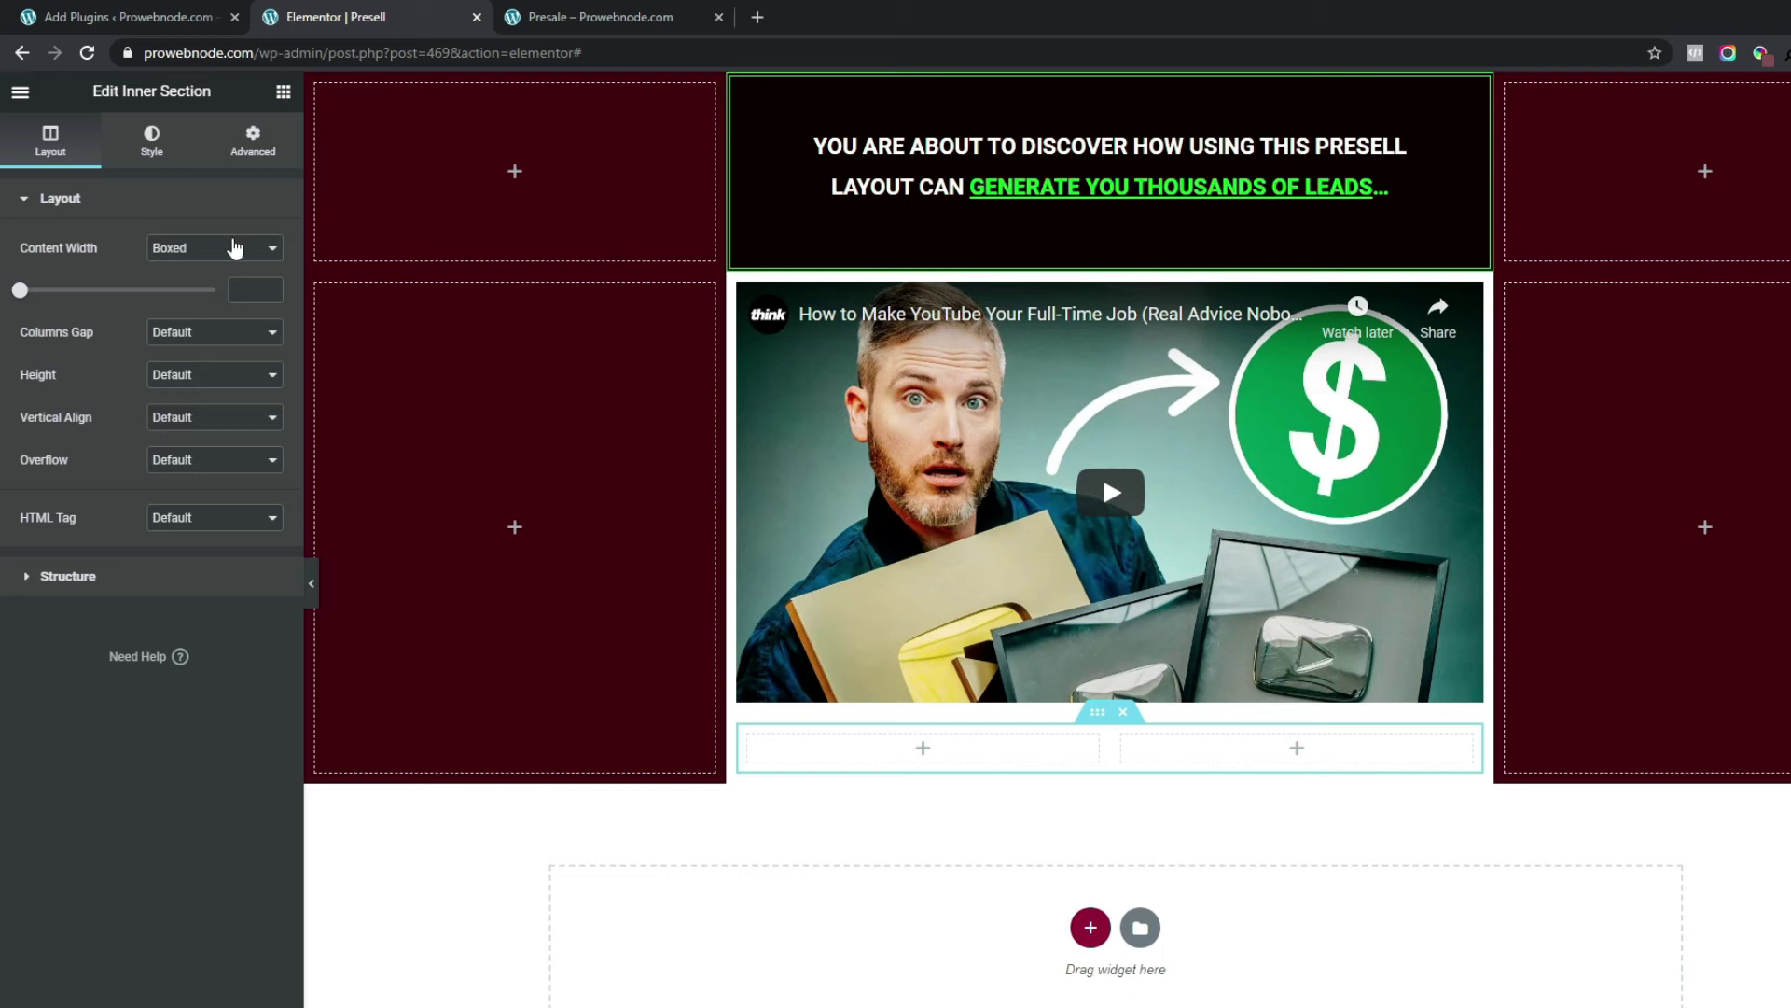
# - Add a Button widget to the inner section's first column and set its text to GET STARTED
pyautogui.click(284, 95)
pyautogui.moveTo(225, 471); pyautogui.dragTo(947, 759)
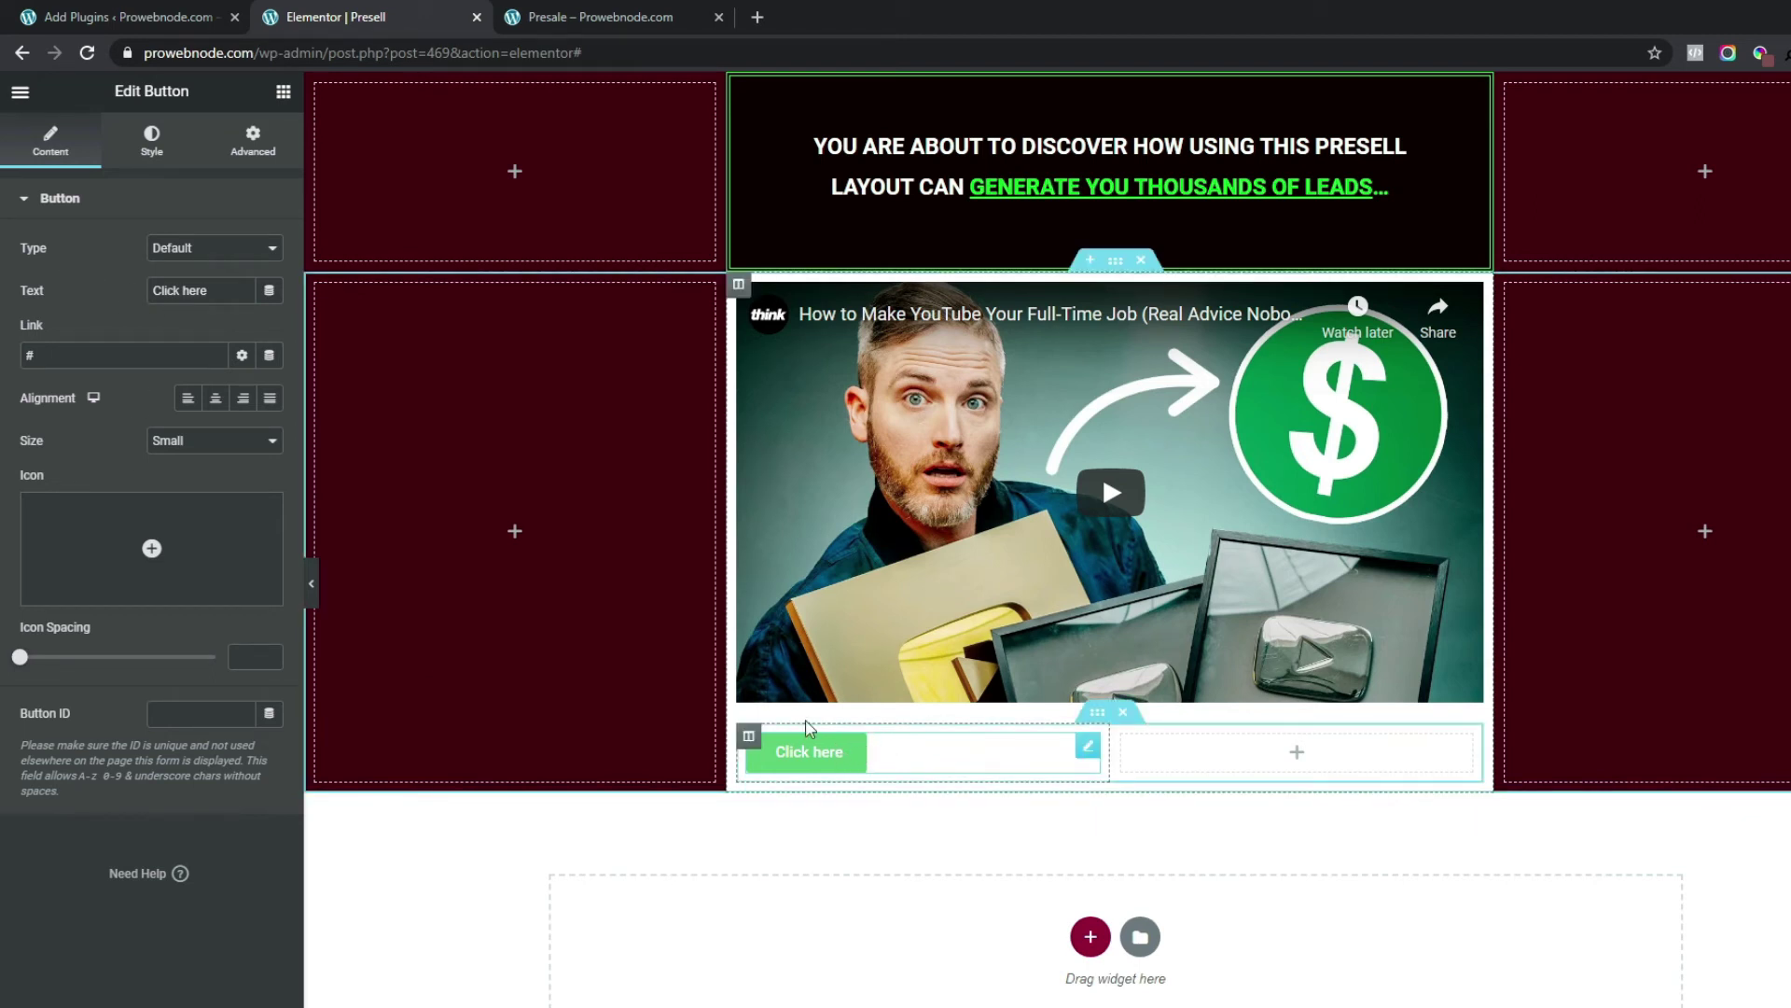
pyautogui.moveTo(209, 290); pyautogui.dragTo(150, 290)
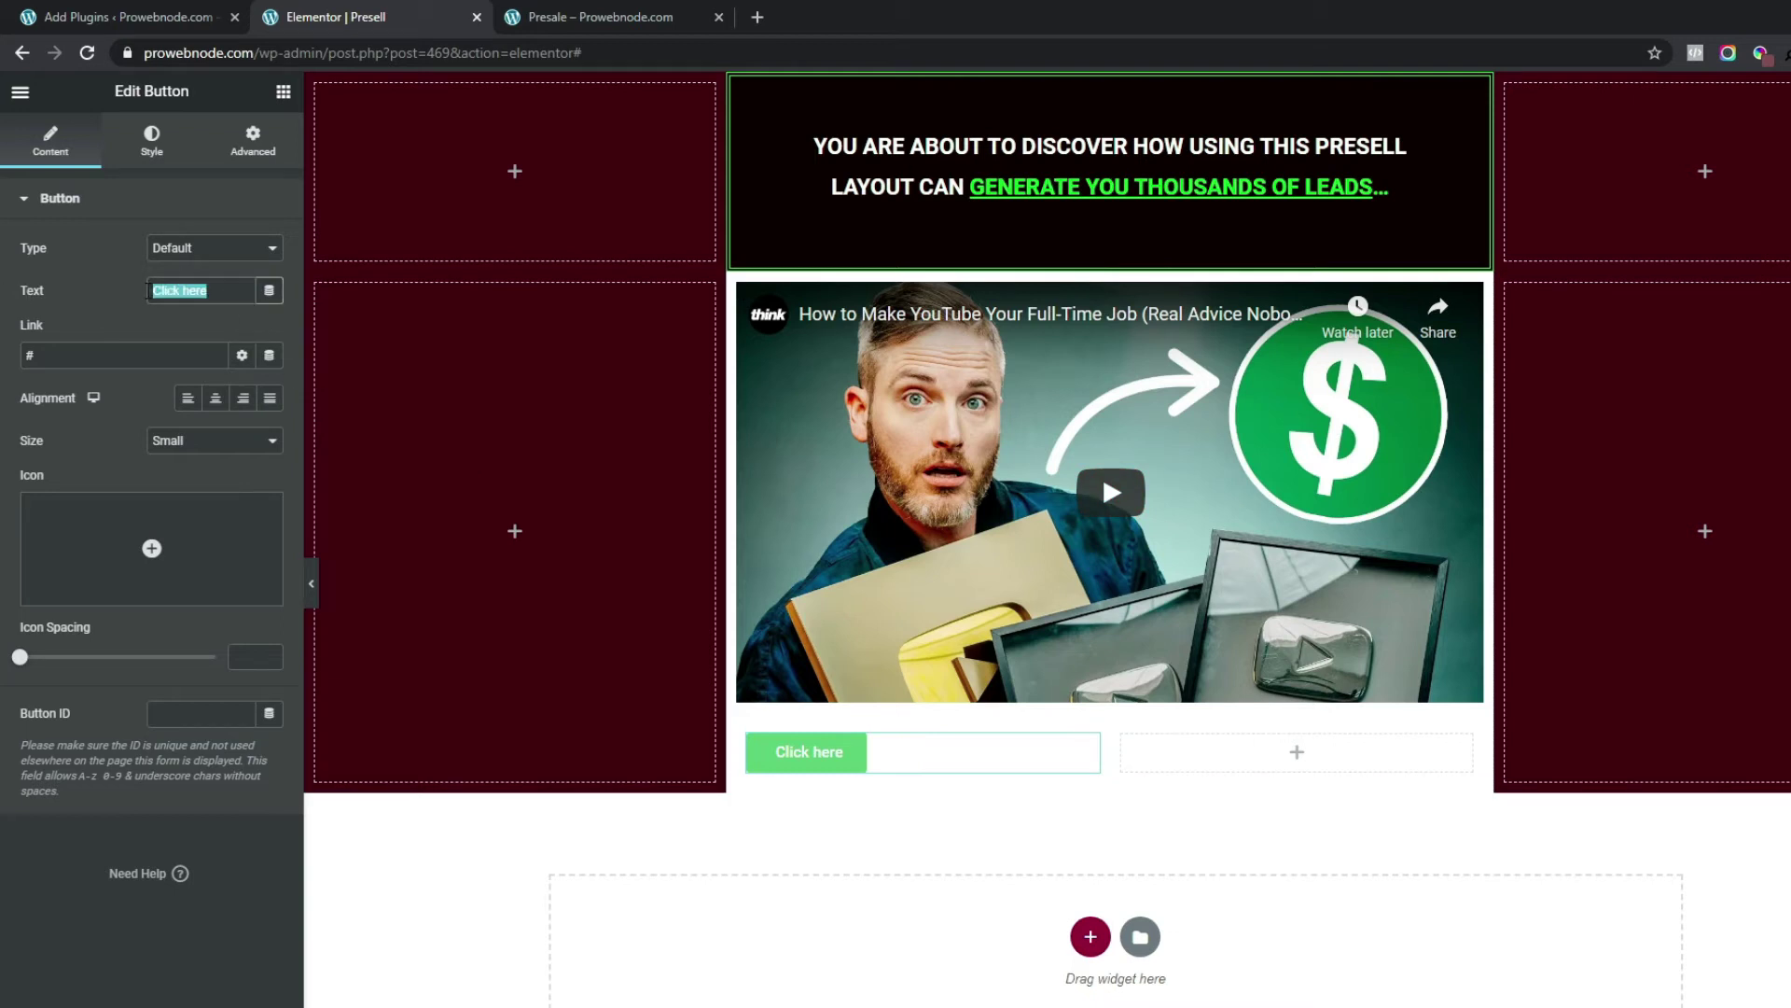
pyautogui.write('GET STARTED')
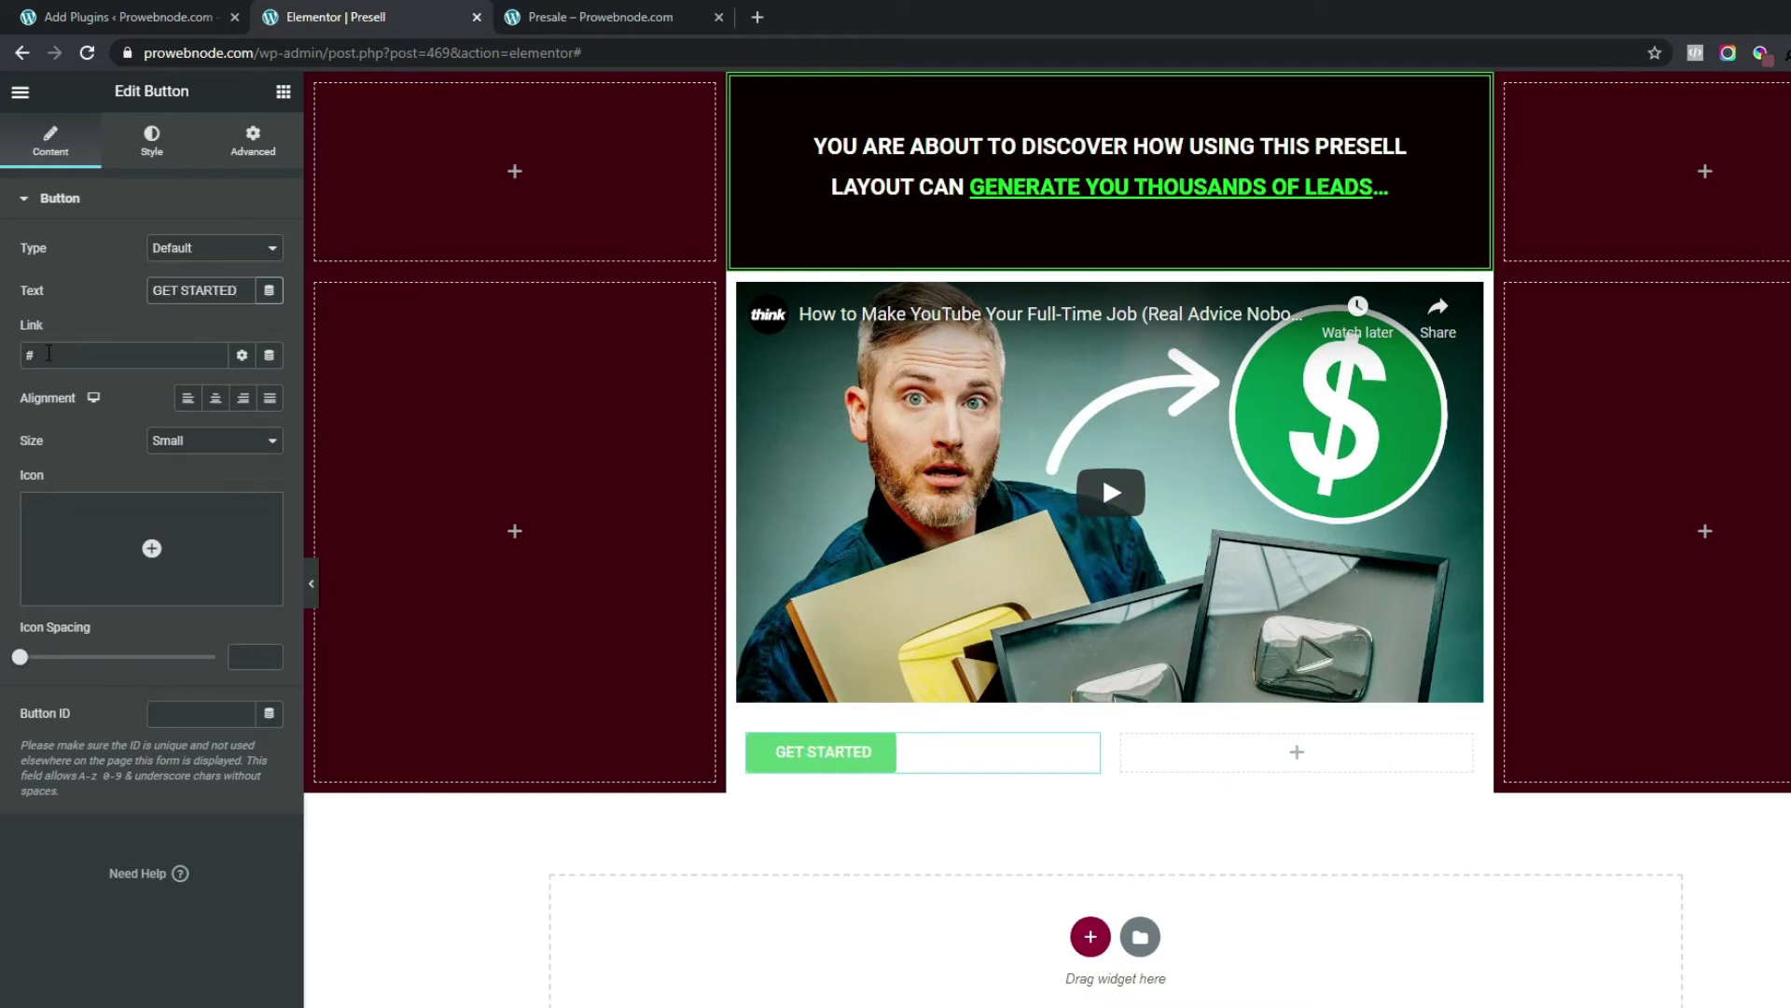
# - Center the GET STARTED button in its column and set its size to Large
pyautogui.doubleClick(50, 356)
pyautogui.click(215, 399)
pyautogui.click(199, 460)
pyautogui.click(190, 502)
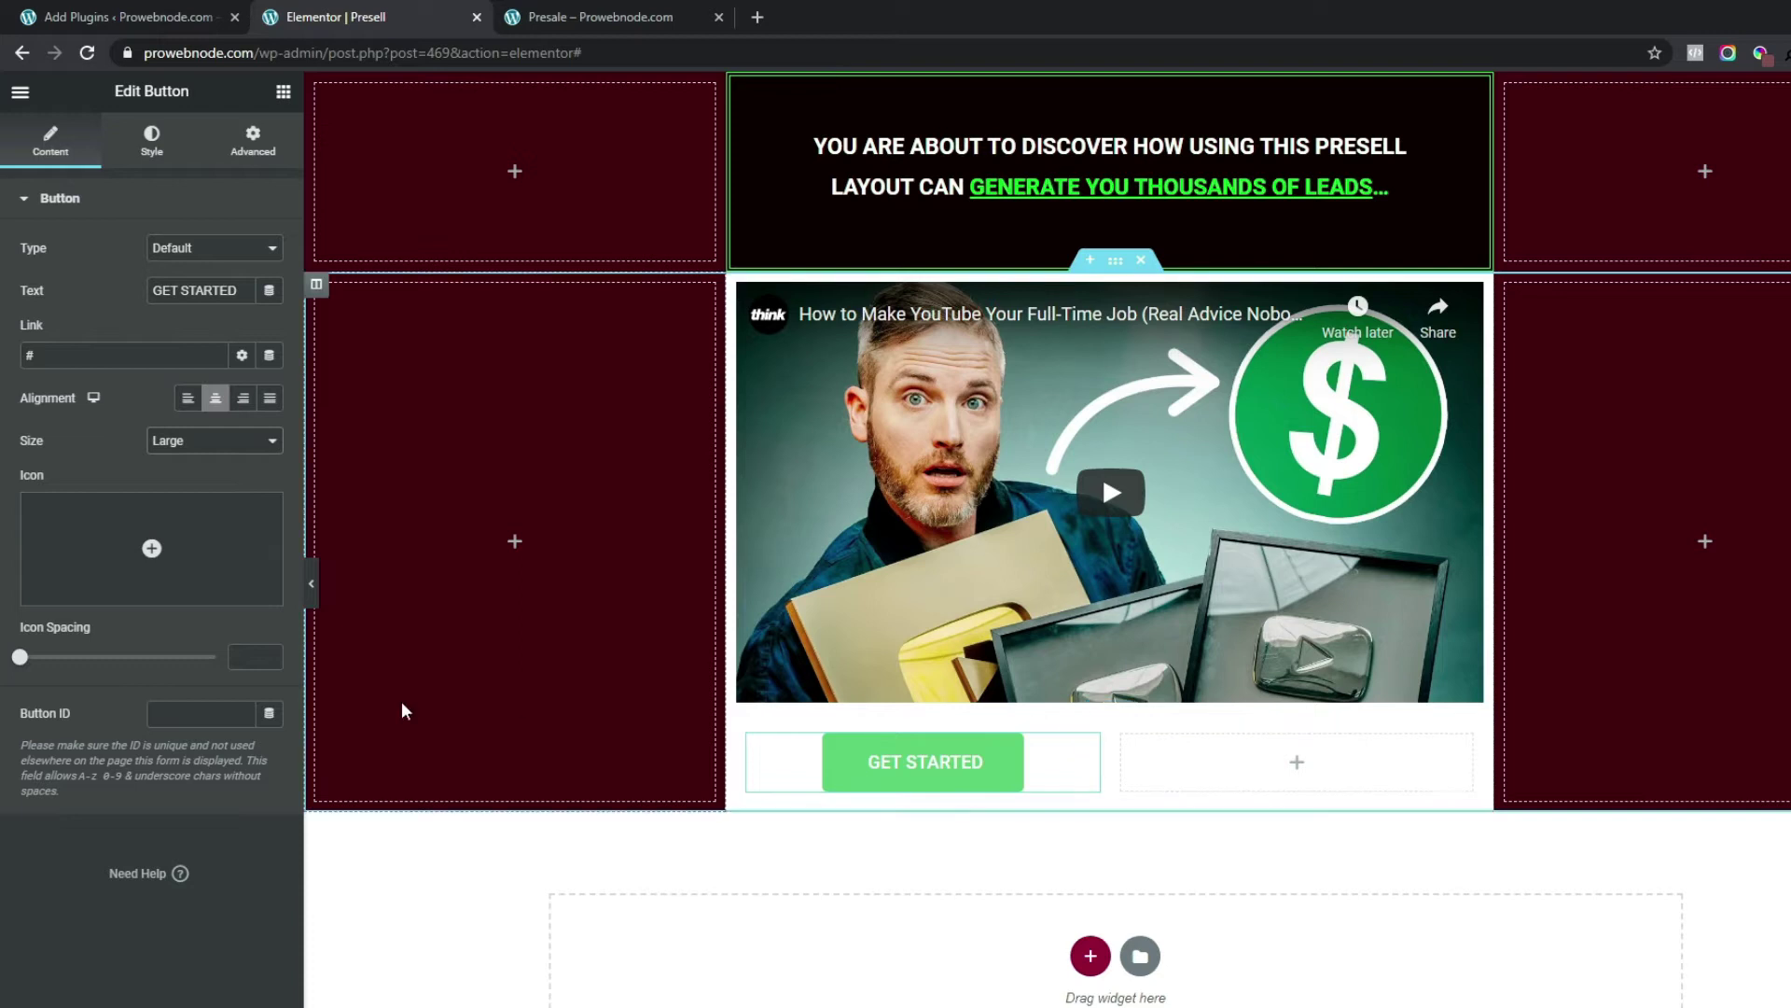
# - Find arrow icons in the icon library and insert the long right arrow as the button's icon
pyautogui.moveTo(36, 506)
pyautogui.click(152, 550)
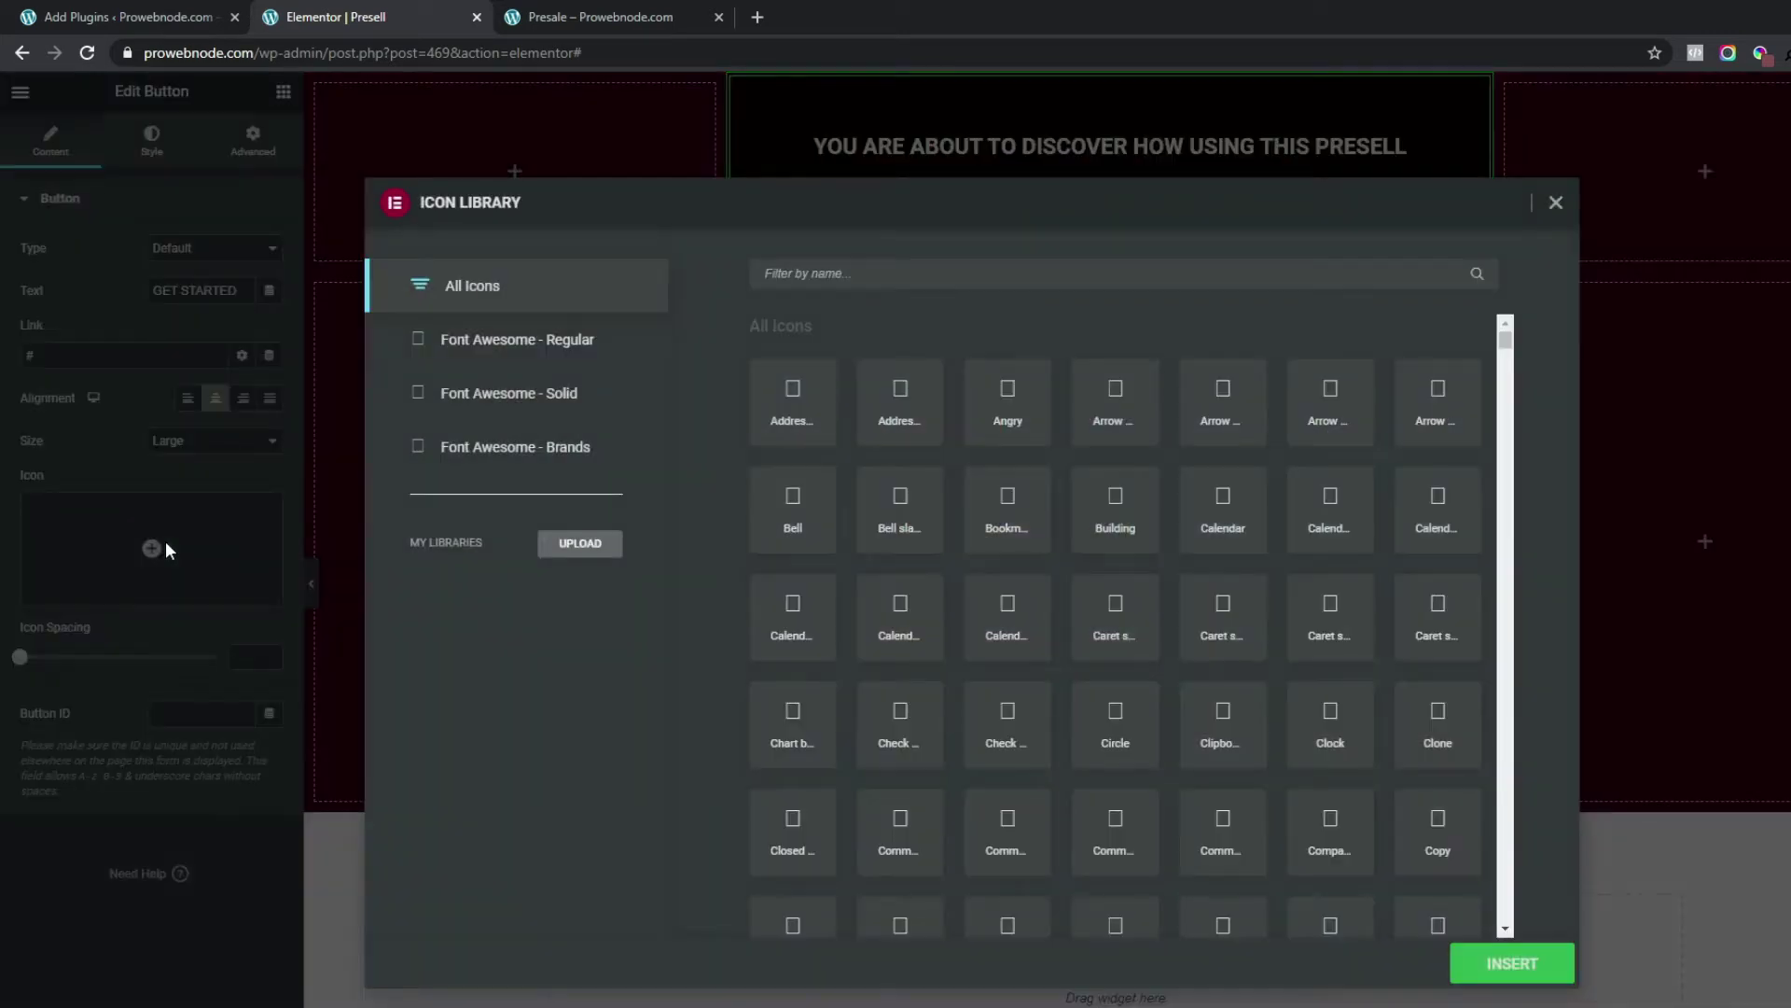
pyautogui.click(846, 270)
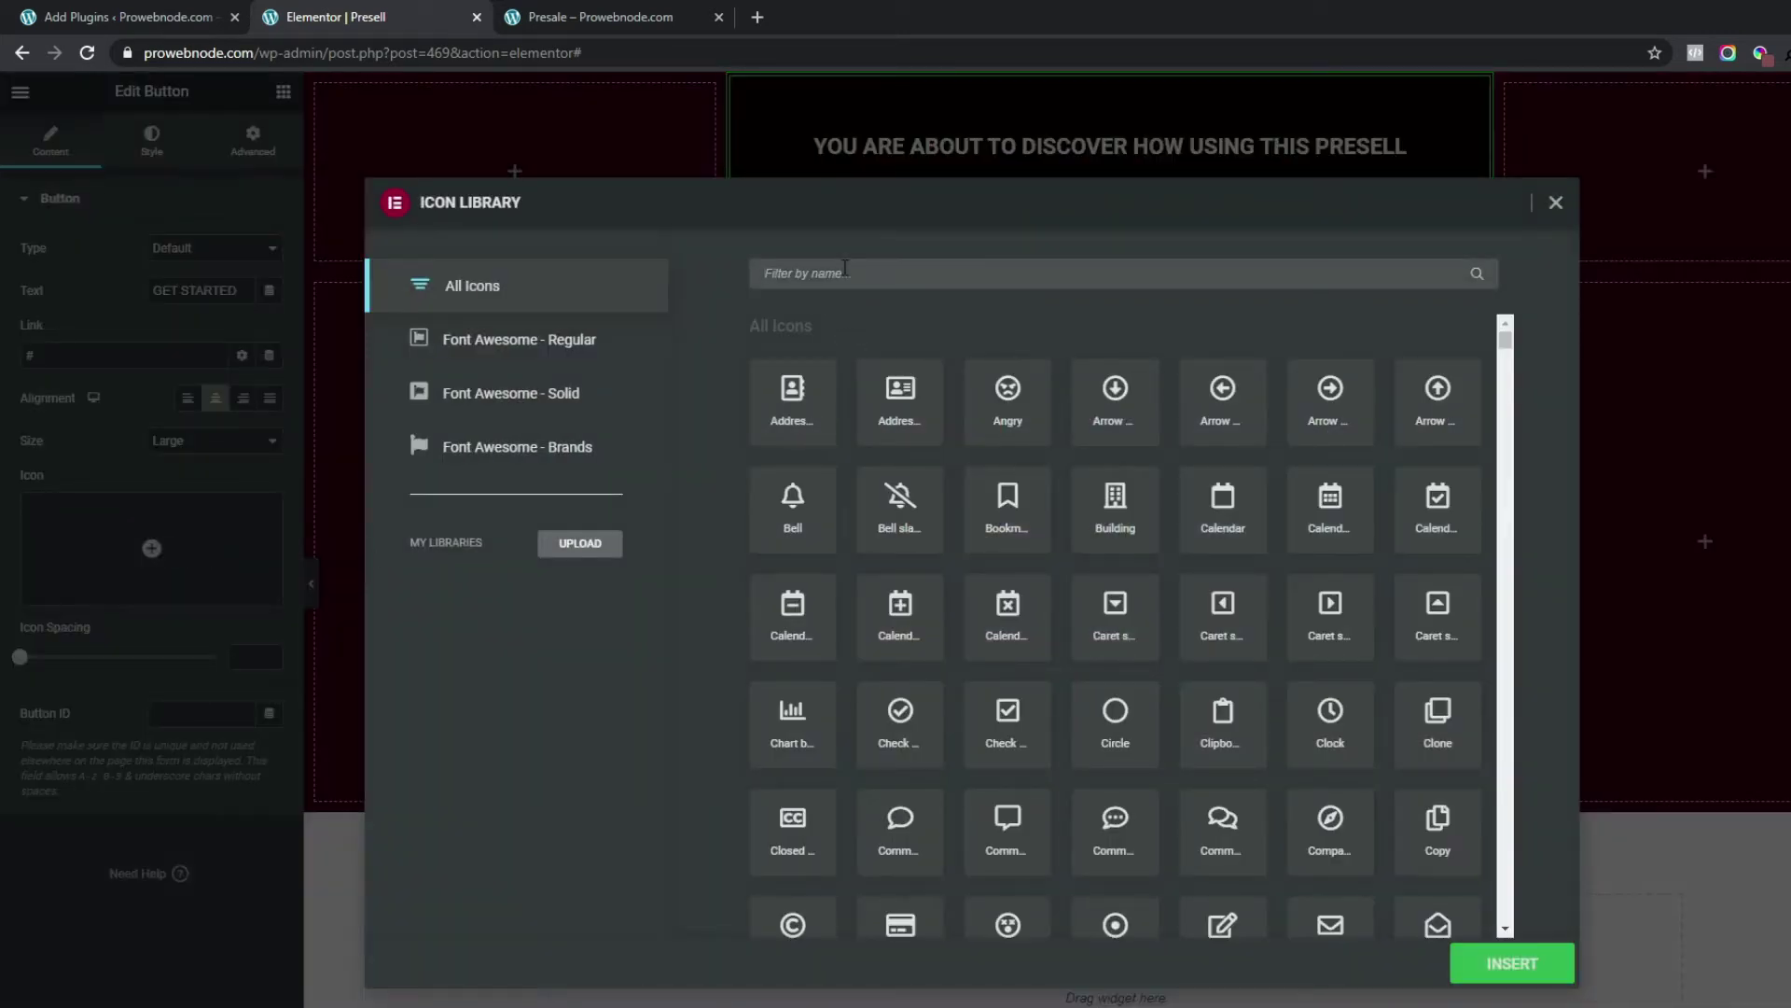
pyautogui.write('Arrow')
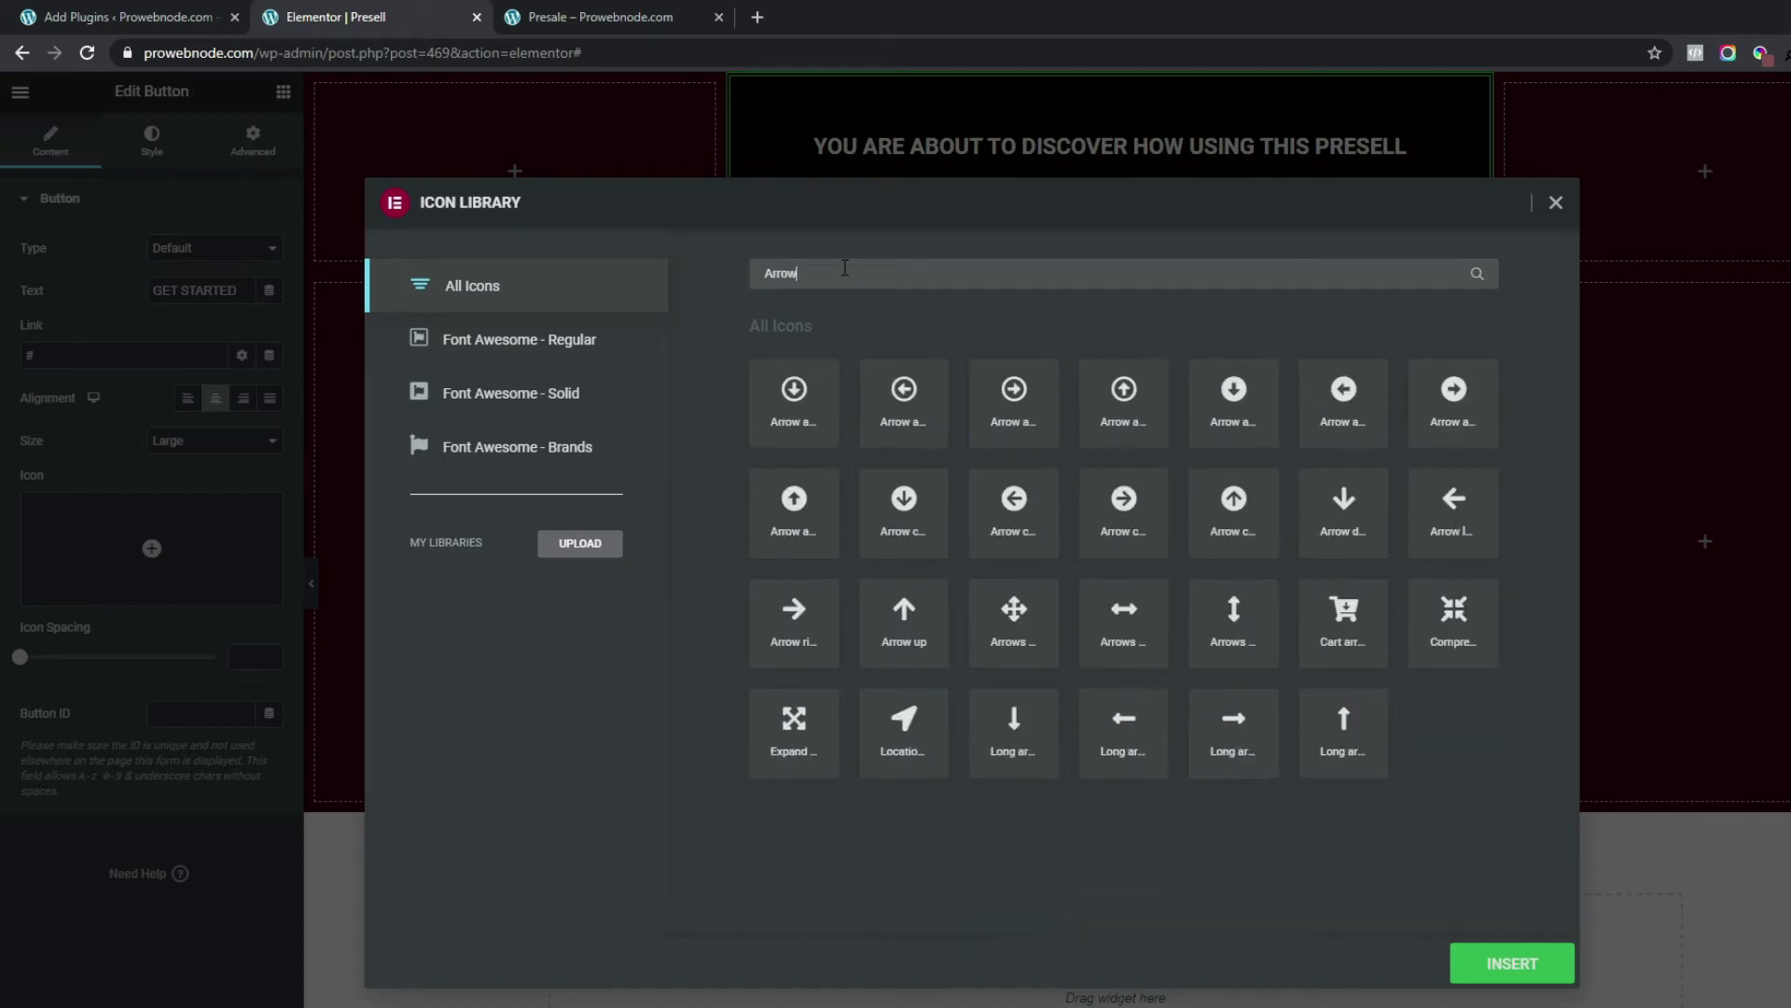
pyautogui.click(1232, 732)
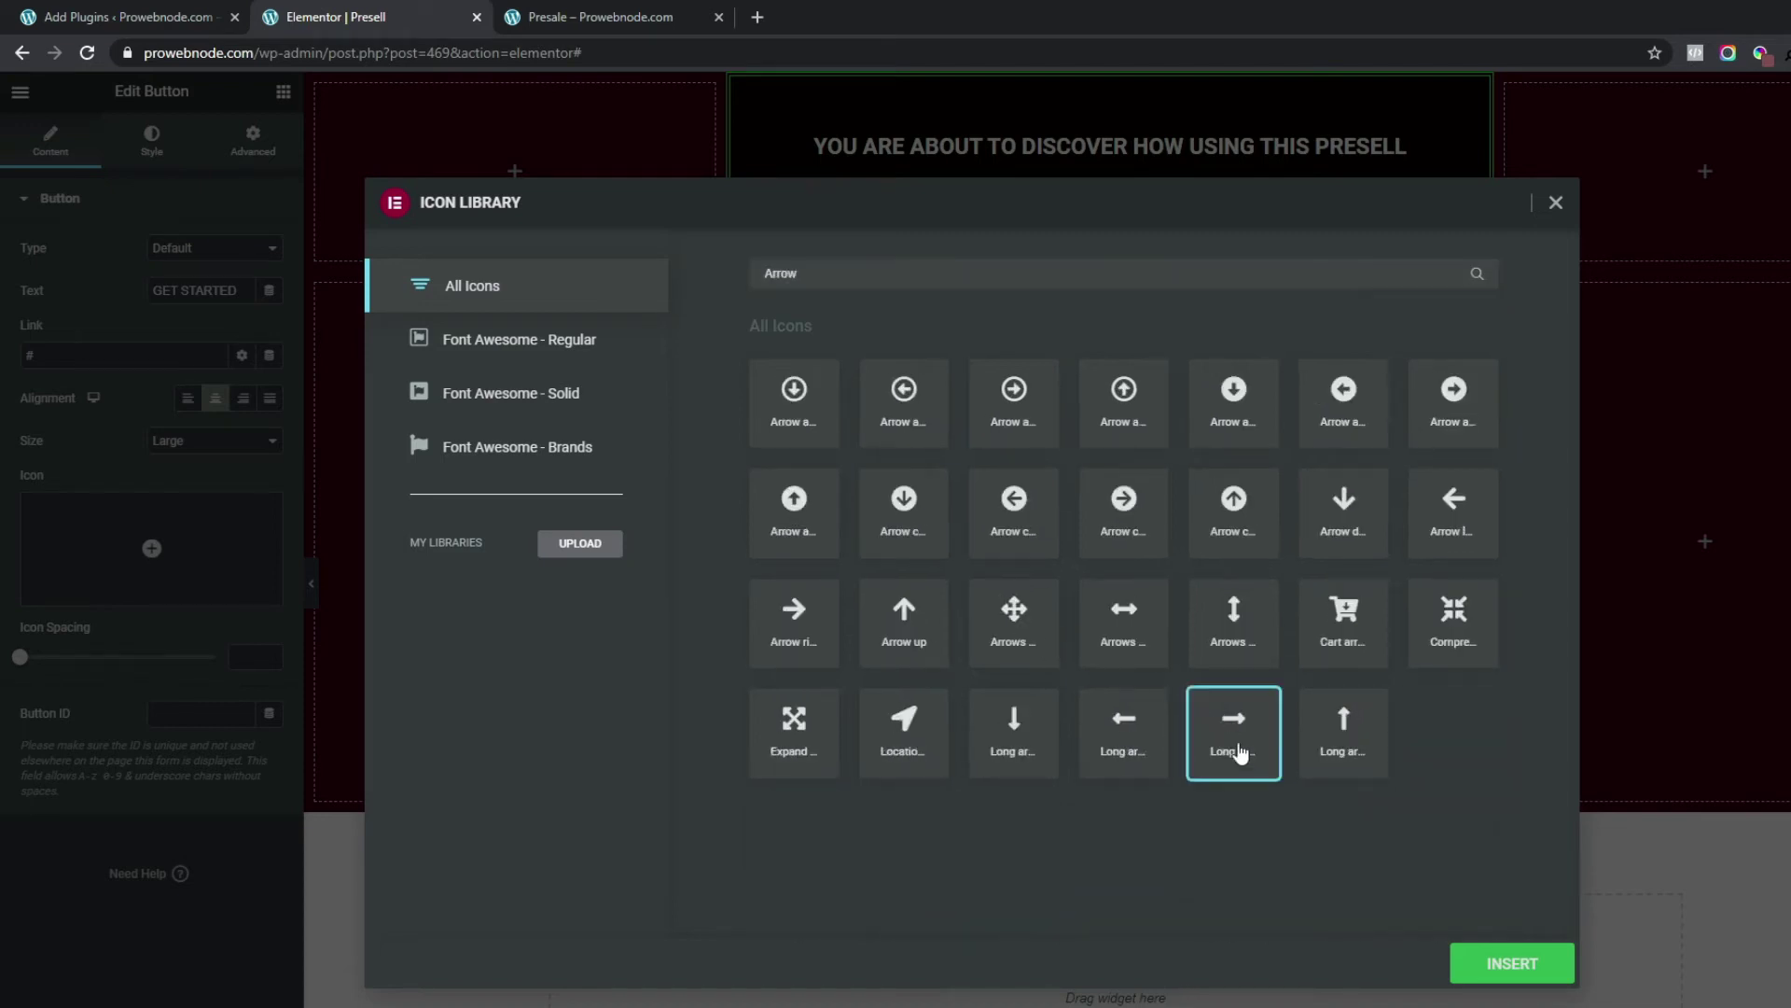
pyautogui.click(1539, 970)
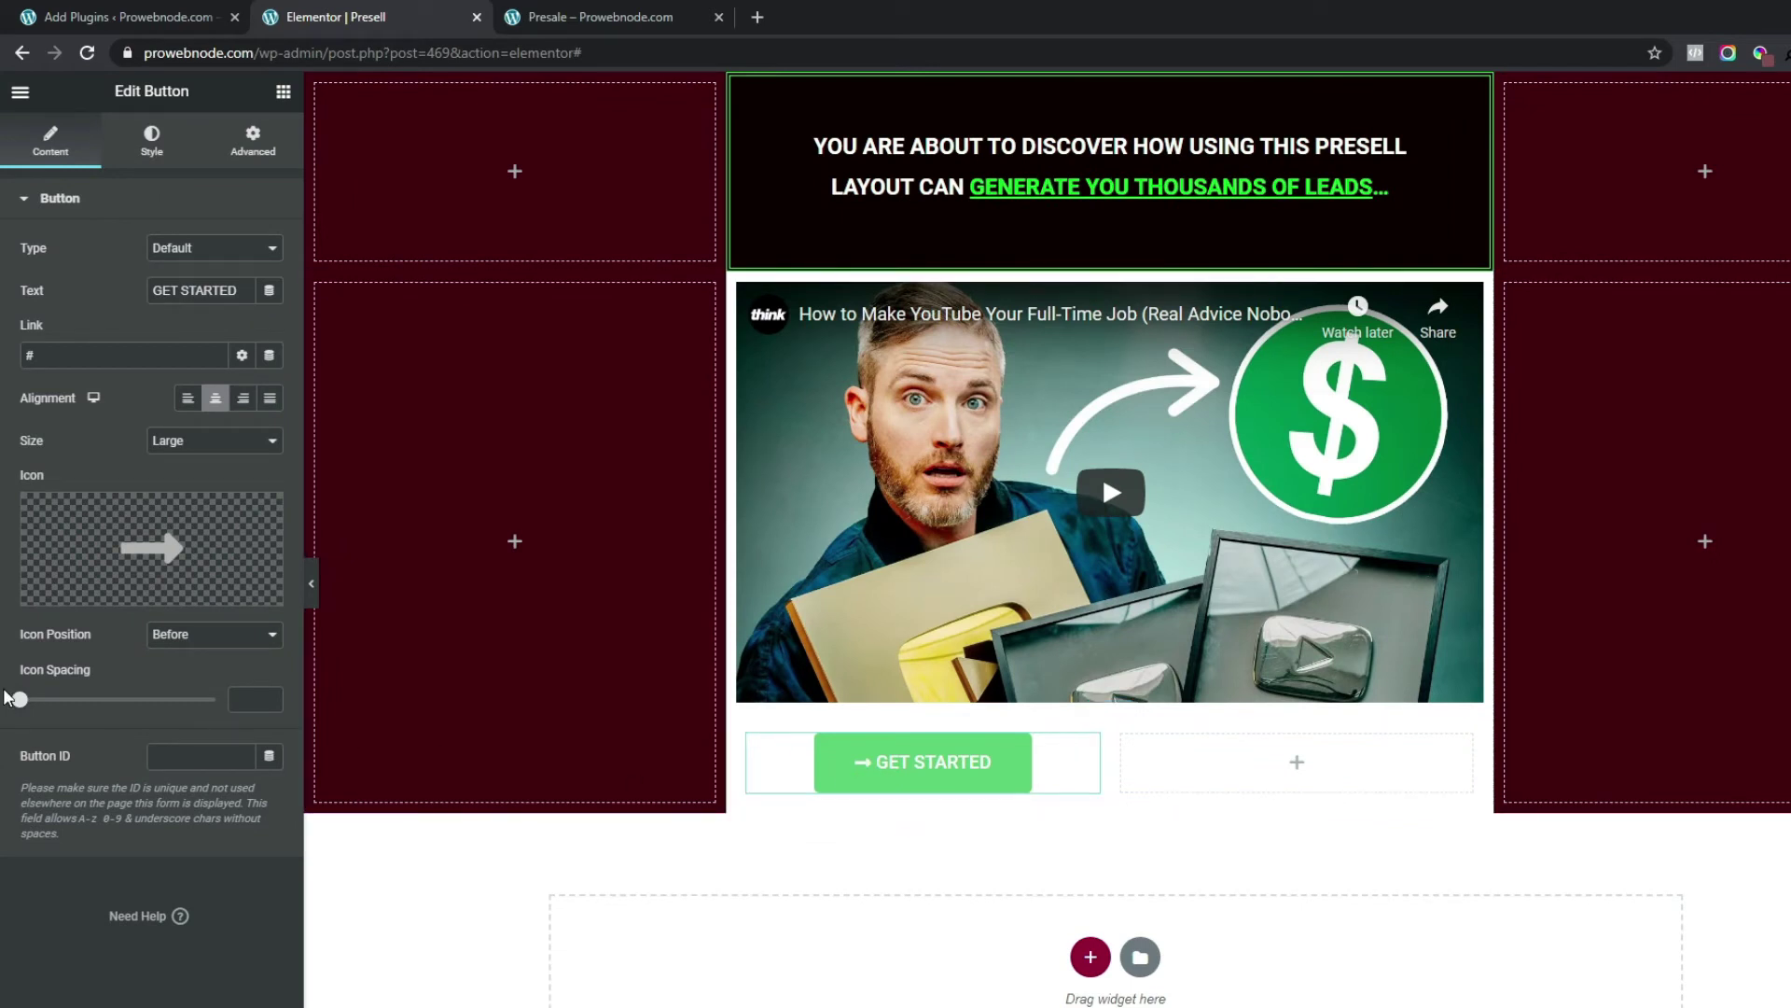
# - Place the button's icon after the text and set the icon spacing to 10
pyautogui.click(218, 644)
pyautogui.click(211, 665)
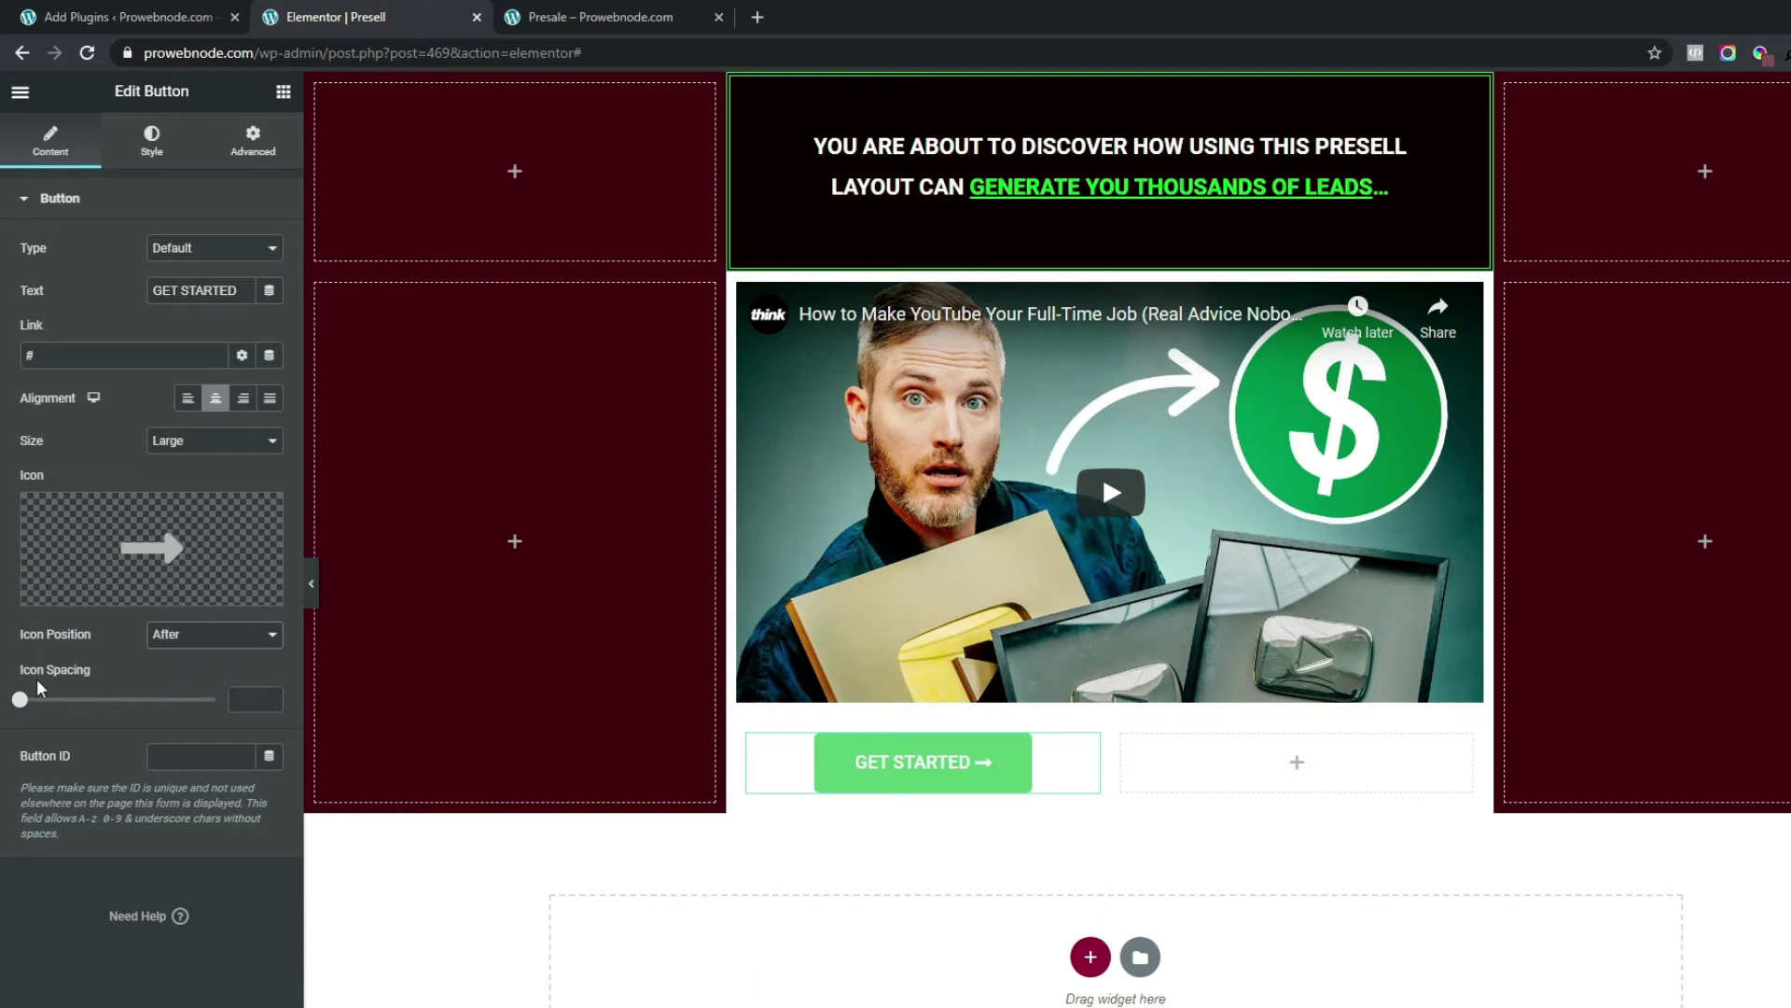
pyautogui.click(244, 698)
pyautogui.write('10')
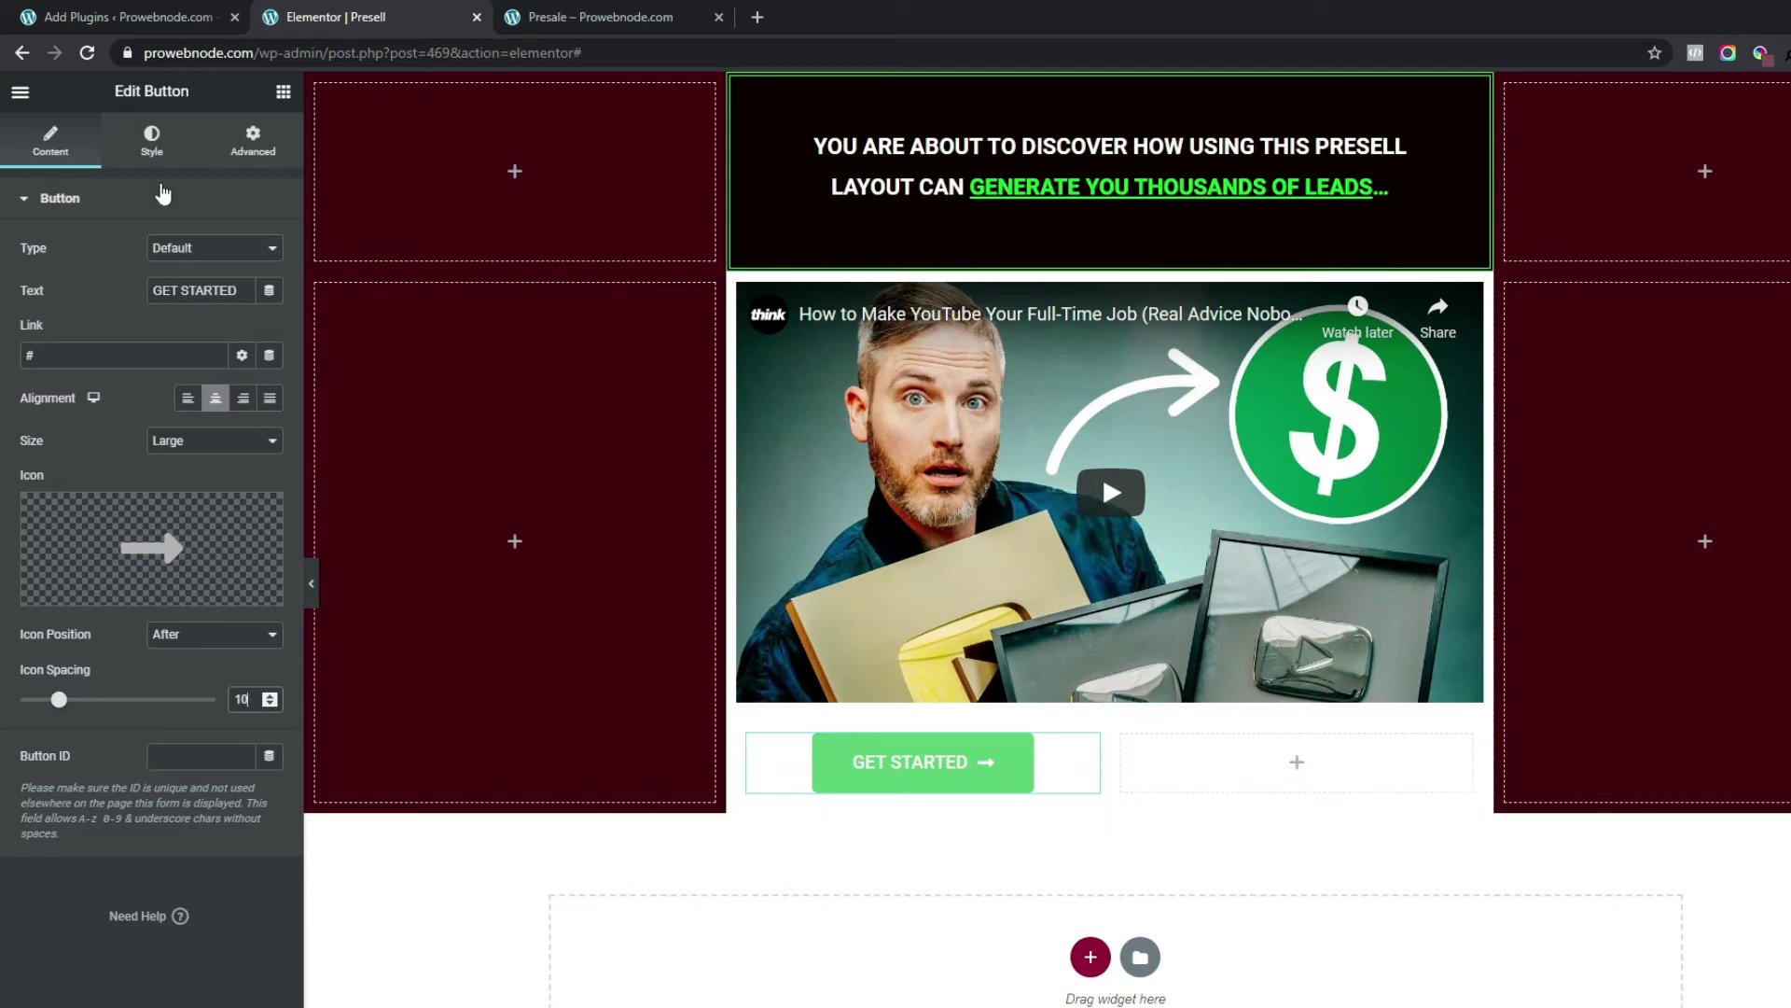
# - Set the button's typography to size 18 px and choose a heavier font weight
pyautogui.click(148, 142)
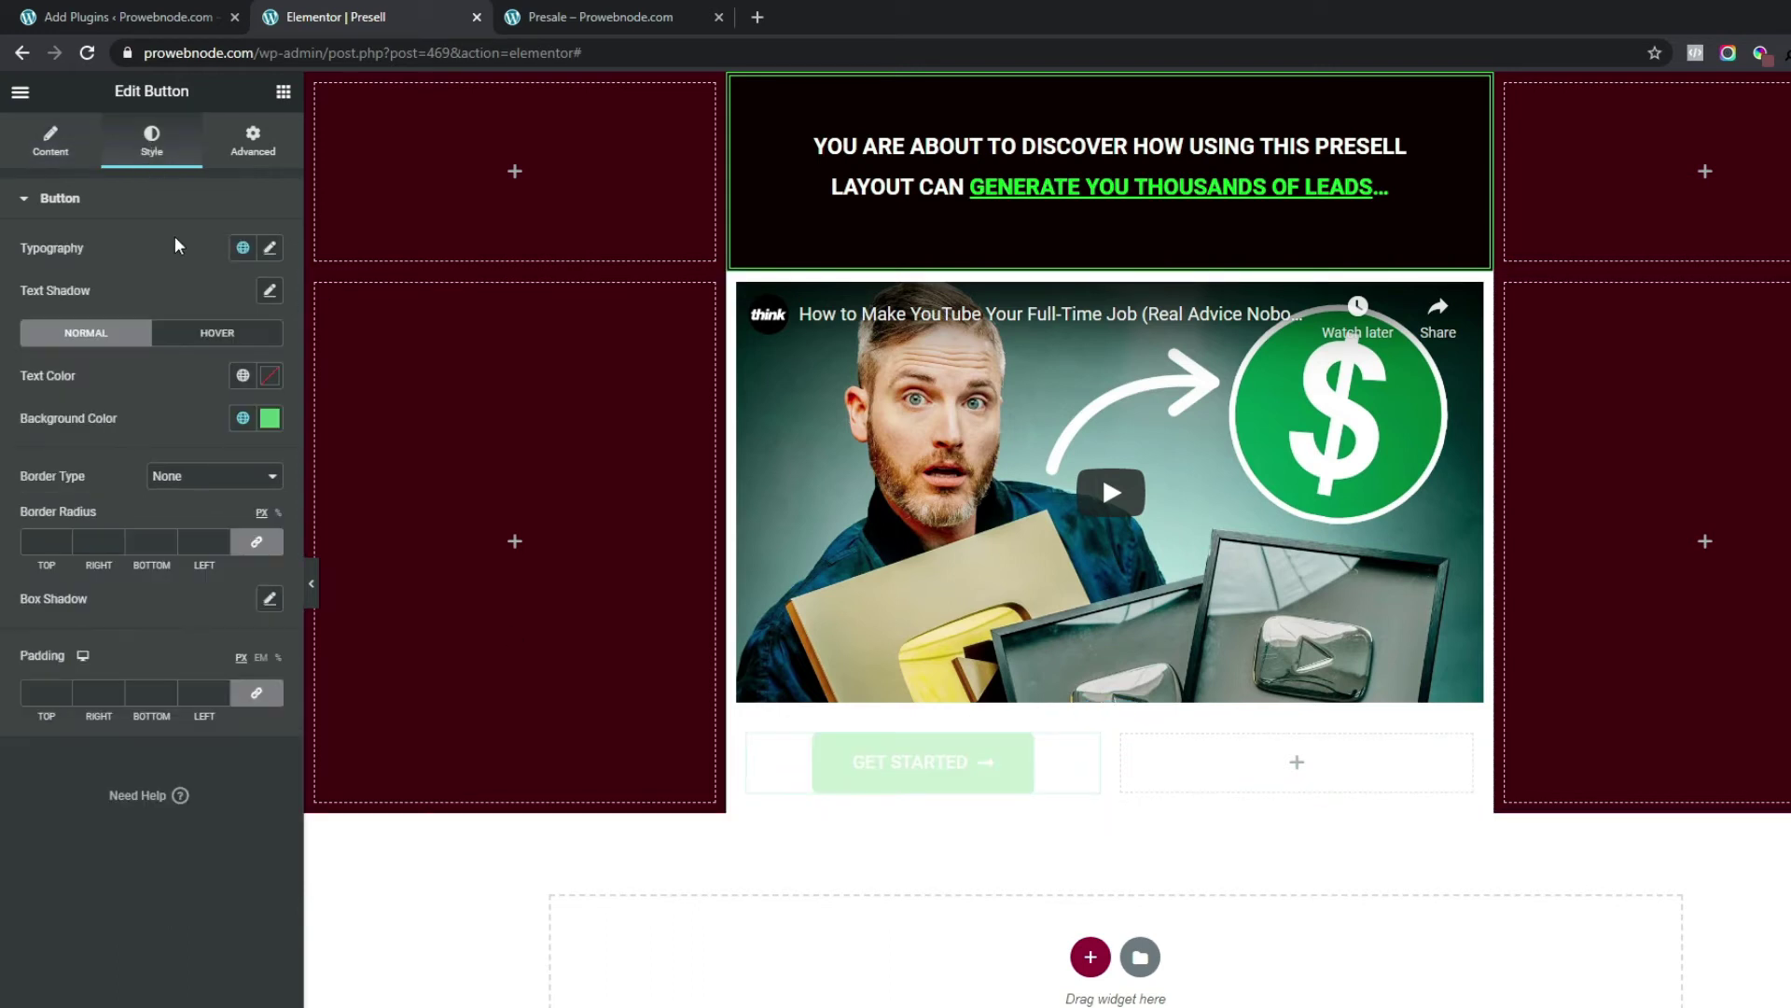
pyautogui.click(270, 249)
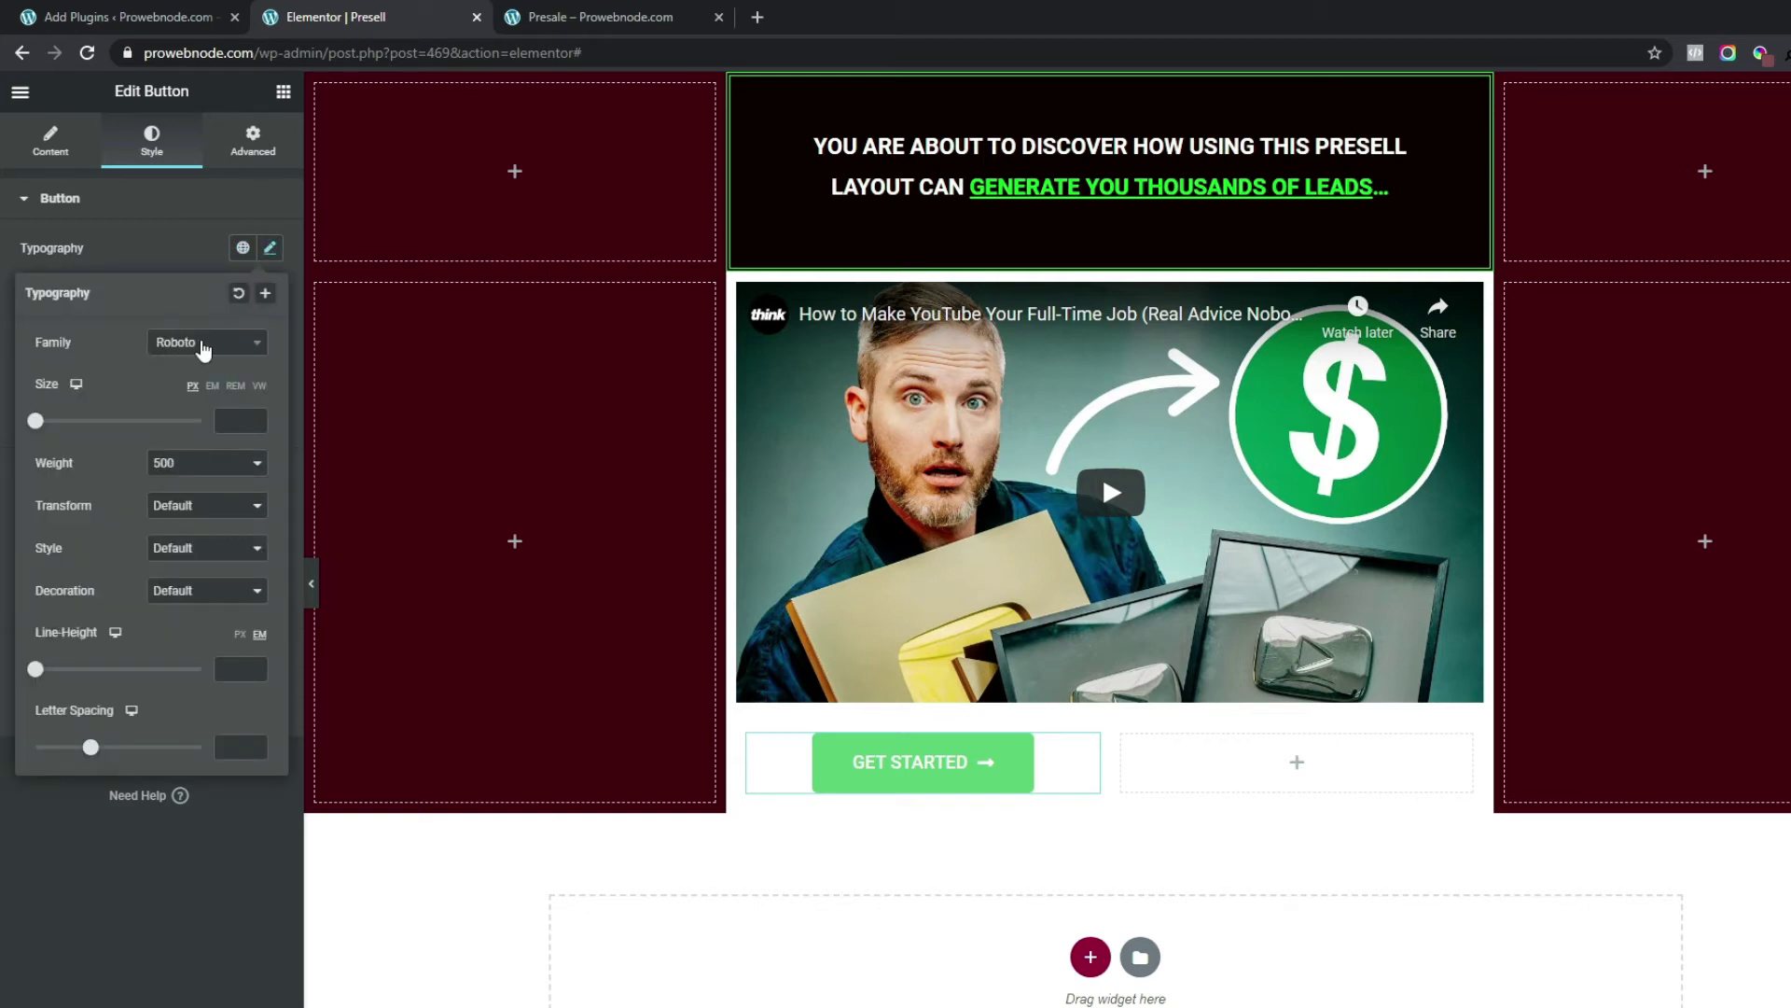
pyautogui.click(230, 420)
pyautogui.write('18')
pyautogui.click(154, 466)
pyautogui.click(180, 564)
pyautogui.click(3, 284)
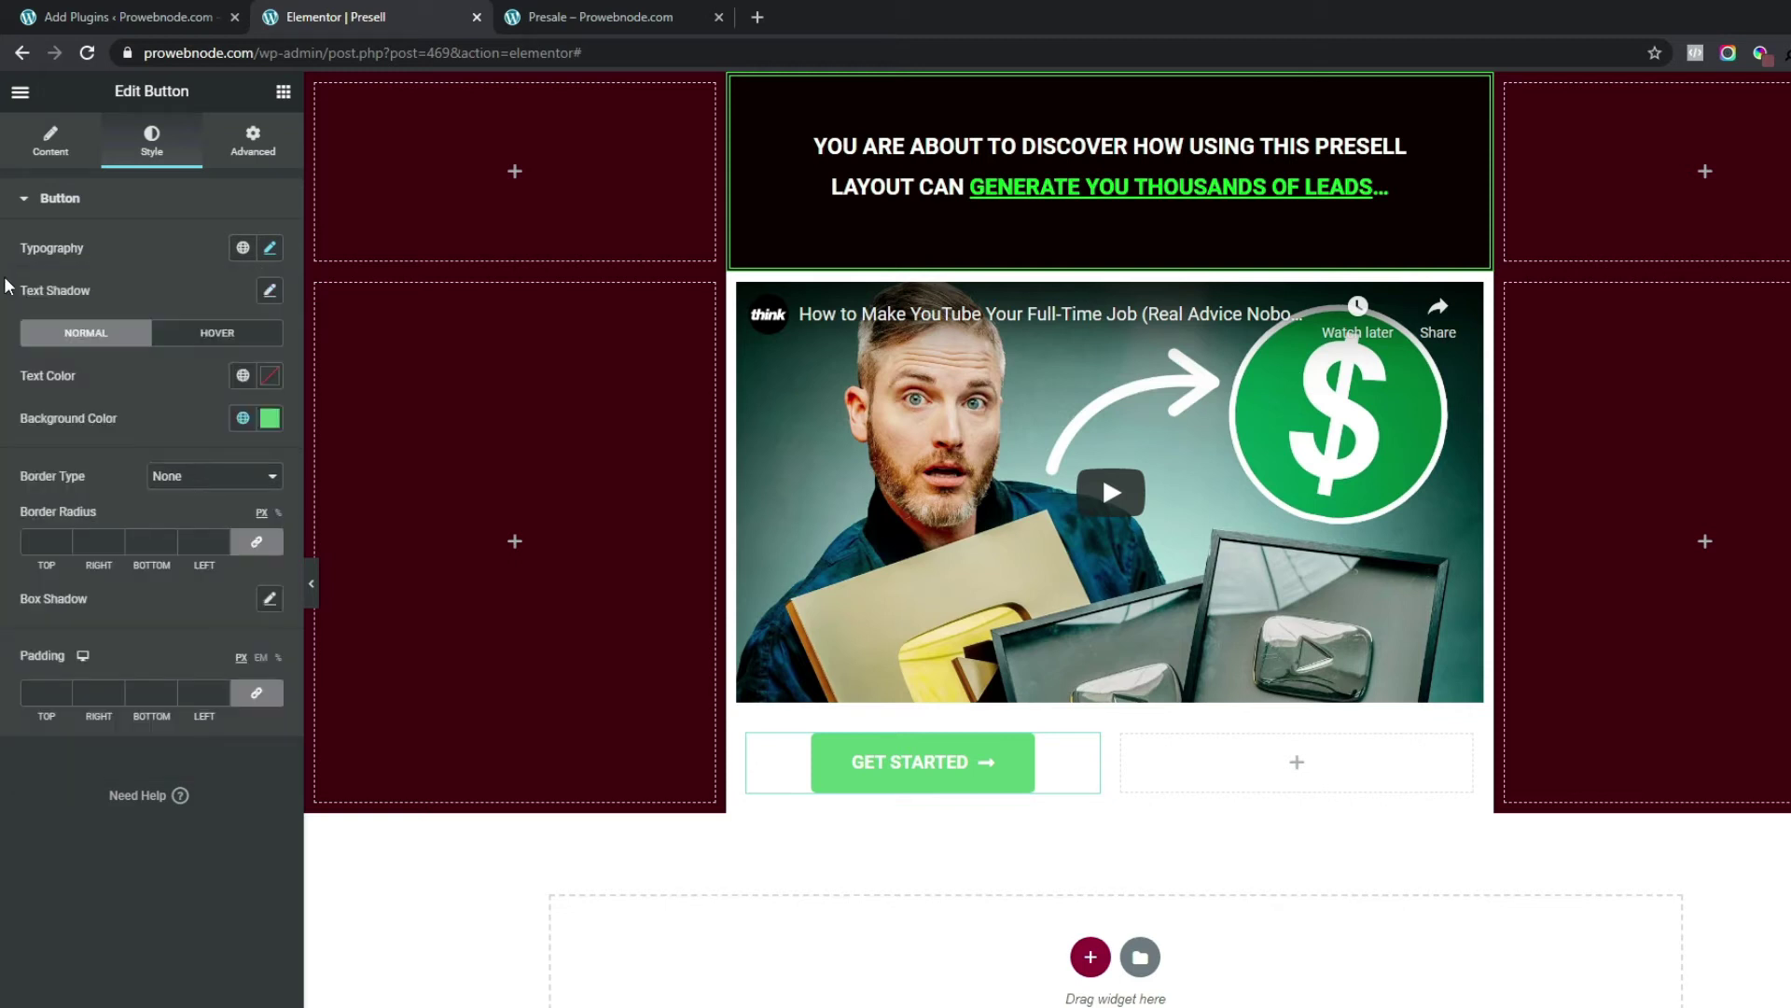
# - Set the button's text color to white, #FFFFFF
pyautogui.click(269, 375)
pyautogui.click(164, 512)
pyautogui.click(38, 467)
pyautogui.moveTo(39, 467); pyautogui.dragTo(5, 413)
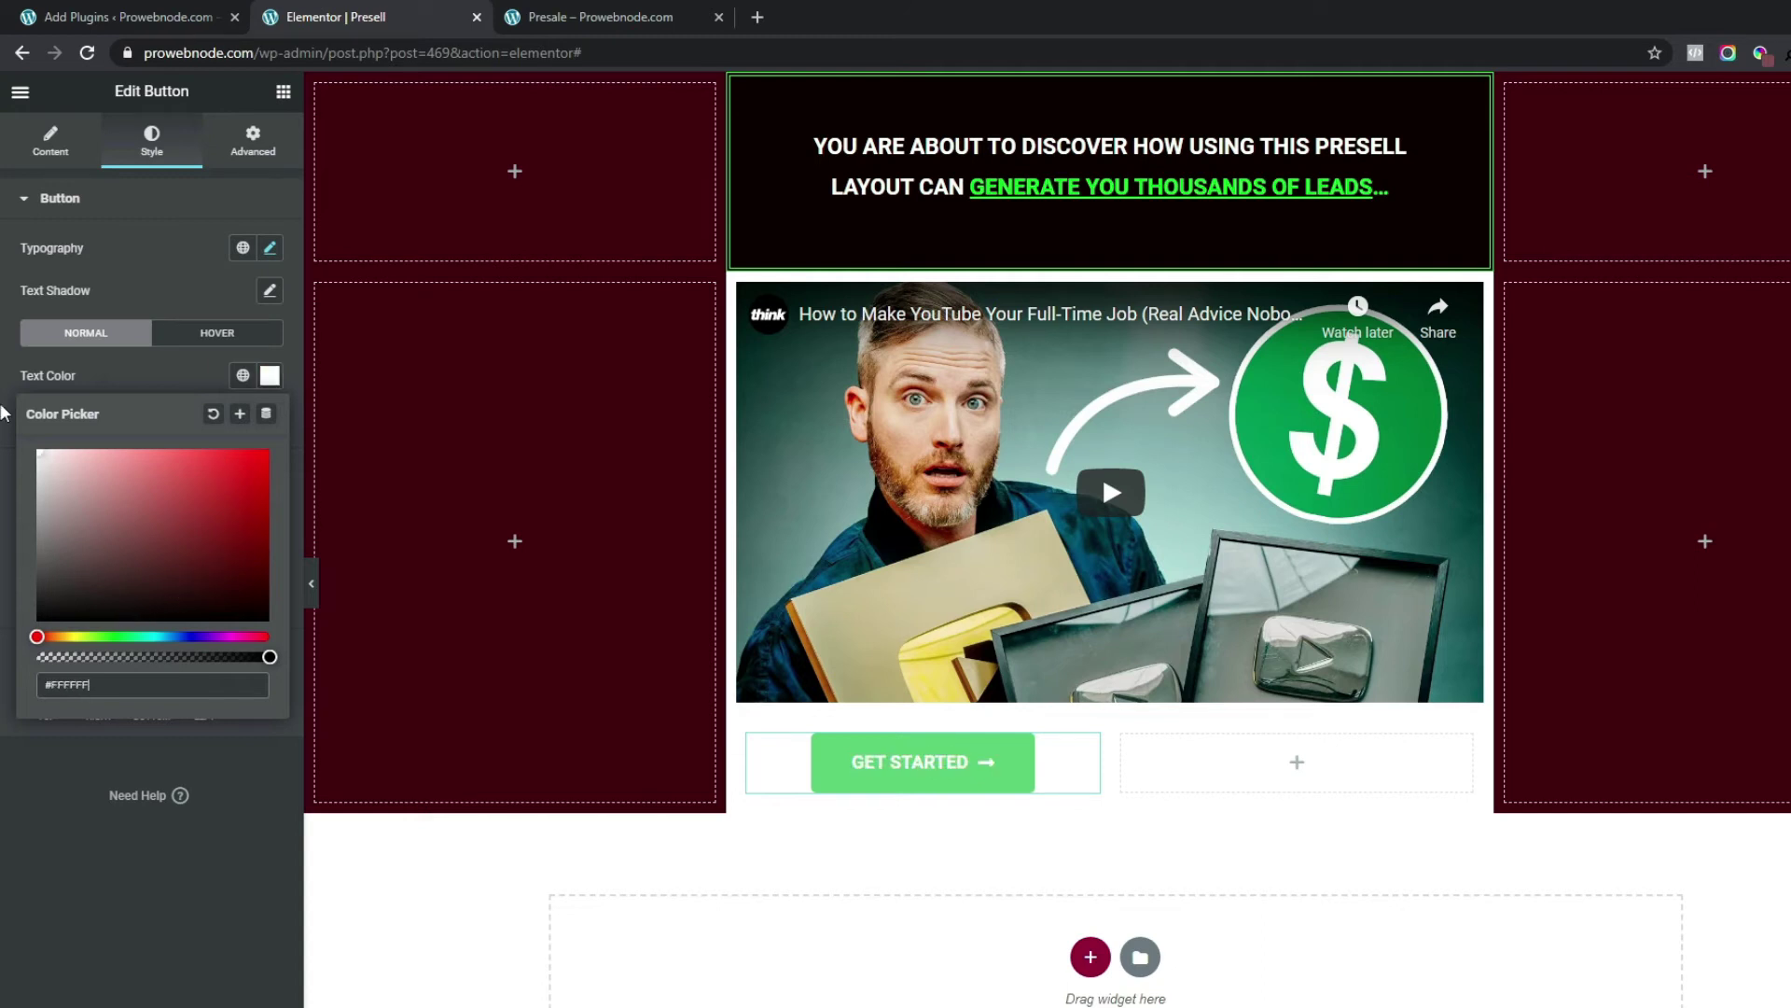
pyautogui.click(5, 413)
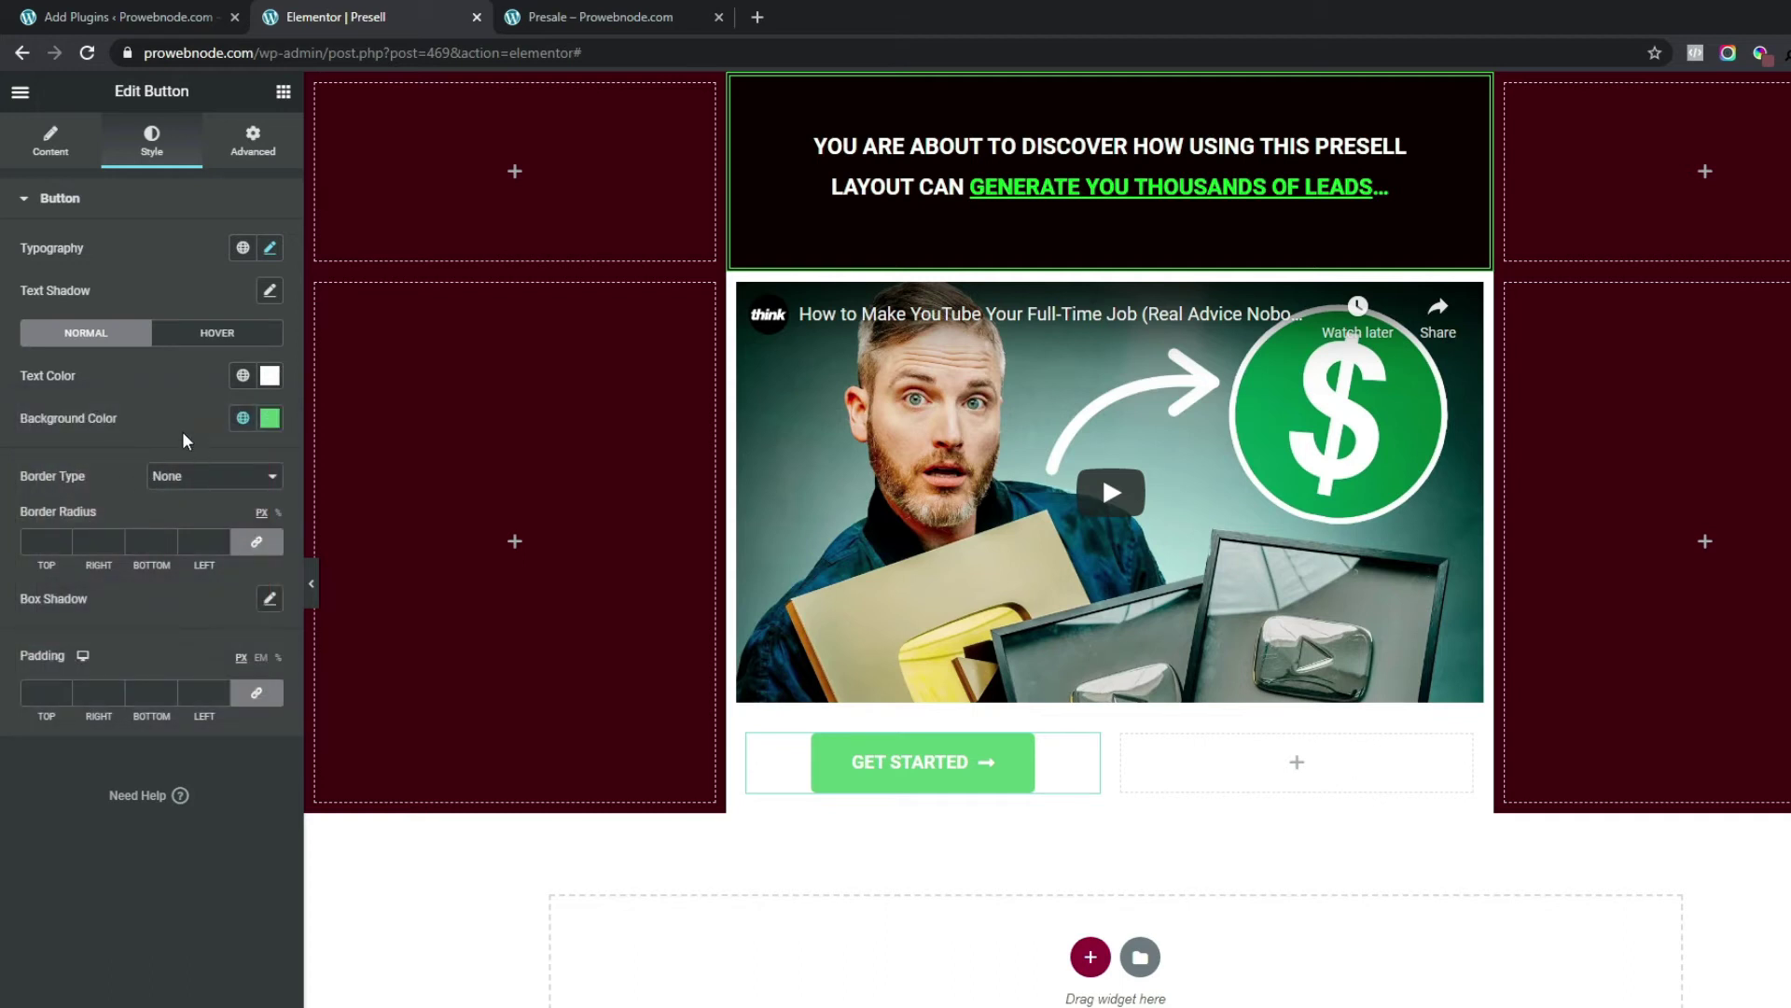
# - Set the button's background color to the dark green #028236
pyautogui.click(270, 420)
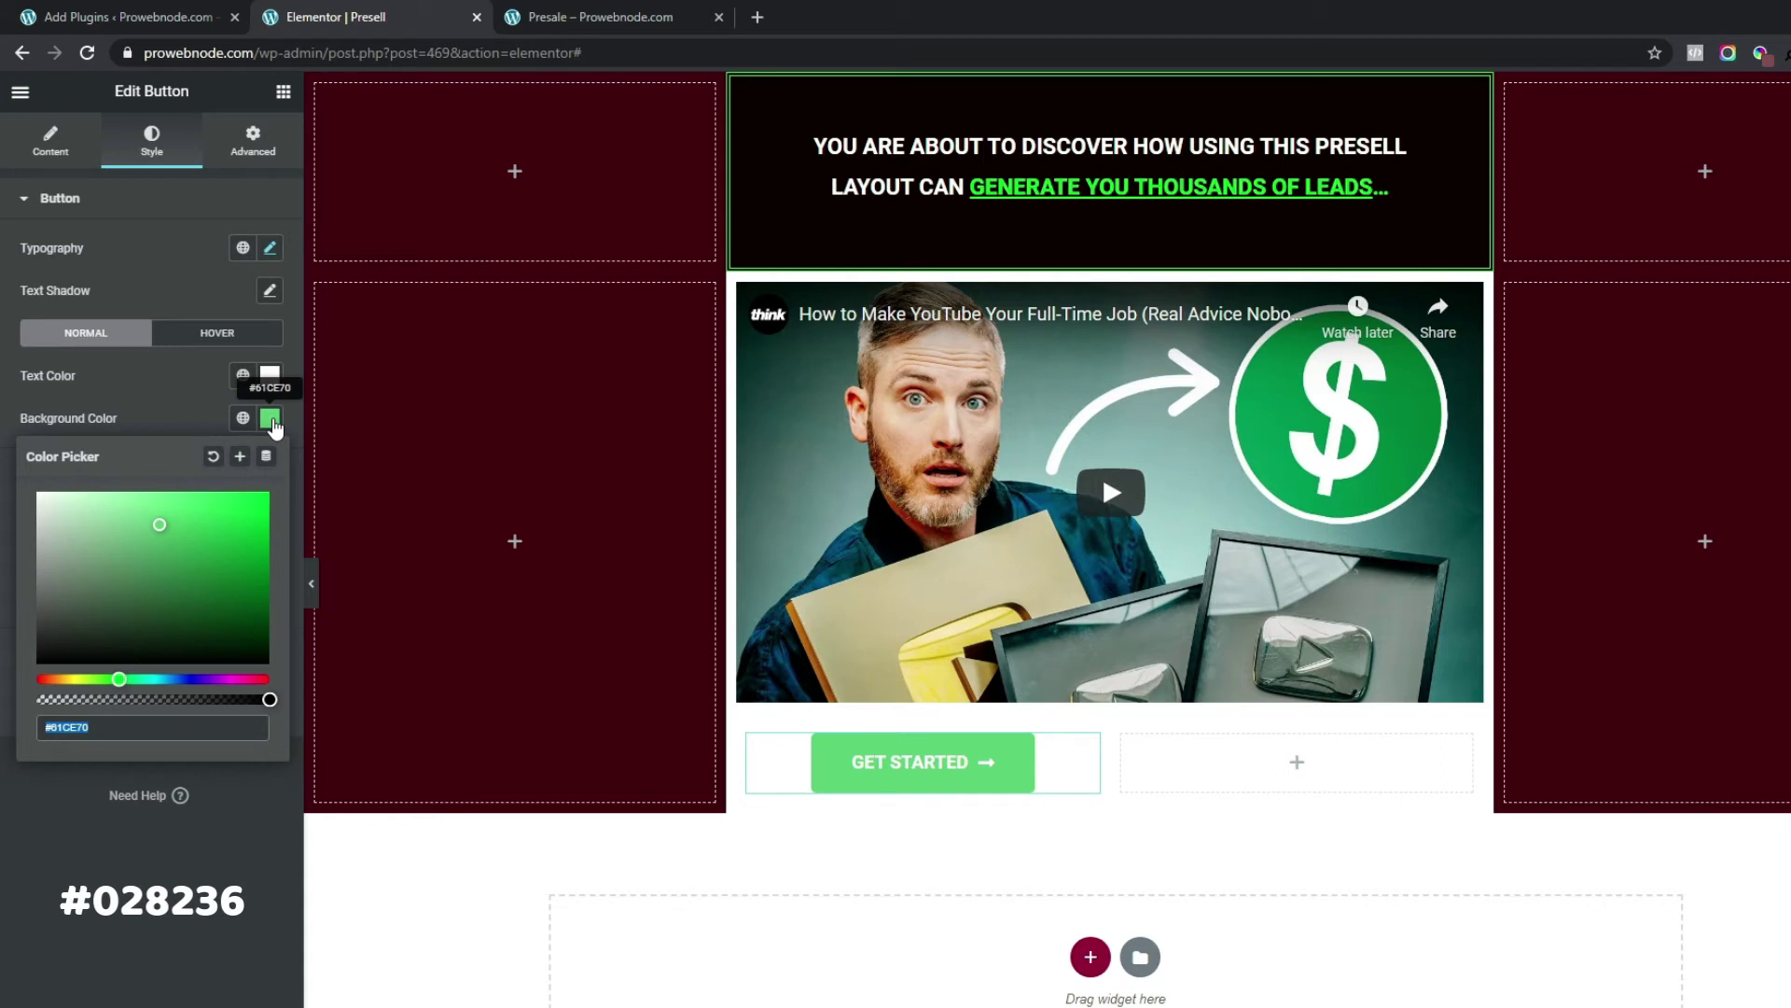
pyautogui.write('#028236')
pyautogui.click(5, 472)
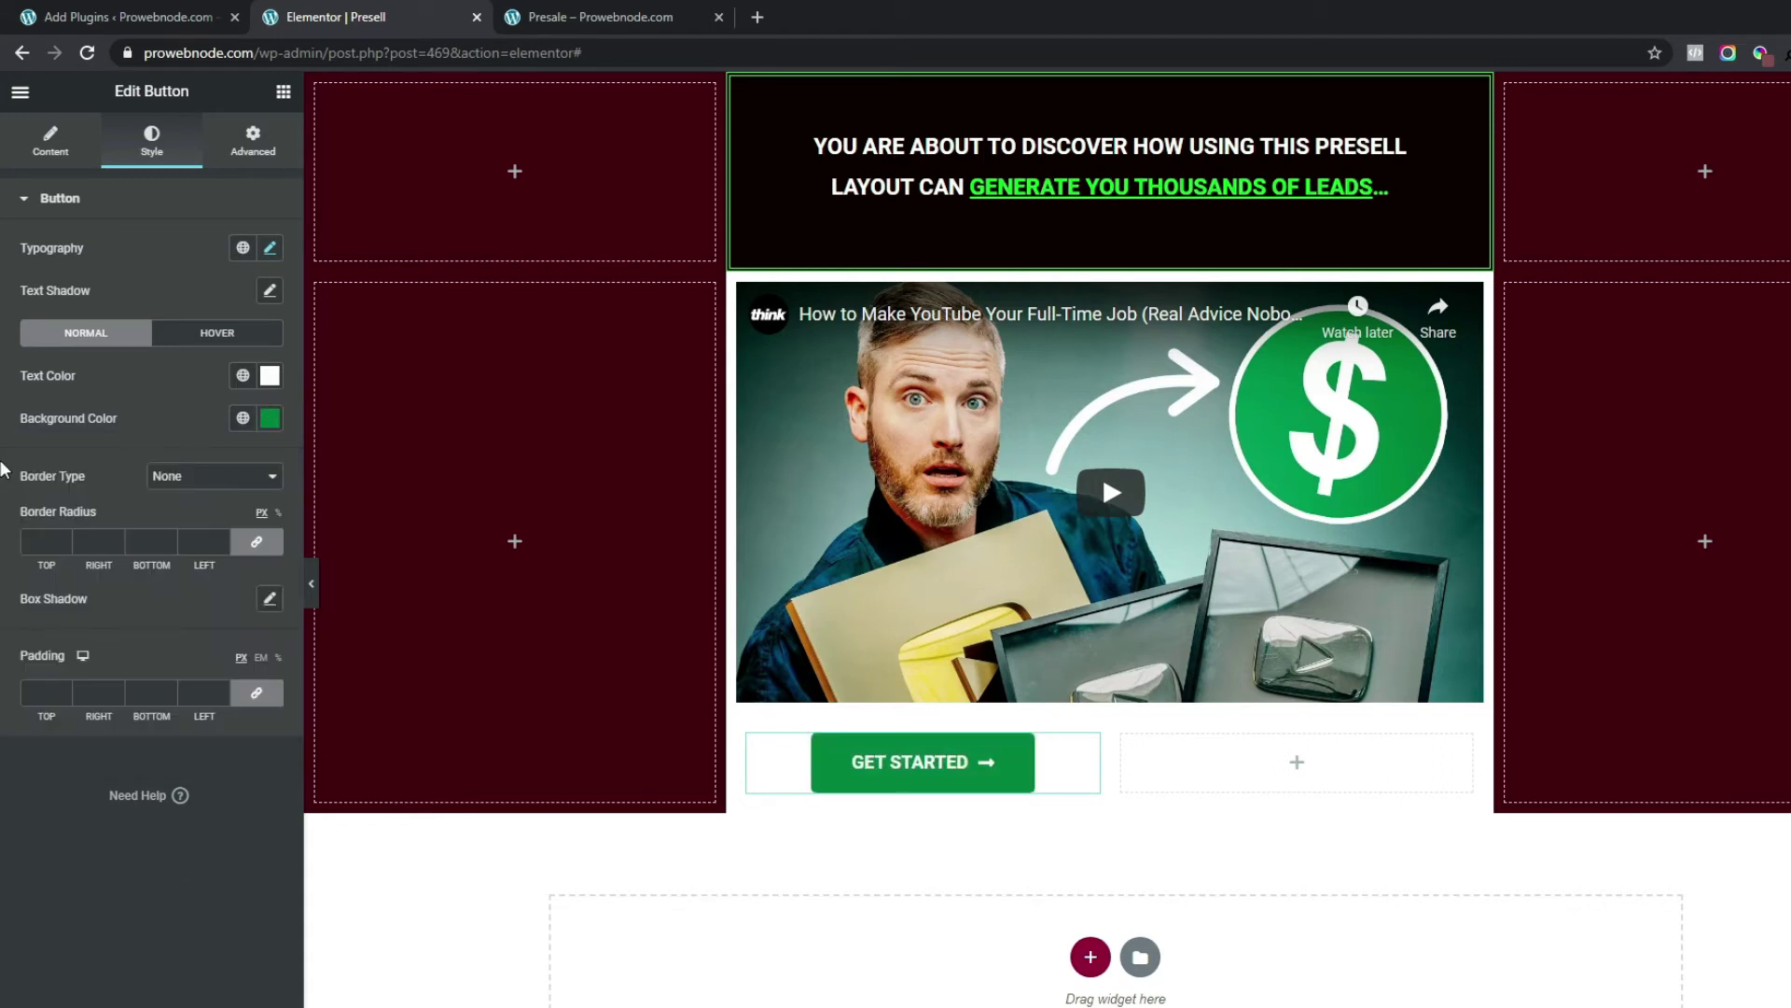
# - Give the button a Double border with a width of 6 on all sides
pyautogui.click(190, 479)
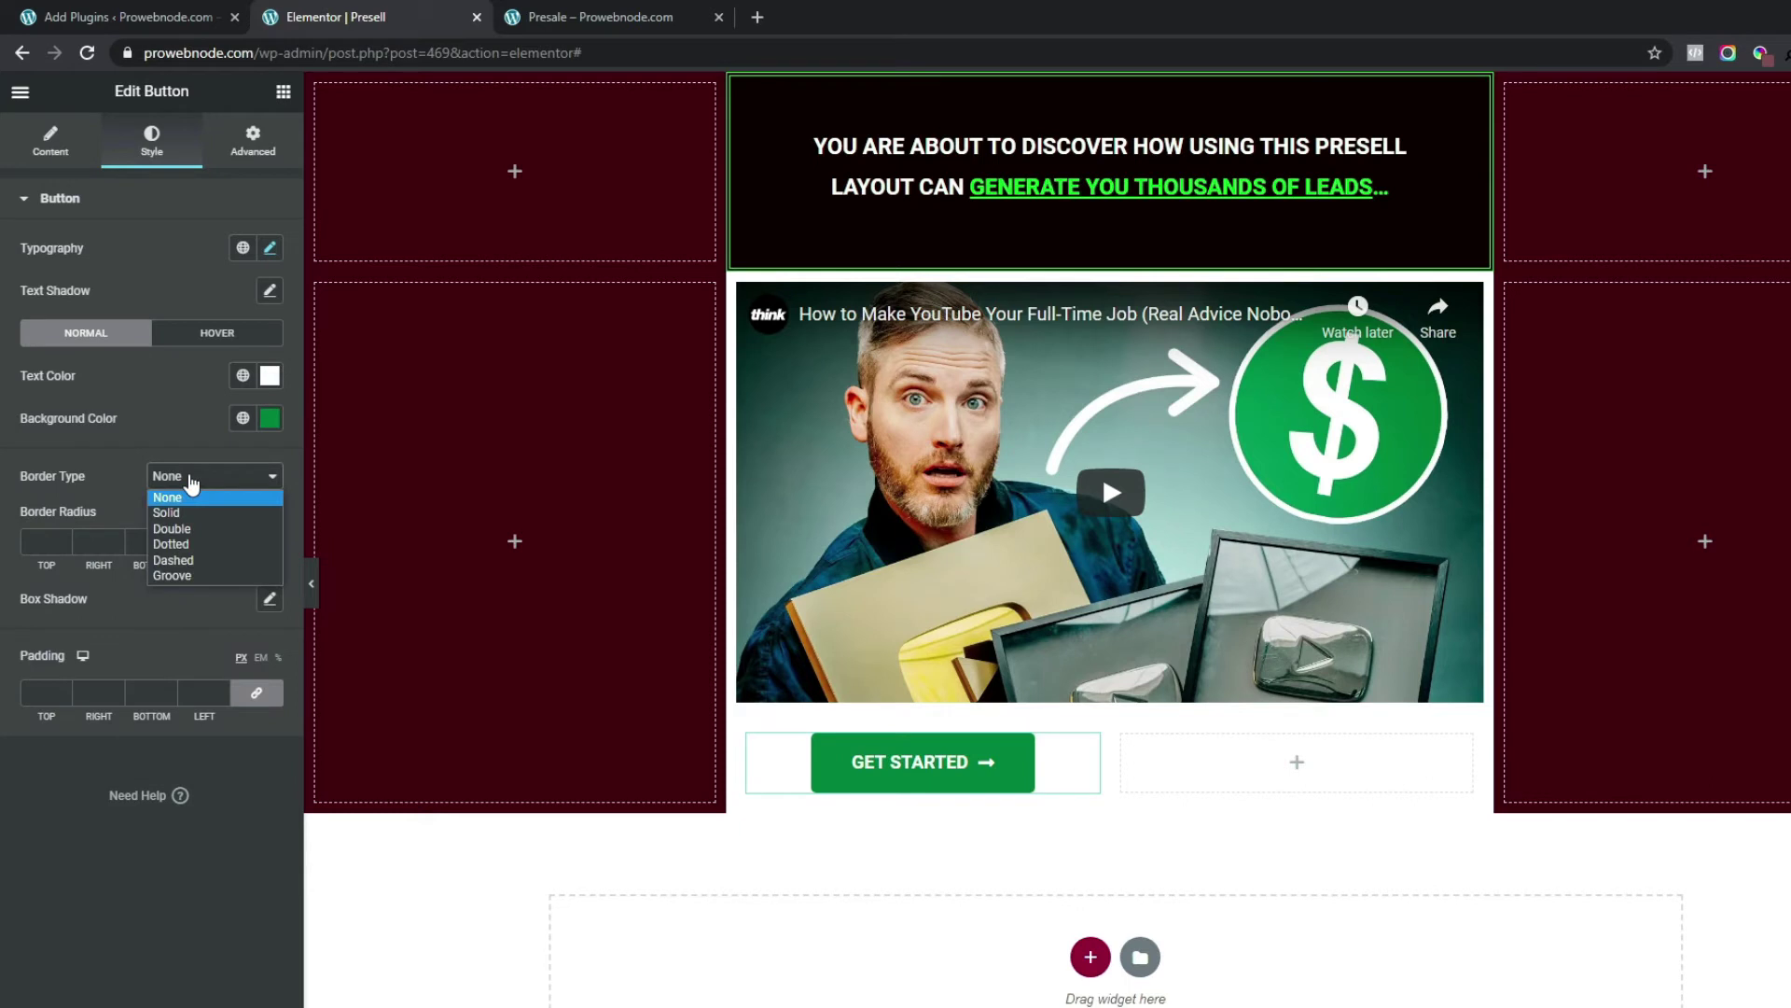
pyautogui.click(189, 524)
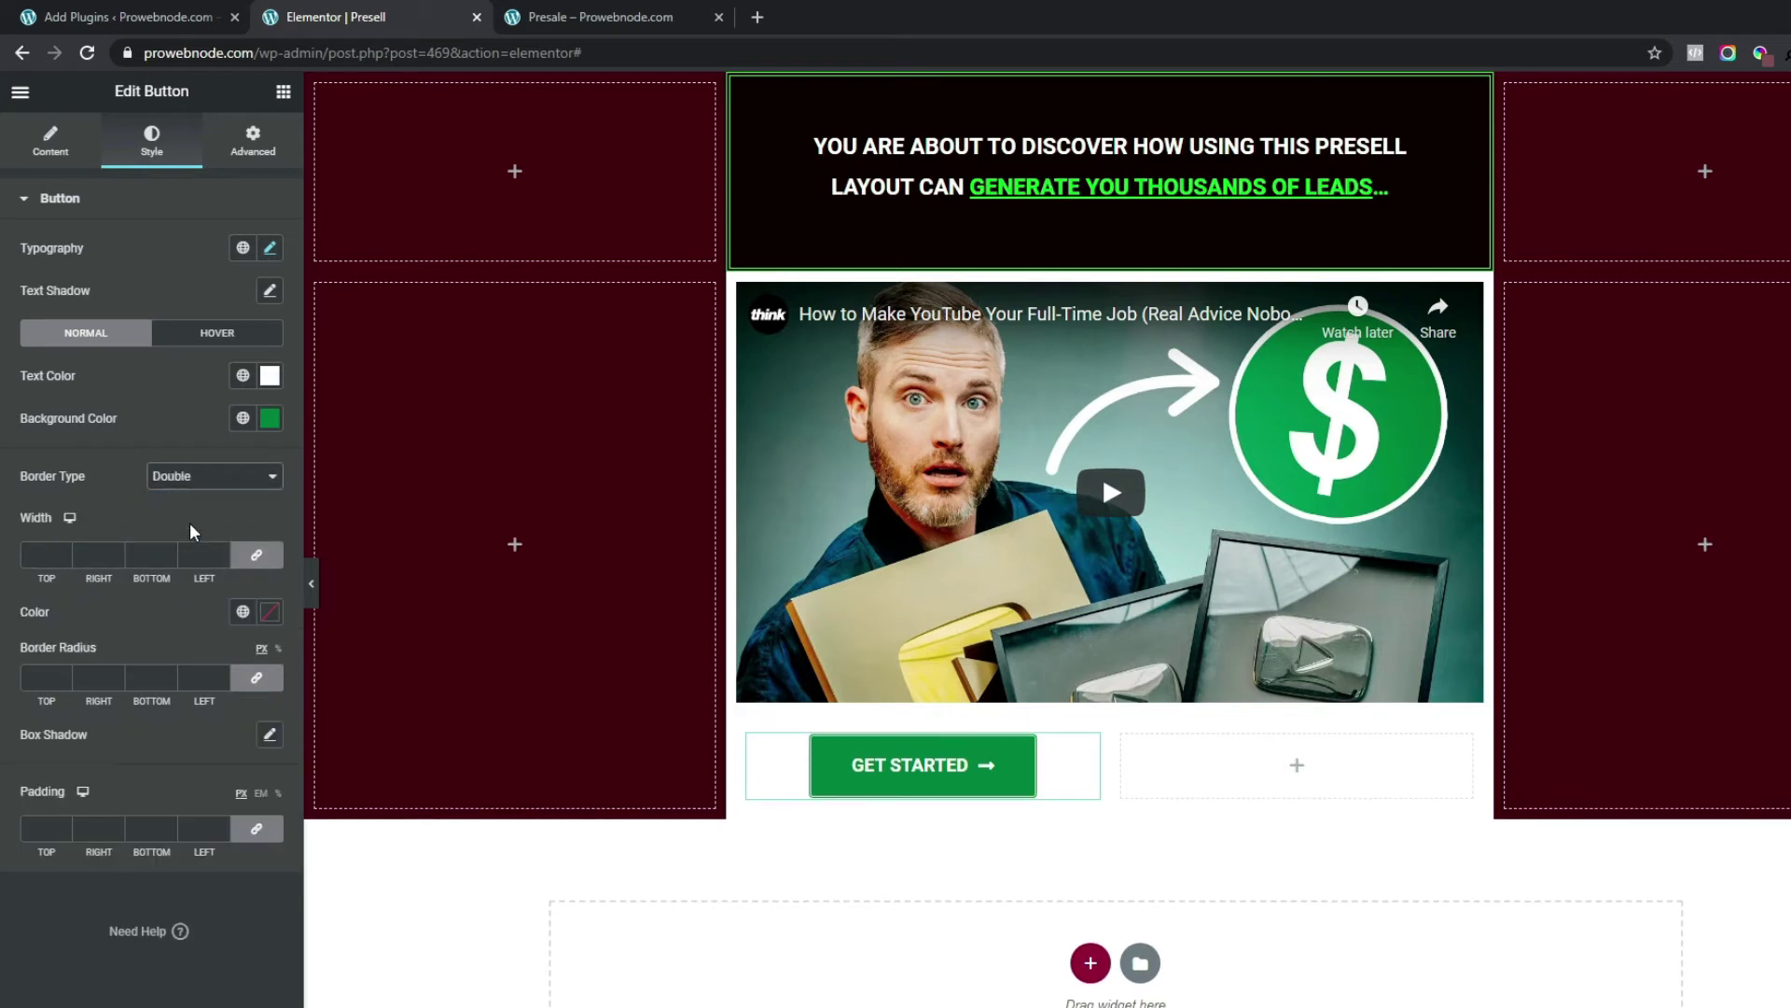
pyautogui.click(63, 550)
pyautogui.click(64, 551)
pyautogui.click(63, 551)
pyautogui.click(64, 550)
pyautogui.click(64, 550)
pyautogui.click(63, 550)
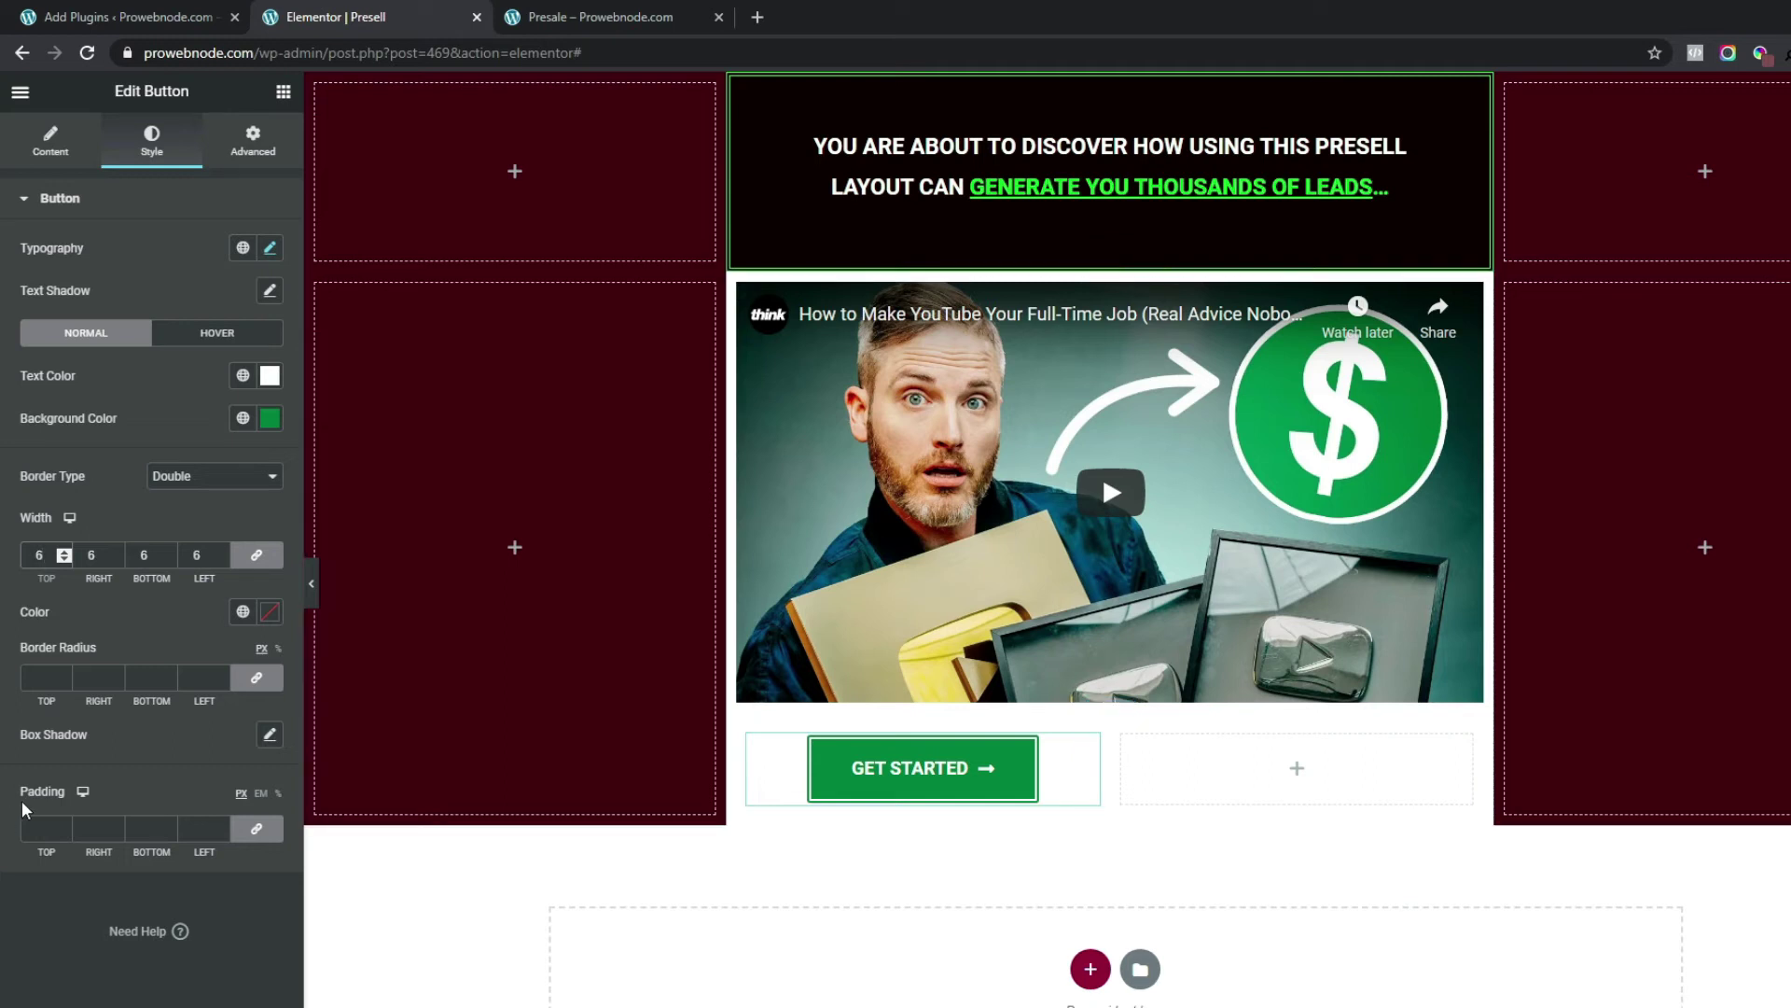
# - Unlink the button's padding values and set them to 20 top, 95 right, 20 bottom and 95 left
pyautogui.click(257, 827)
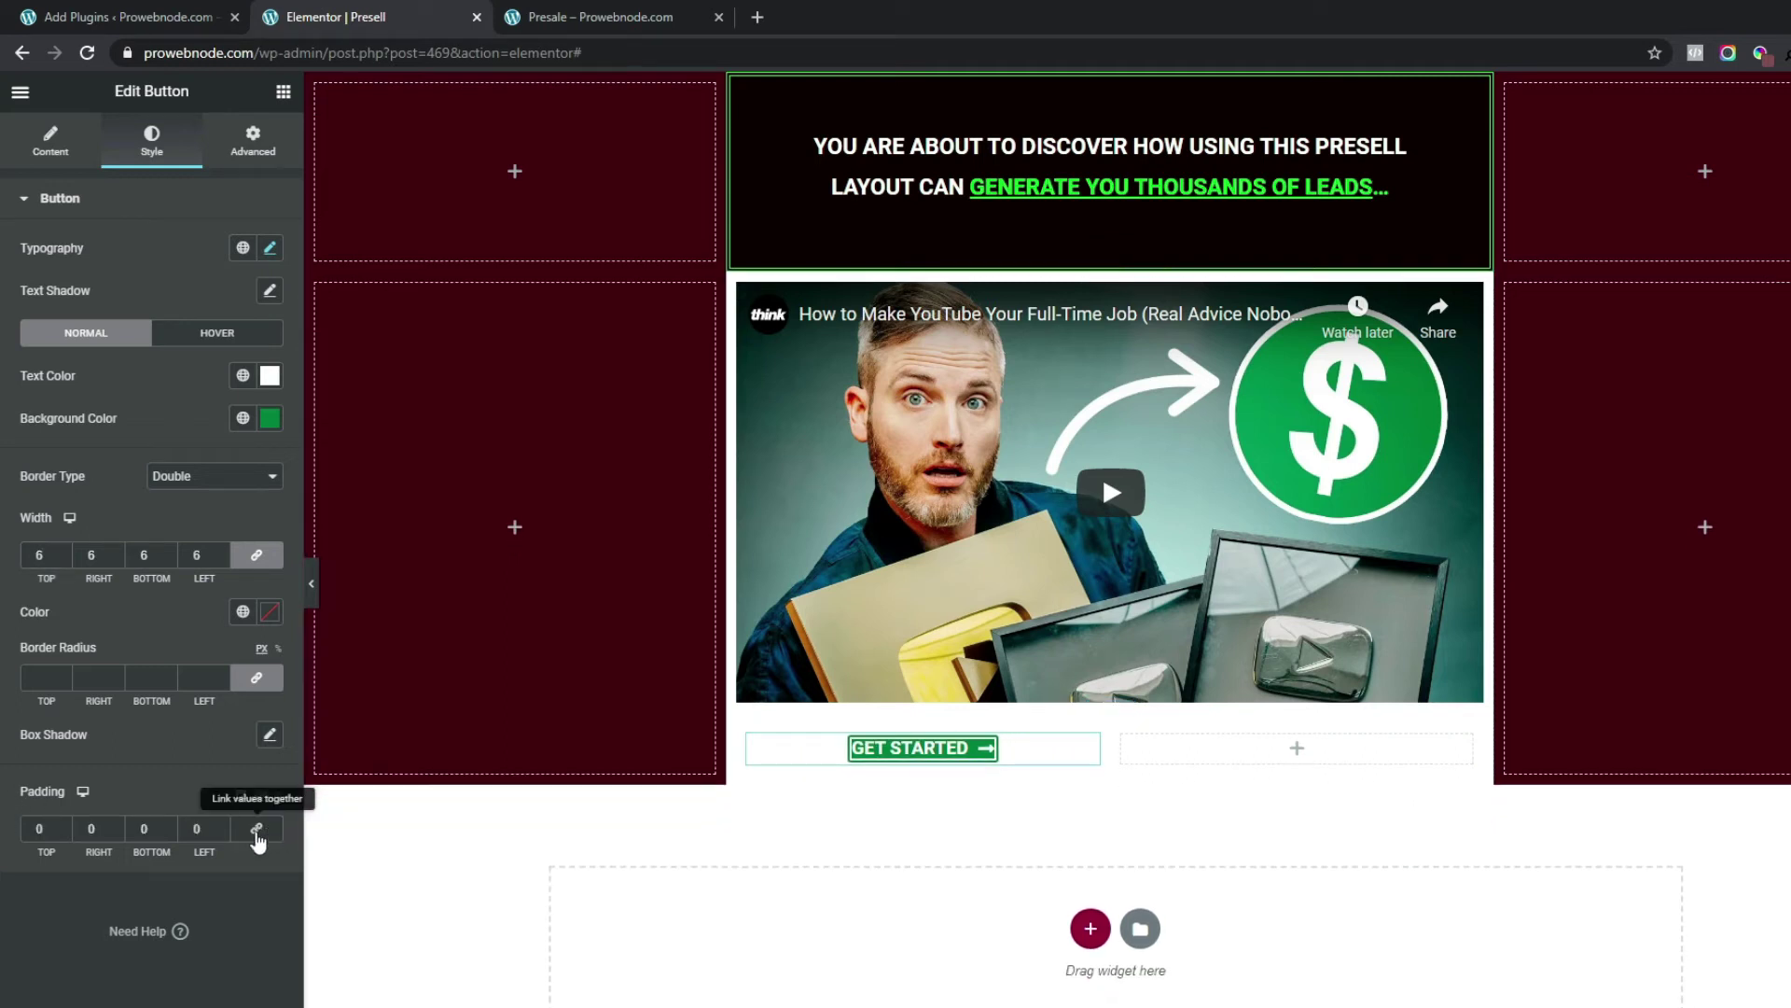
pyautogui.write('20')
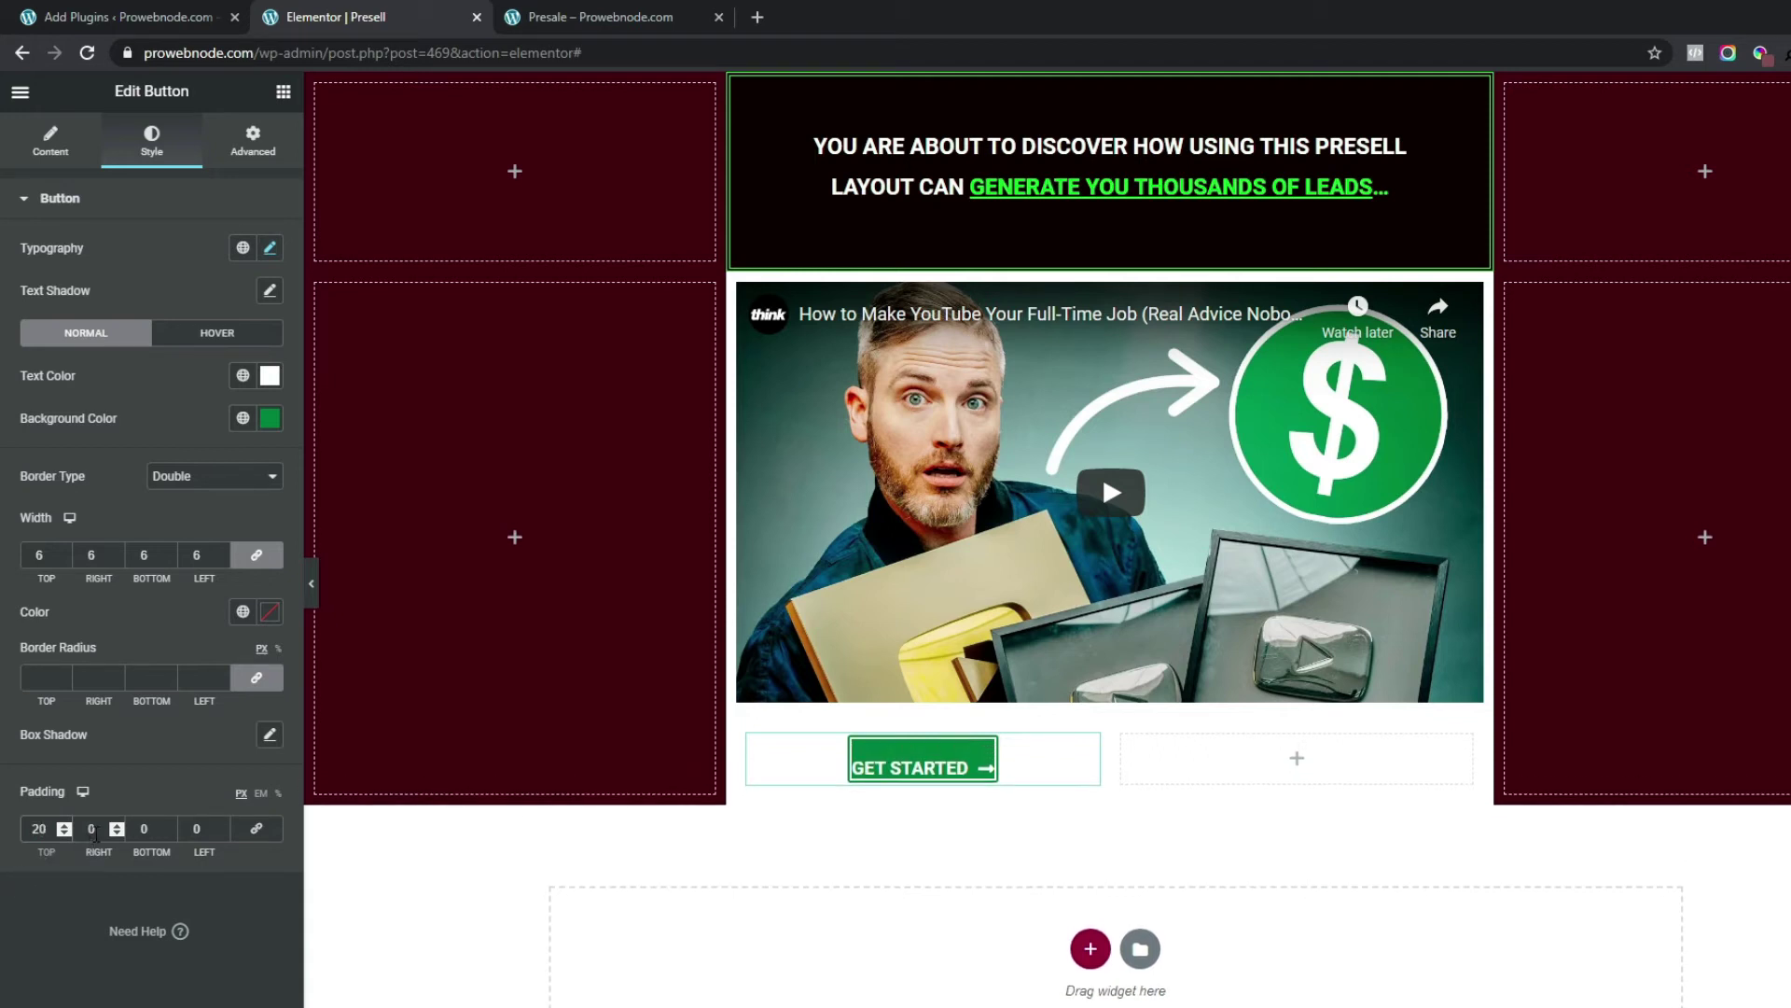
pyautogui.moveTo(95, 830); pyautogui.dragTo(81, 825)
pyautogui.write('95')
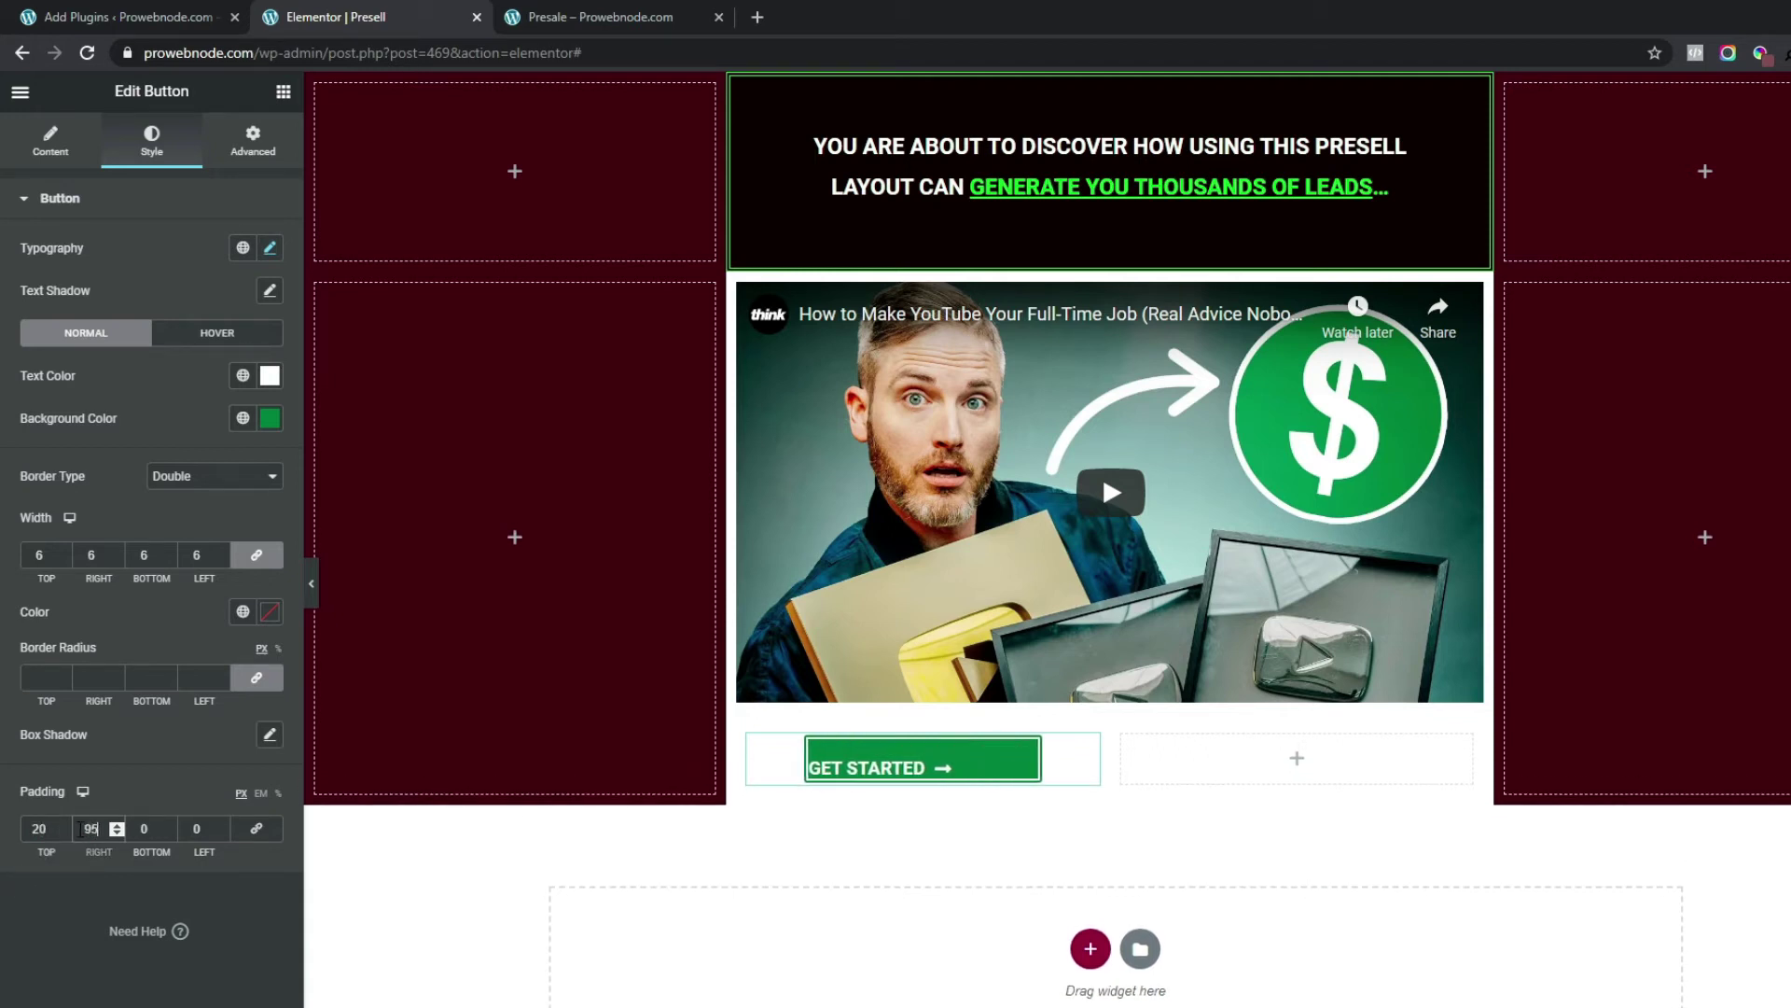
pyautogui.moveTo(155, 824); pyautogui.dragTo(142, 828)
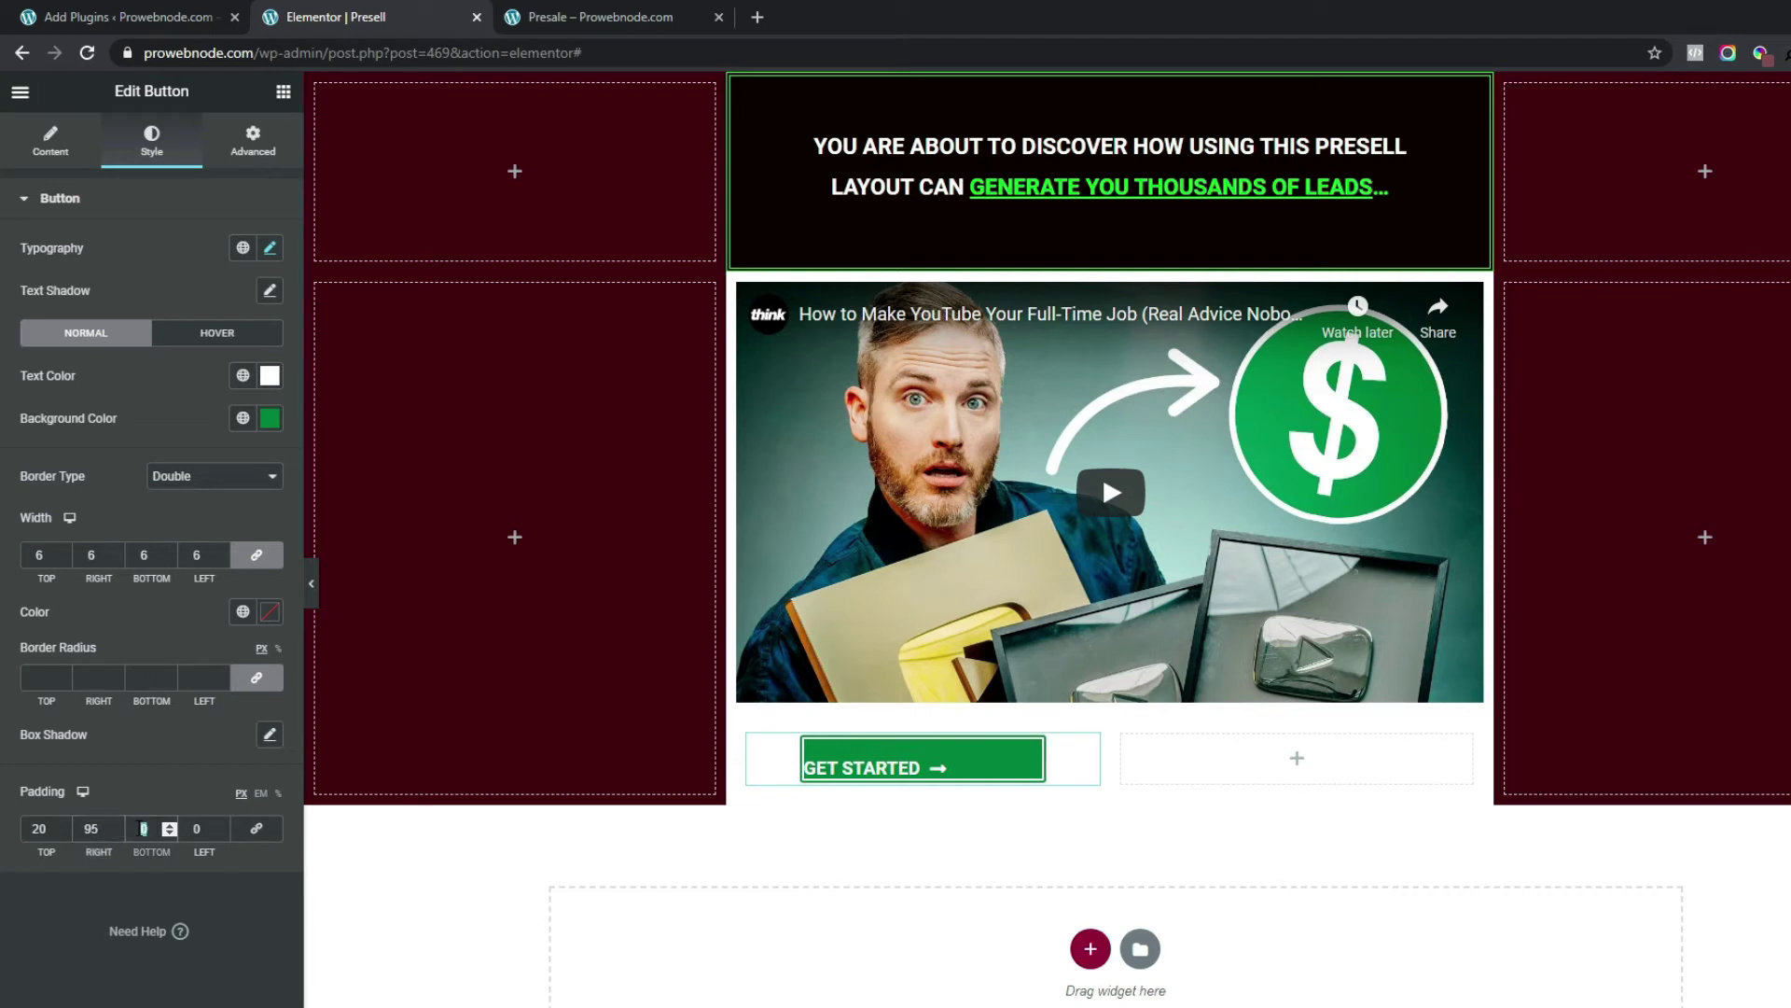
pyautogui.write('20')
pyautogui.click(201, 828)
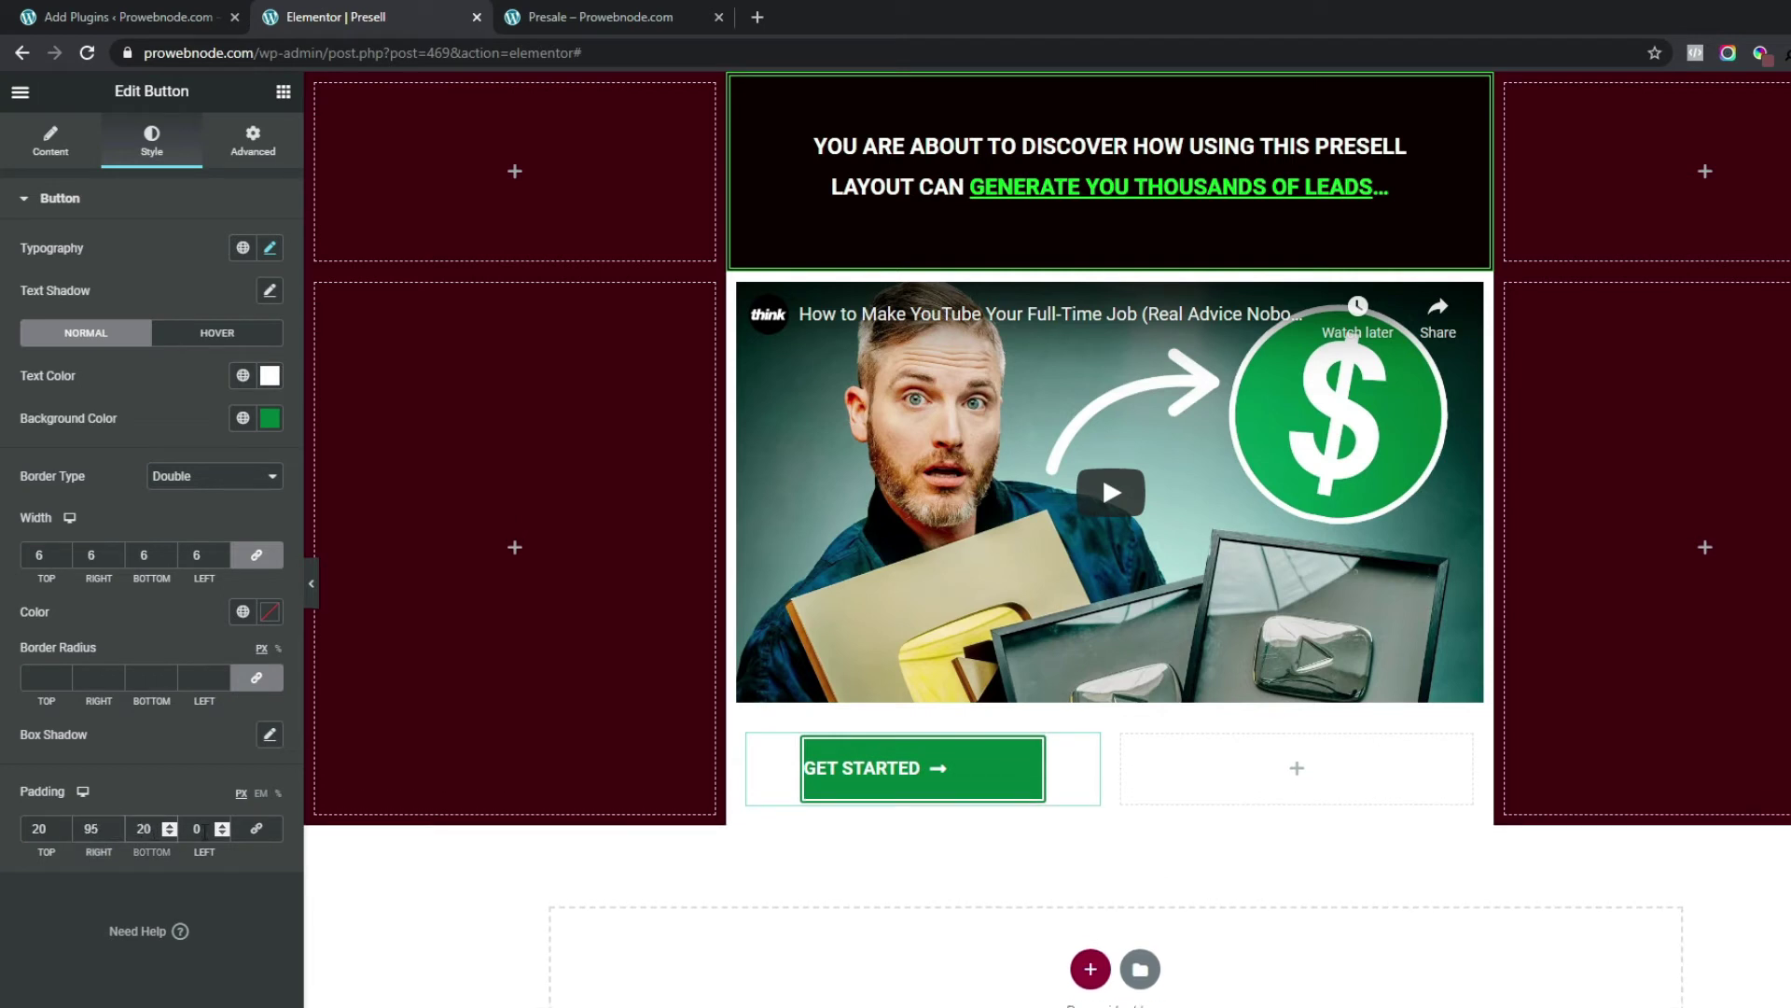
pyautogui.write('95')
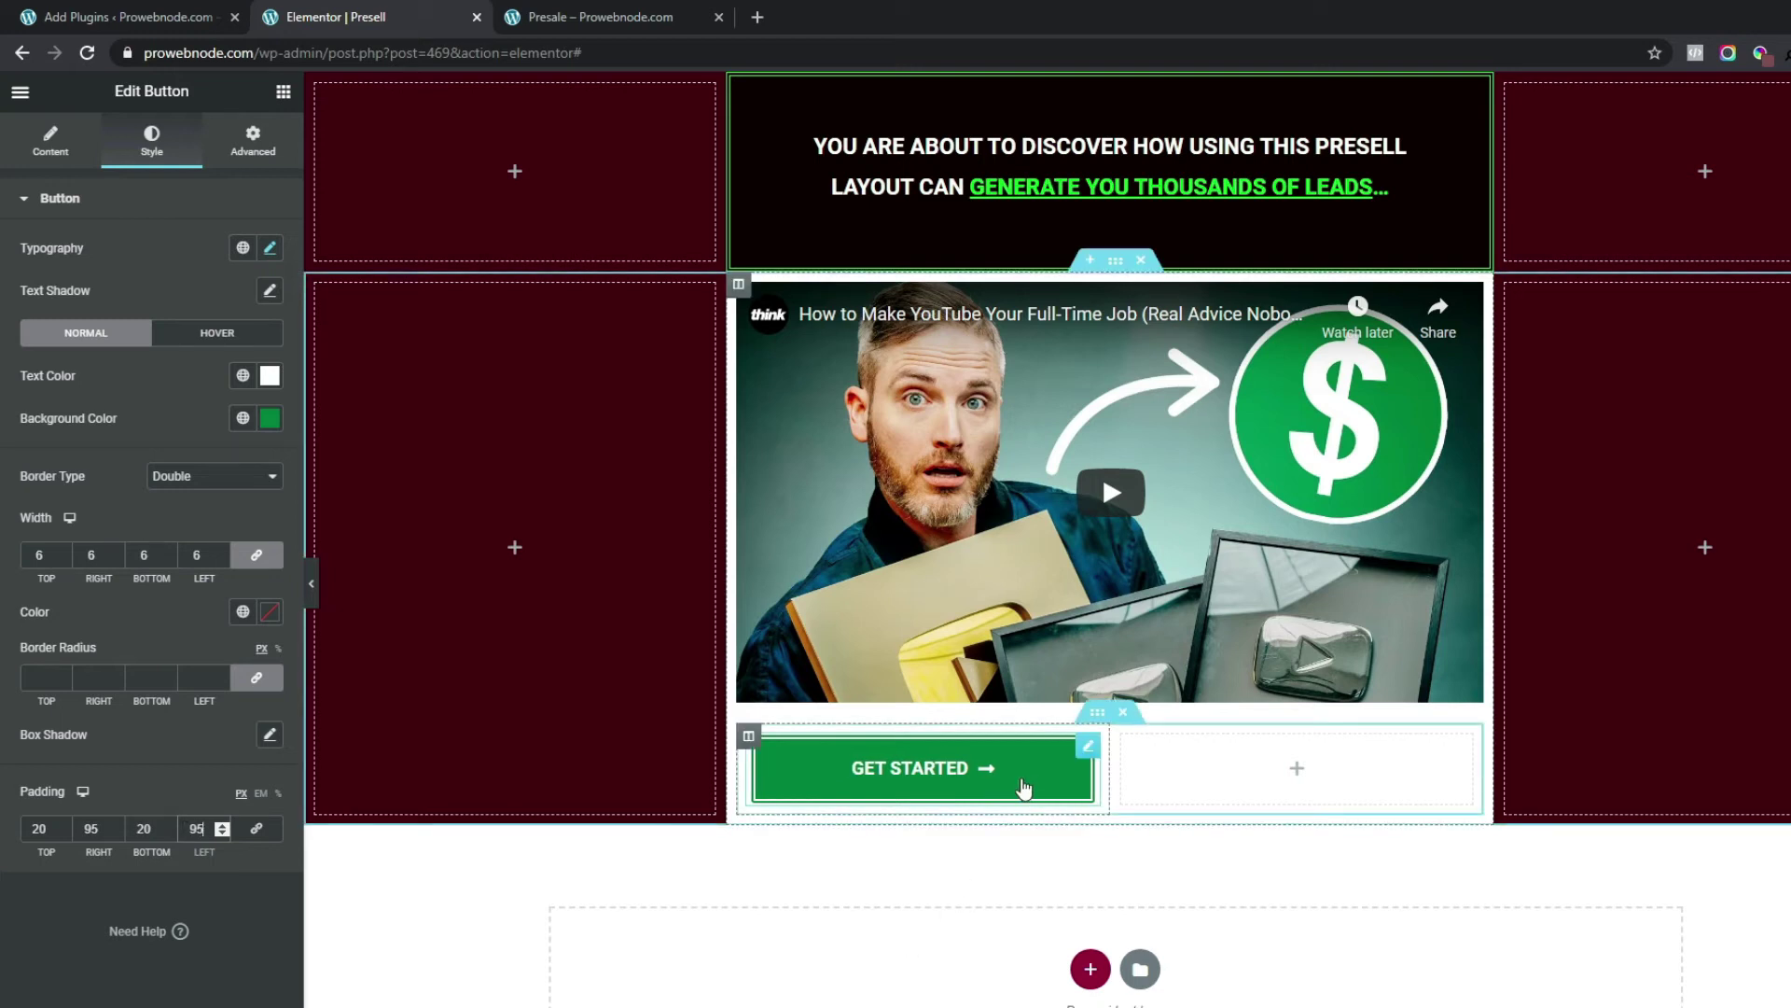
# - Duplicate the GET STARTED button and move the copy into the inner section's empty second column
pyautogui.rightClick(1086, 760)
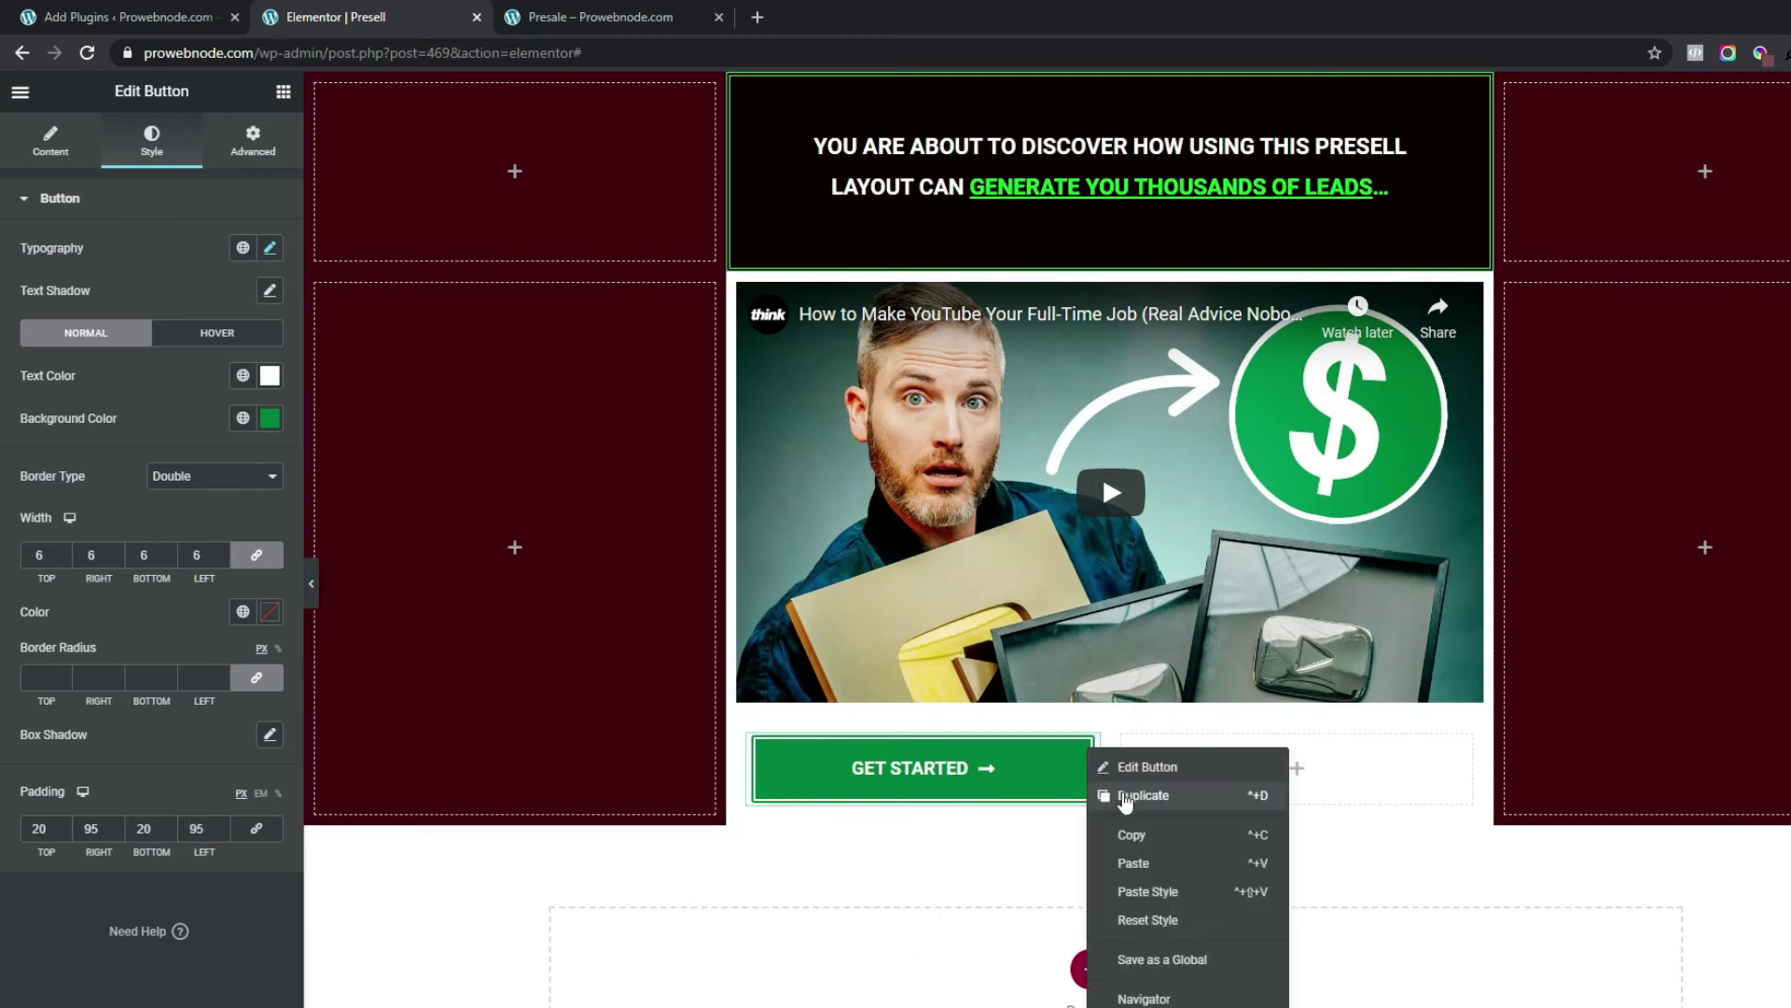
pyautogui.click(1110, 791)
pyautogui.moveTo(1089, 832); pyautogui.dragTo(1262, 781)
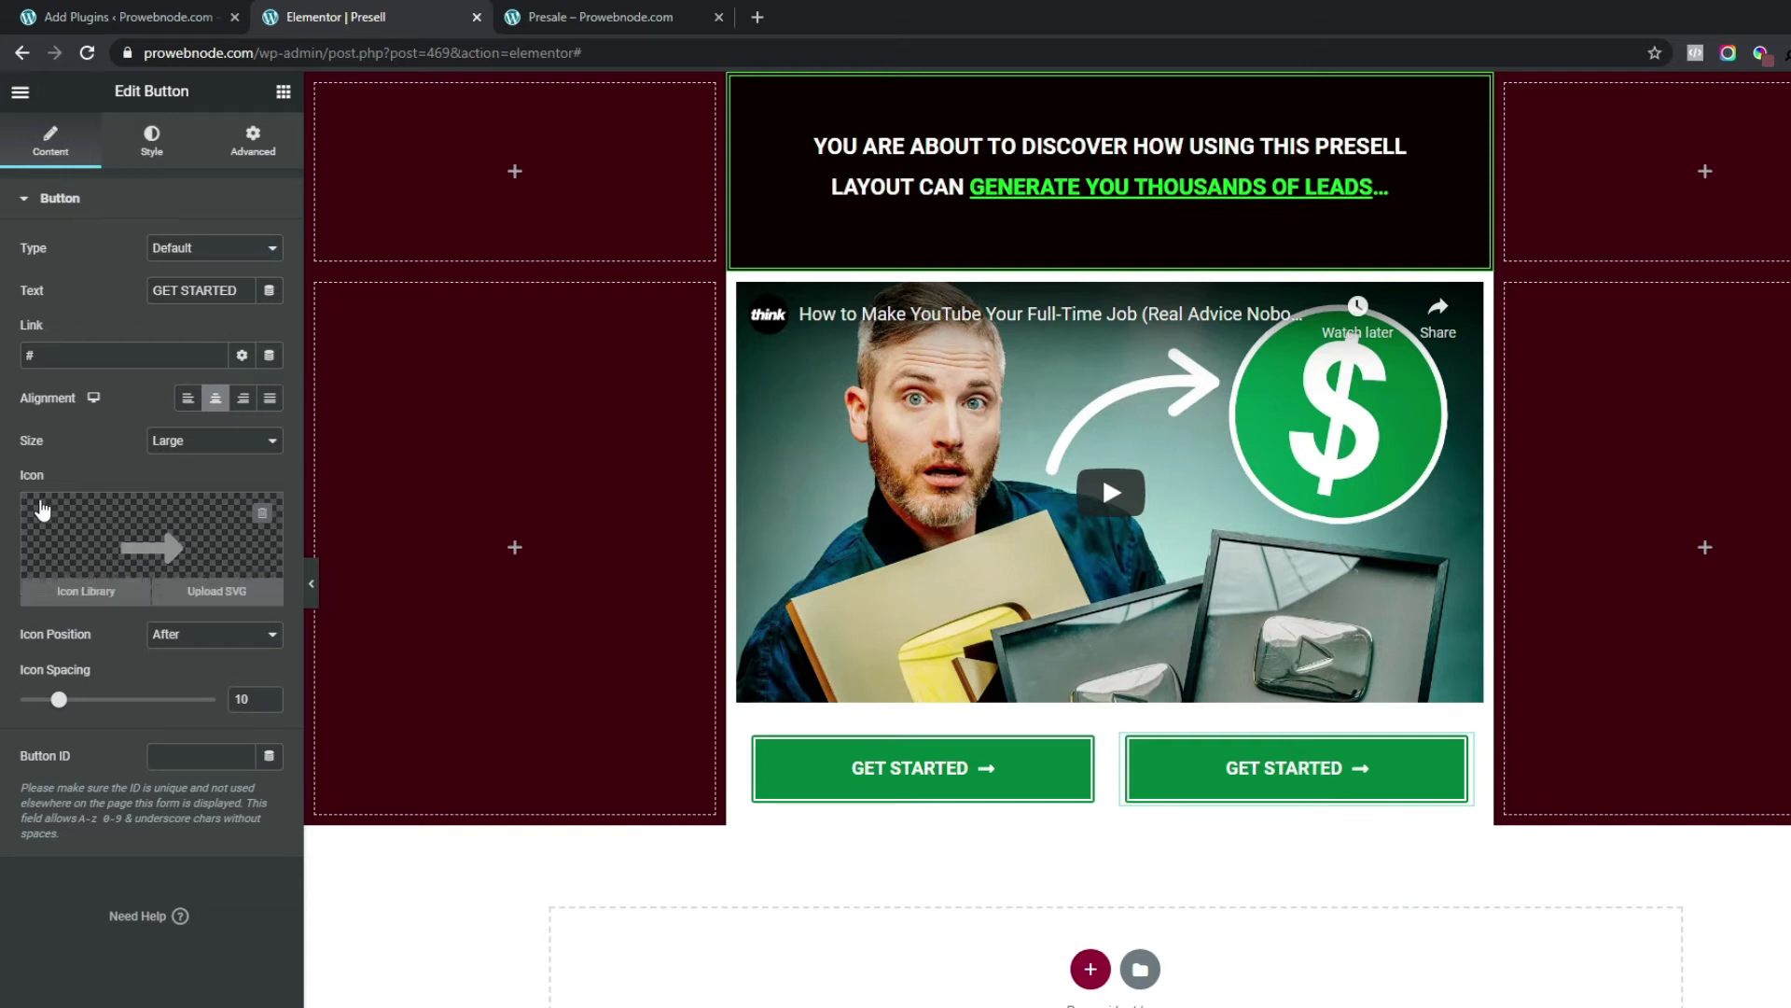
# - Change the second GET STARTED button's icon to the long left arrow and set its icon position to Before
pyautogui.click(86, 516)
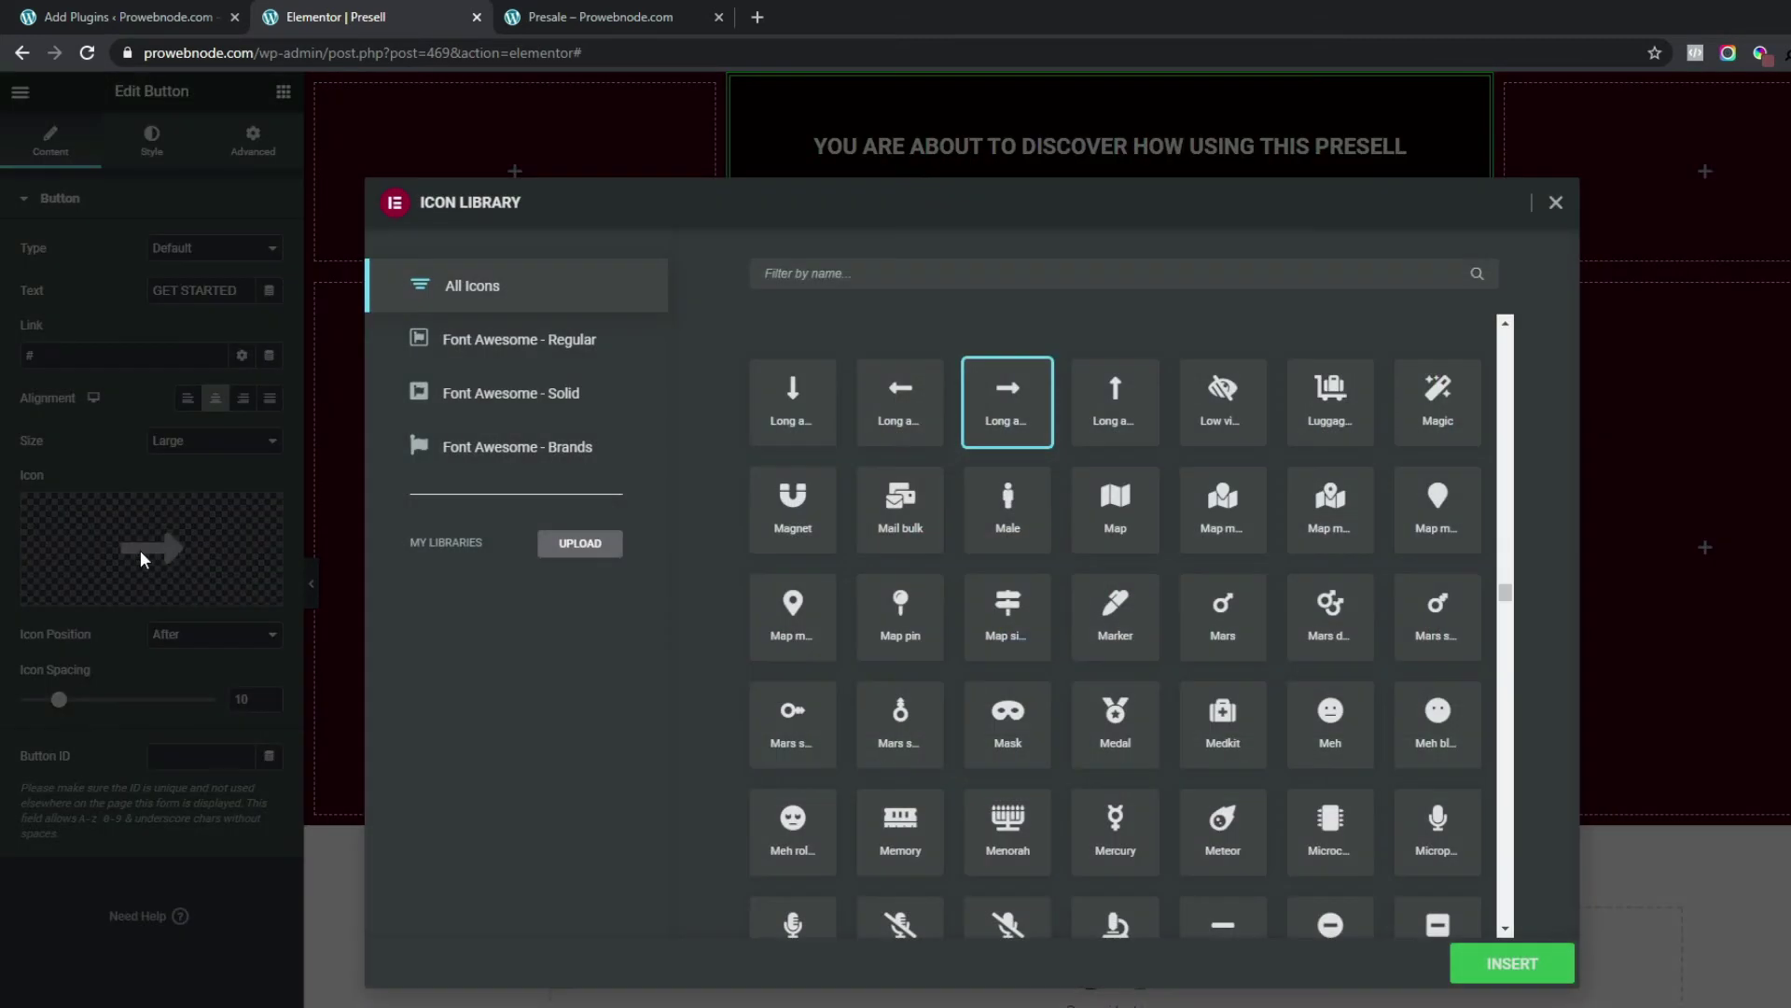
pyautogui.click(903, 410)
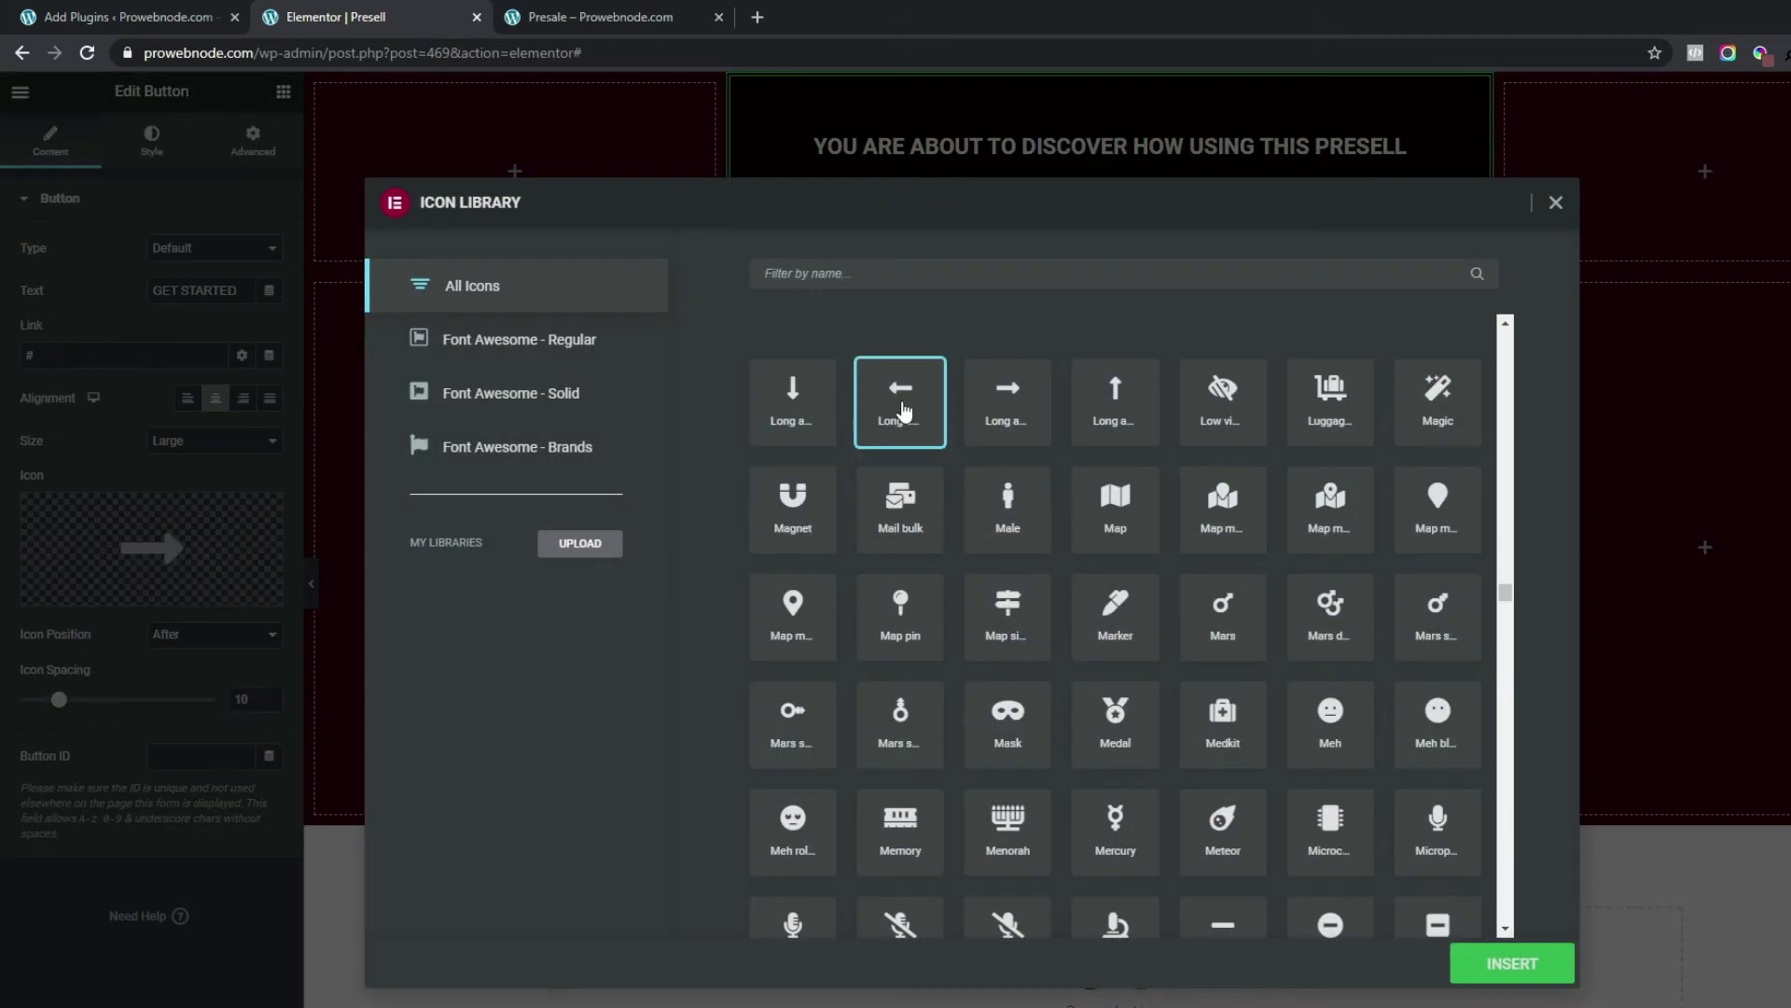
pyautogui.click(1512, 963)
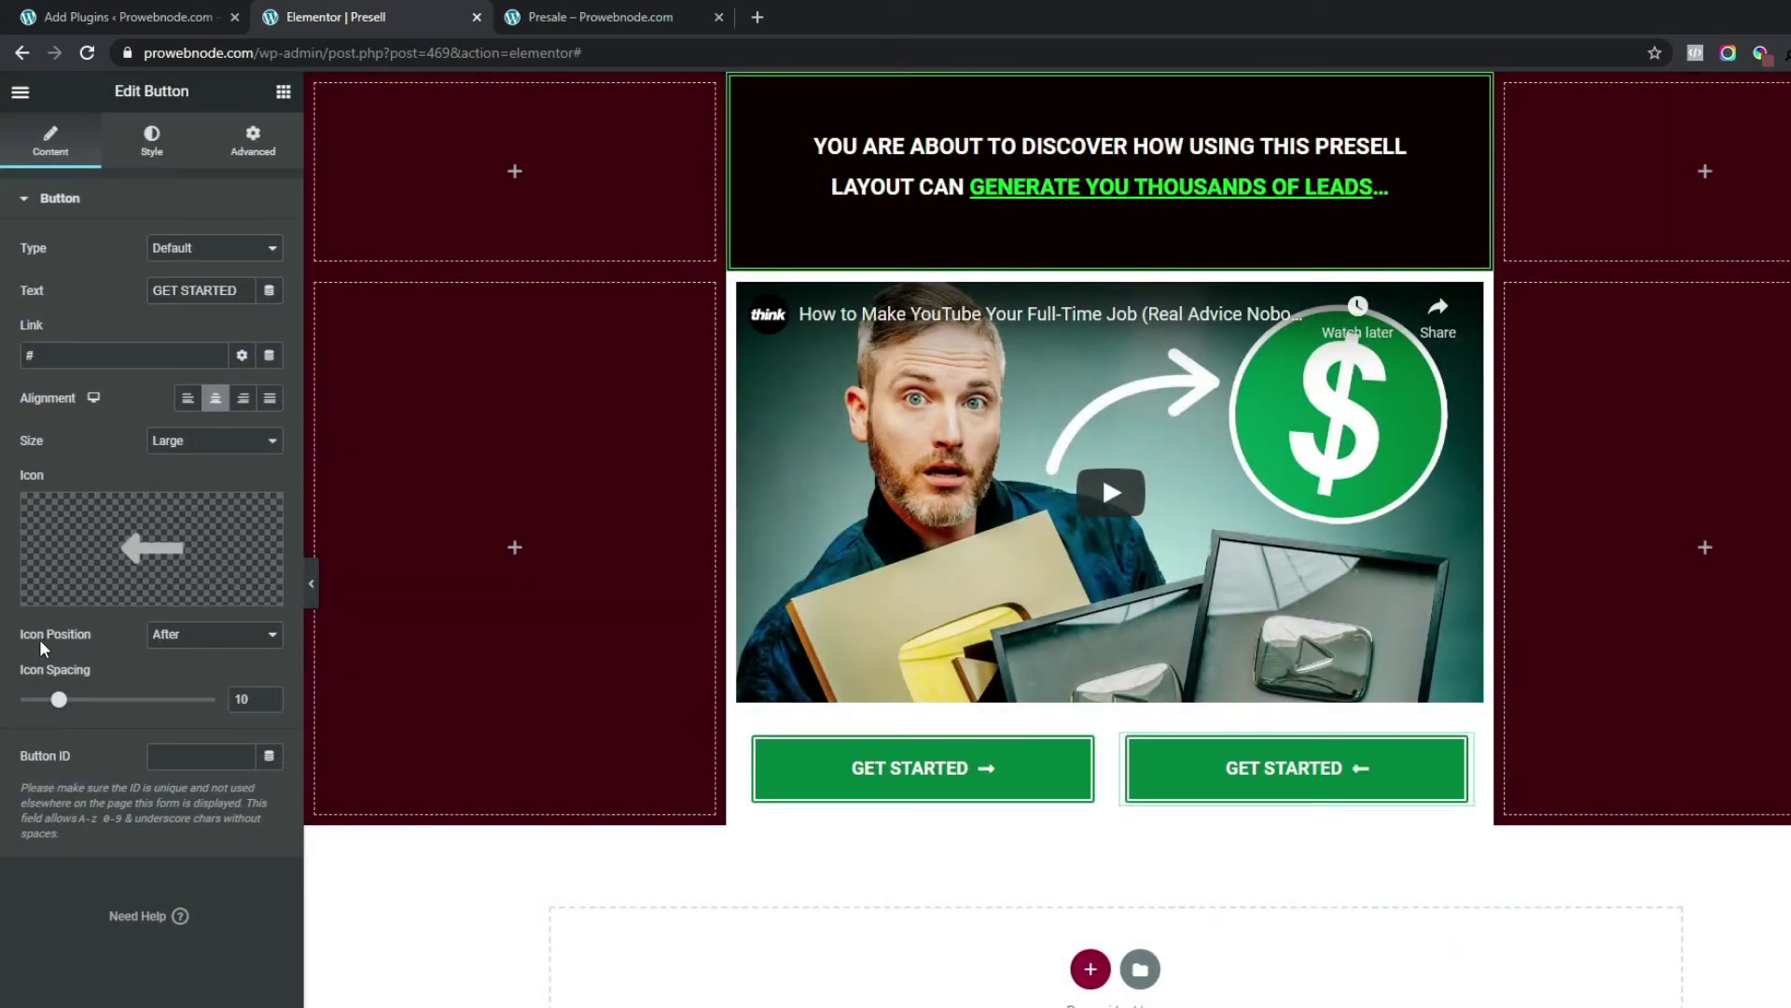
pyautogui.click(191, 638)
pyautogui.click(202, 657)
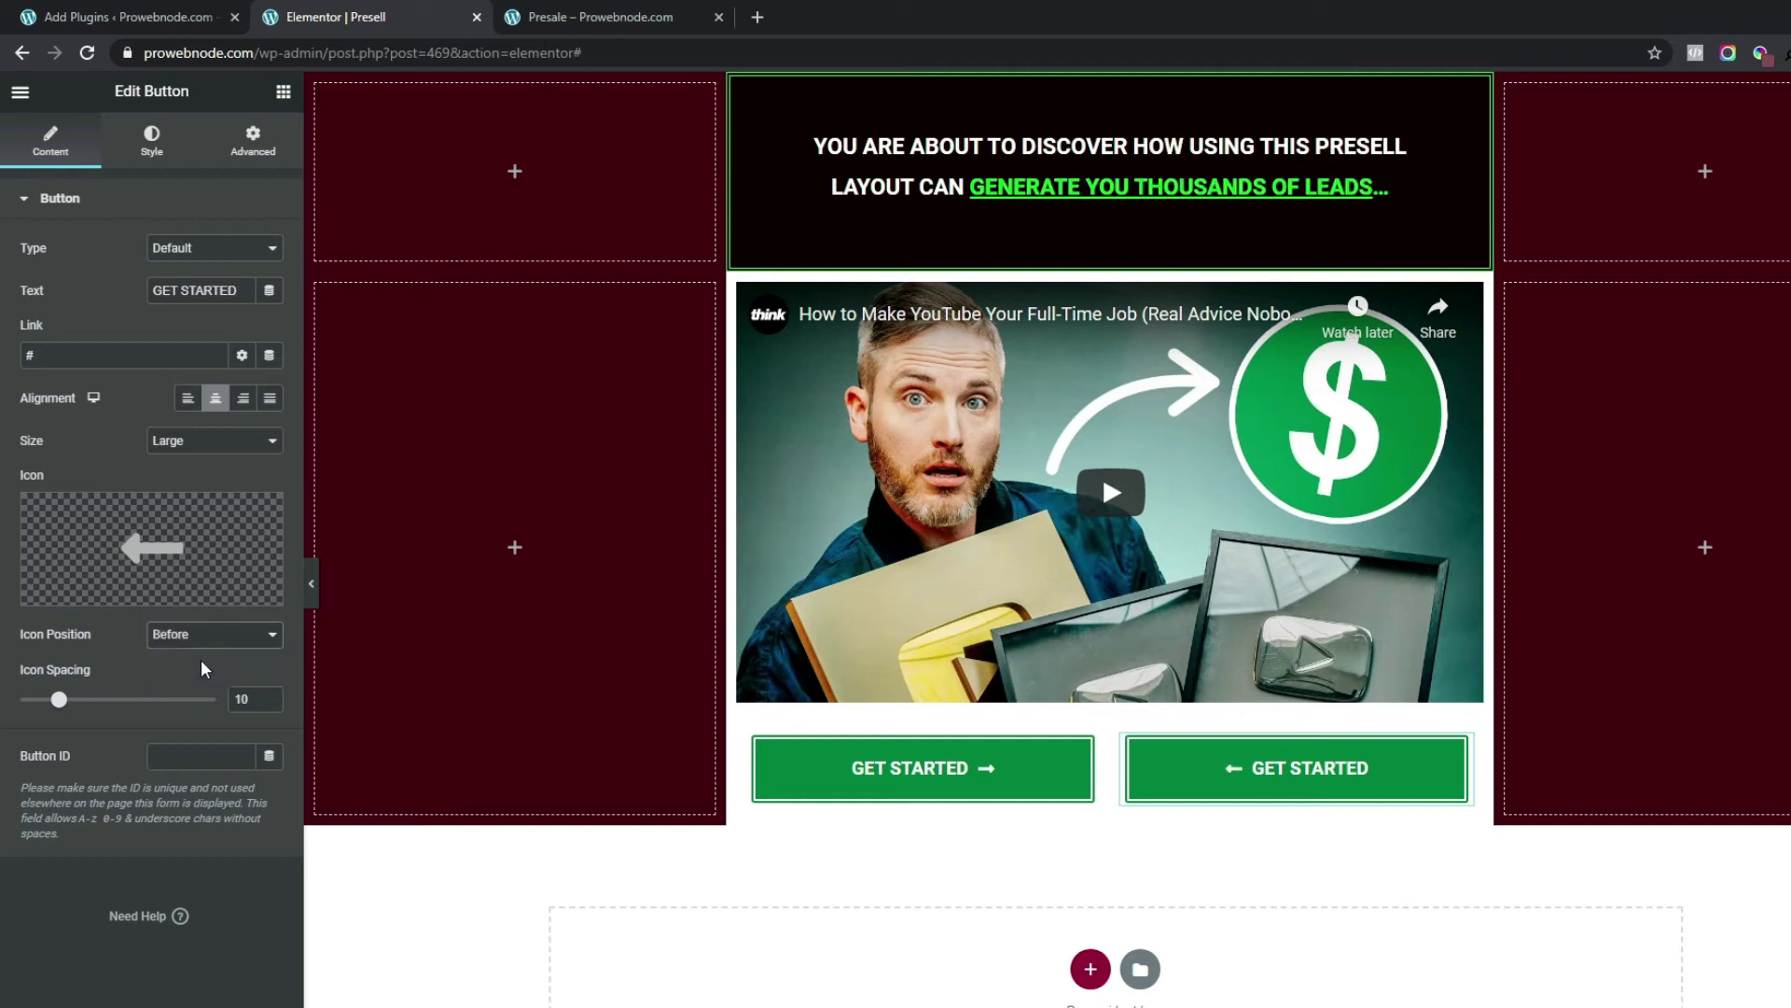
# - Set the second GET STARTED button's background color to orange #FF8B01
pyautogui.moveTo(93, 532)
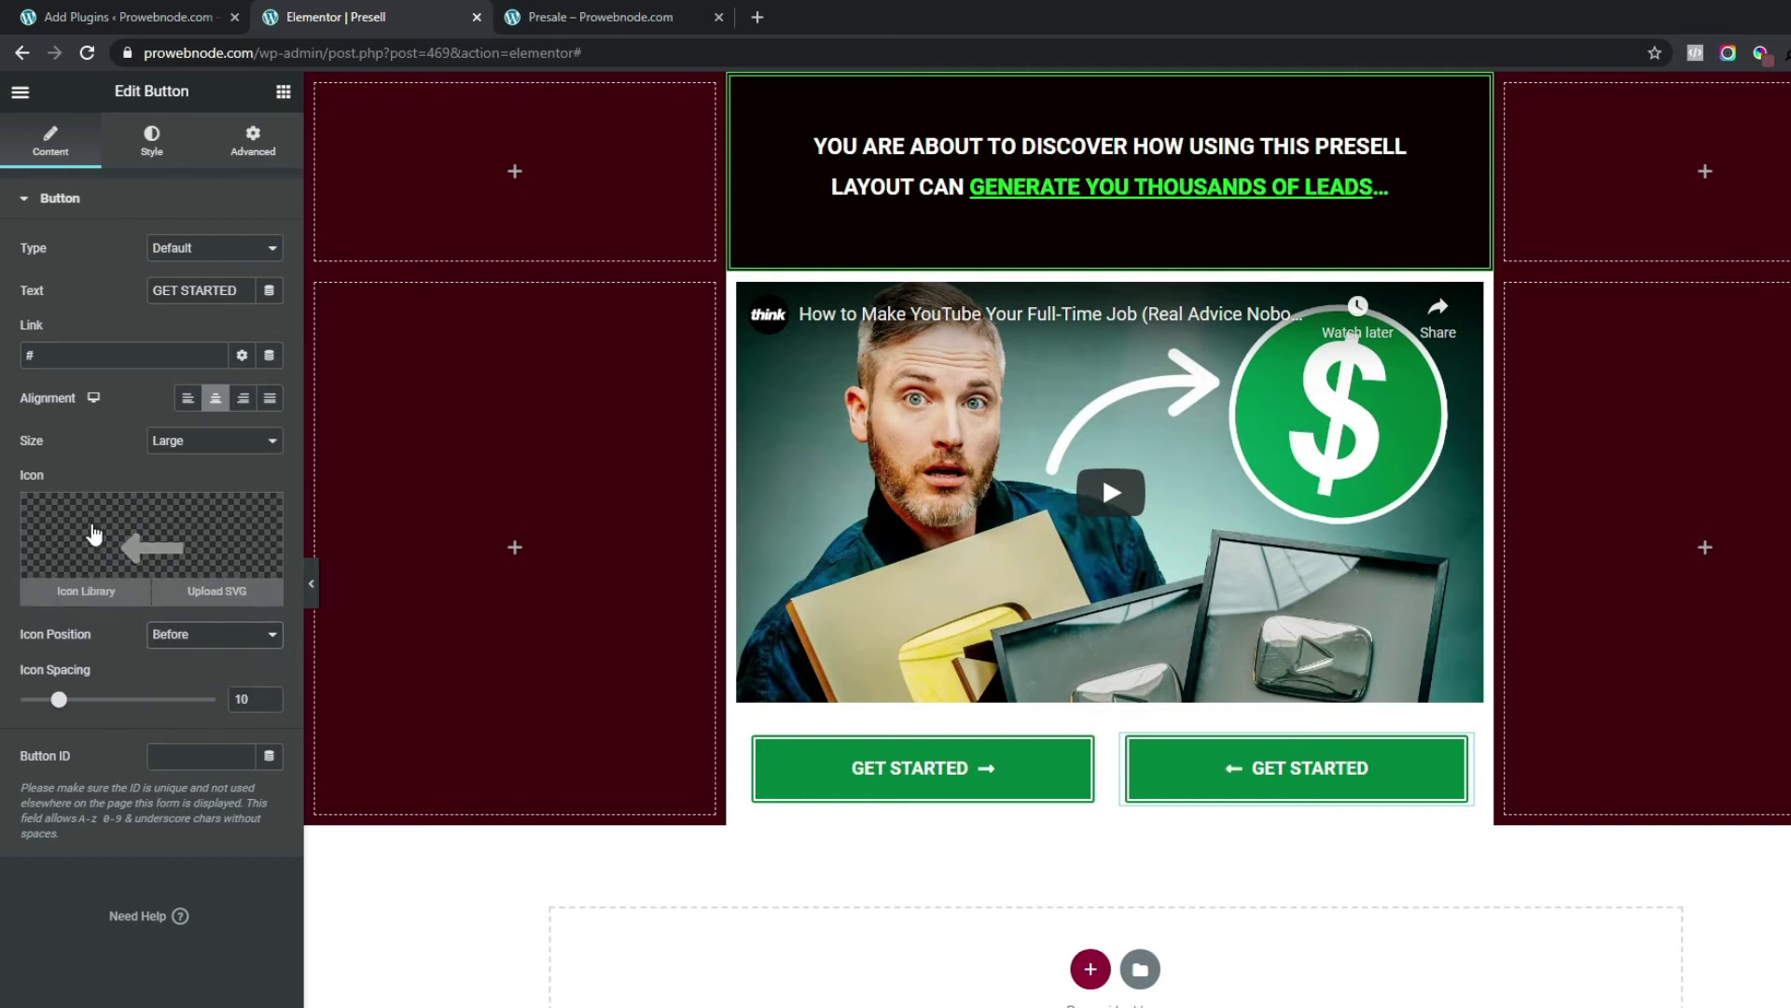
pyautogui.click(158, 152)
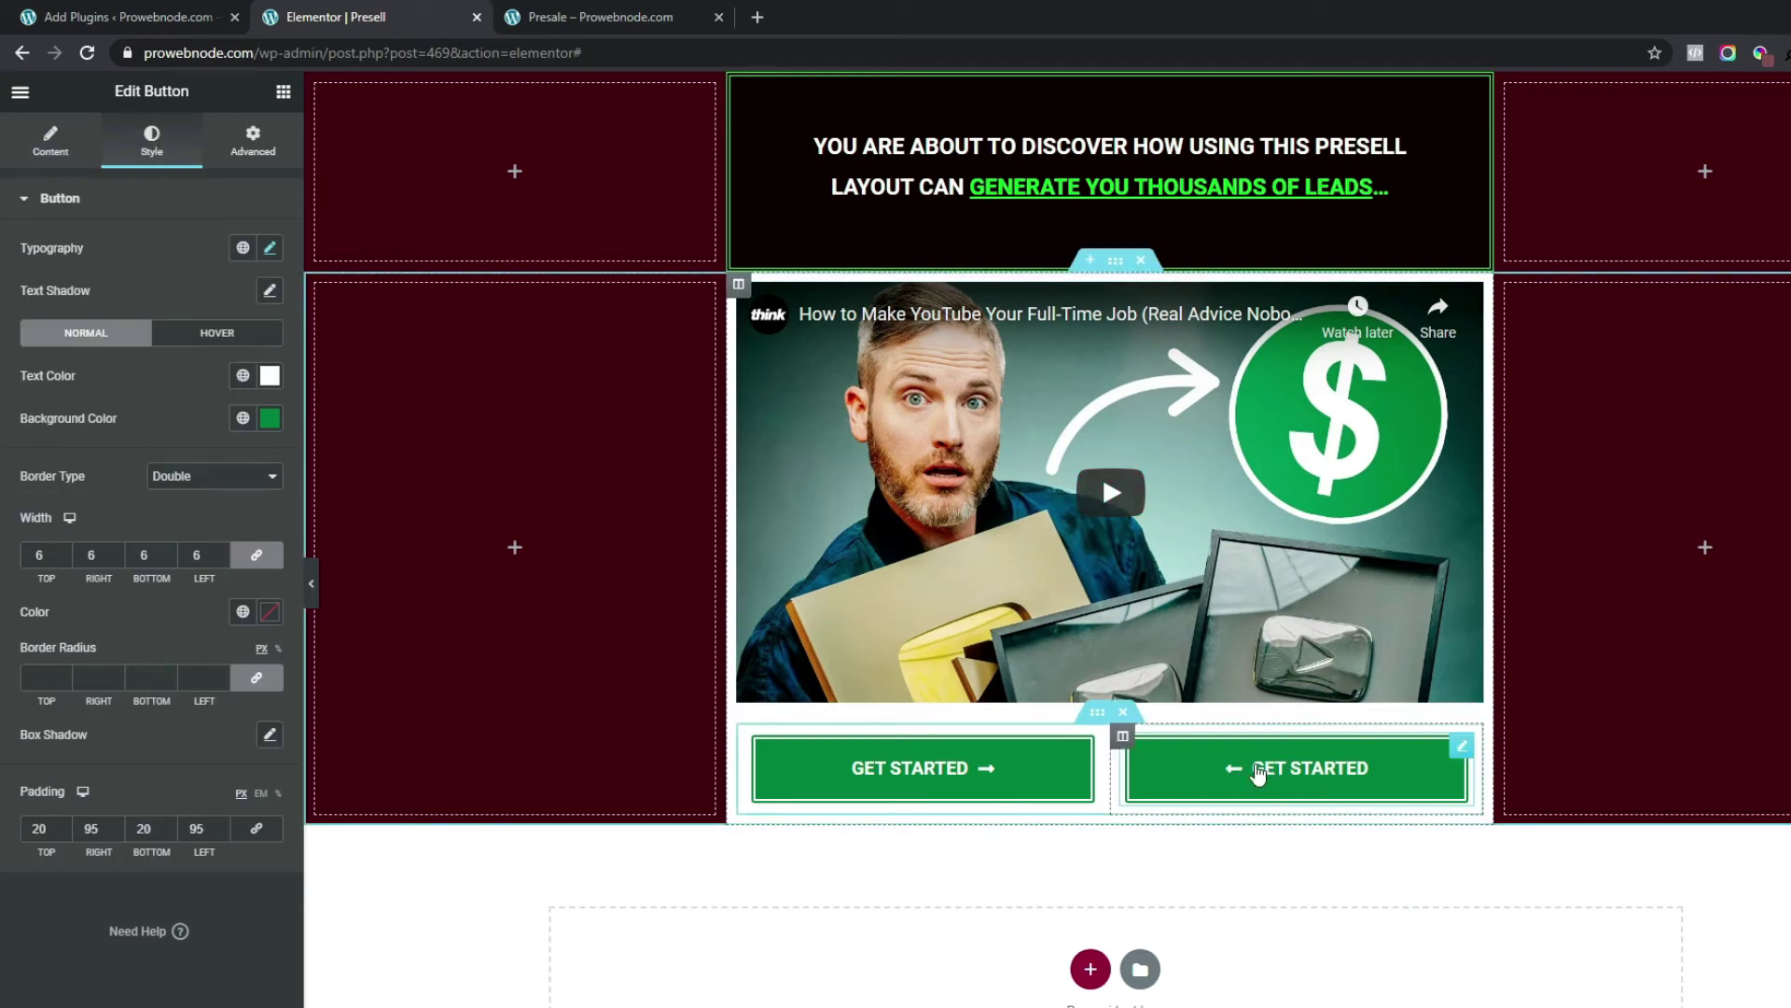
pyautogui.click(269, 419)
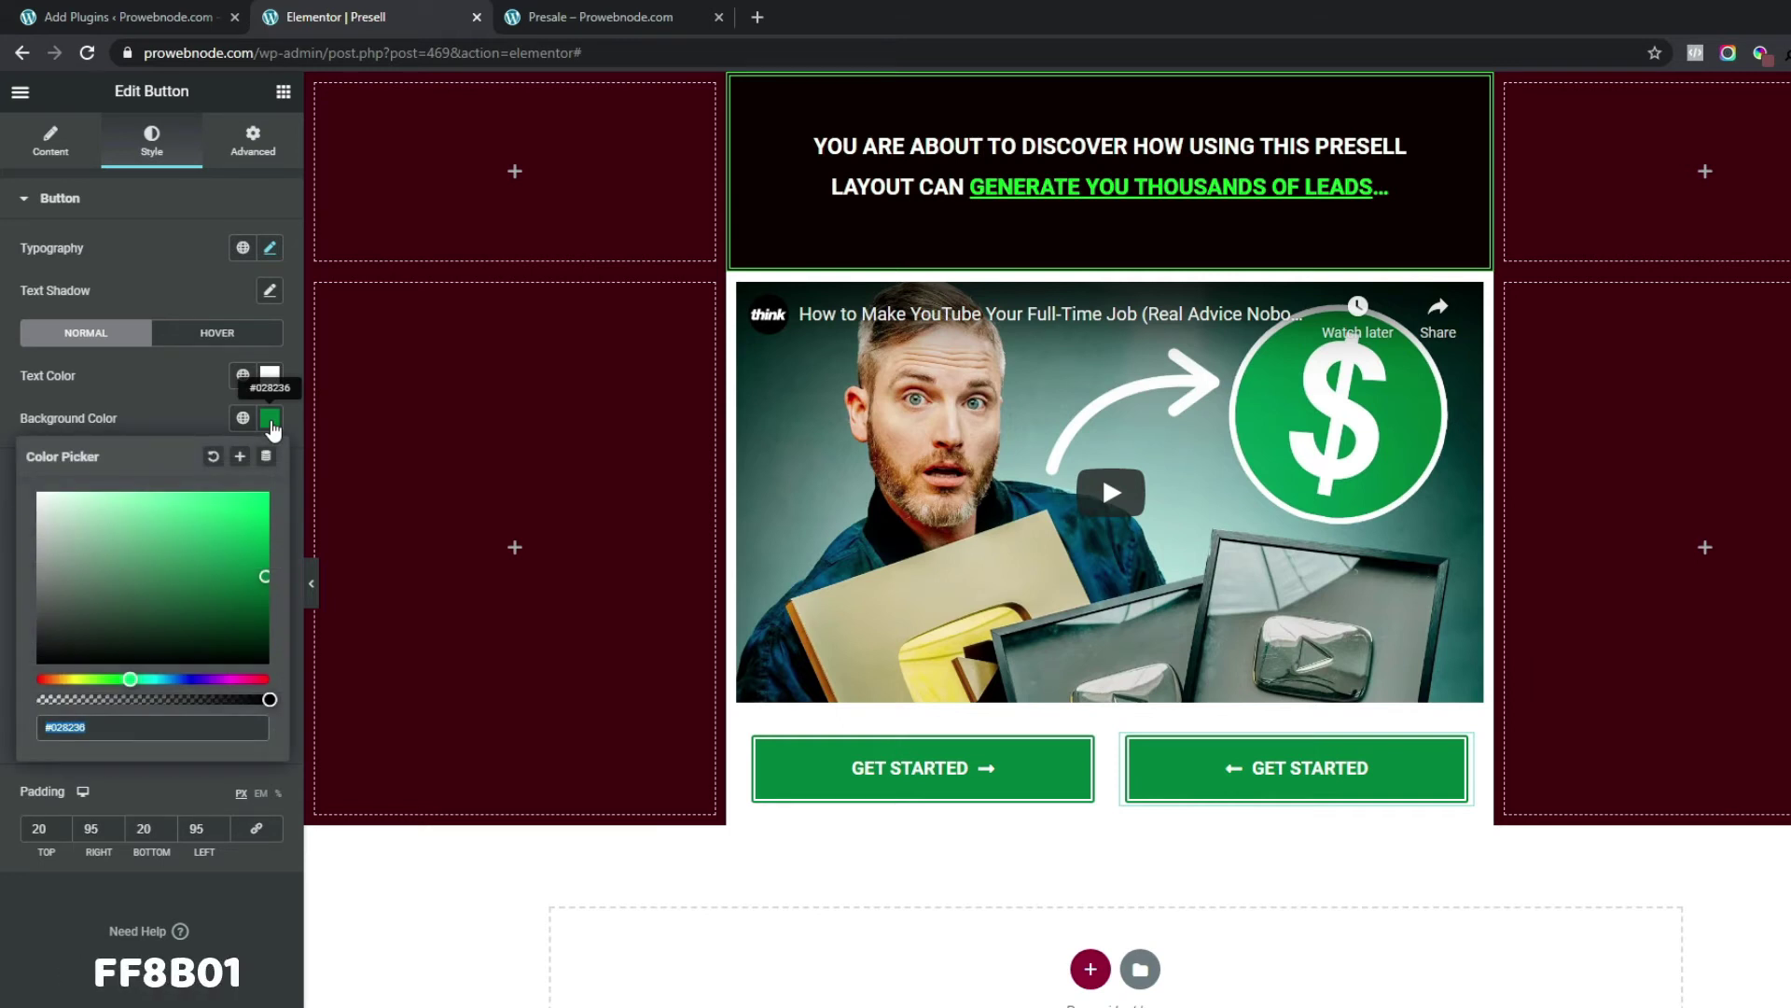
pyautogui.write('#FF8B01')
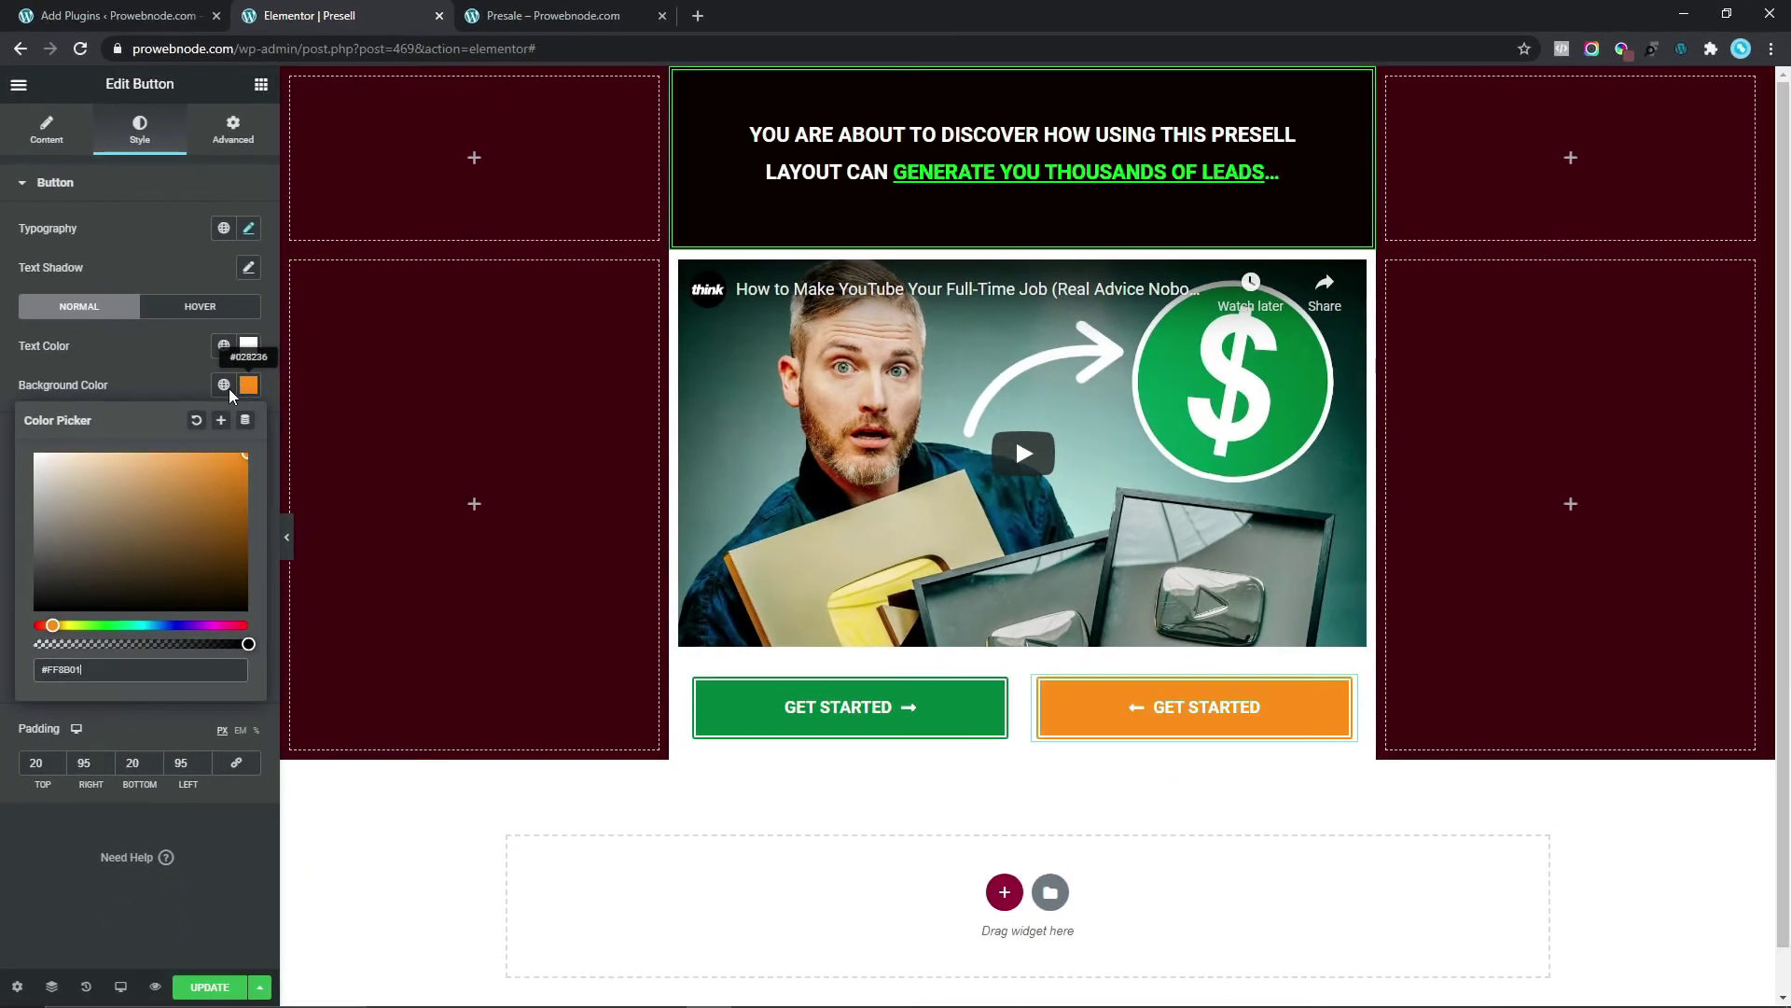
pyautogui.click(232, 393)
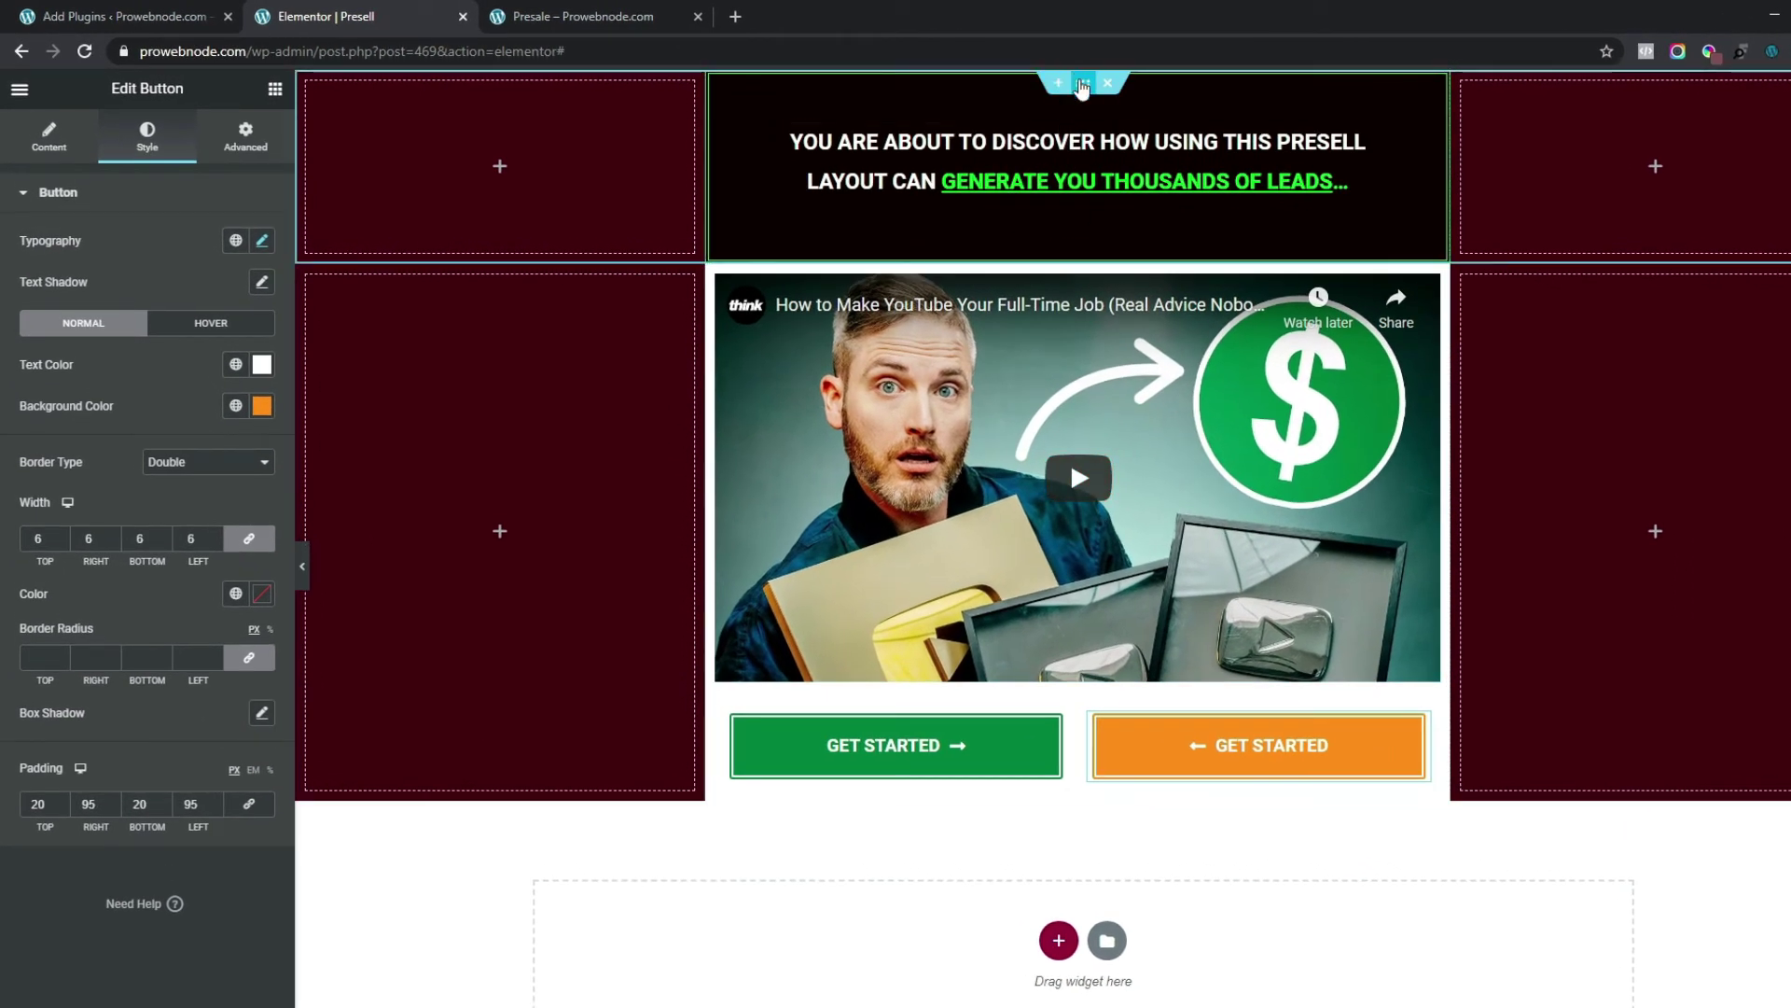
# - Copy the headline section and paste it below the section containing the video and buttons
pyautogui.rightClick(1079, 83)
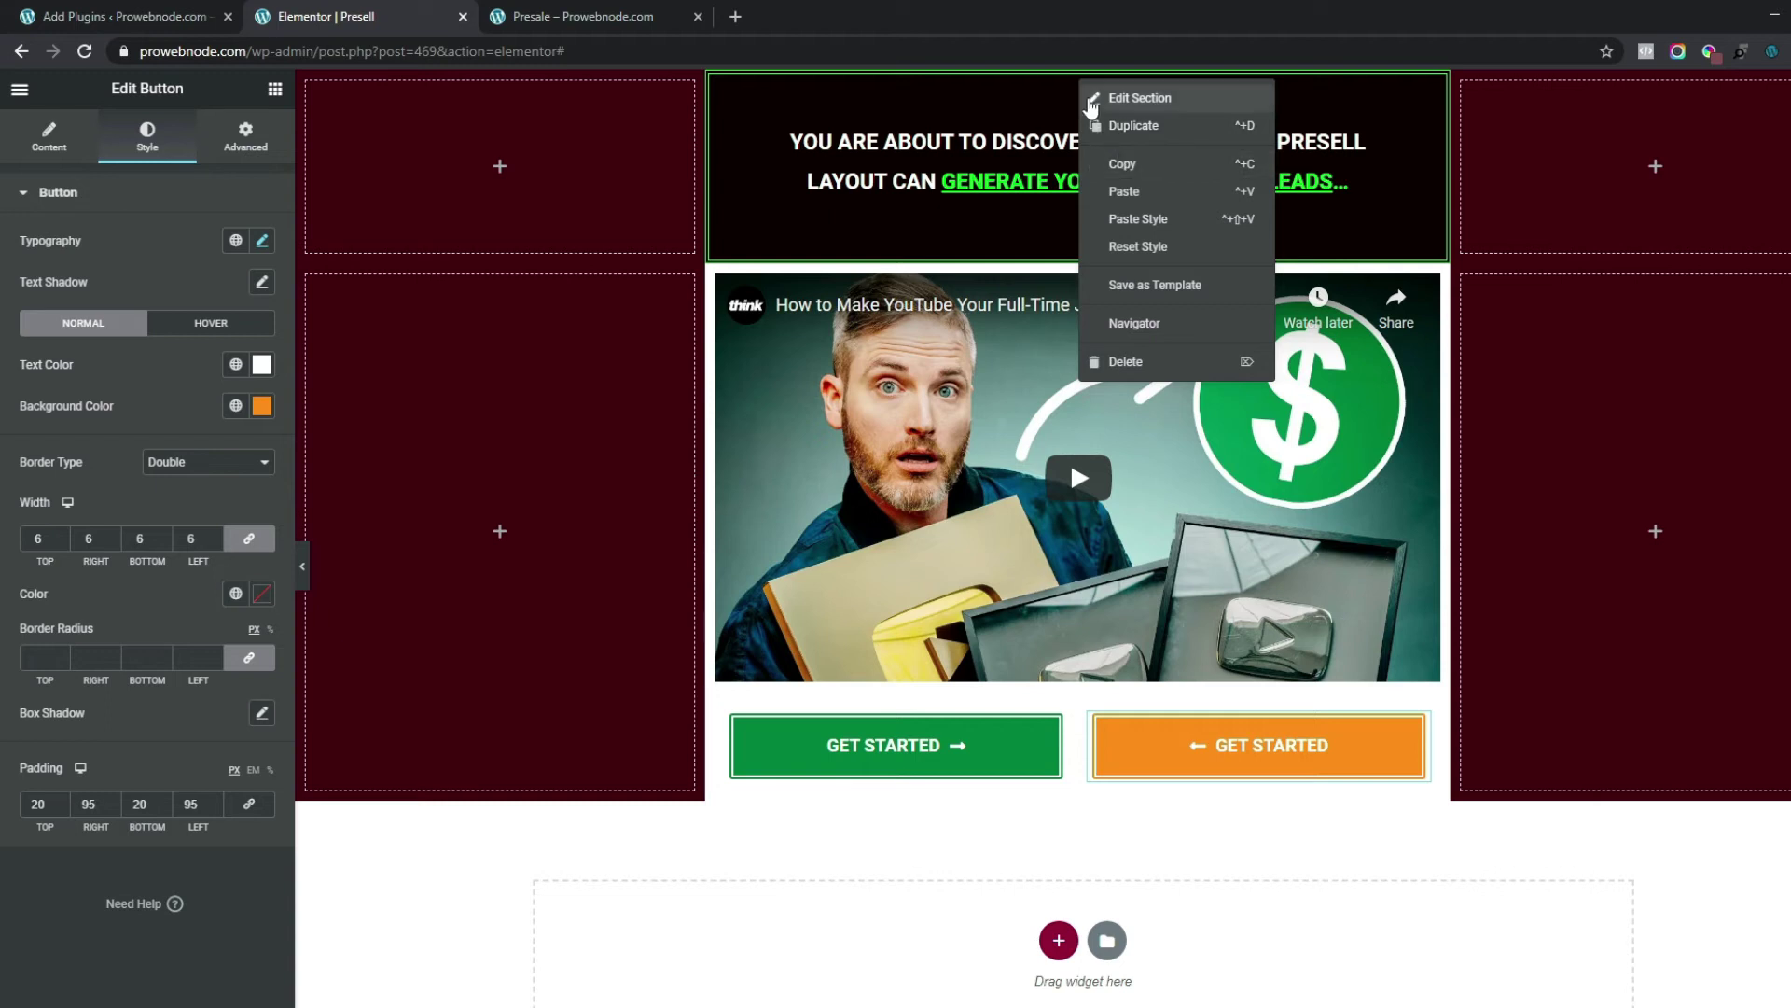
pyautogui.click(1122, 165)
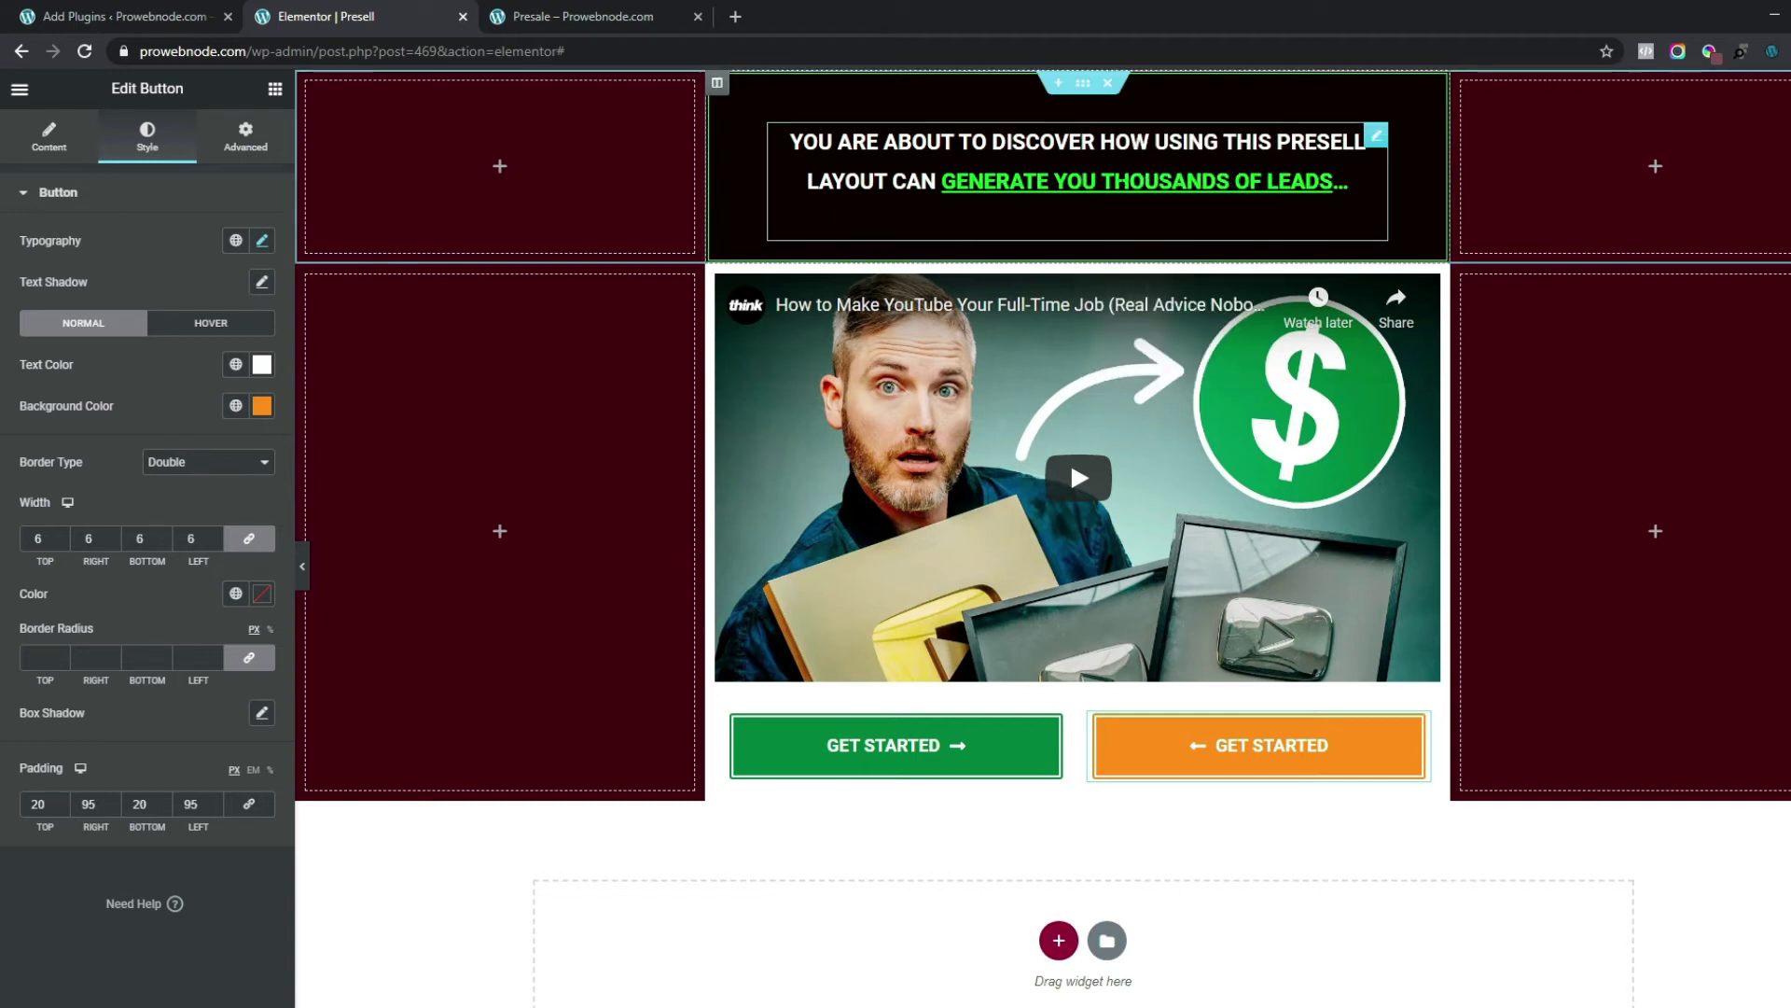
pyautogui.rightClick(988, 919)
pyautogui.click(1030, 935)
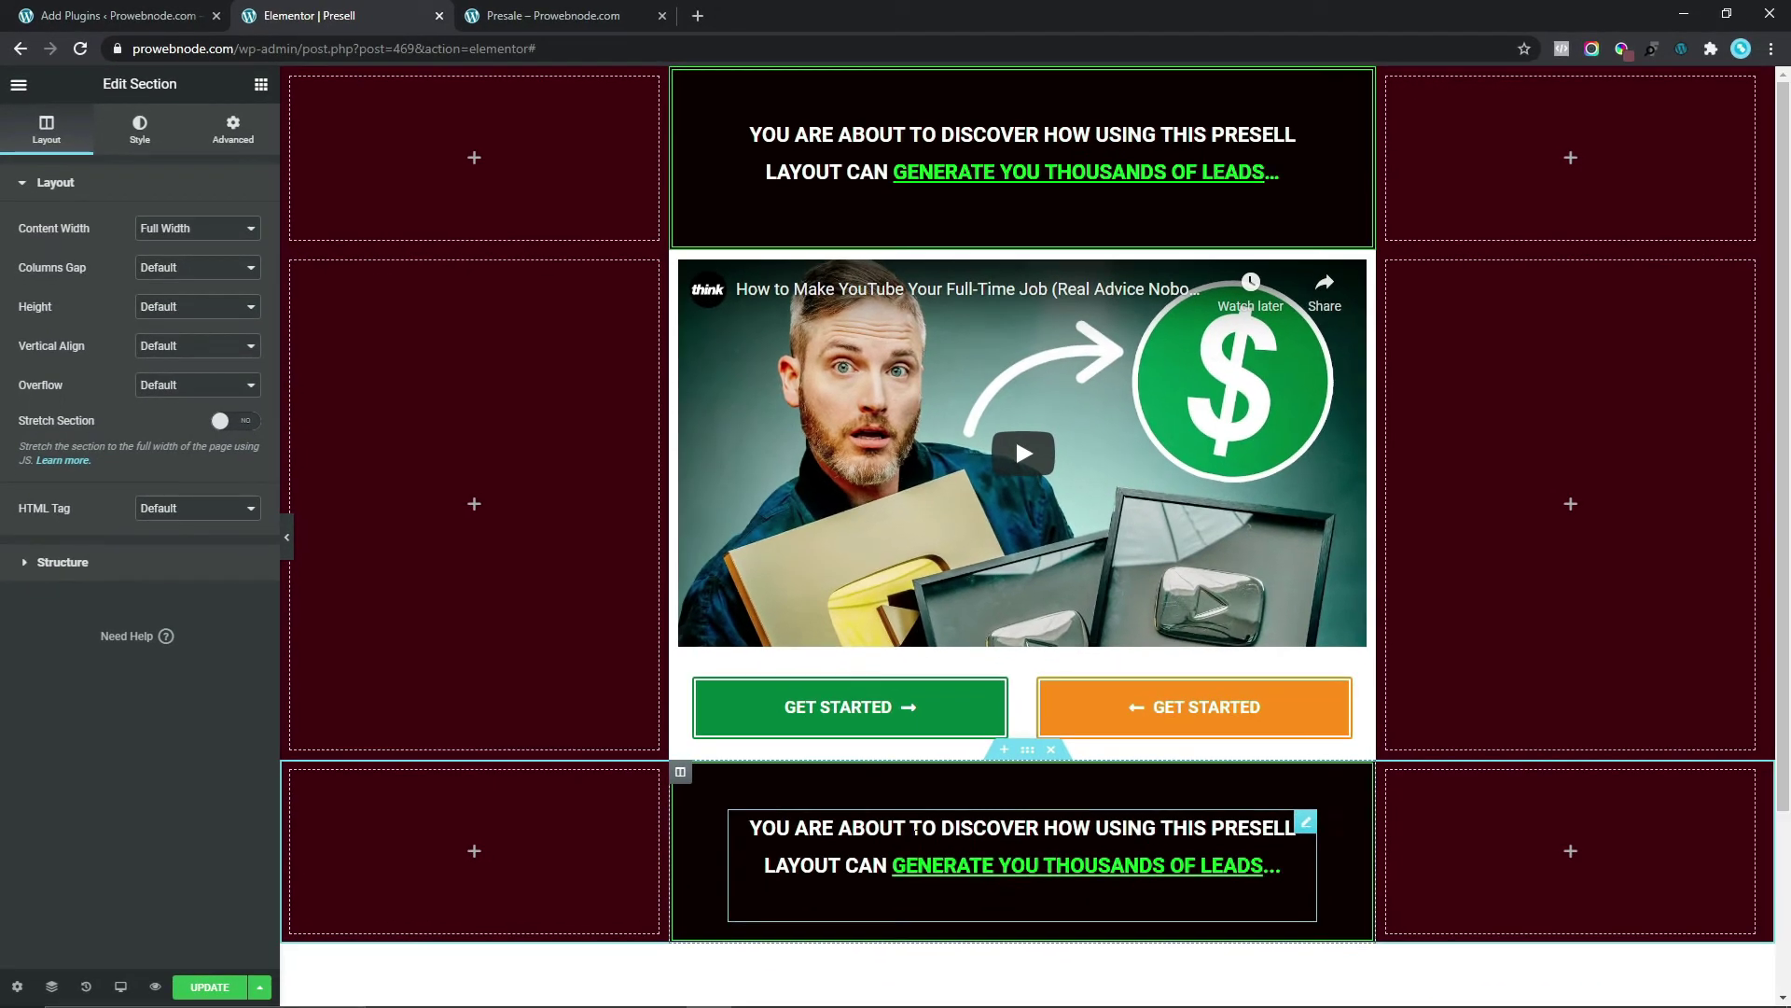
# - Duplicate the pasted headline section and delete the text widget from the lower copy
pyautogui.rightClick(1030, 748)
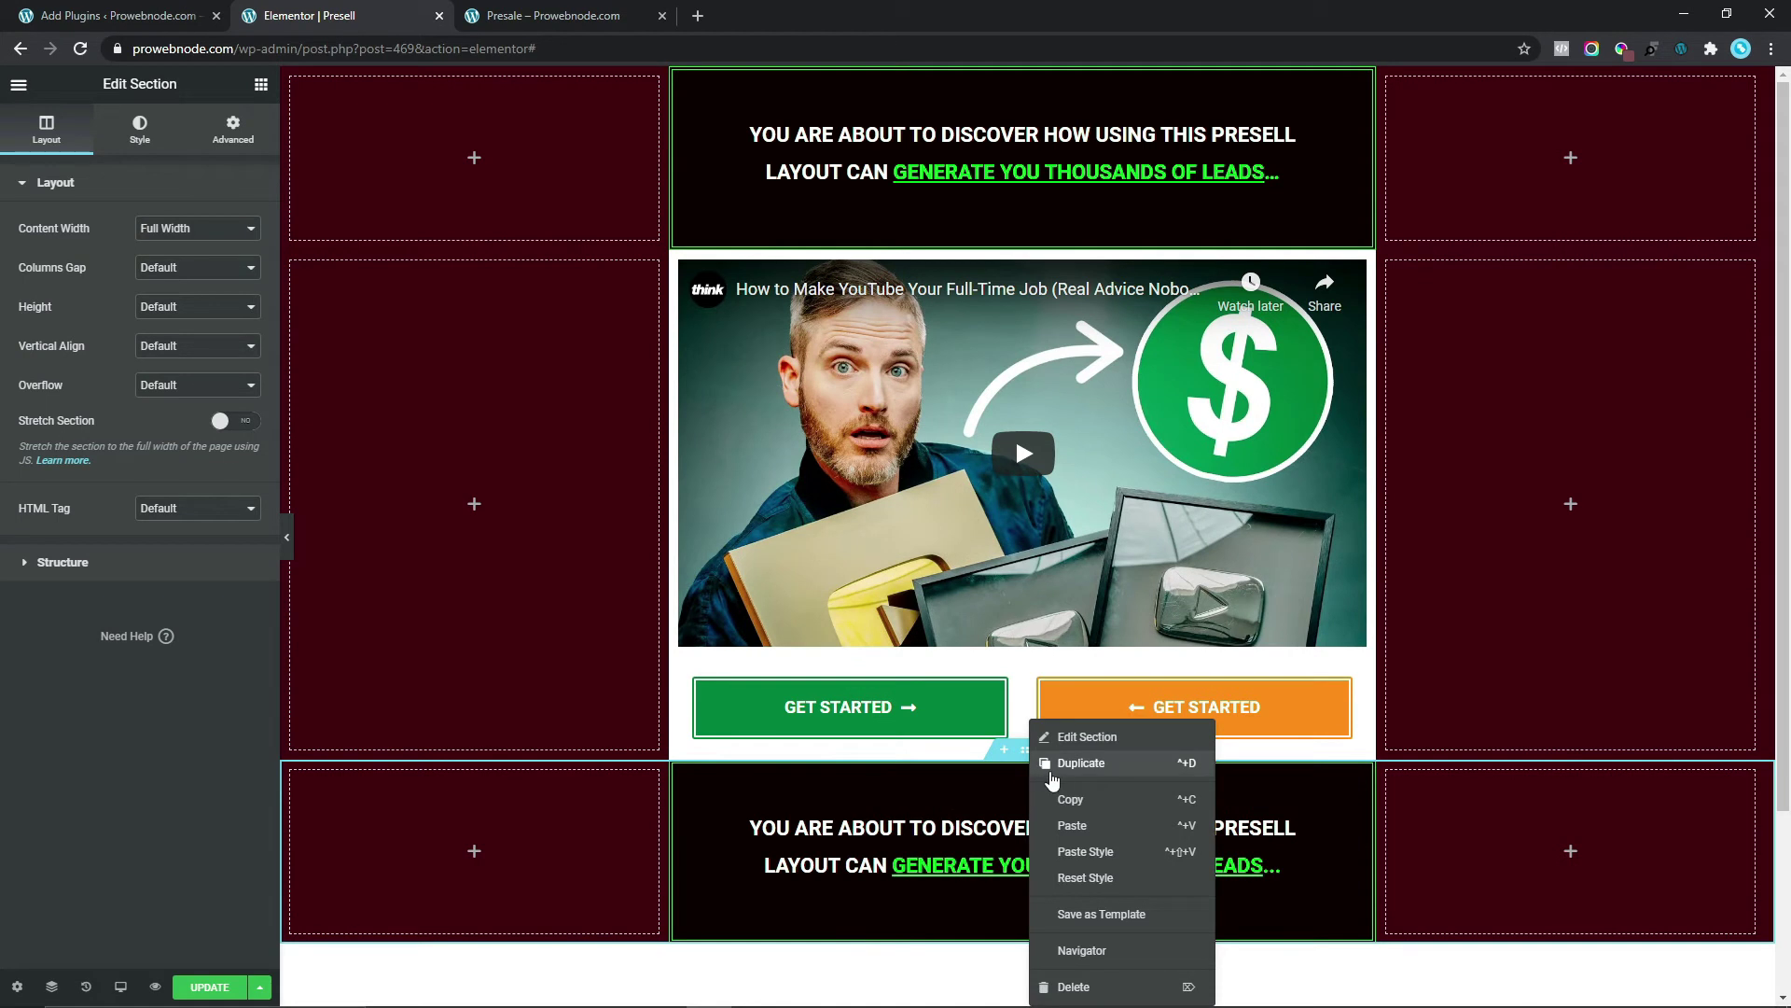
pyautogui.click(1059, 774)
pyautogui.scroll(-2, 1047, 877)
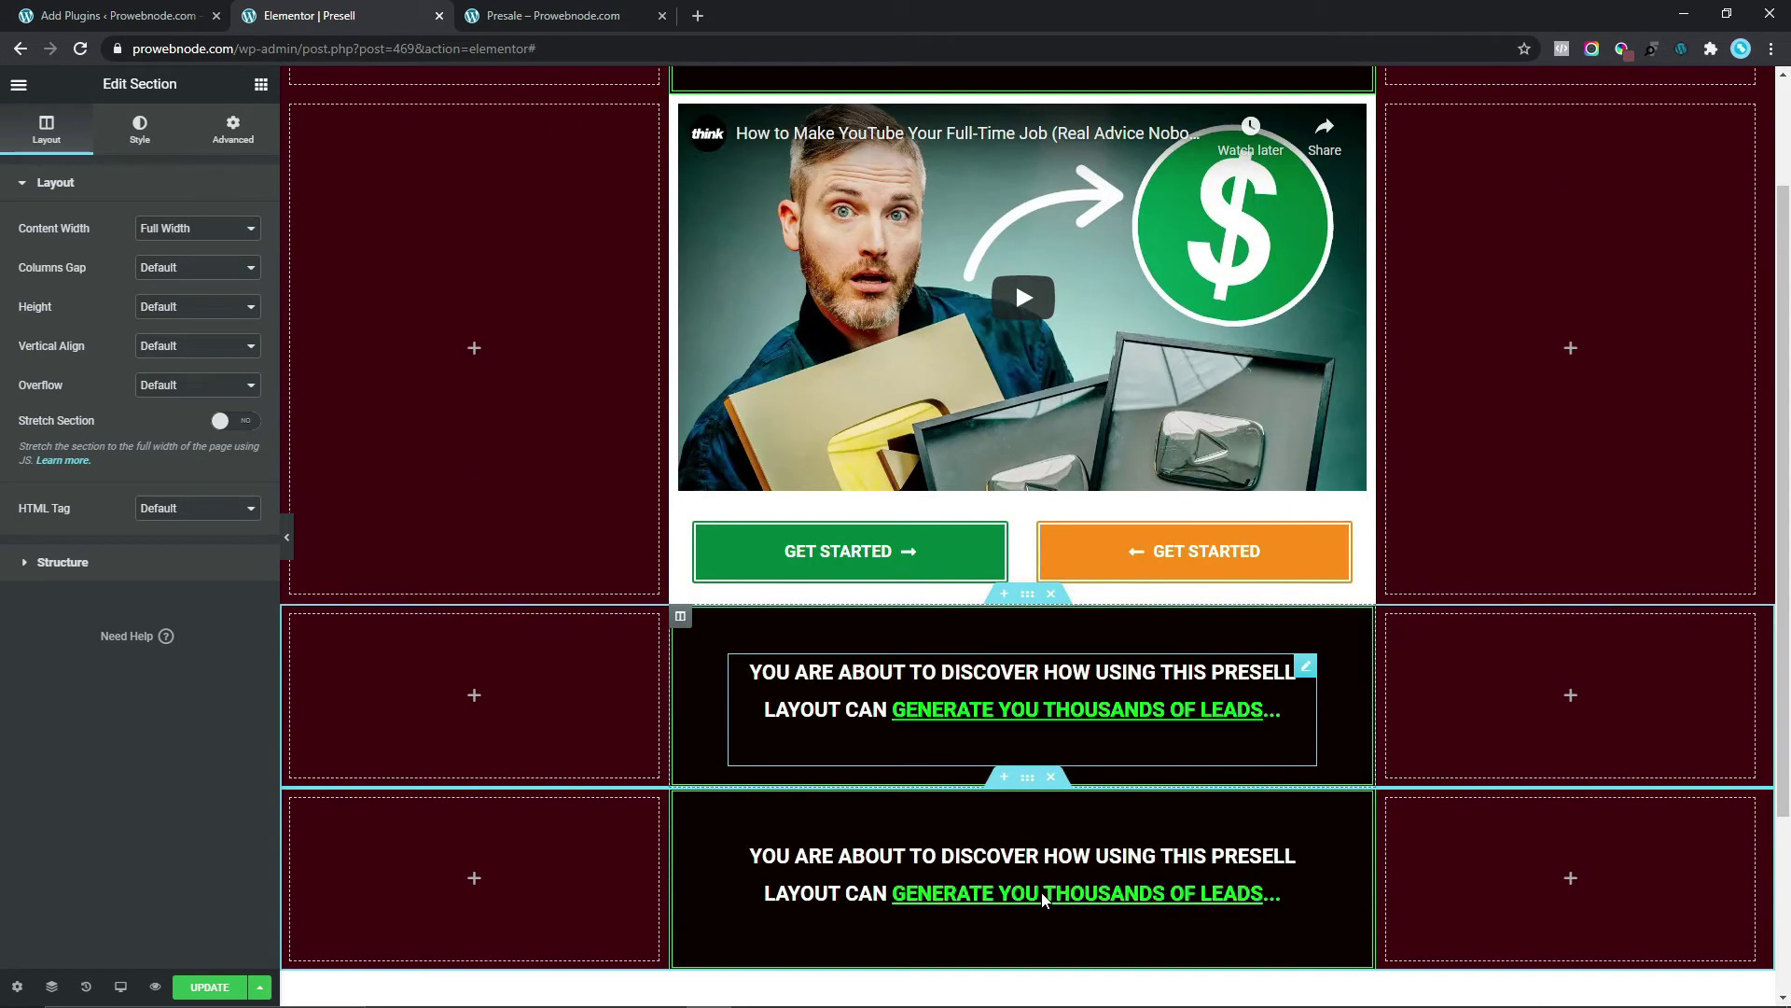
pyautogui.rightClick(1301, 852)
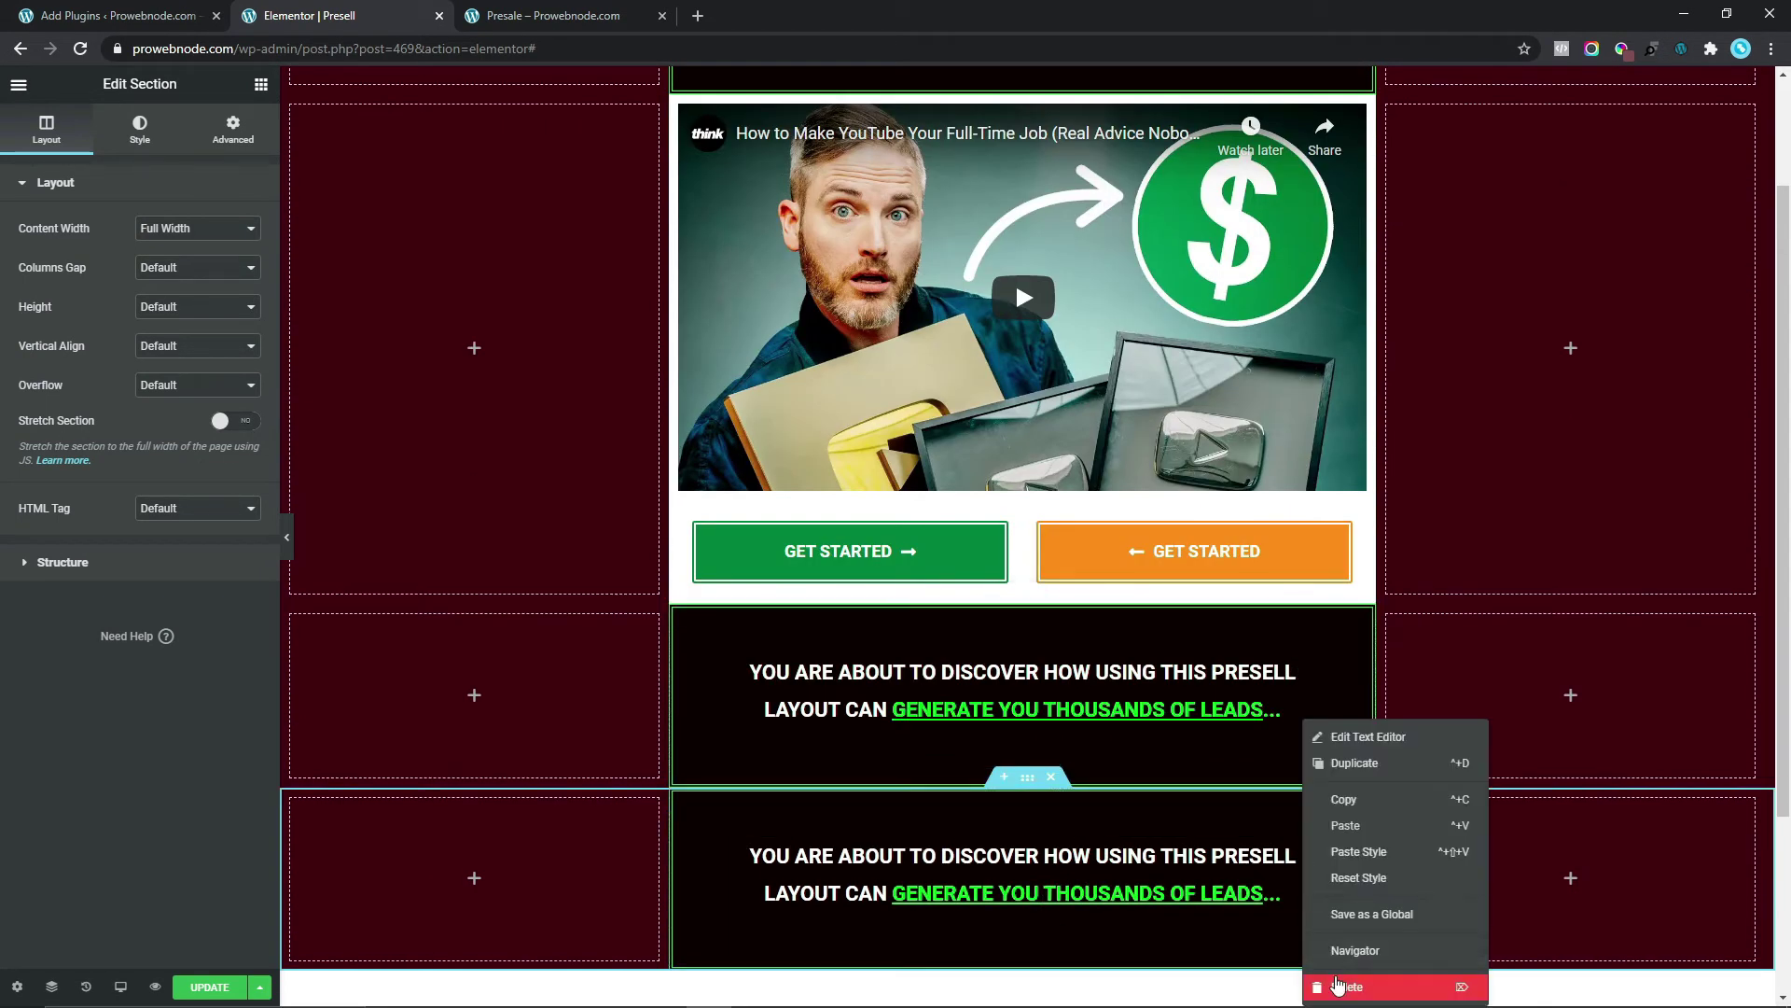
pyautogui.press('Delete')
# - Set the emptied middle column's background color to black and its border type to None
pyautogui.click(679, 798)
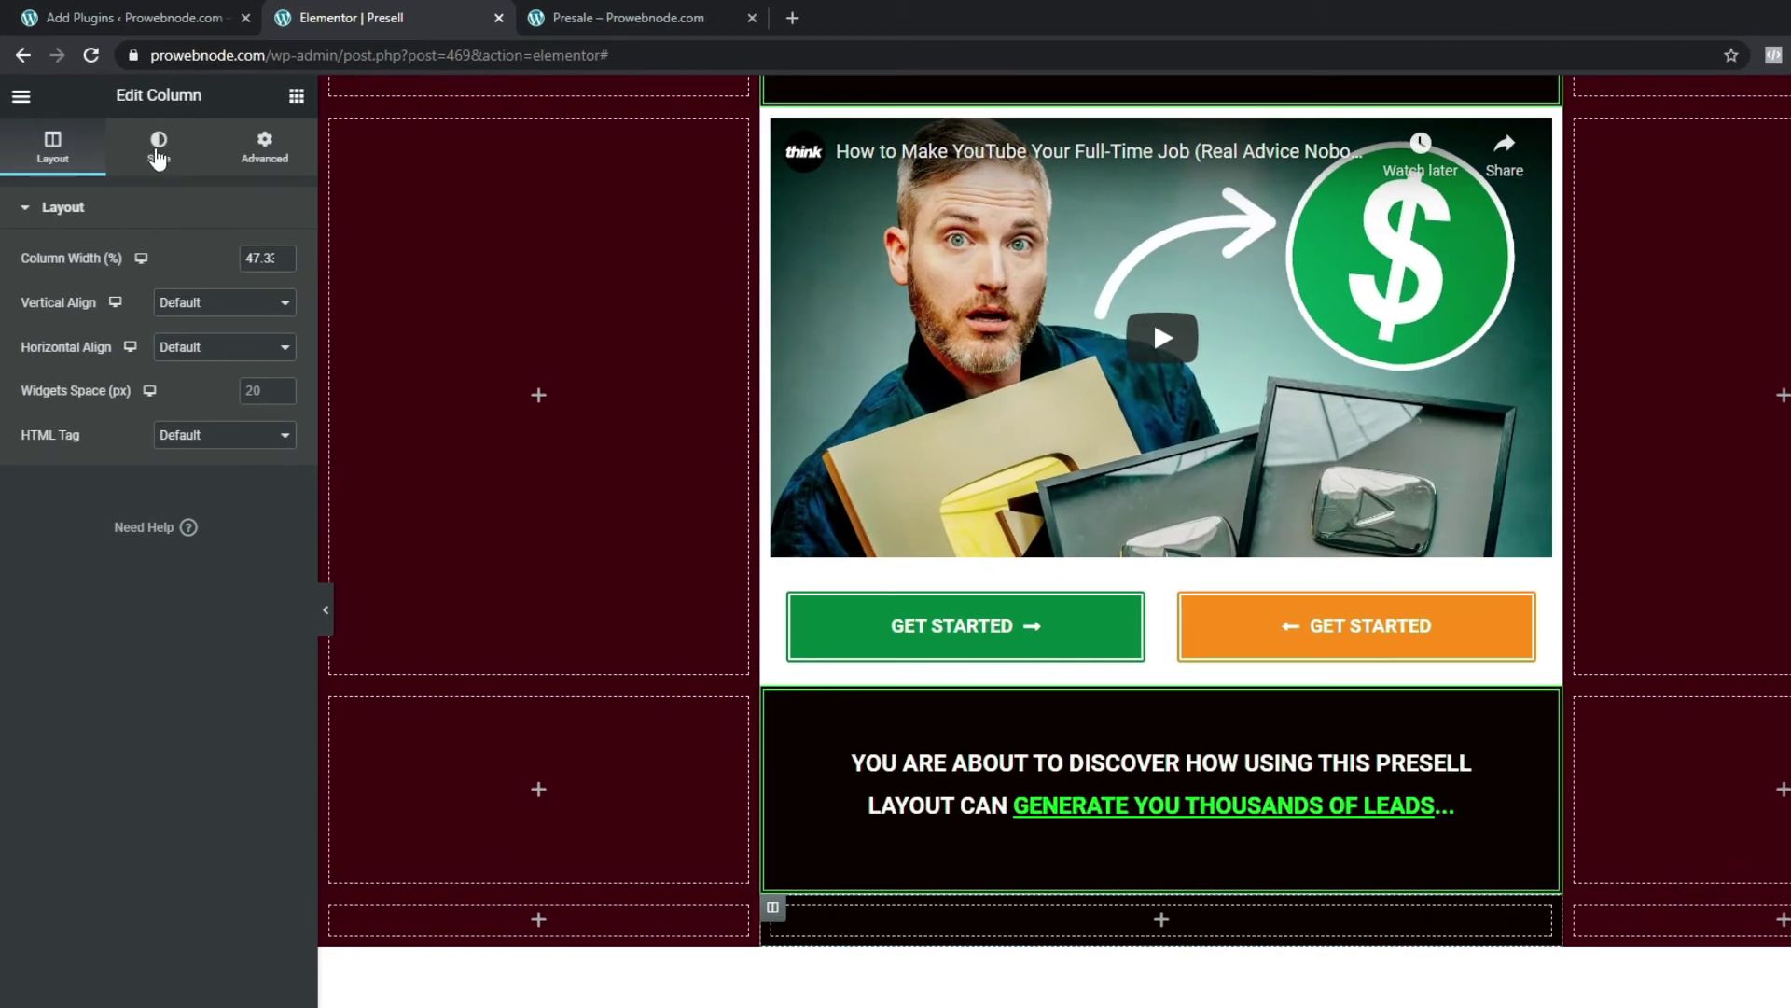
pyautogui.click(158, 145)
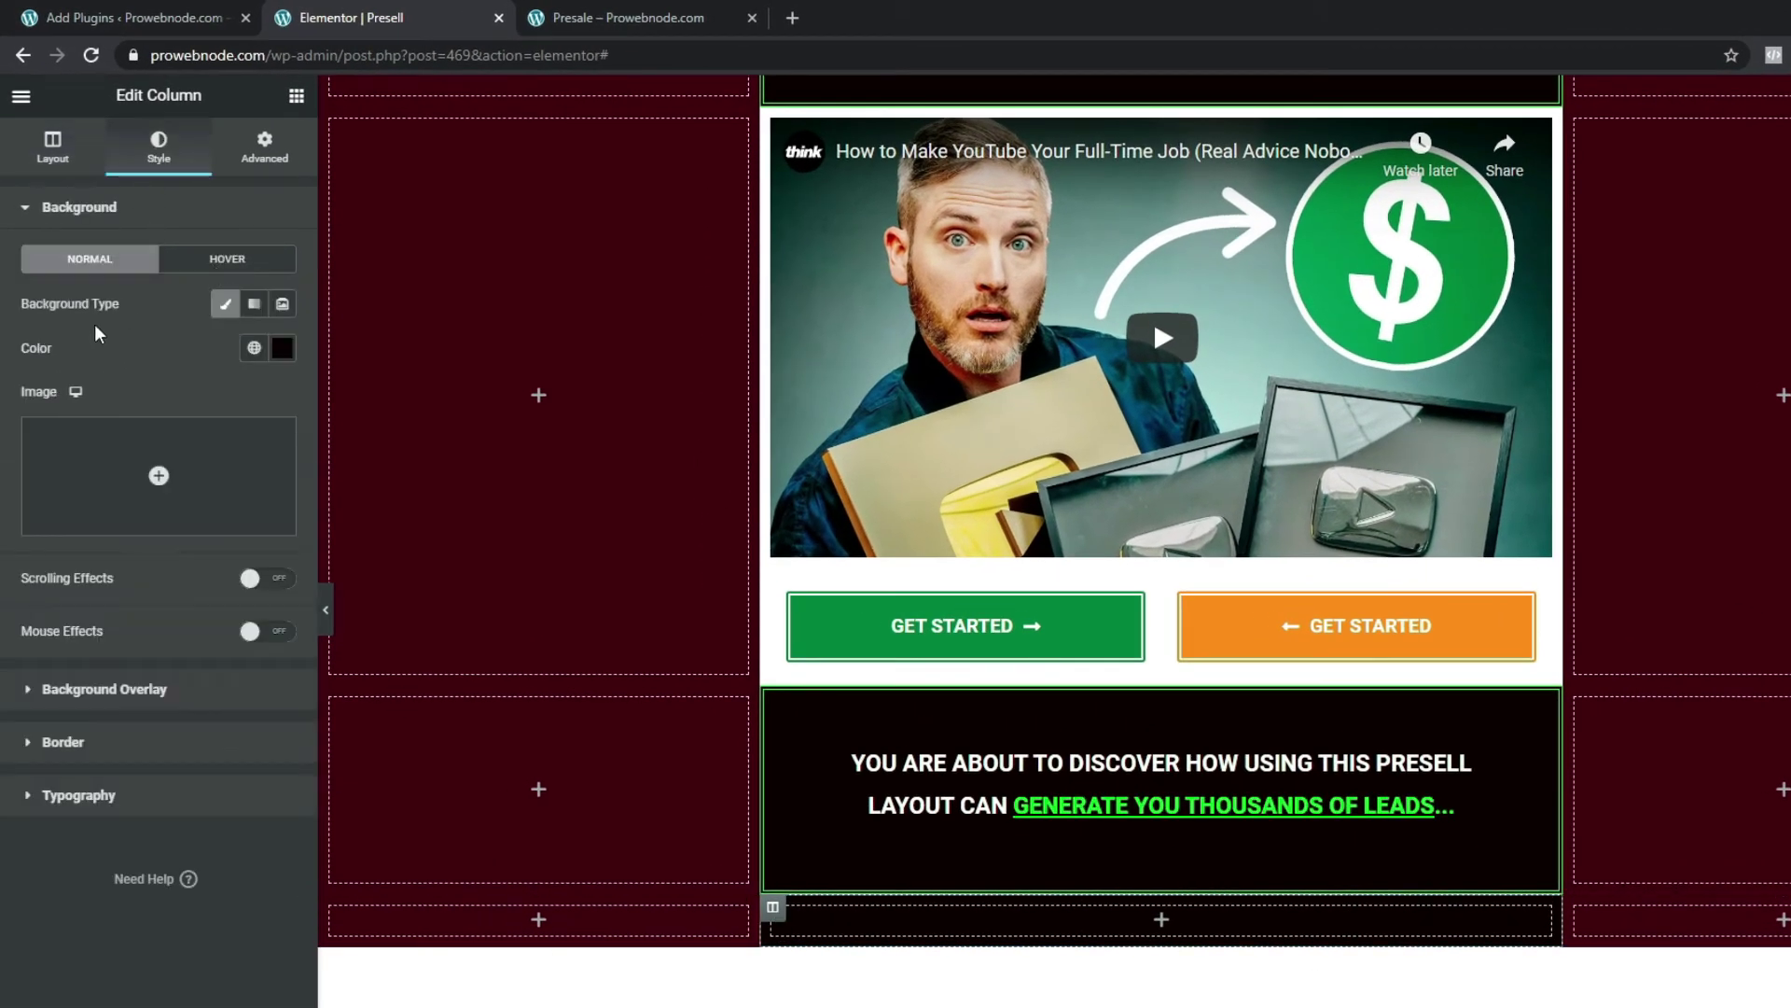
pyautogui.click(282, 348)
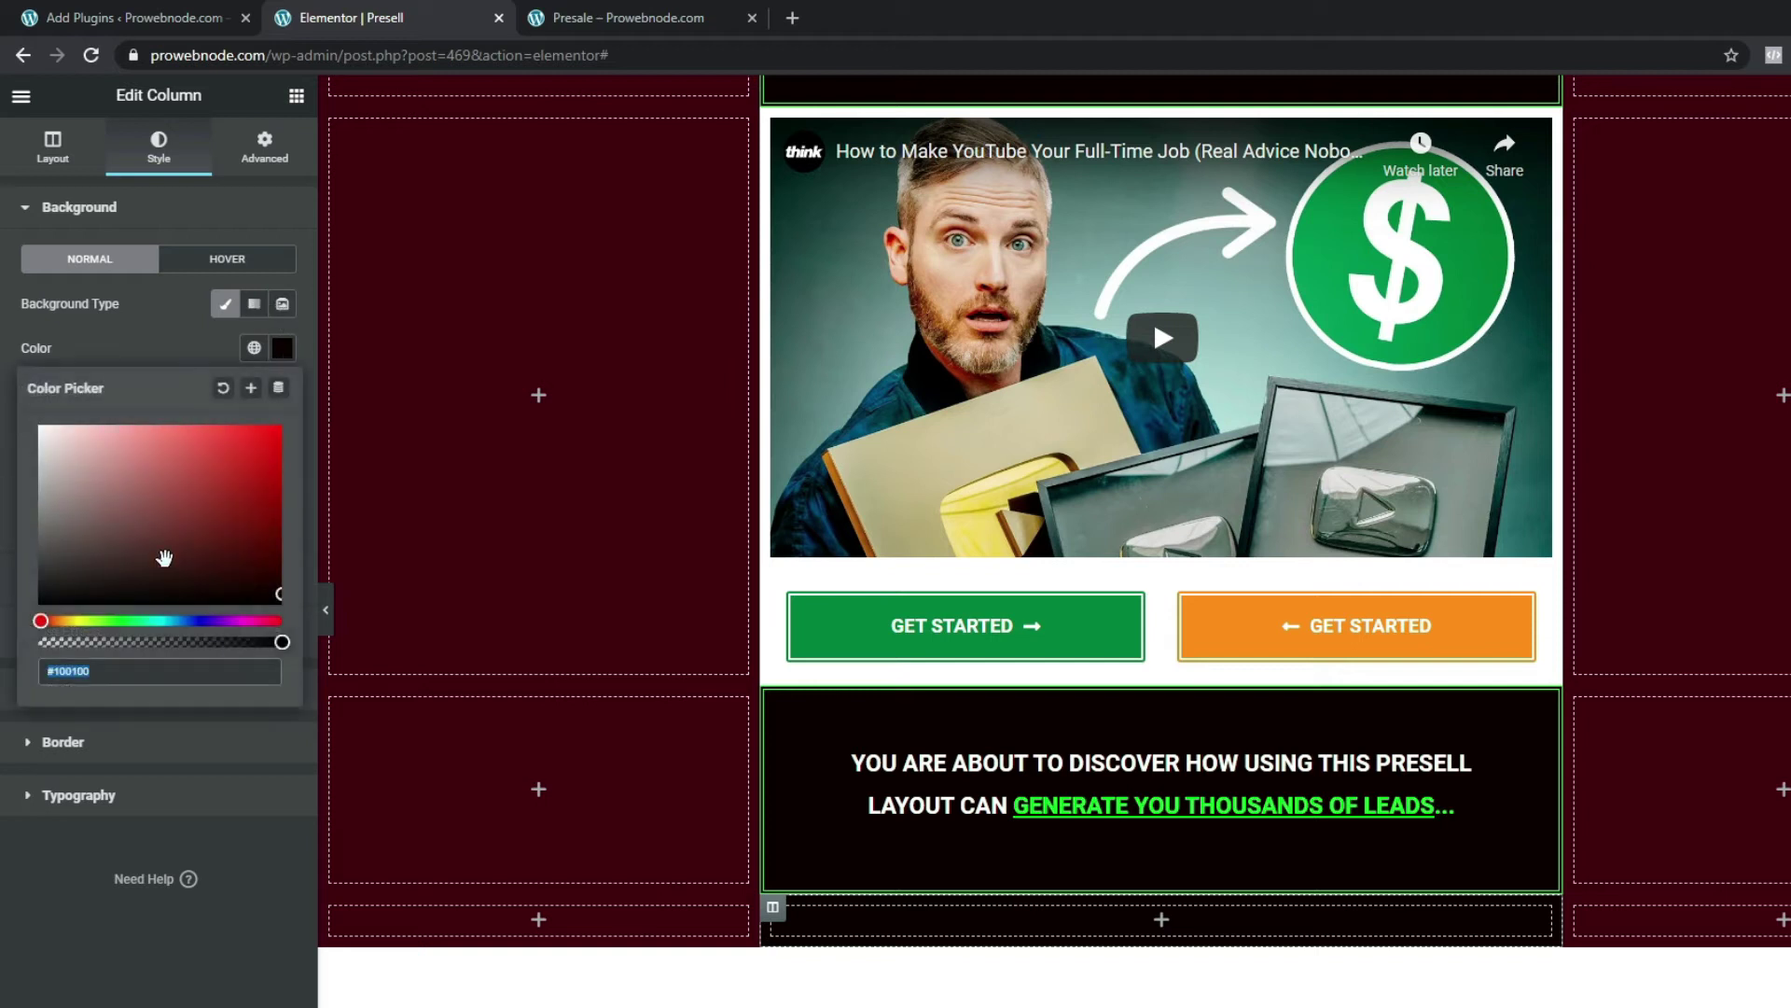
pyautogui.click(3, 501)
pyautogui.click(62, 747)
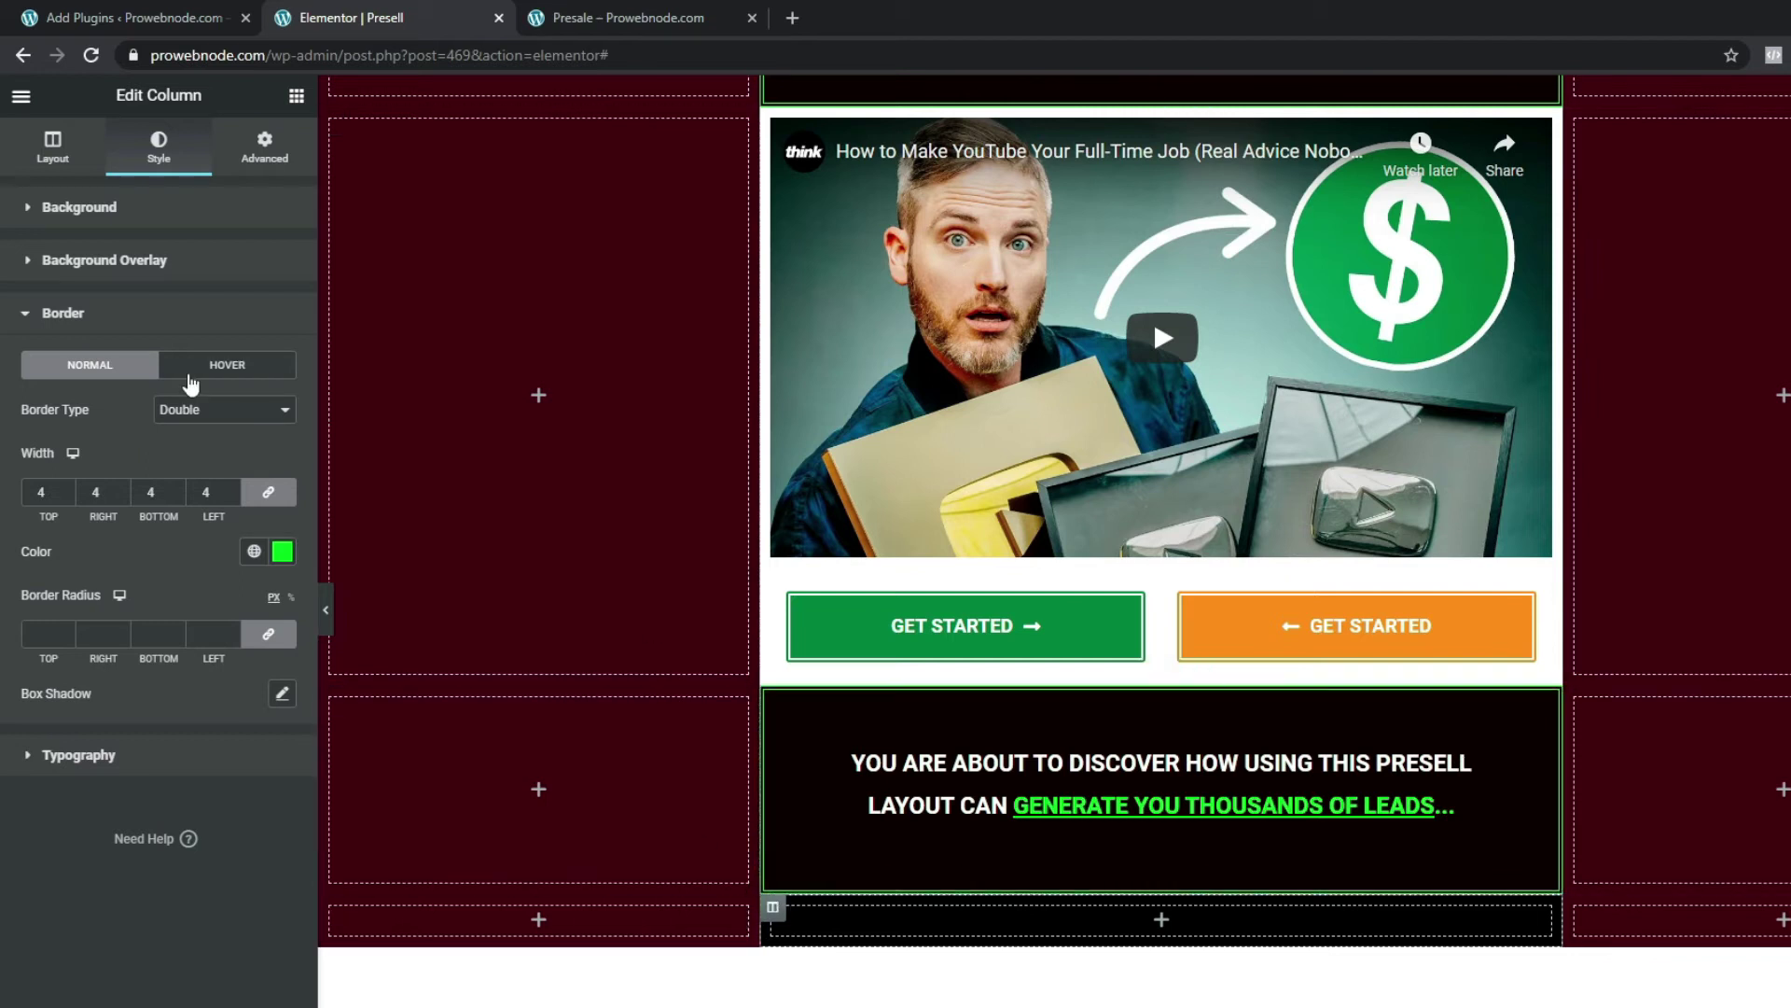
pyautogui.click(192, 411)
pyautogui.click(203, 435)
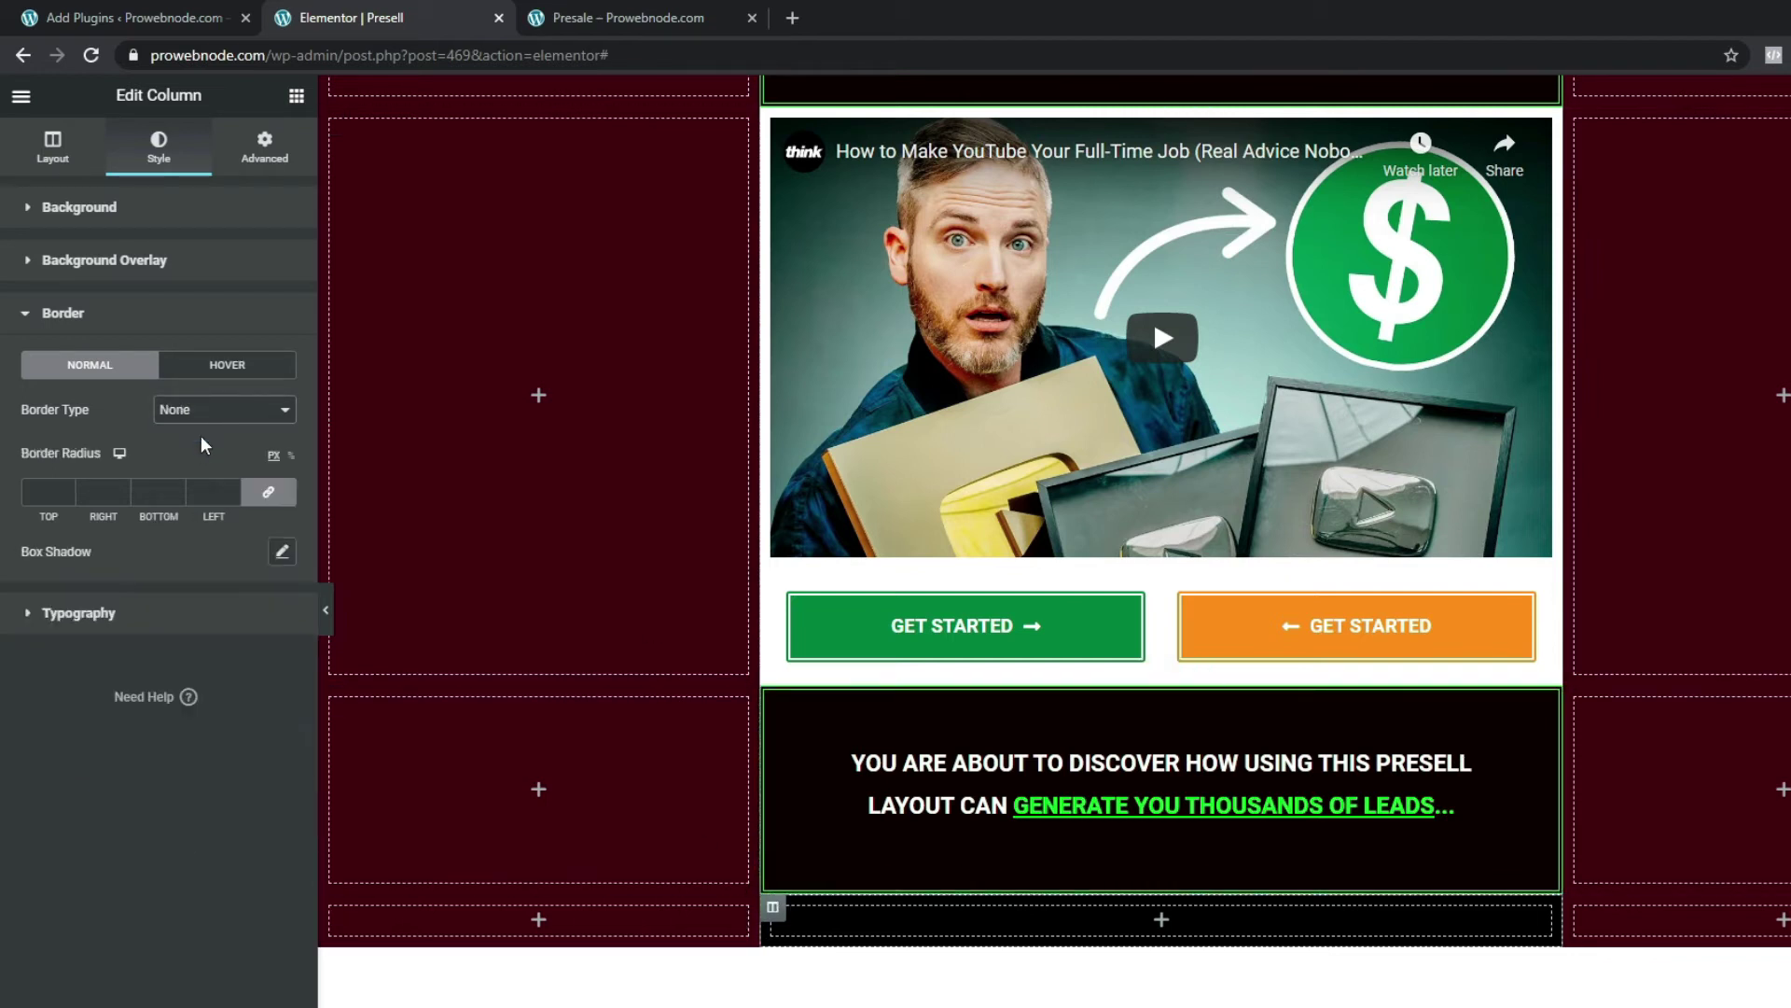
# - Add a Heading widget to the empty black column and copy the two-line copyright text from the Presale reference page's footer
pyautogui.click(296, 97)
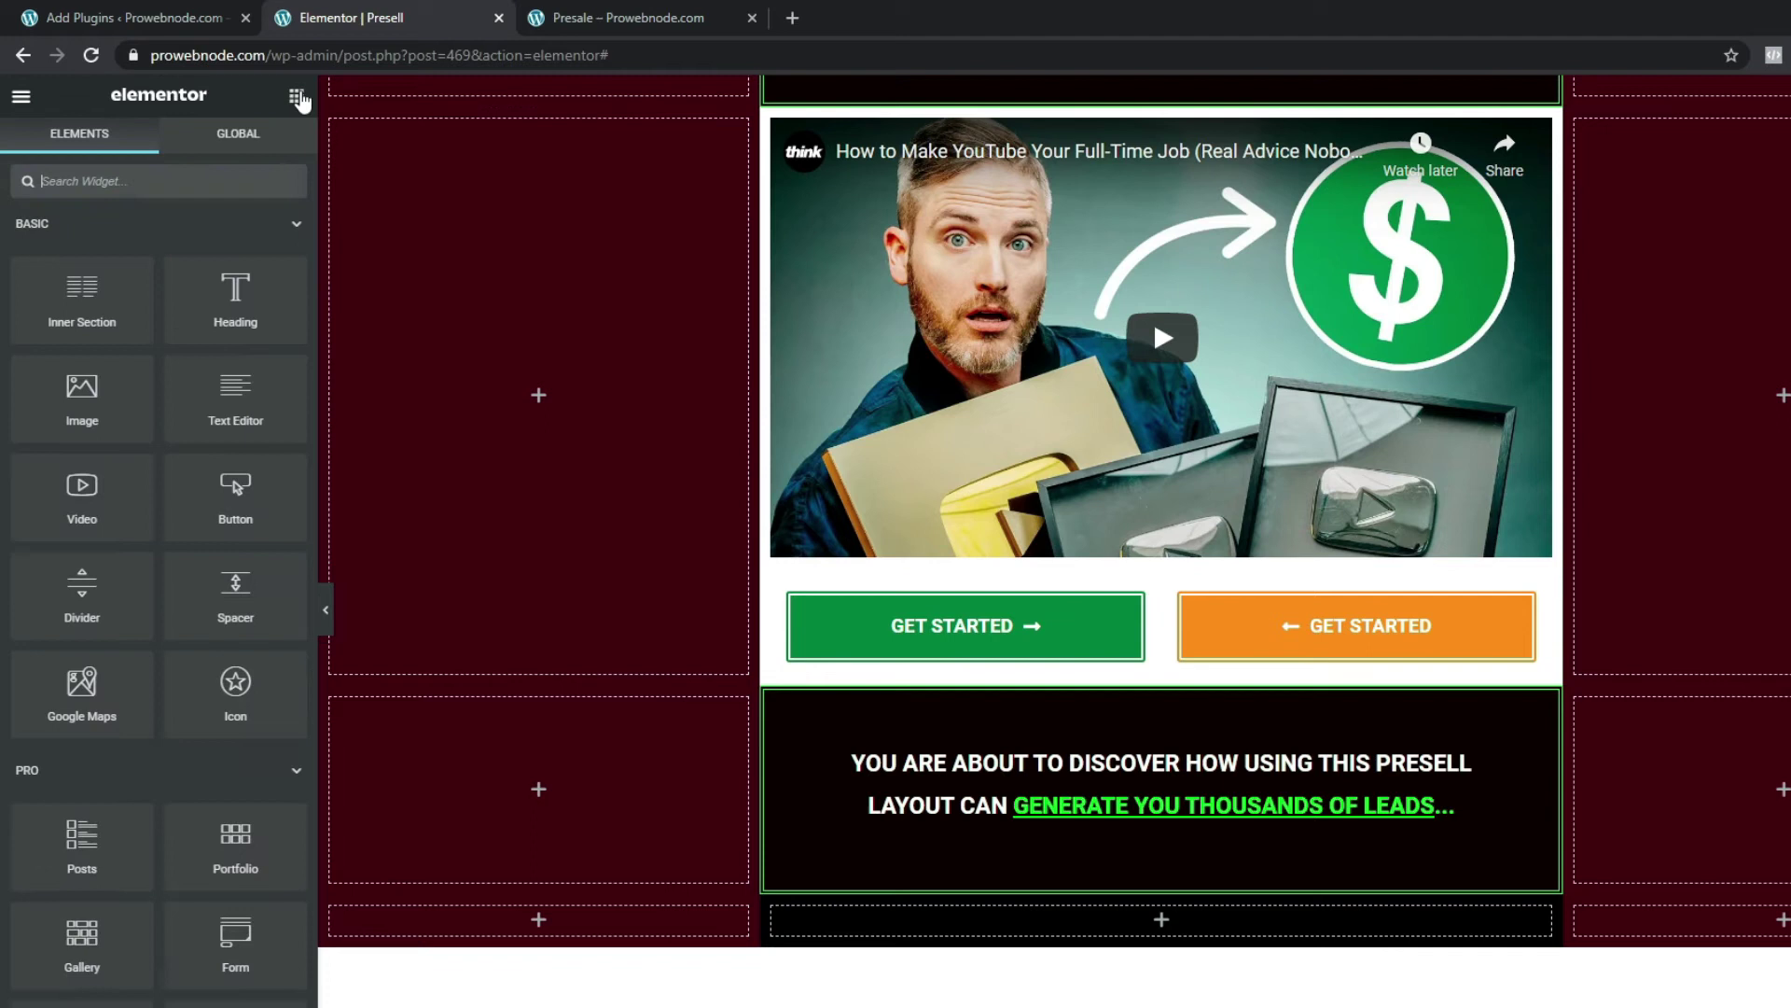
pyautogui.moveTo(228, 297); pyautogui.dragTo(1153, 923)
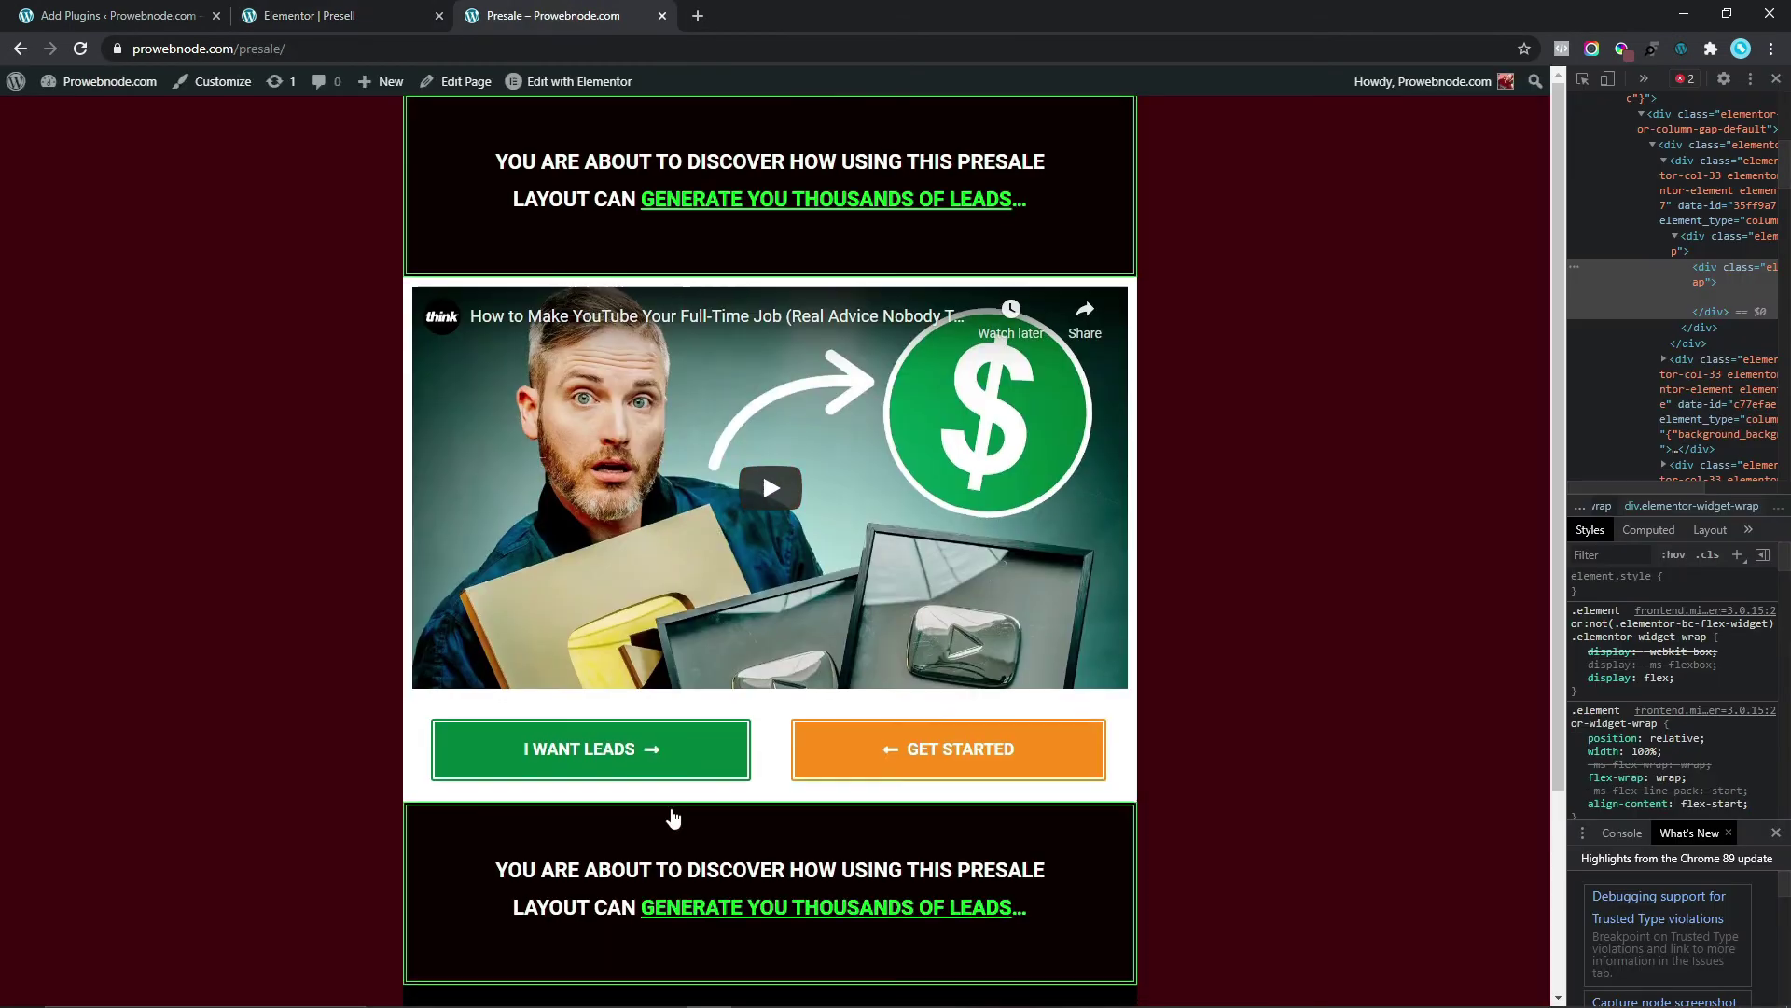
pyautogui.scroll(-3, 672, 816)
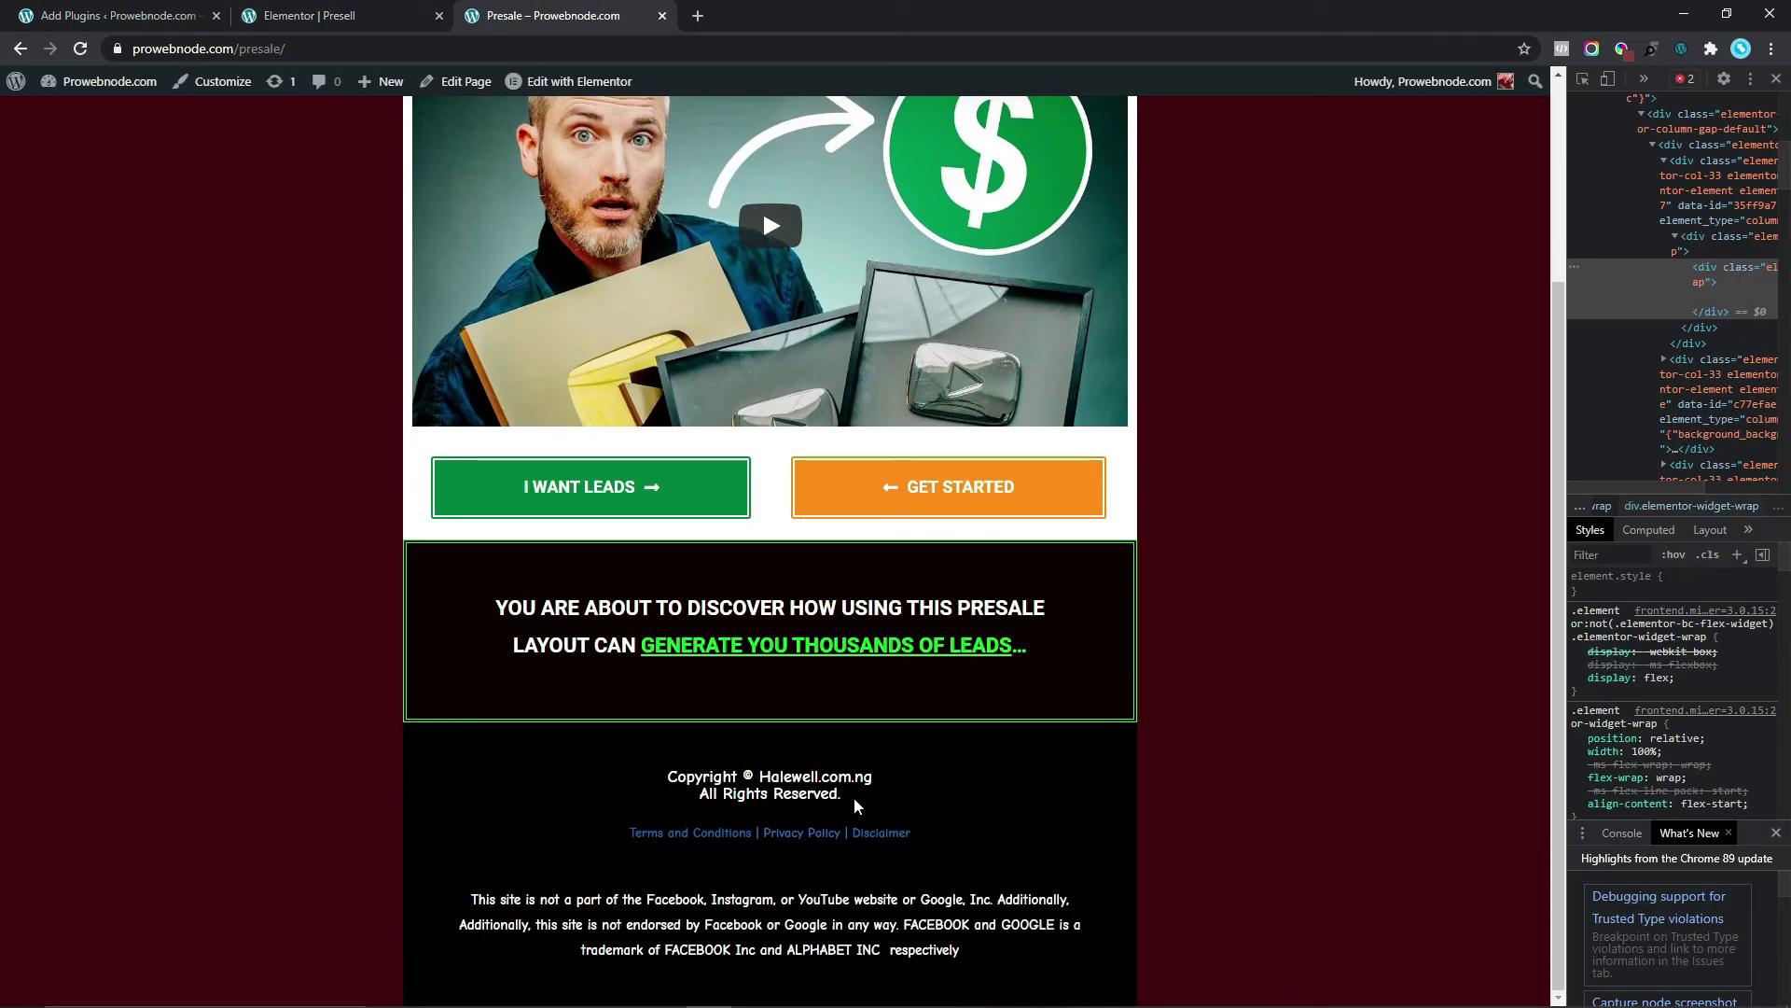
pyautogui.moveTo(847, 804); pyautogui.dragTo(666, 777)
pyautogui.rightClick(696, 775)
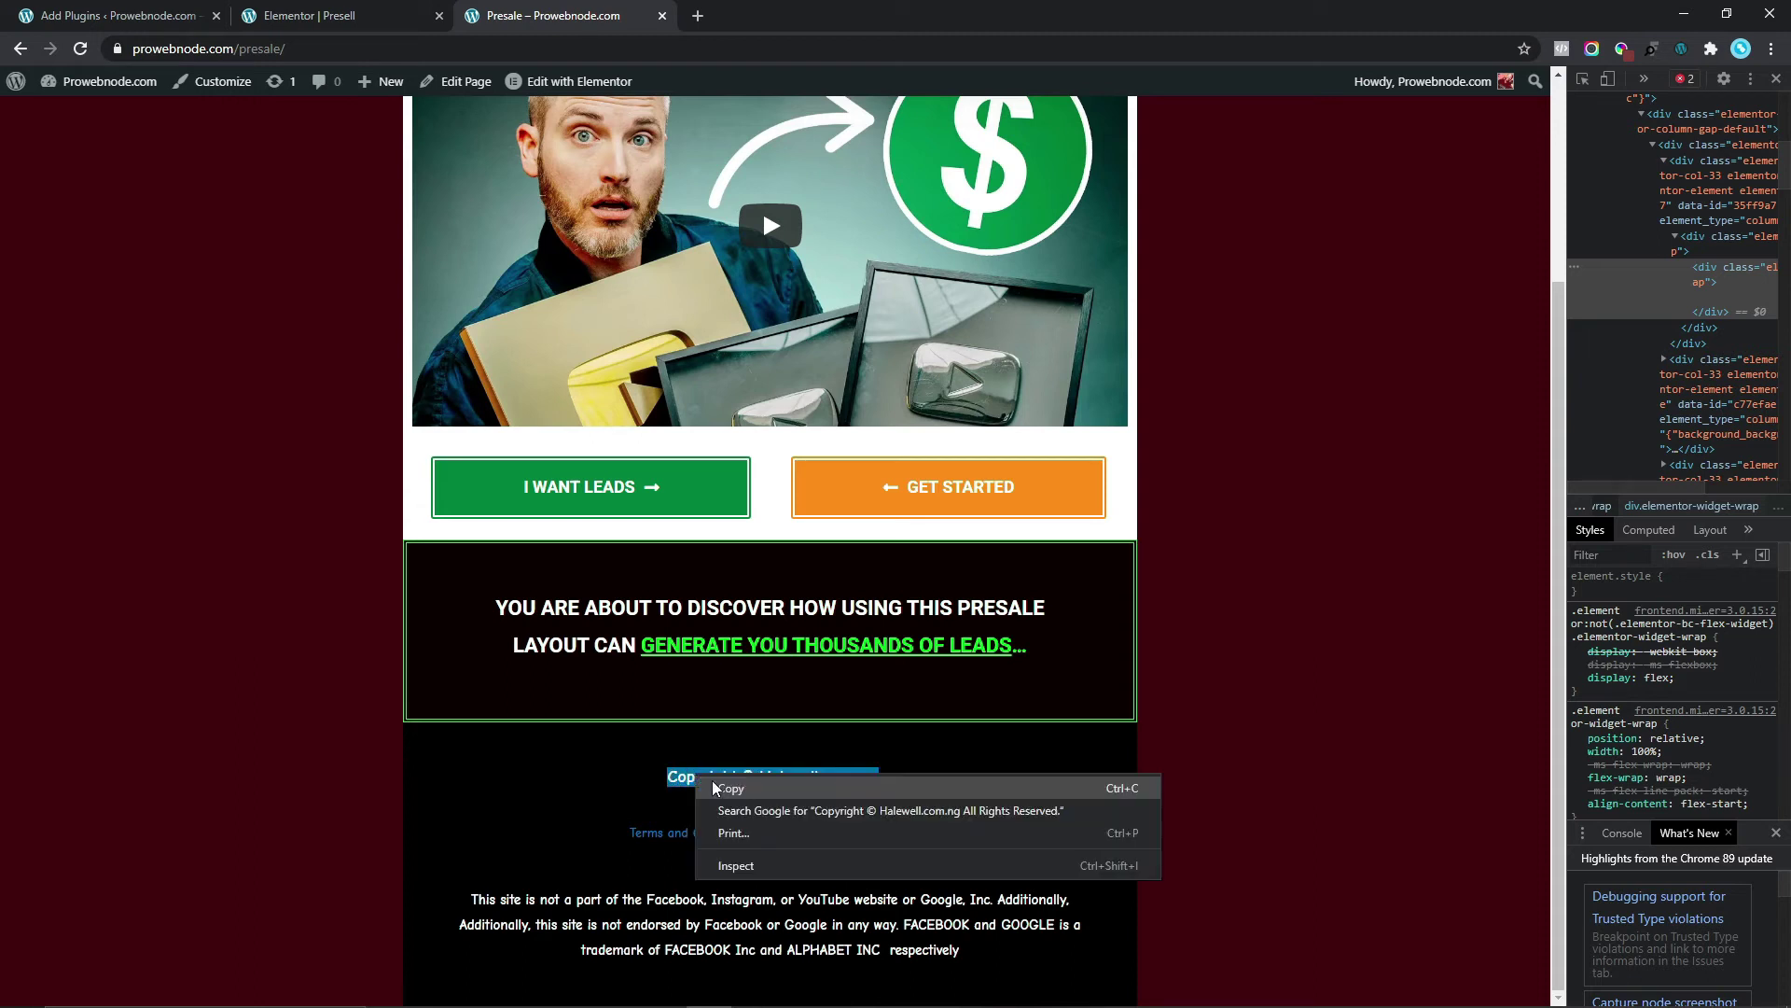
pyautogui.click(734, 789)
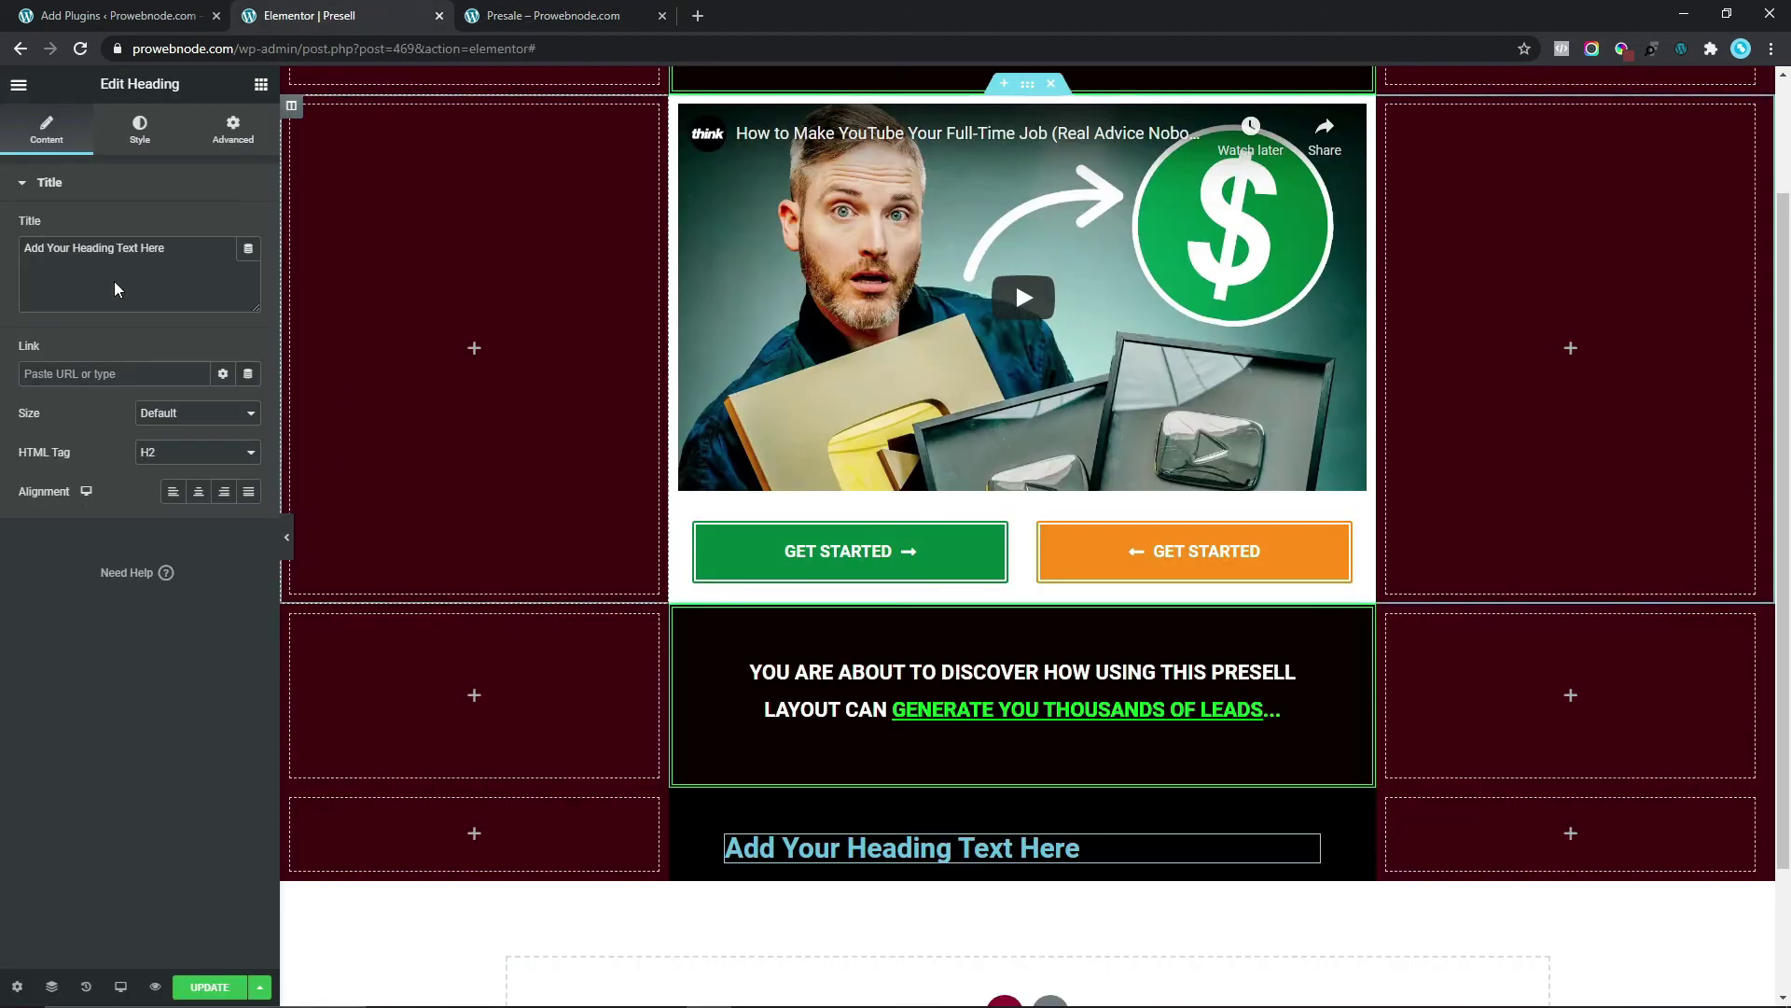
# - Replace the heading's title with the copied copyright text, add <br> after "Halewell.com.ng", and center the heading
pyautogui.tripleClick(185, 261)
pyautogui.rightClick(43, 258)
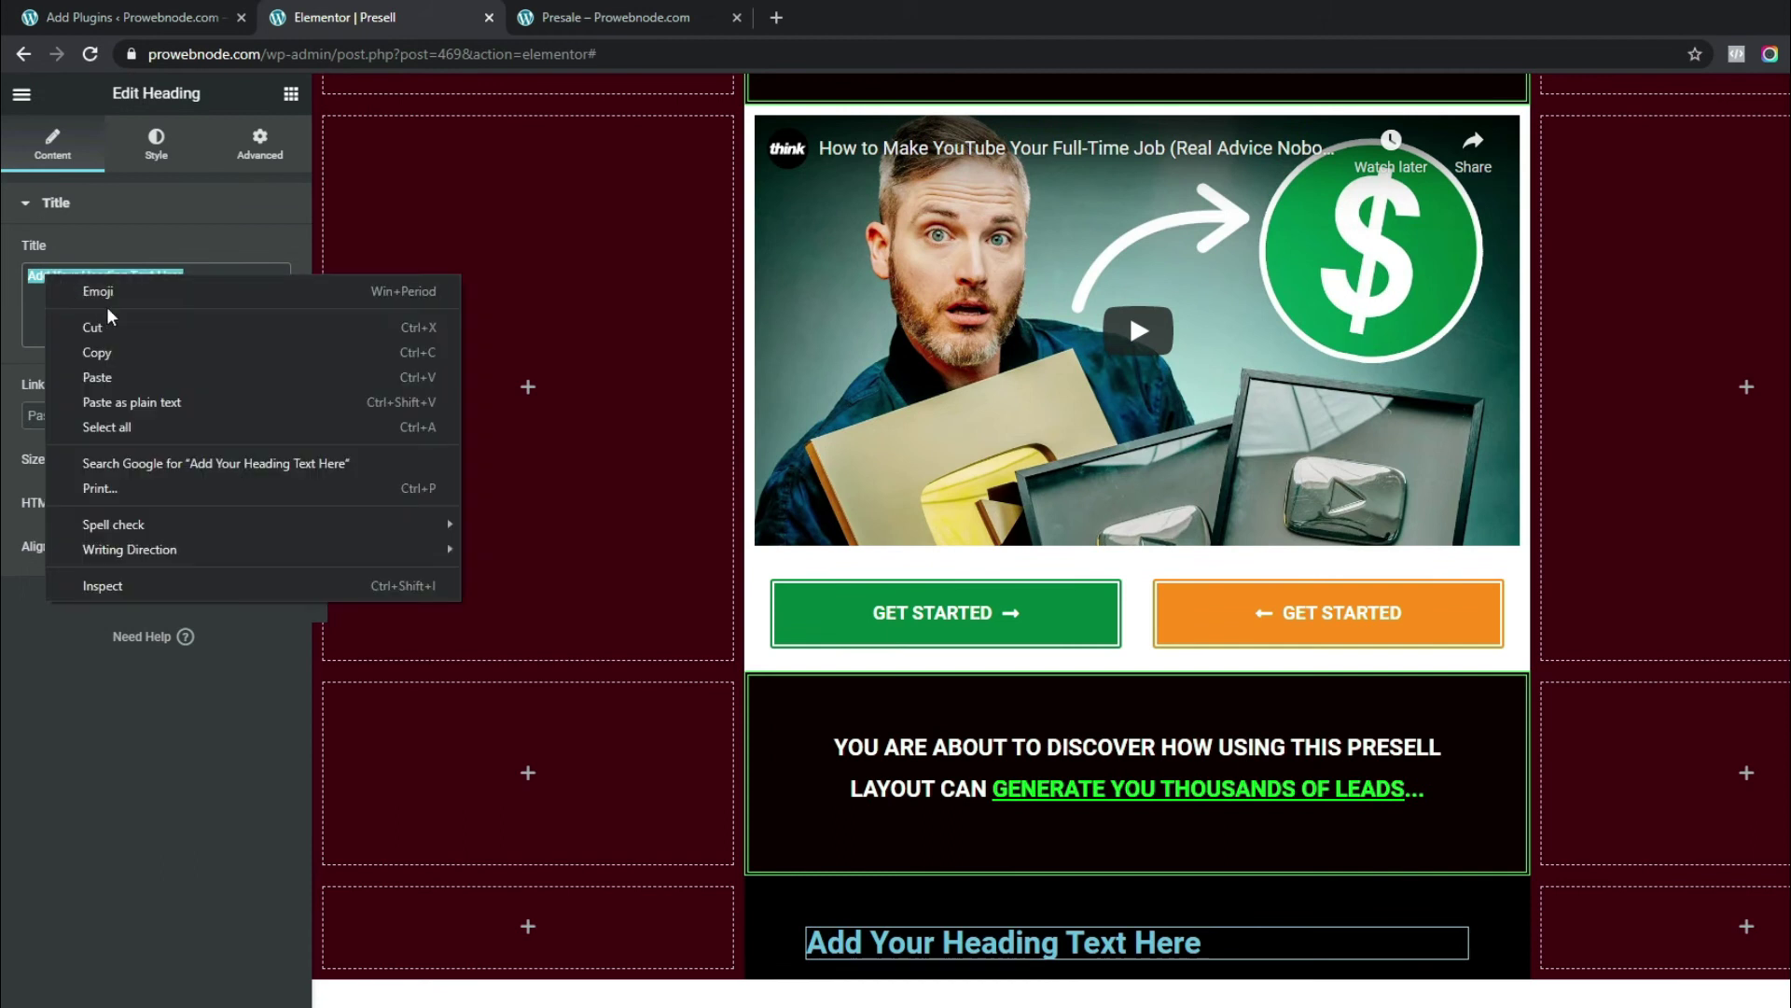
pyautogui.click(97, 377)
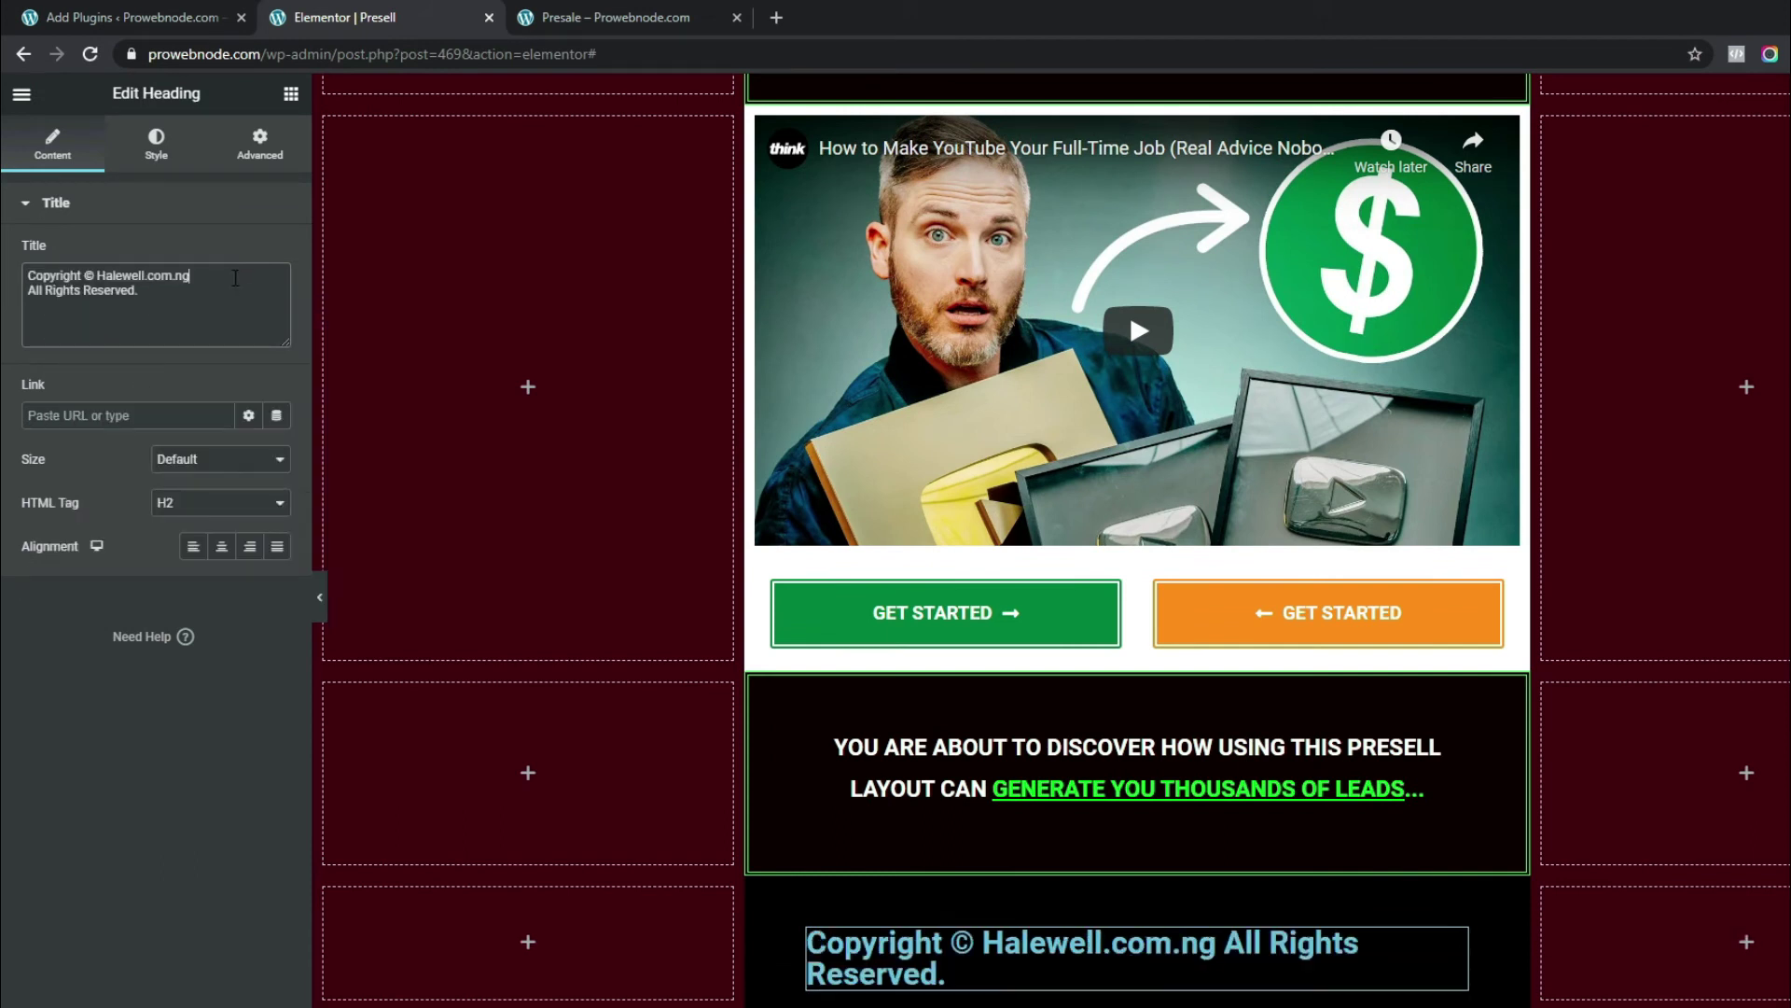
pyautogui.write('<br>')
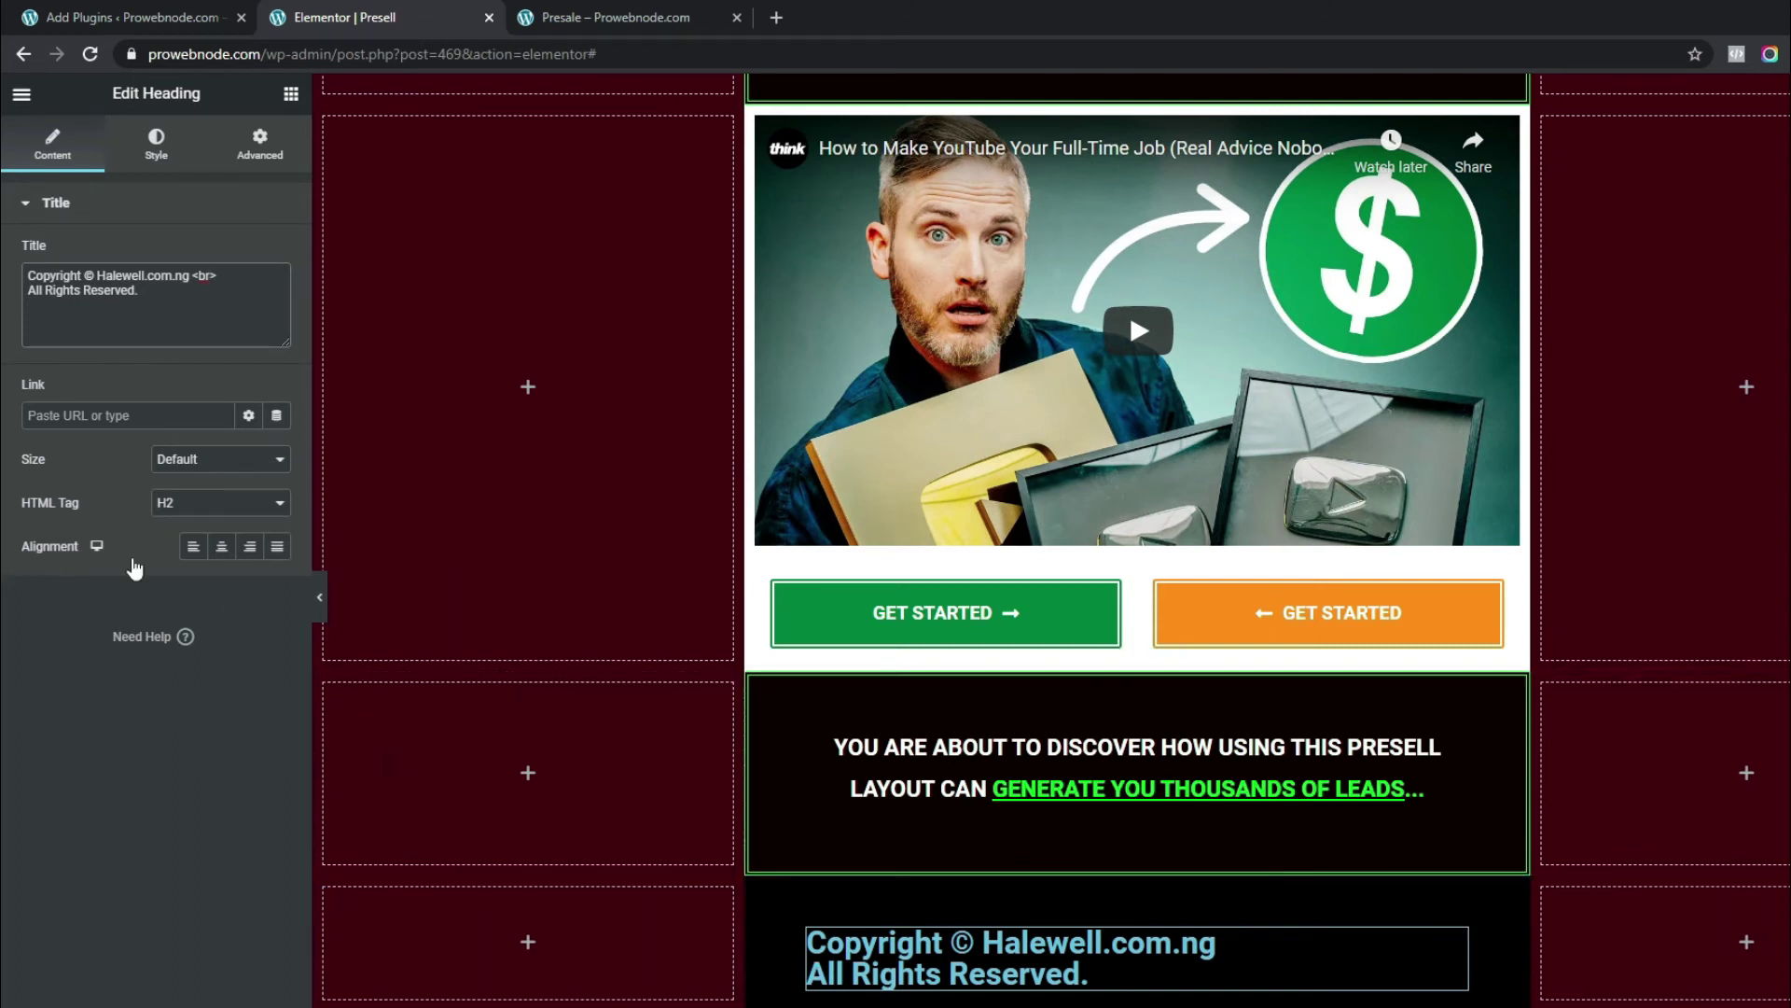
pyautogui.click(222, 547)
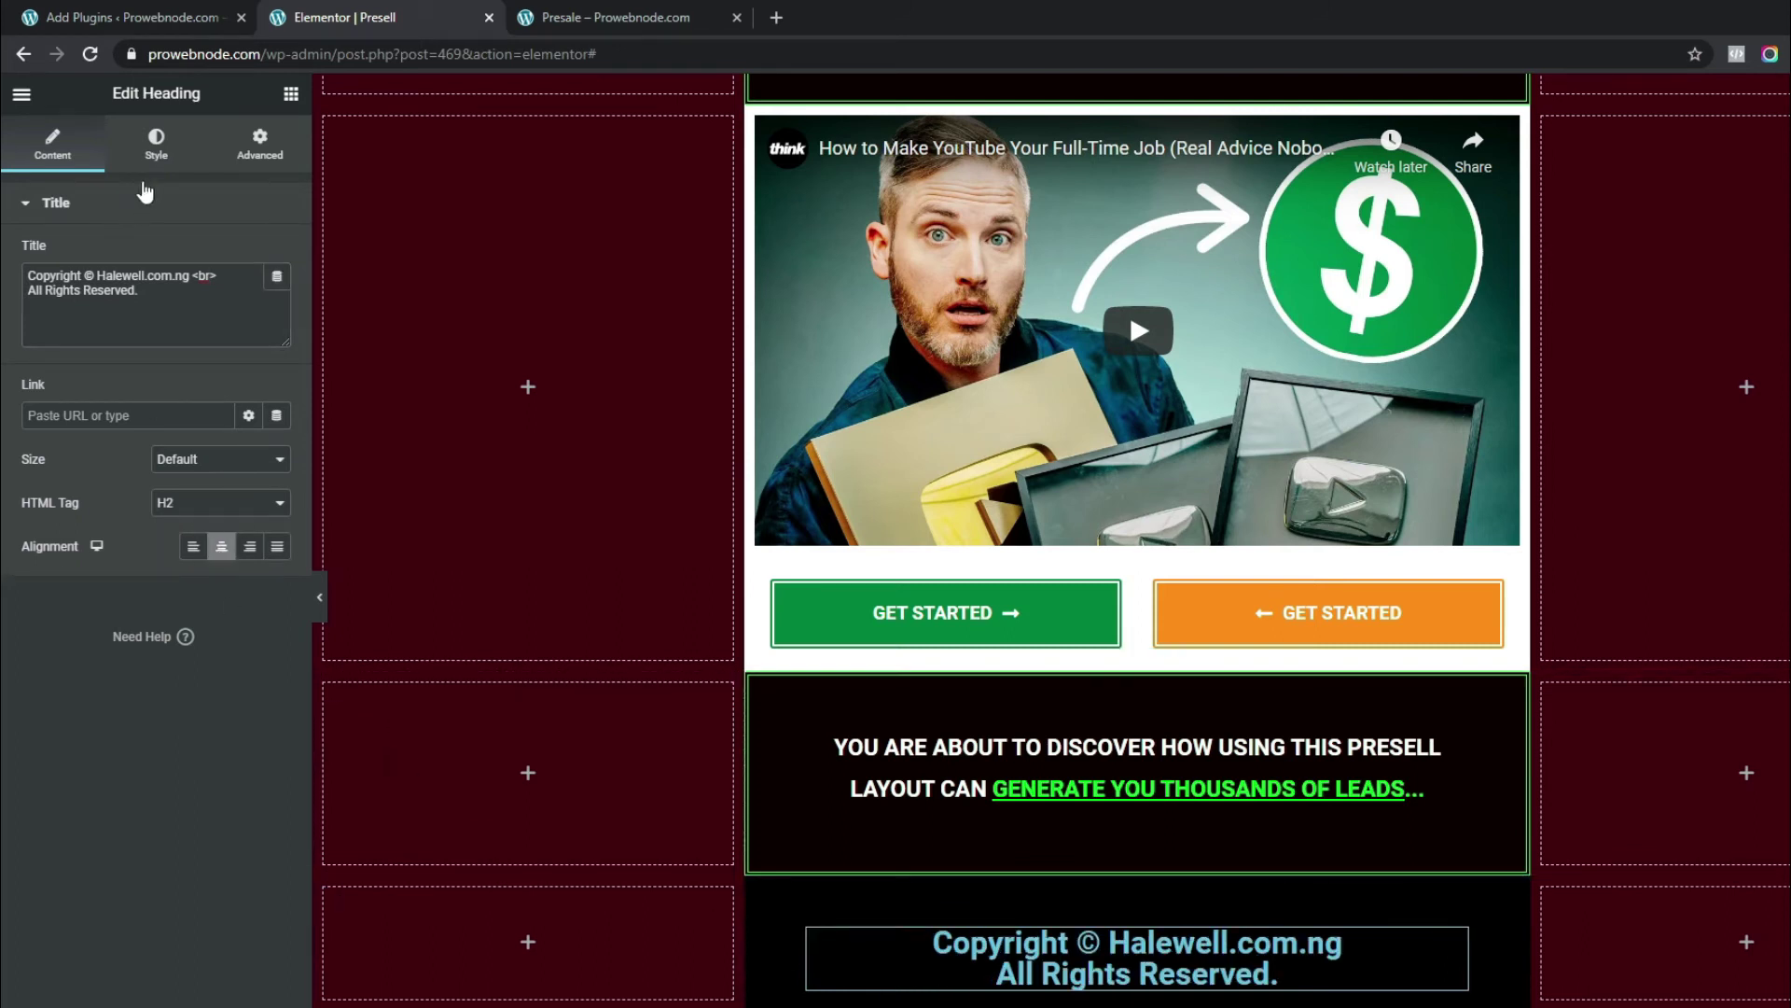
# - Set the copyright heading's text color to white #FFFFFF
pyautogui.click(157, 147)
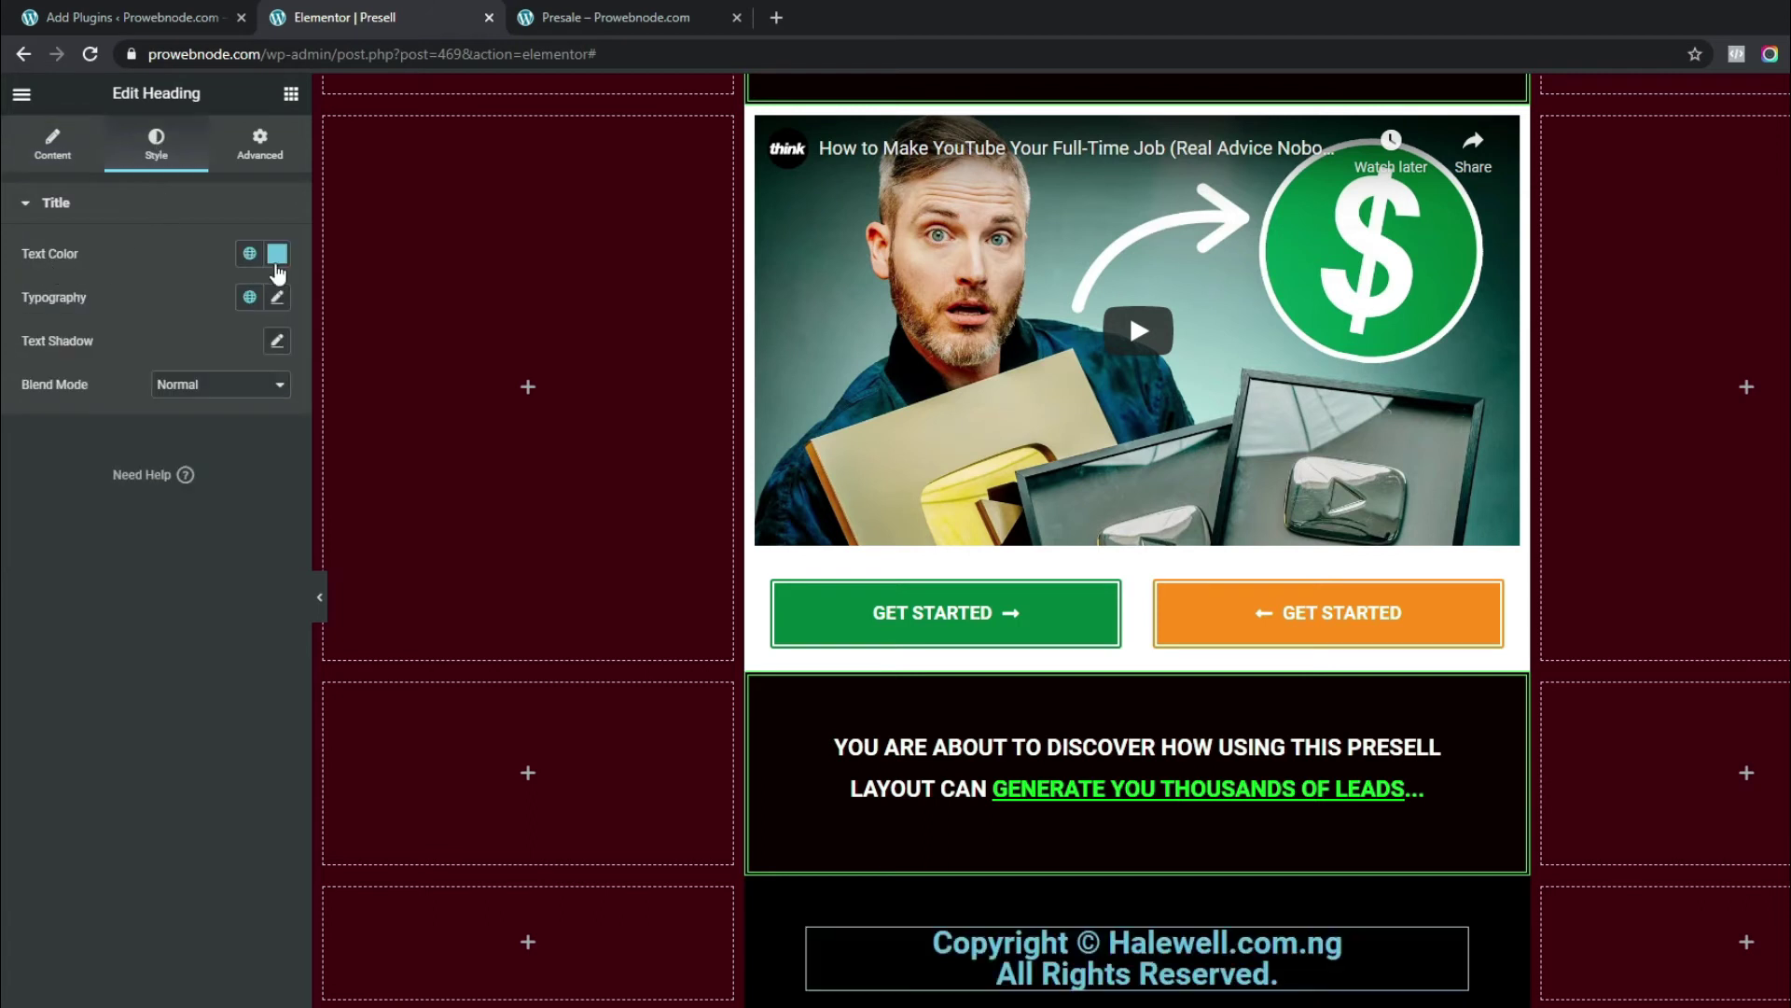
pyautogui.click(277, 253)
pyautogui.write('#FFFFFF')
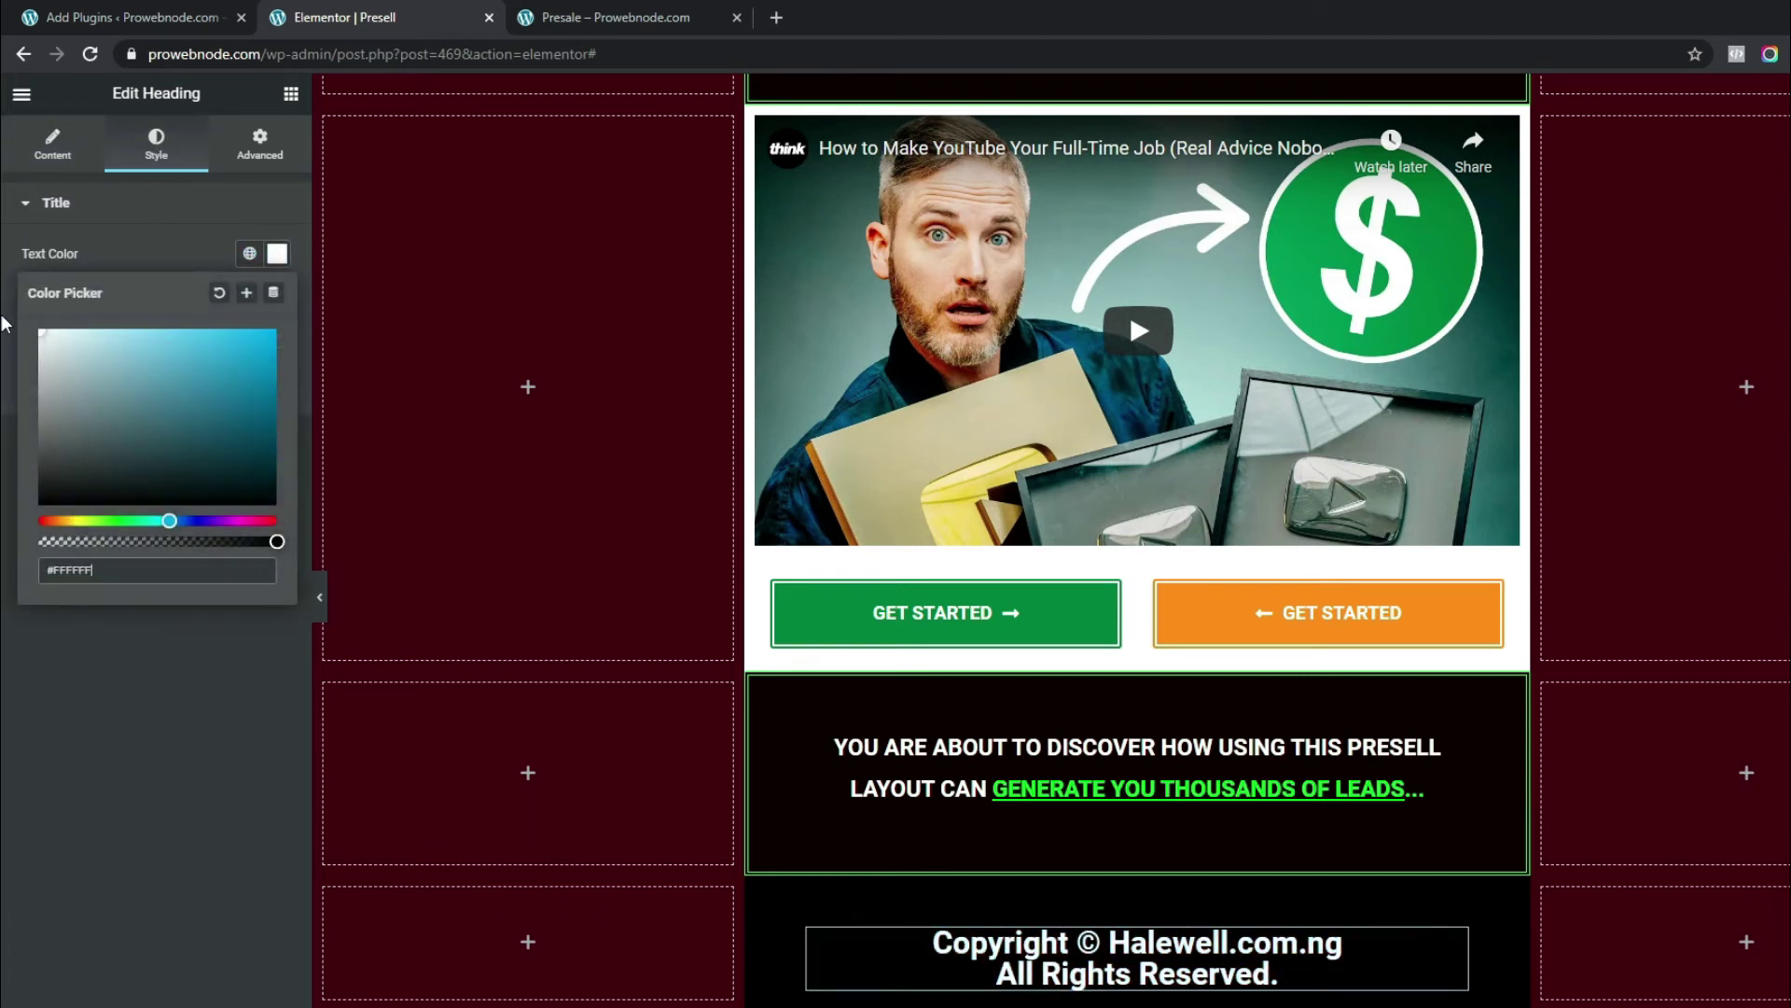
pyautogui.click(3, 318)
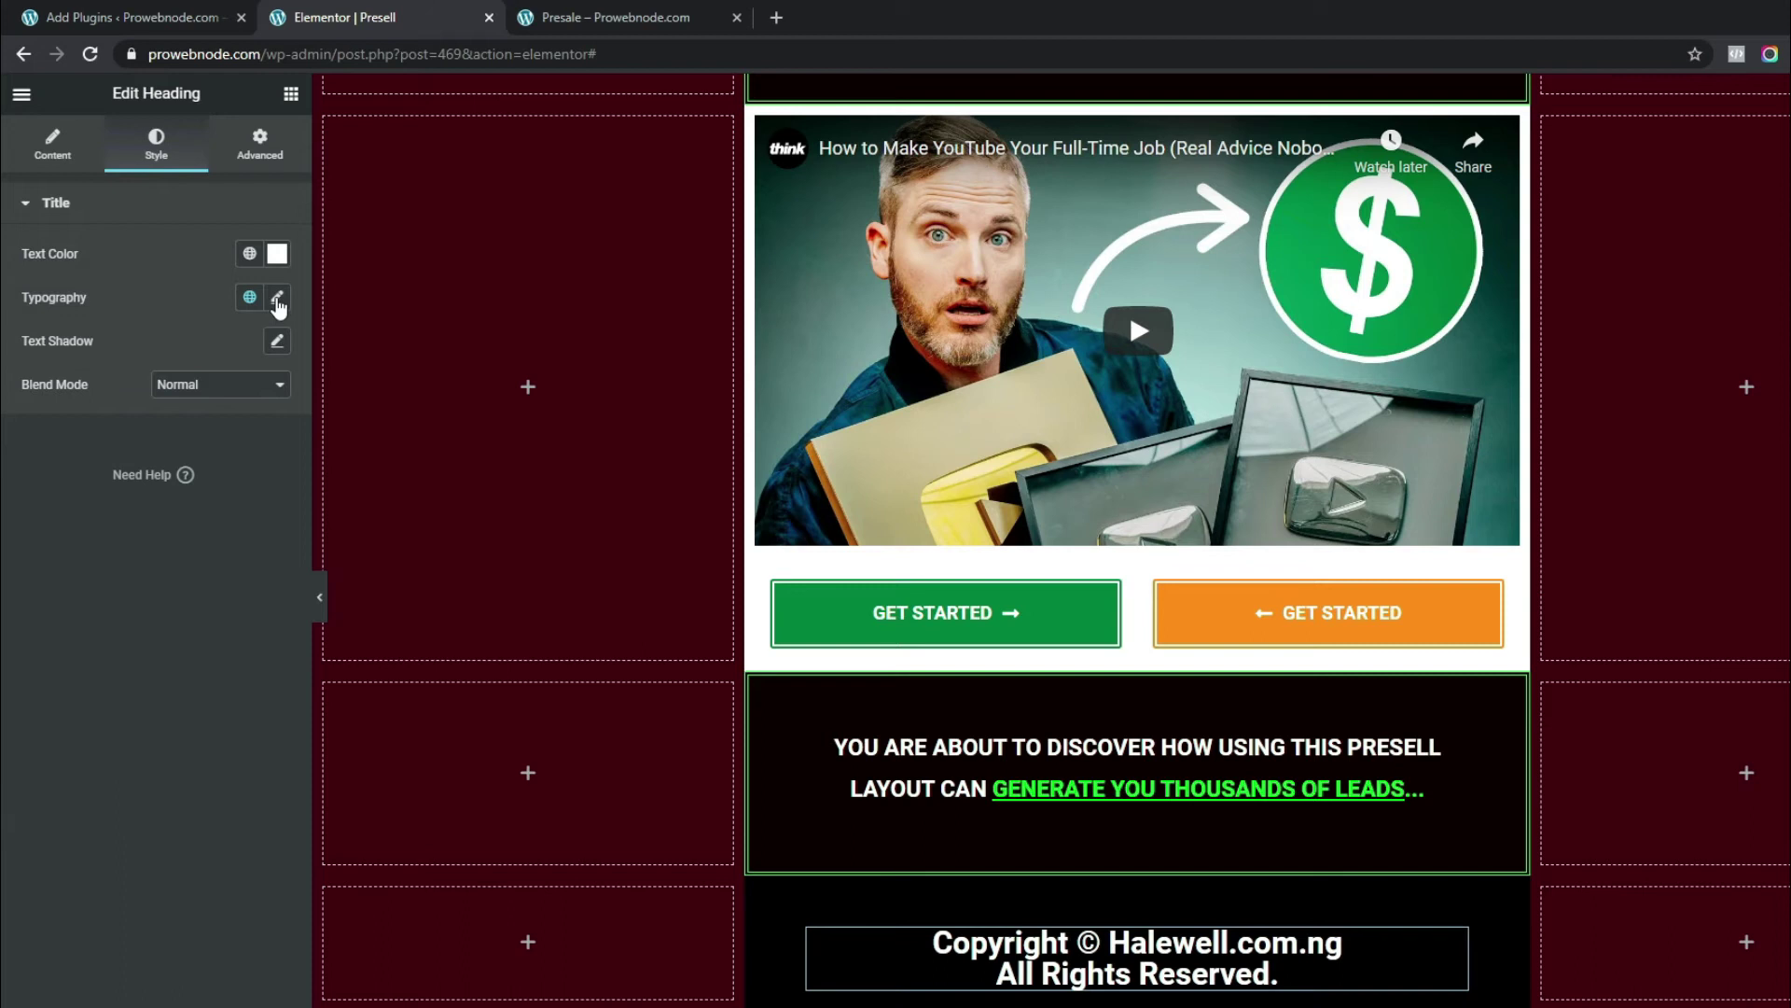
# - Set the copyright heading's typography to the Comic Neue font, size 18 px and weight 600
pyautogui.click(277, 298)
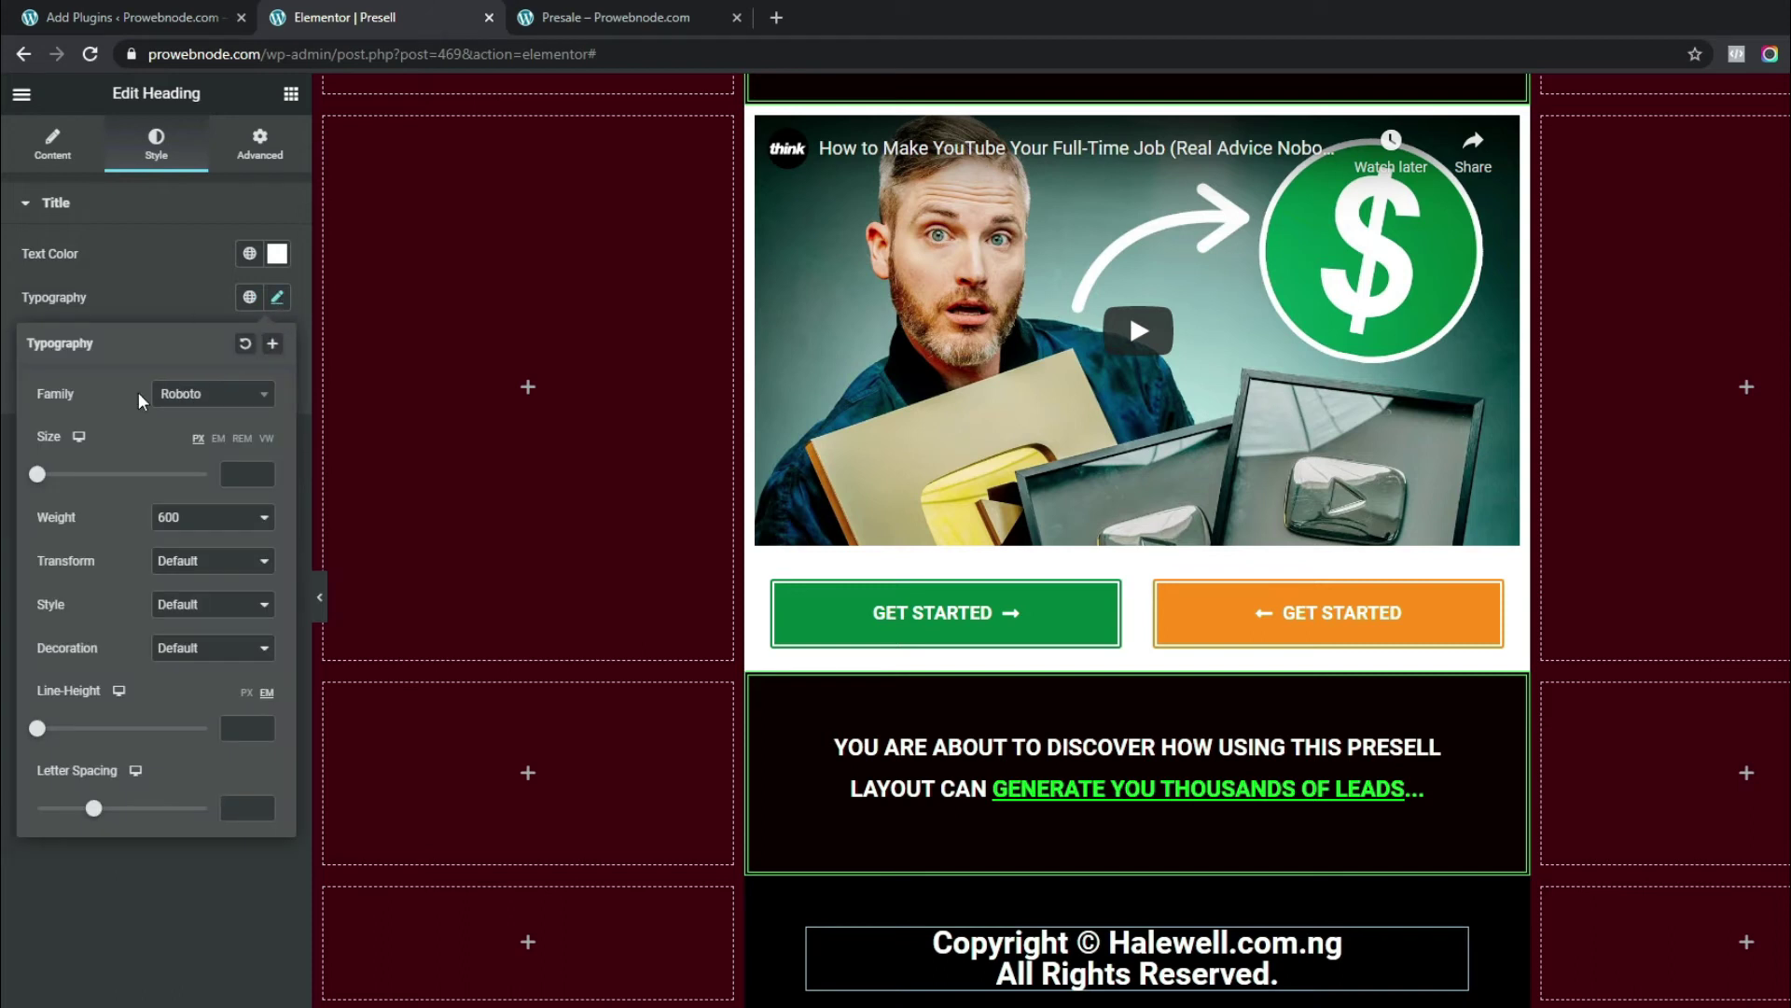
pyautogui.click(240, 402)
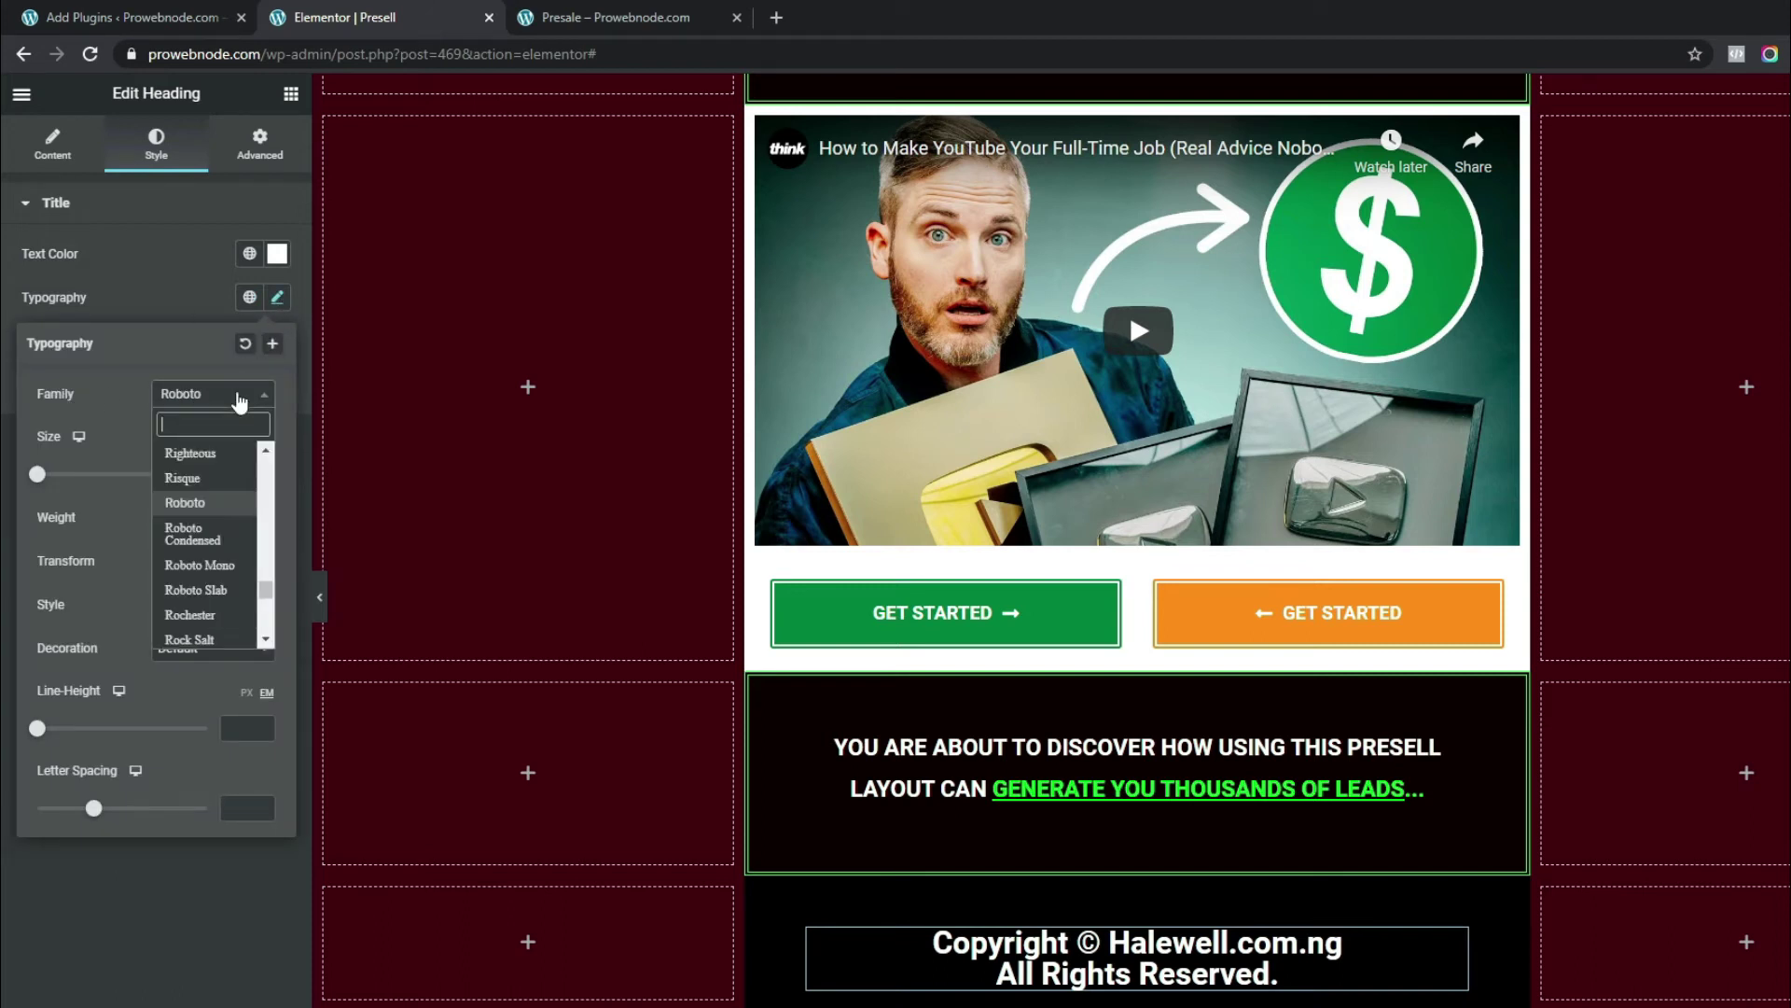
pyautogui.write('comic')
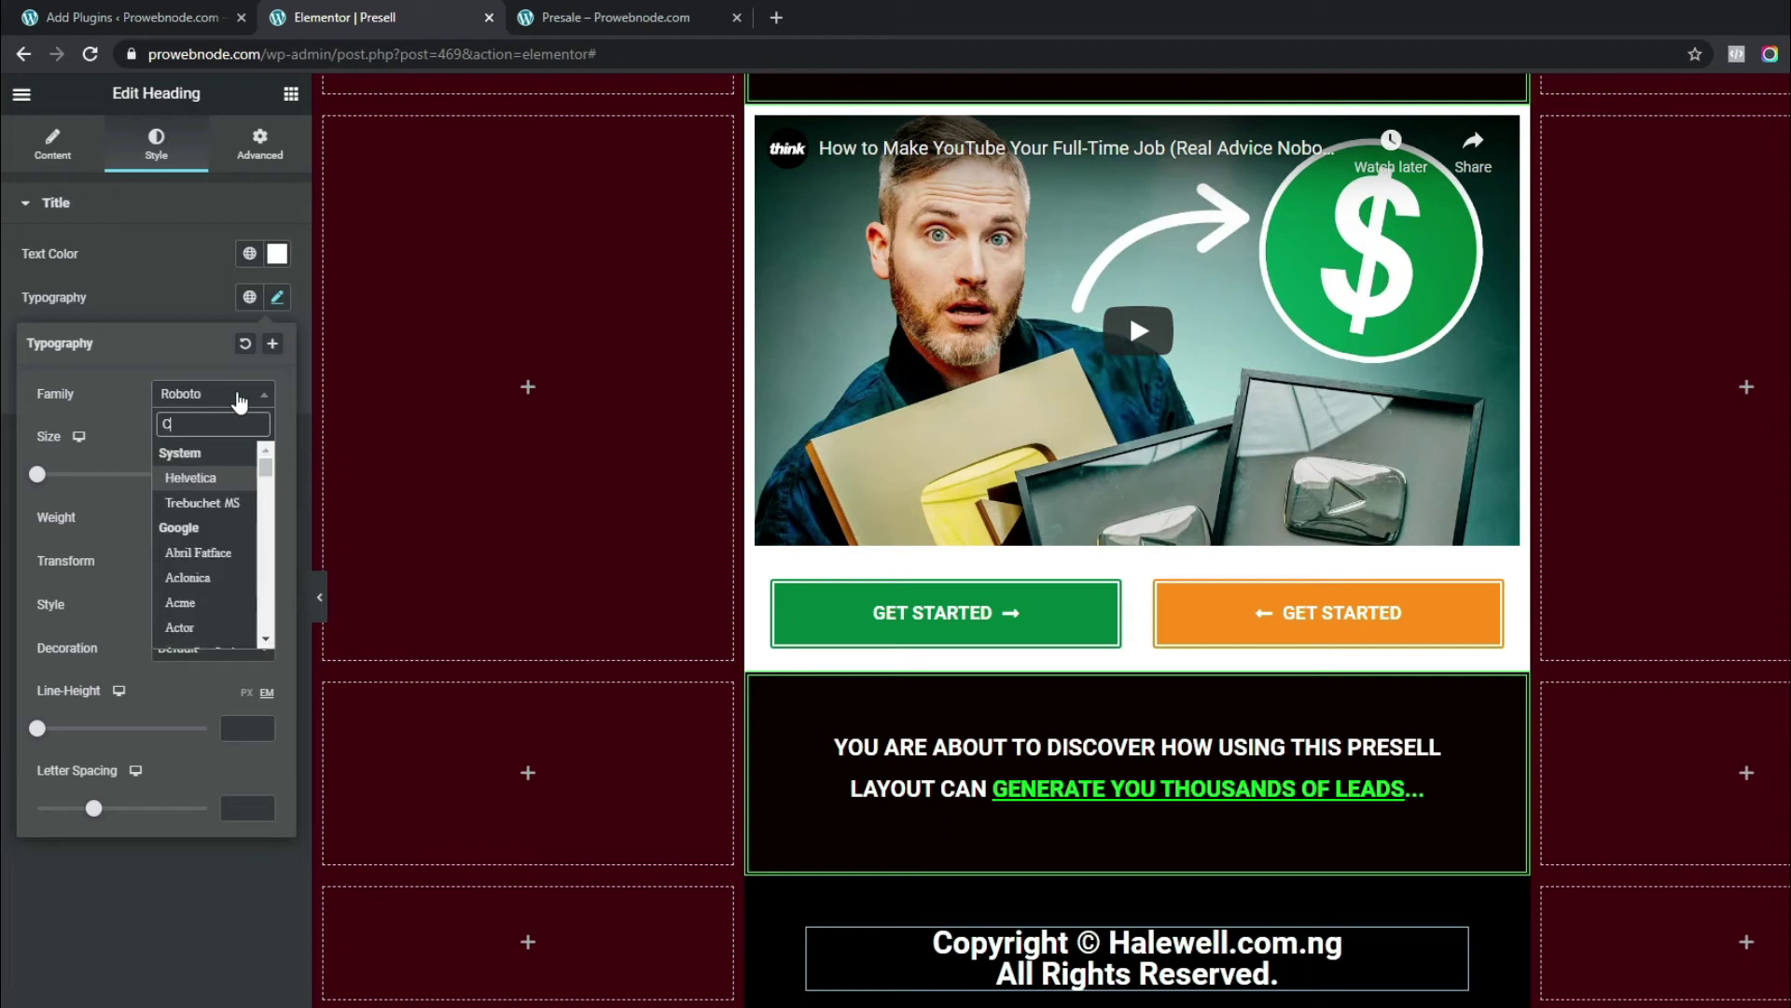
pyautogui.click(213, 469)
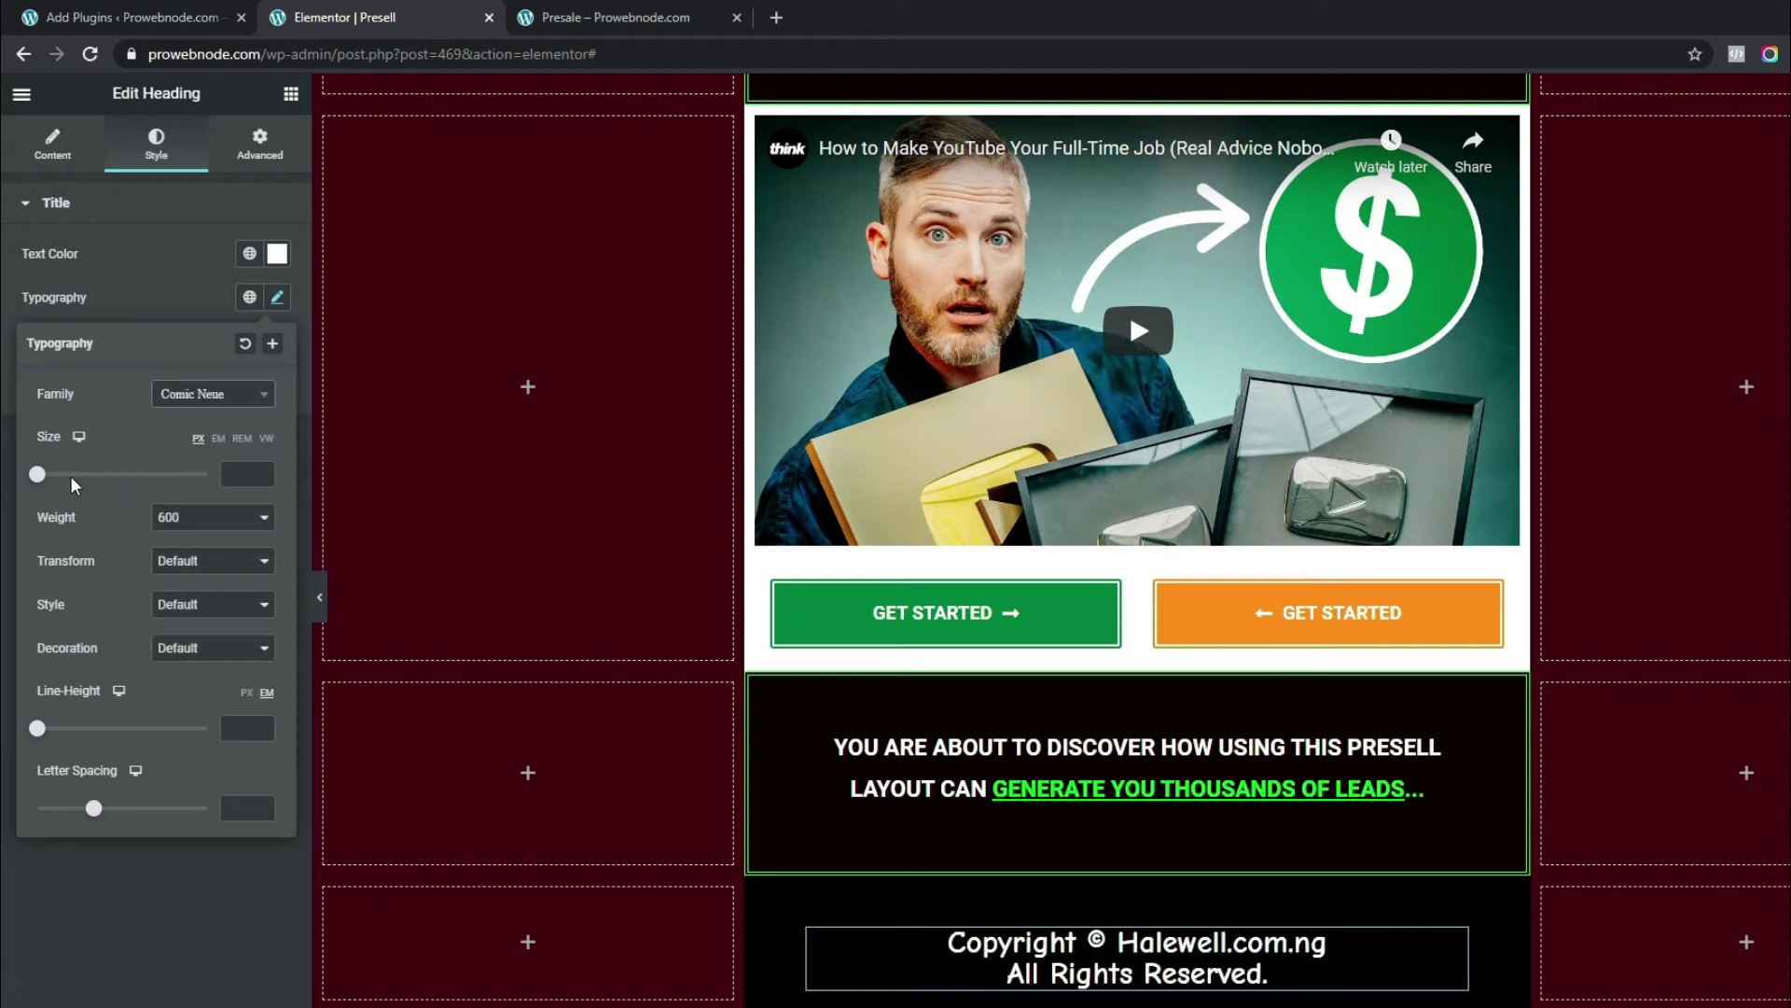
pyautogui.write('18')
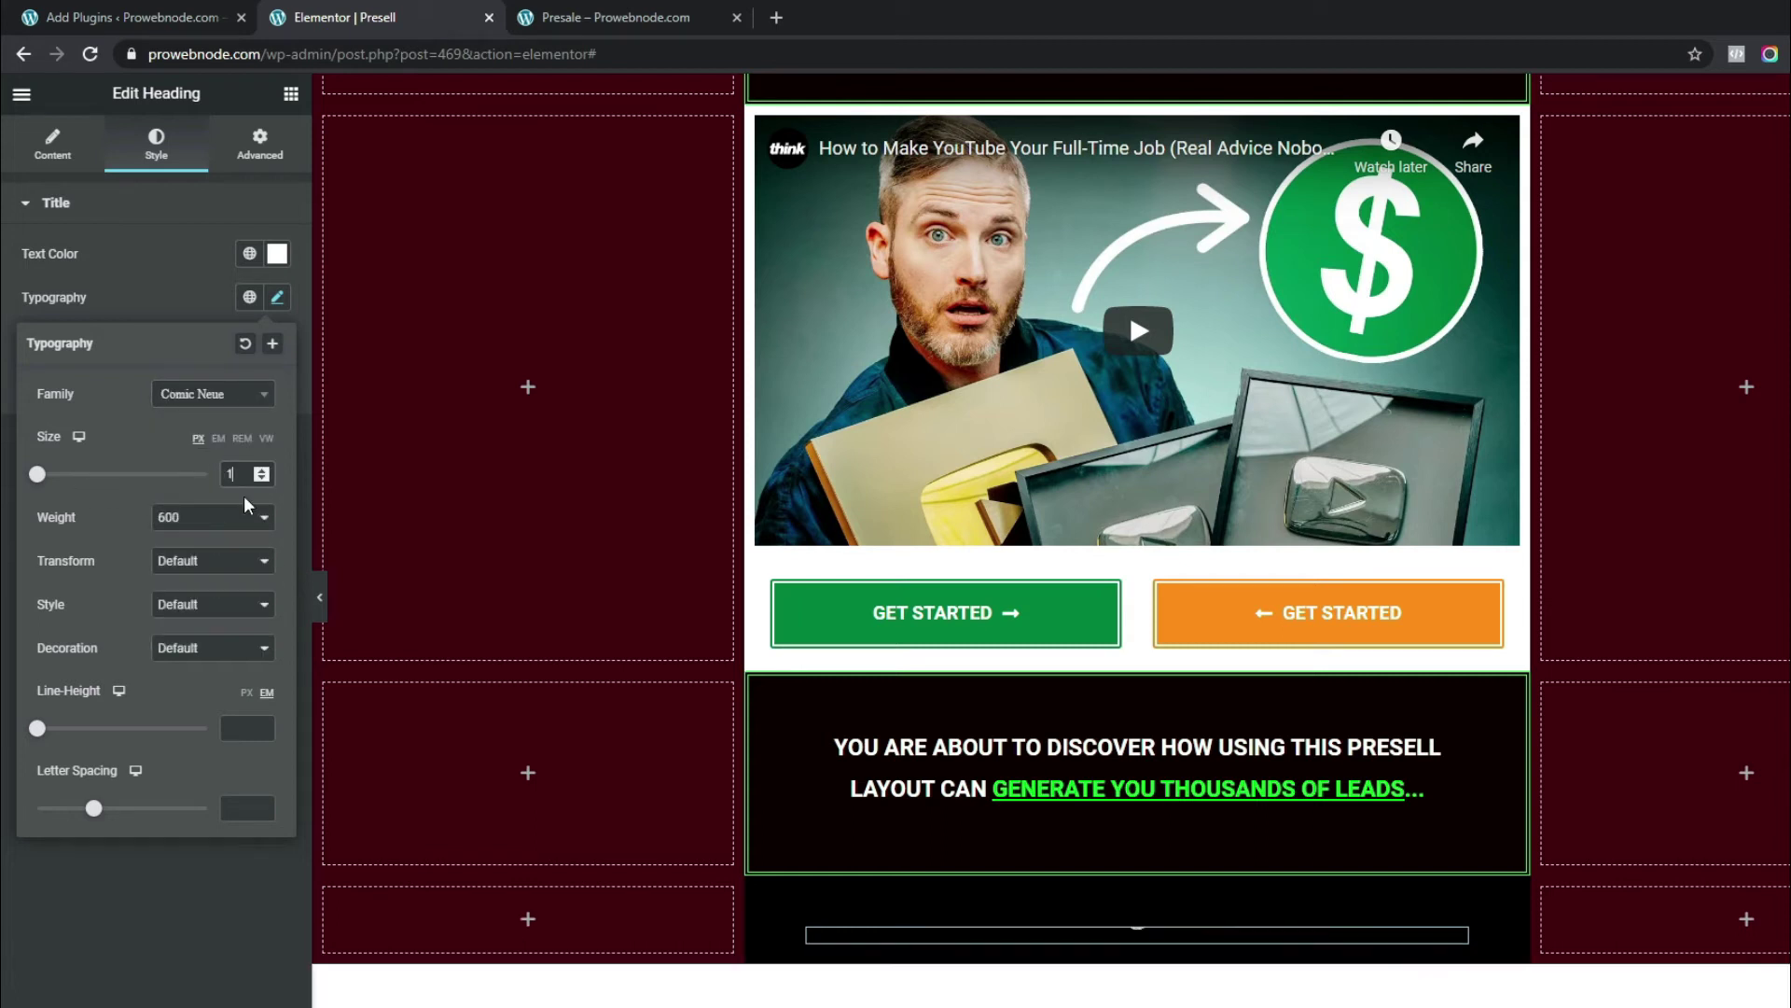
pyautogui.click(173, 517)
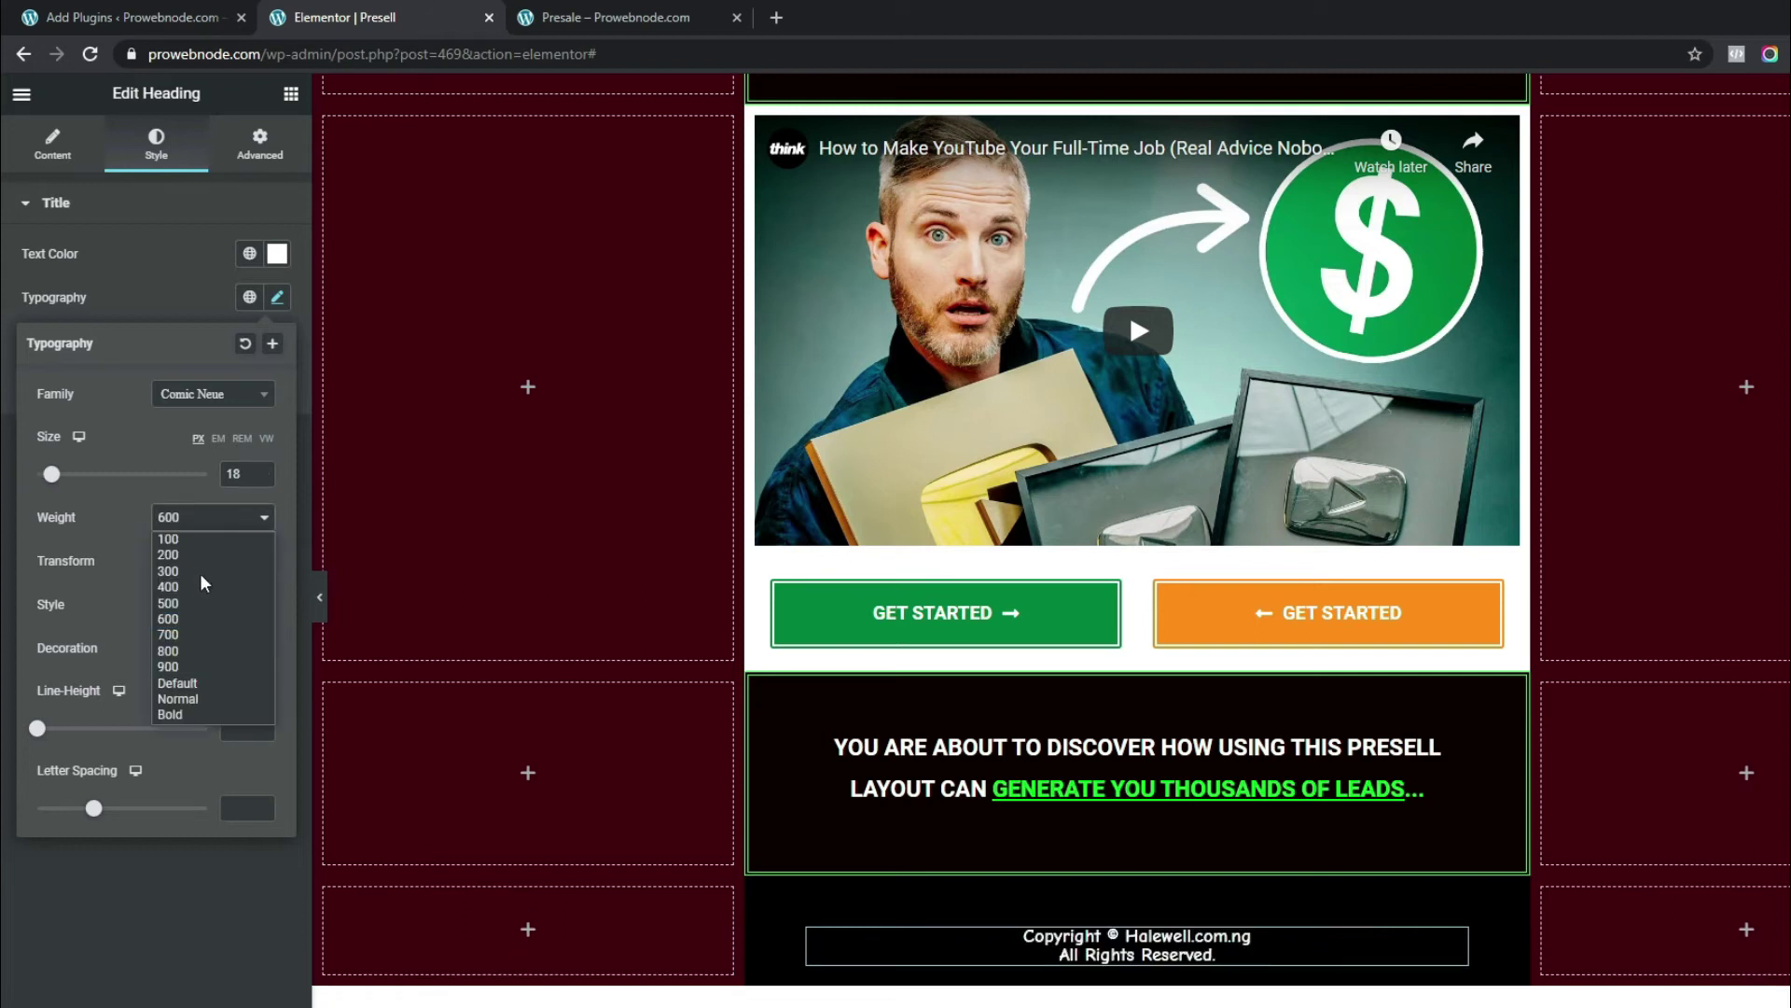
pyautogui.click(173, 620)
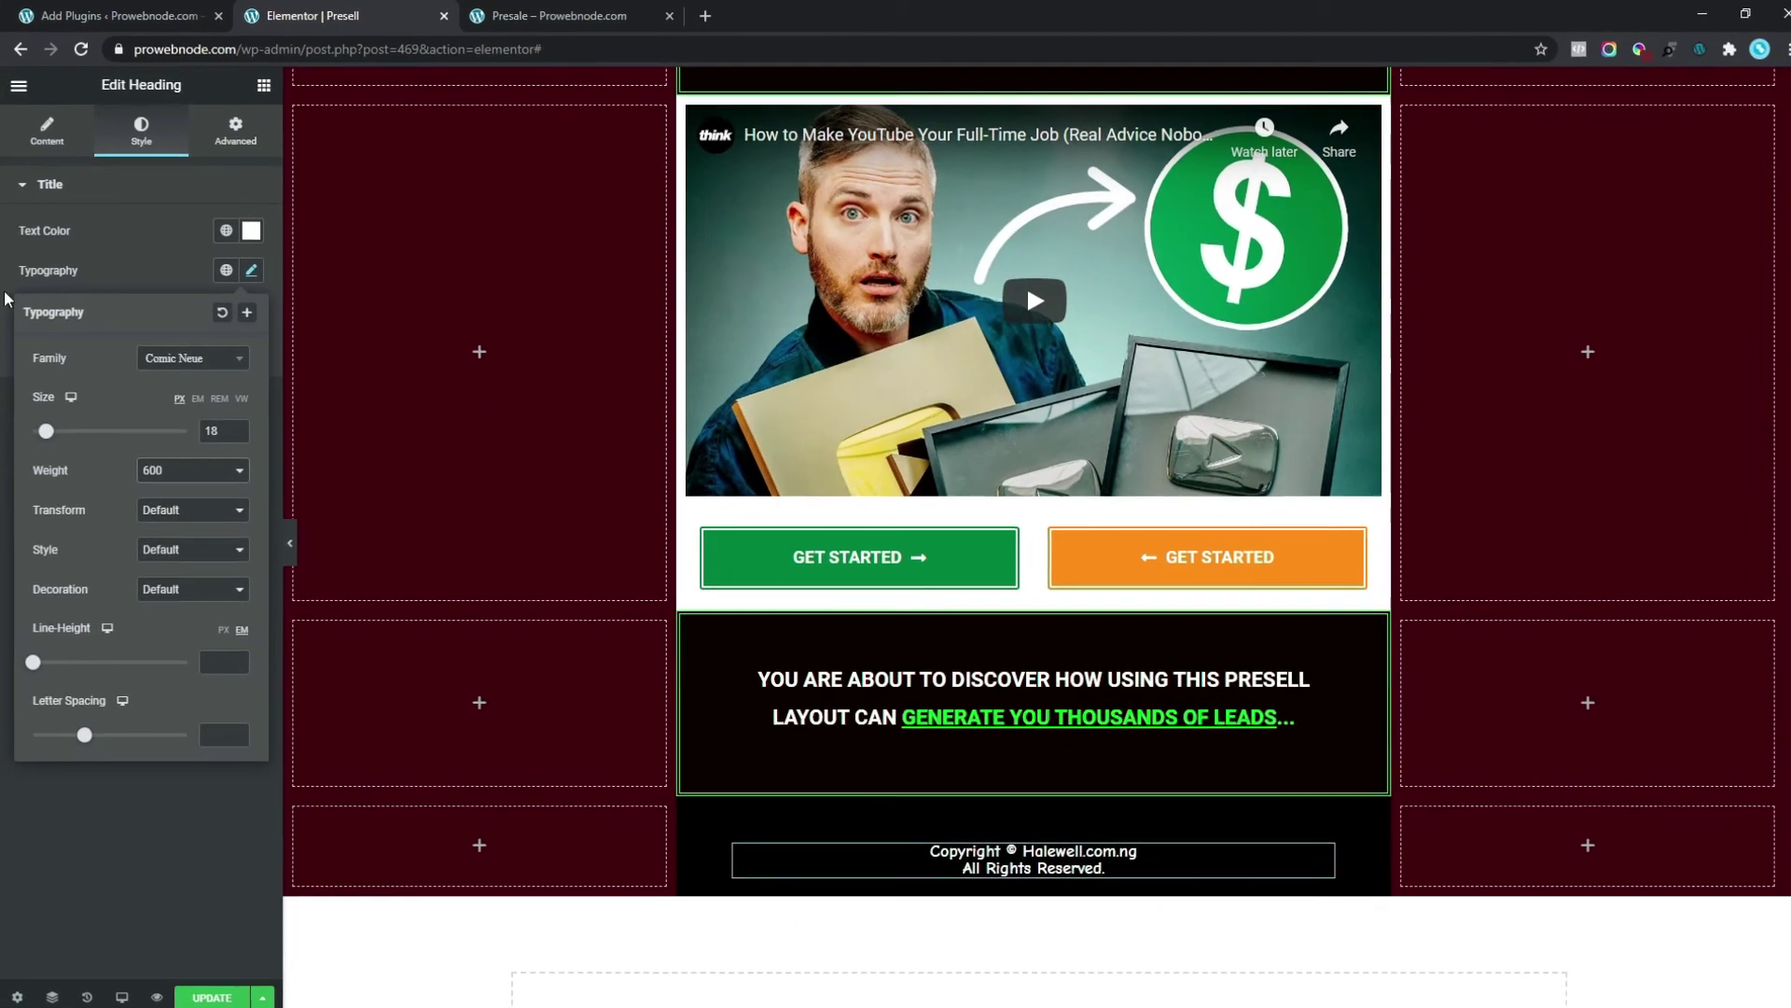
pyautogui.click(262, 281)
# - Replace the footer text widget's placeholder with "Terms and Conditions | Privacy Policy | Disclaimer" from the Presale page, and link "Terms and Conditions" to #
pyautogui.click(580, 18)
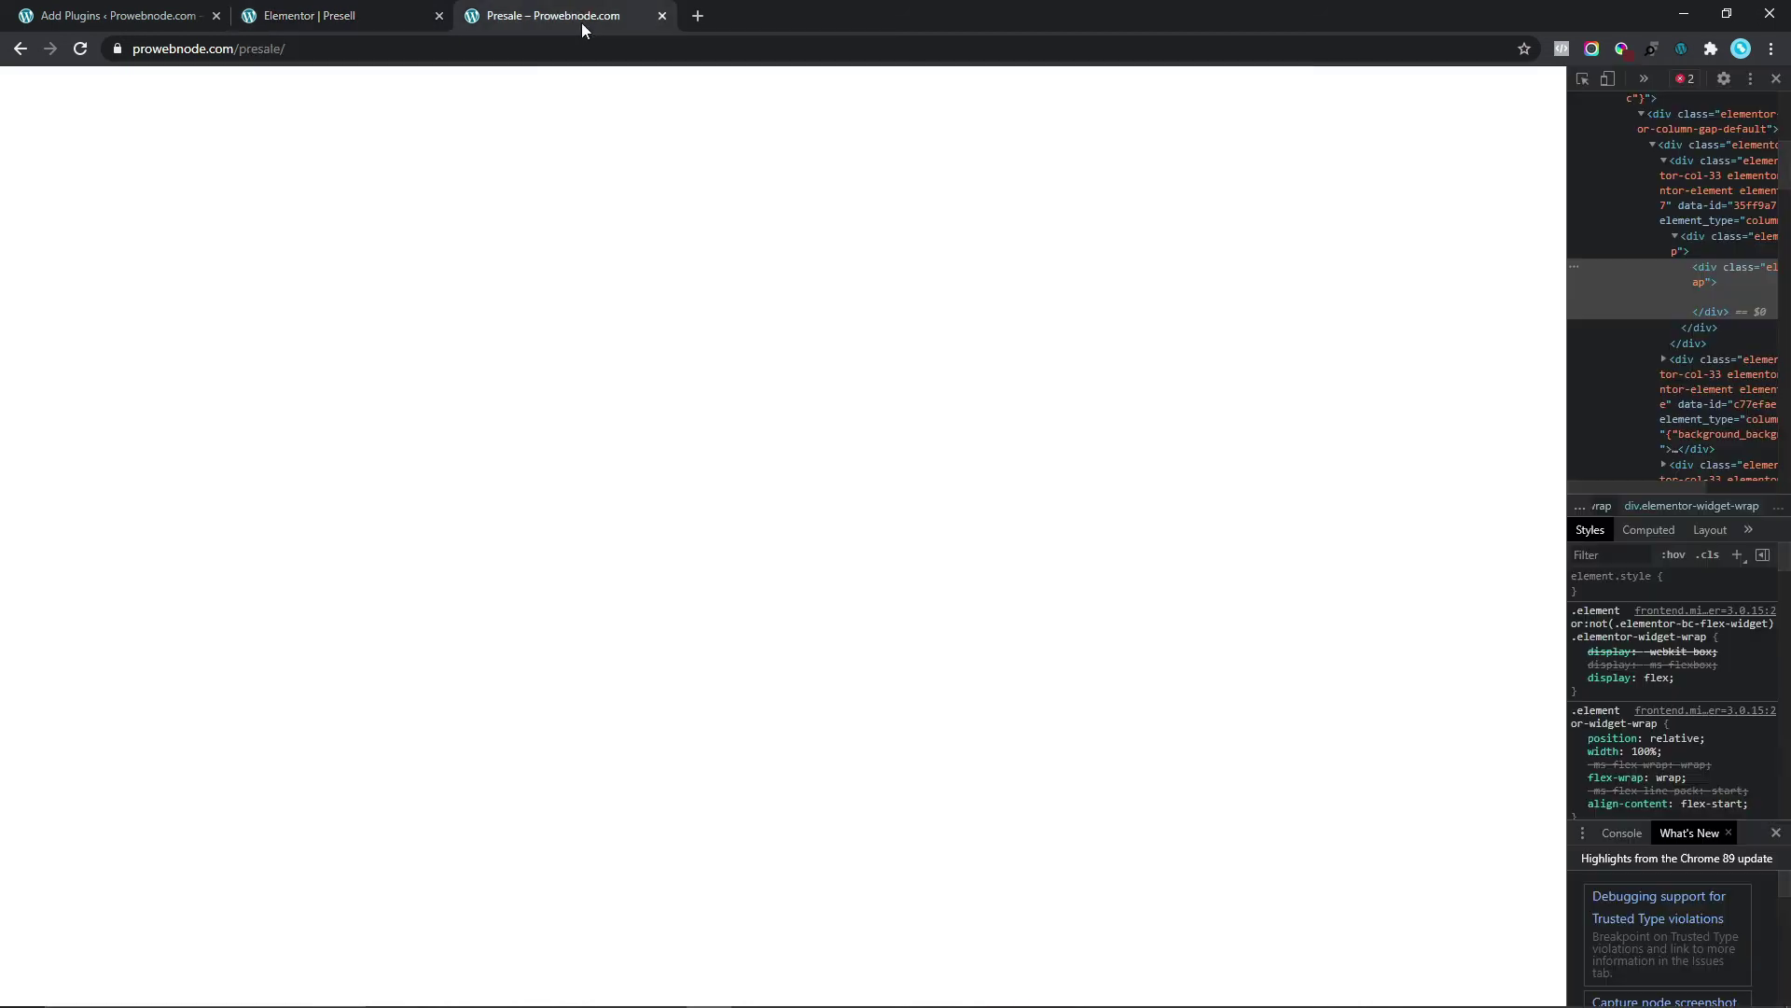
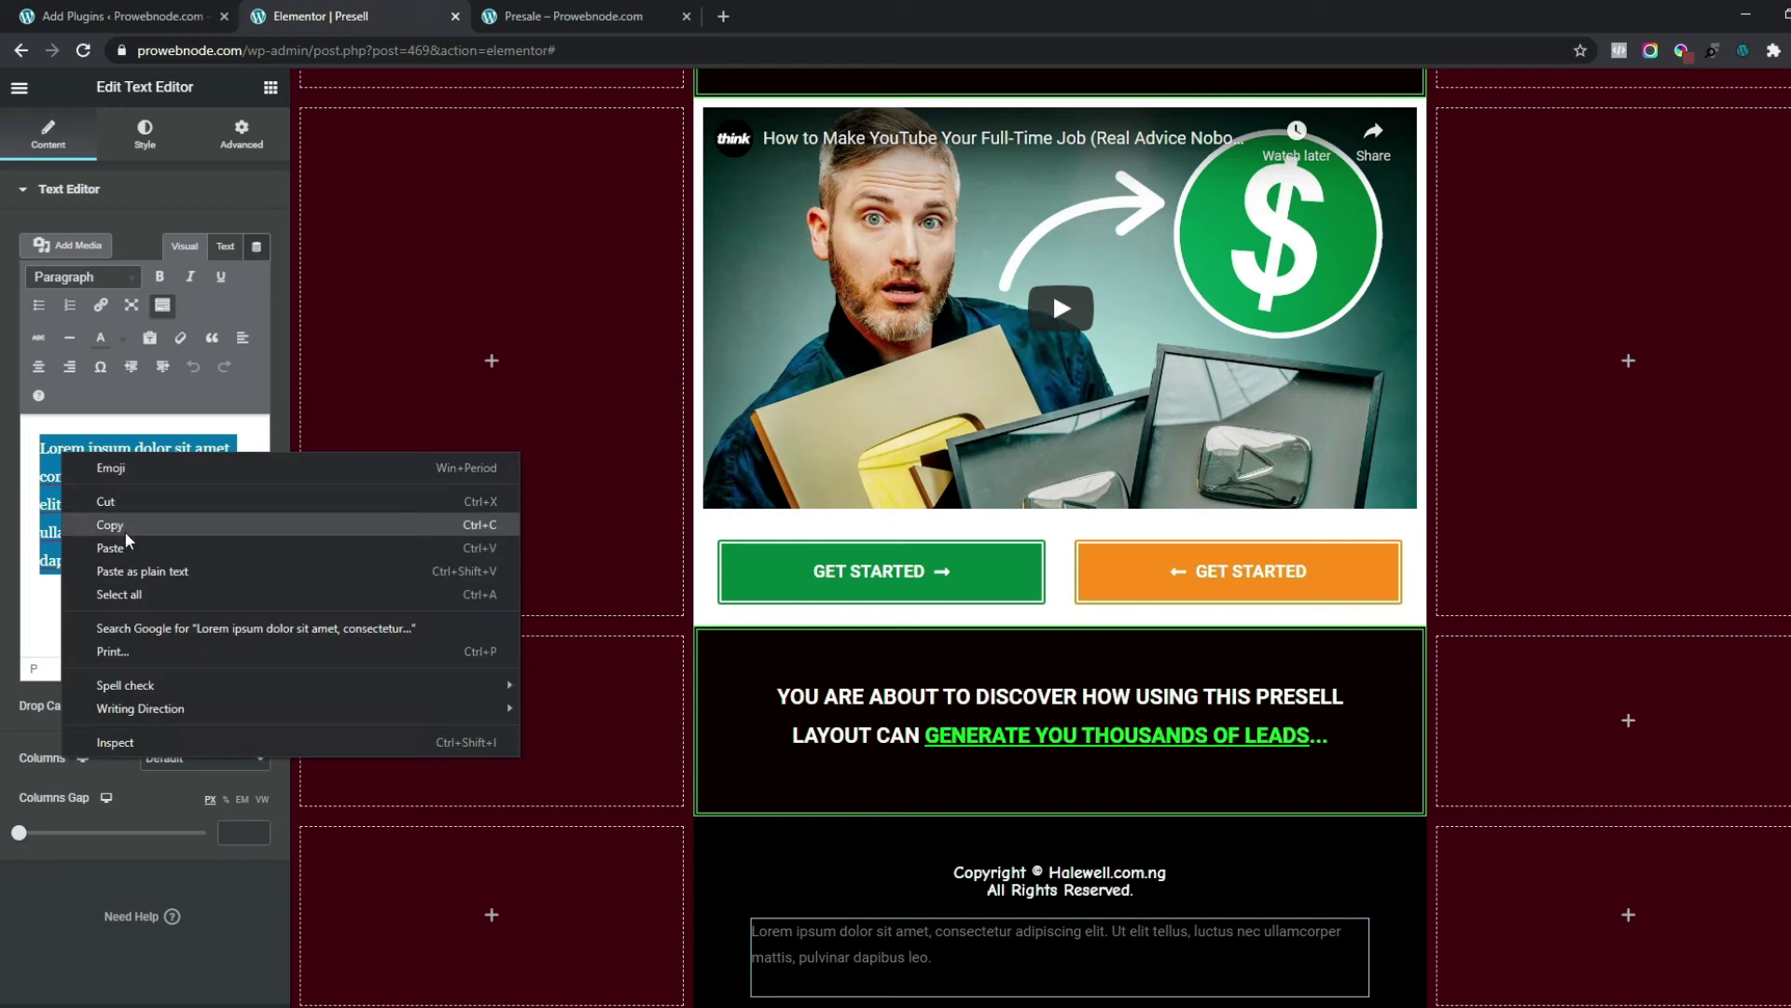
pyautogui.click(139, 548)
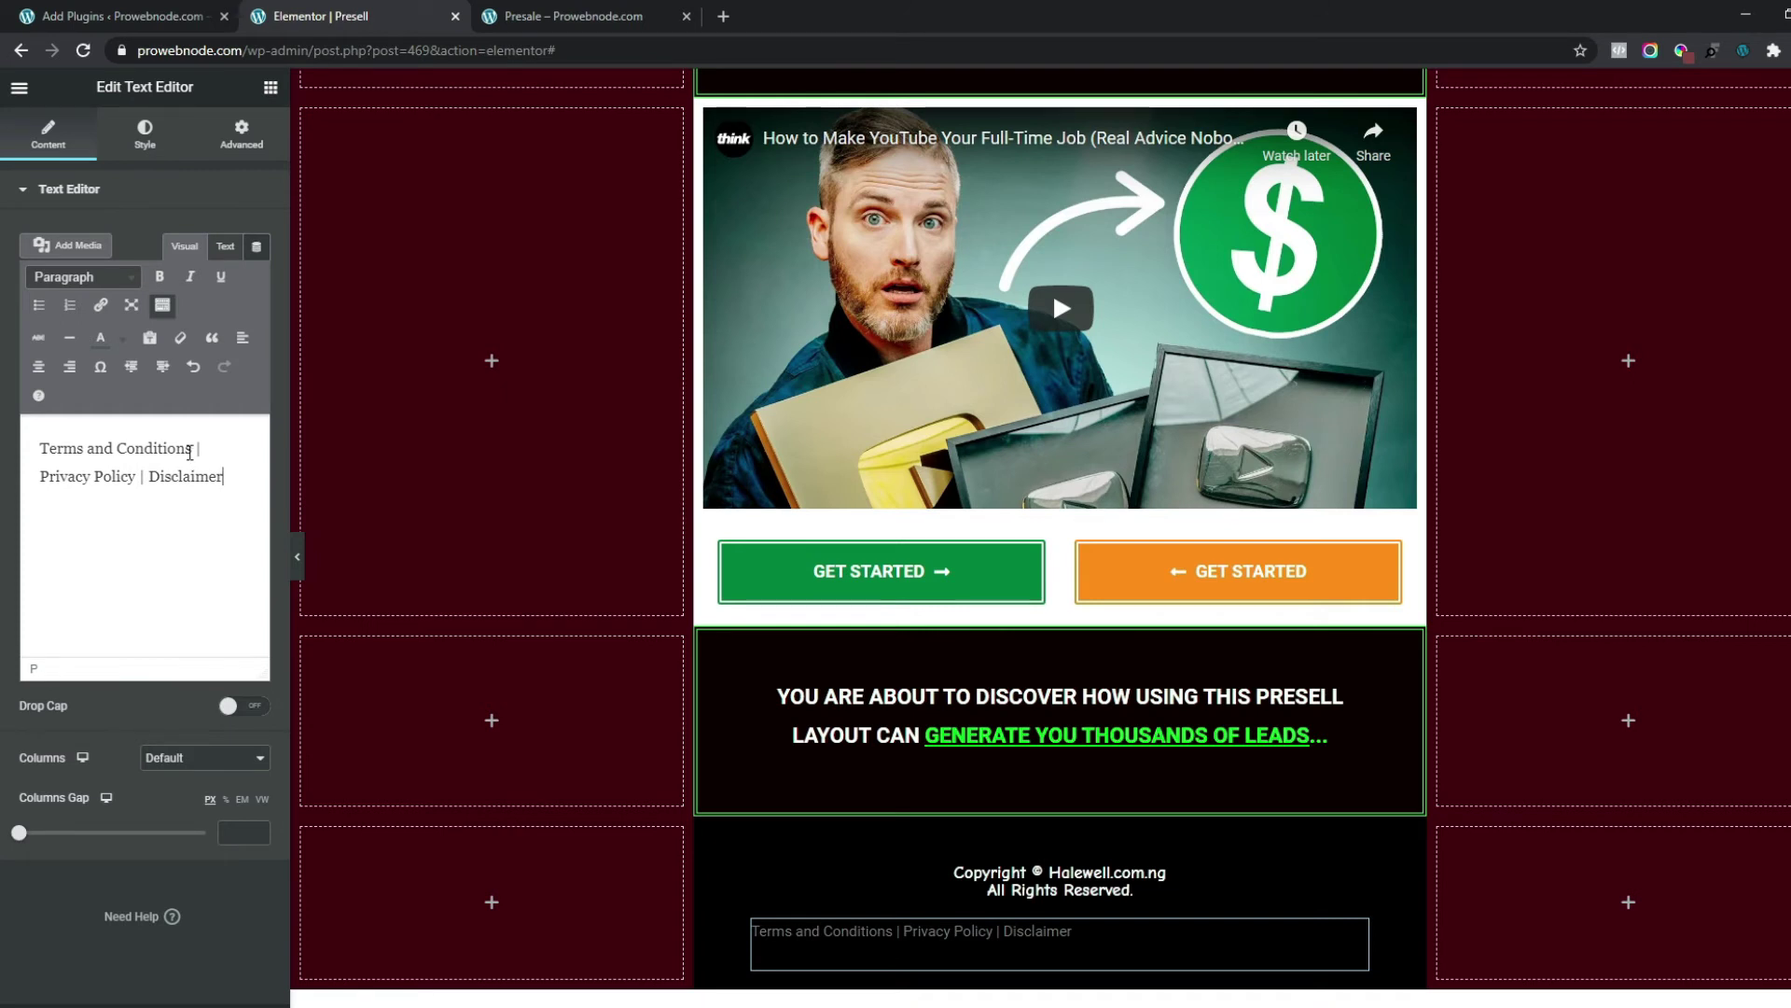
pyautogui.moveTo(193, 449); pyautogui.dragTo(37, 436)
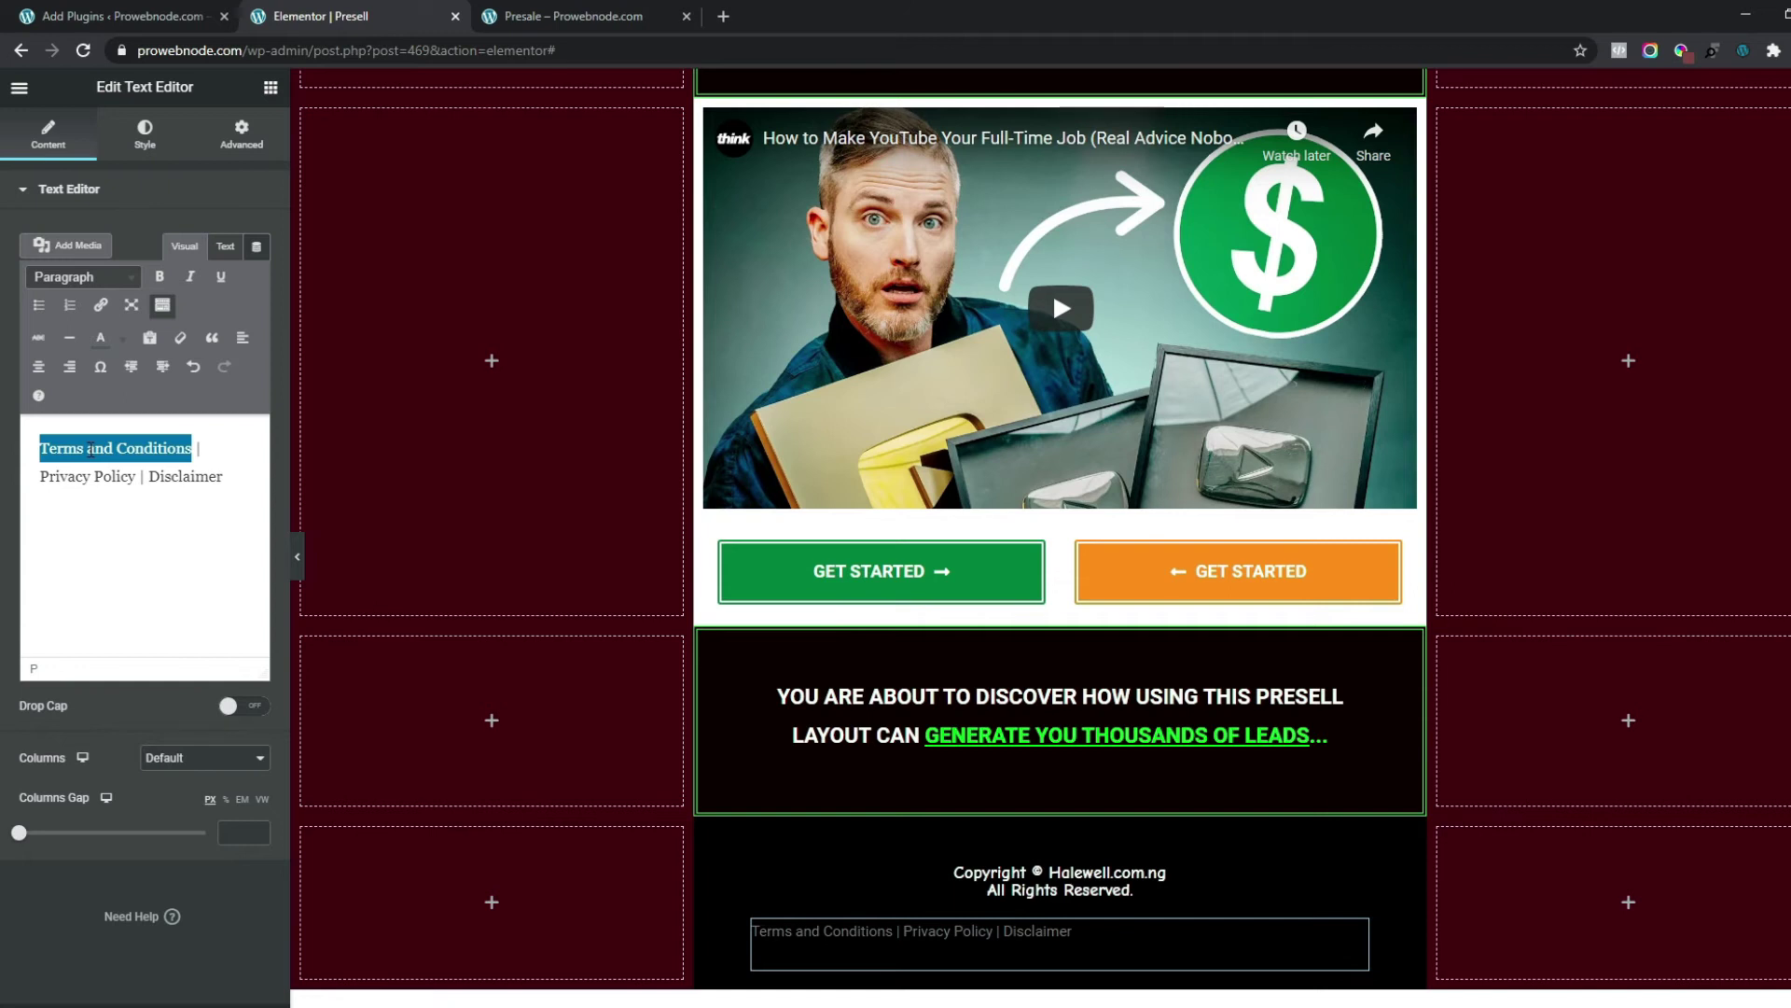
pyautogui.click(102, 308)
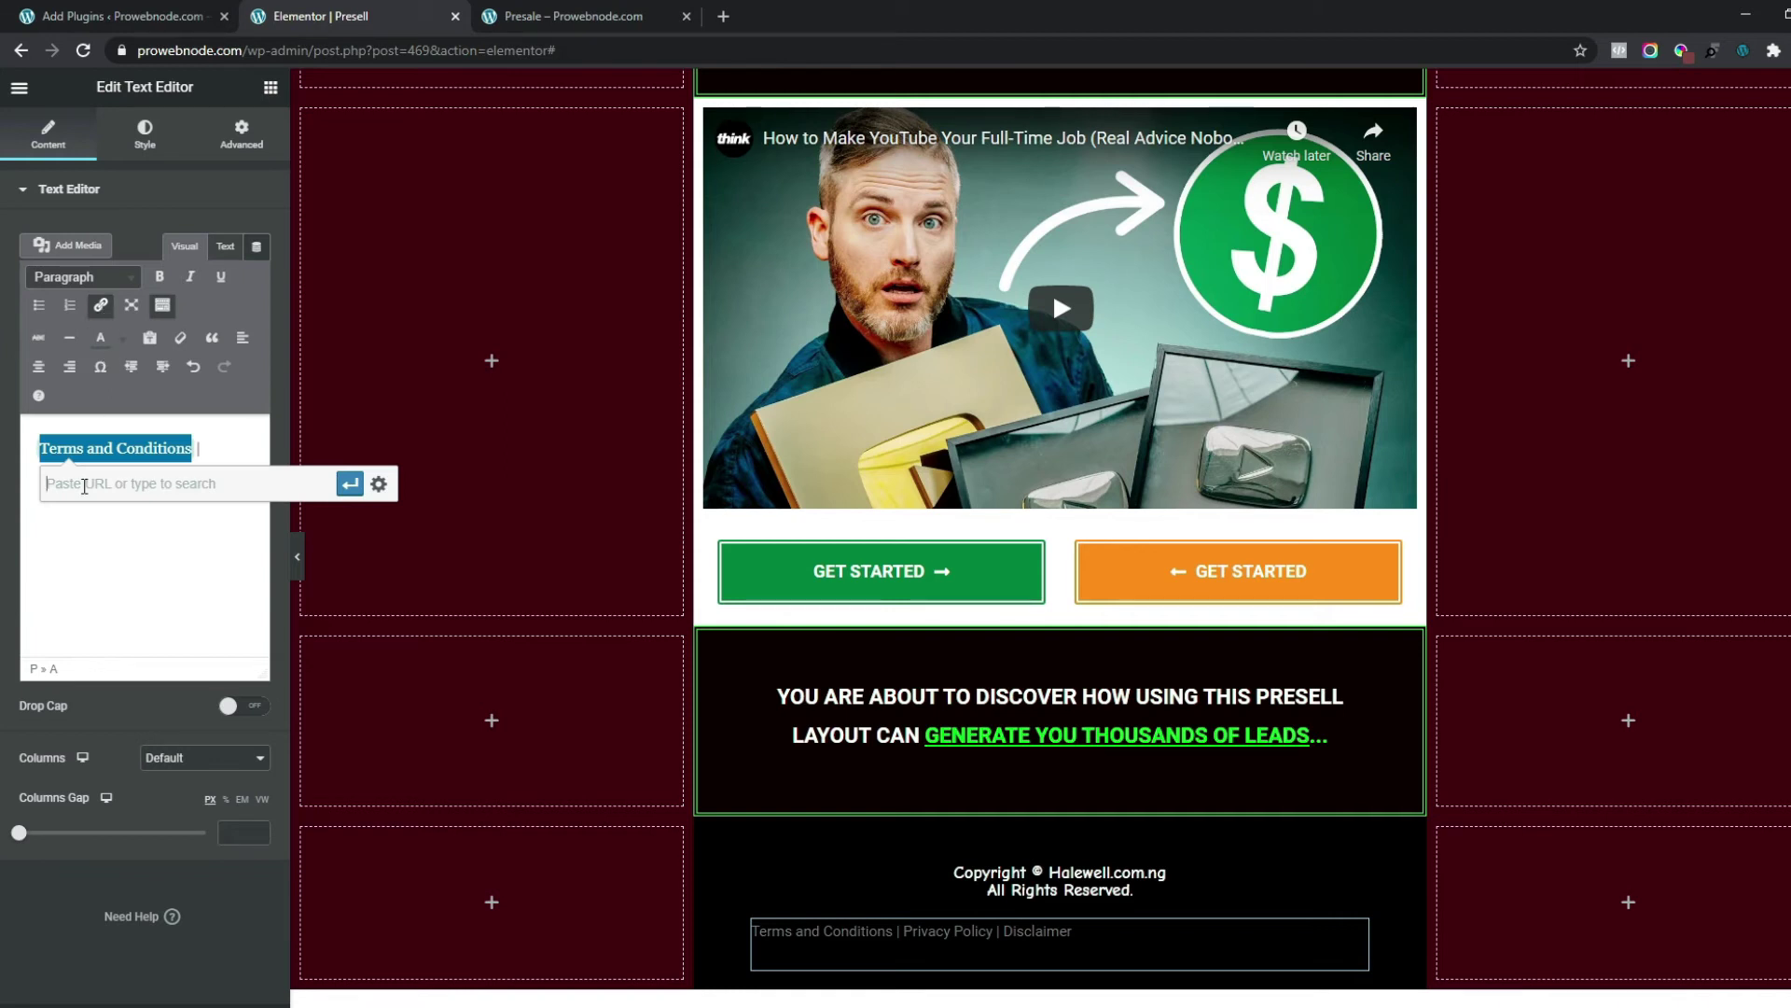
pyautogui.write('#')
pyautogui.click(350, 484)
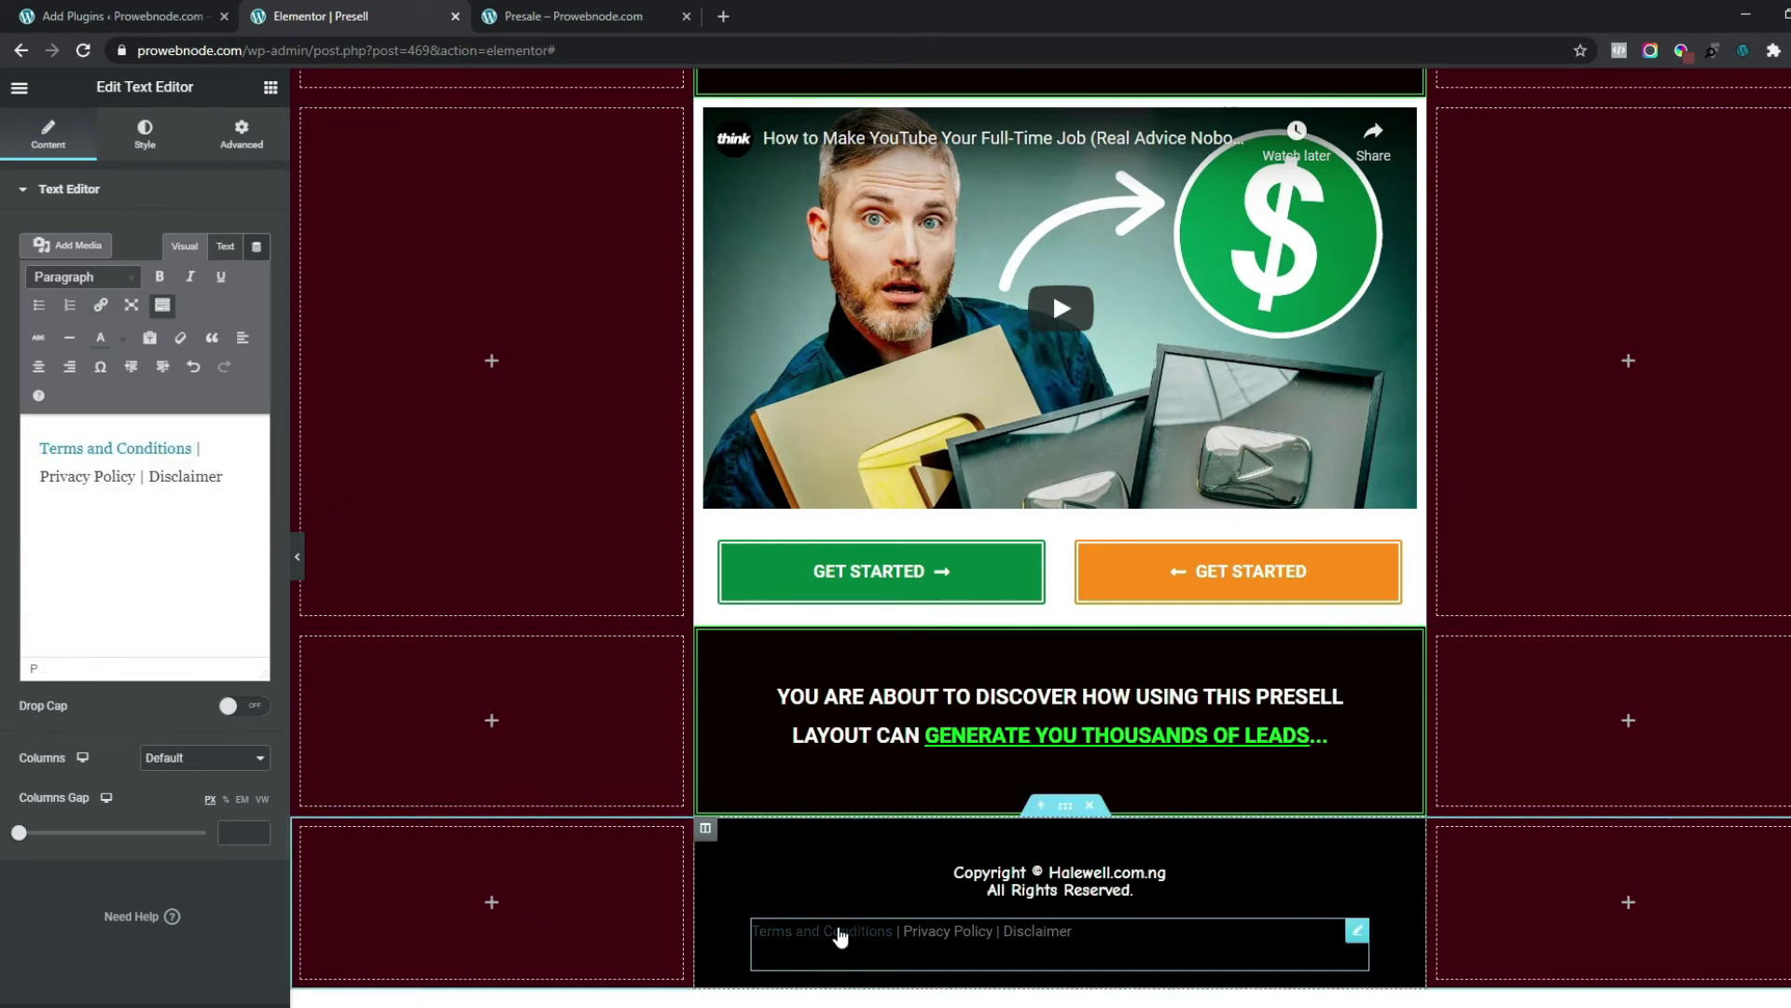
# - Link the words "Disclaimer" and "Privacy Policy" in the footer text to # as well
pyautogui.moveTo(149, 478); pyautogui.dragTo(229, 478)
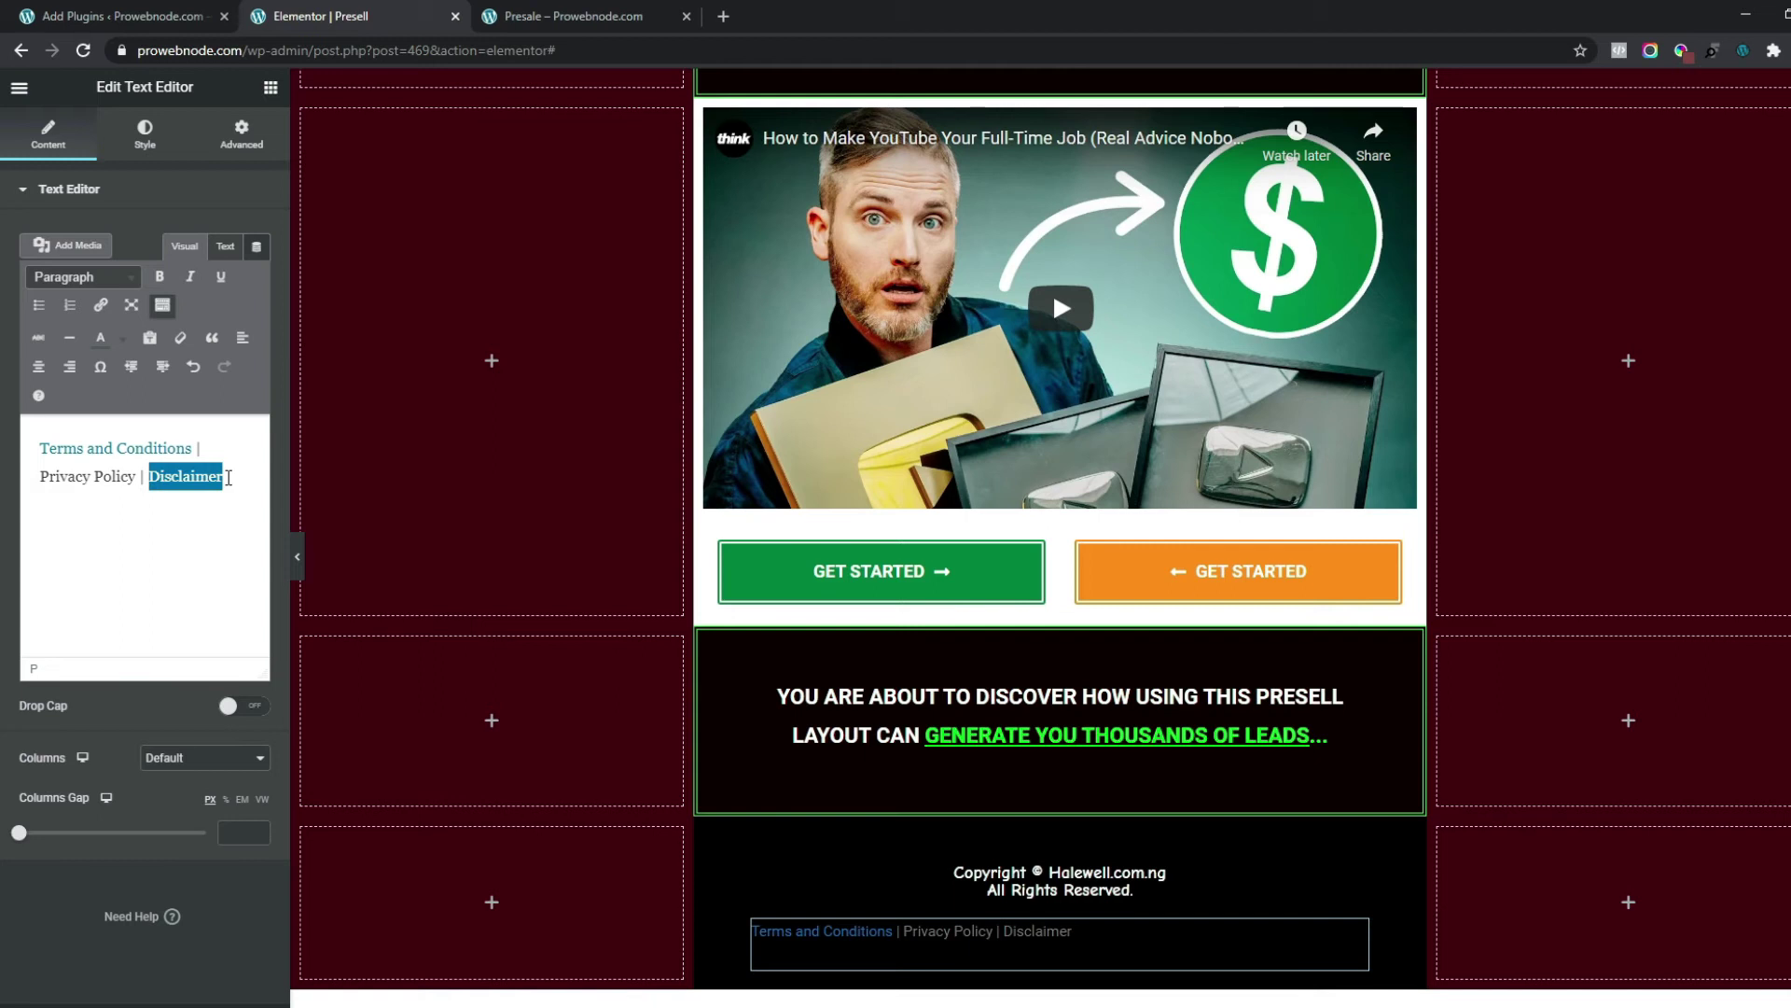
pyautogui.click(101, 305)
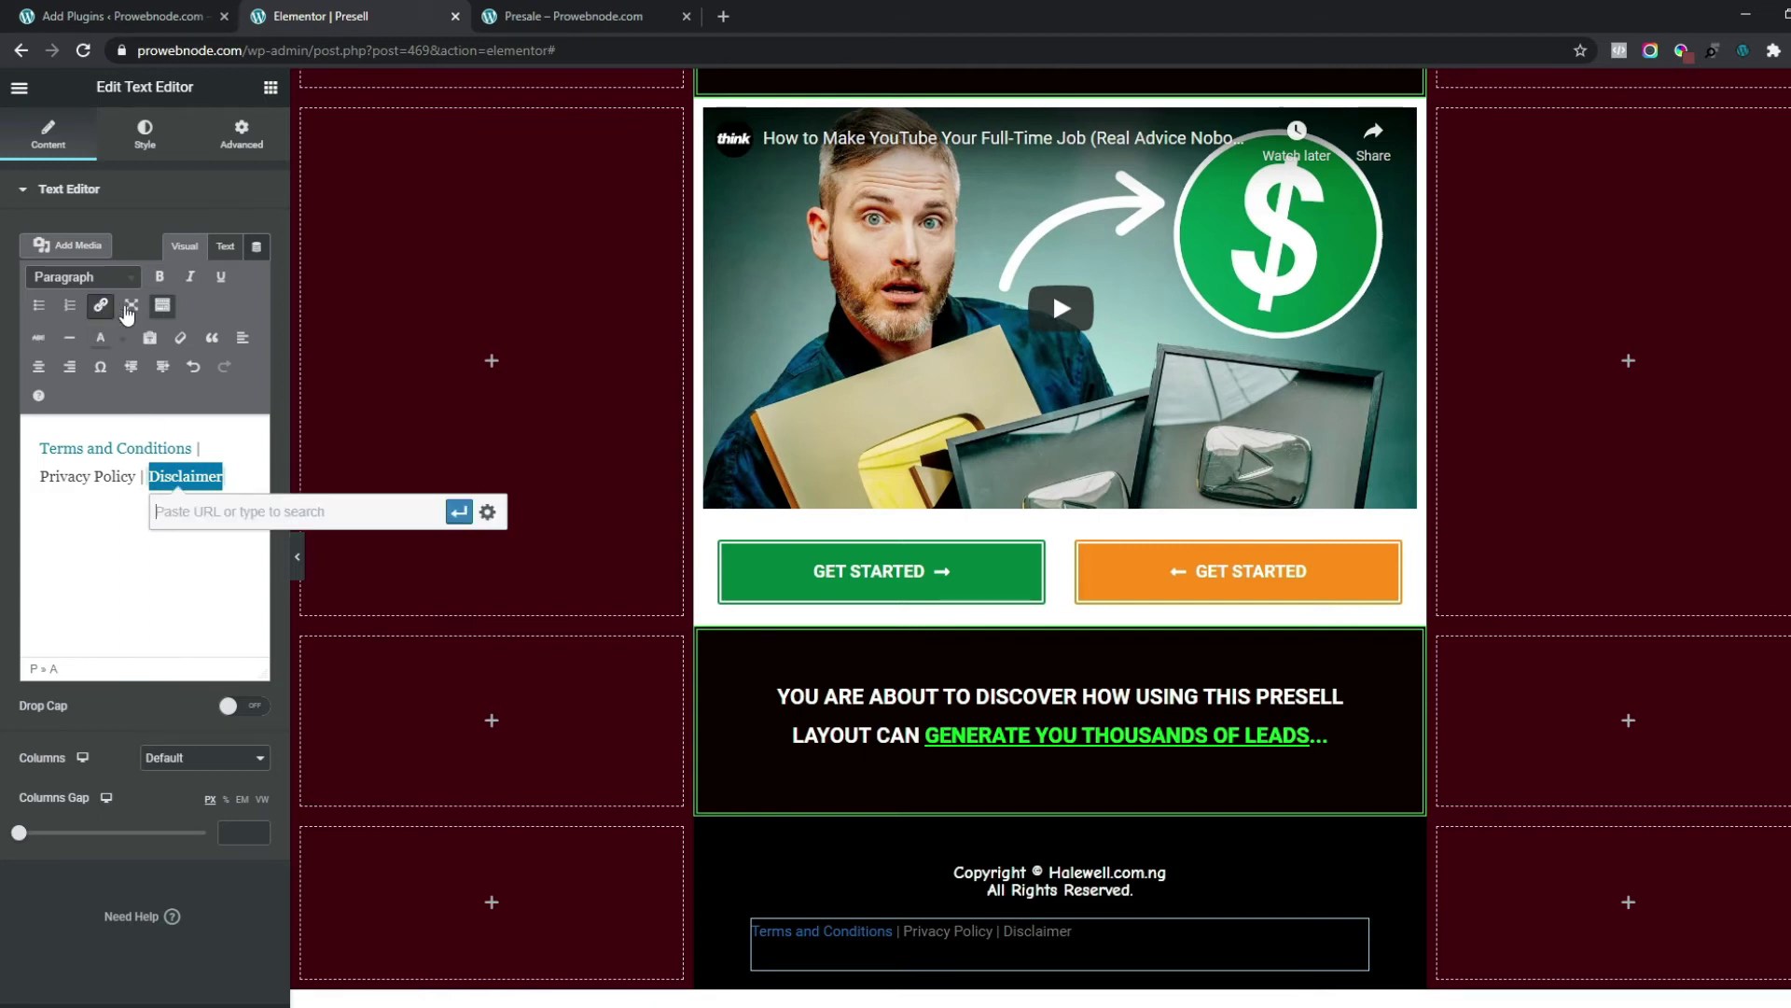
pyautogui.write('#')
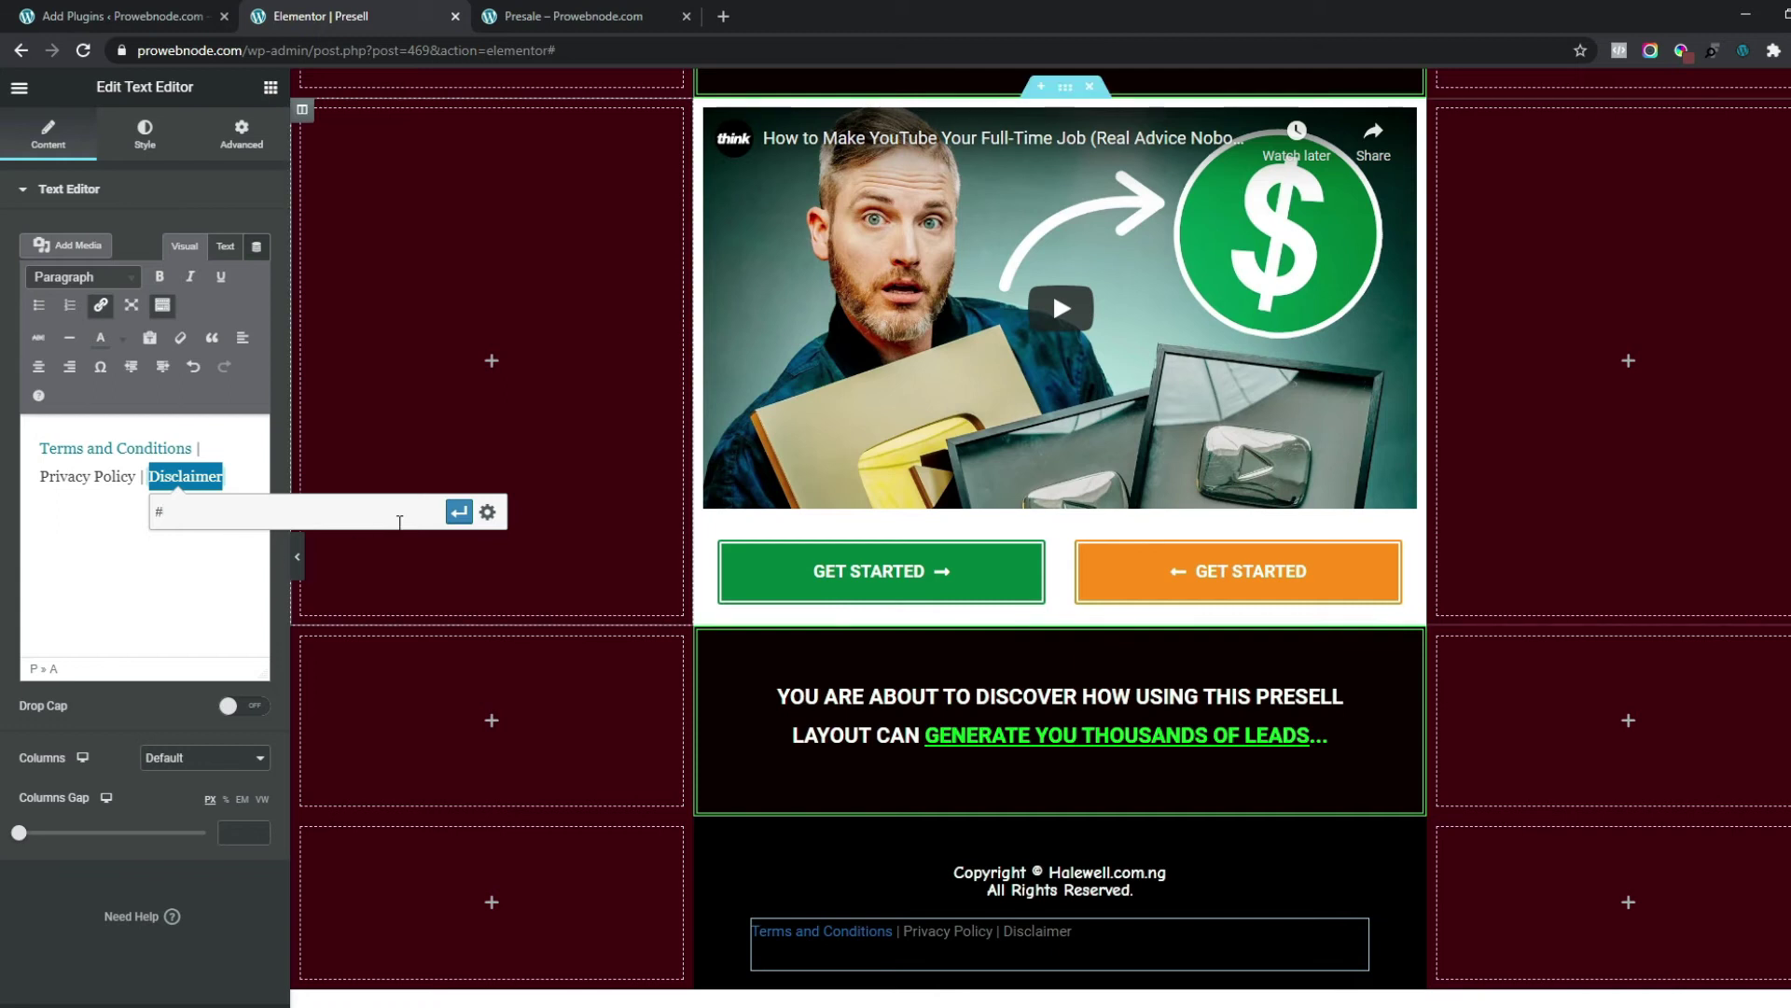
pyautogui.click(459, 513)
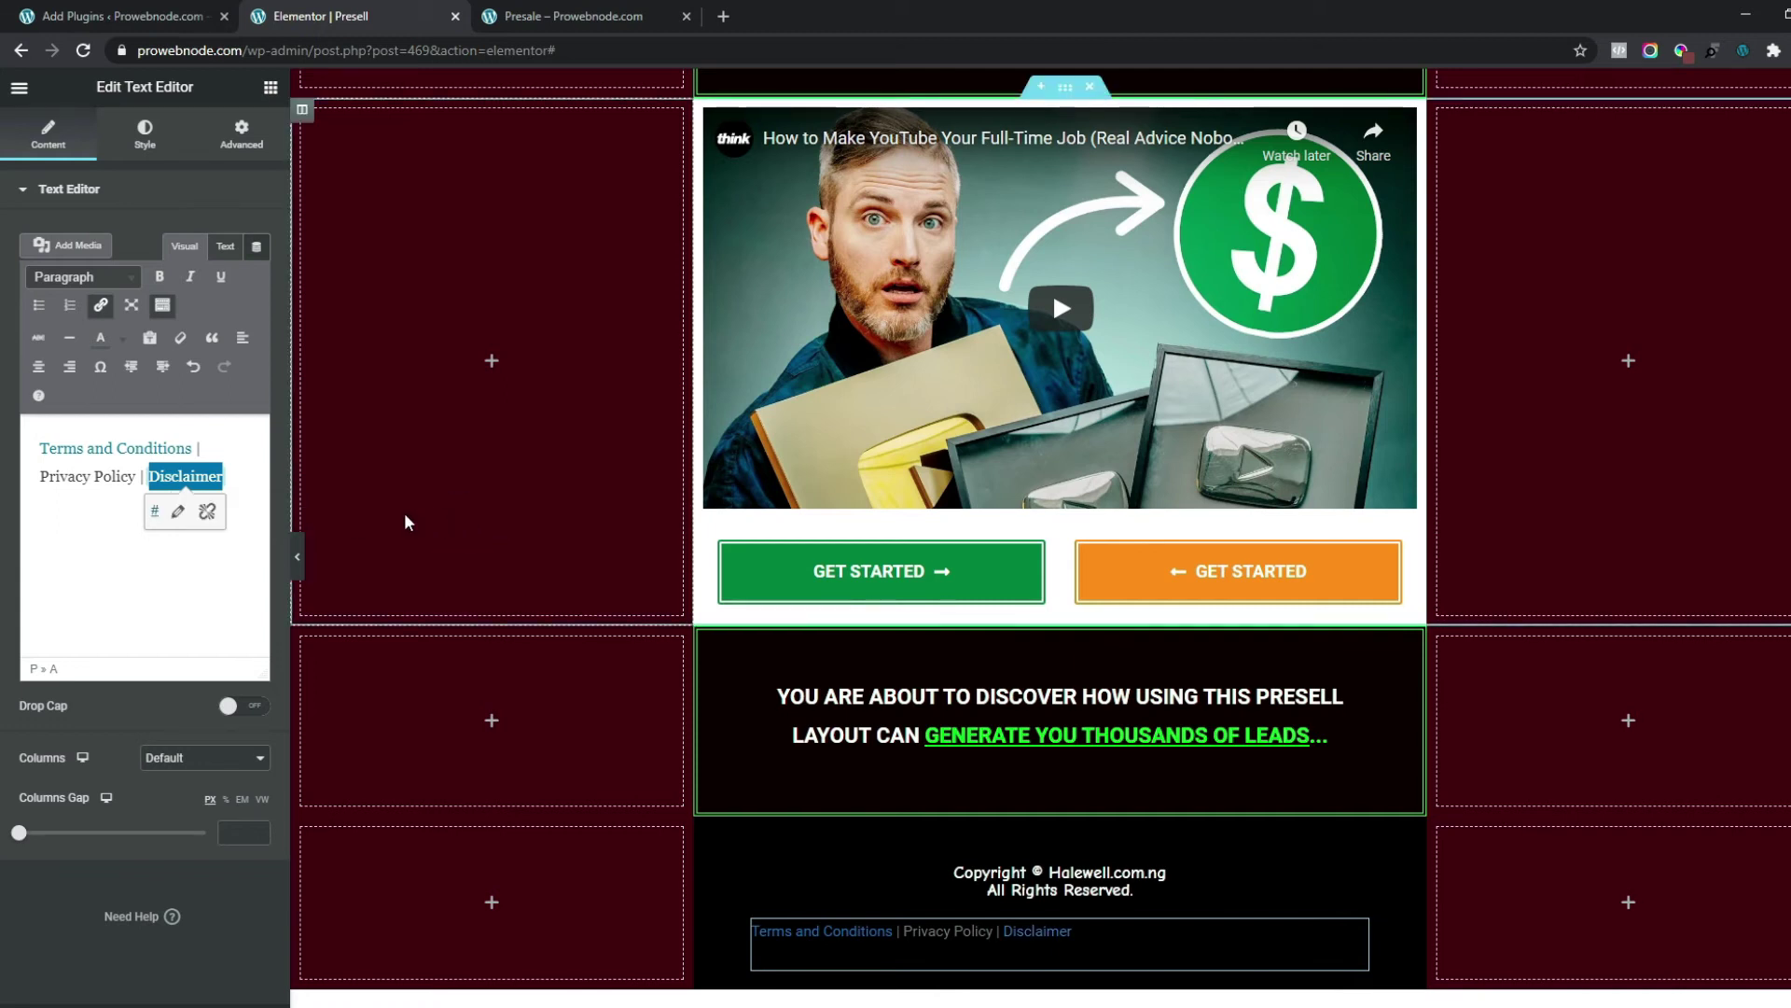
pyautogui.moveTo(137, 477); pyautogui.dragTo(39, 472)
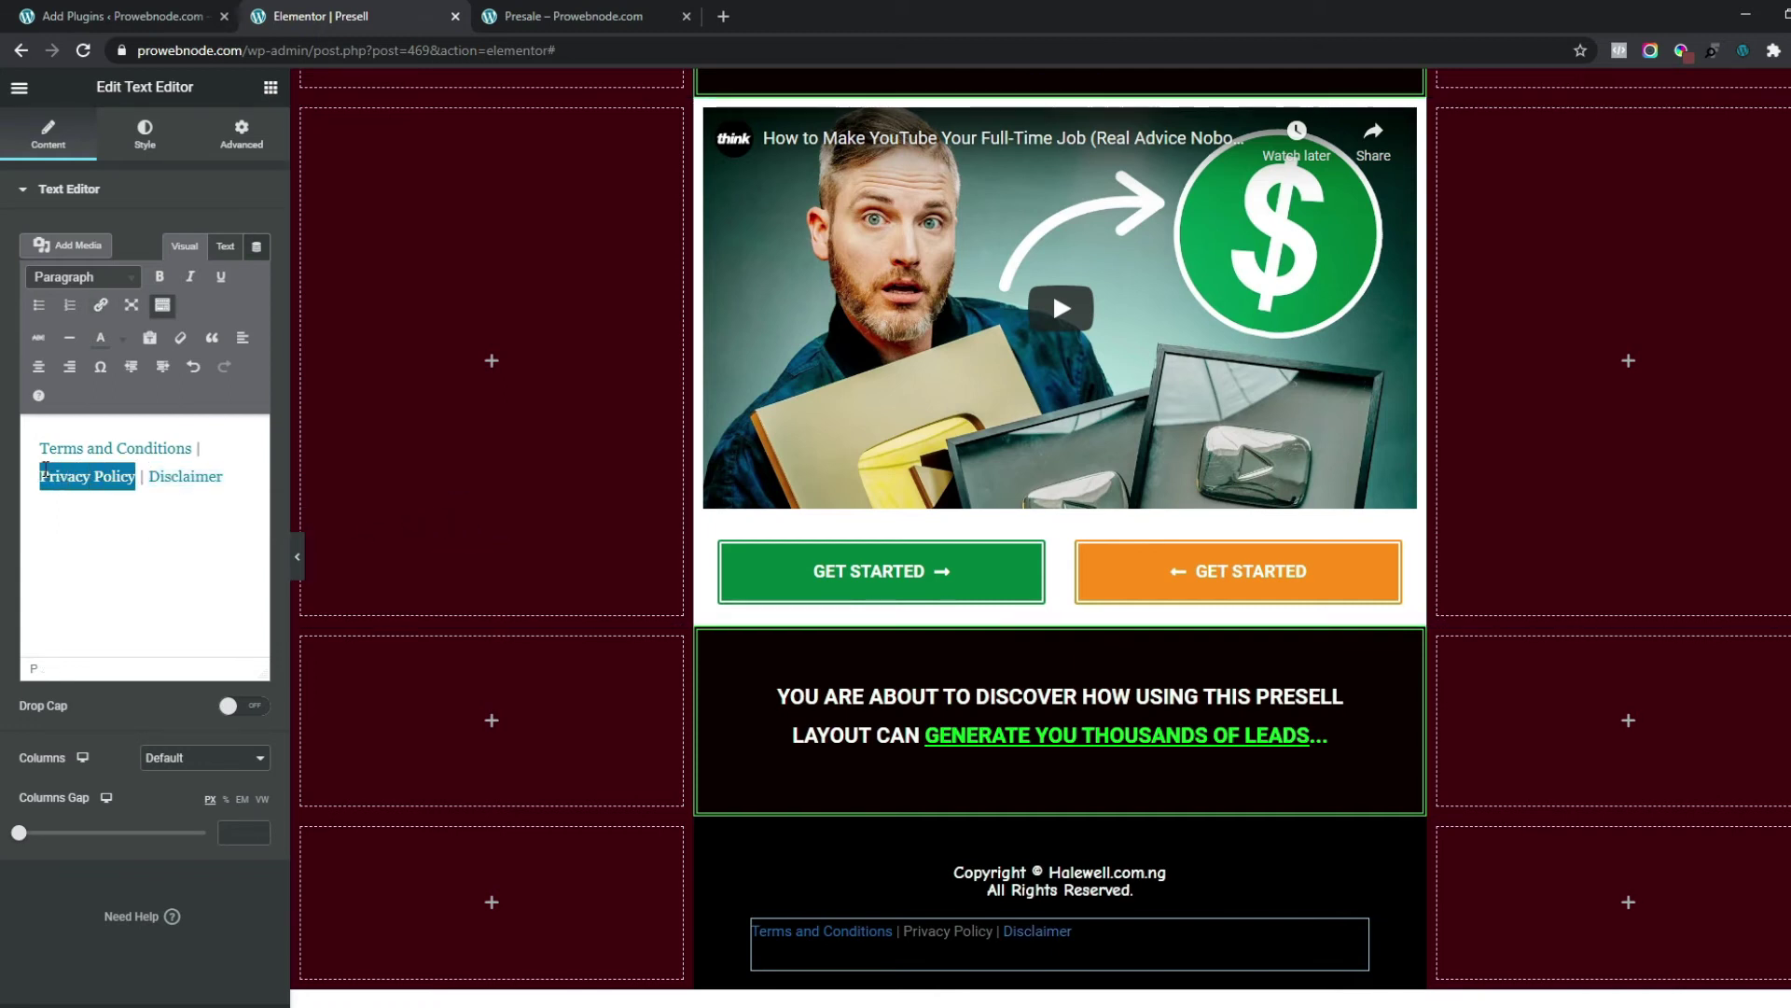
pyautogui.click(102, 311)
pyautogui.write('#')
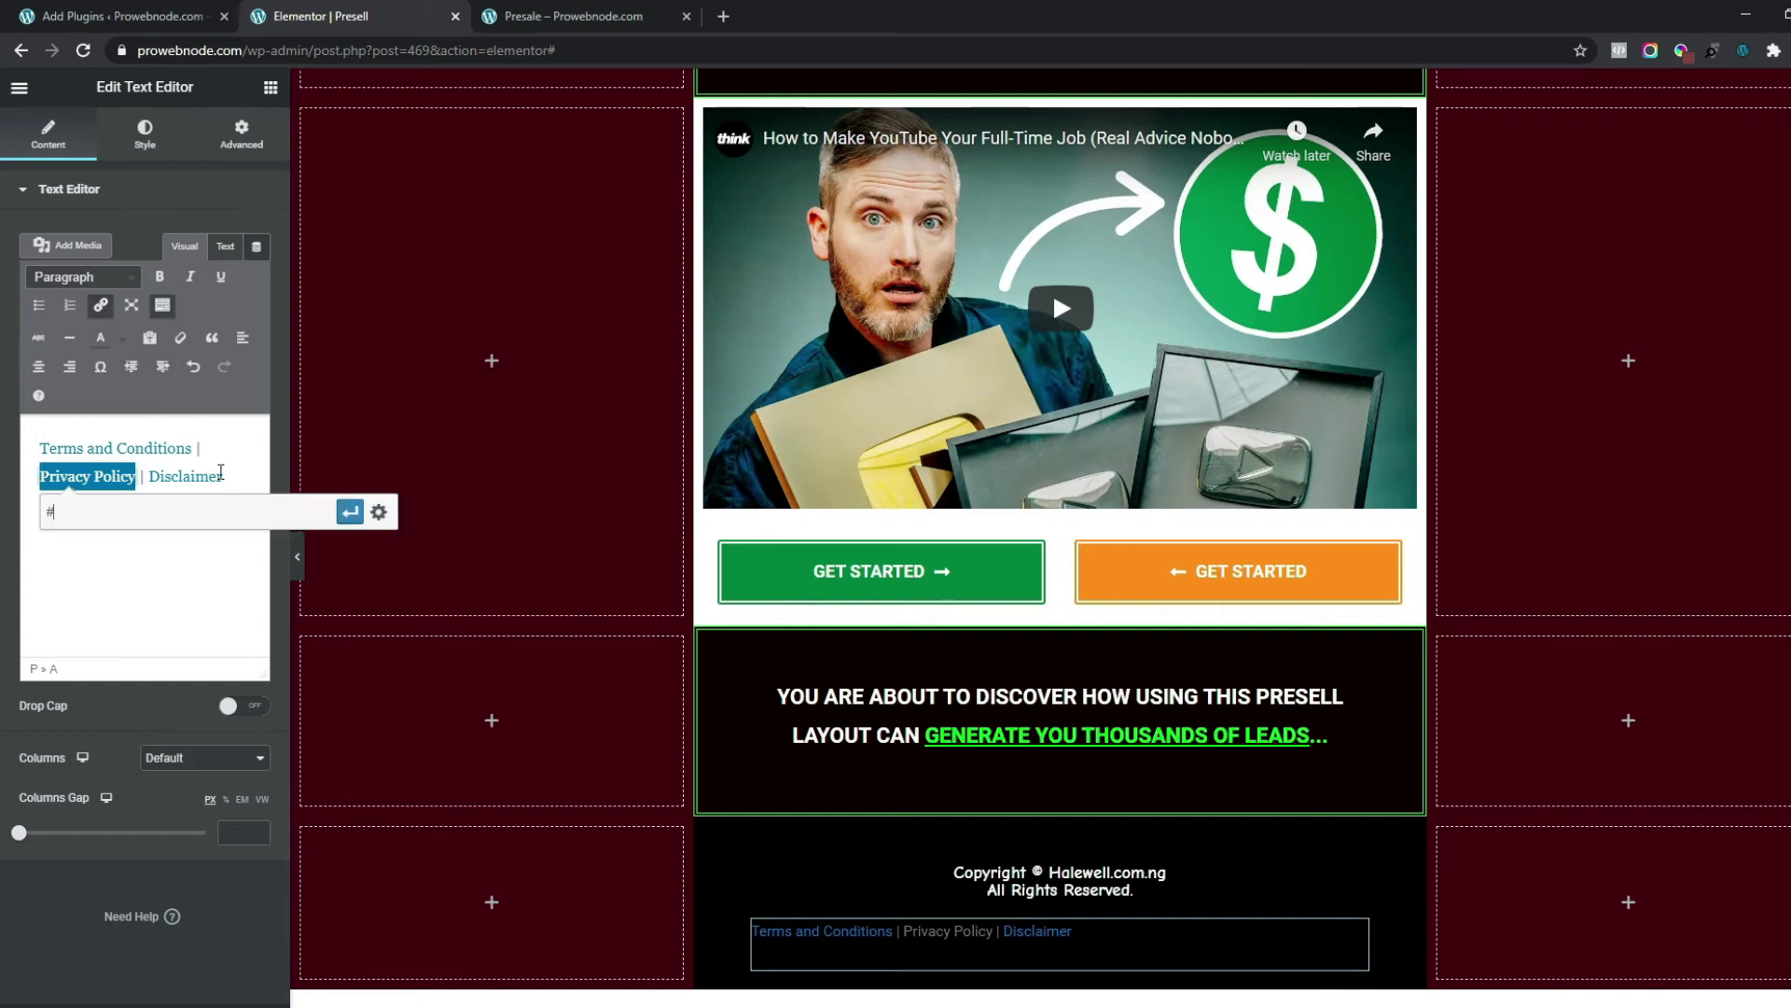
pyautogui.click(350, 511)
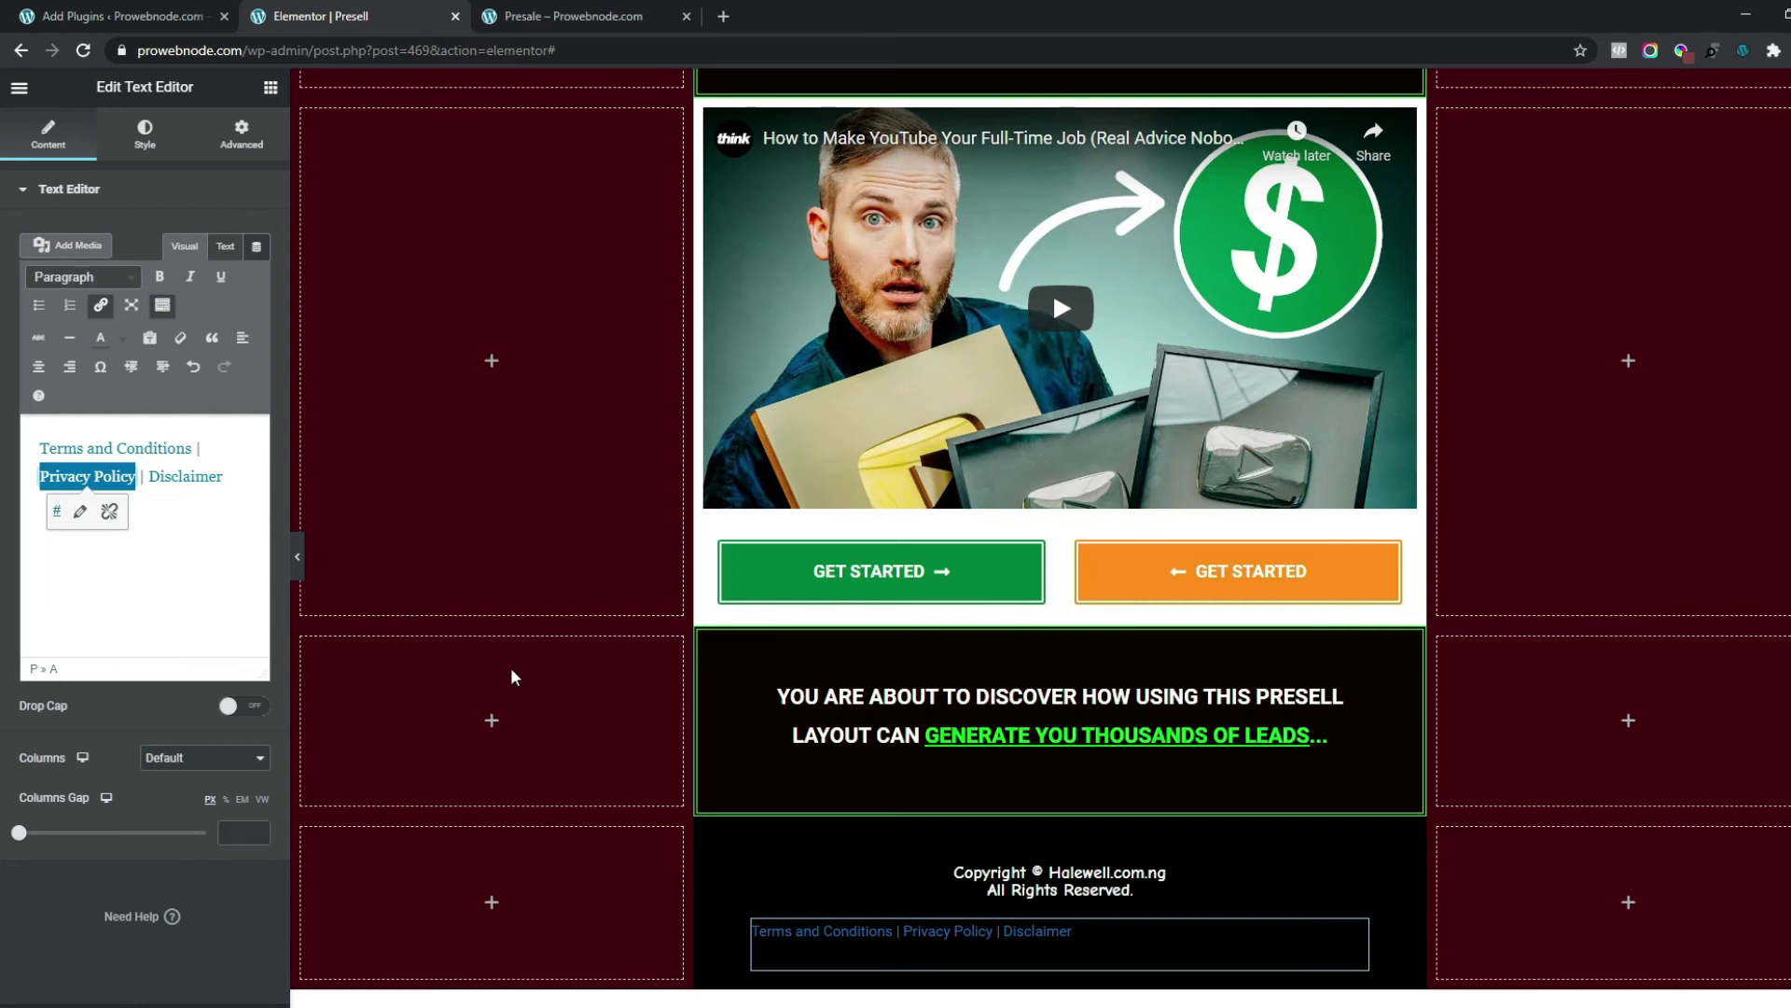
# - Center the footer links text and set its text color to #1D7ACA
pyautogui.click(147, 149)
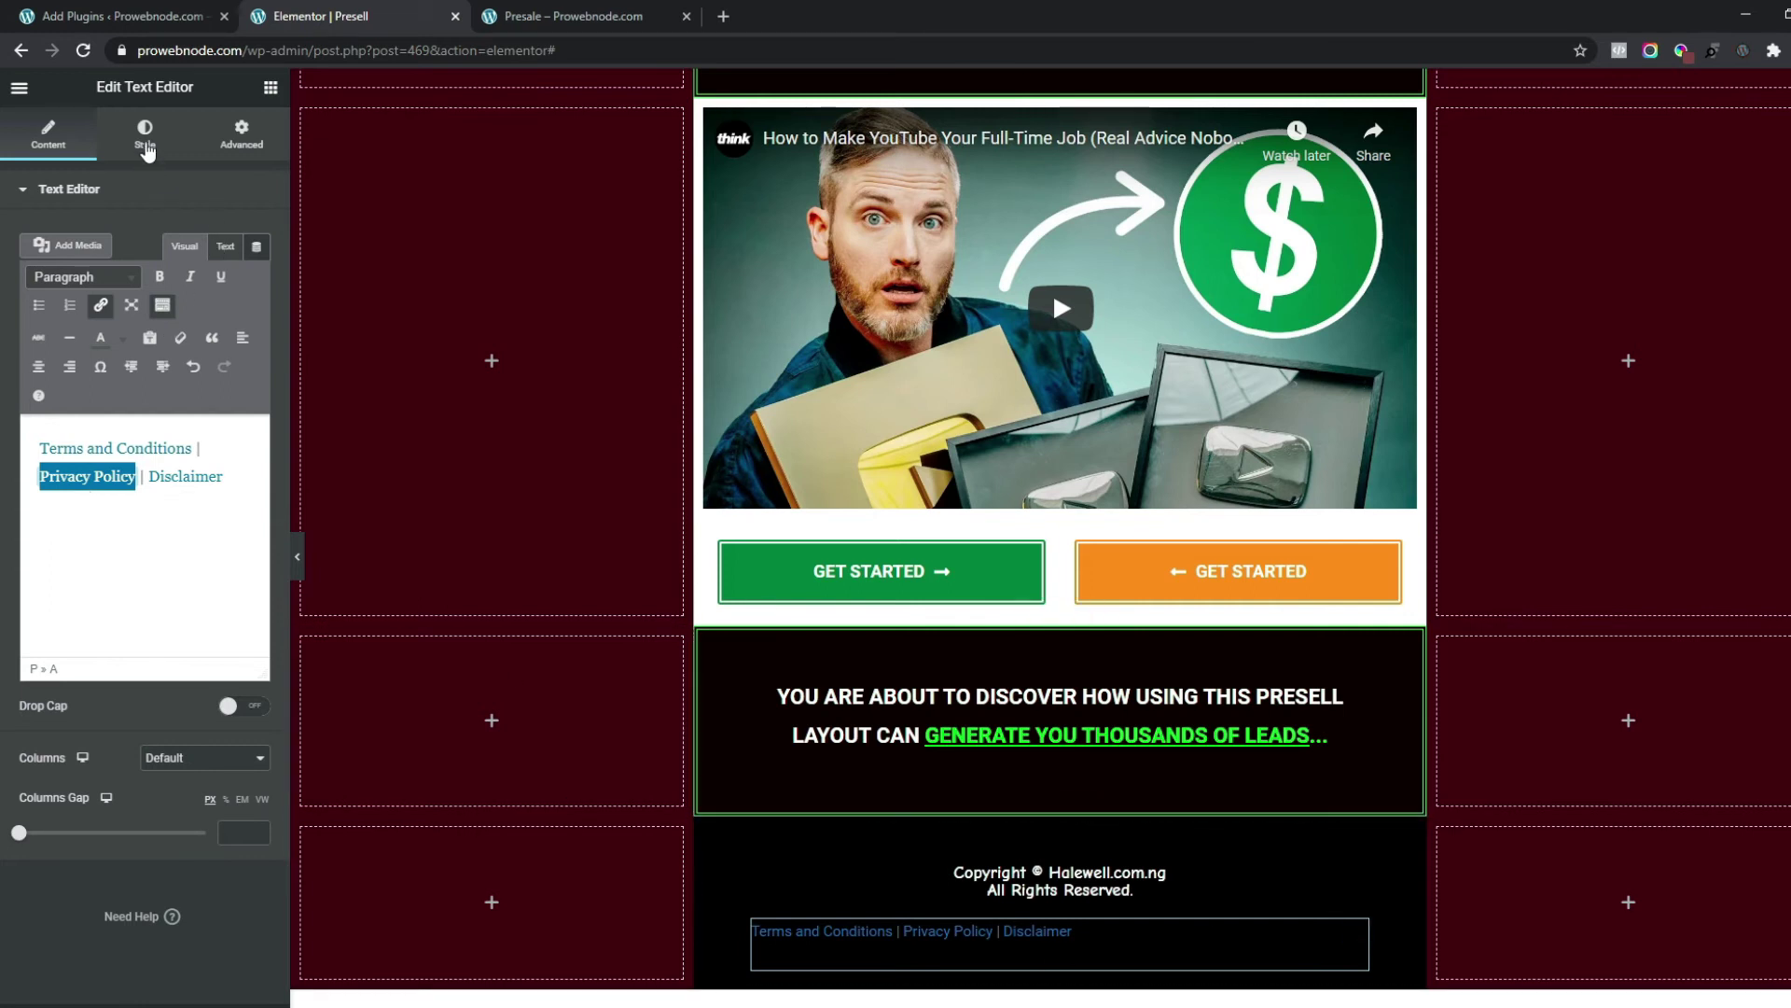
pyautogui.click(146, 149)
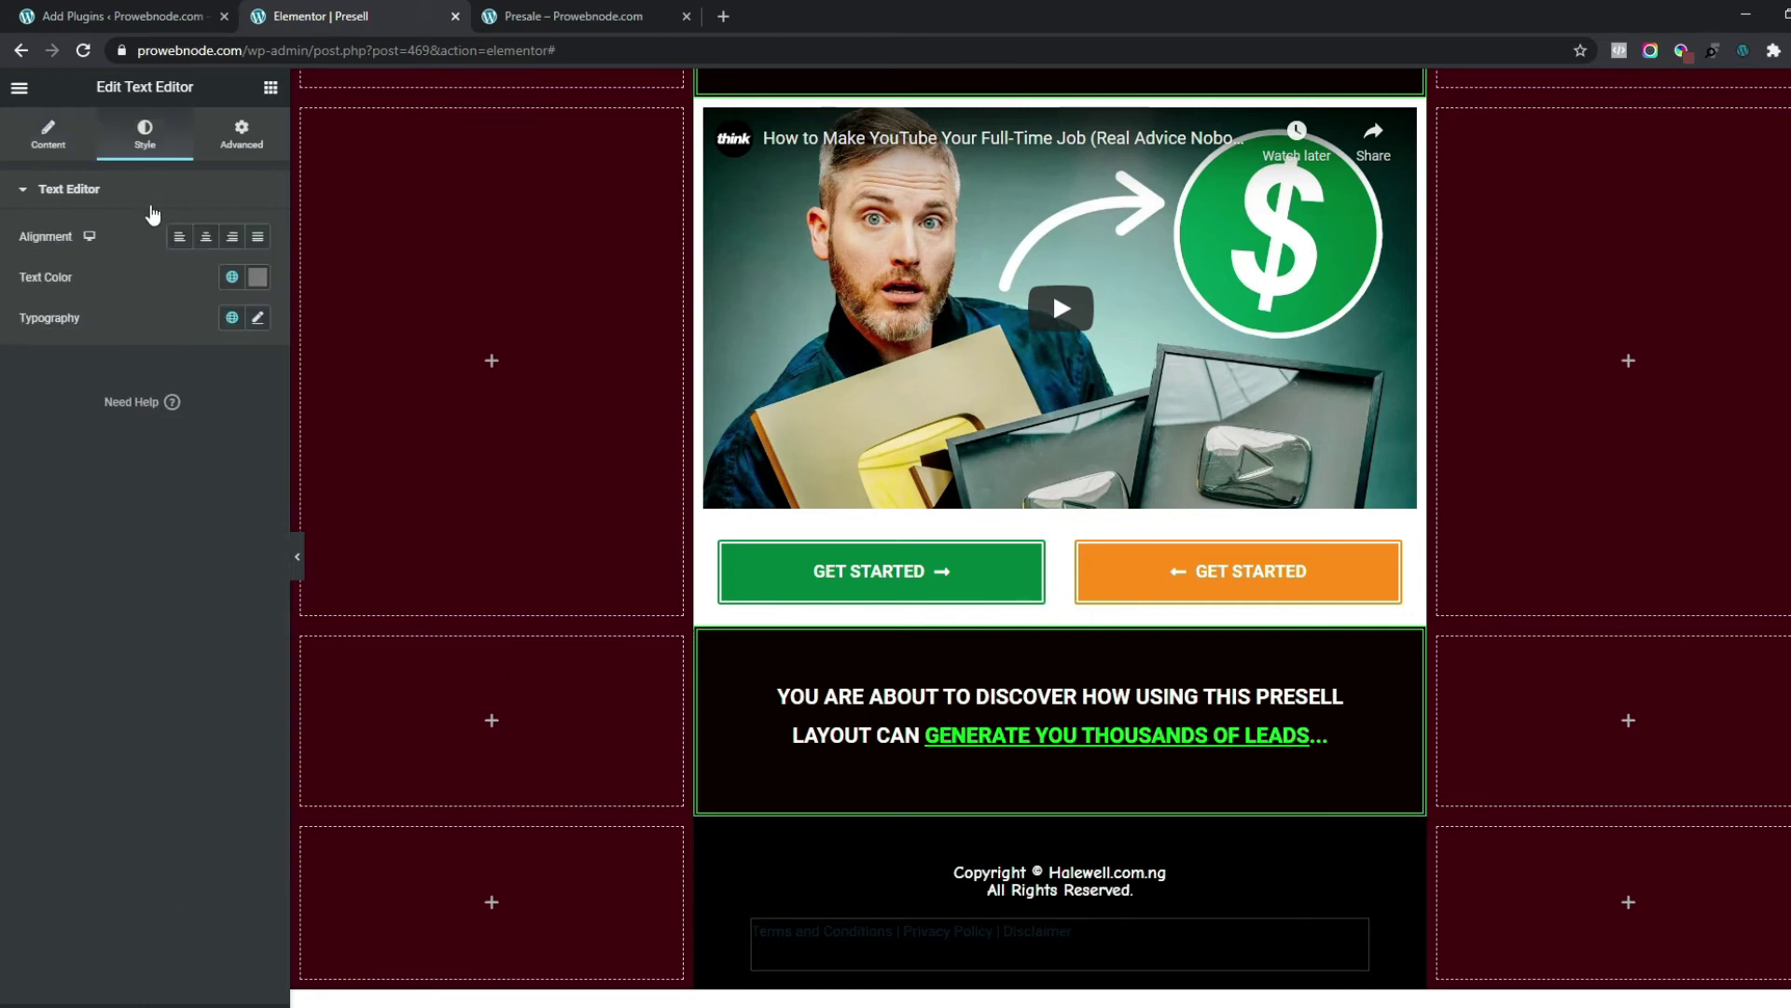
pyautogui.click(206, 243)
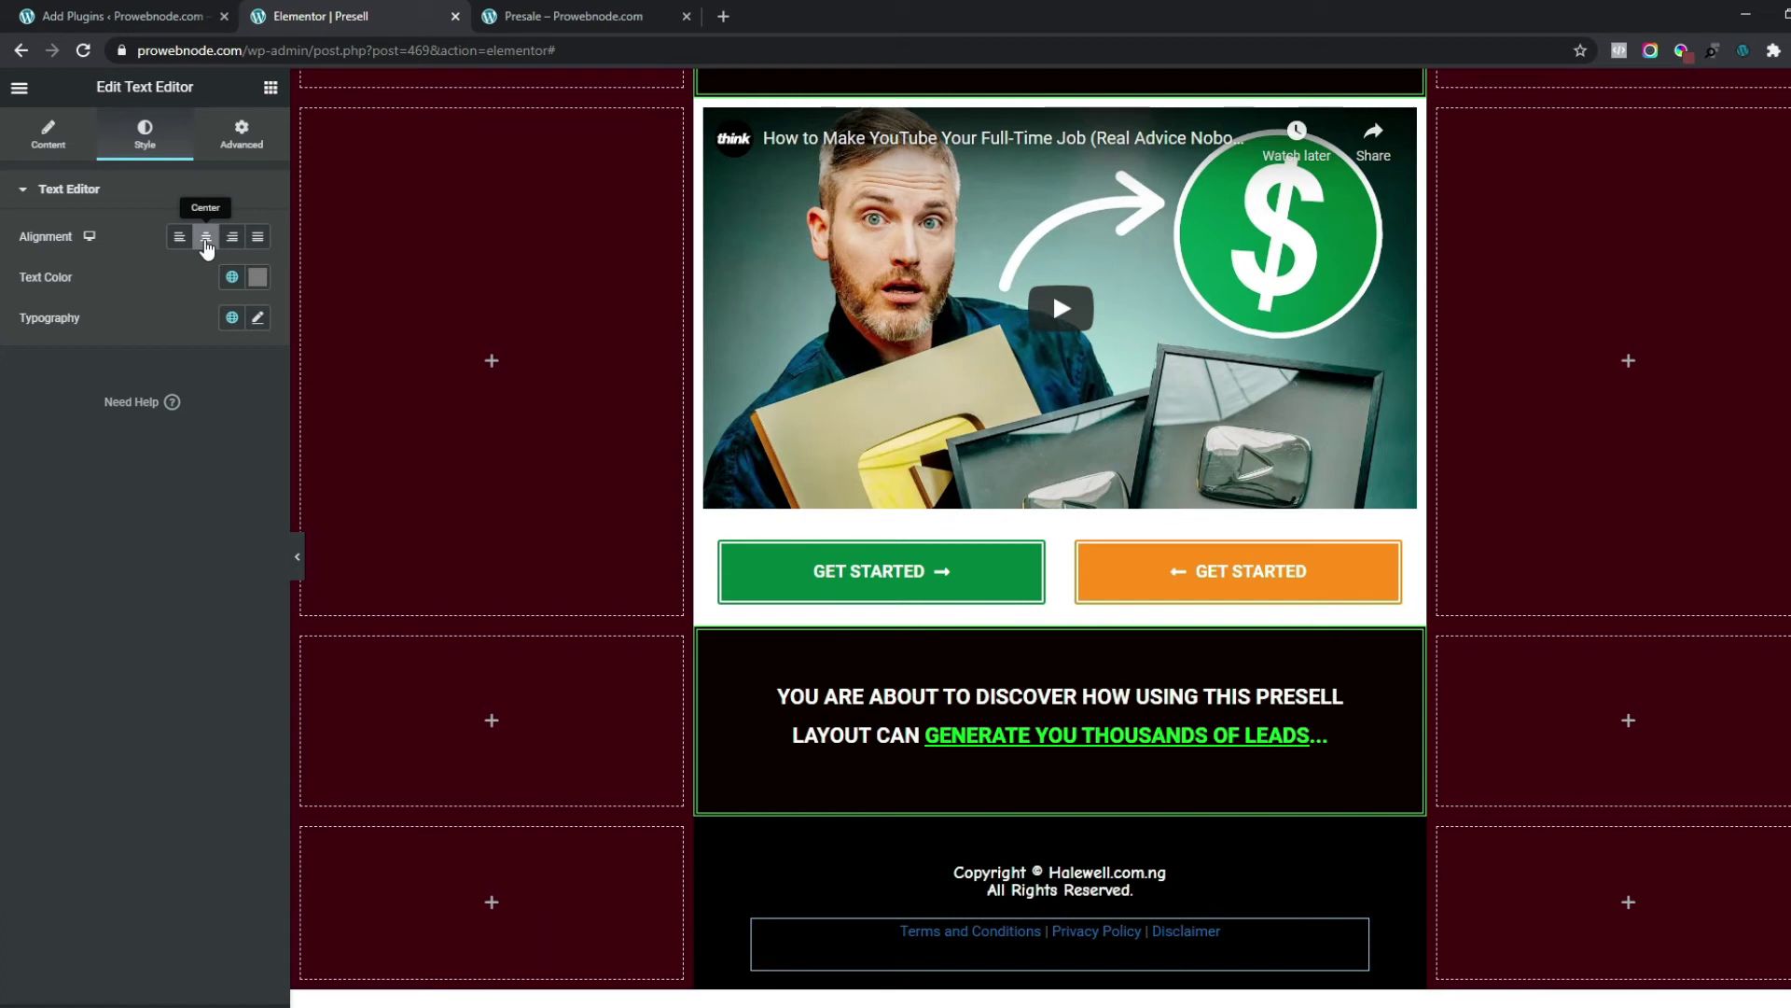
pyautogui.click(258, 279)
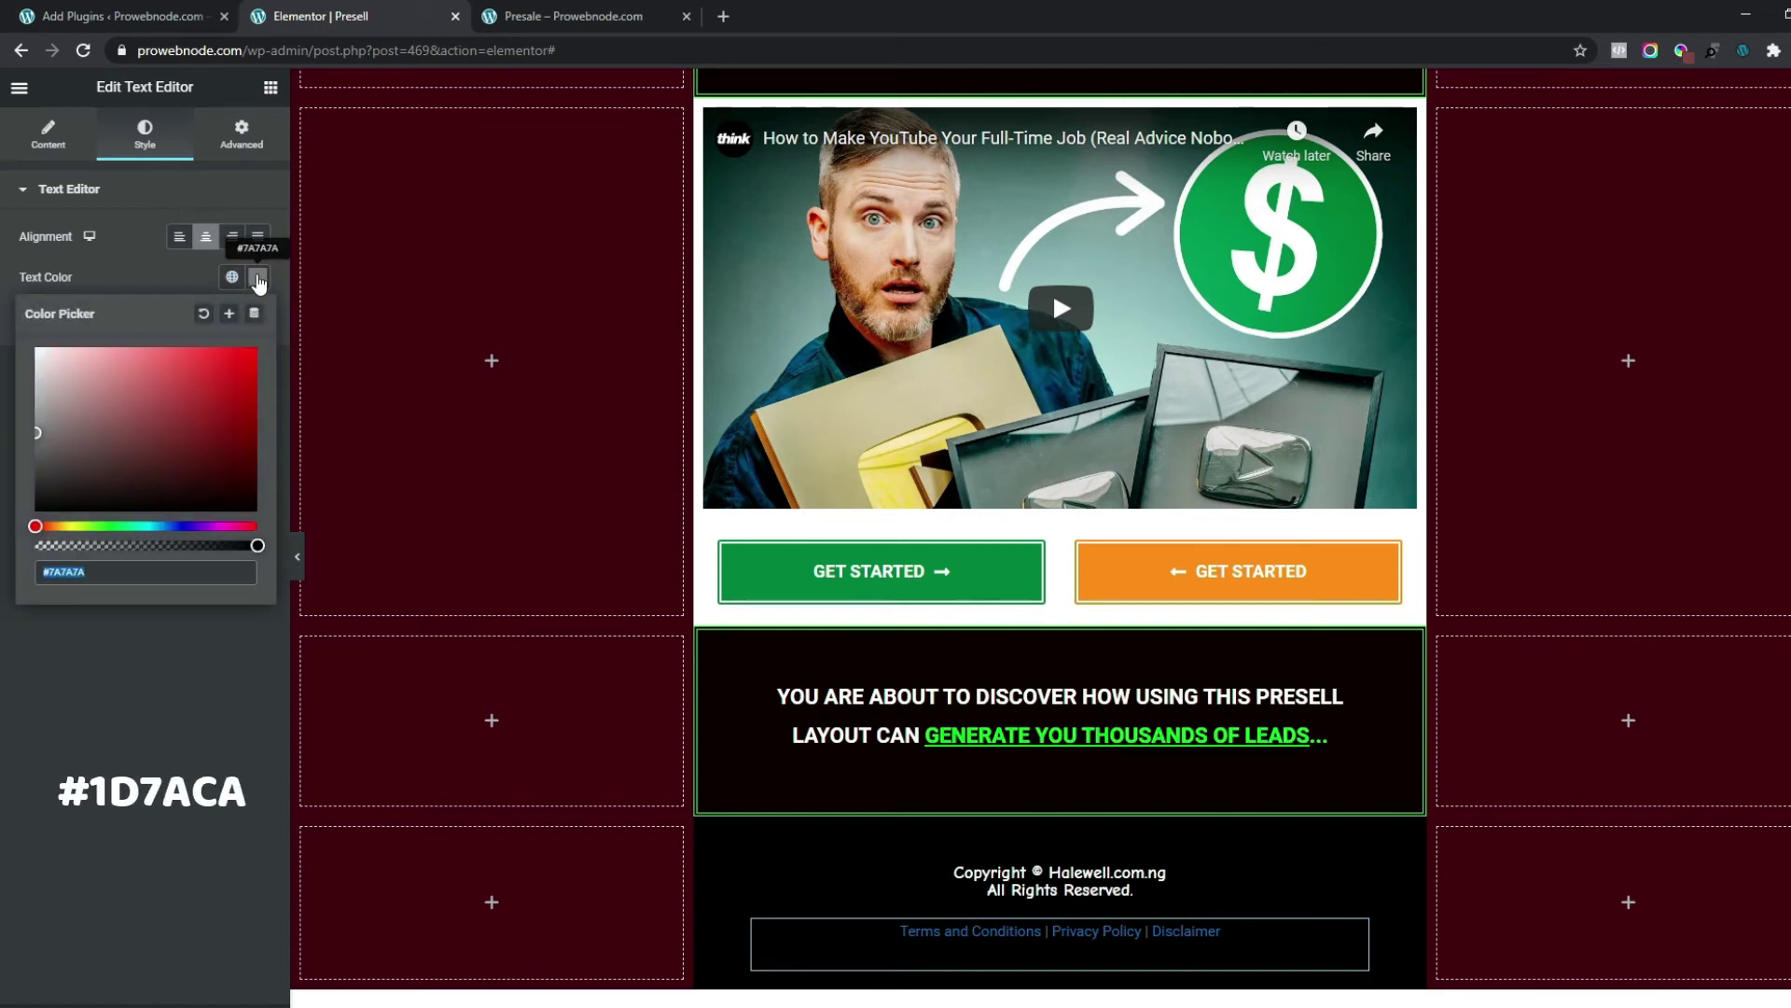
pyautogui.write('#1D7ACA')
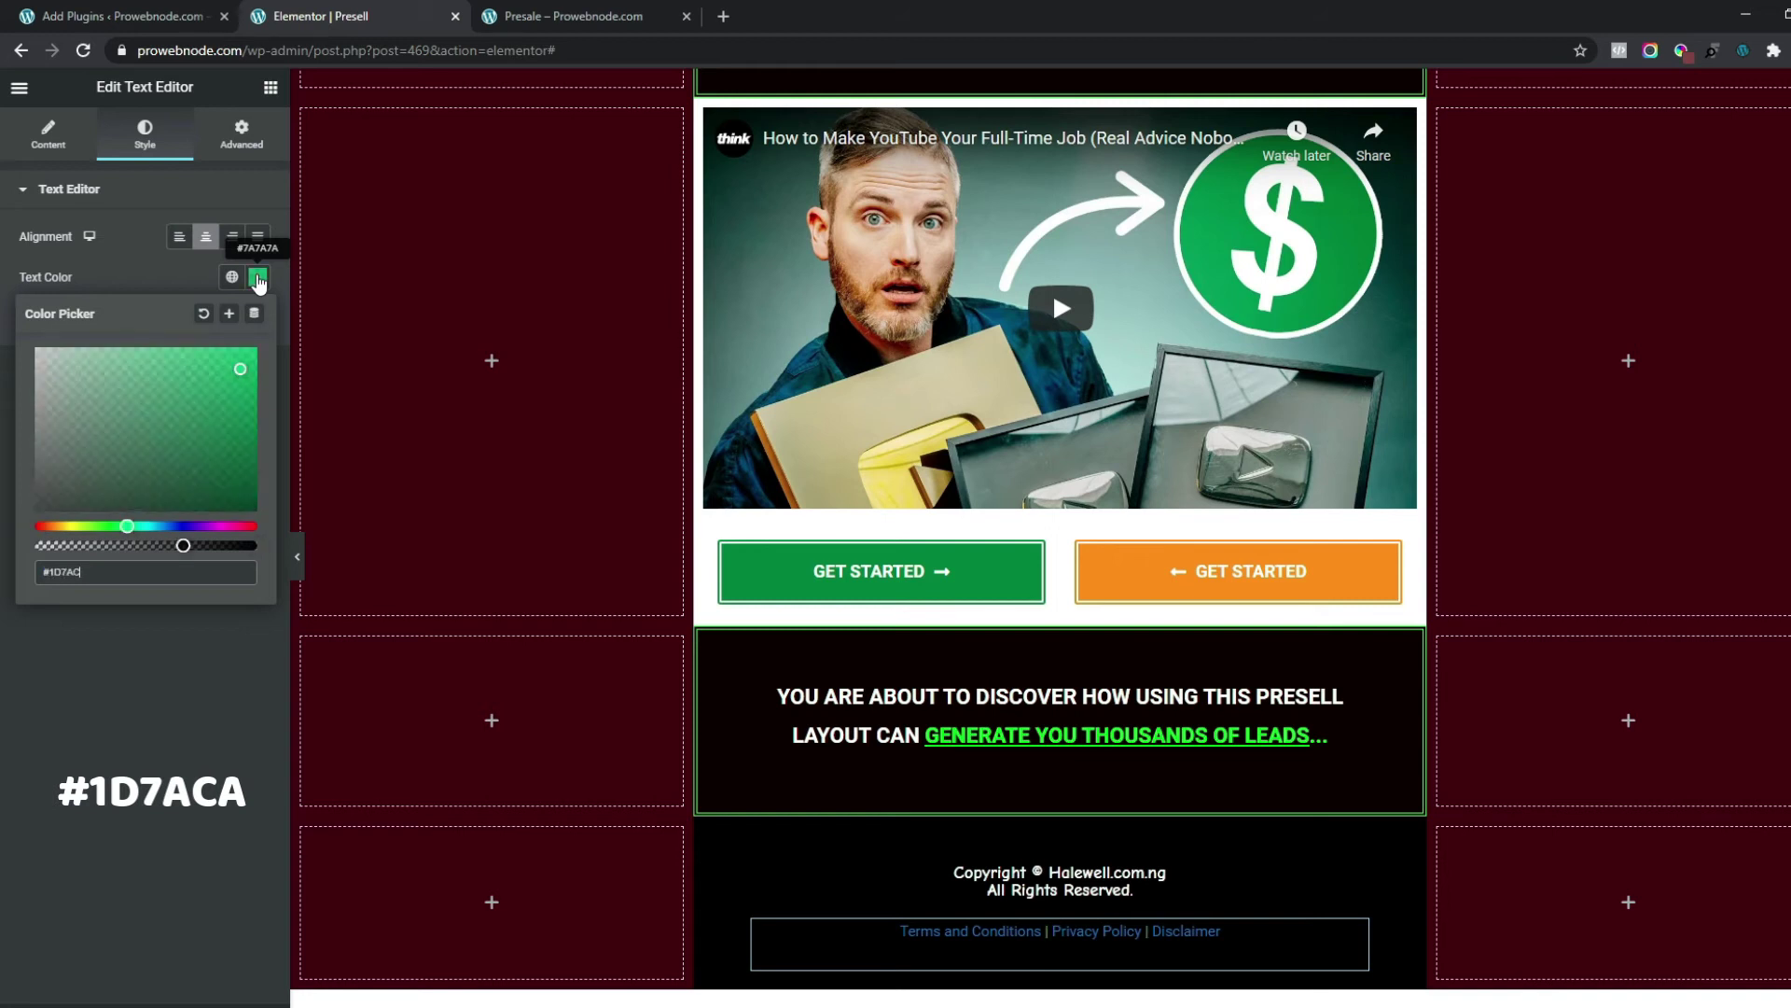
pyautogui.click(53, 507)
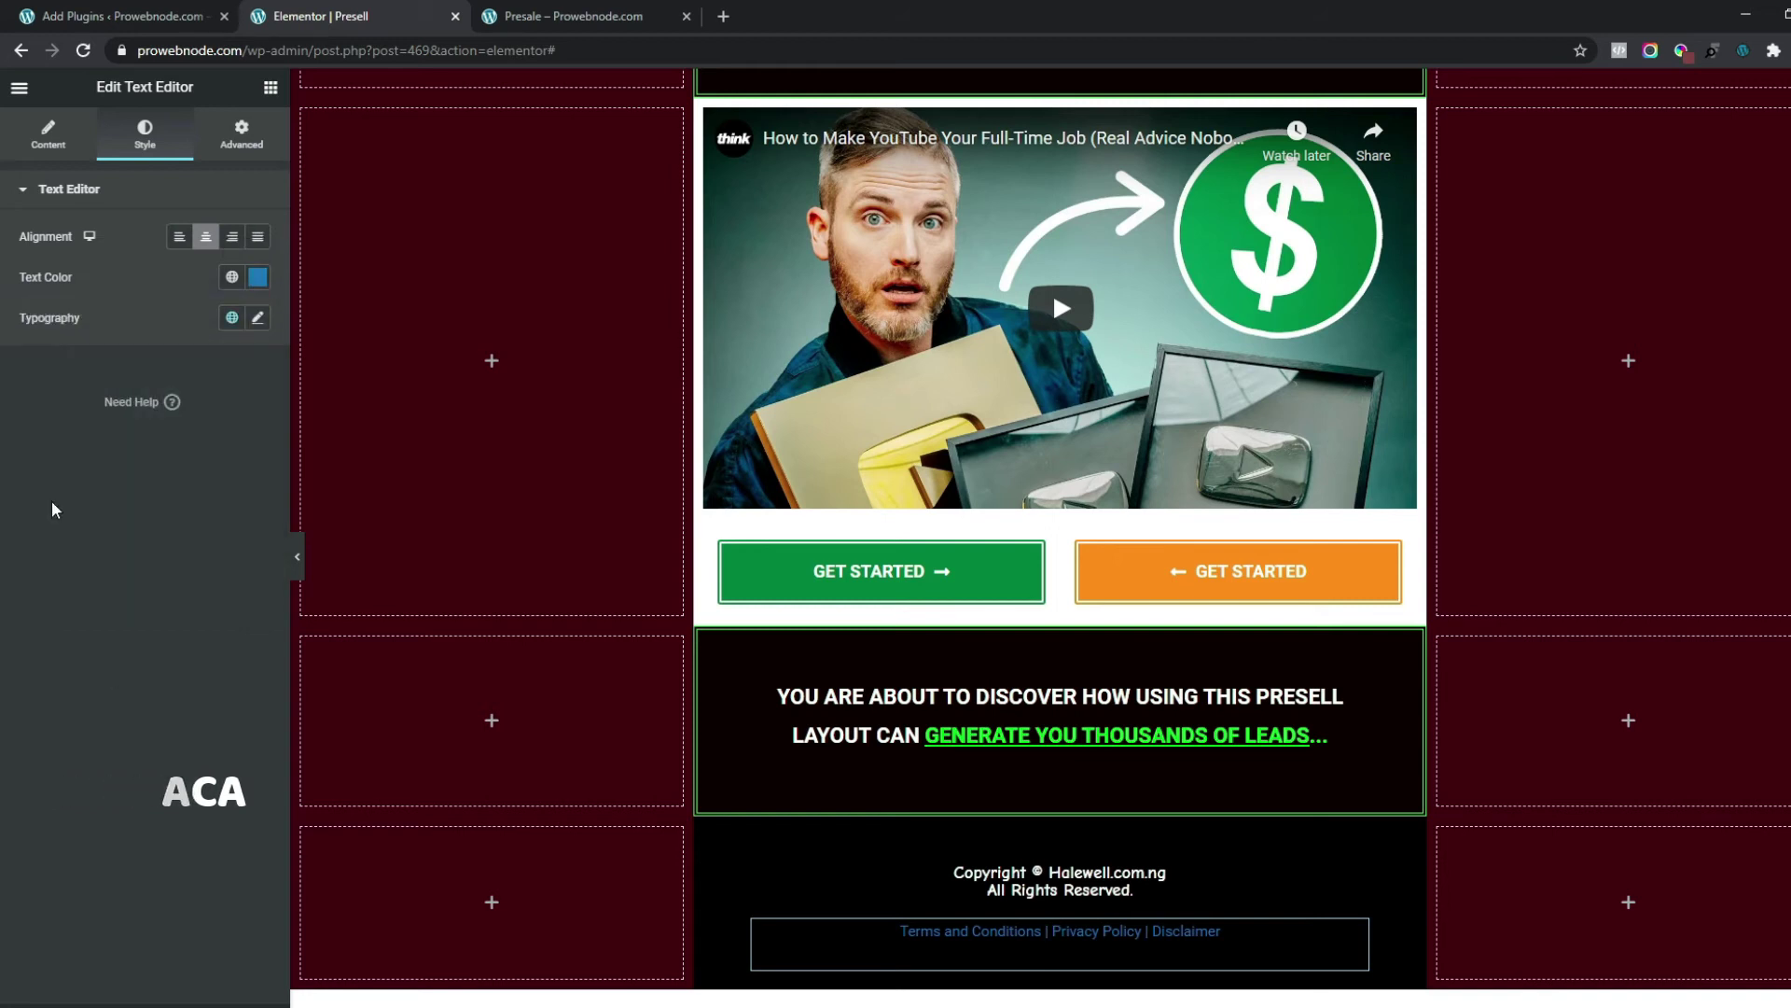
# - Set the footer links' typography to the Comic Neue font, size 14 px and weight 400
pyautogui.click(259, 321)
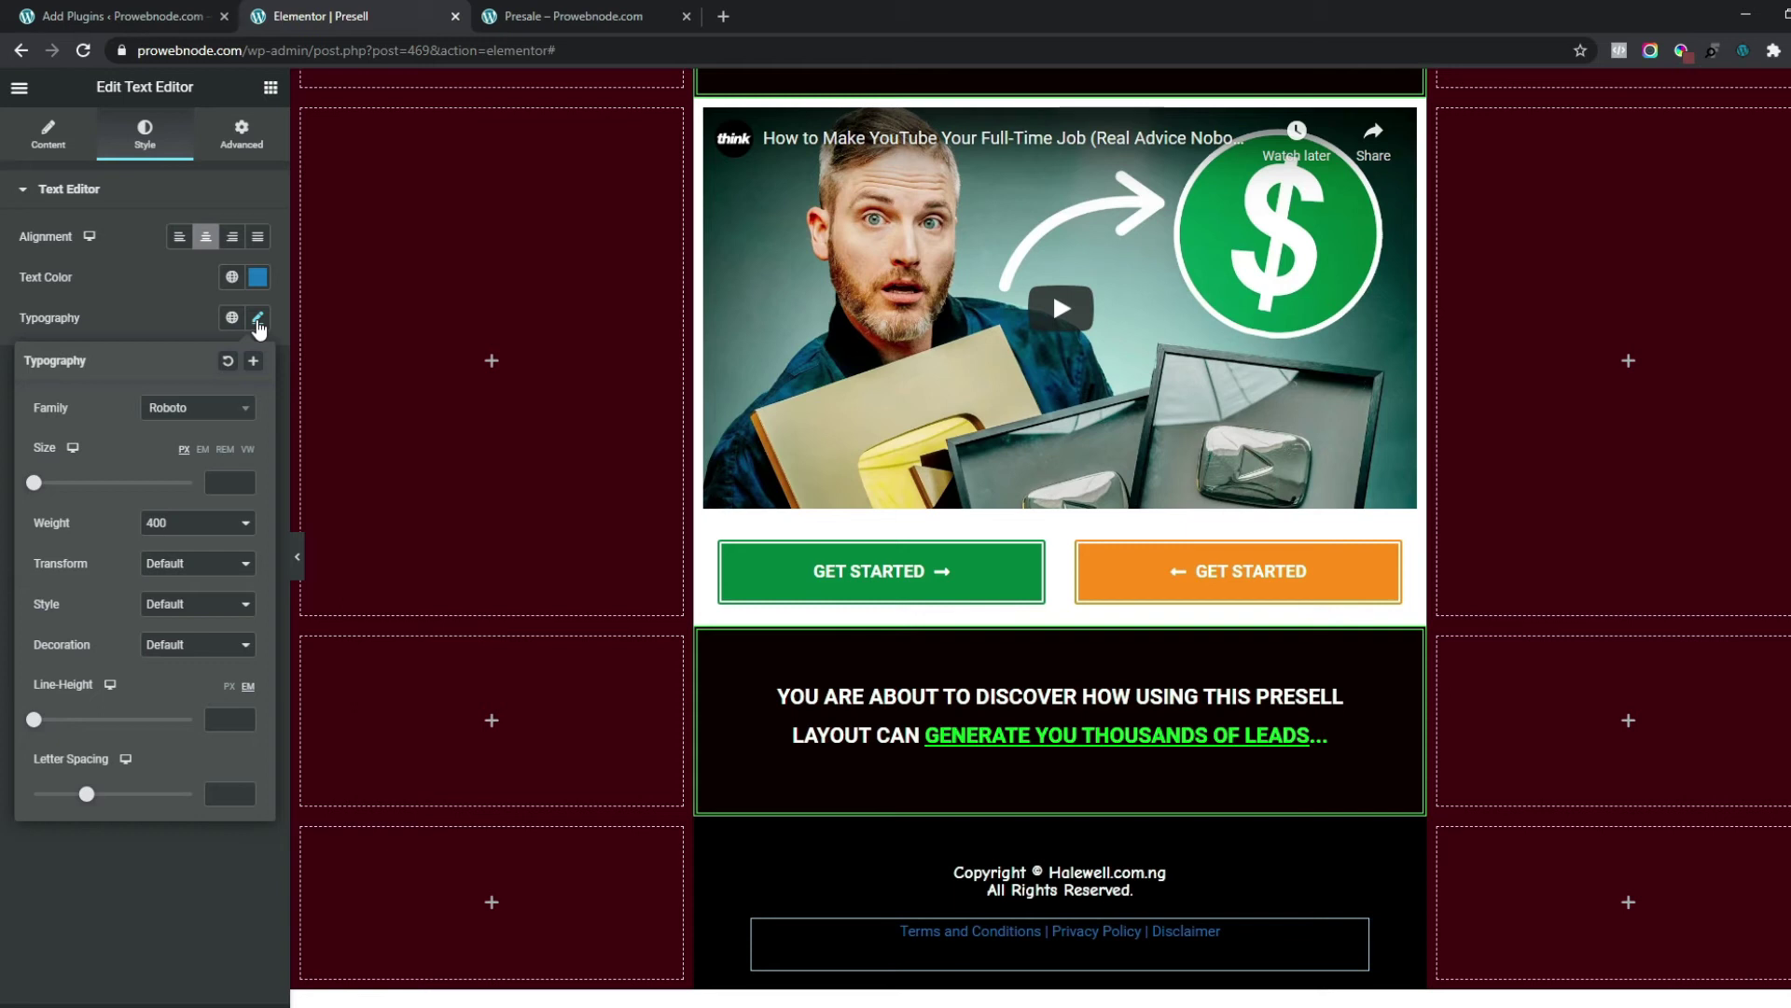
pyautogui.click(188, 416)
pyautogui.write('comic')
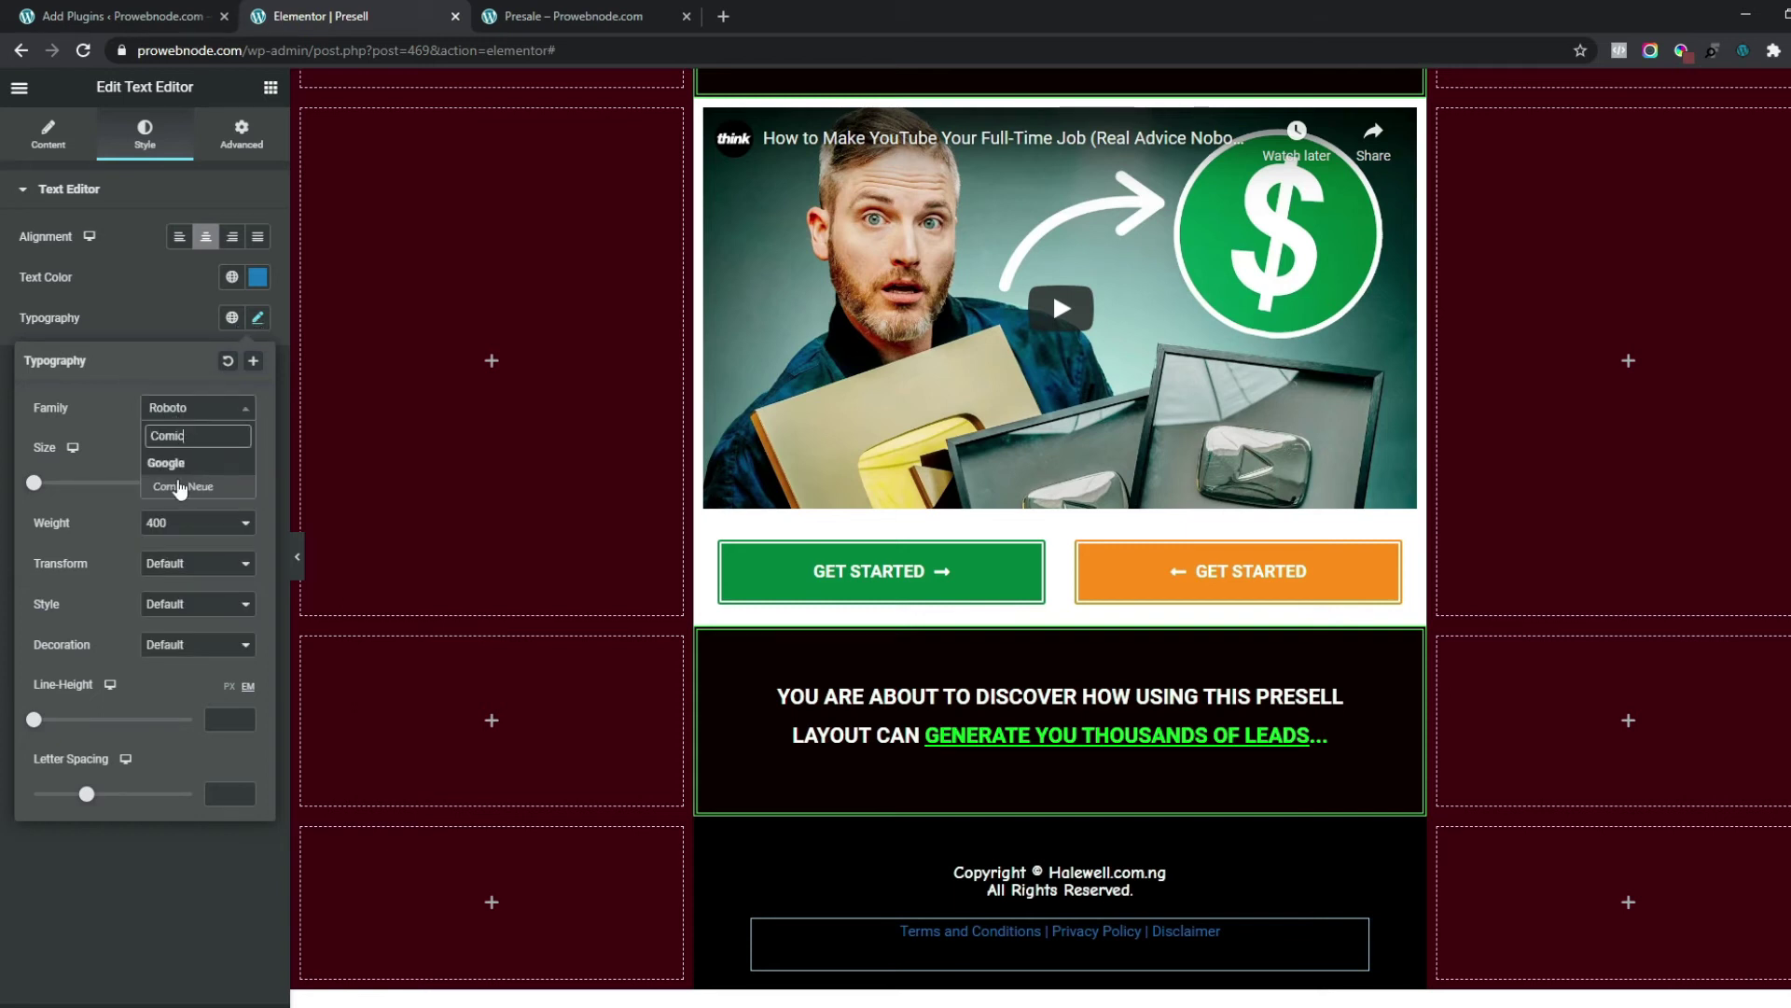
pyautogui.click(179, 489)
pyautogui.click(210, 485)
pyautogui.write('14')
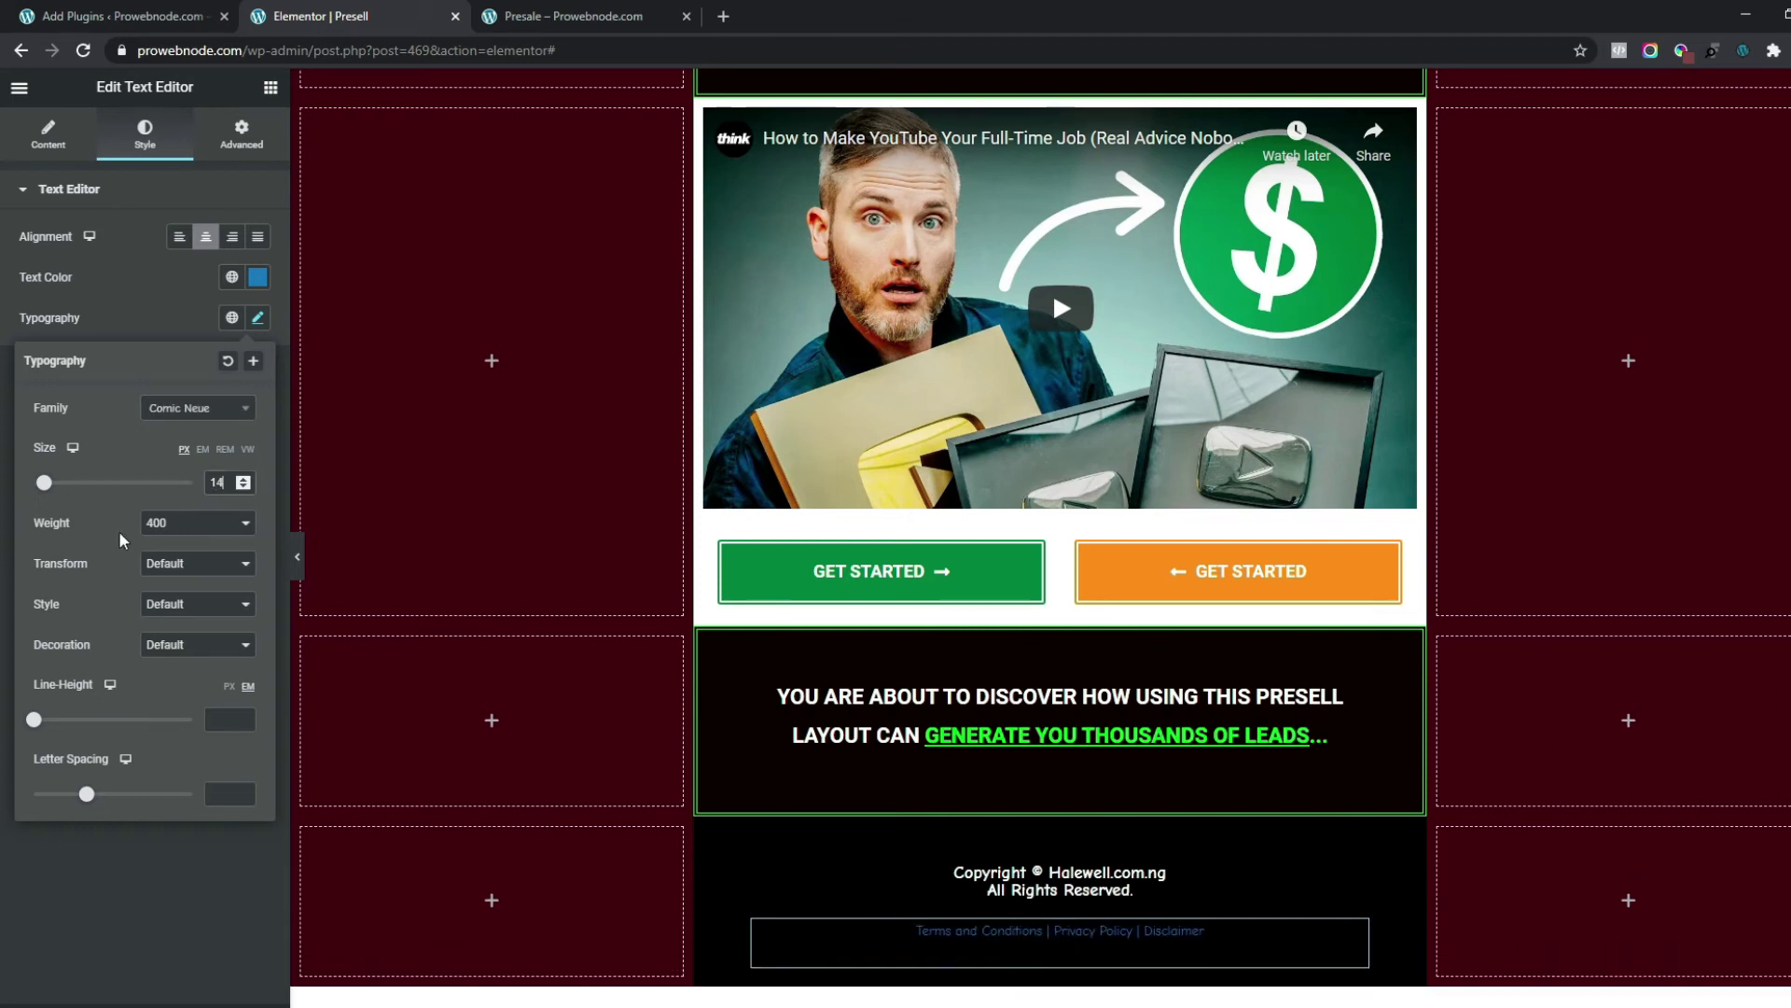
pyautogui.click(171, 522)
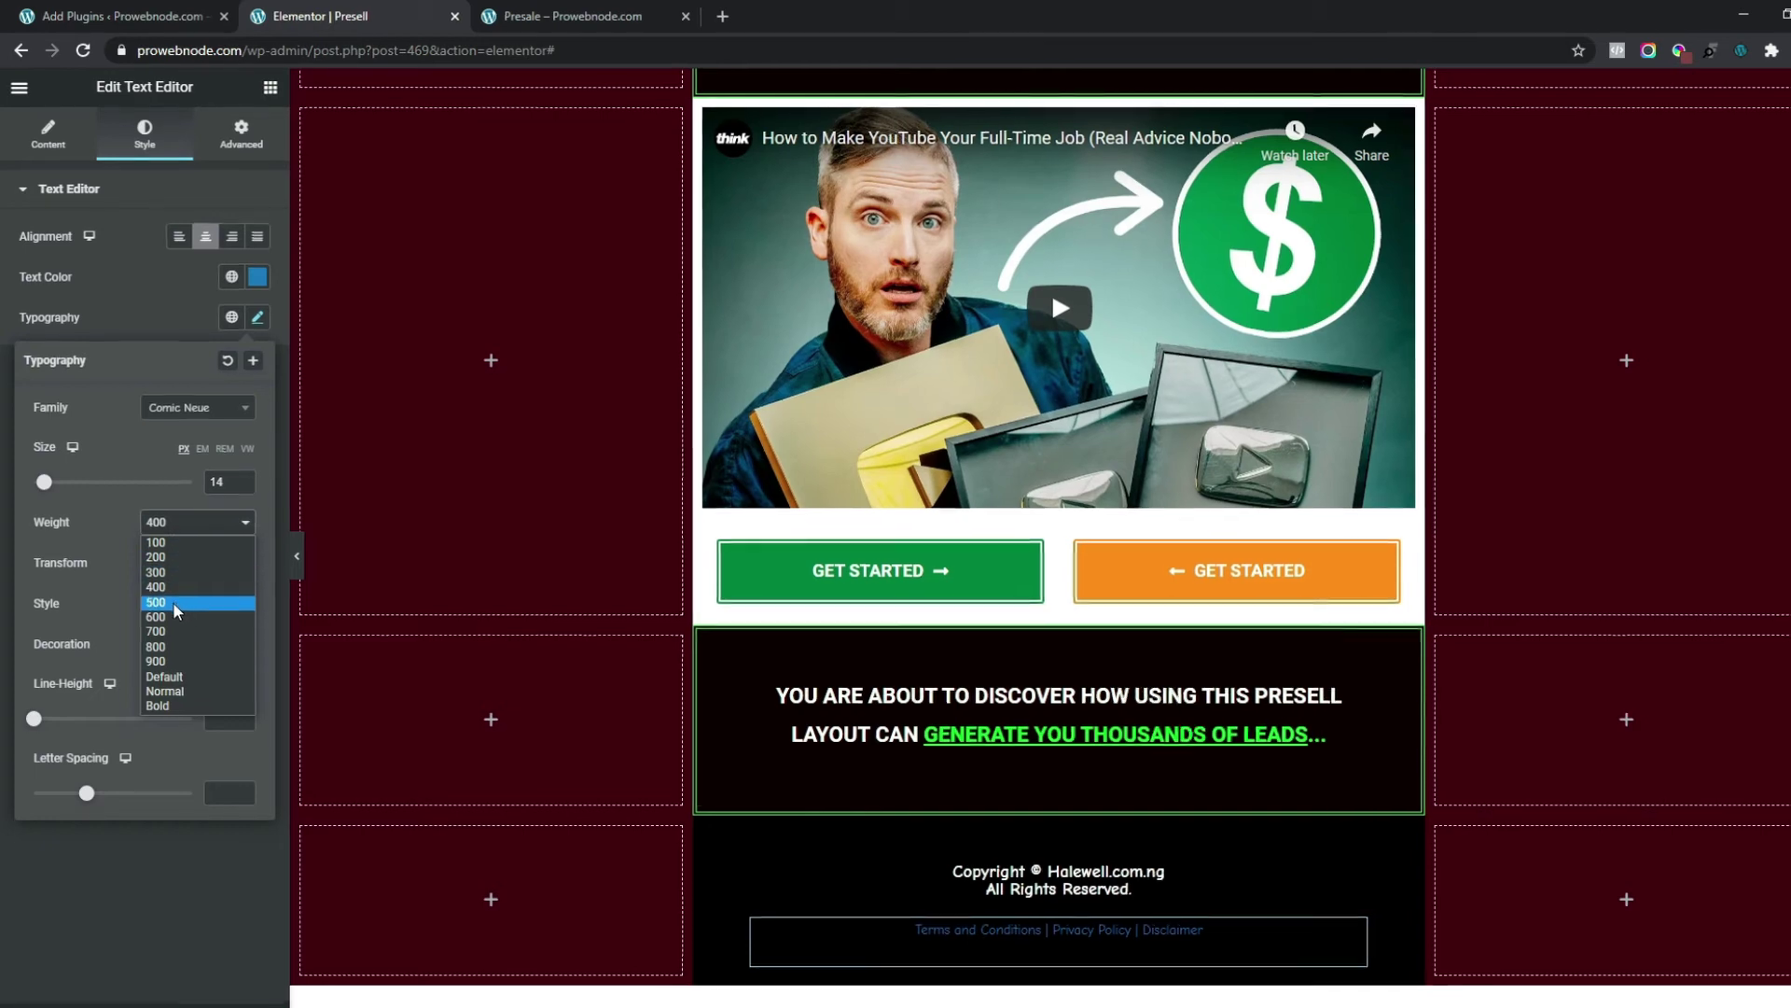
pyautogui.click(180, 588)
pyautogui.click(103, 321)
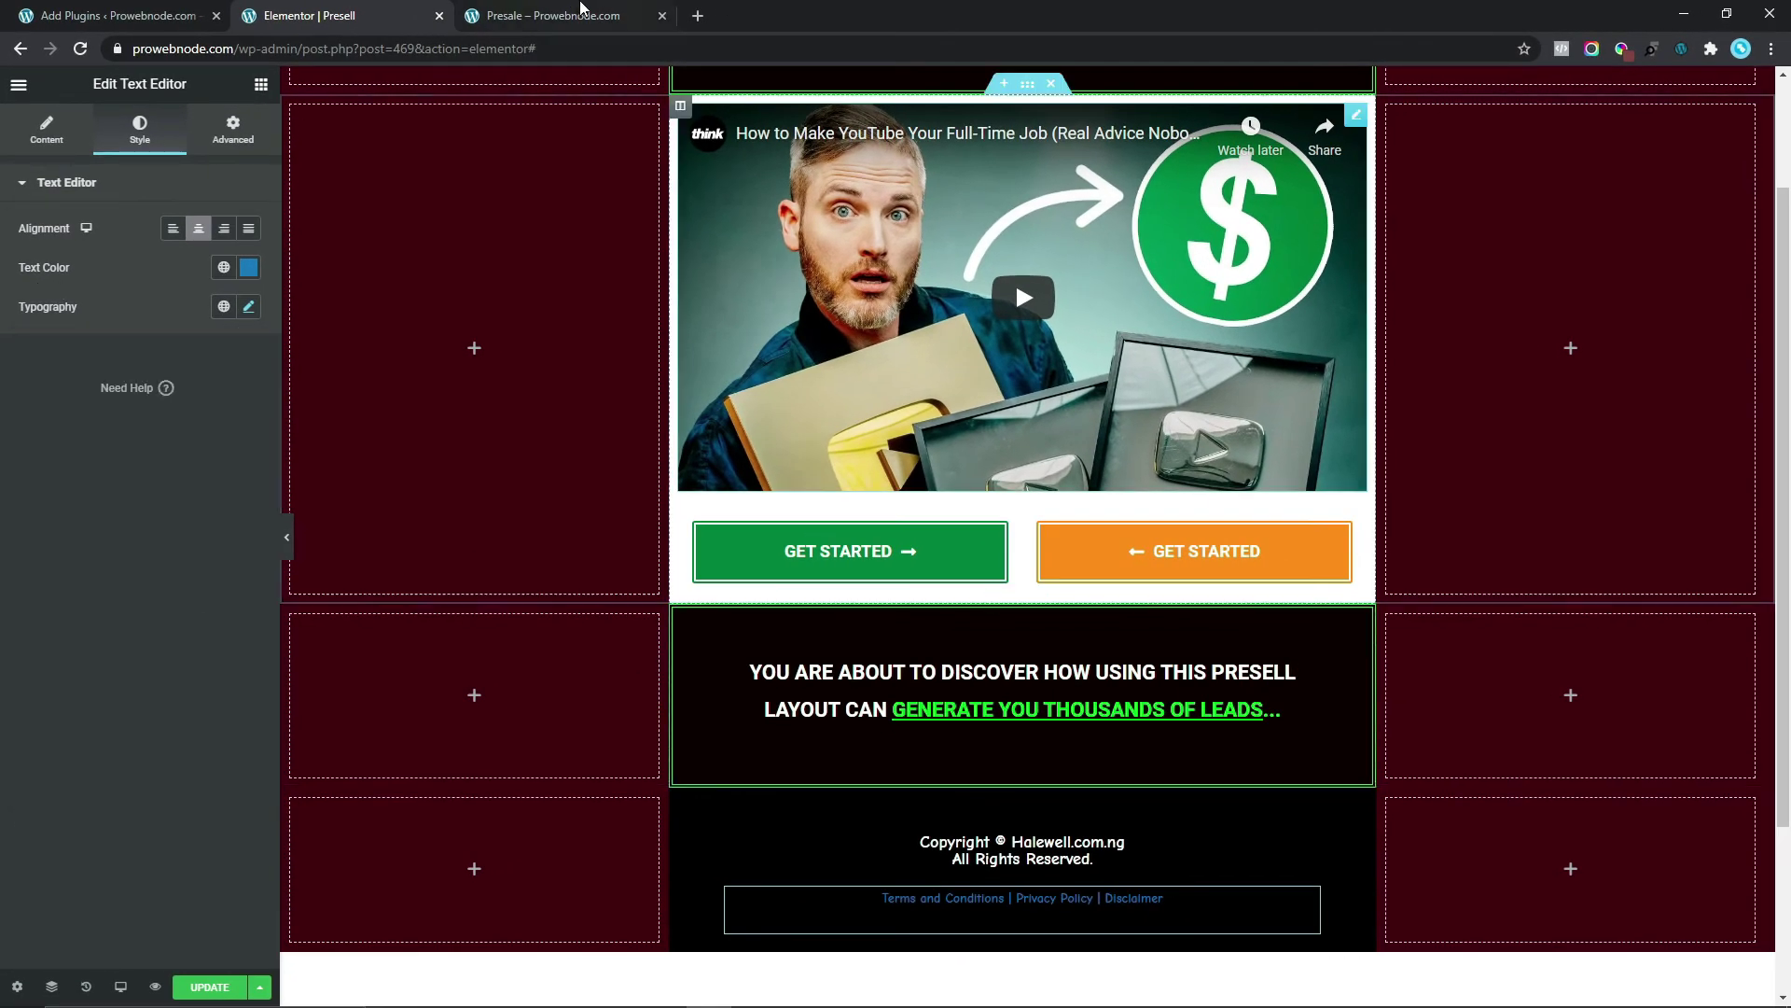
# - Copy the site disclaimer paragraph from the Presale reference page's footer and add a Text Editor widget below the footer links in Elementor
pyautogui.hotkey('ctrl', 'Tab')
pyautogui.moveTo(470, 898); pyautogui.dragTo(979, 979)
pyautogui.hotkey('ctrl', 'c')
pyautogui.click(501, 897)
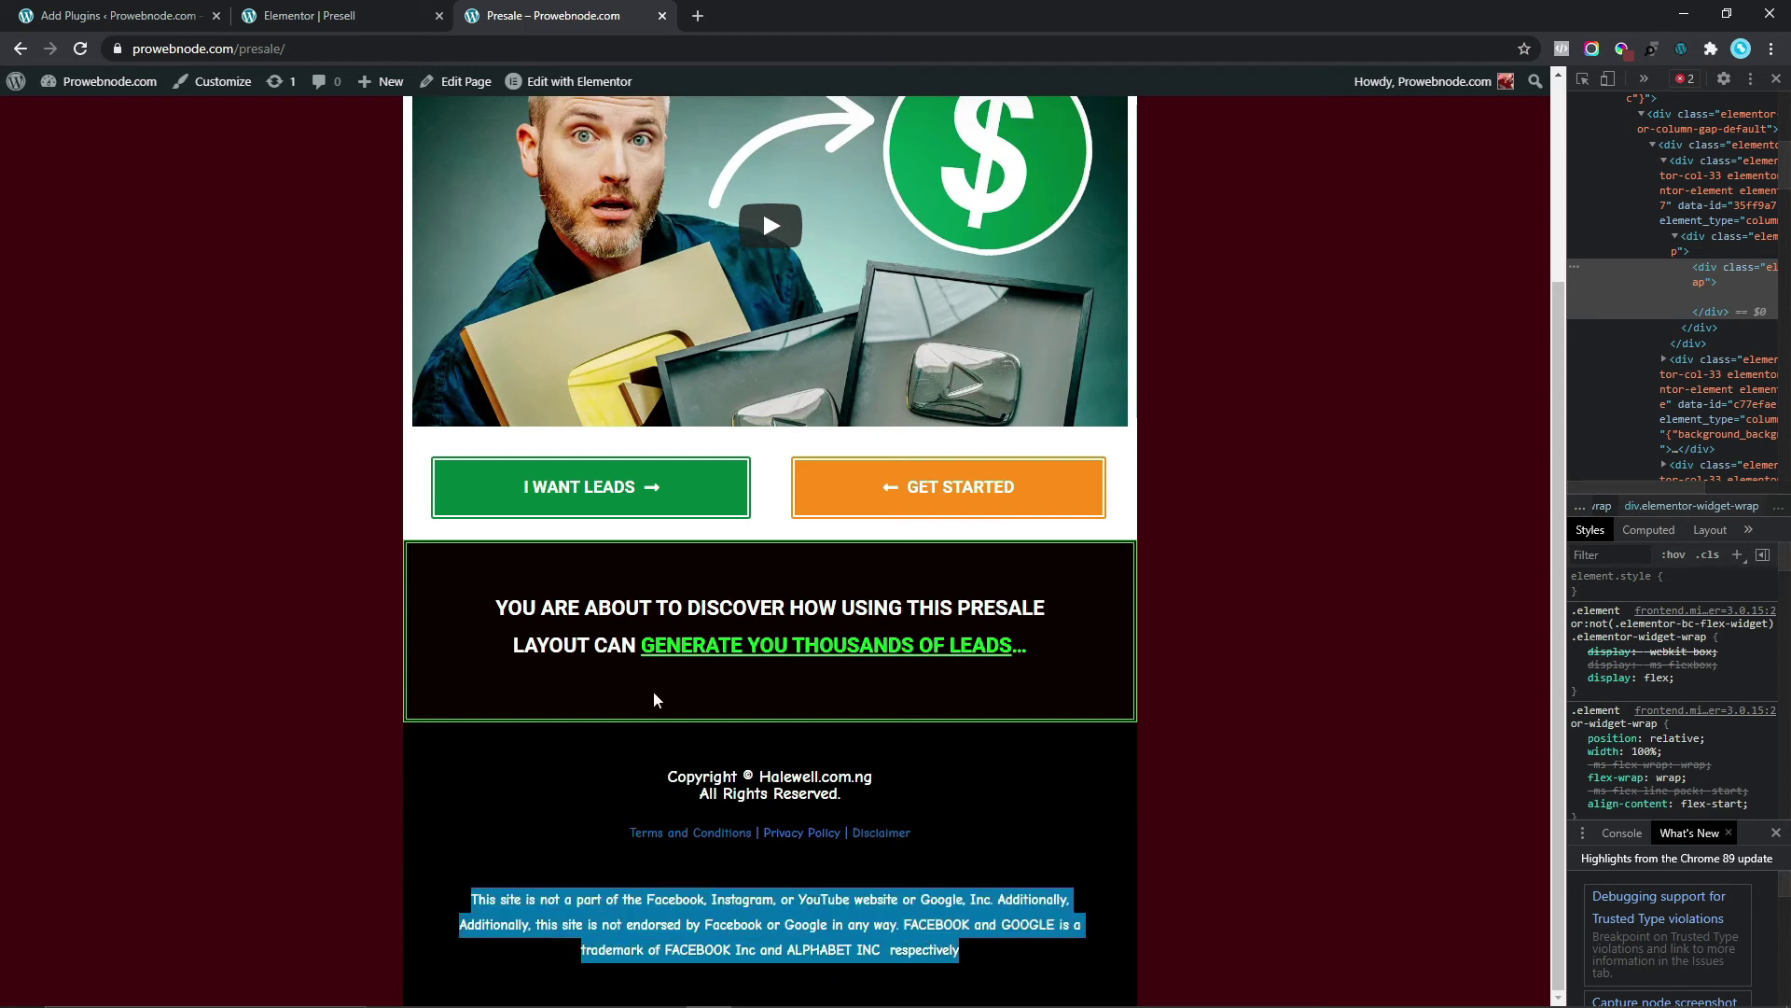
pyautogui.click(378, 16)
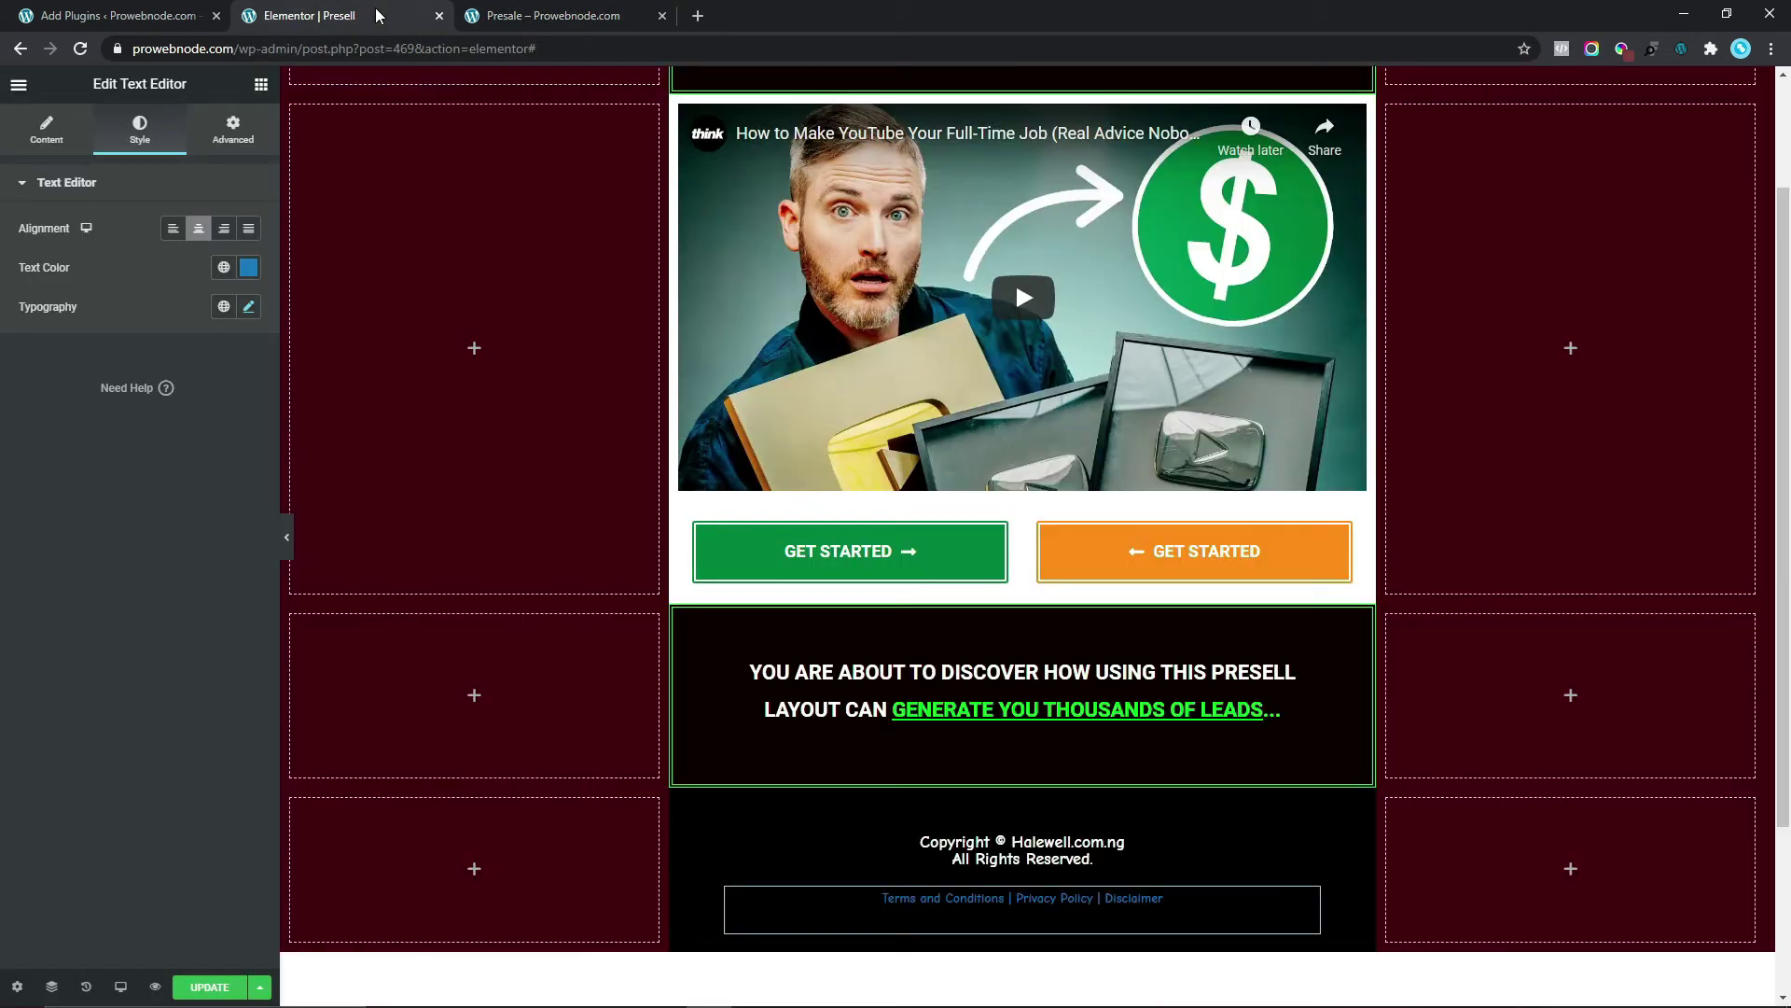
pyautogui.click(262, 86)
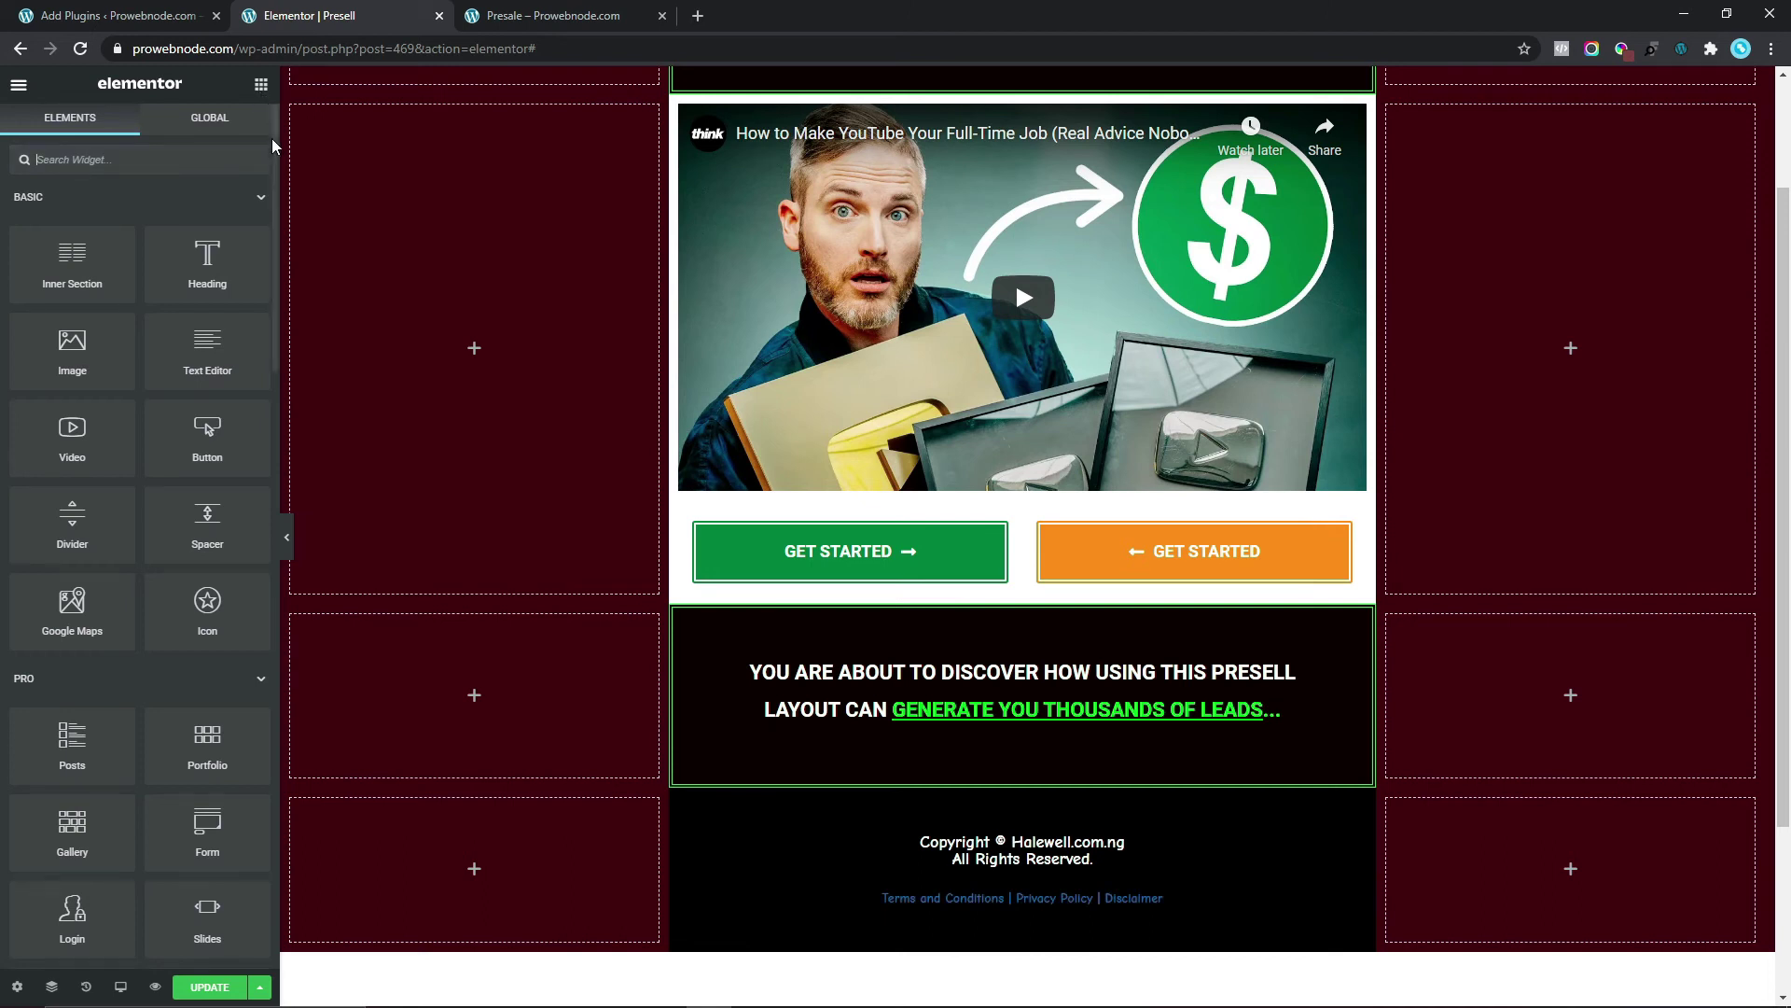
pyautogui.moveTo(207, 350); pyautogui.dragTo(1010, 926)
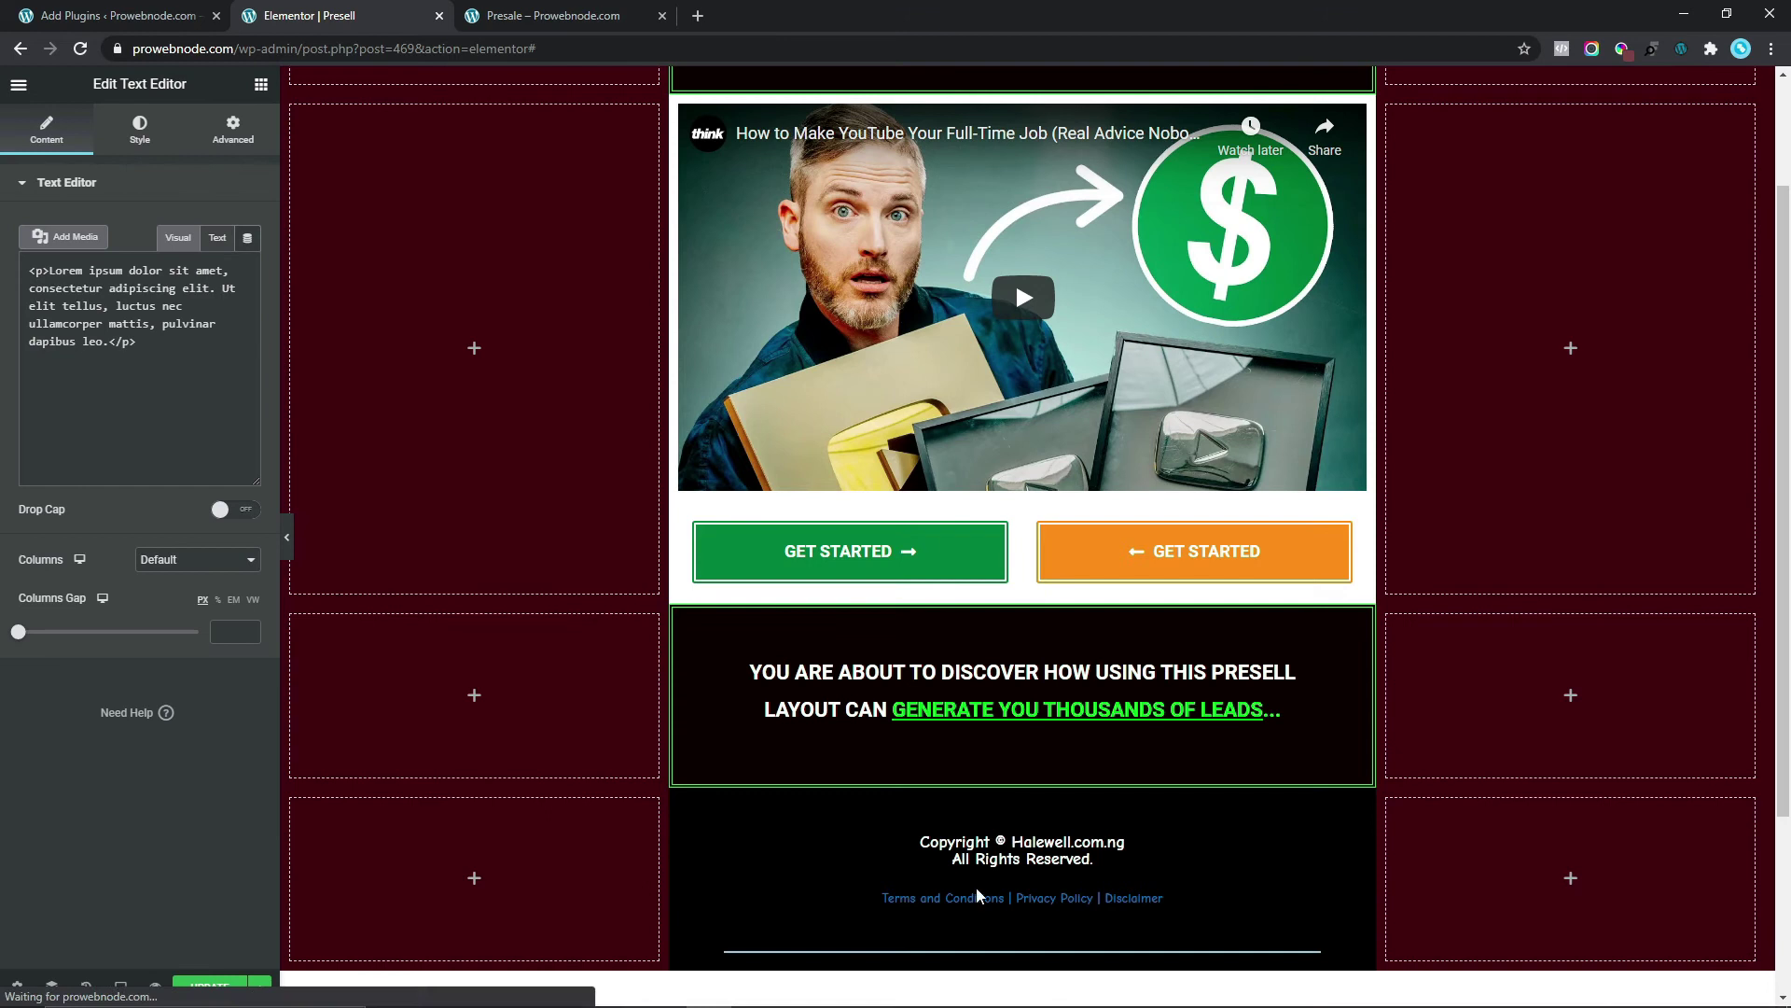
# - Replace the placeholder text of the new footer Text Editor widget with the copied site disclaimer paragraph
pyautogui.scroll(-3, 774, 687)
pyautogui.moveTo(121, 546); pyautogui.dragTo(22, 430)
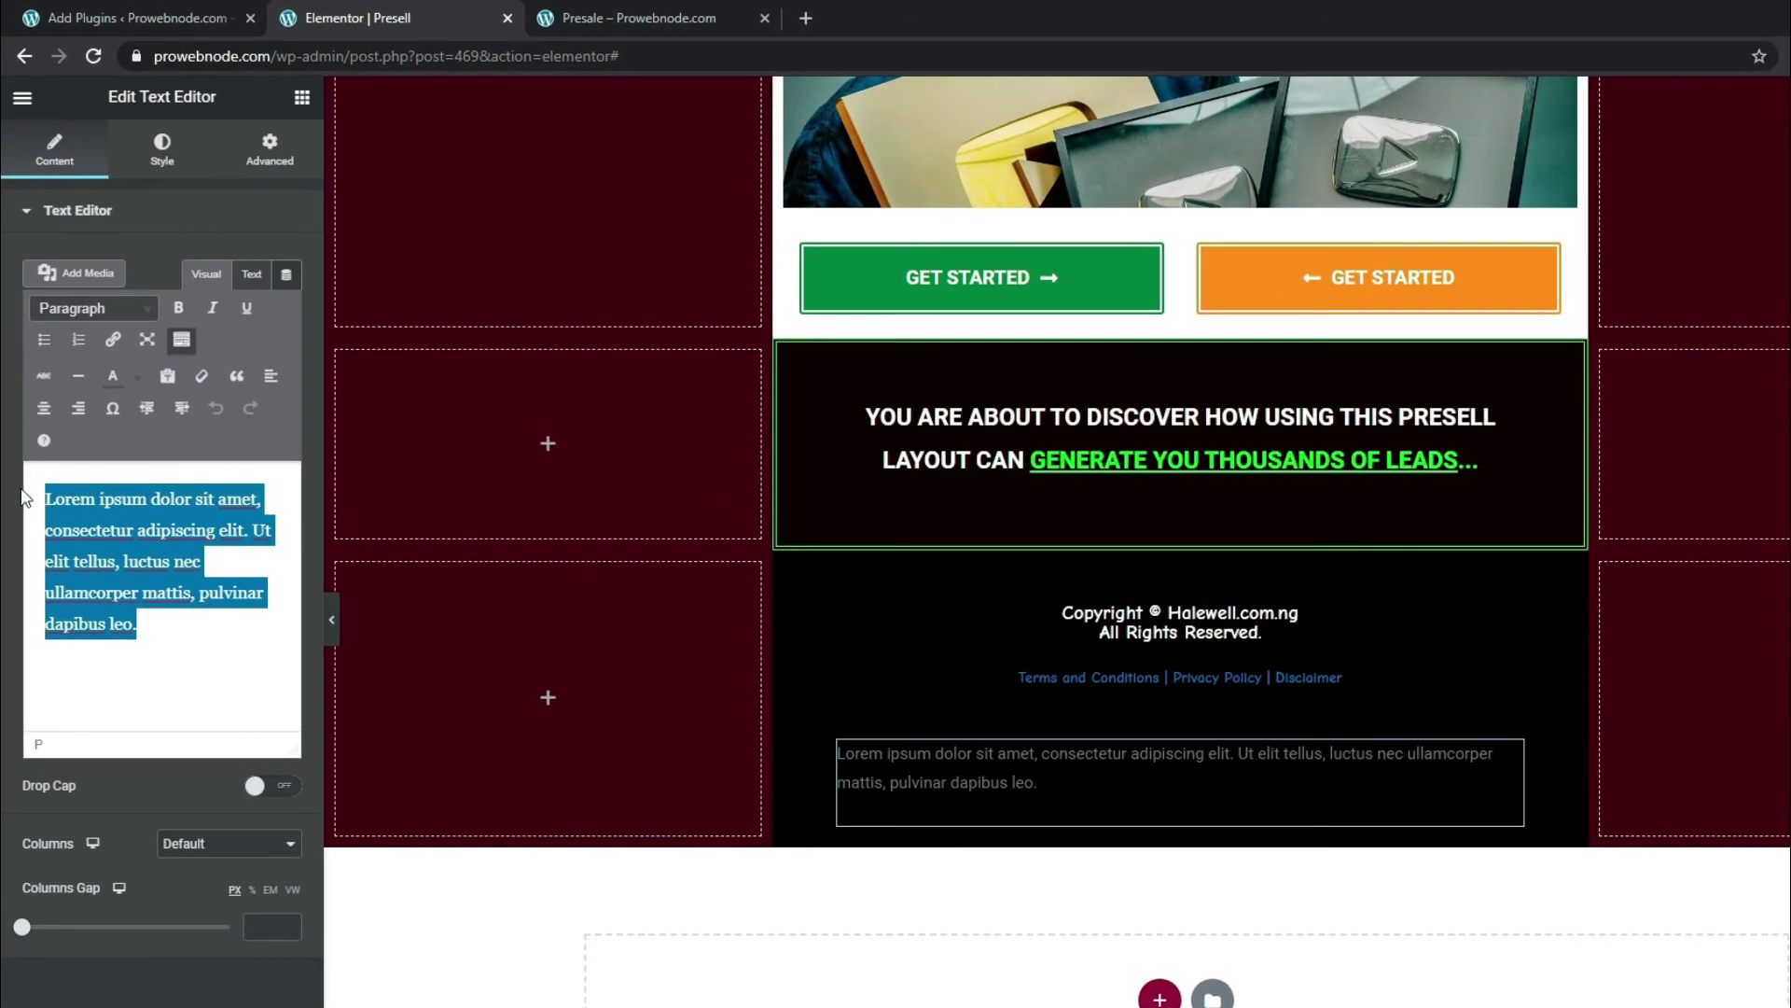
pyautogui.rightClick(93, 514)
pyautogui.click(192, 653)
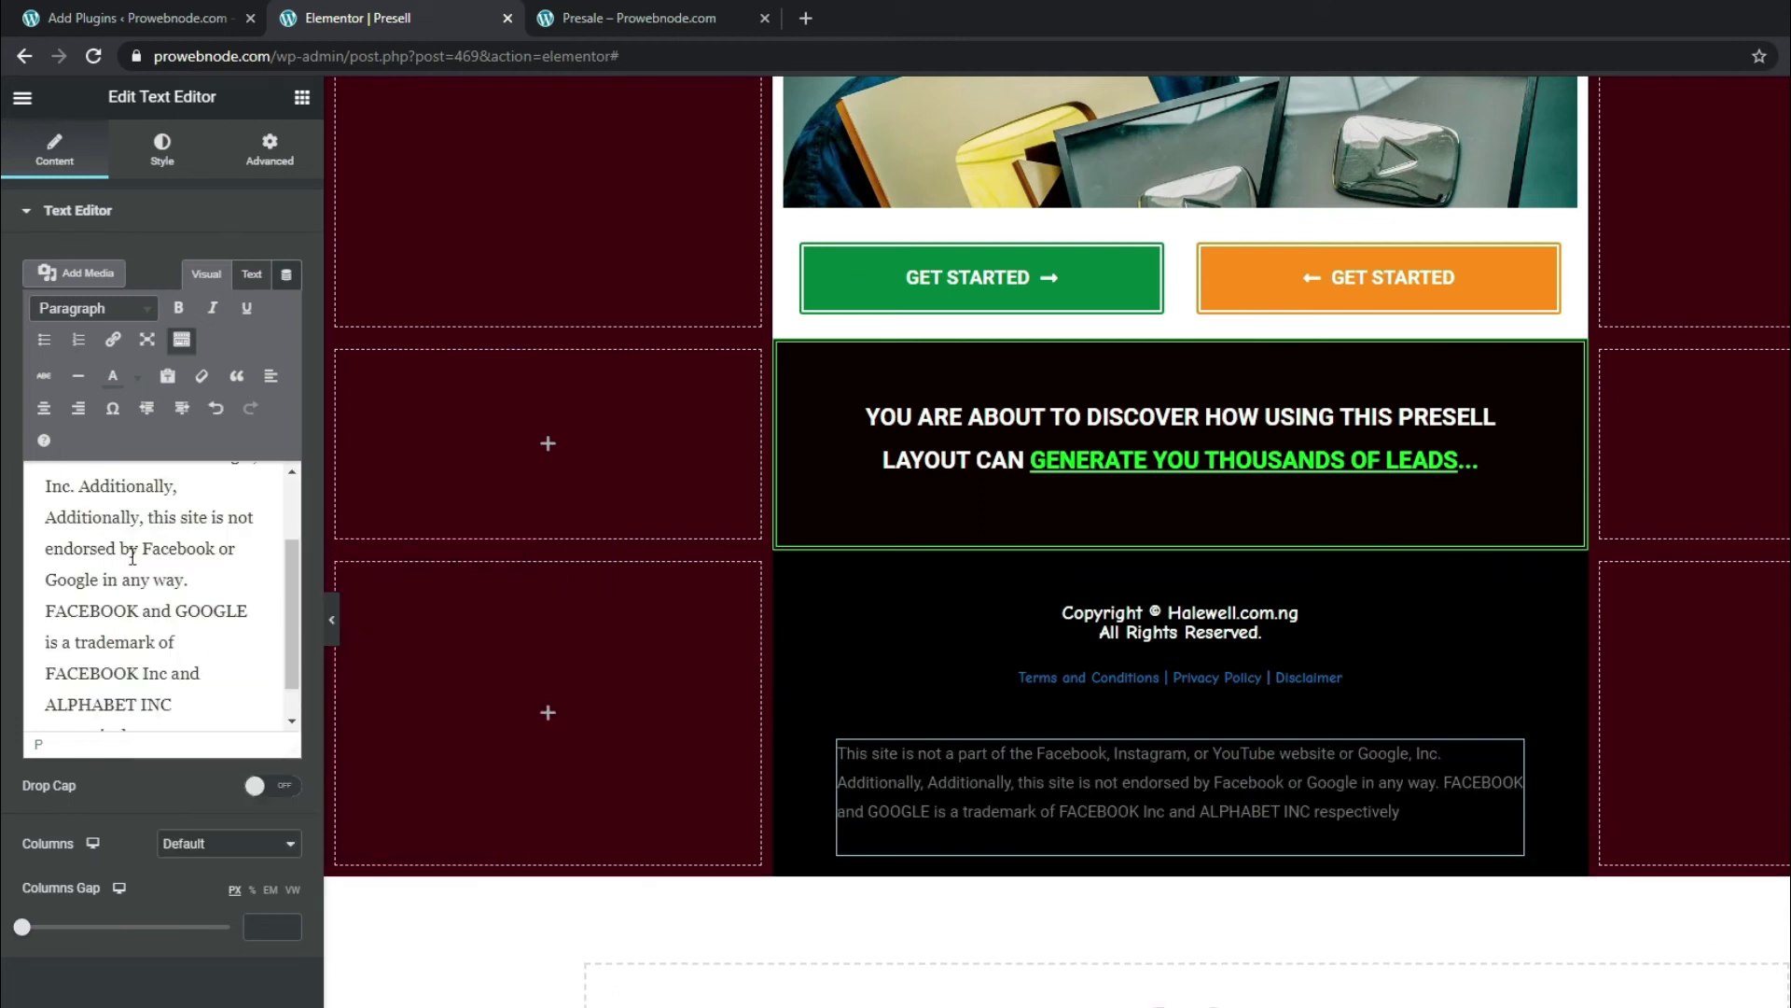
# - Center the footer disclaimer paragraph and set its text color to white (#FFFFFF)
pyautogui.click(161, 158)
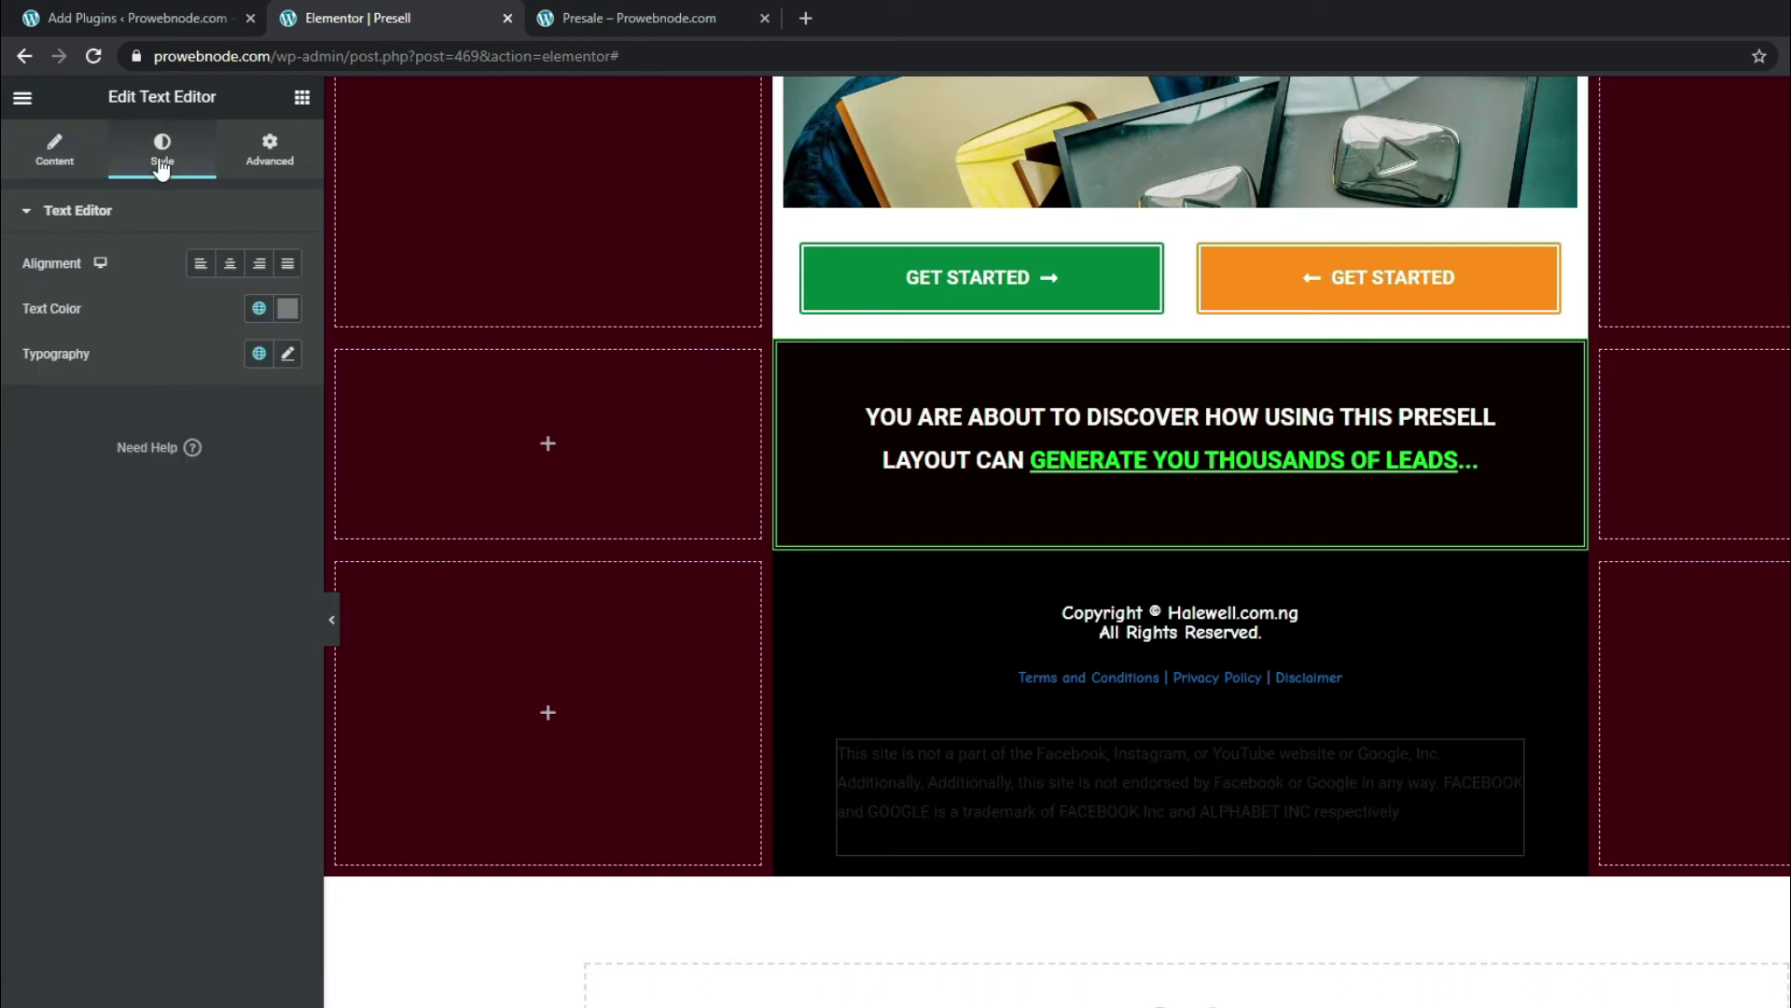
pyautogui.click(236, 271)
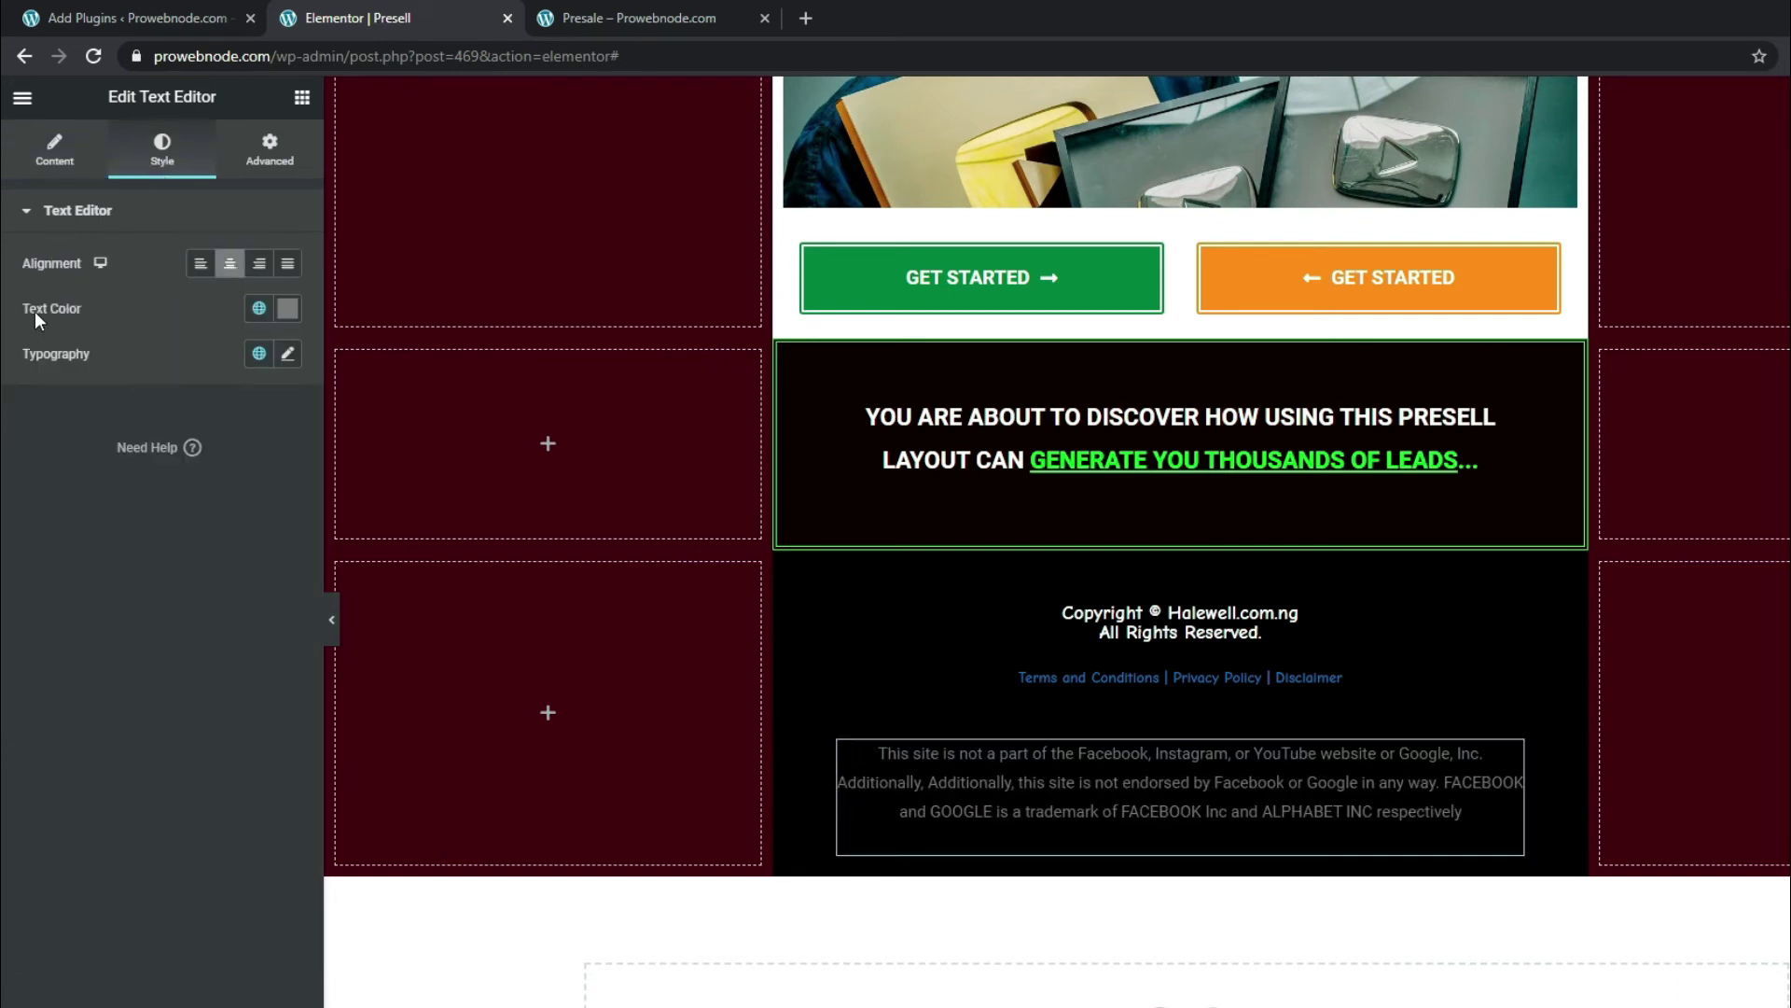
pyautogui.click(279, 308)
pyautogui.write('#FFFFFF')
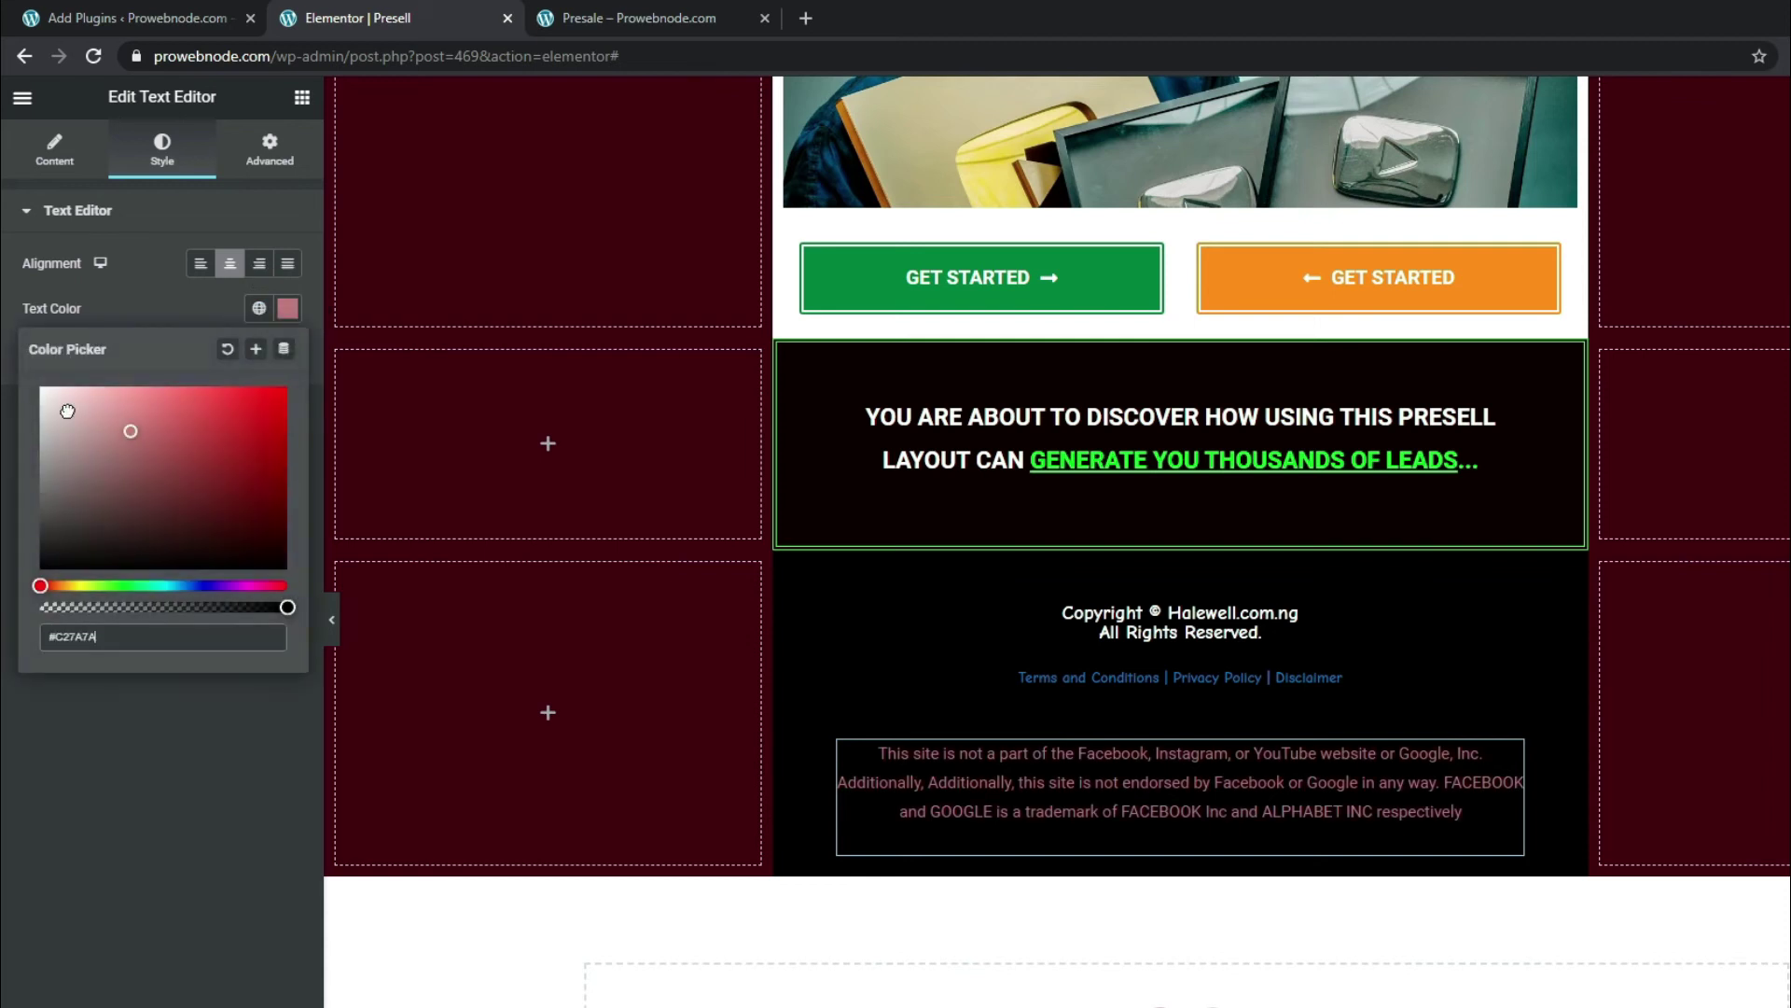
pyautogui.click(5, 334)
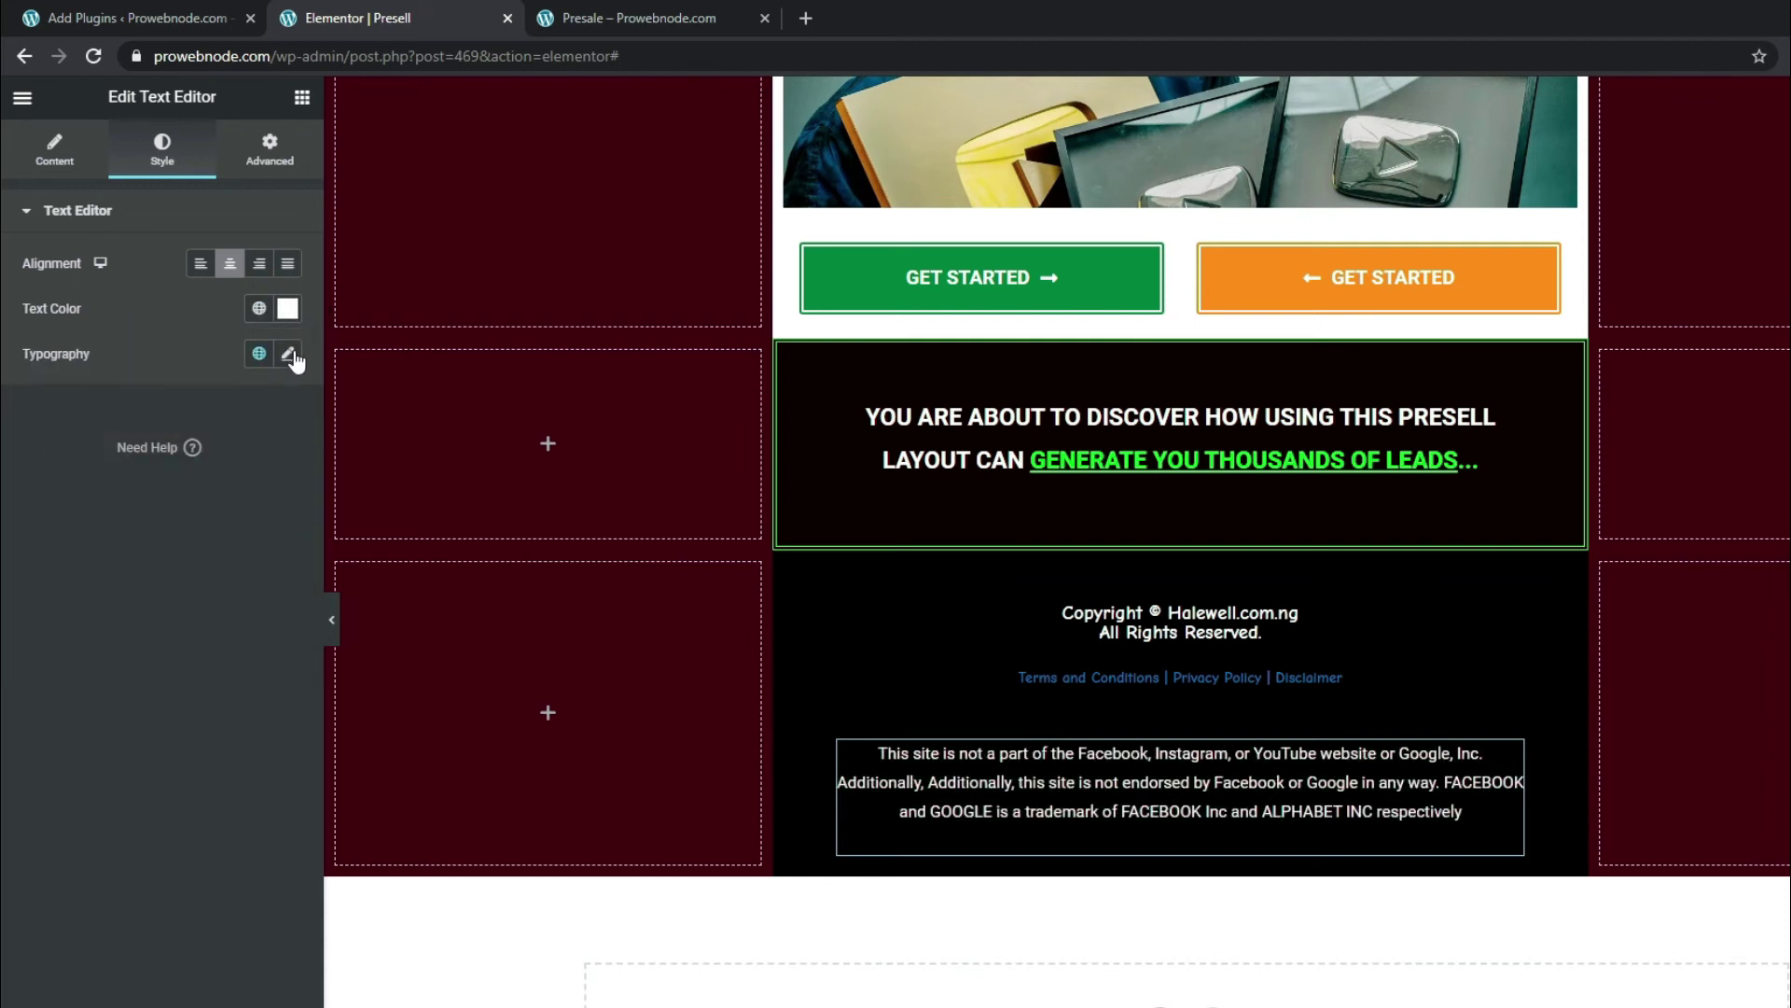
# - Set the disclaimer paragraph's typography to the Comic Neue font with weight 600
pyautogui.click(290, 355)
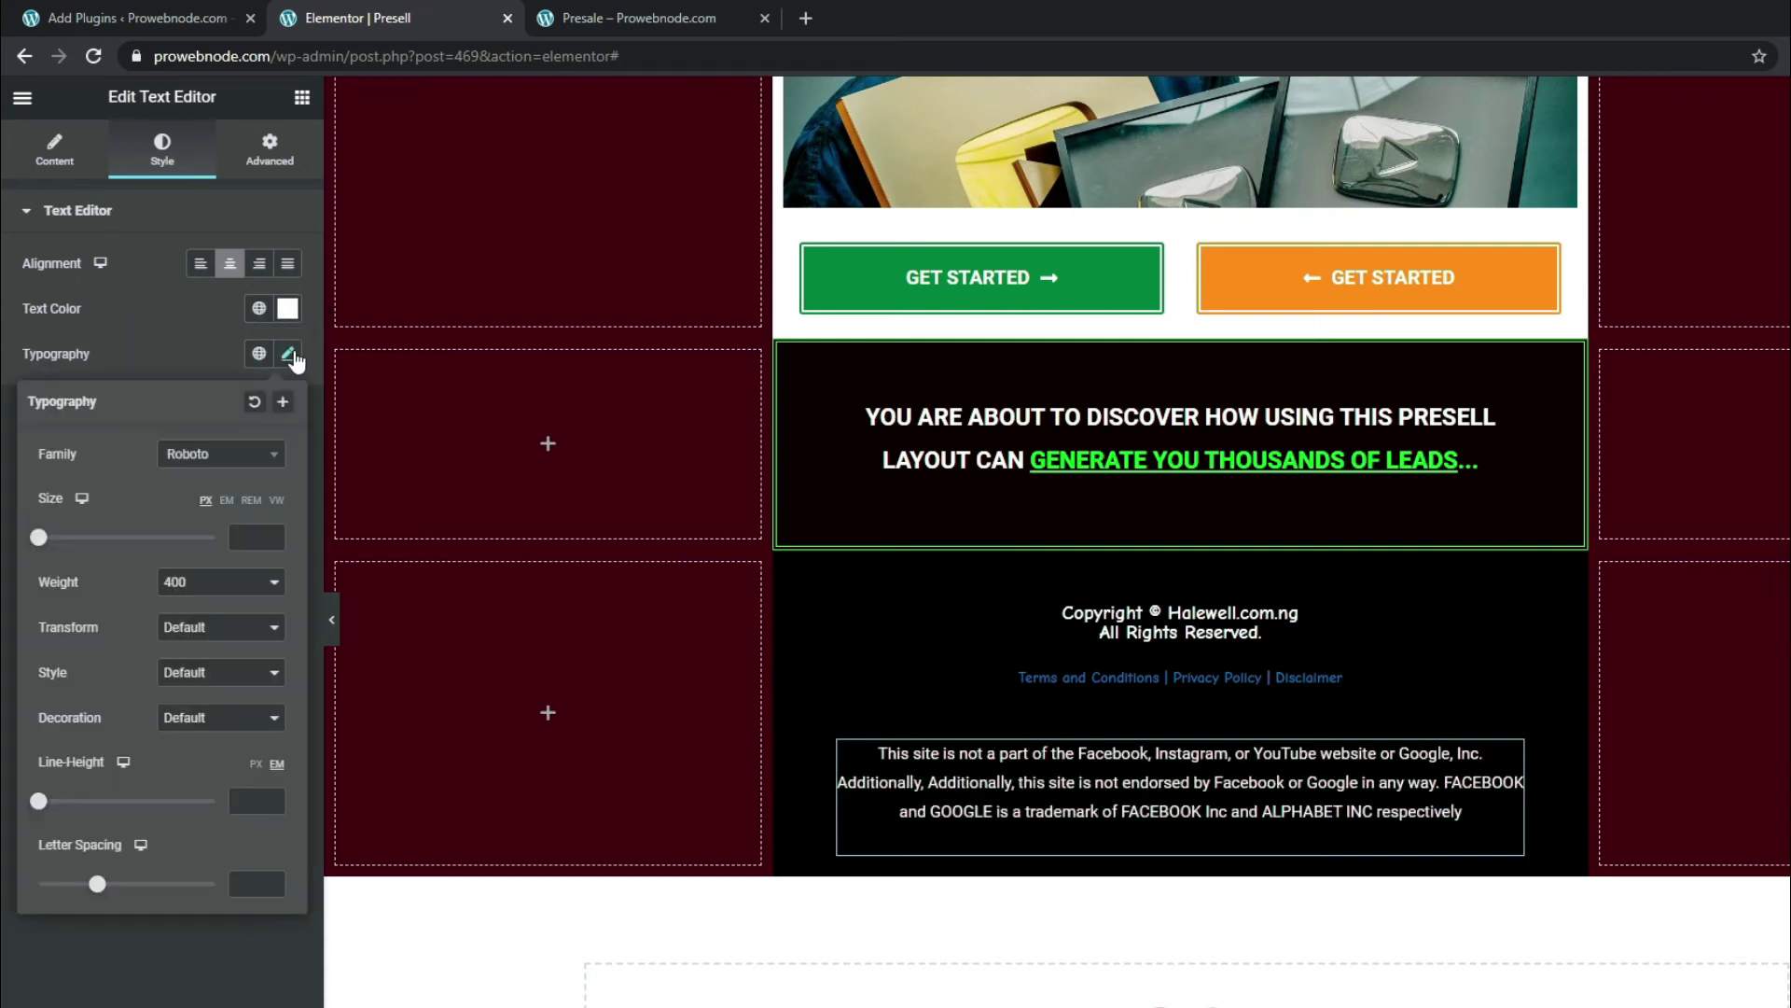
pyautogui.click(199, 458)
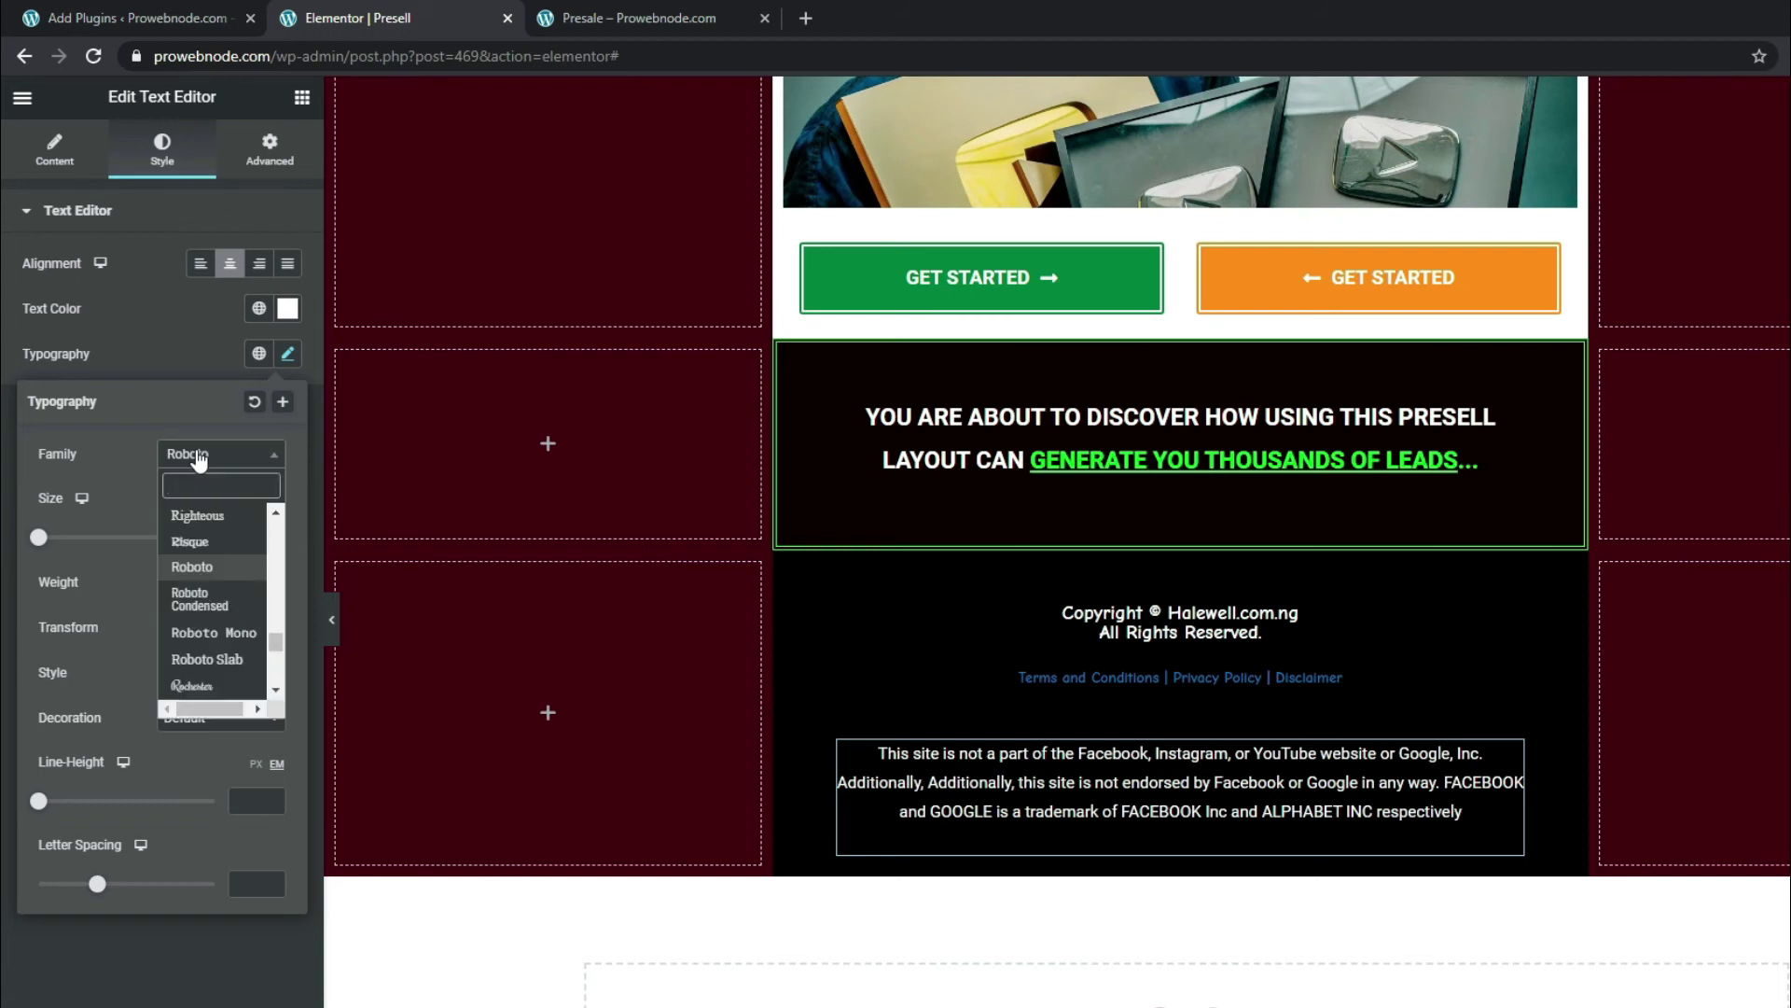
pyautogui.write('Comic')
pyautogui.click(211, 543)
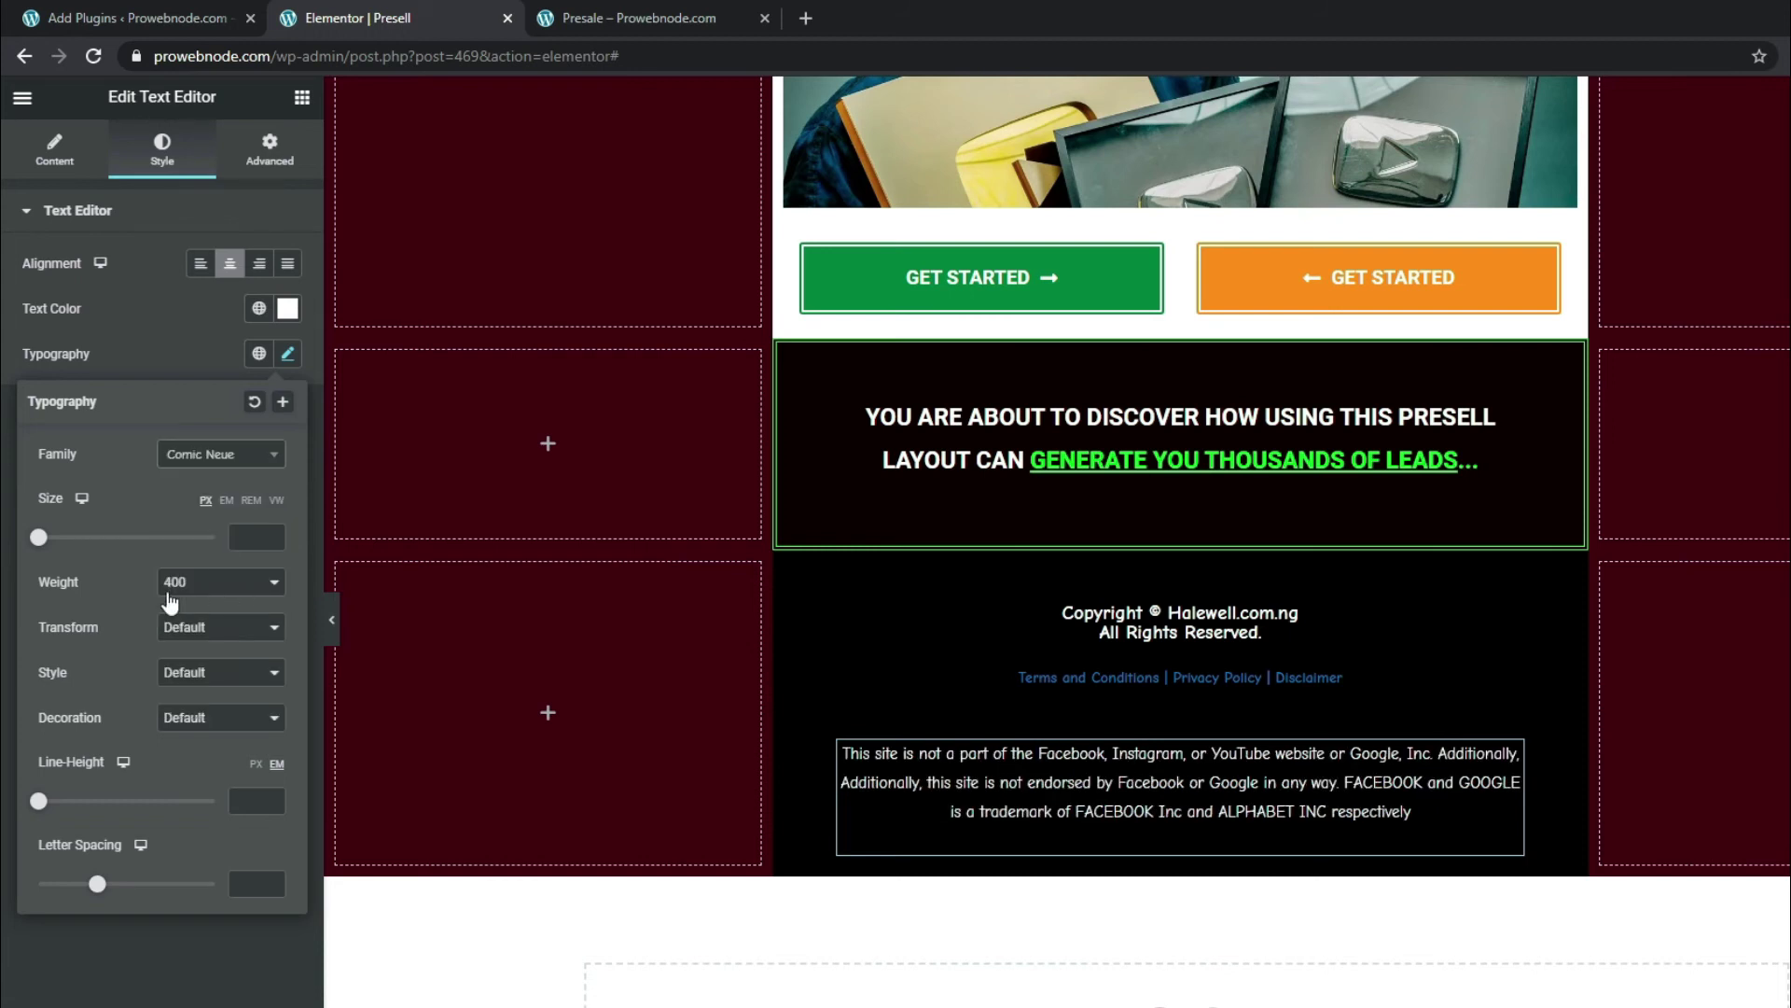
pyautogui.click(248, 582)
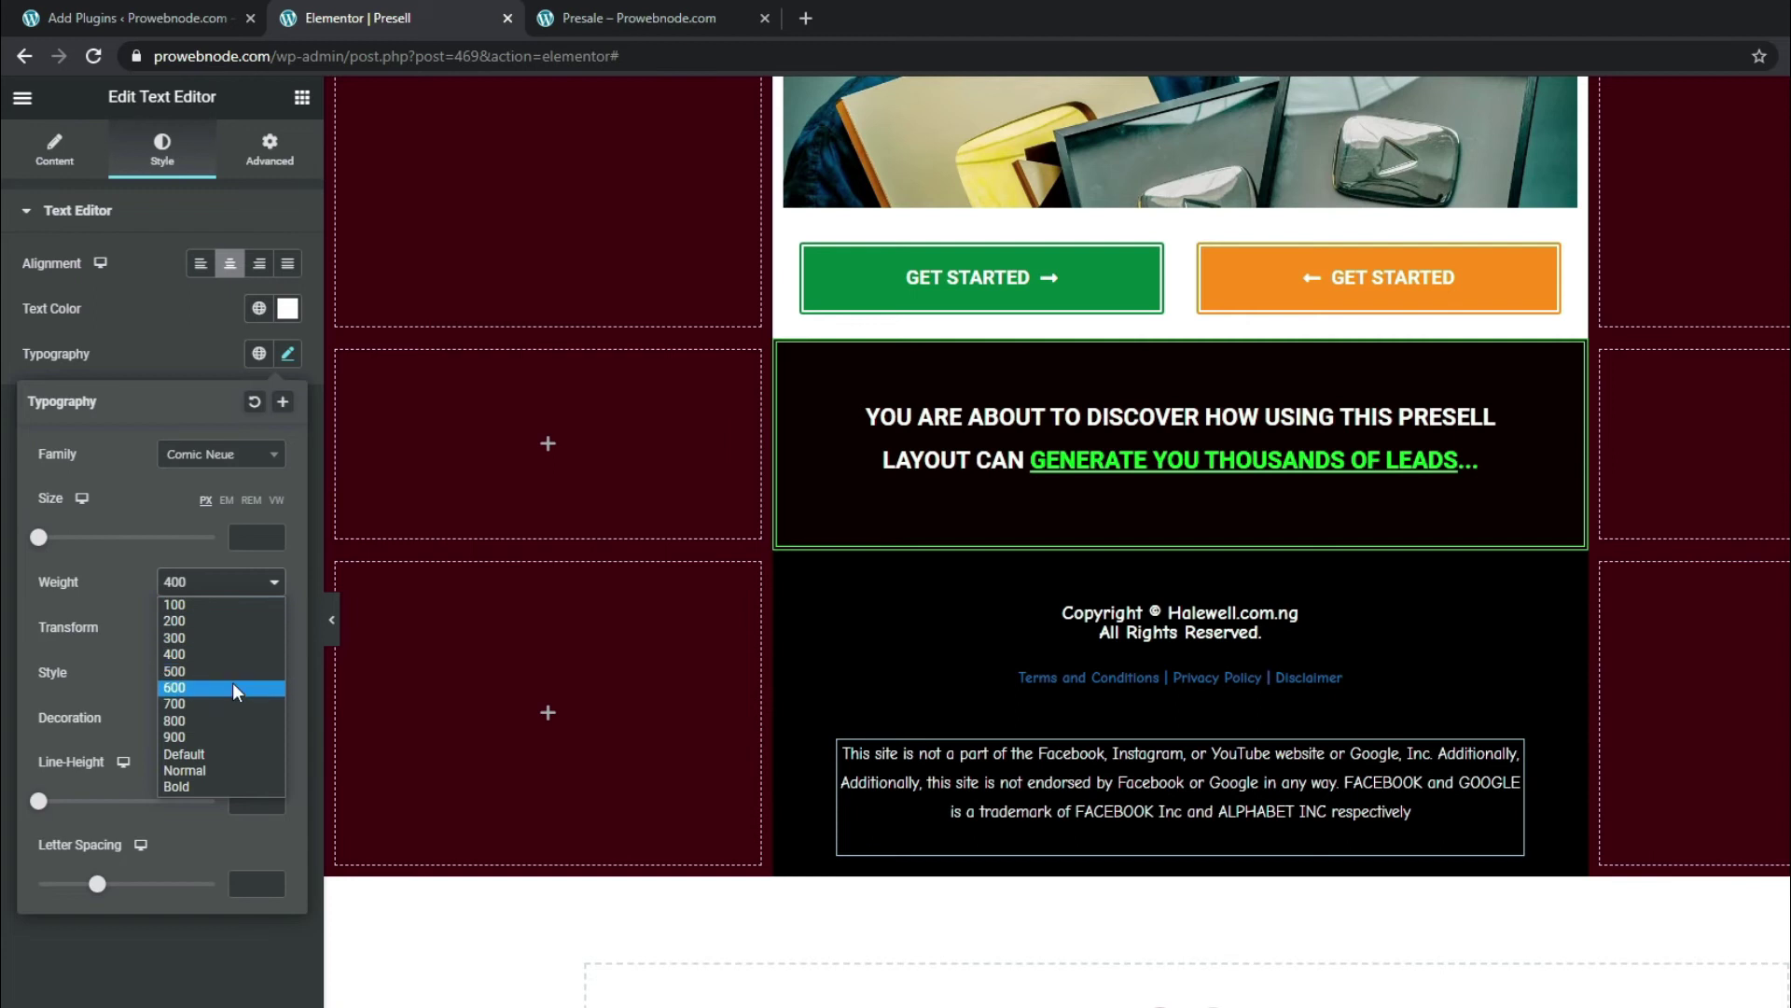
pyautogui.click(233, 681)
# - Save the updated page and switch the editor to the Tablet responsive preview
pyautogui.scroll(5, 1203, 681)
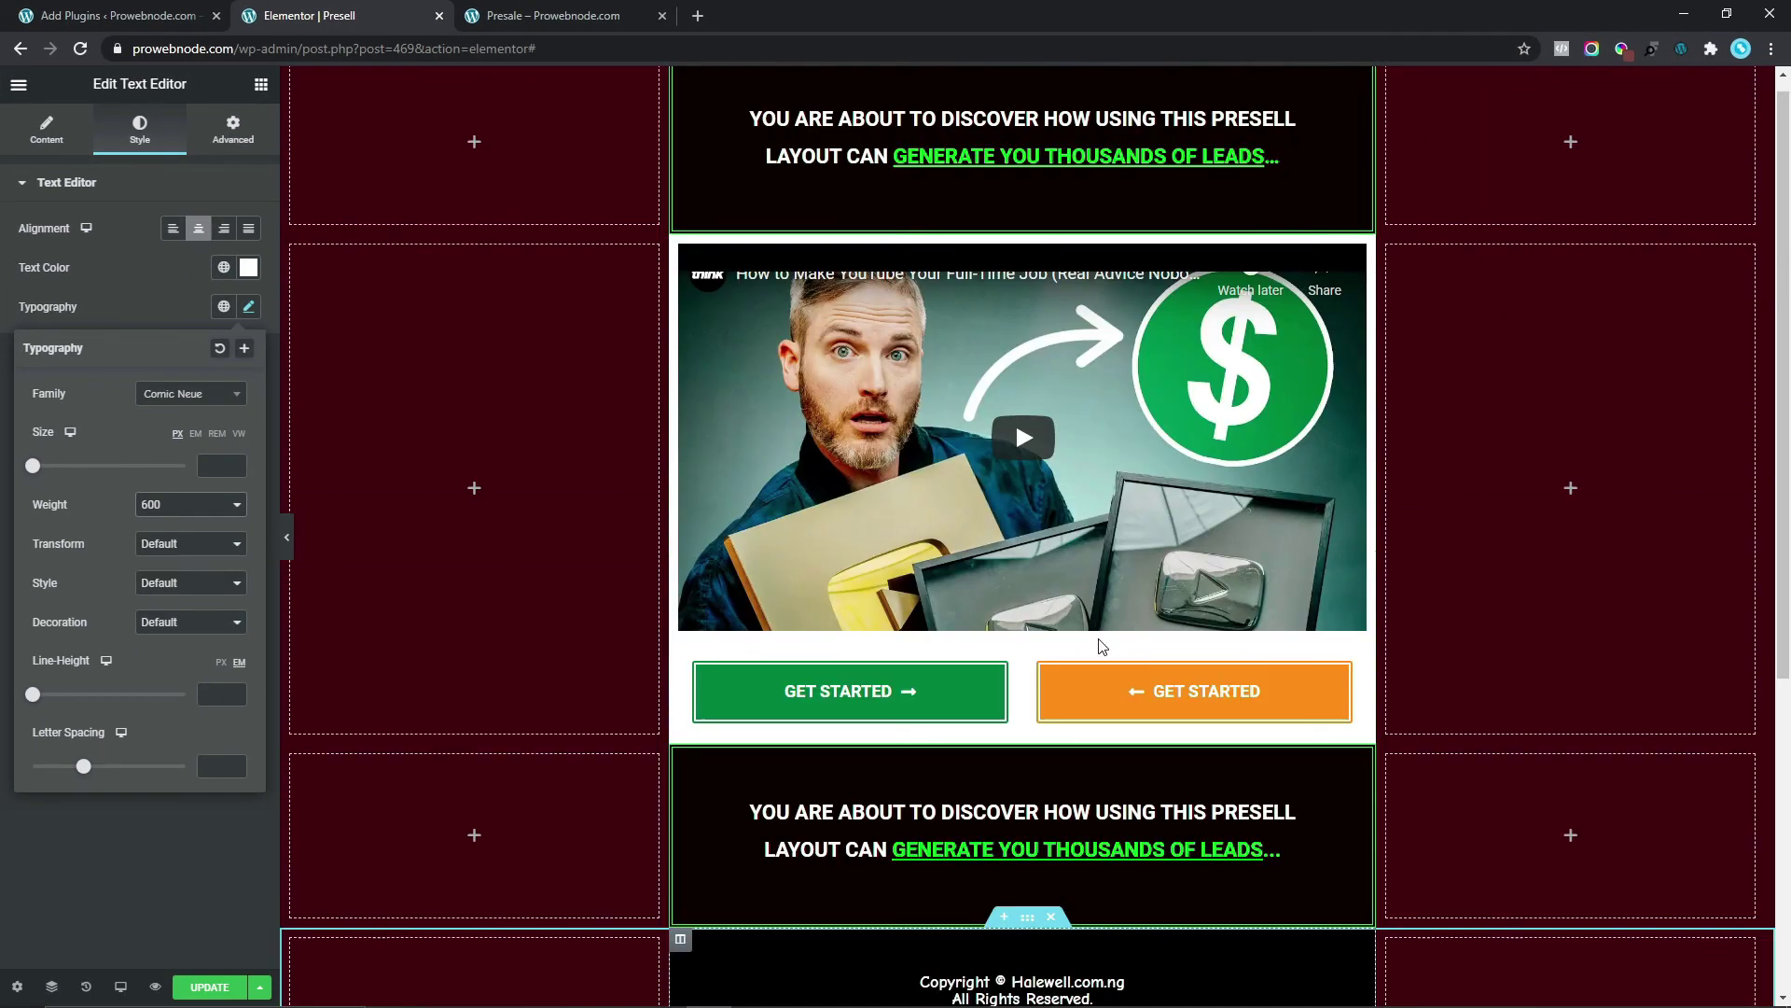
pyautogui.scroll(-5, 1126, 613)
pyautogui.scroll(3, 758, 848)
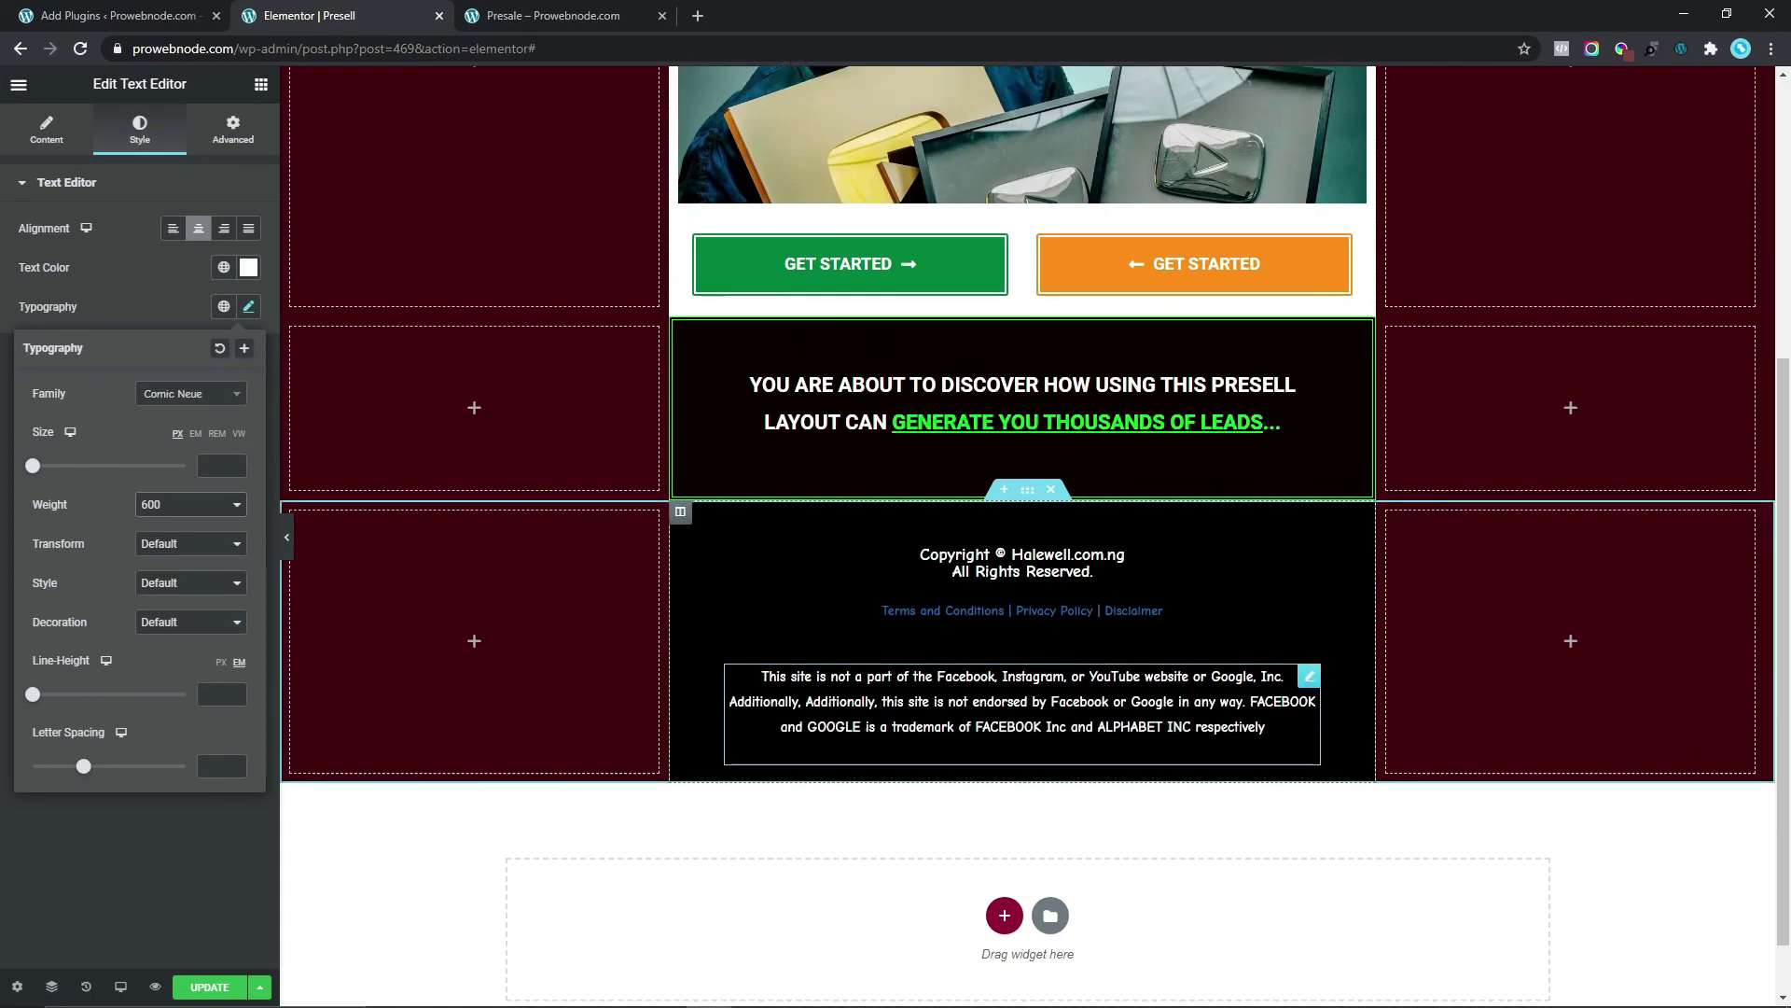
pyautogui.click(211, 987)
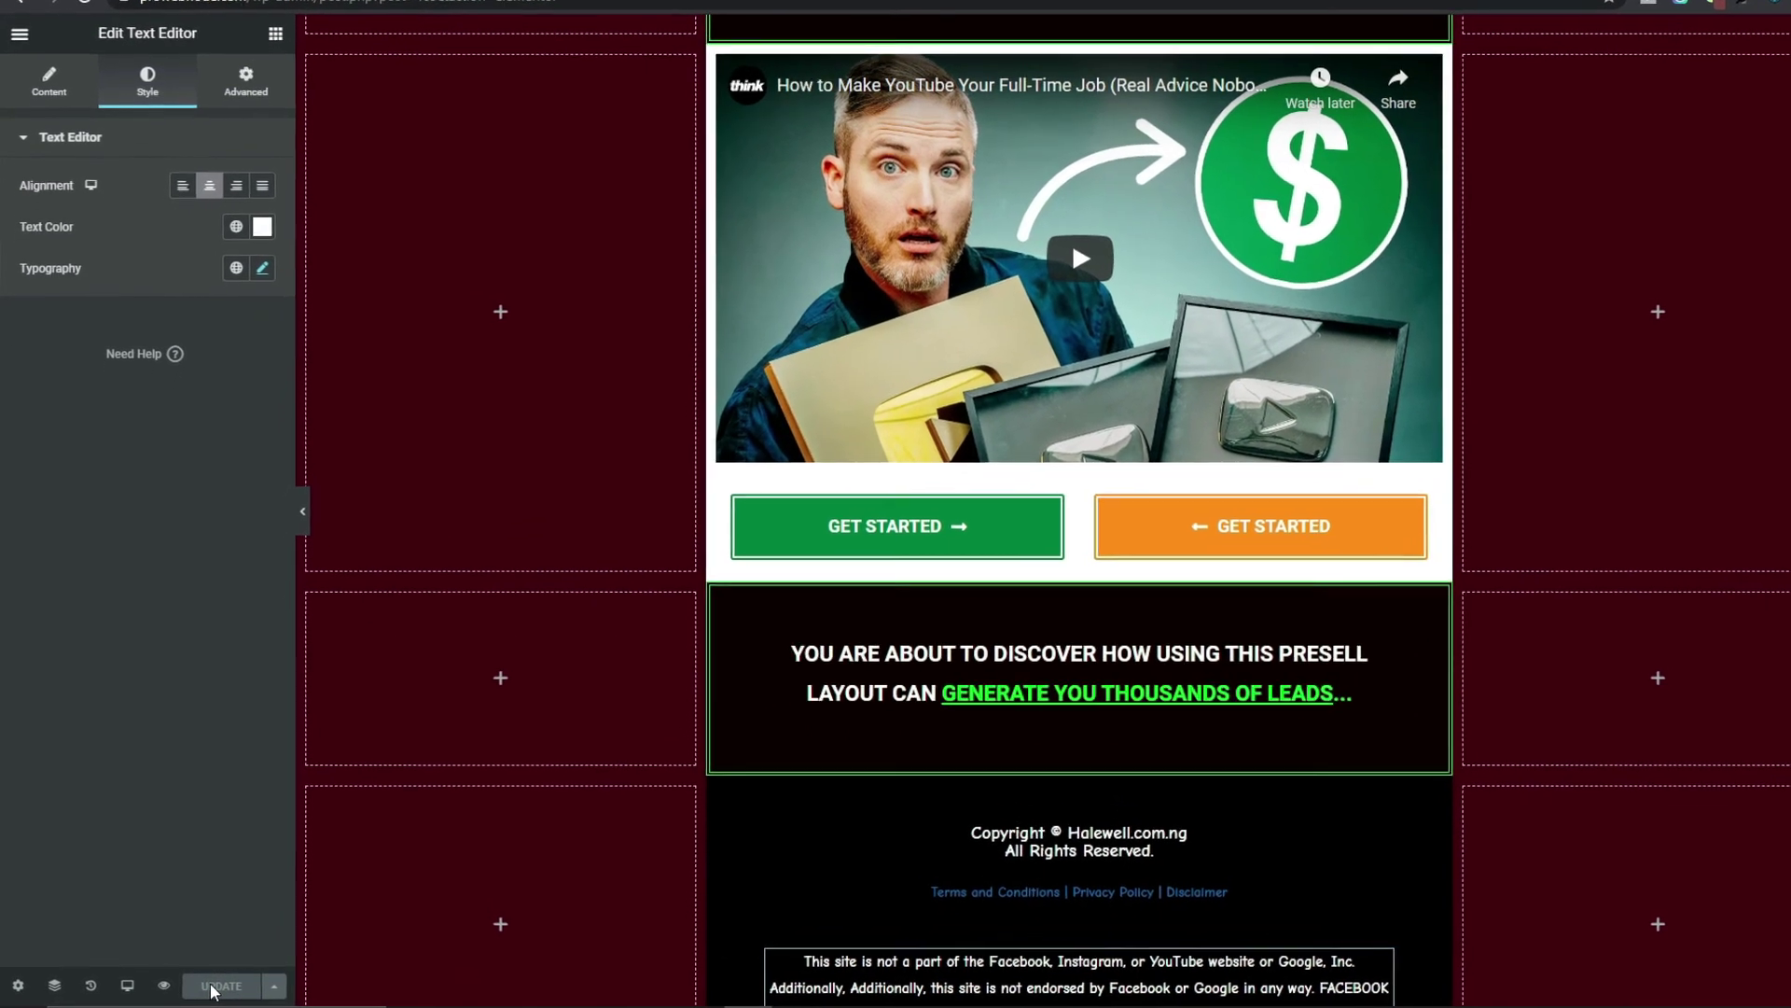
pyautogui.click(132, 987)
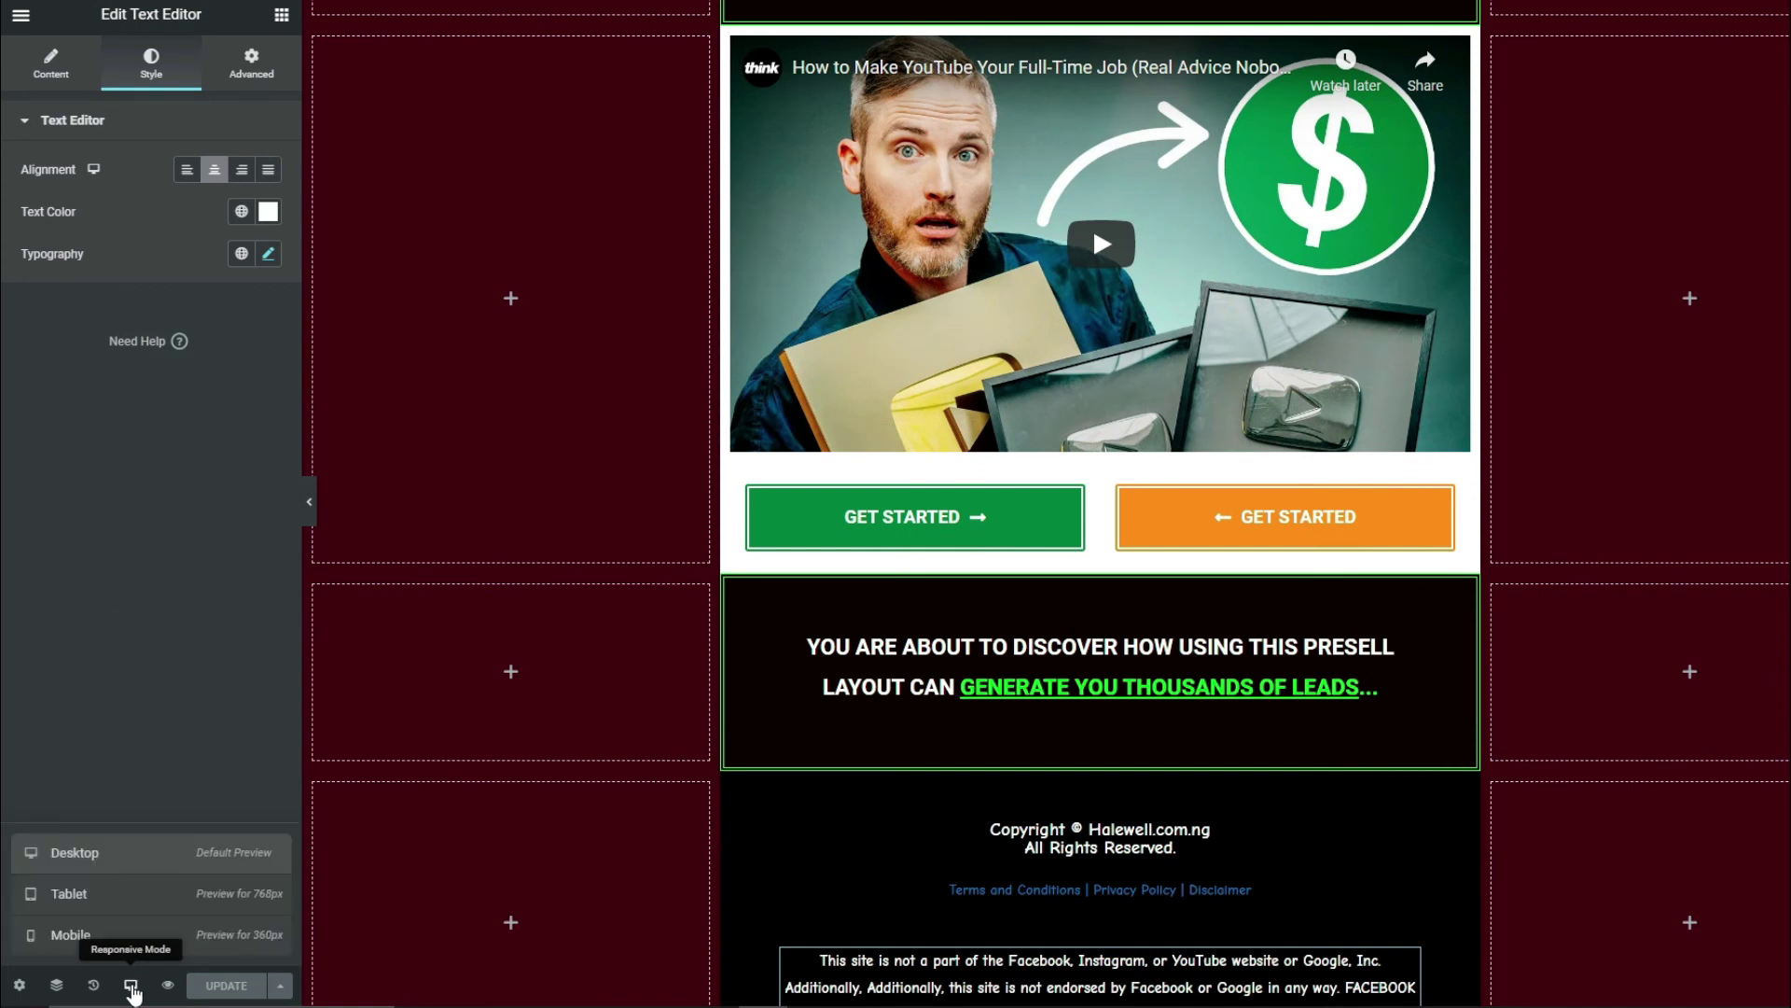
pyautogui.click(198, 895)
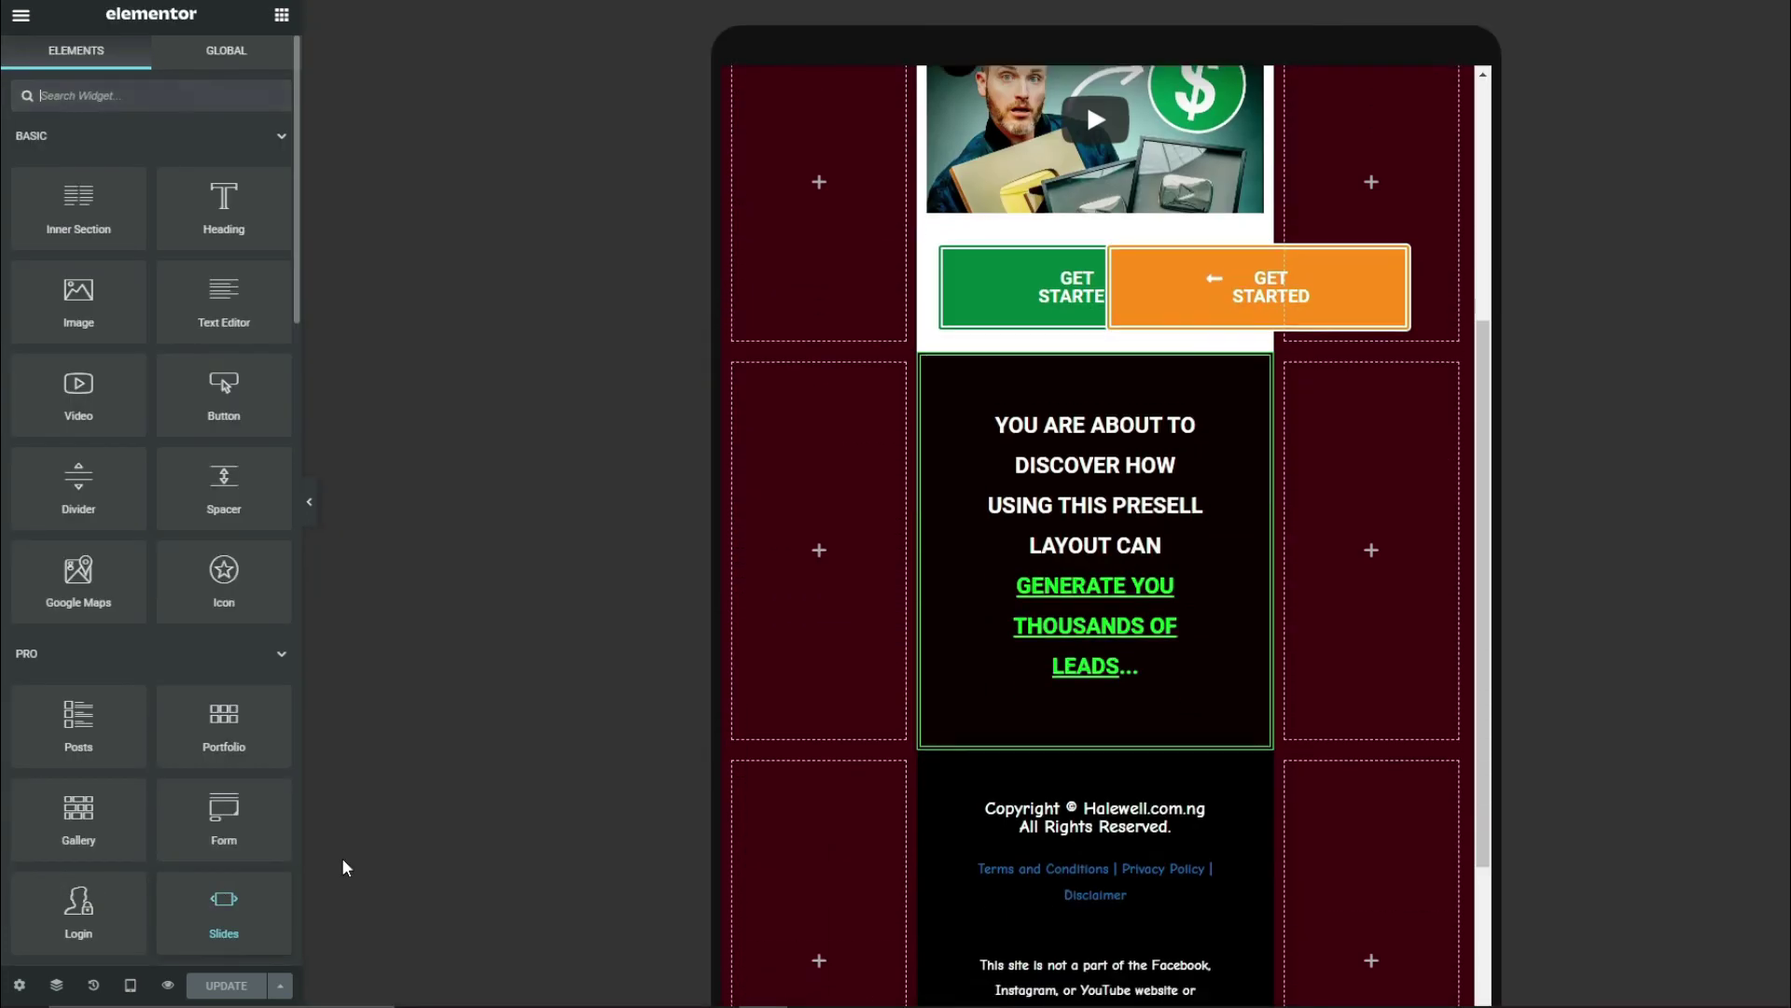
pyautogui.scroll(6, 1026, 541)
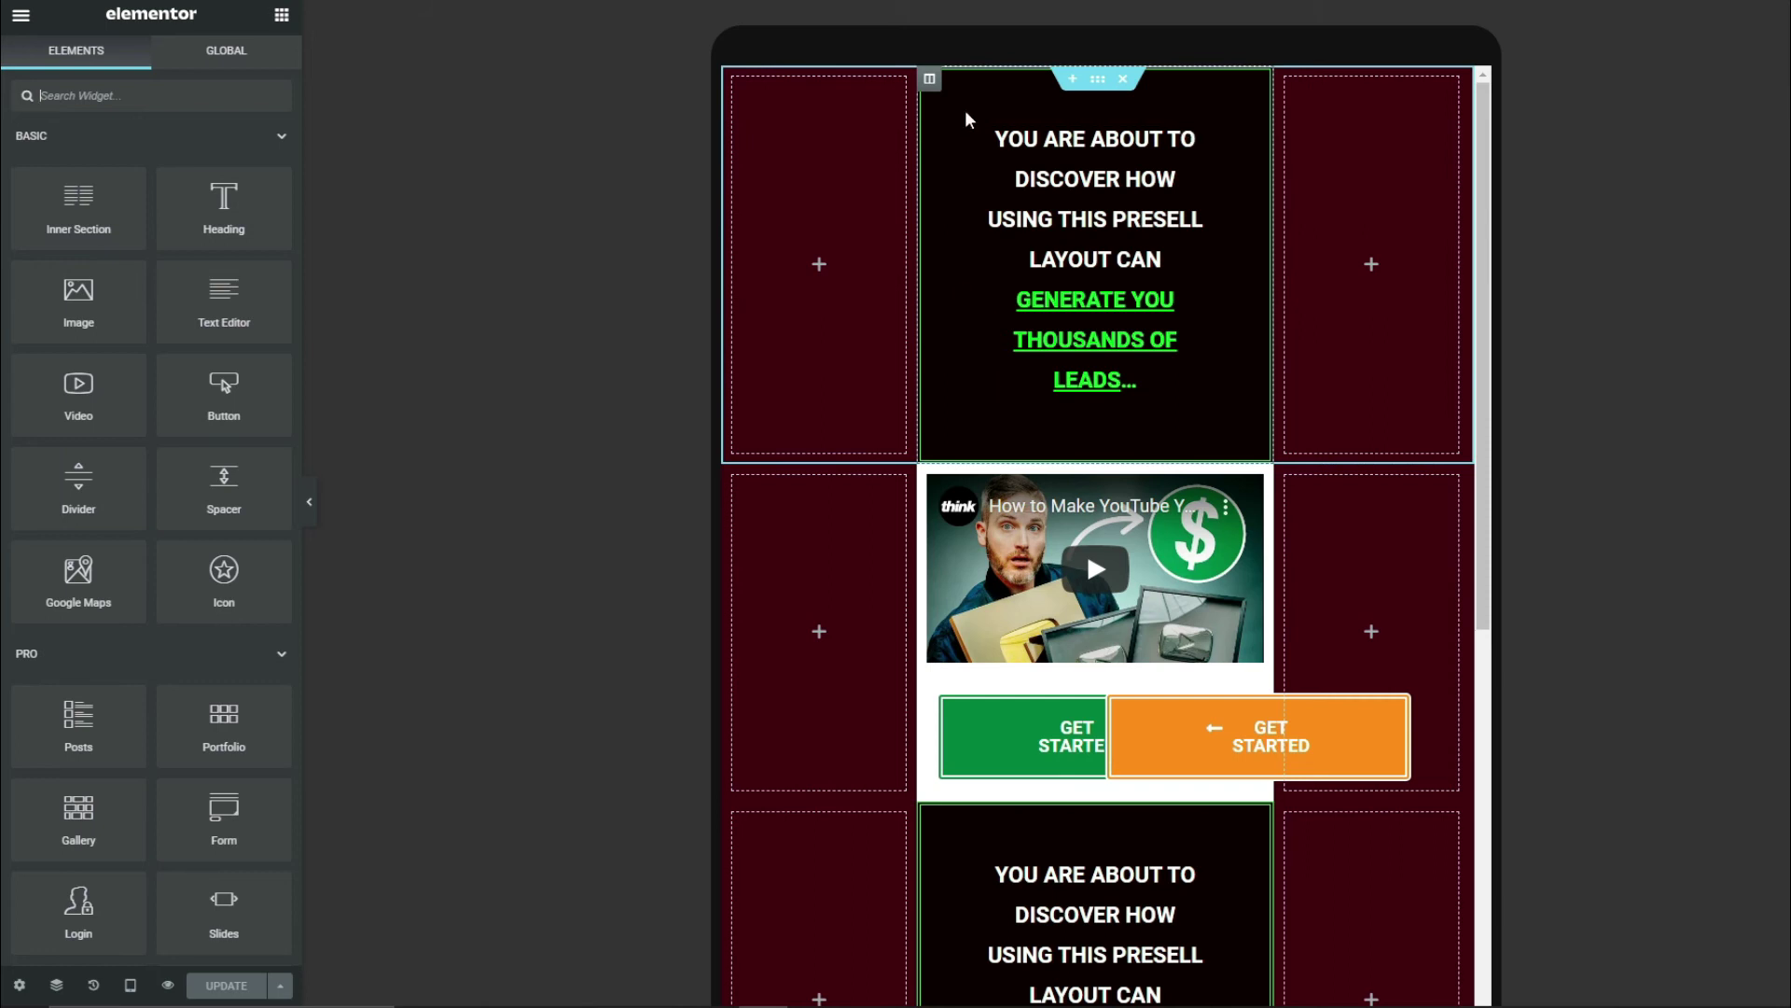
# - Set the tablet column widths of the top headline section to 10% for both outer columns and 80% for the middle one
pyautogui.click(734, 80)
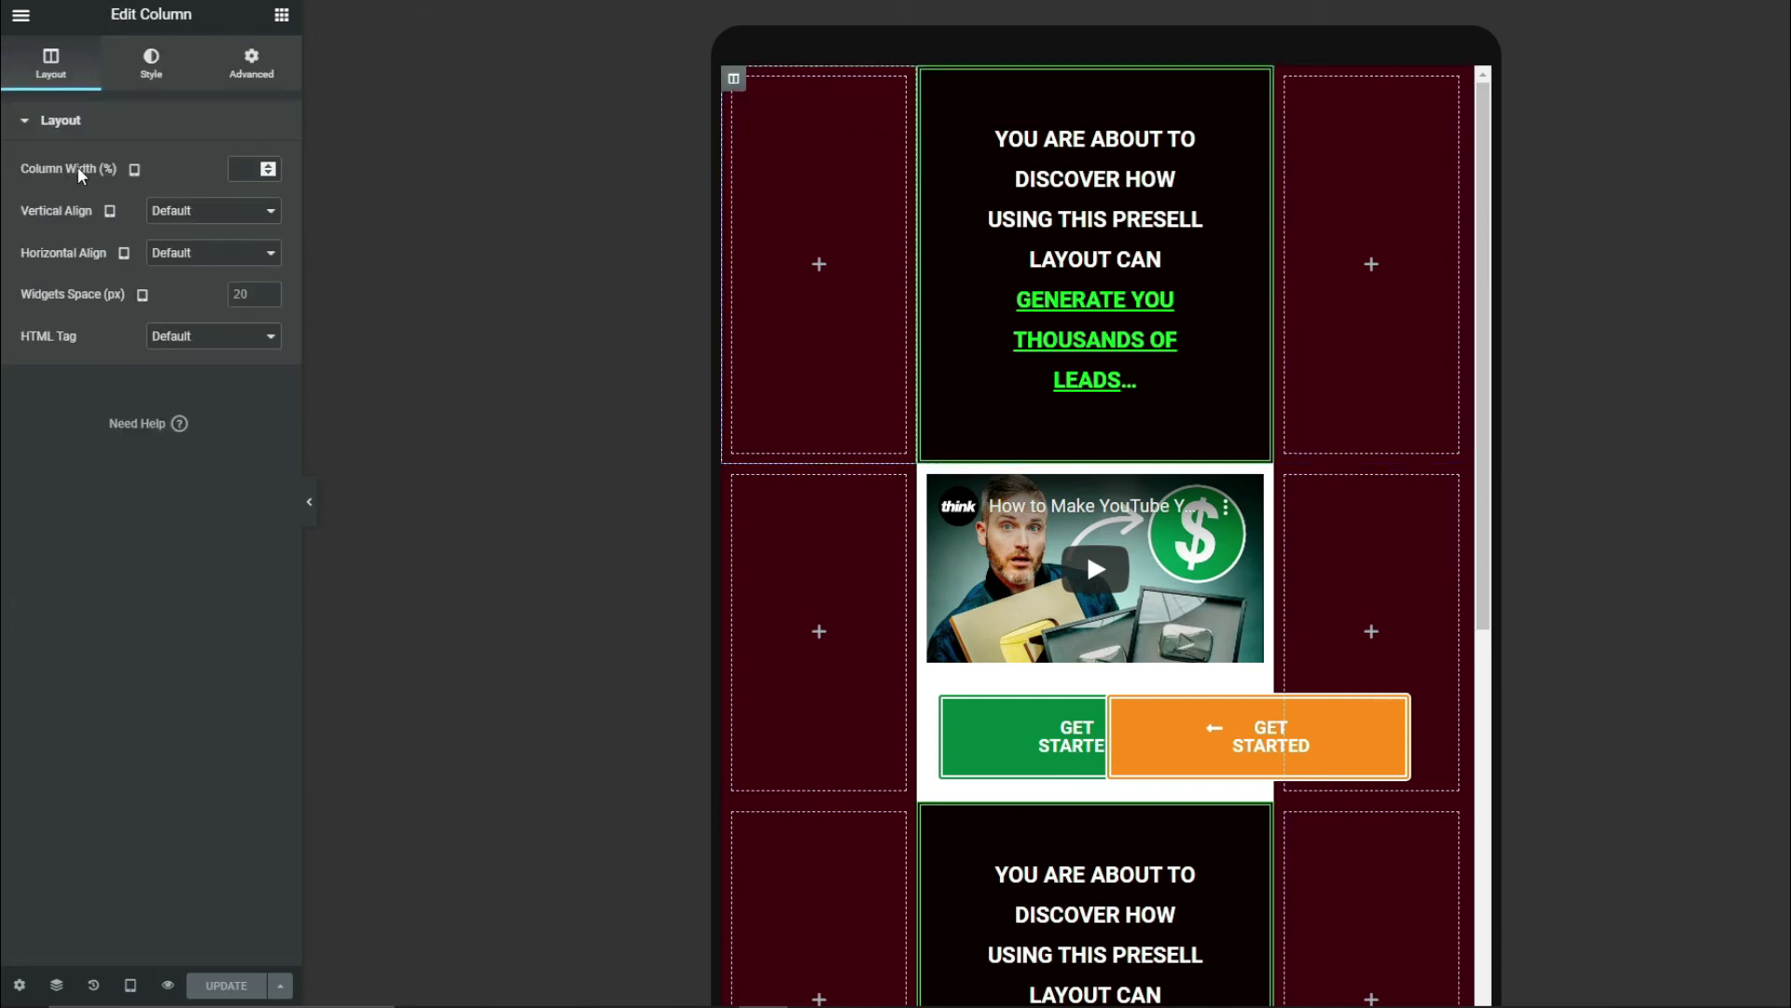
pyautogui.click(247, 176)
pyautogui.write('1')
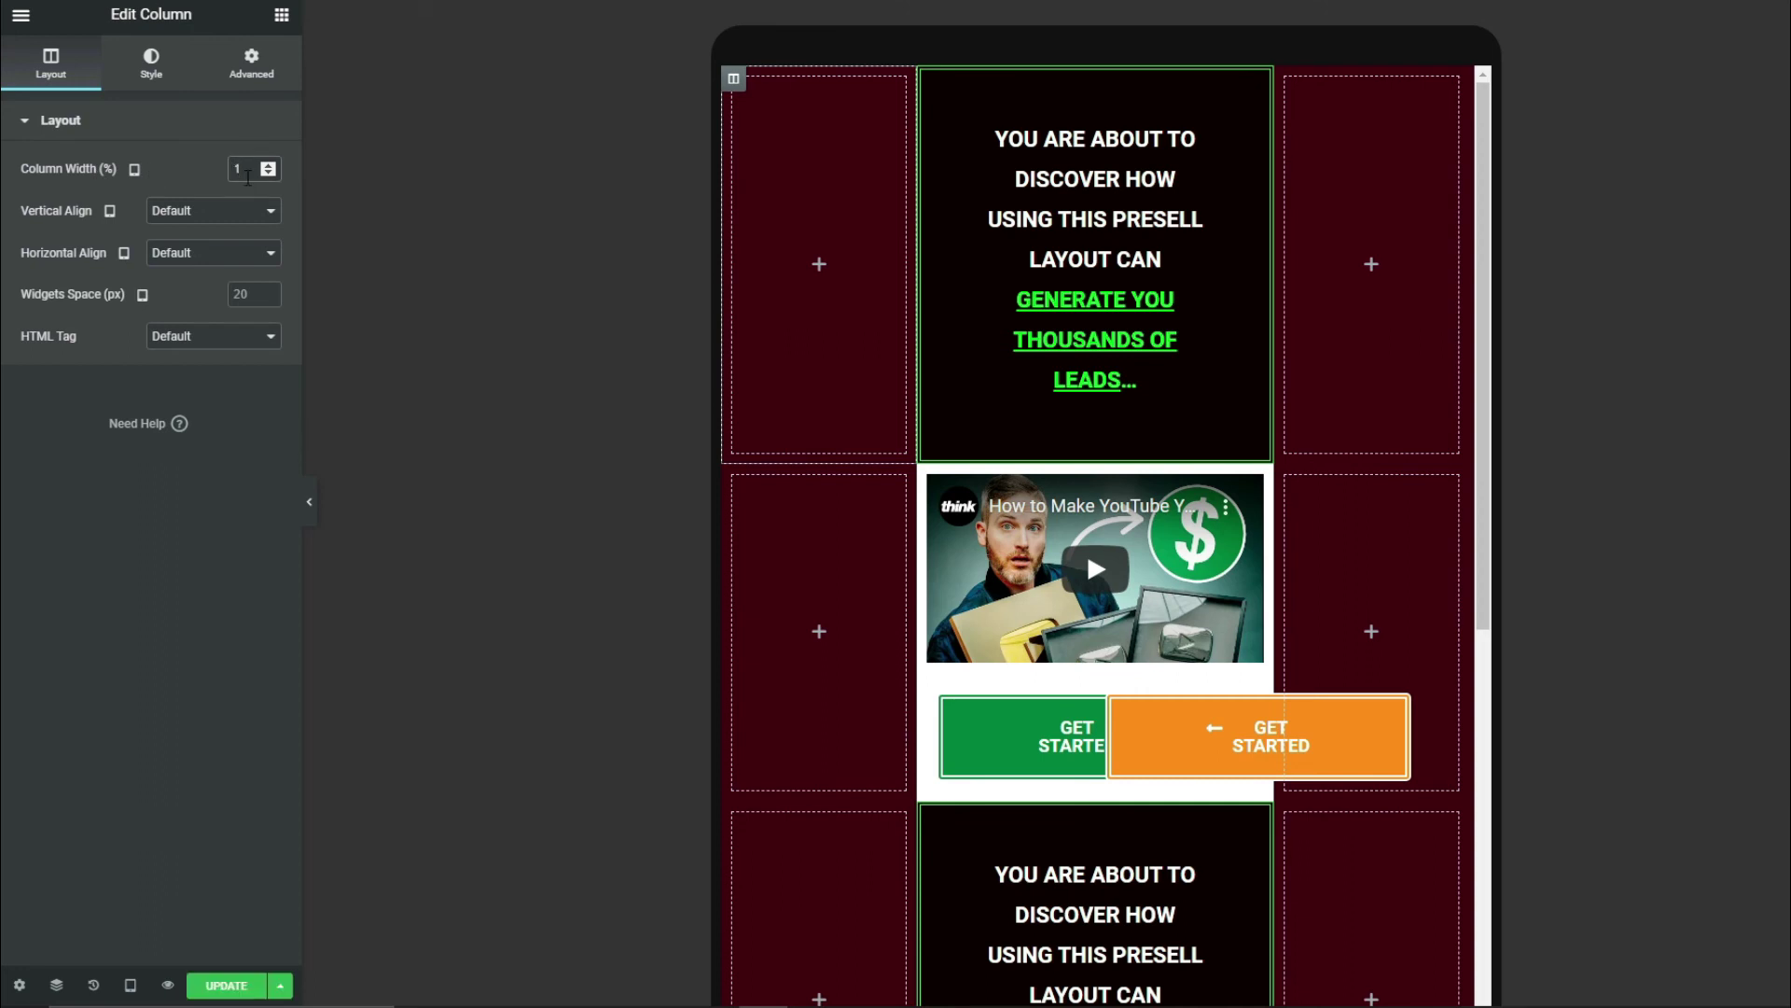
pyautogui.write('0')
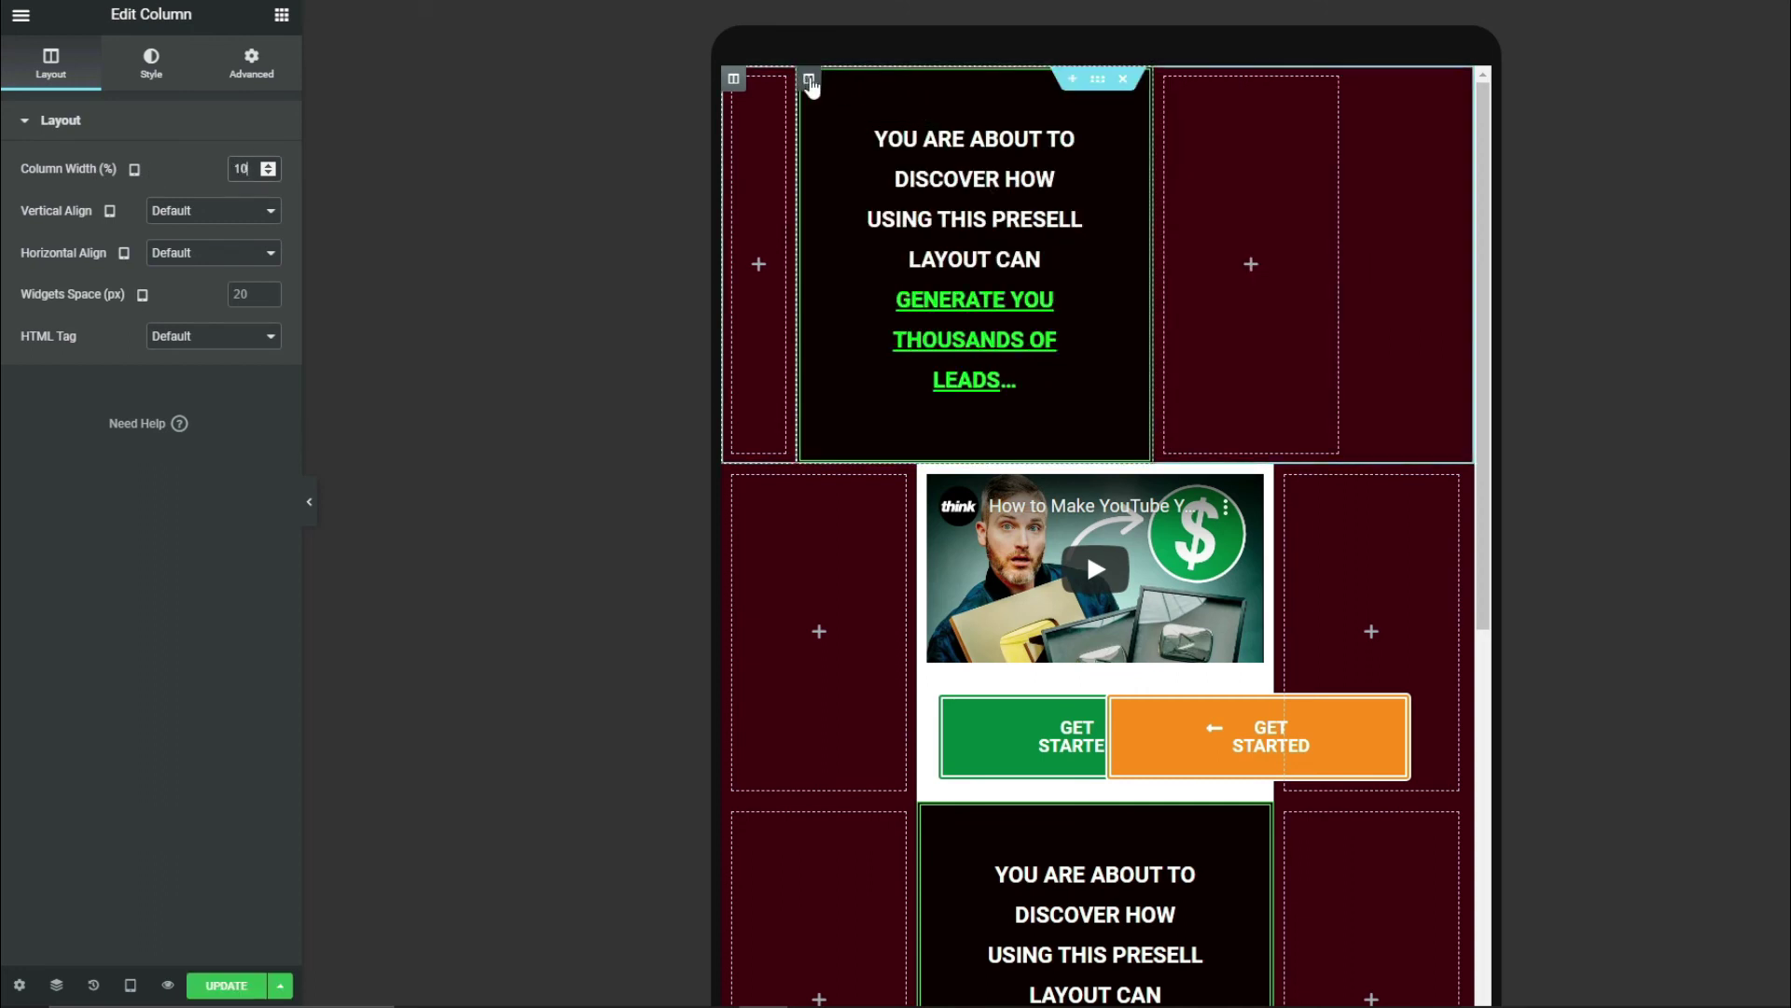
pyautogui.click(810, 82)
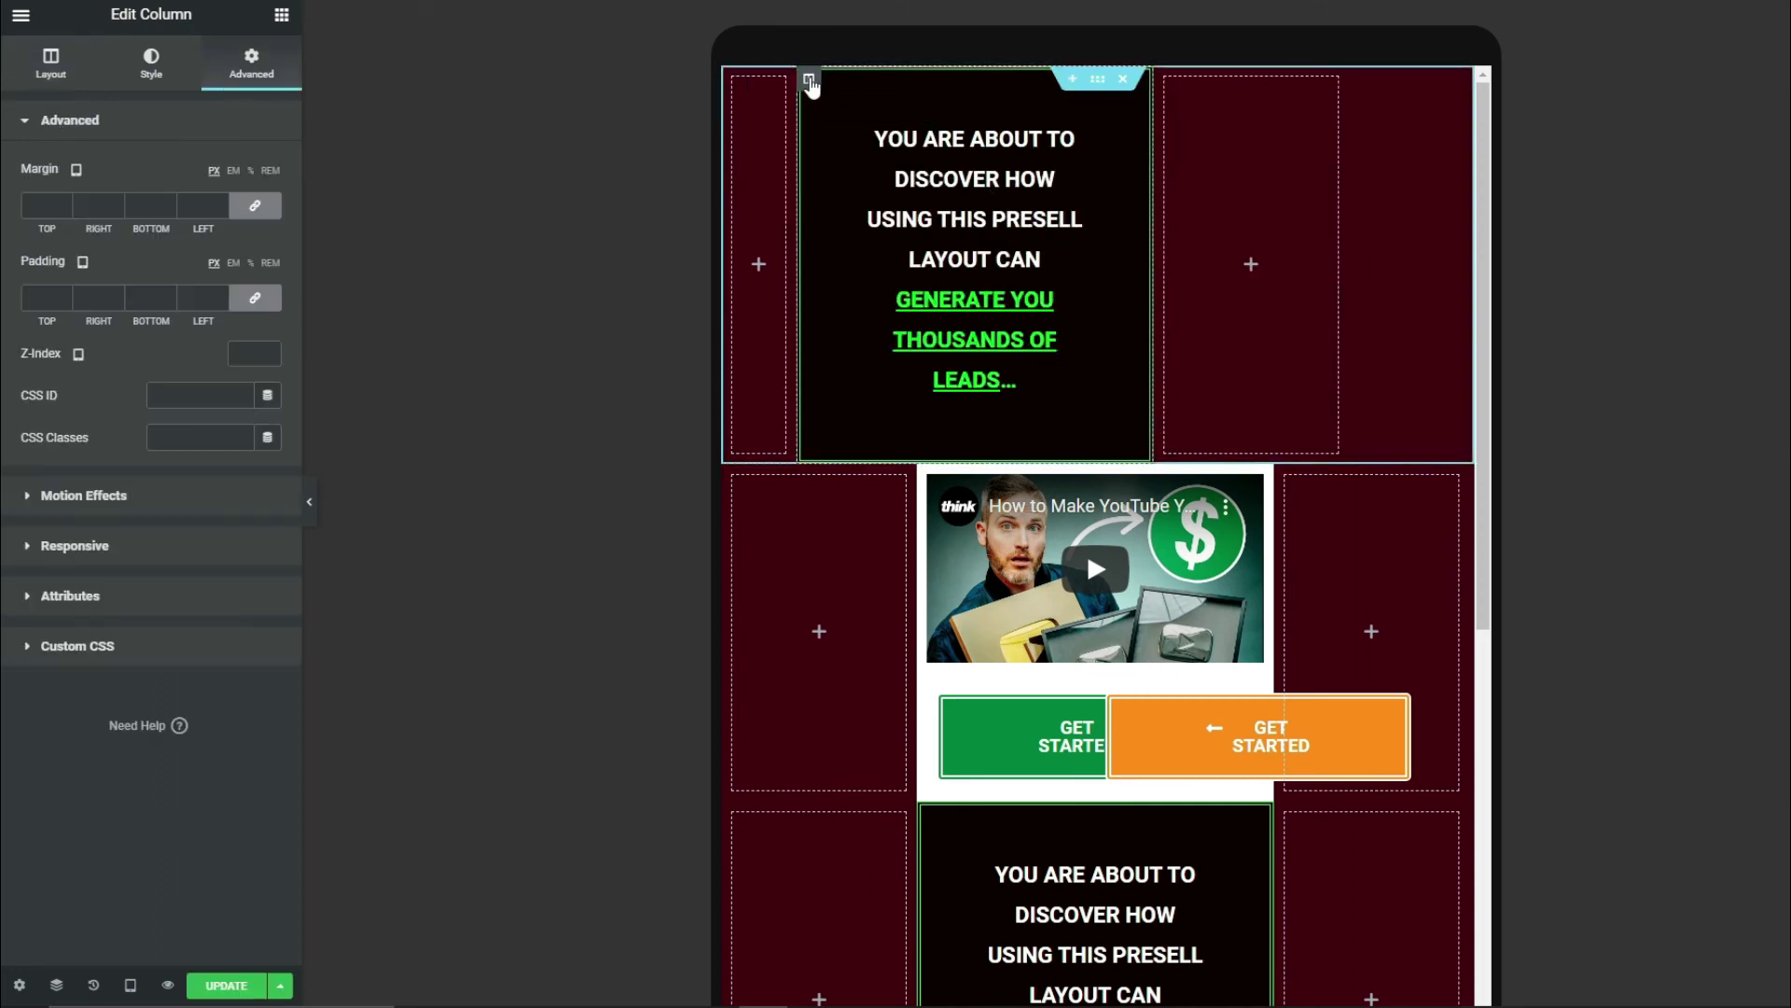
pyautogui.click(67, 73)
pyautogui.click(258, 171)
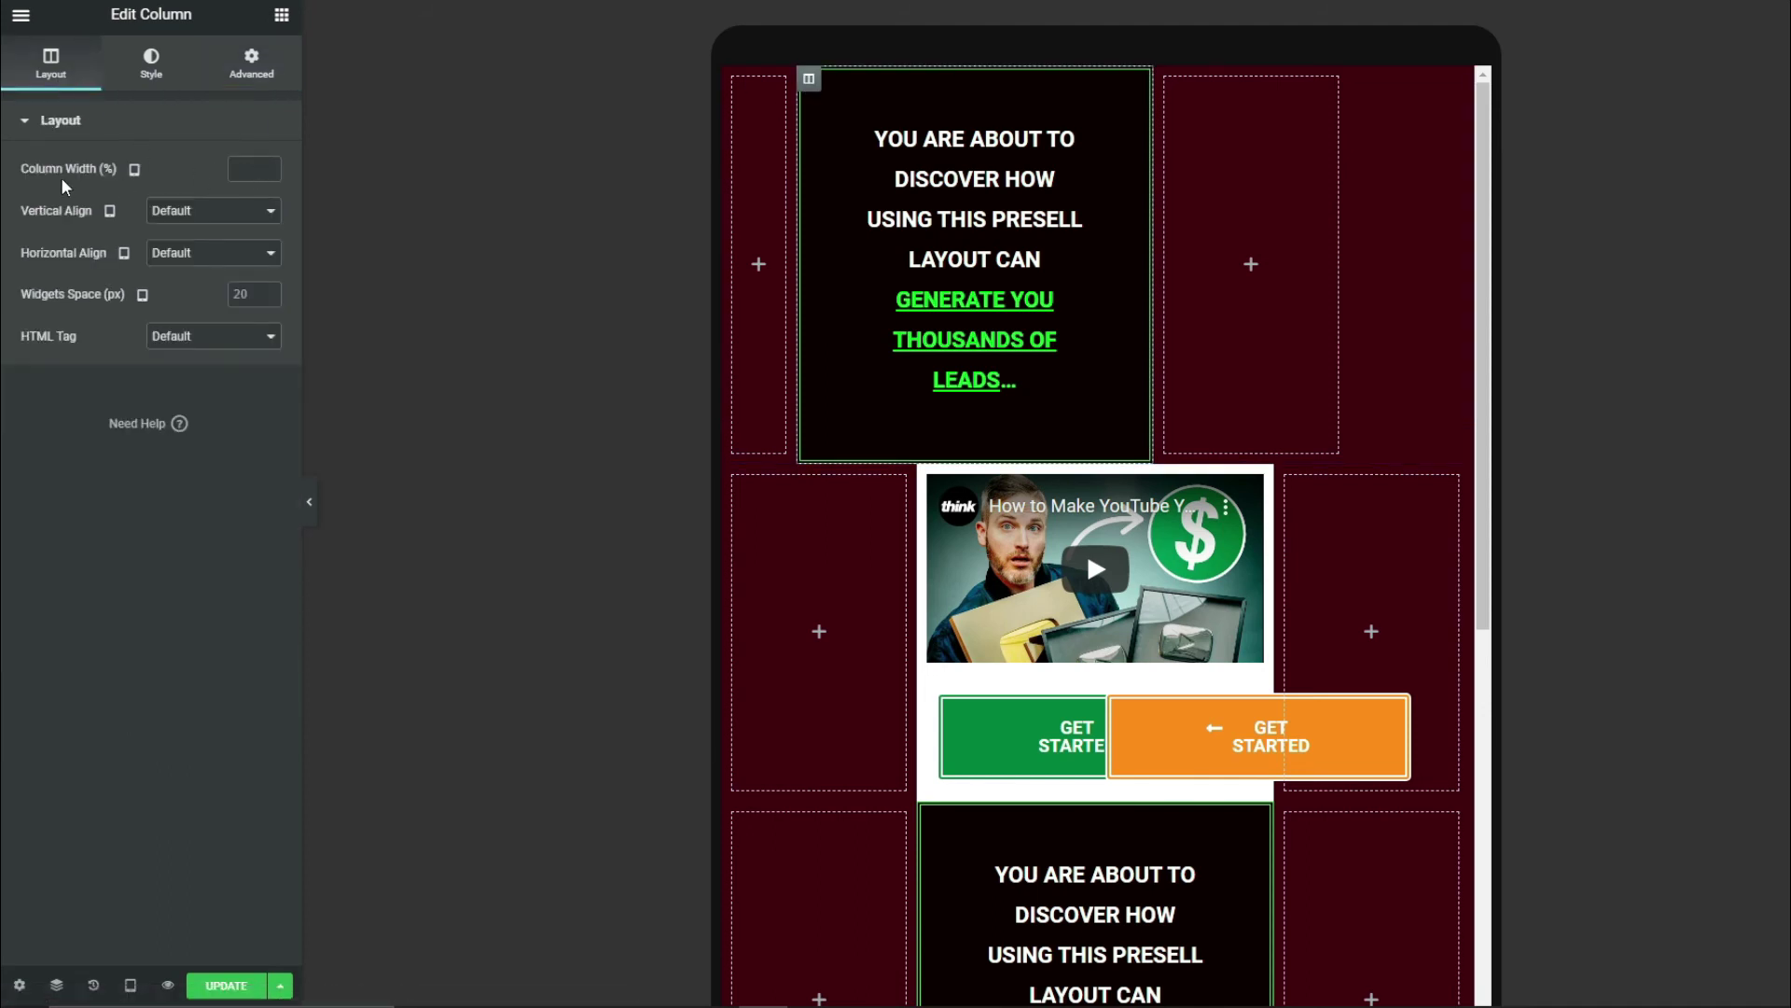
pyautogui.write('80')
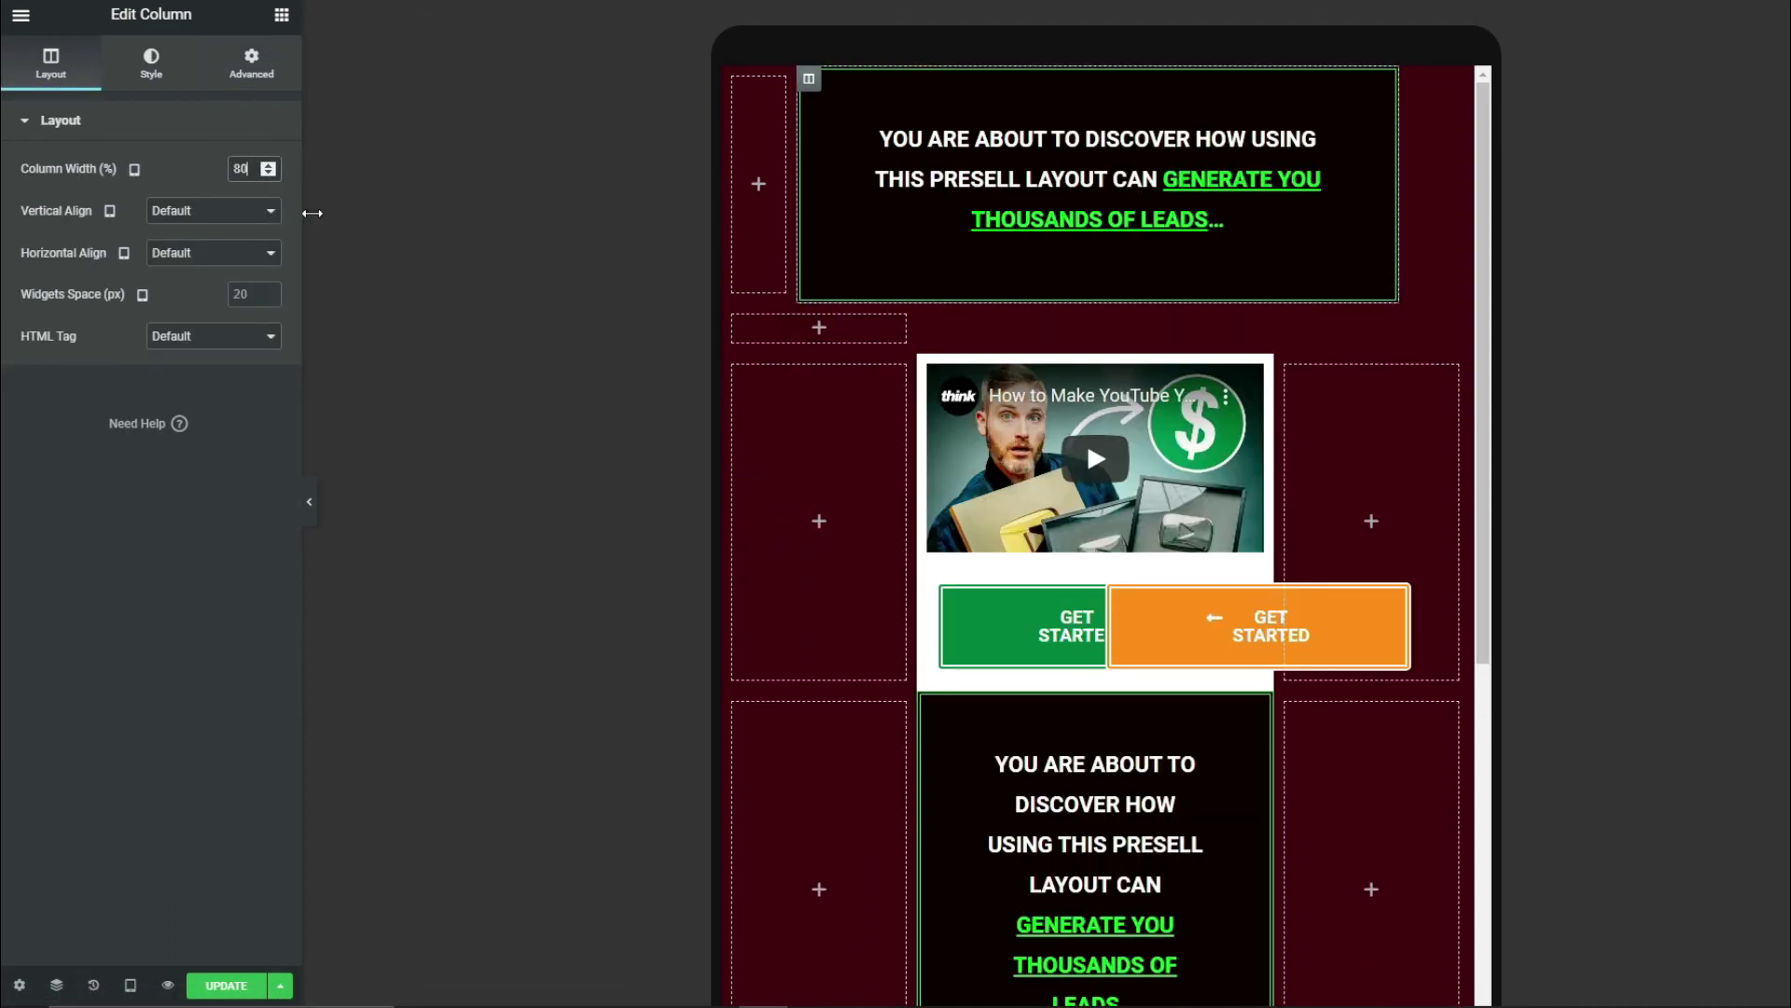
pyautogui.doubleClick(250, 169)
pyautogui.press('BackSpace')
pyautogui.write('10')
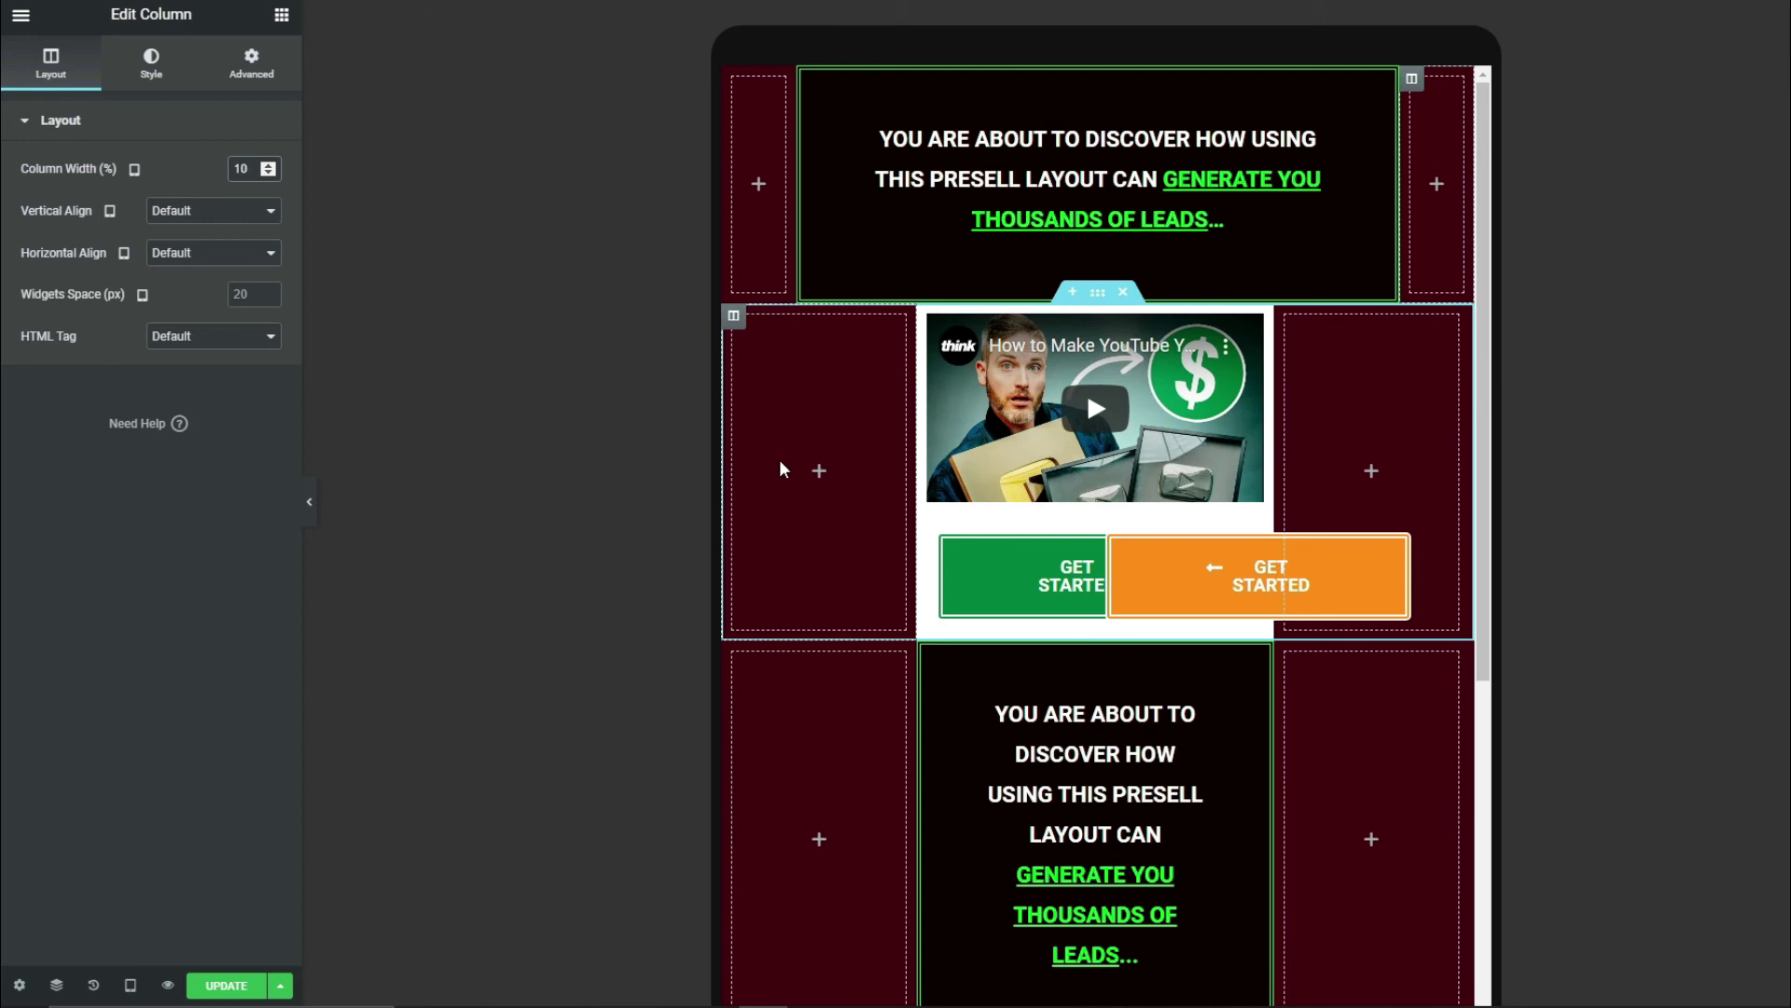
# - Set the tablet column widths of the video section to 10% for the side columns and 80% for the center column
pyautogui.click(737, 318)
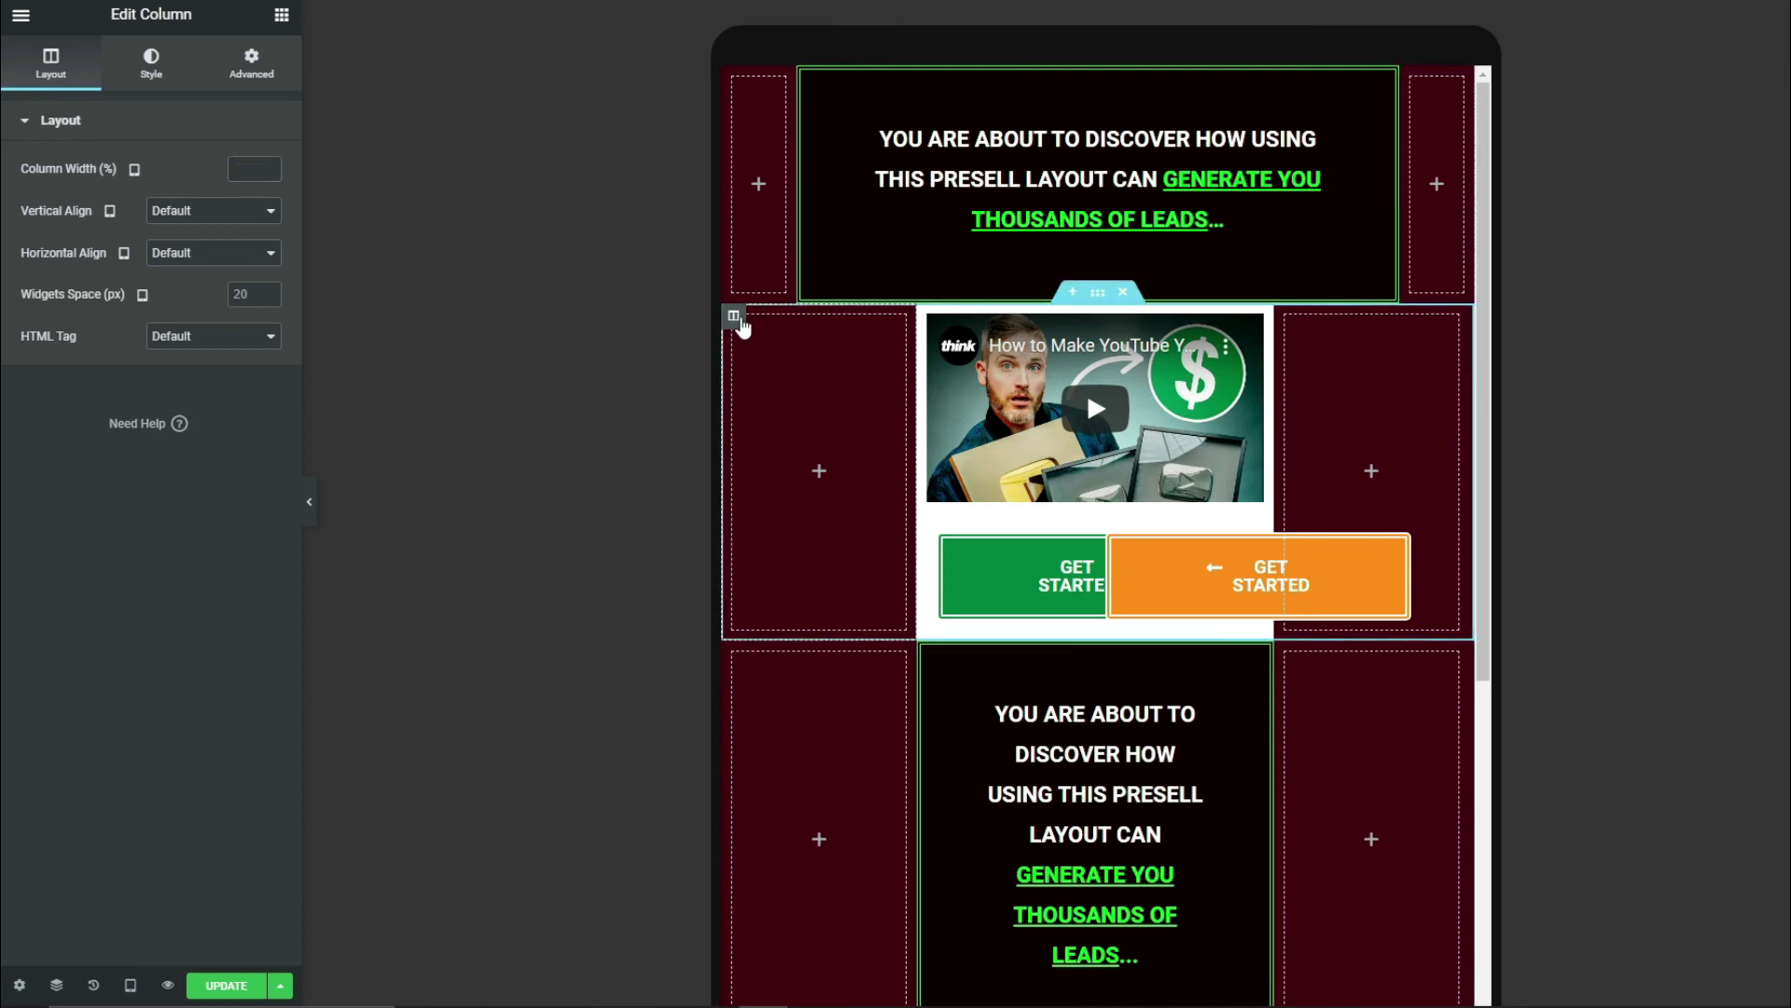
pyautogui.write('10')
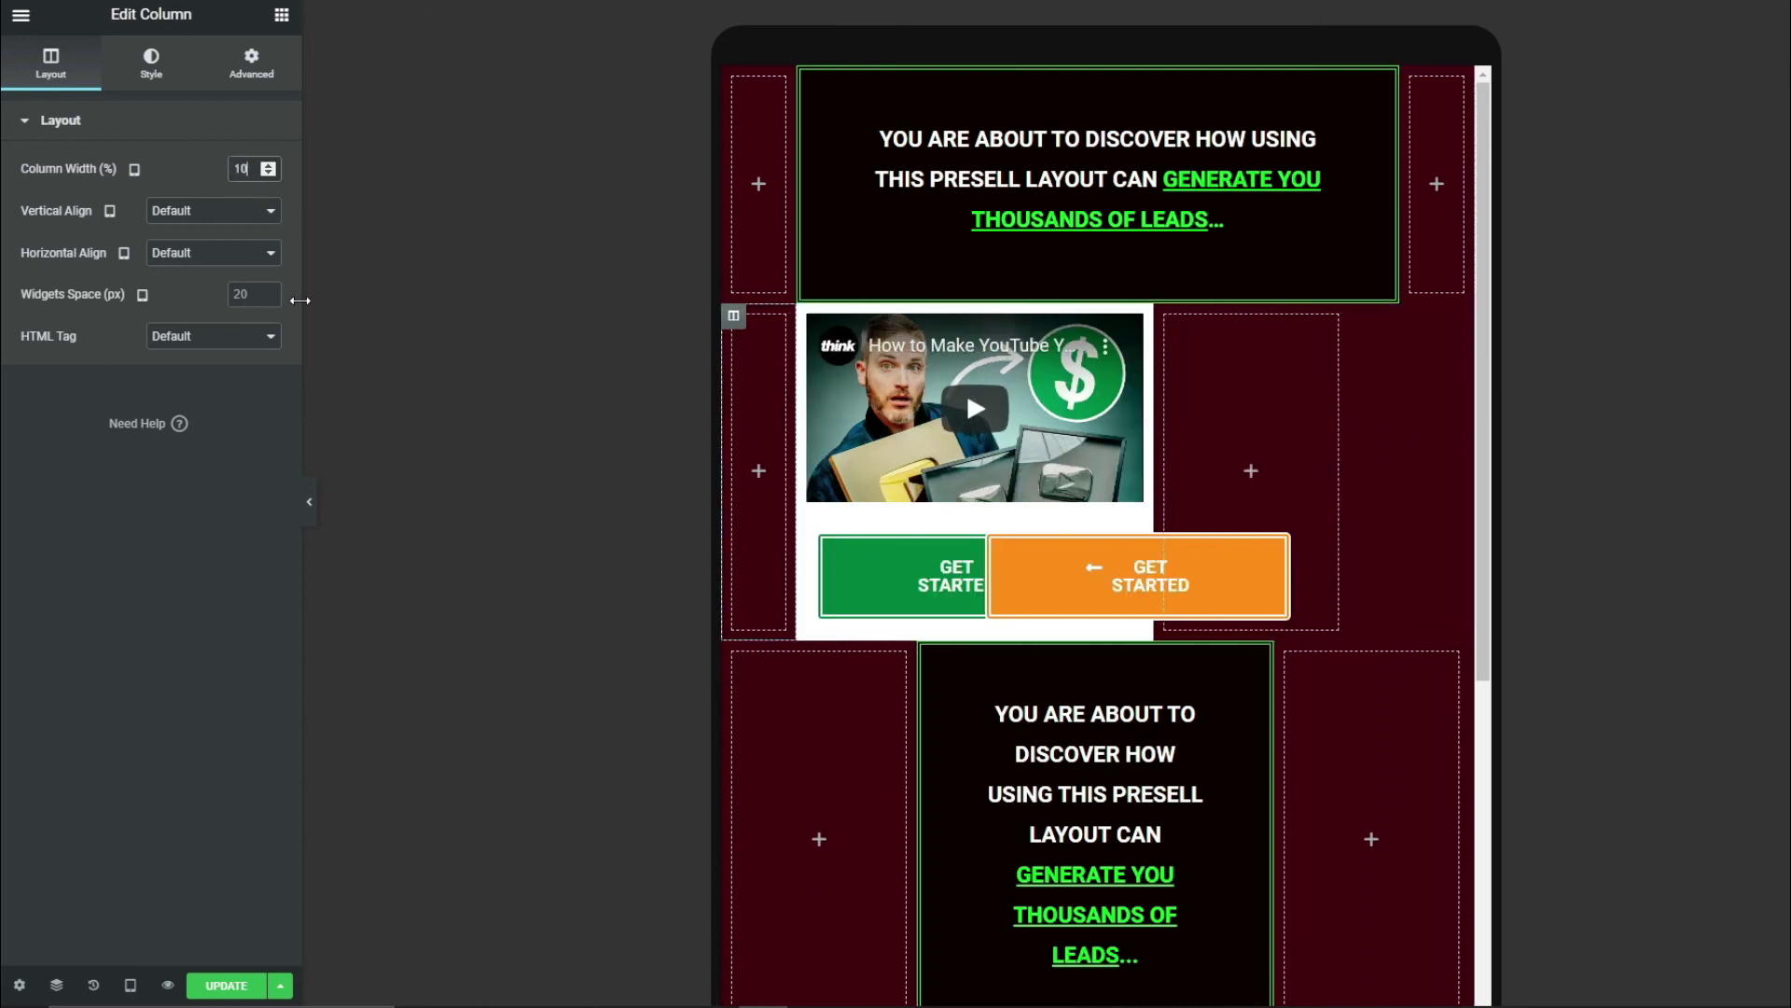
pyautogui.click(251, 63)
pyautogui.click(23, 73)
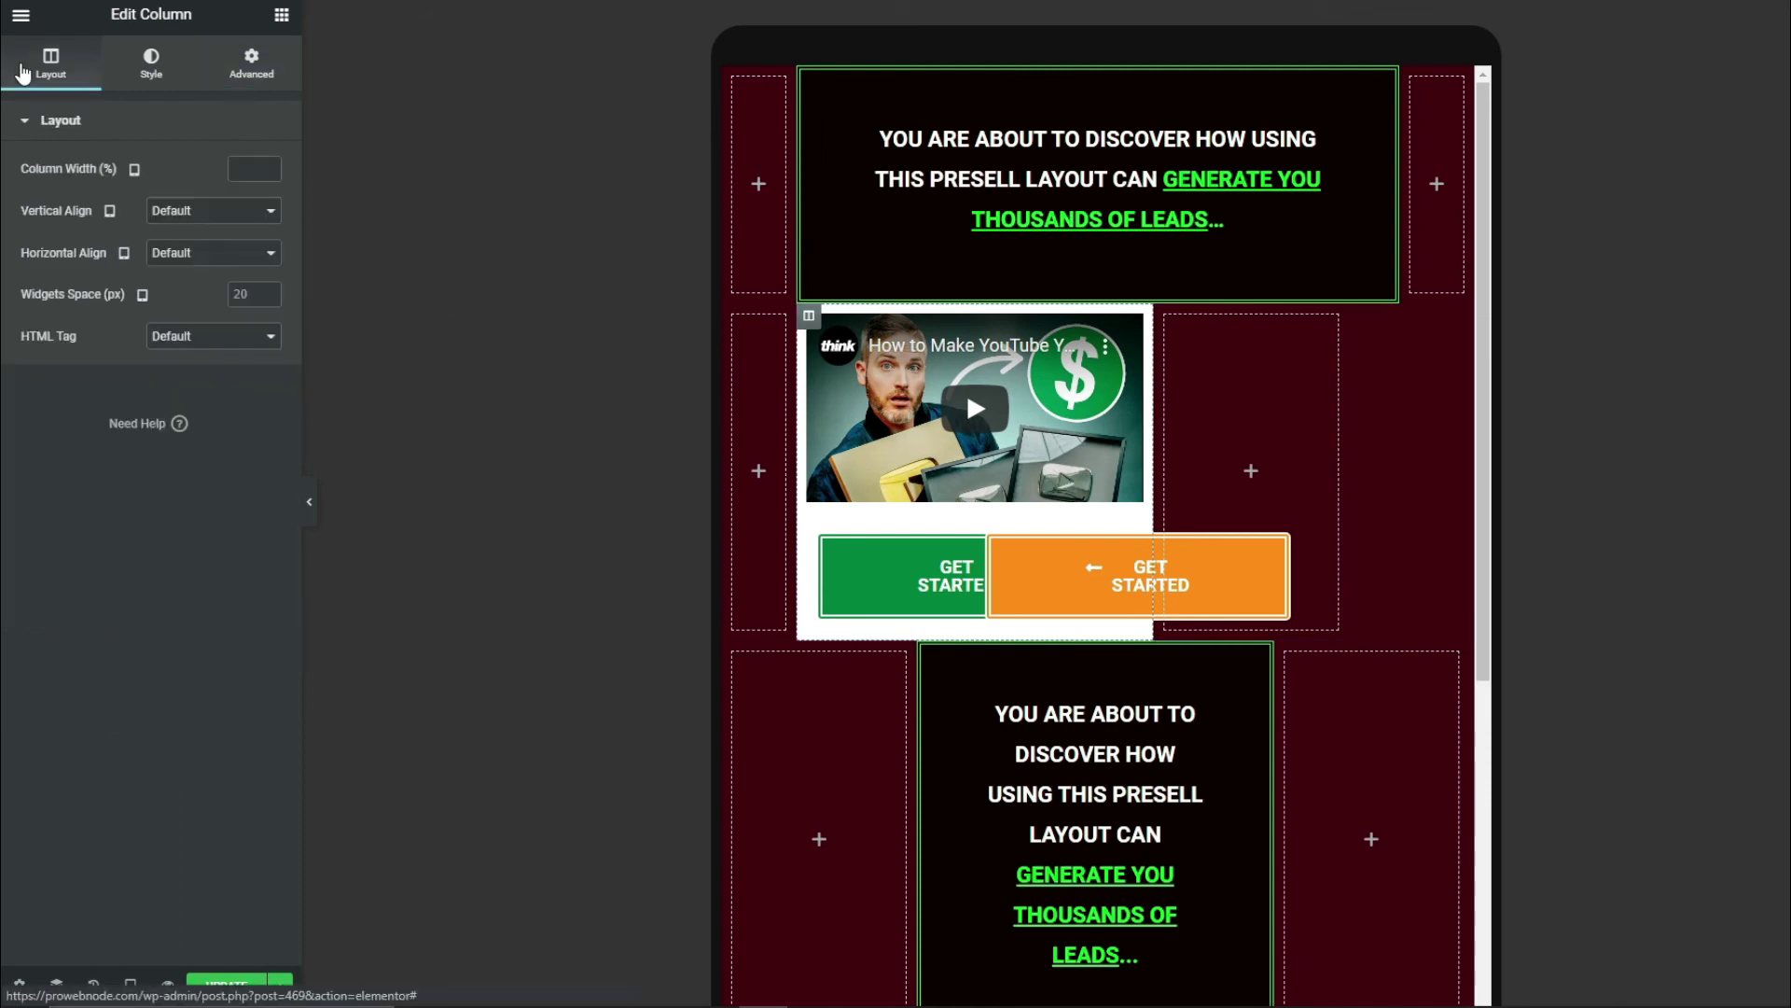
pyautogui.write('80')
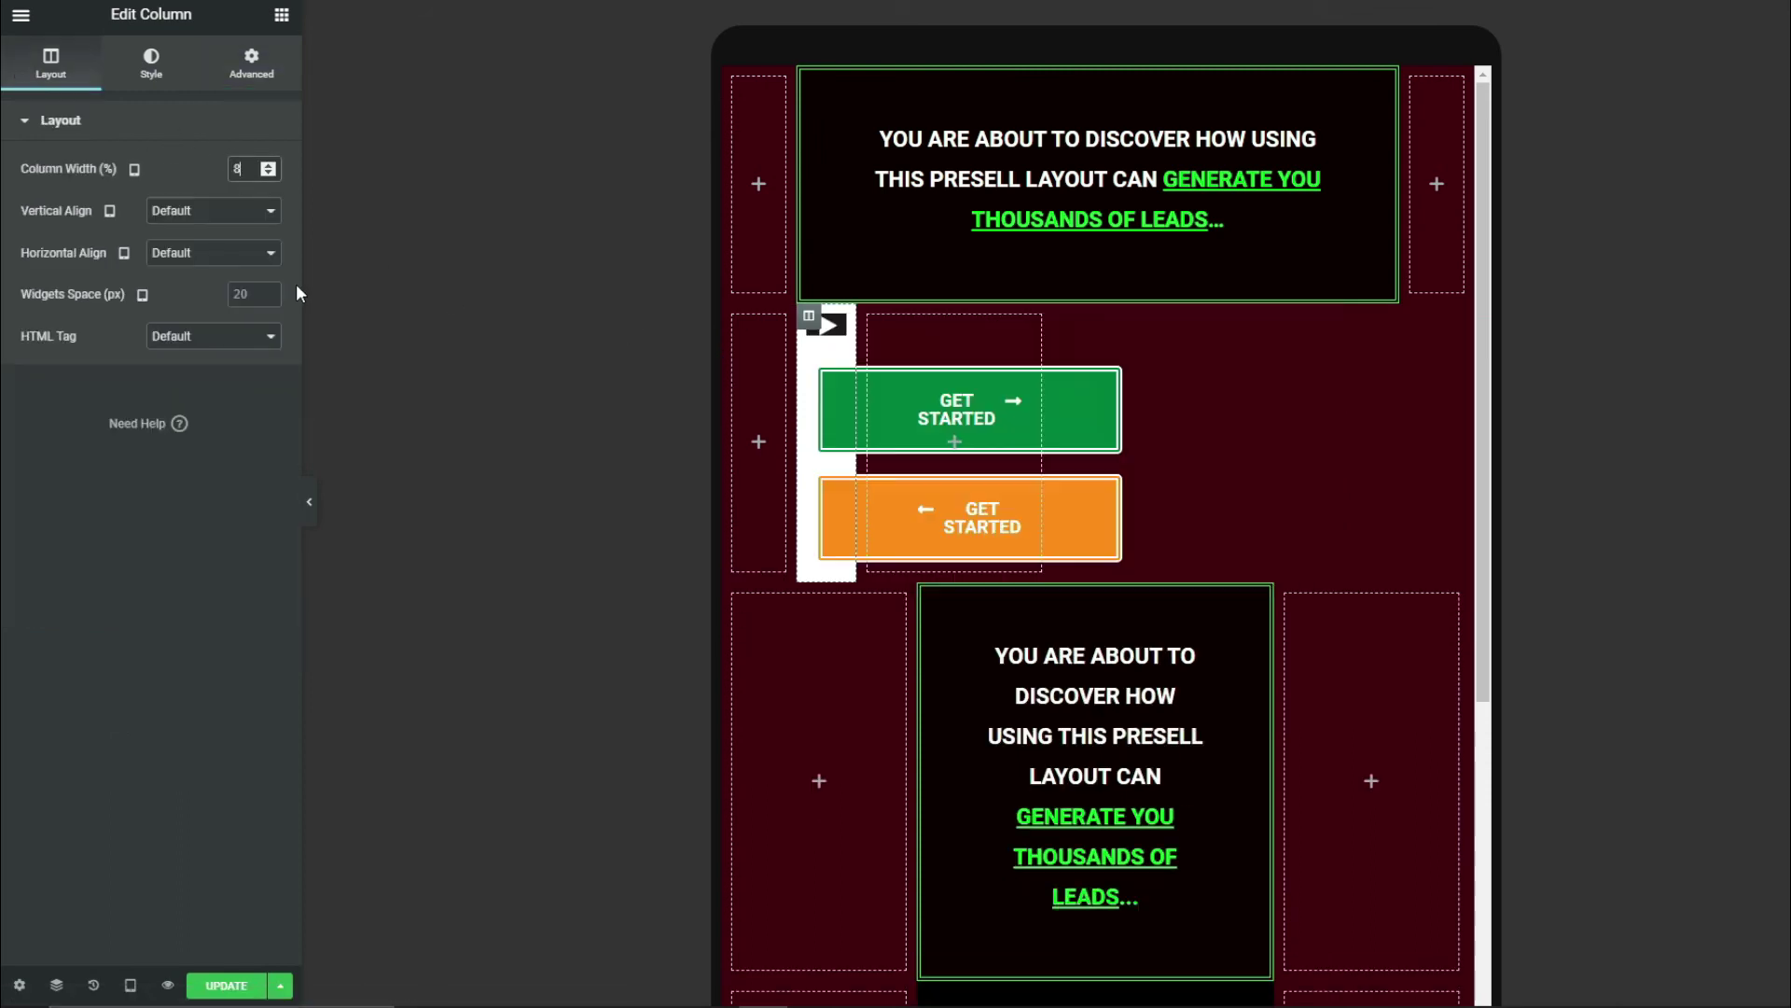
pyautogui.click(732, 796)
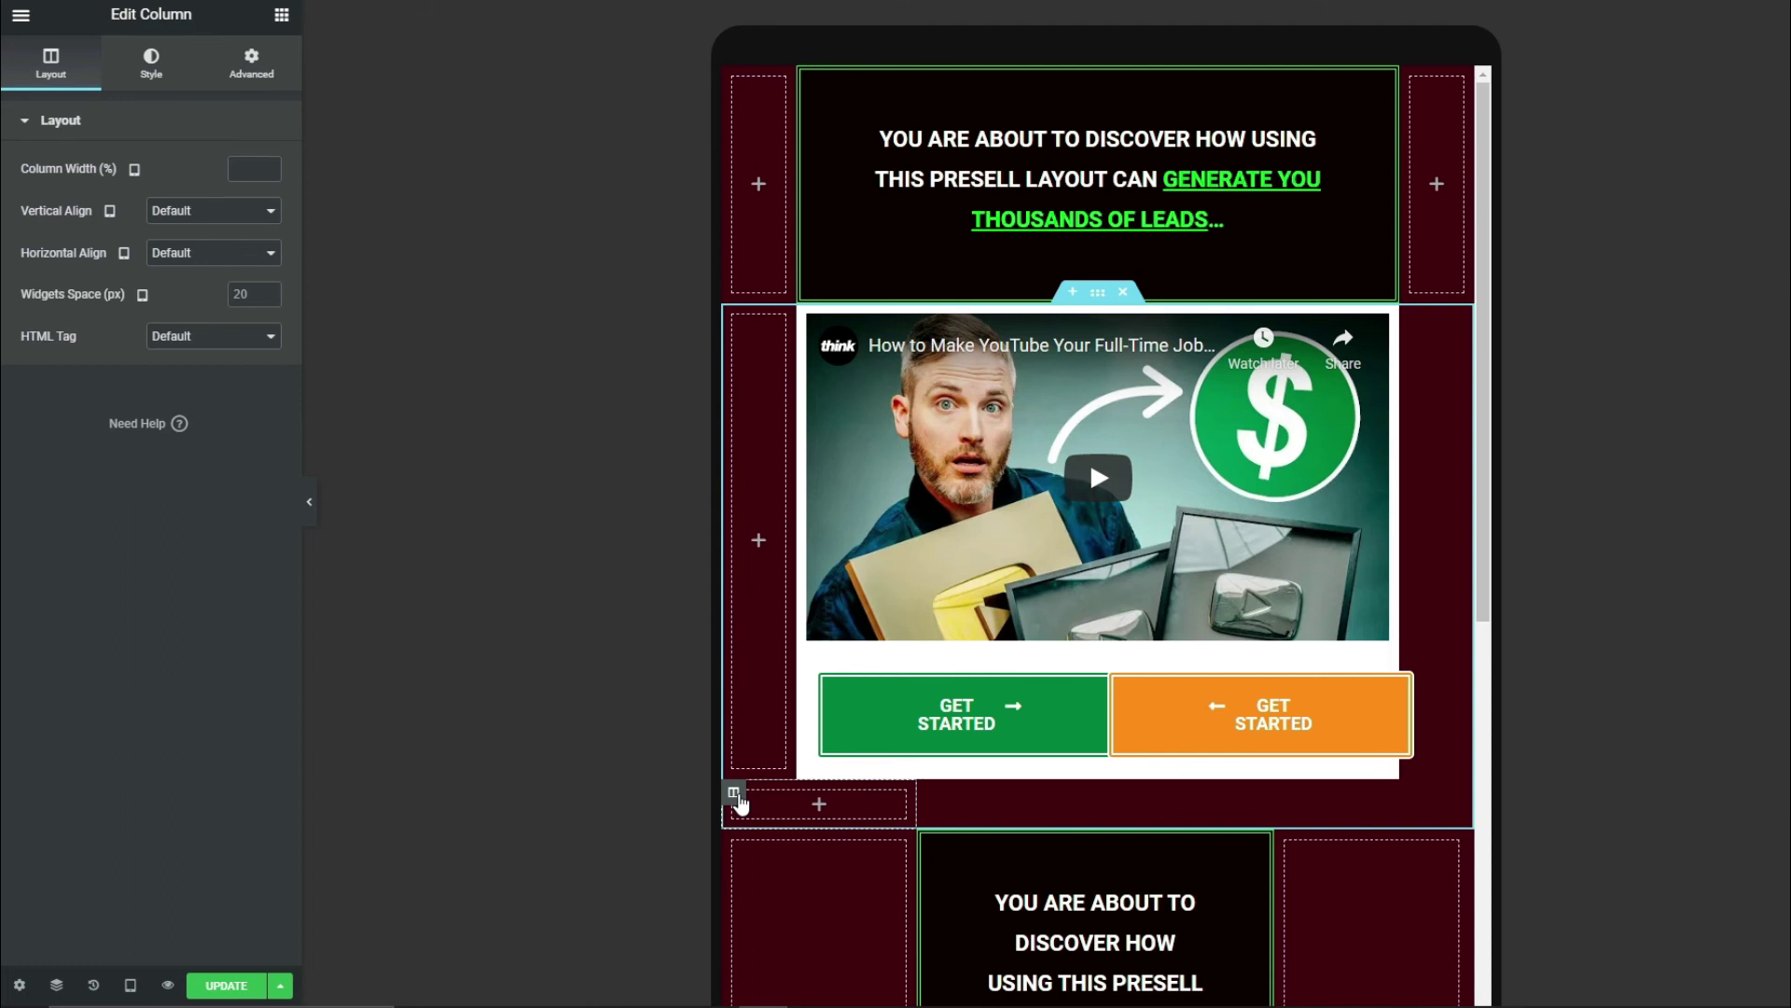
pyautogui.click(246, 174)
pyautogui.write('10')
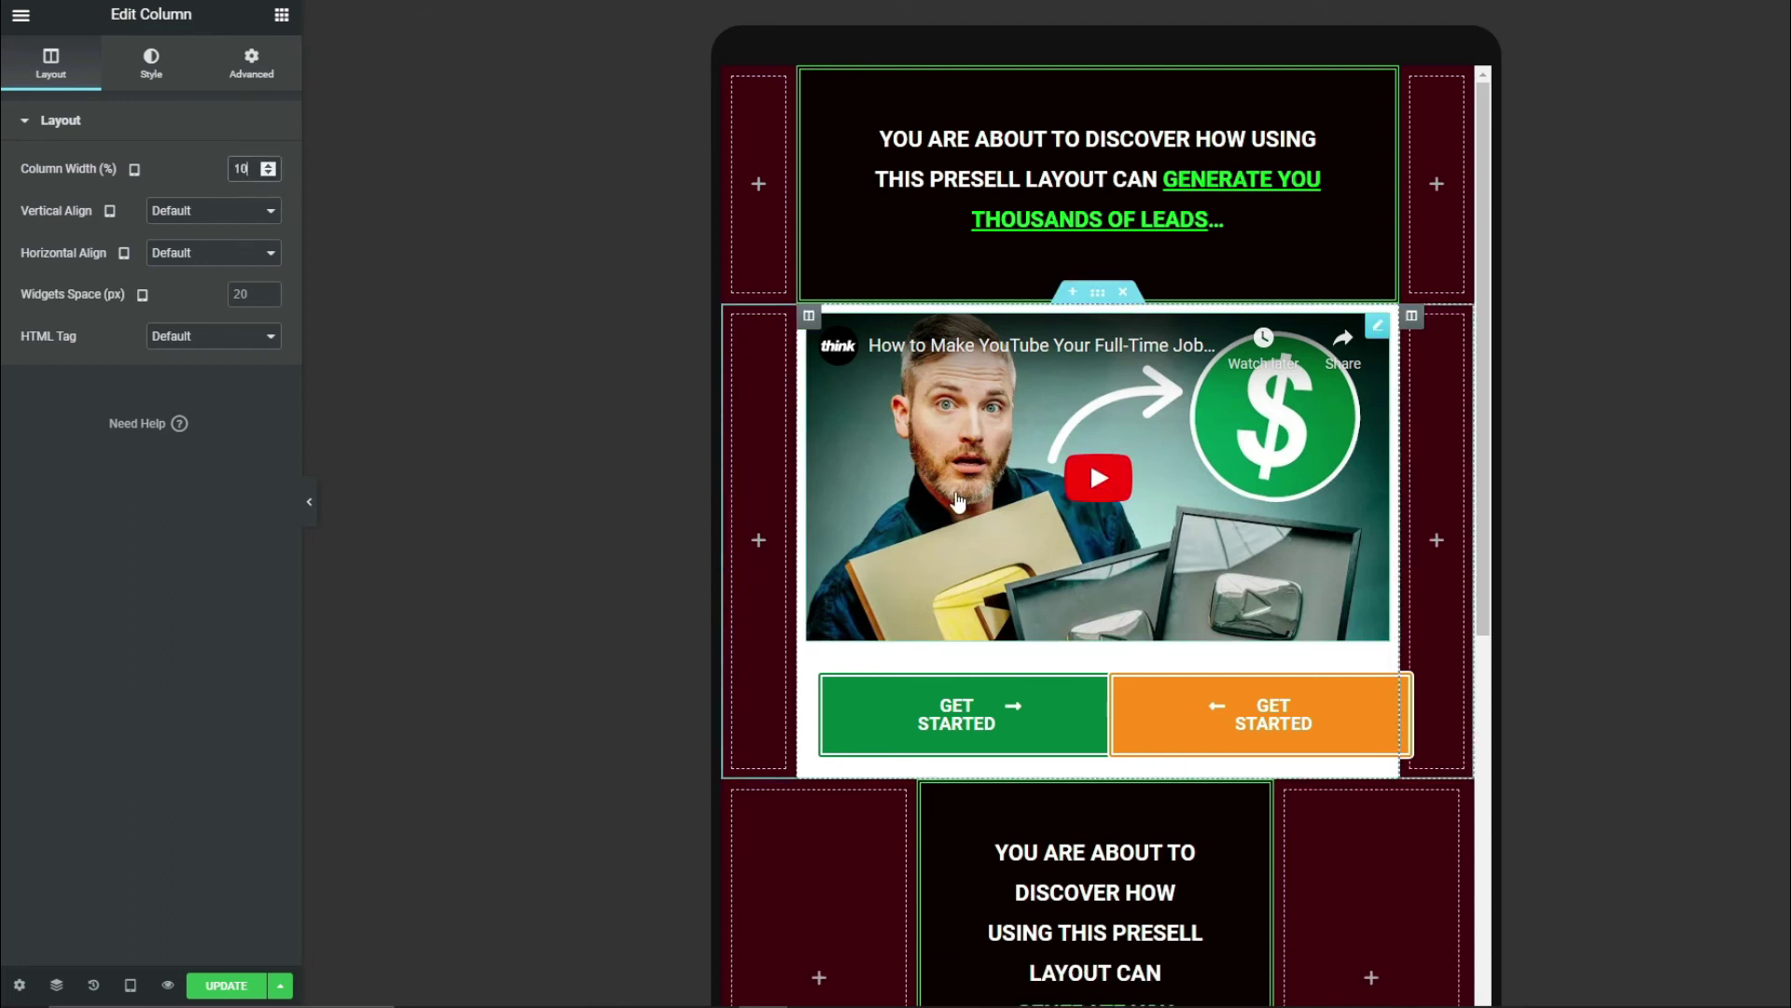
# - Set the tablet column widths of the lower headline section to 10%, 80% and 10%
pyautogui.scroll(-7, 814, 539)
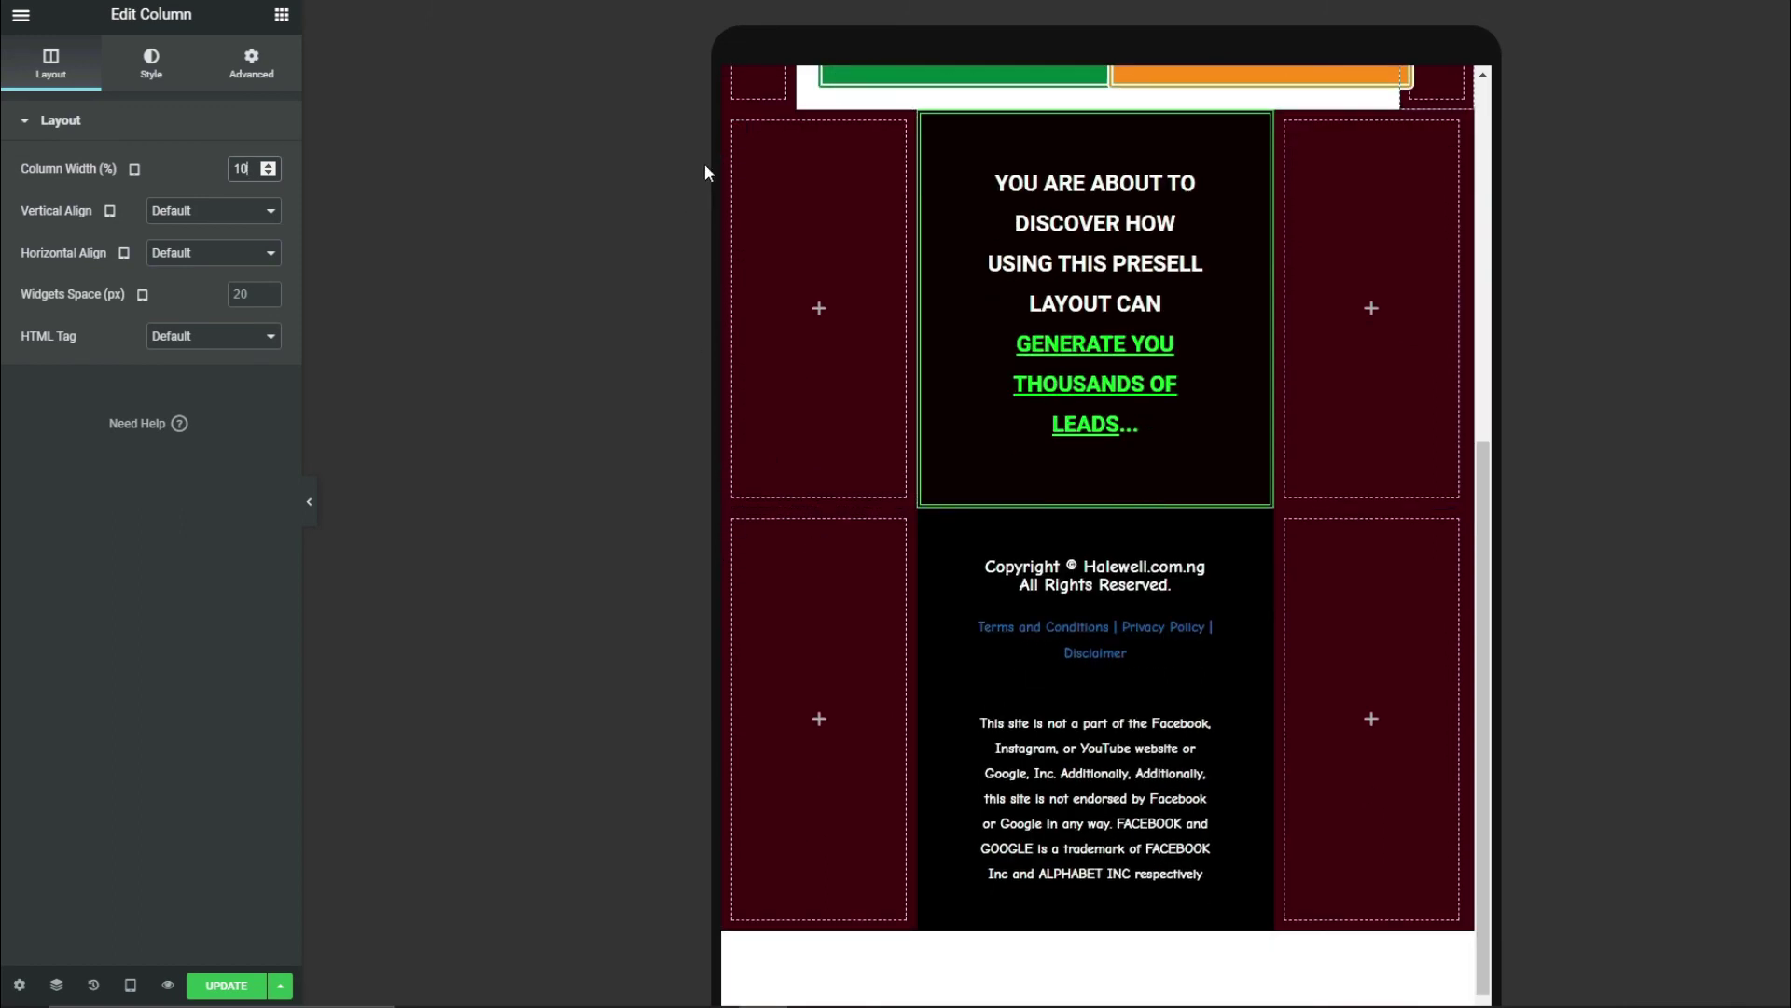
pyautogui.press('BackSpace')
pyautogui.press('BackSpace')
pyautogui.write('1')
pyautogui.press('BackSpace')
pyautogui.write('10')
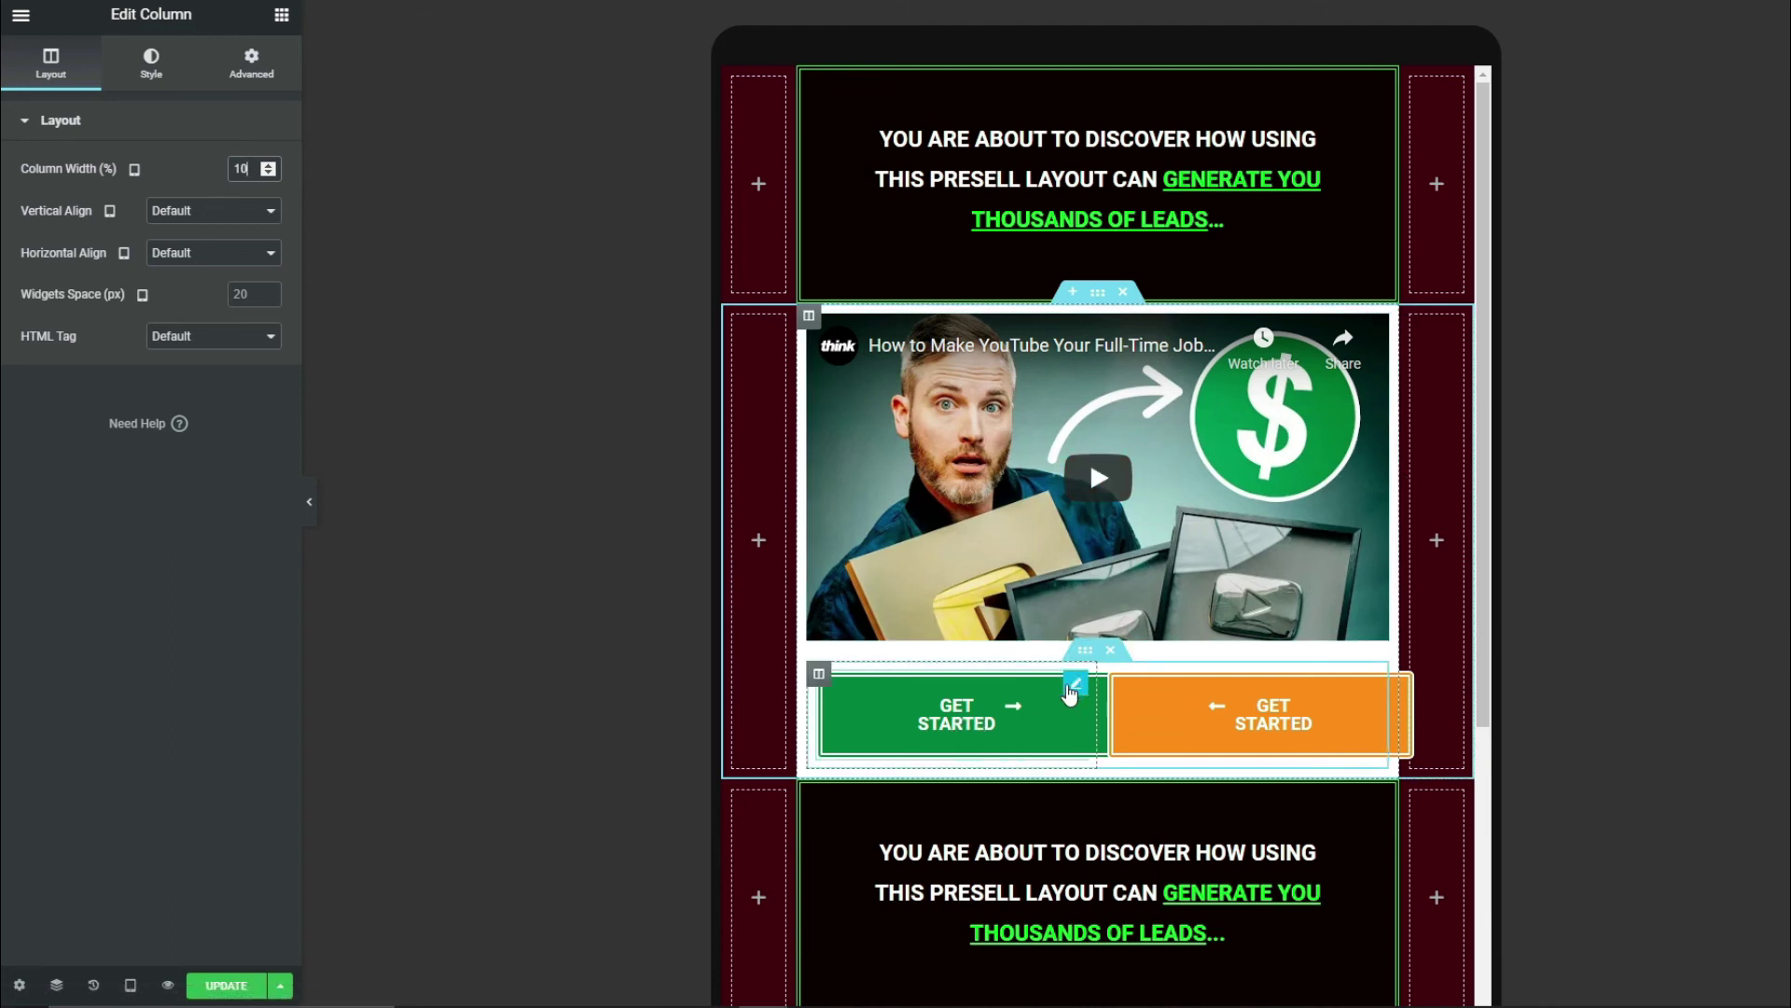
# - Unlink the green button's tablet padding sides and set the top to 20 px and the right and left to 95 px
pyautogui.click(1074, 687)
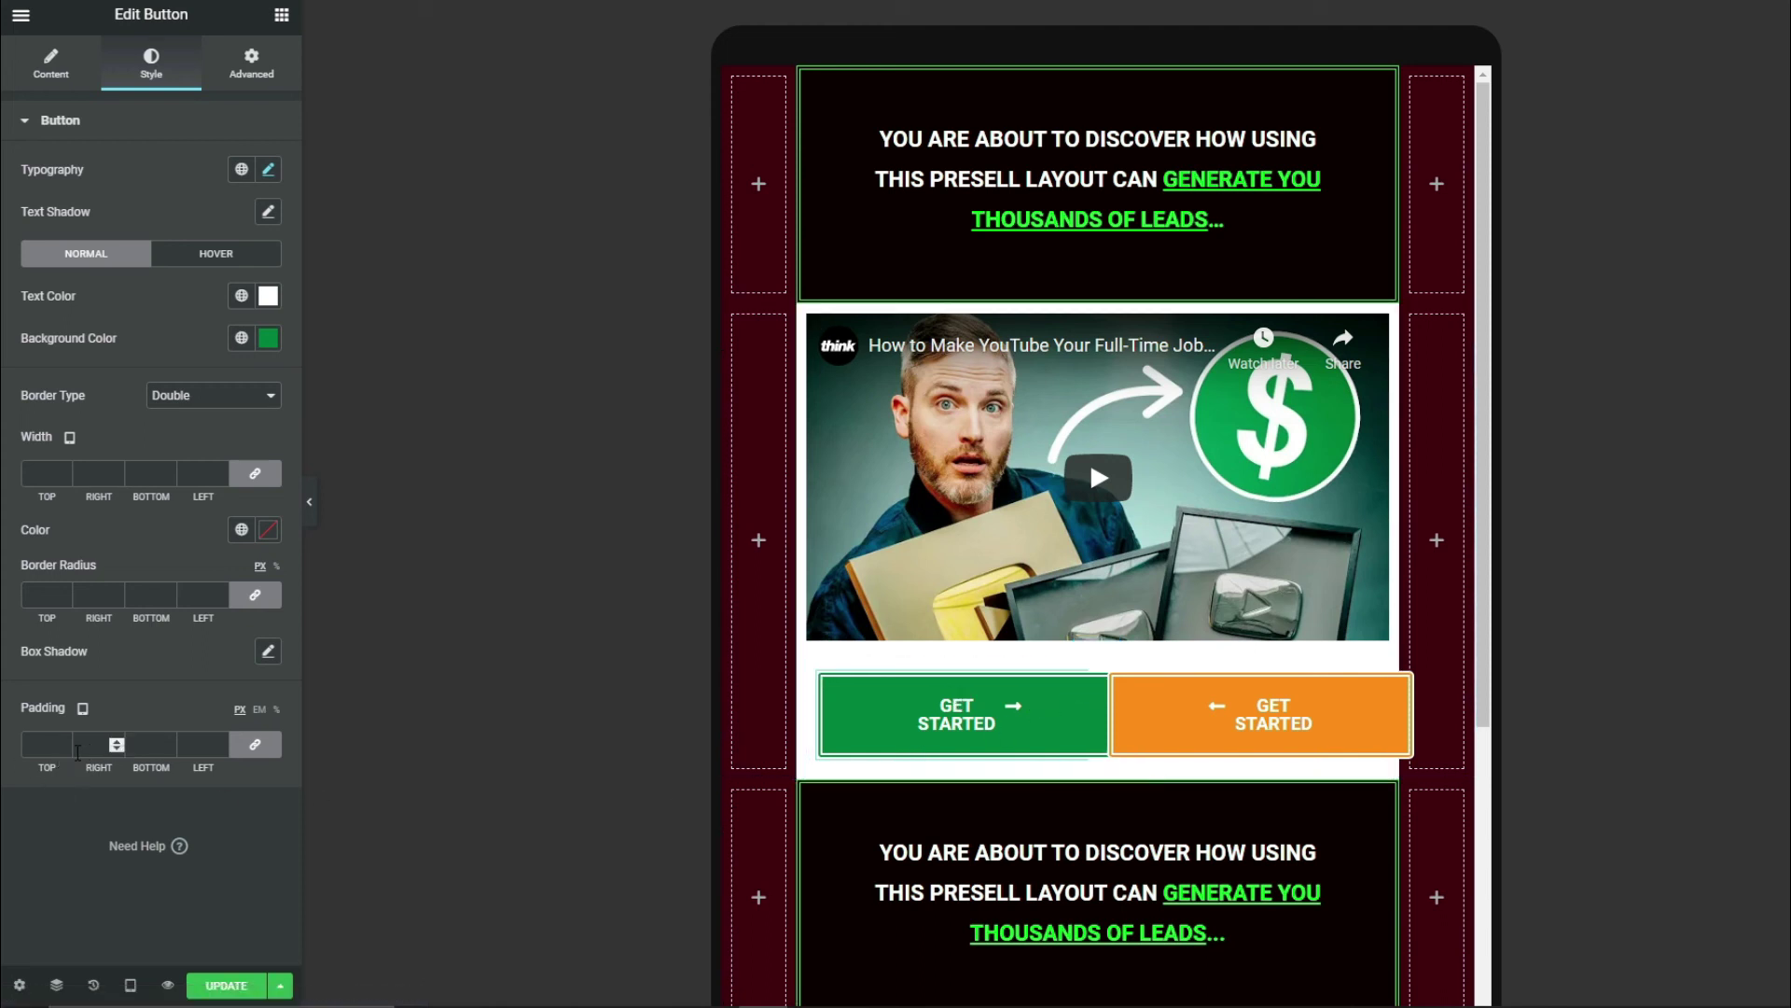
pyautogui.click(262, 744)
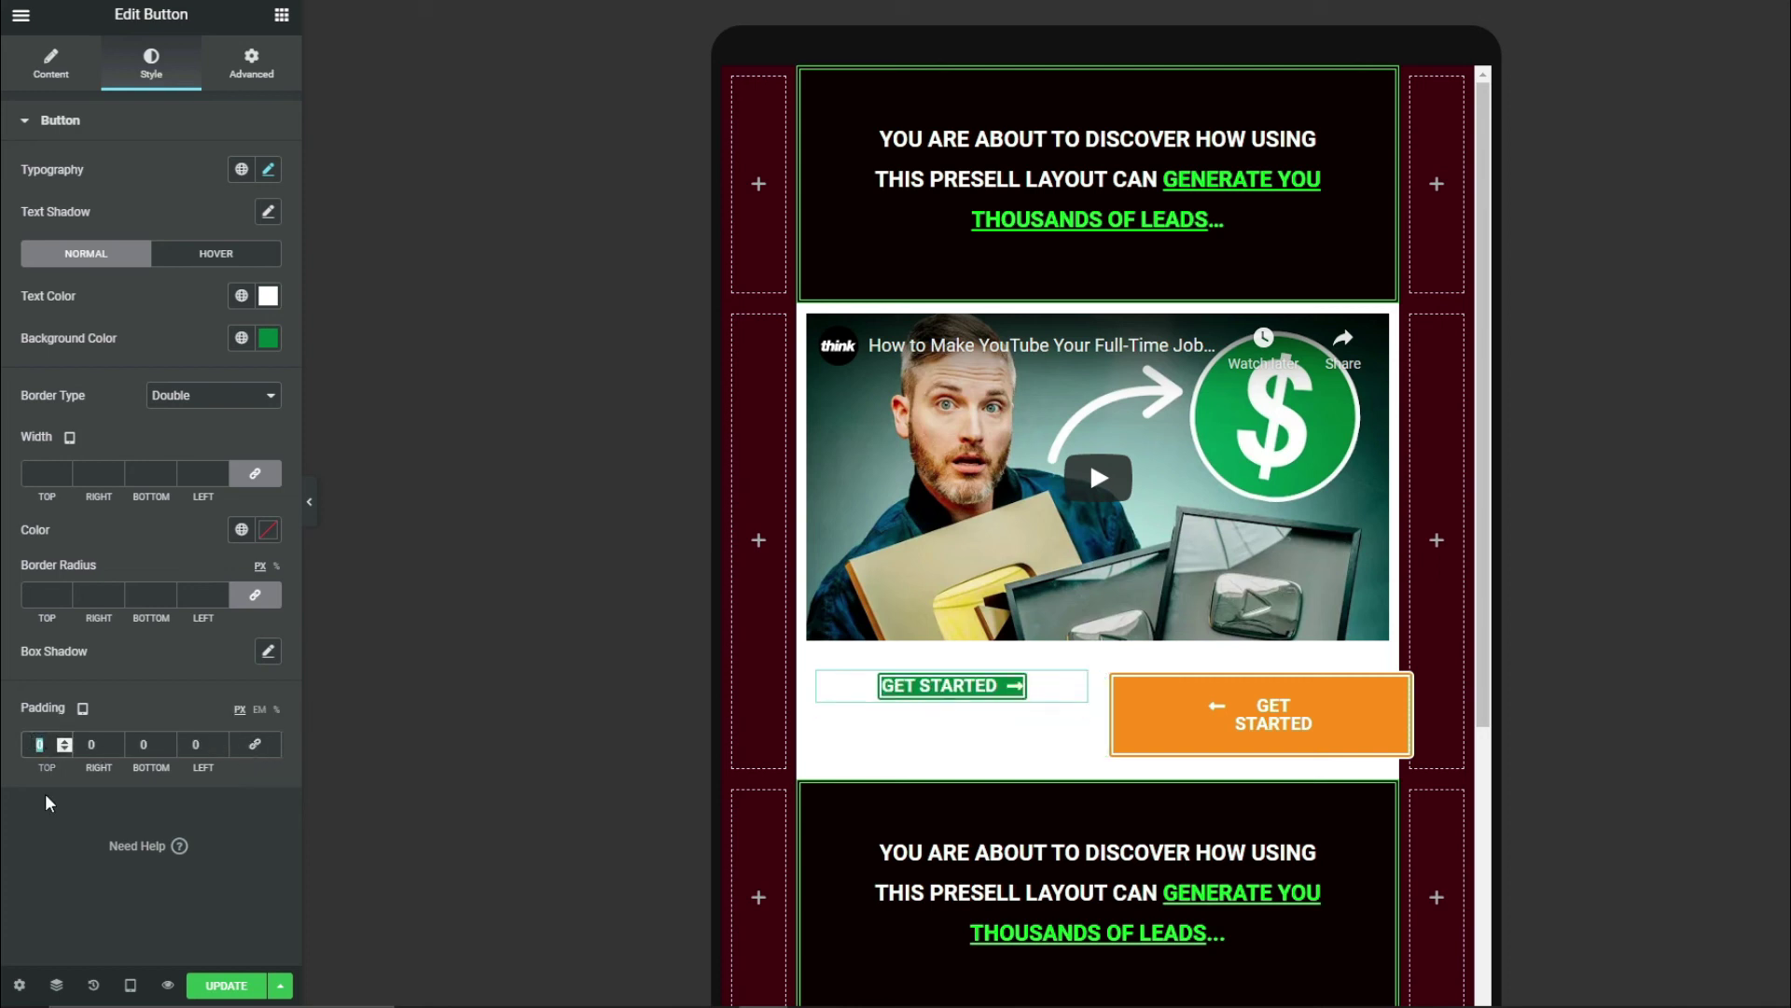
pyautogui.write('2')
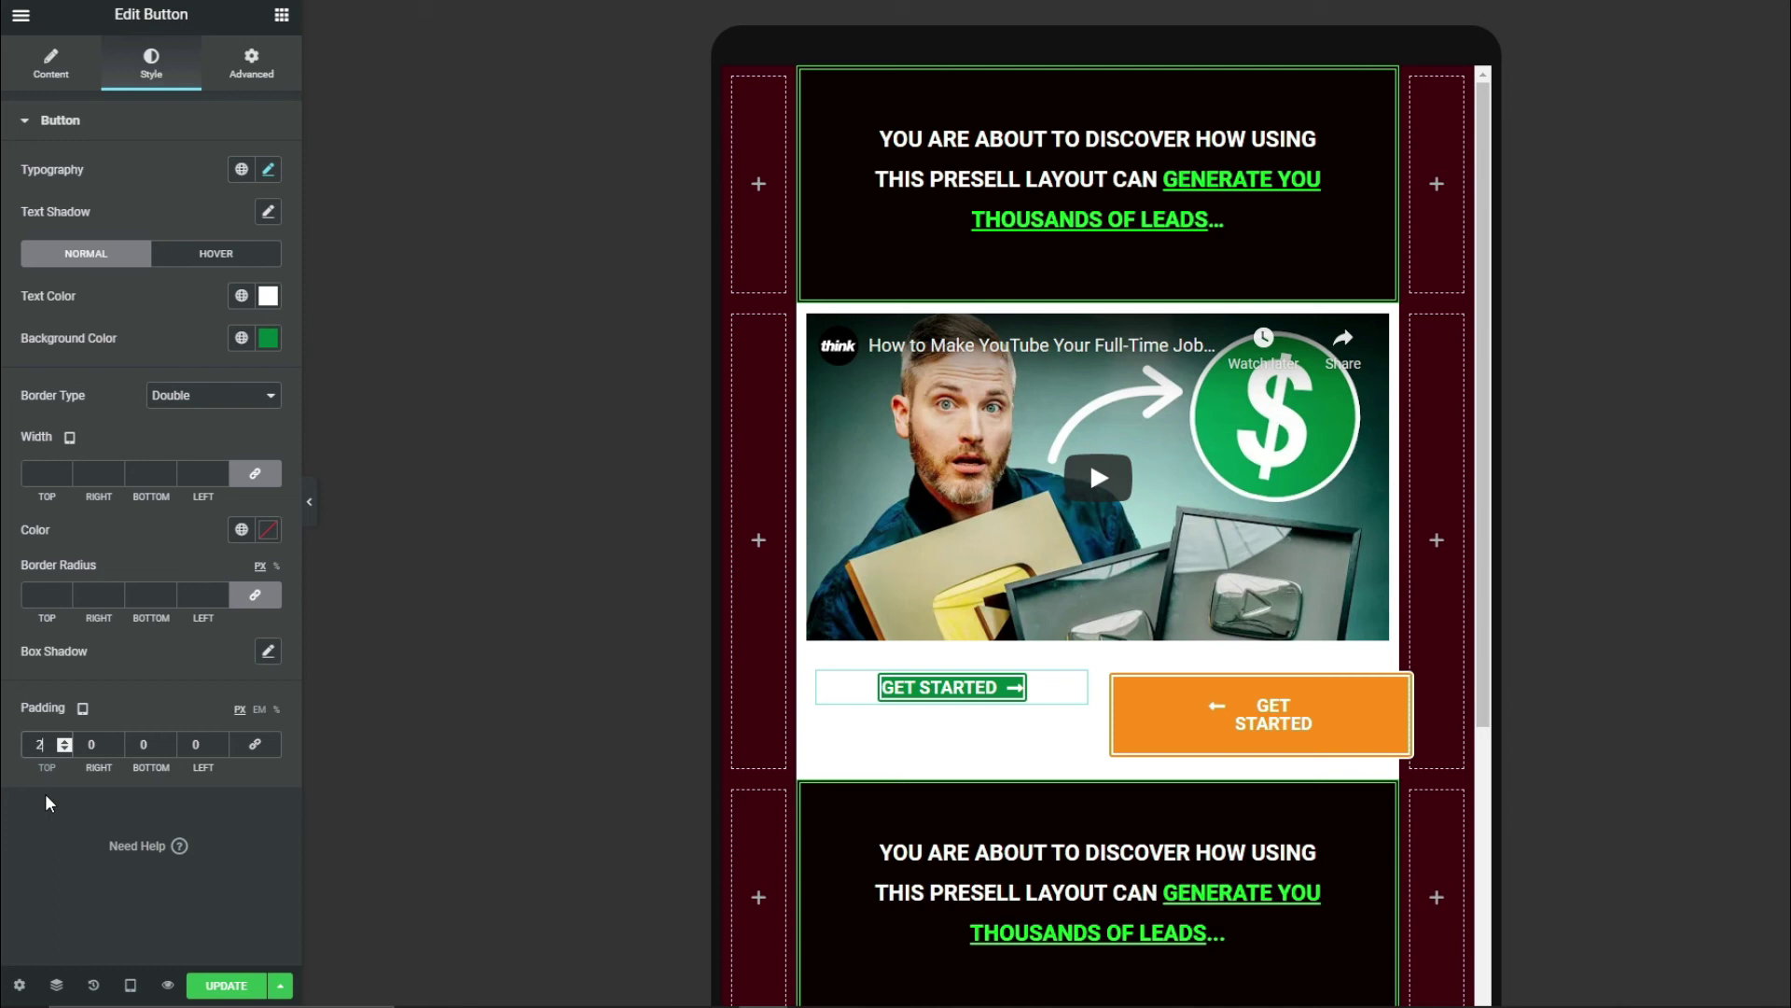
pyautogui.write('0')
pyautogui.click(90, 743)
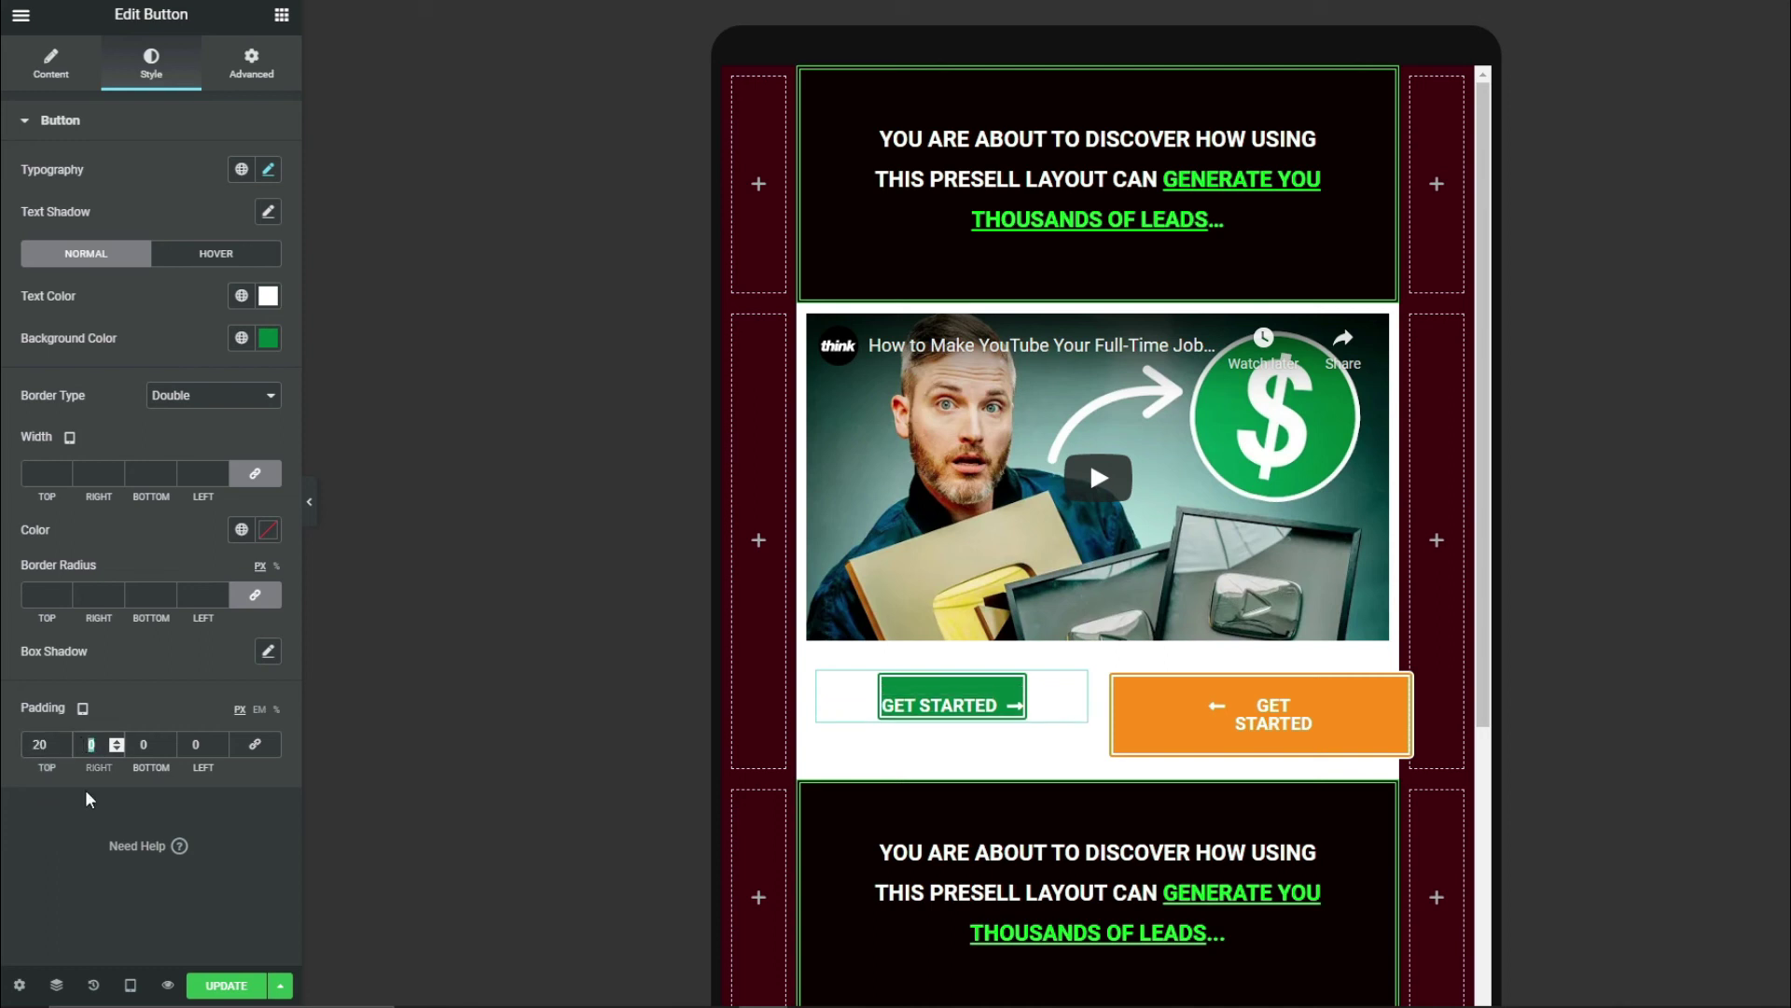
pyautogui.write('95')
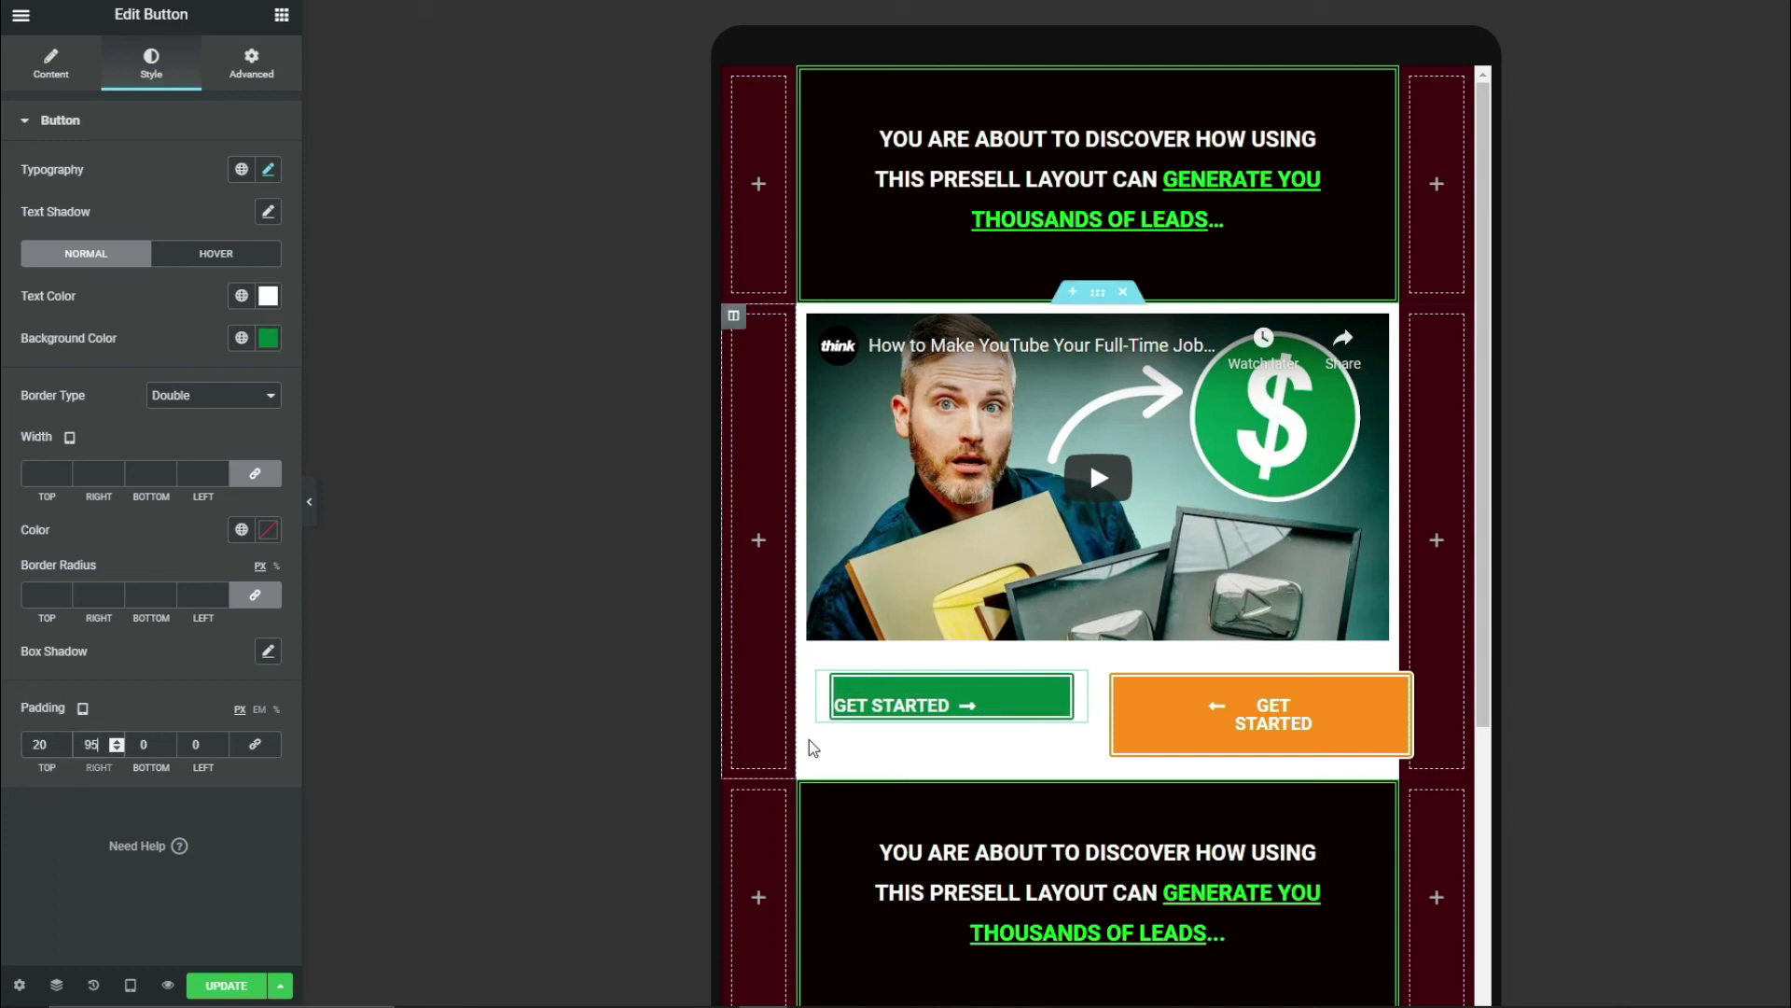
pyautogui.doubleClick(200, 745)
pyautogui.write('95')
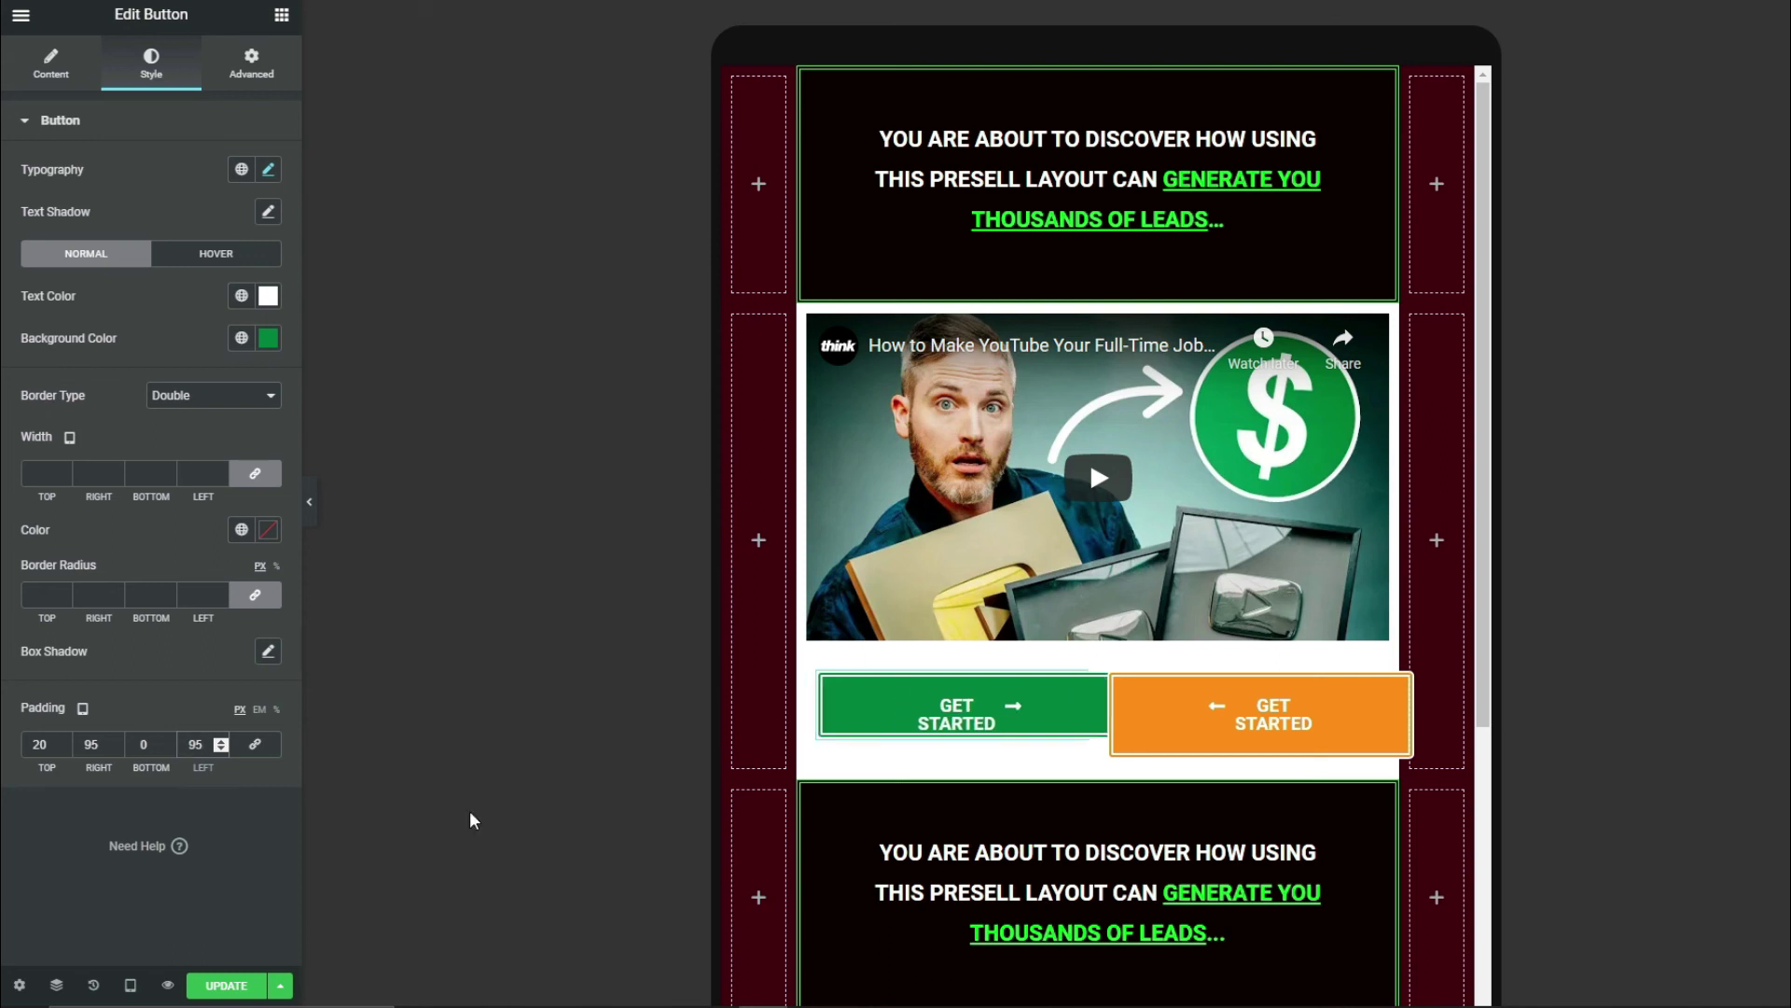
# - Reduce the green button's left and right tablet padding to 50 px each
pyautogui.moveTo(203, 744); pyautogui.dragTo(181, 752)
pyautogui.write('50')
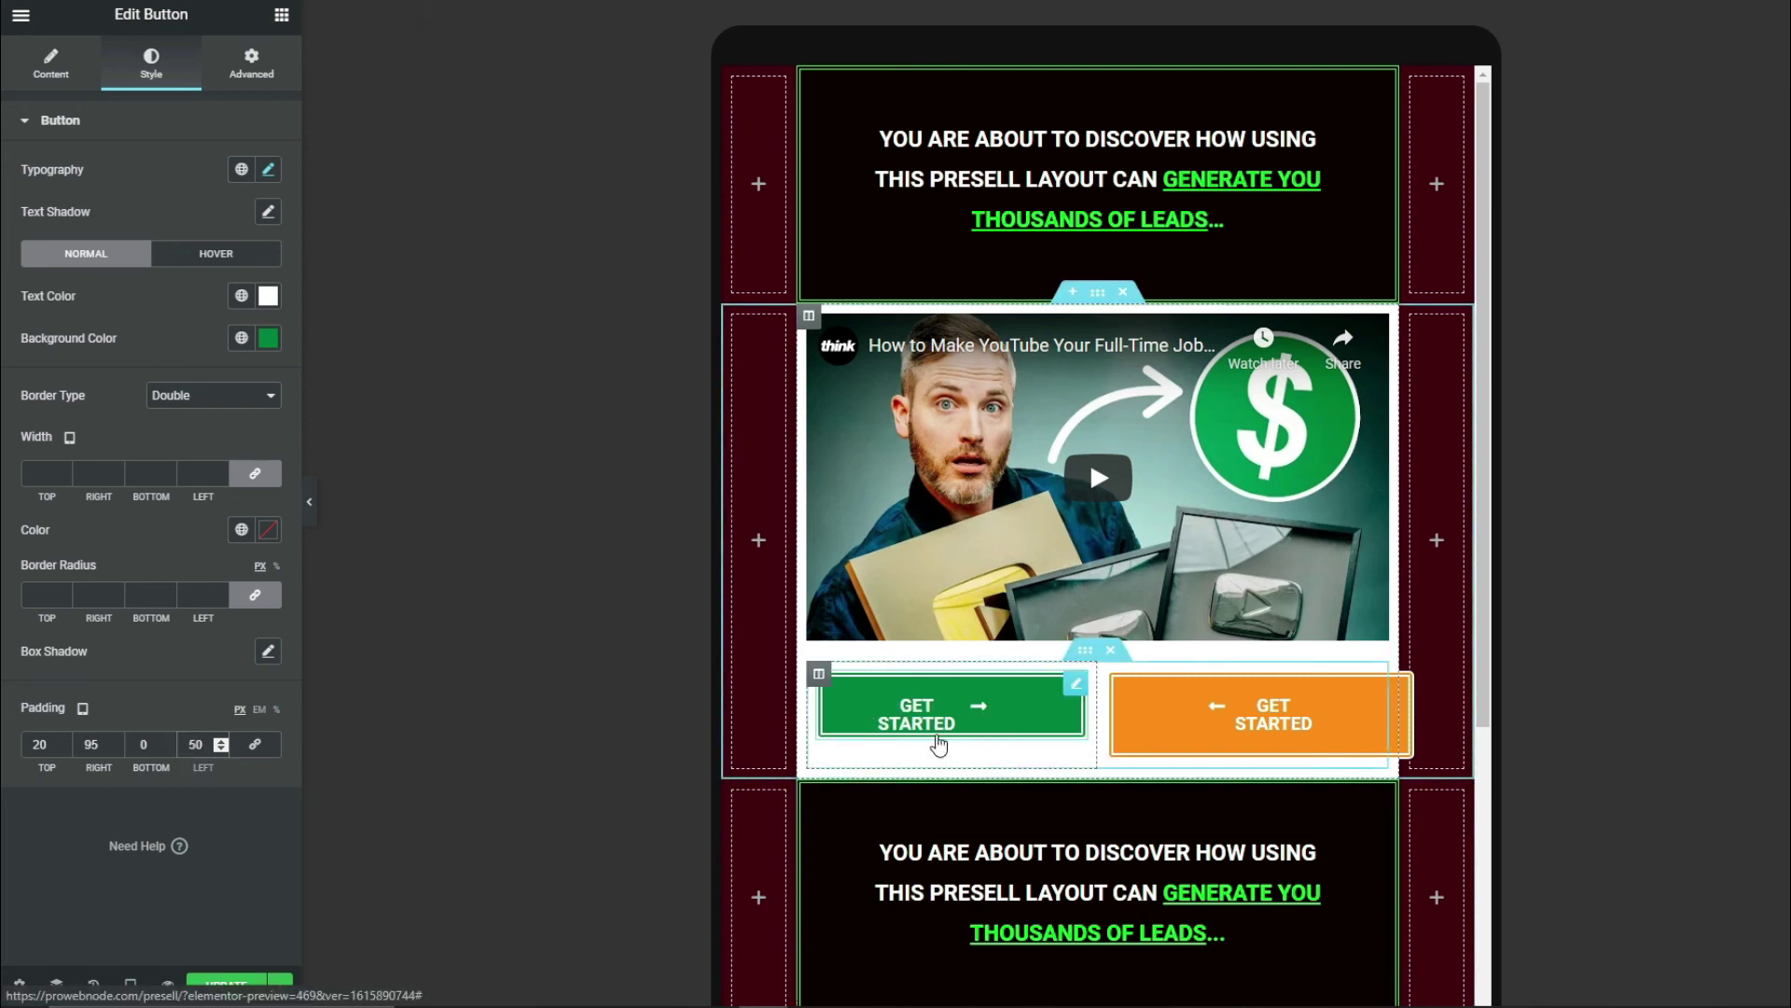
pyautogui.doubleClick(92, 744)
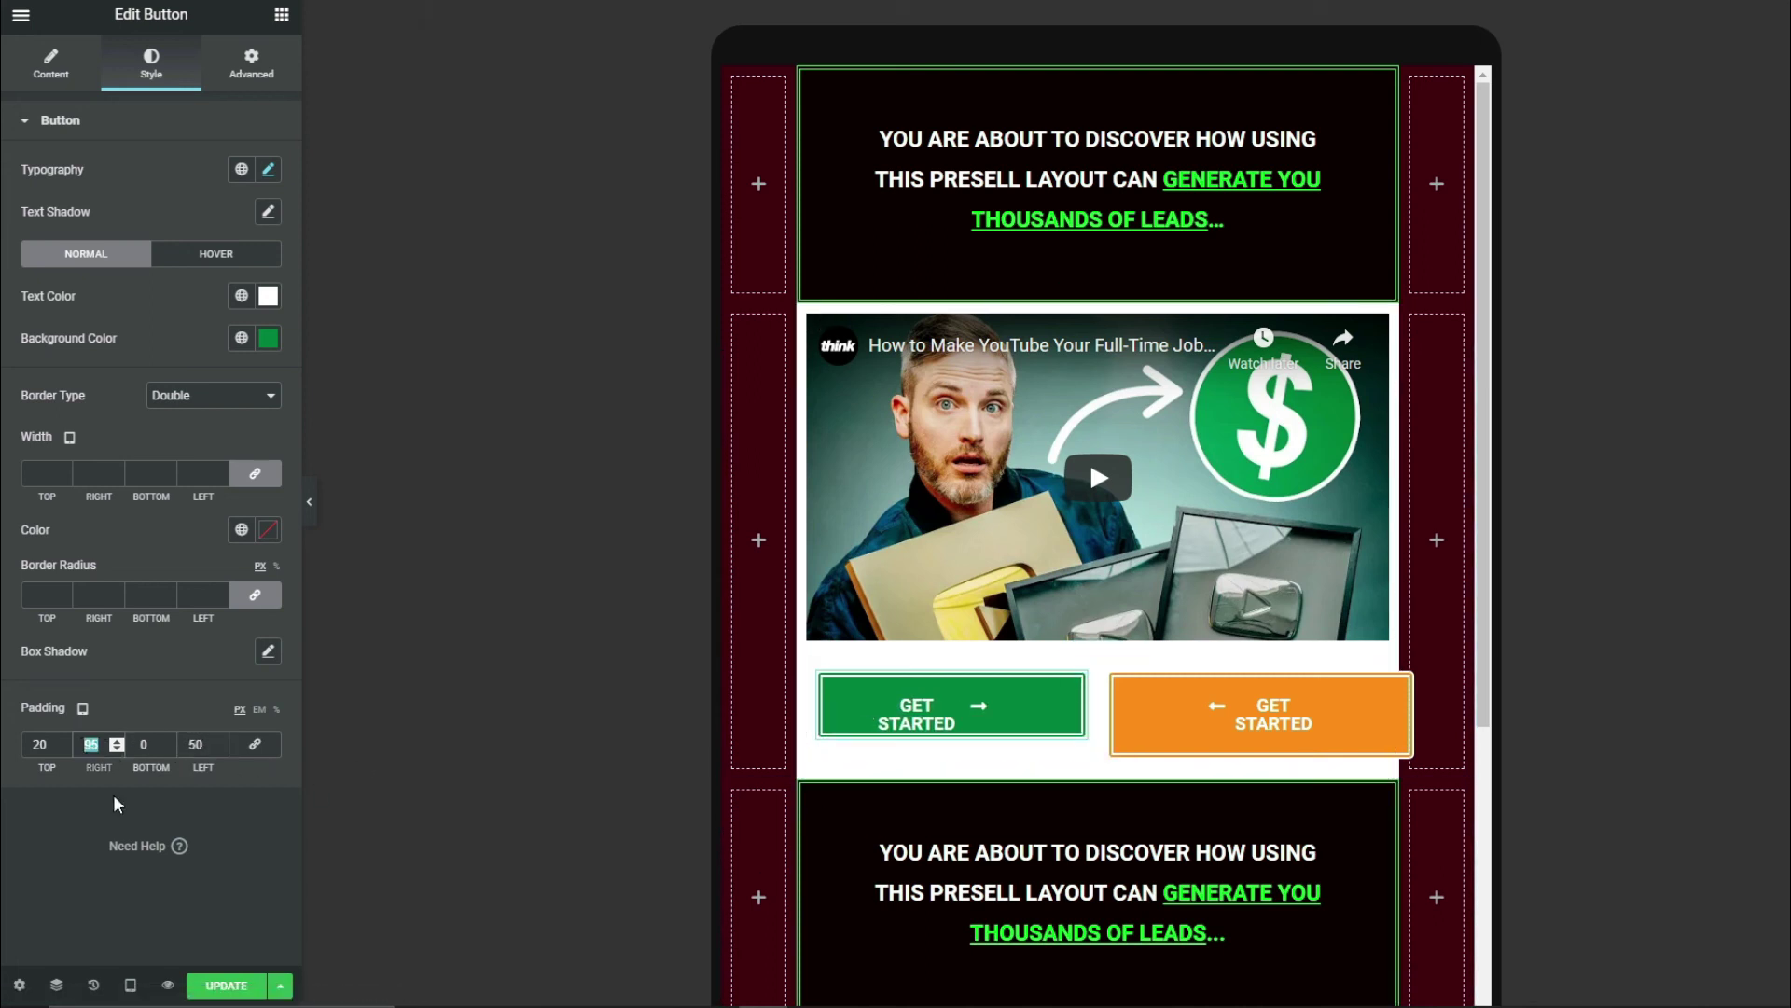
pyautogui.write('50')
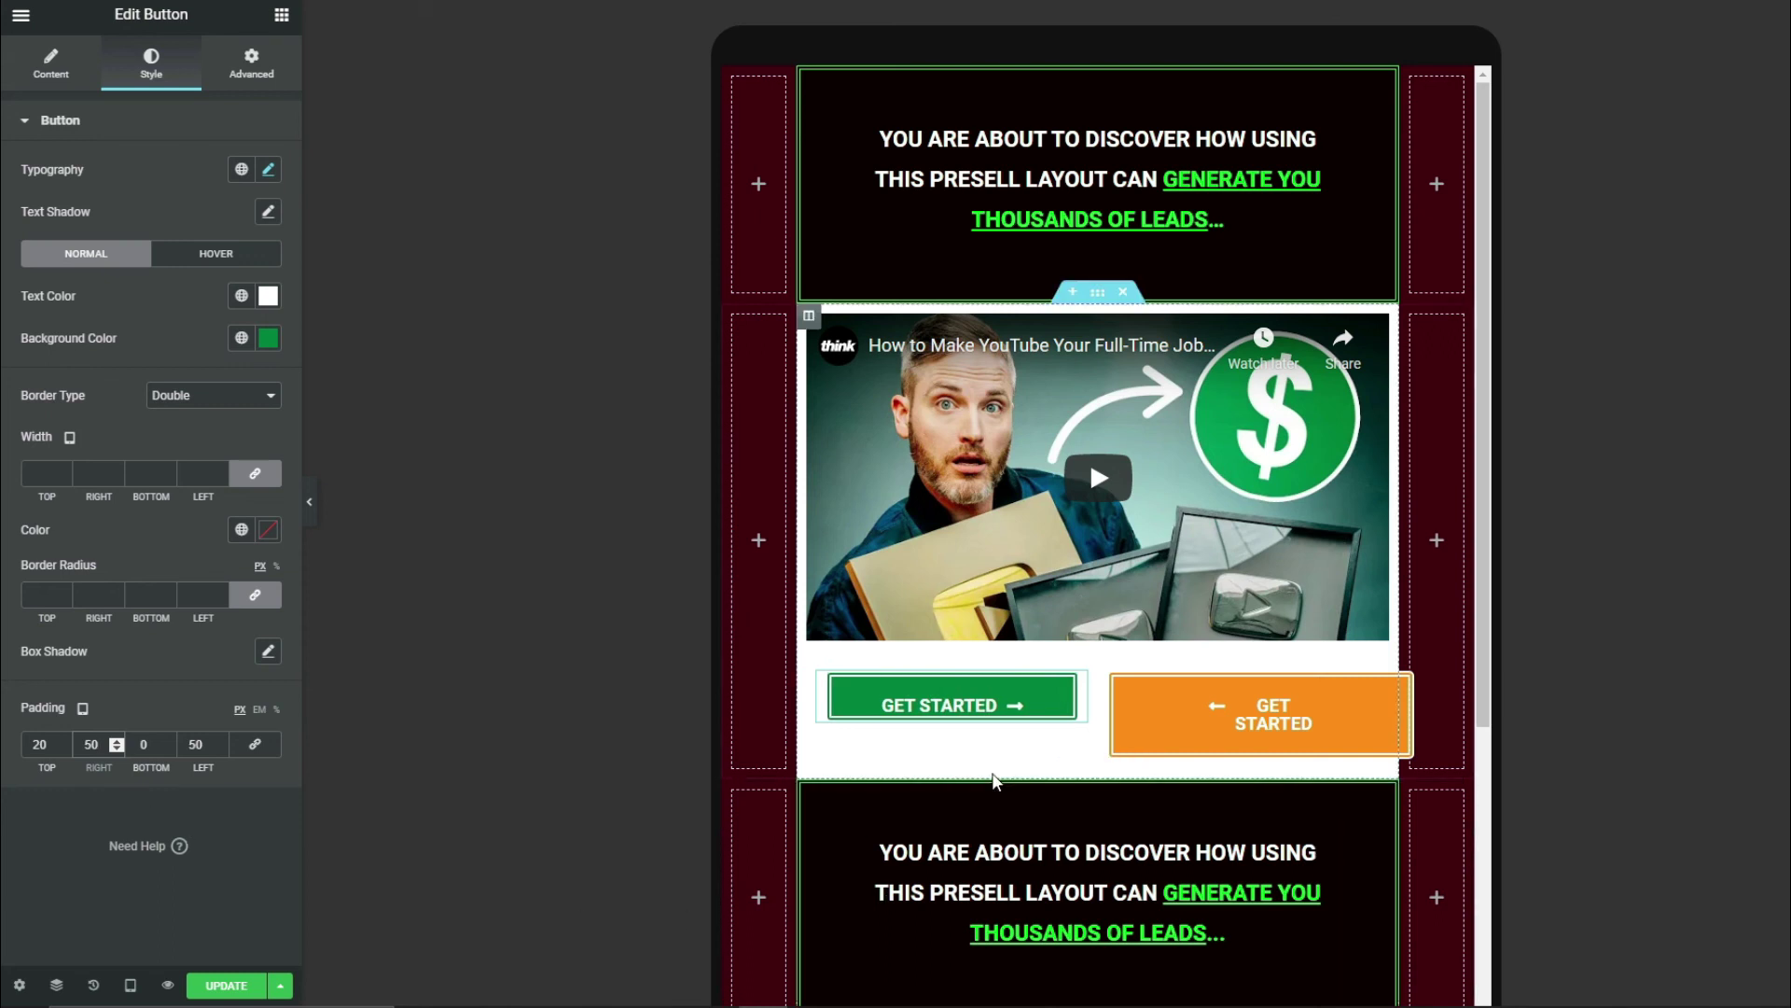
# - Increase the green button's right and left tablet padding to 55 px and set its bottom padding to 20 px
pyautogui.click(117, 740)
pyautogui.click(117, 741)
pyautogui.click(117, 741)
pyautogui.click(117, 741)
pyautogui.click(117, 741)
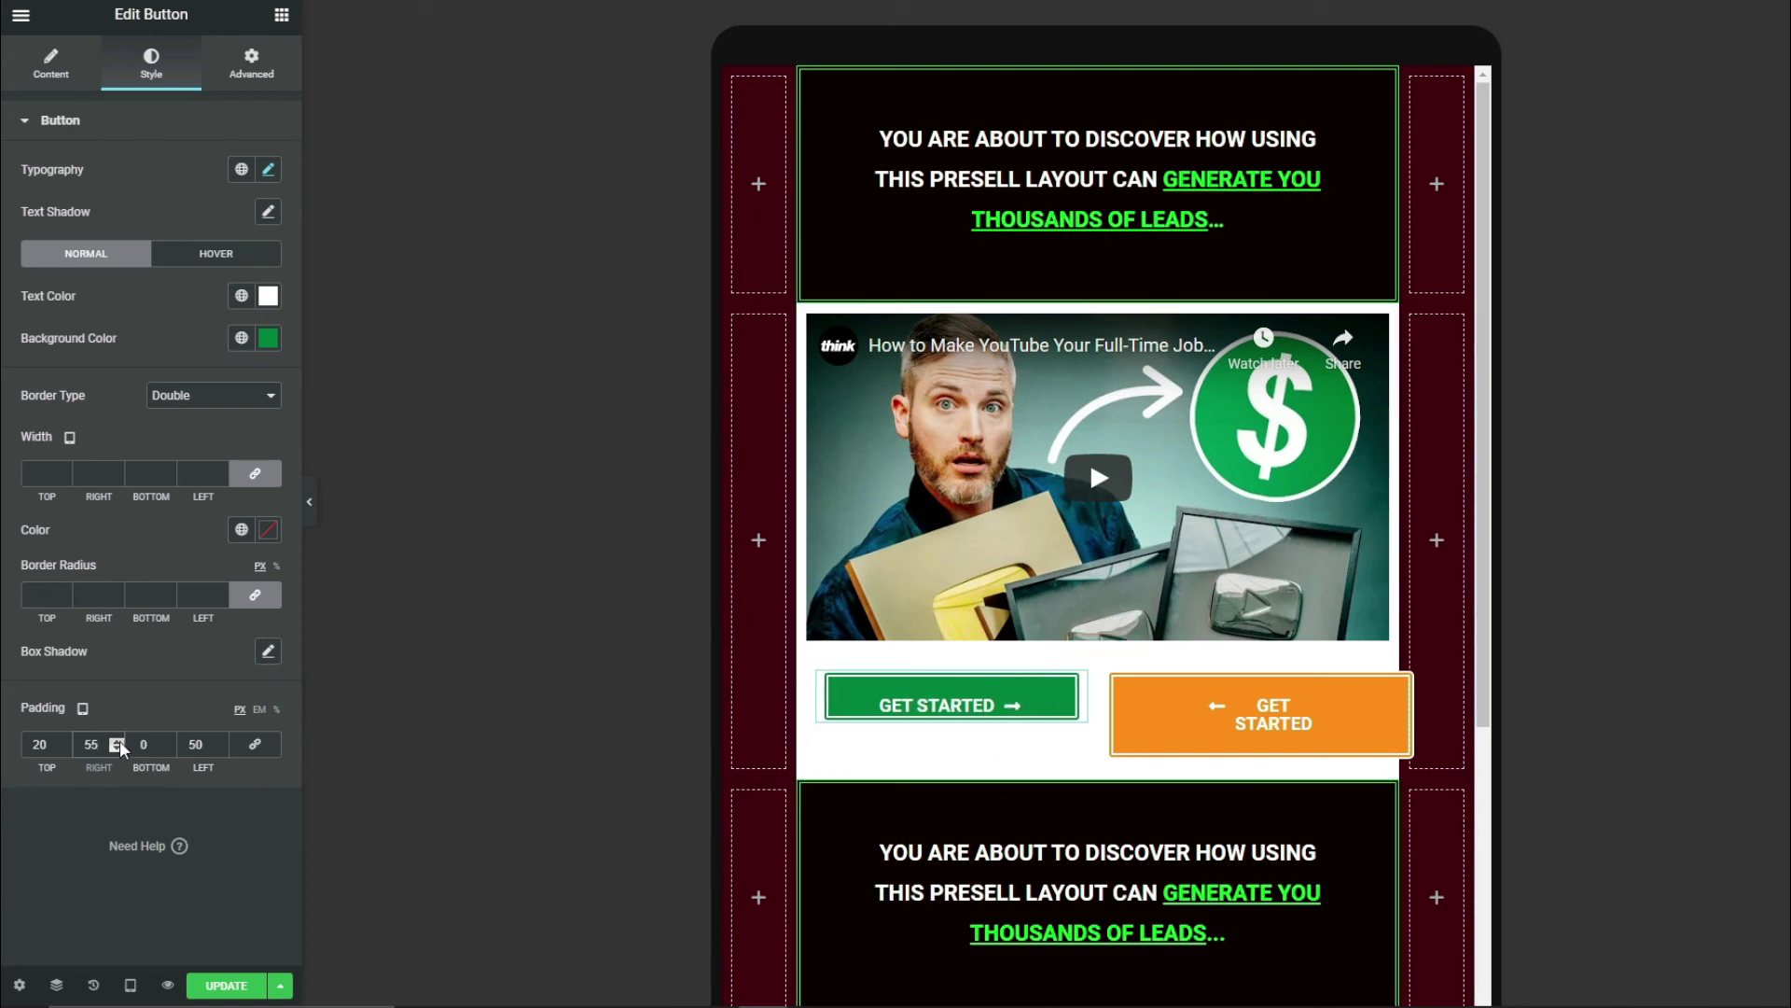
pyautogui.click(221, 741)
pyautogui.click(221, 741)
pyautogui.click(221, 741)
pyautogui.click(221, 740)
pyautogui.click(221, 740)
pyautogui.click(221, 741)
pyautogui.click(221, 748)
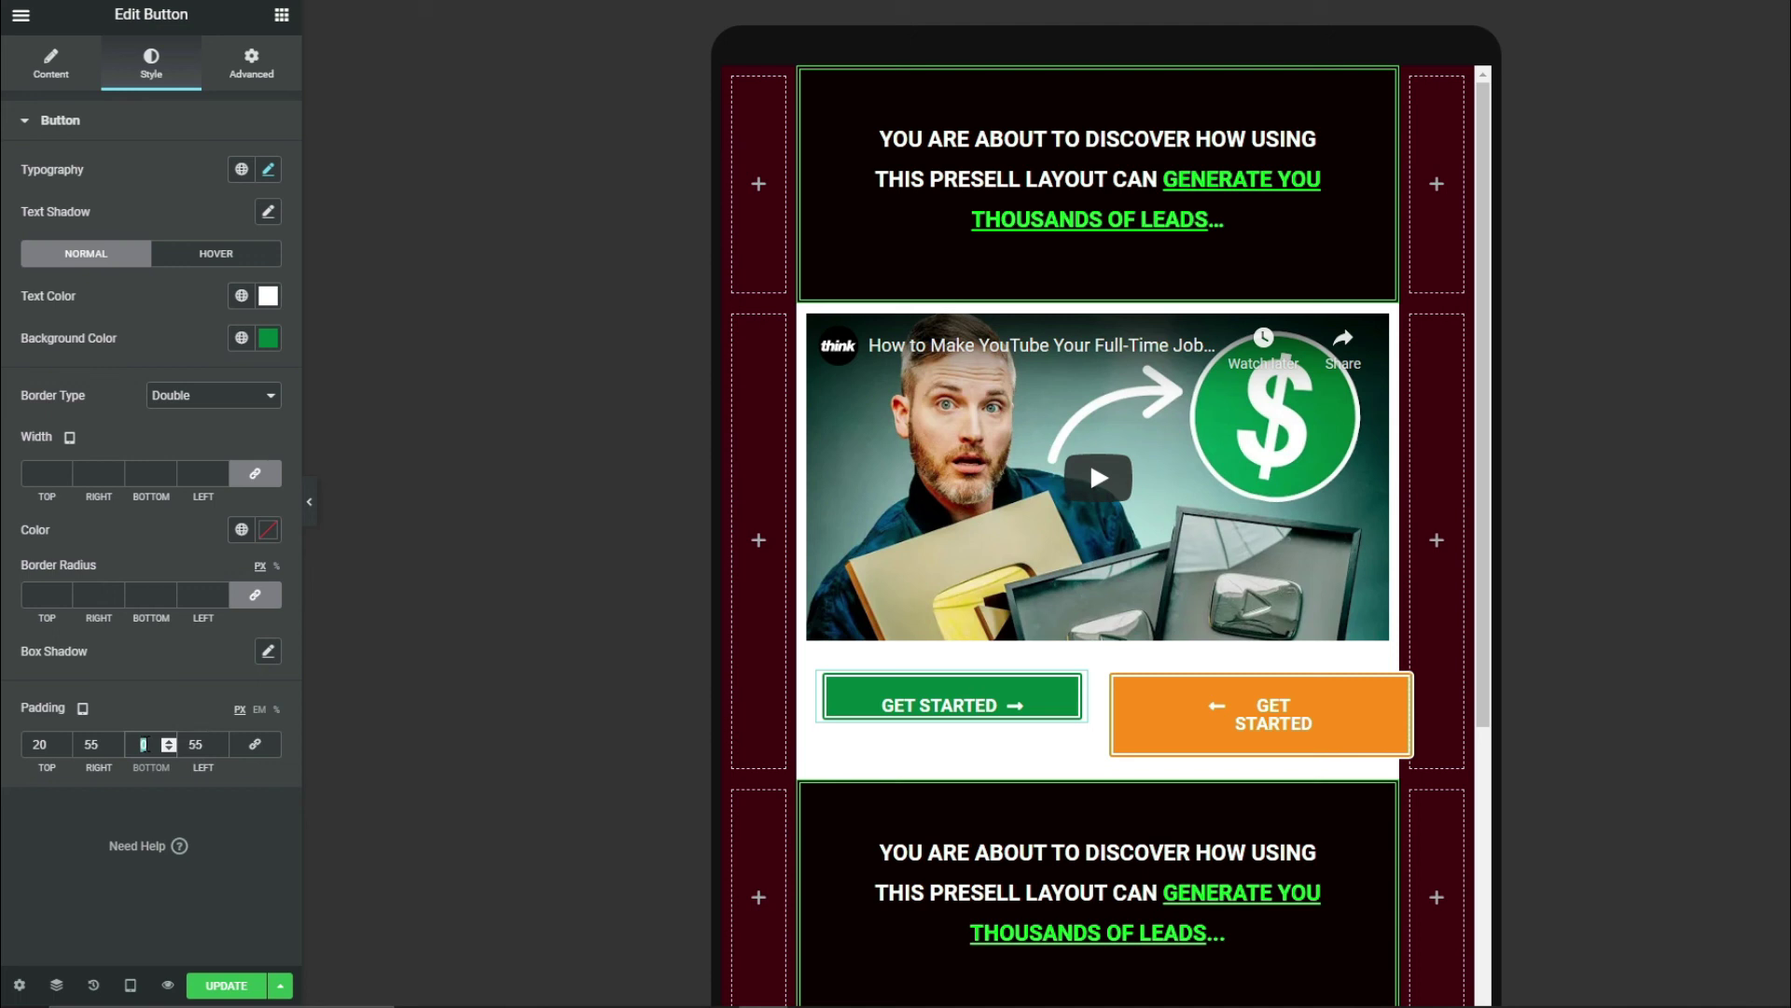
pyautogui.write('20')
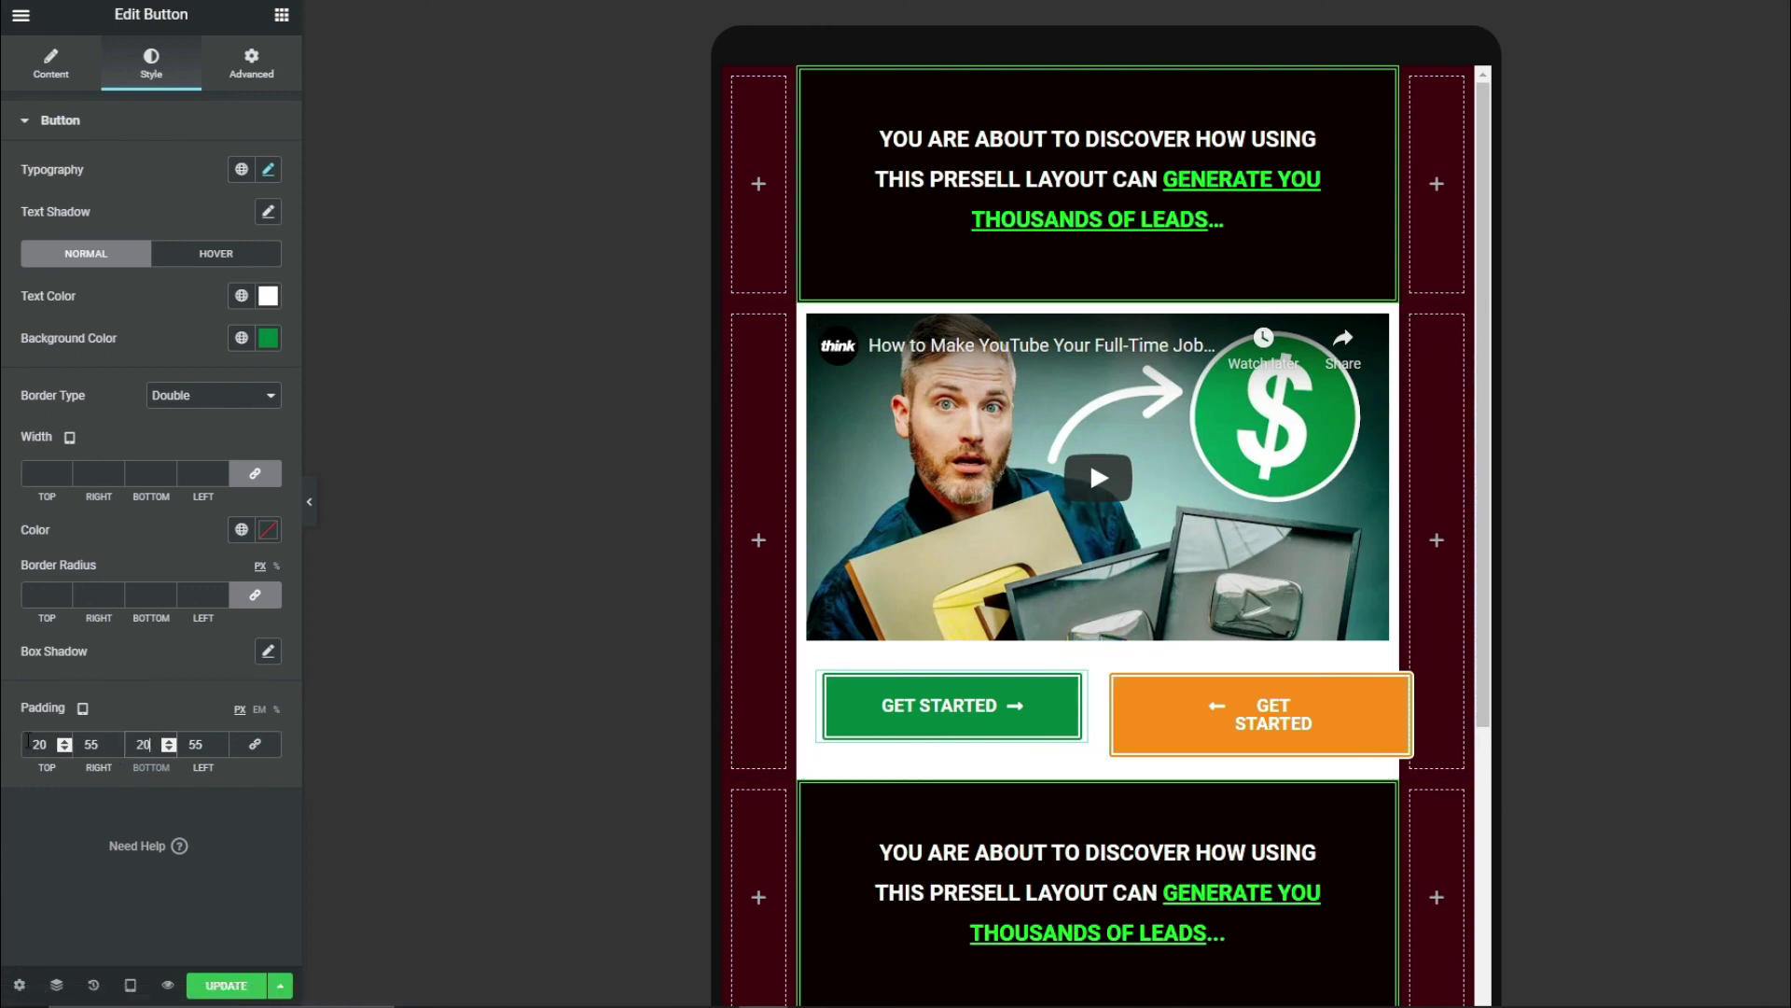
# - Unlink the orange button's tablet padding and set 20 px for top and bottom and 55 px for right and left
pyautogui.click(1364, 698)
pyautogui.click(254, 744)
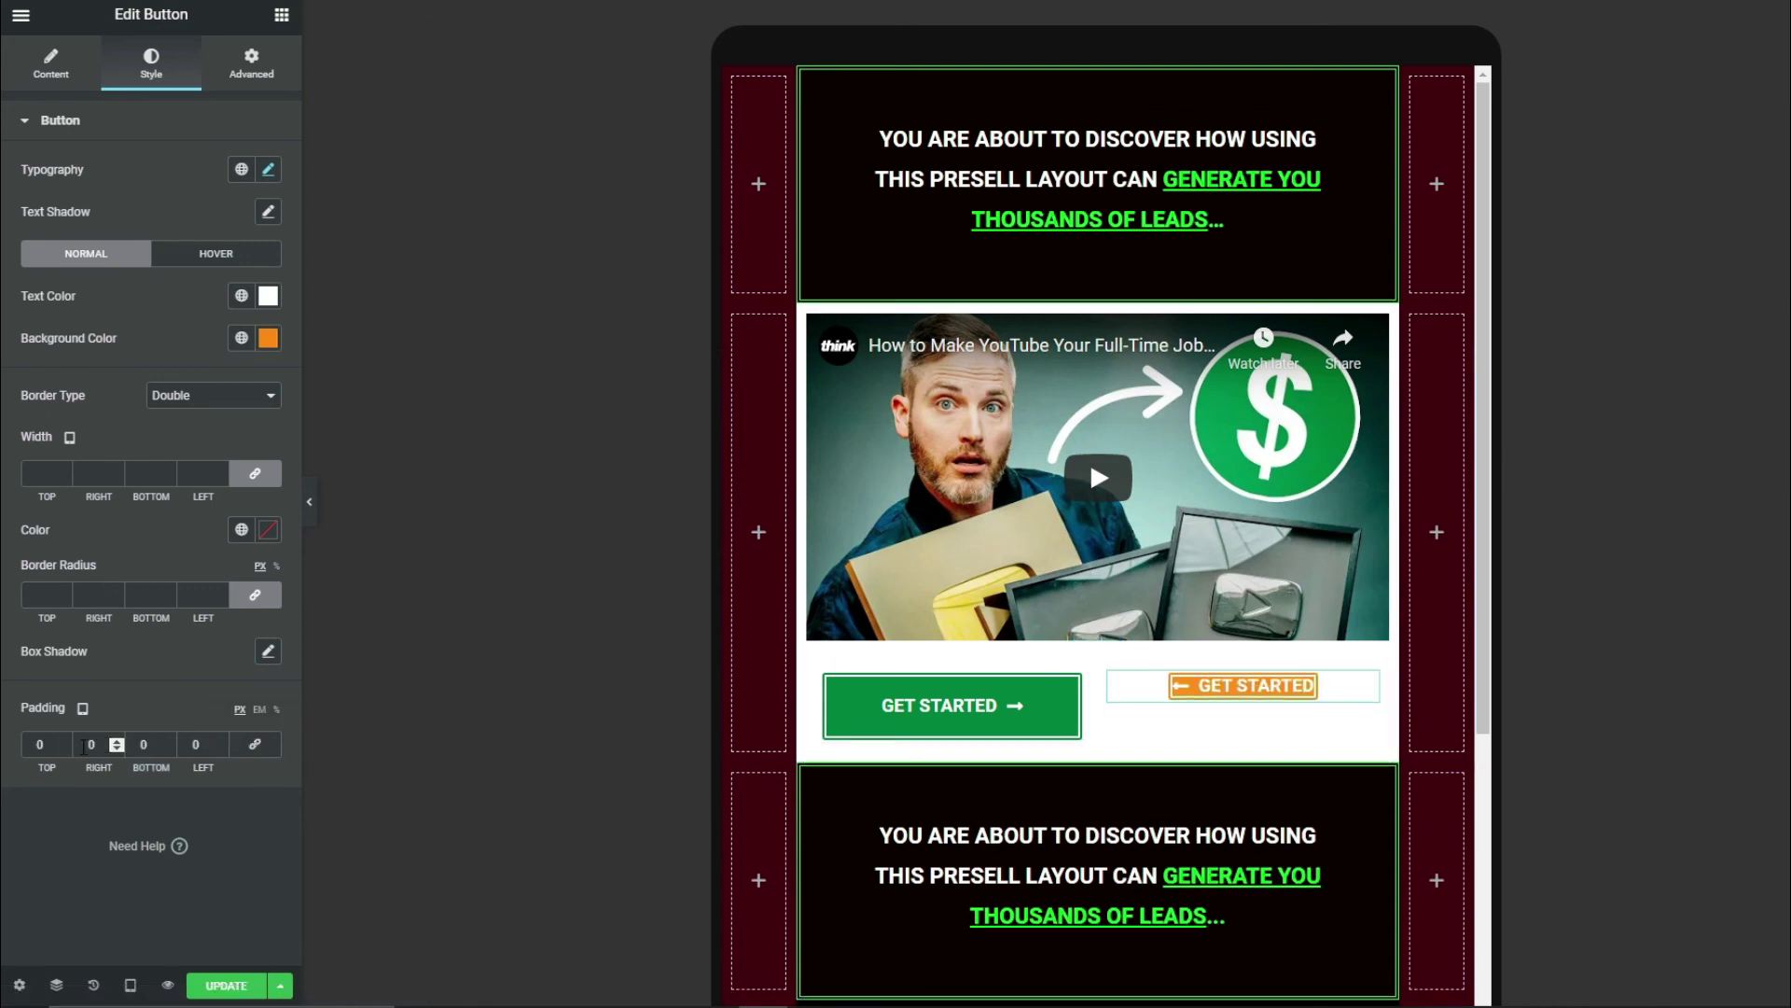
pyautogui.write('20')
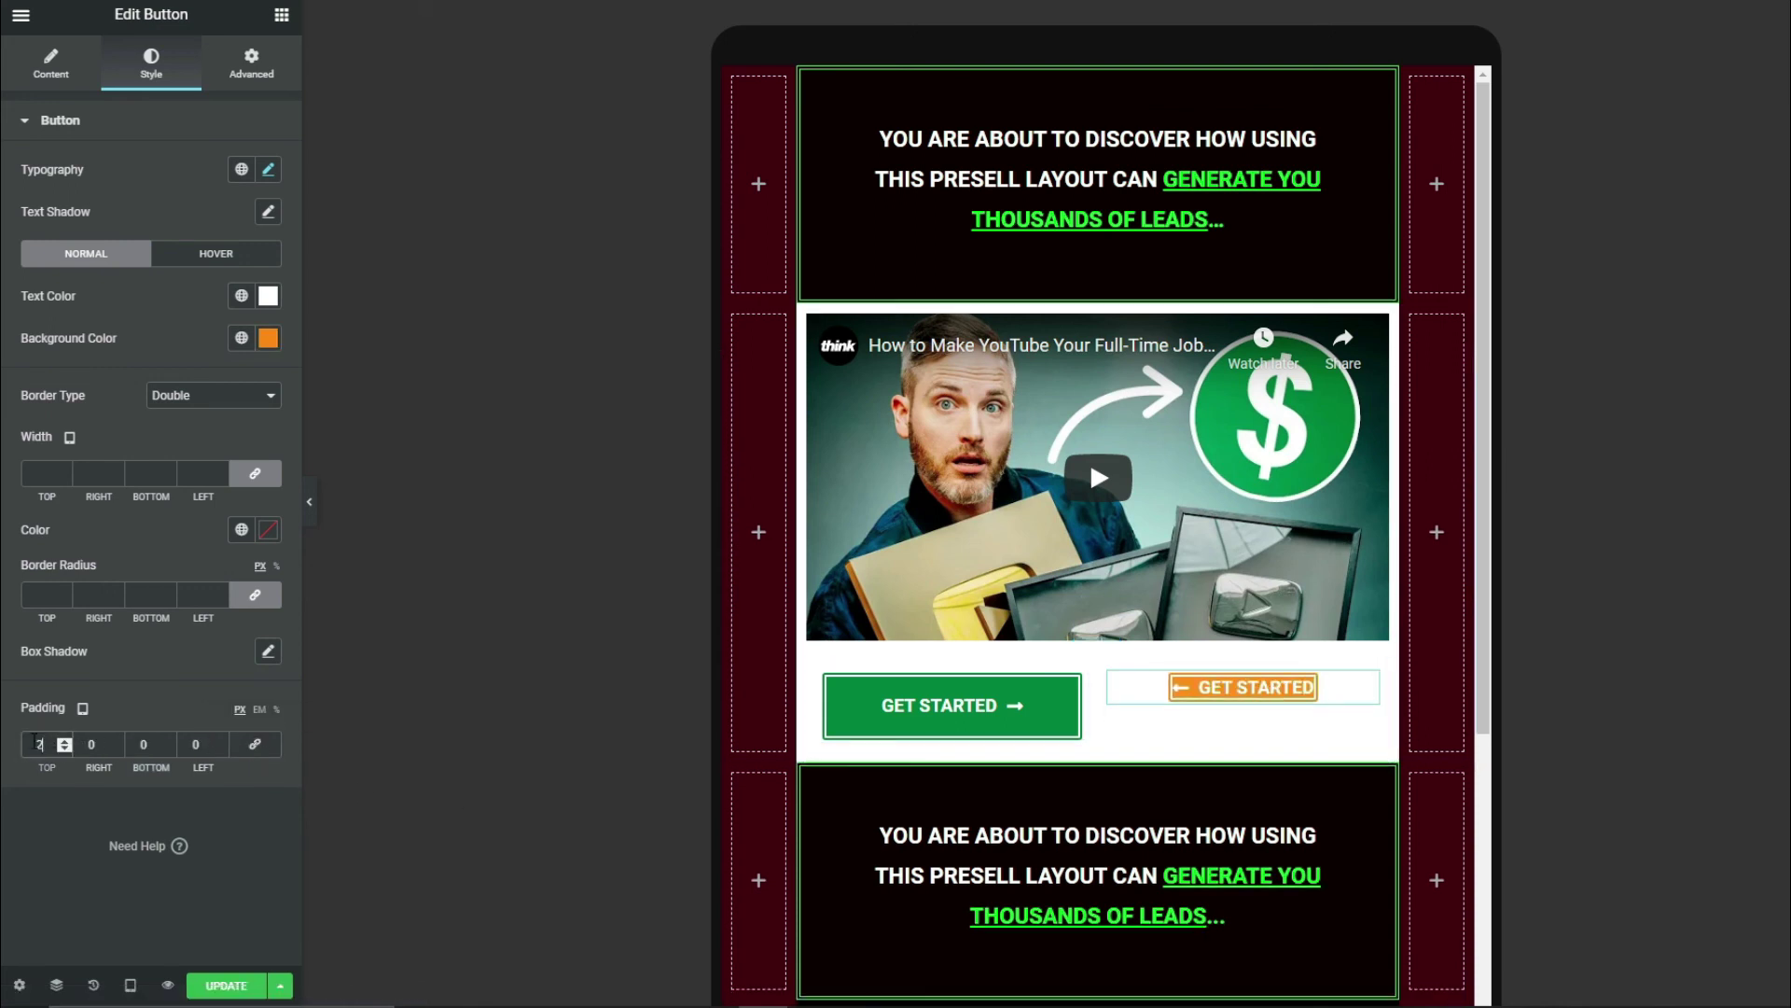
pyautogui.click(90, 744)
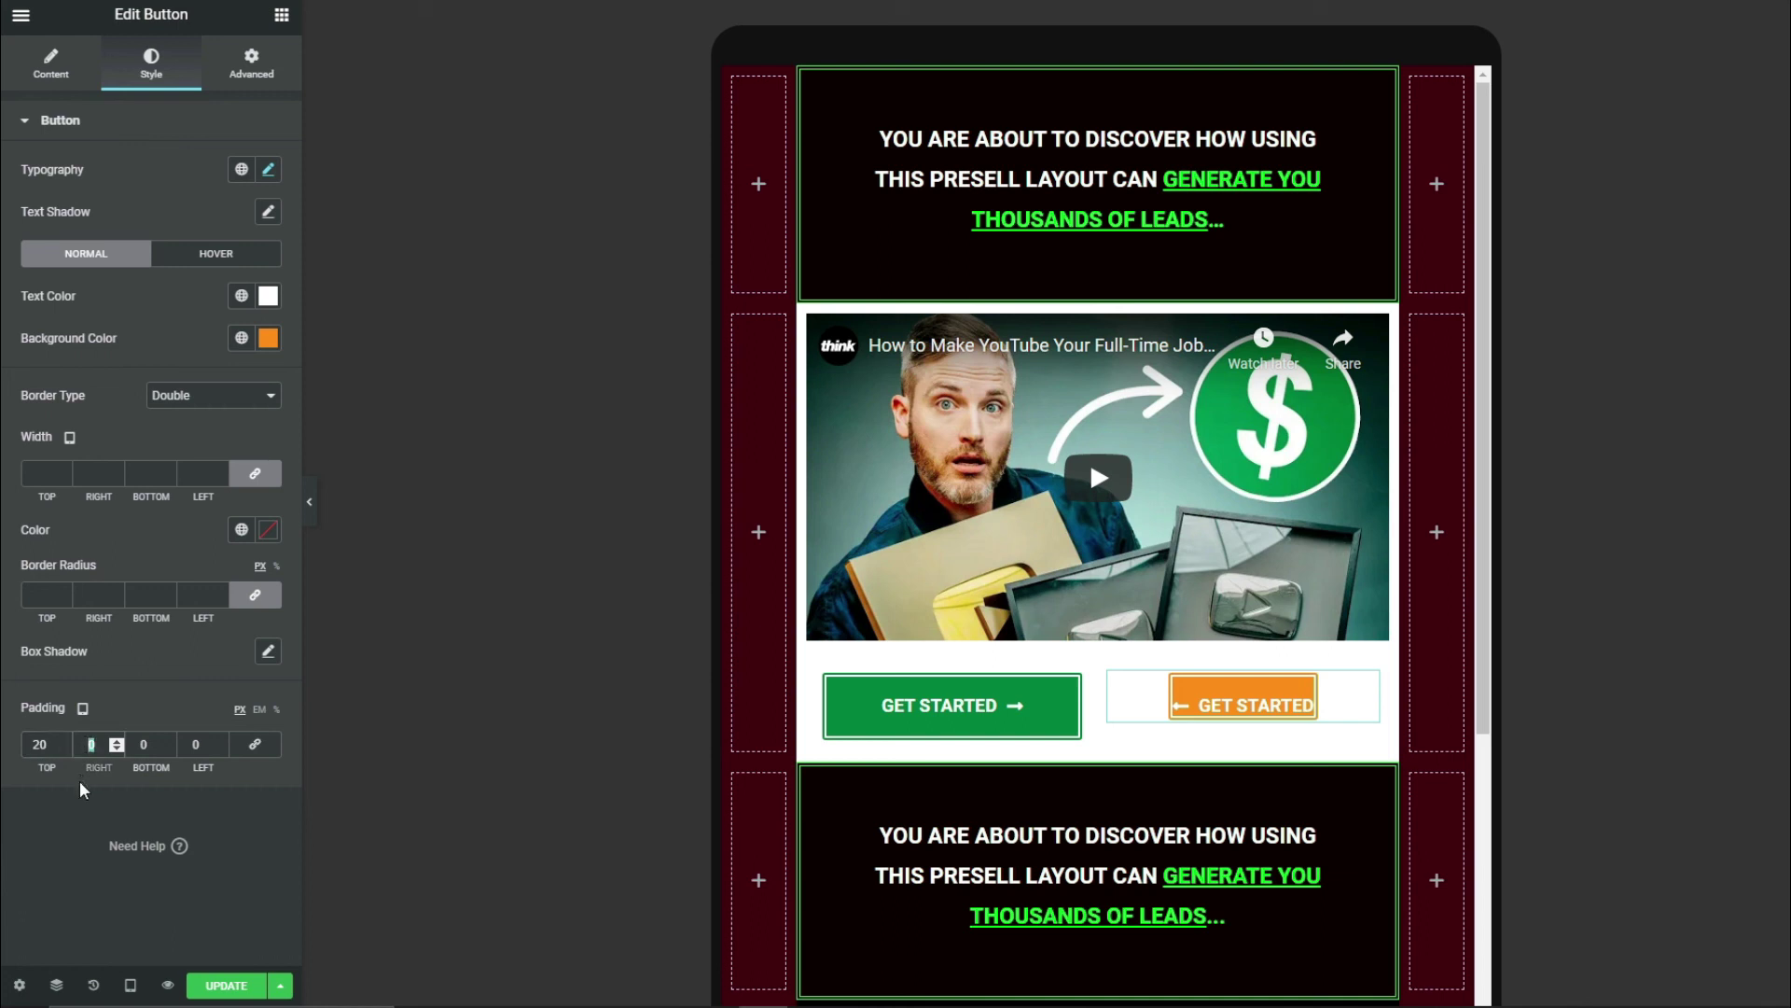
pyautogui.write('55')
pyautogui.click(138, 742)
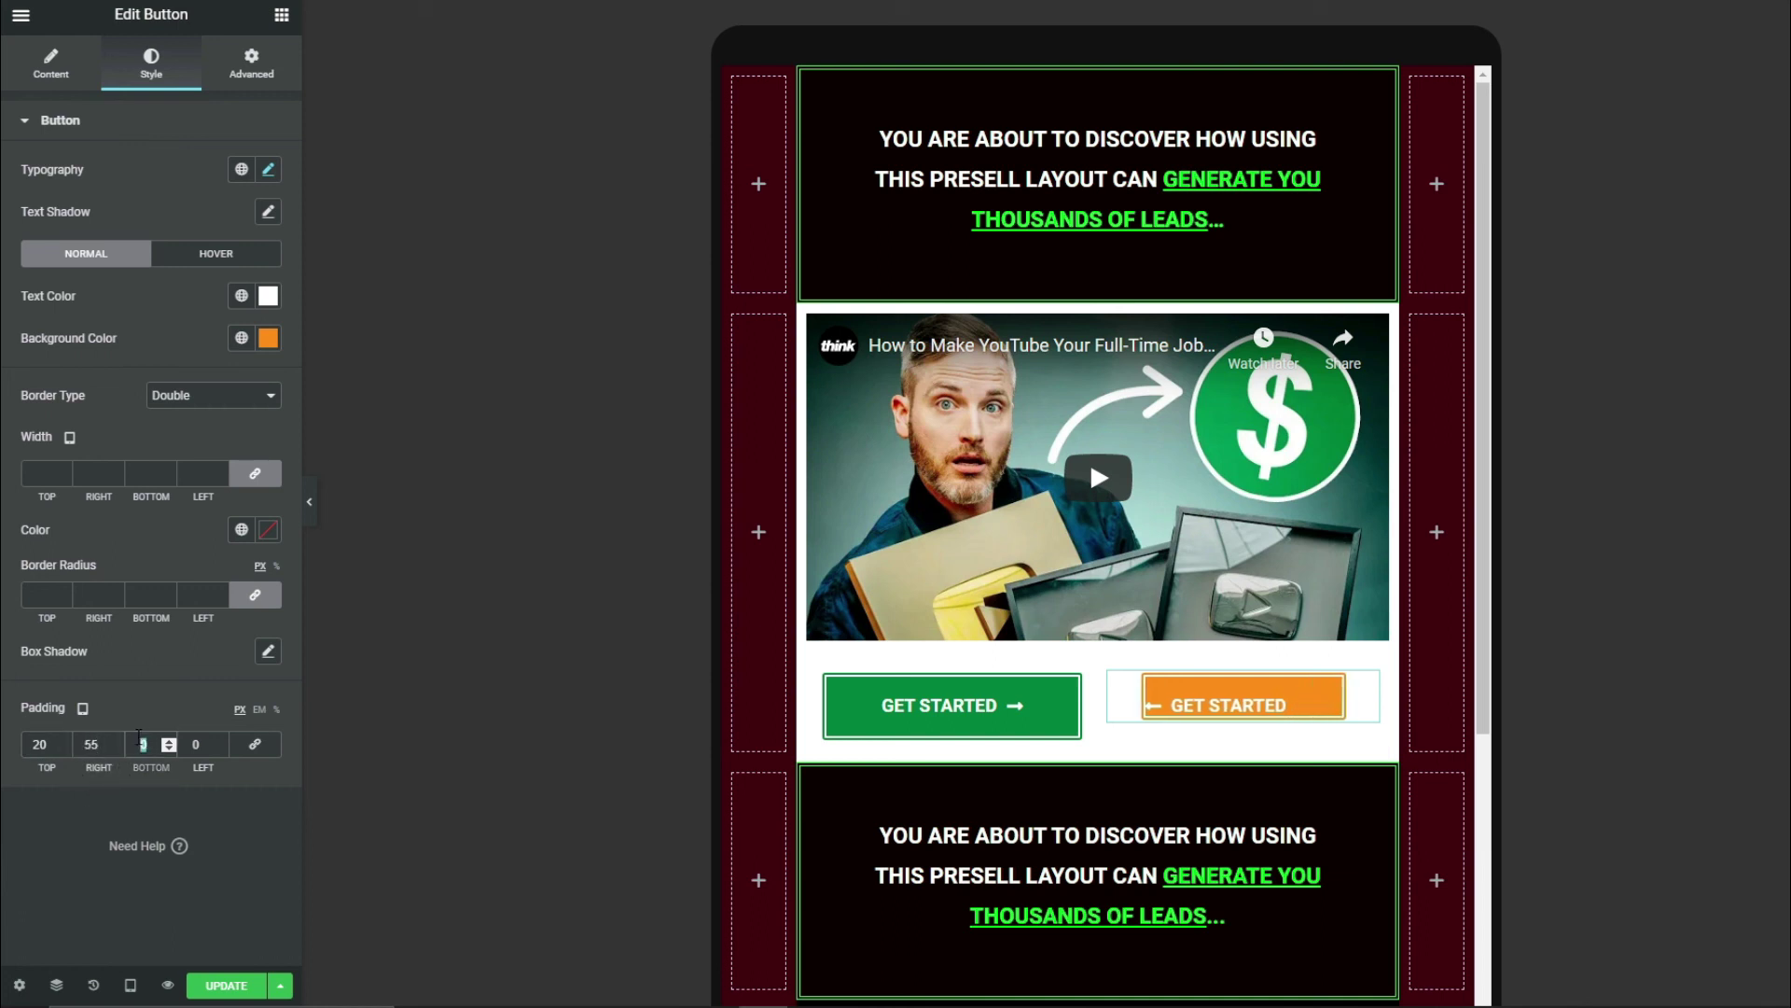
pyautogui.write('20')
pyautogui.click(194, 743)
pyautogui.write('55')
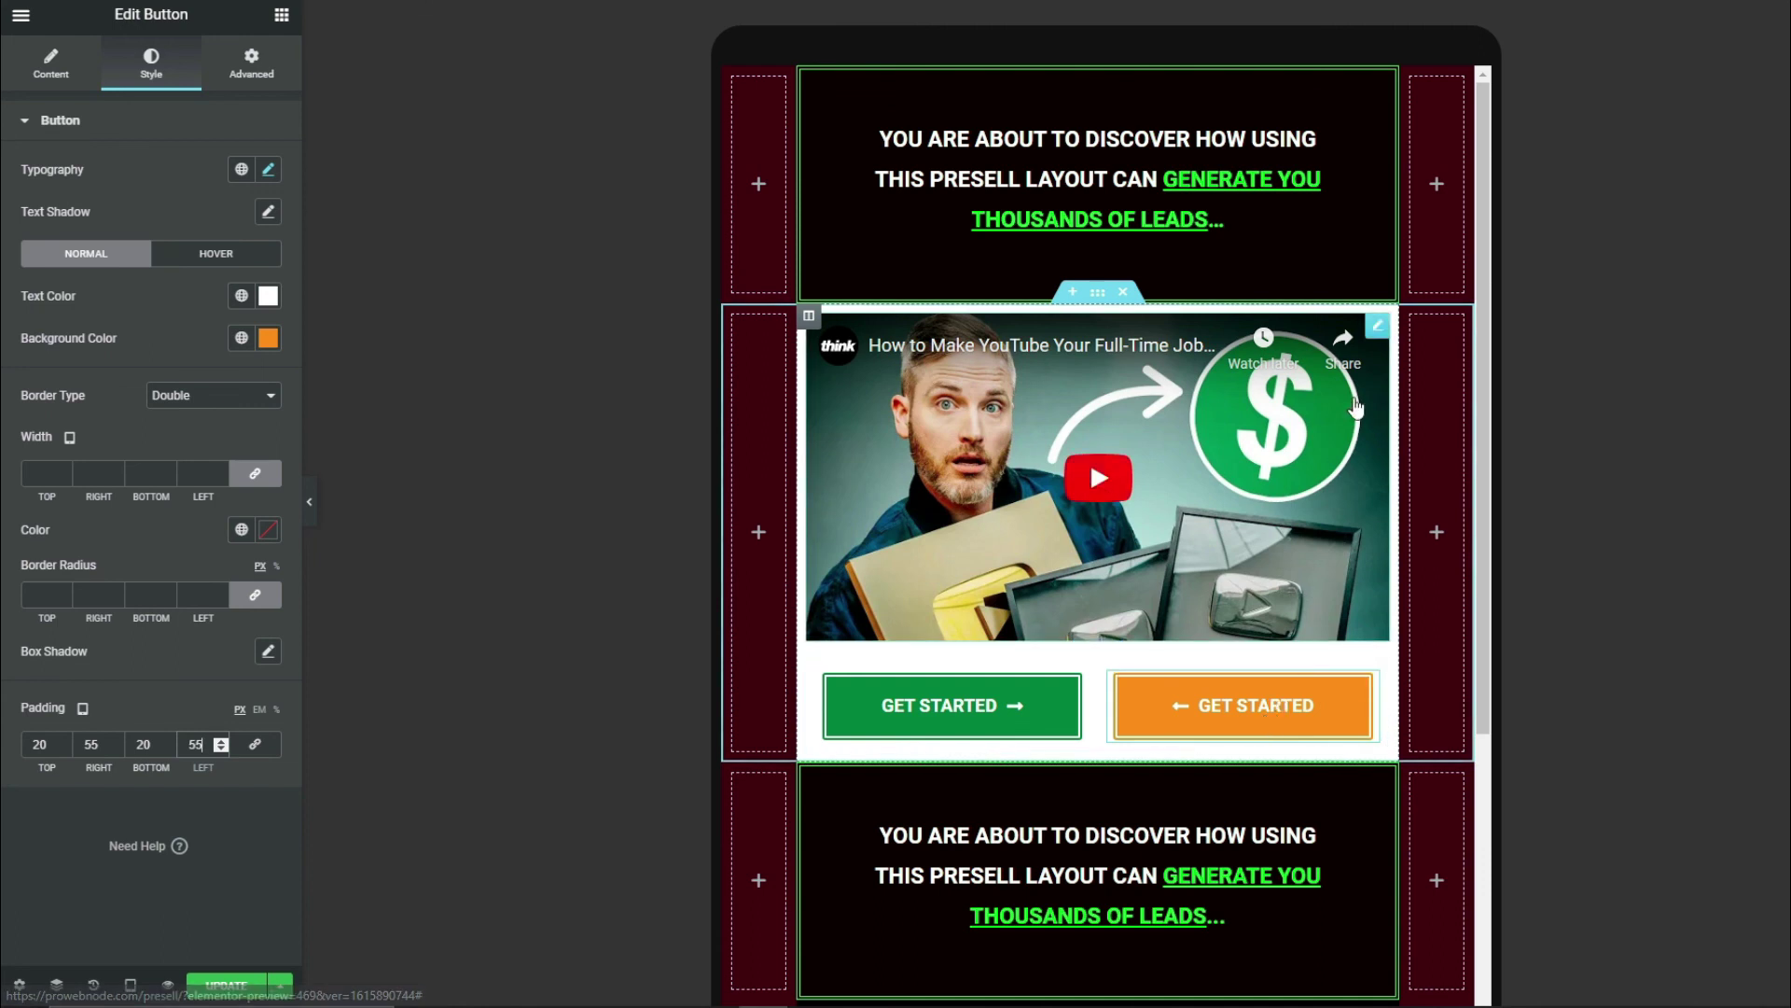
# - Review the whole tablet layout with the editing panel hidden, from the top headline to the footer, and restore the panel
pyautogui.scroll(-5, 1440, 429)
pyautogui.scroll(5, 1437, 448)
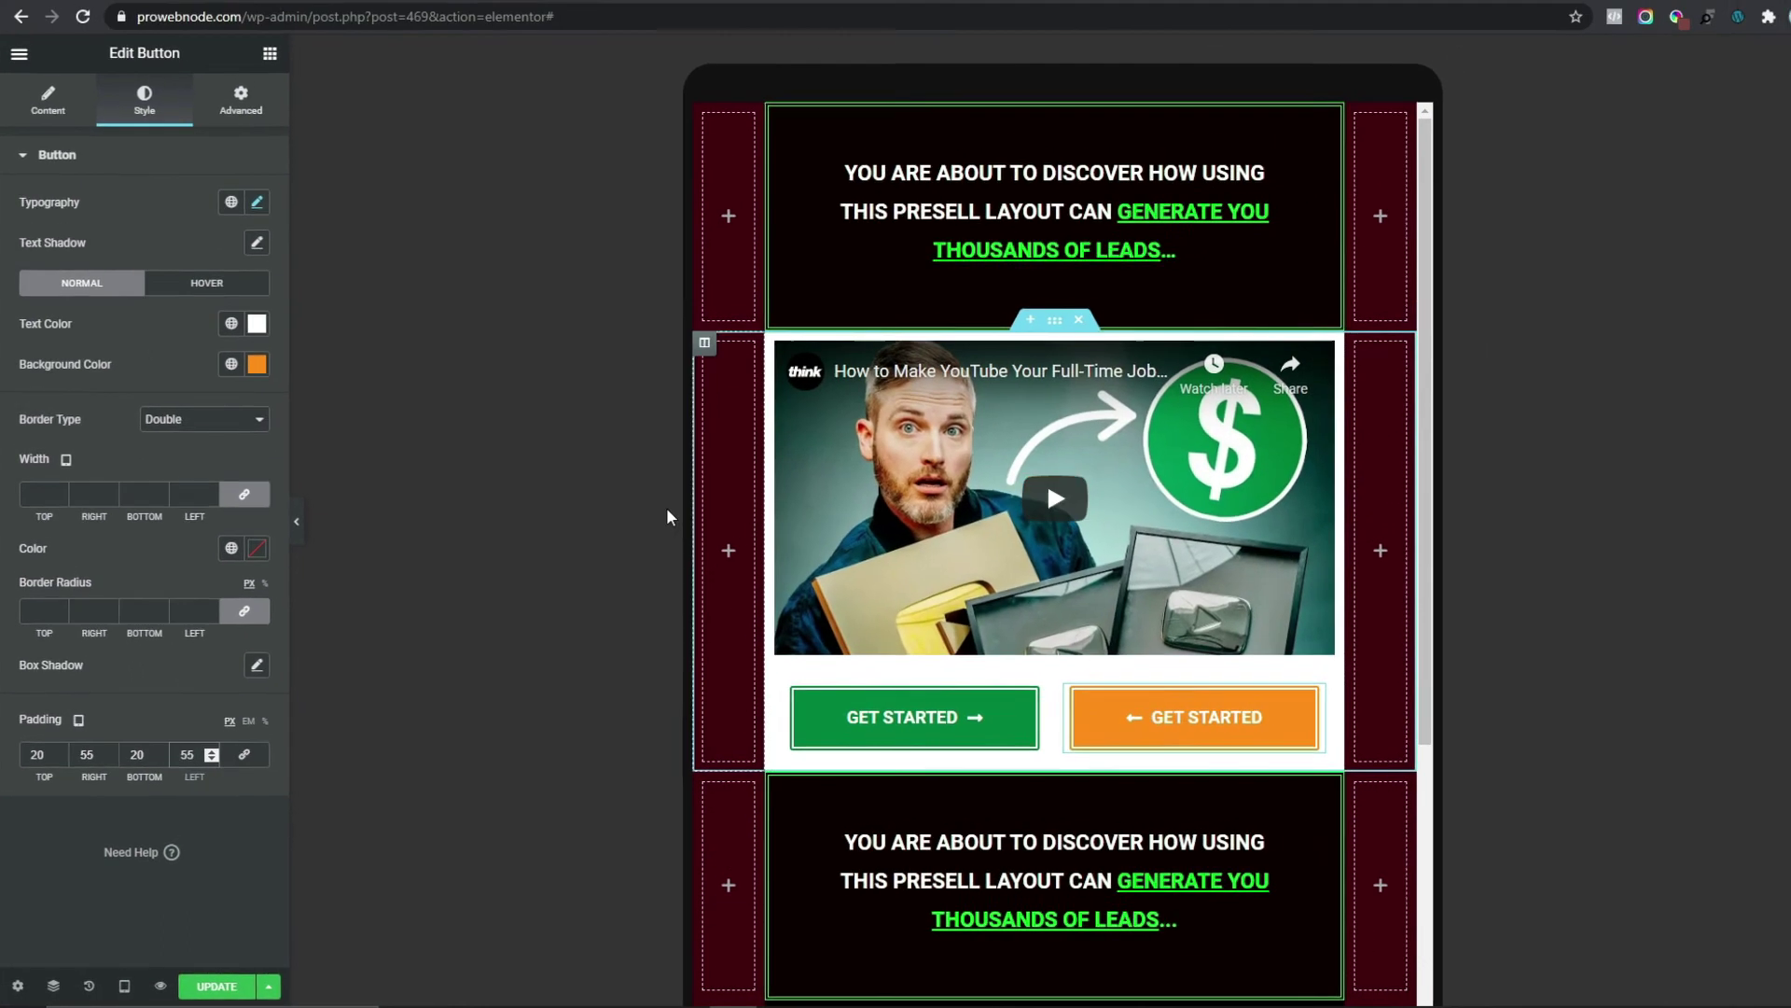
pyautogui.click(287, 537)
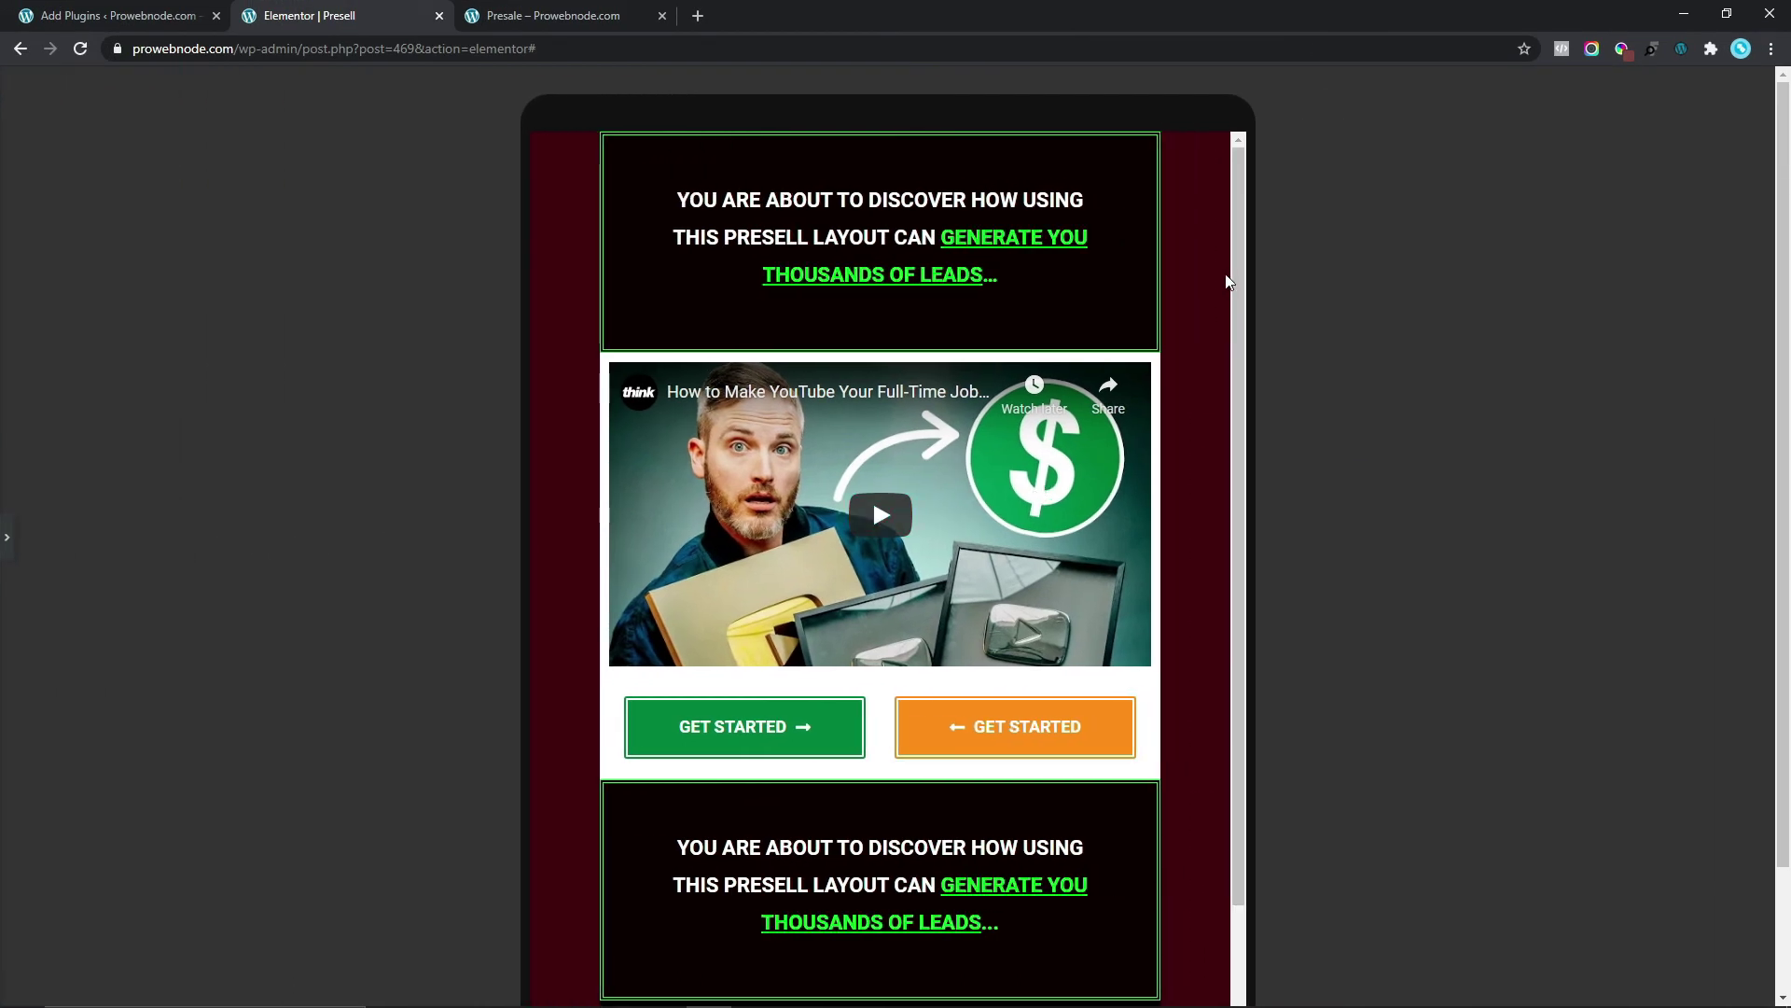
pyautogui.scroll(-2, 1231, 279)
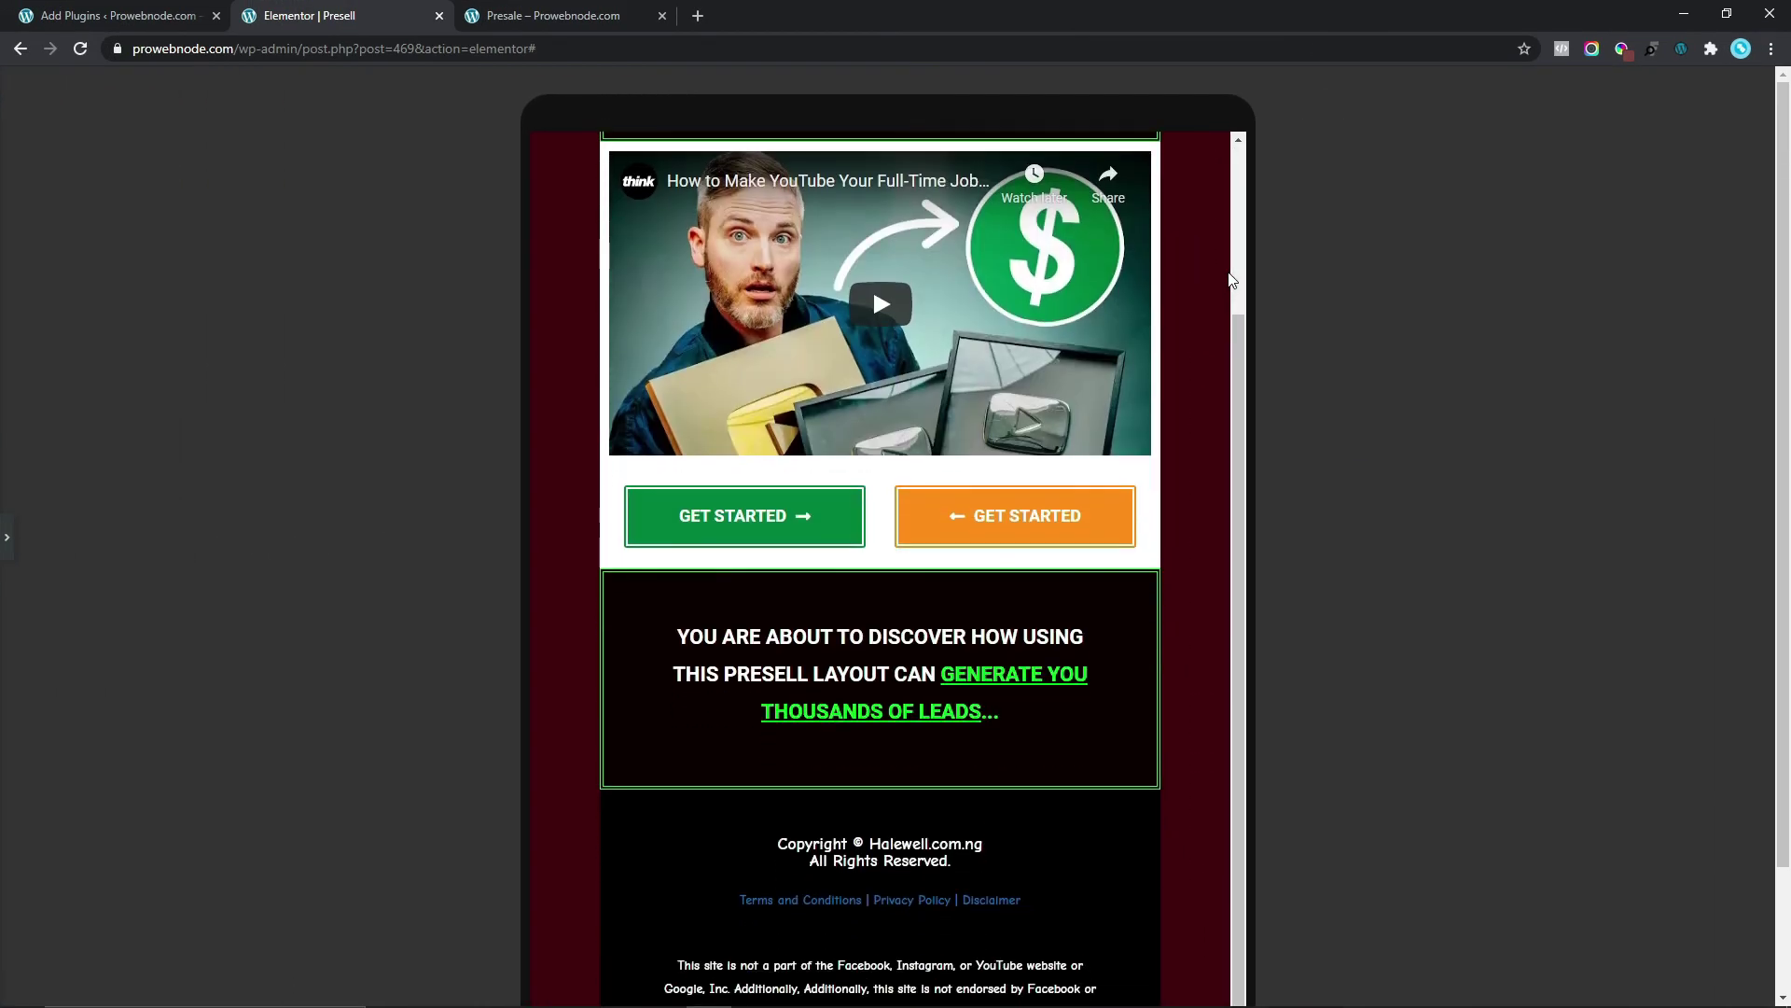
pyautogui.scroll(2, 1231, 280)
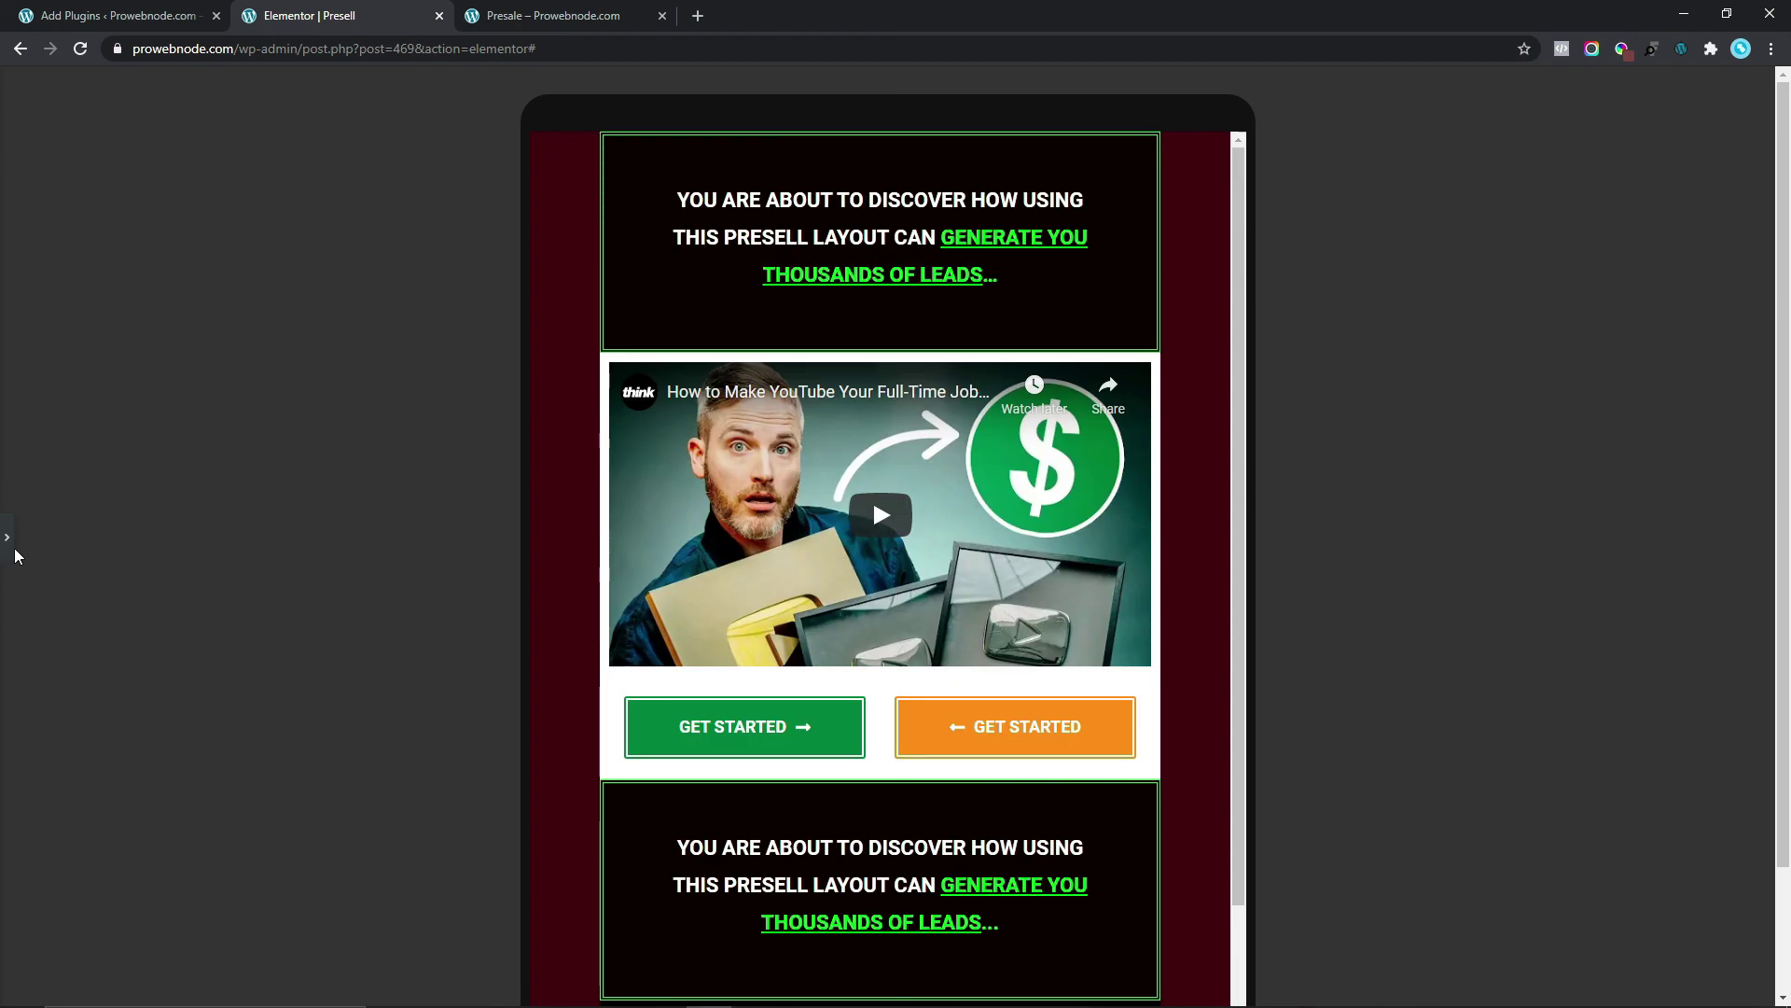
pyautogui.click(6, 537)
# - Save the updated page and switch the editor to the Mobile responsive preview to check the layout
pyautogui.click(207, 987)
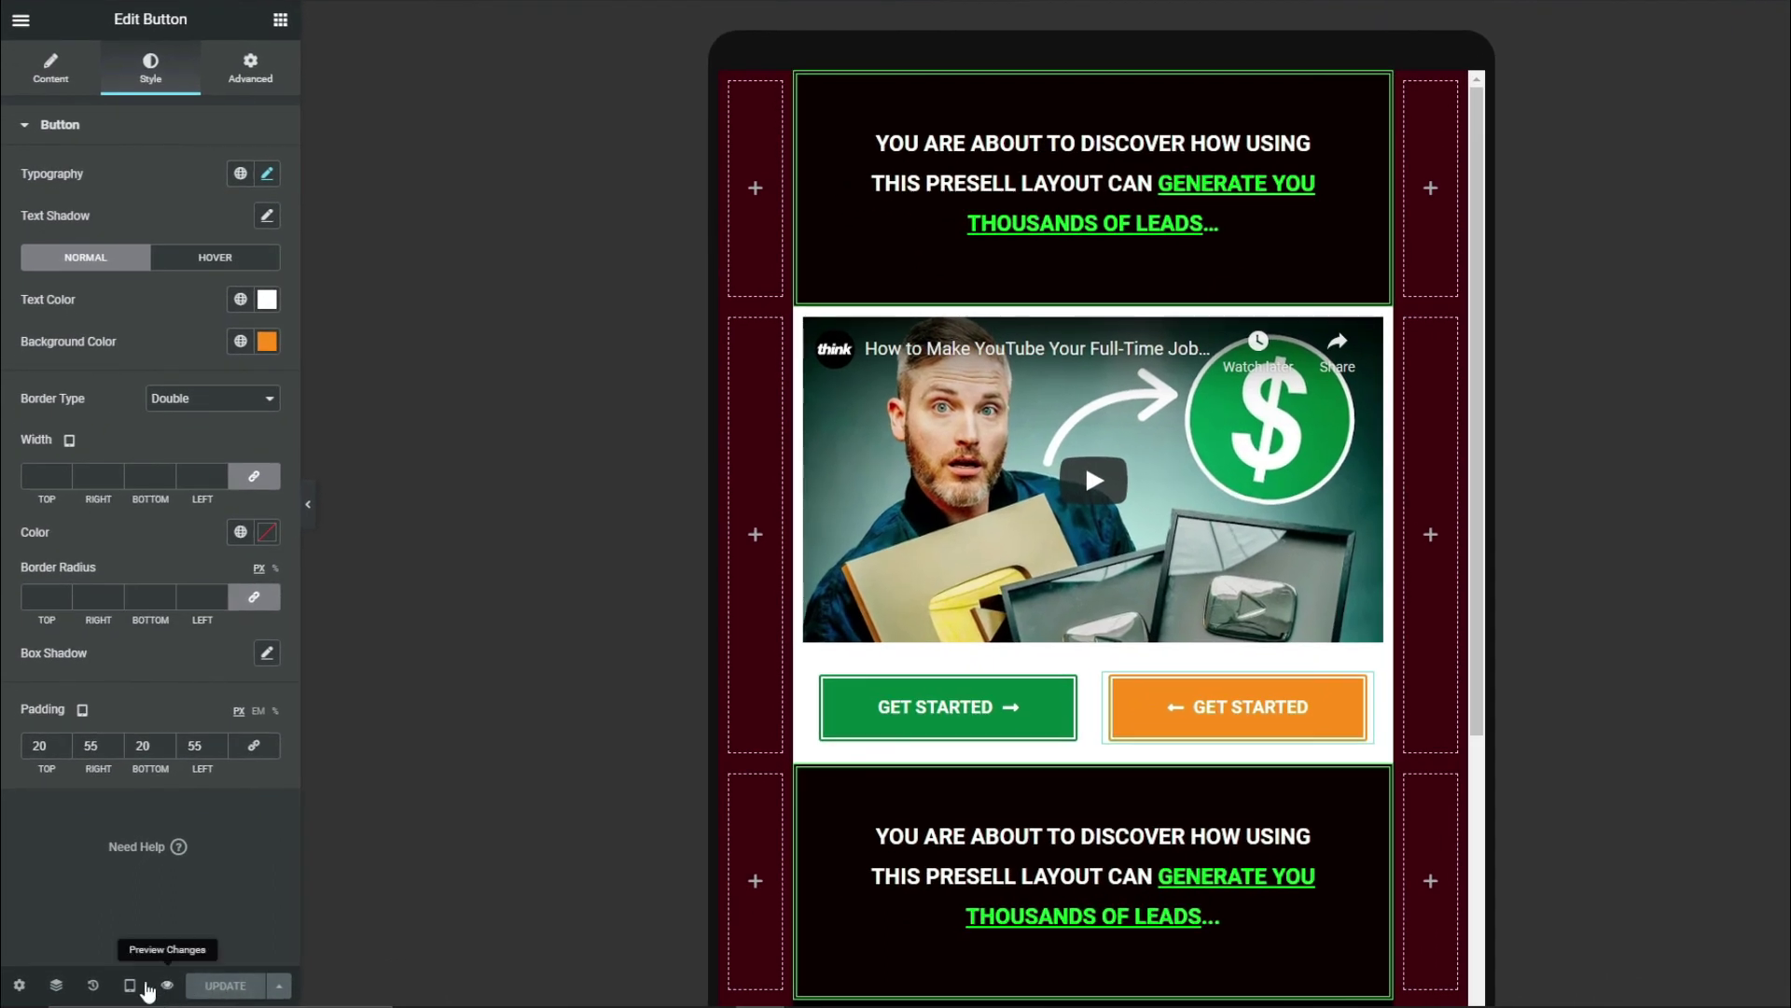
pyautogui.click(133, 987)
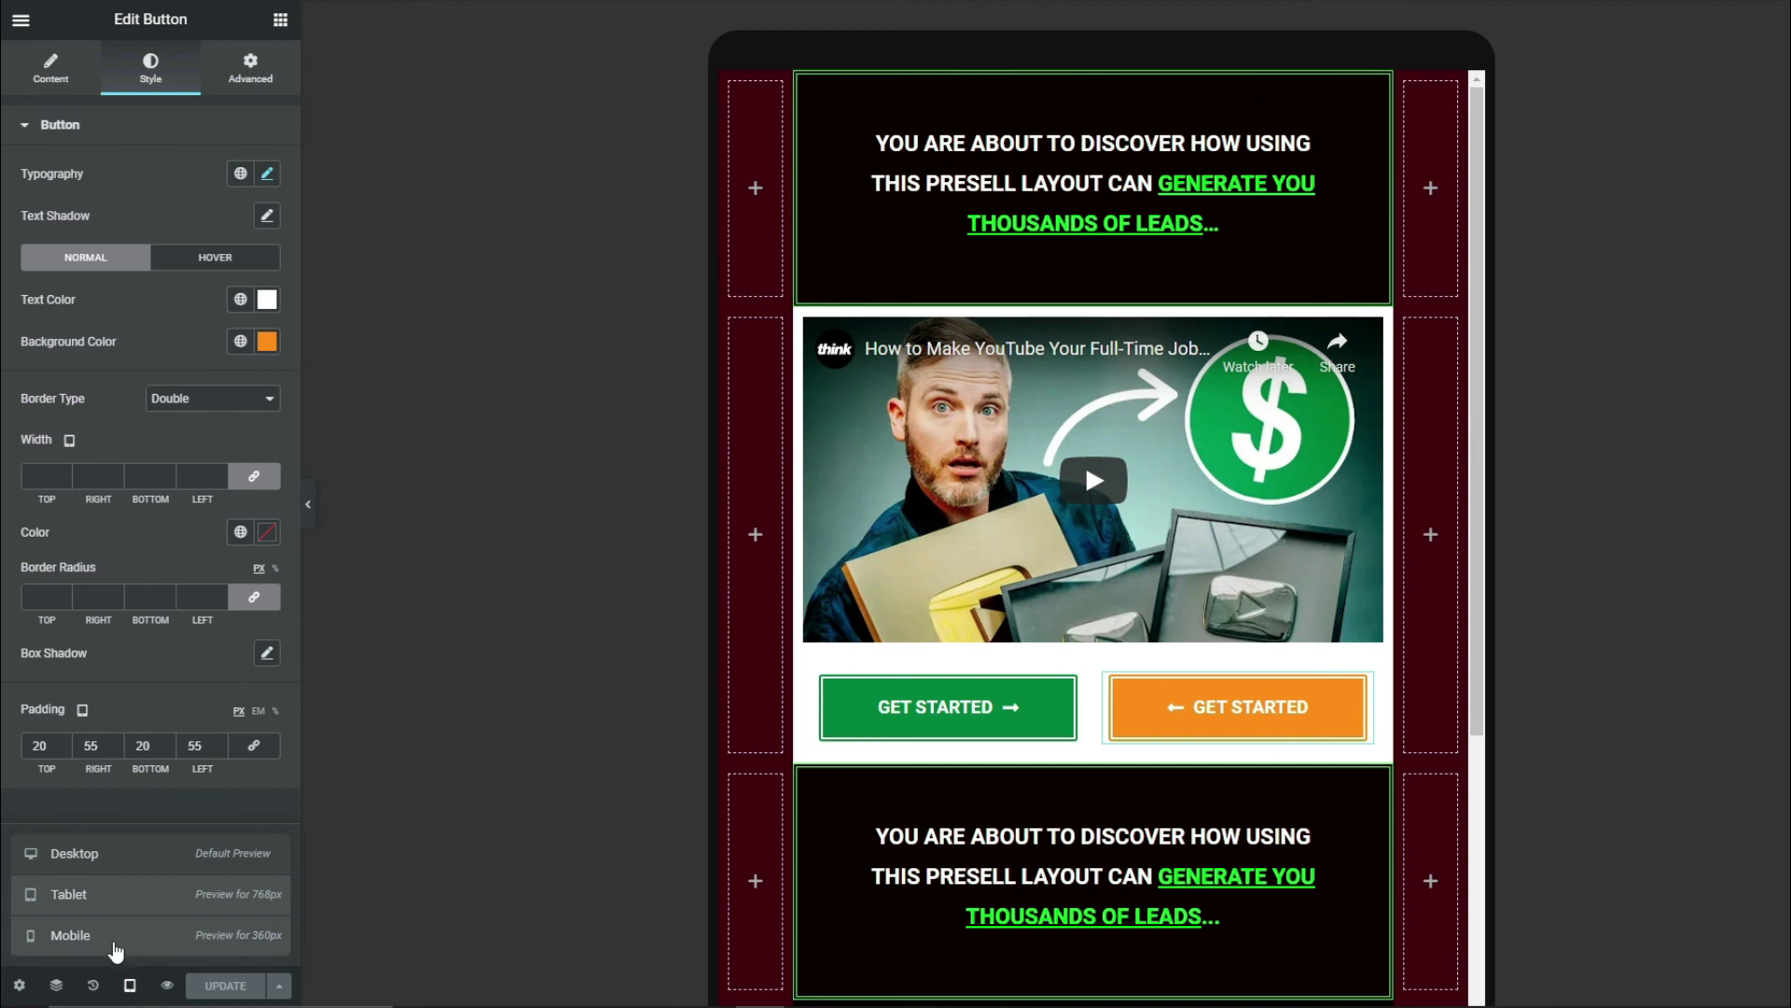
pyautogui.click(112, 943)
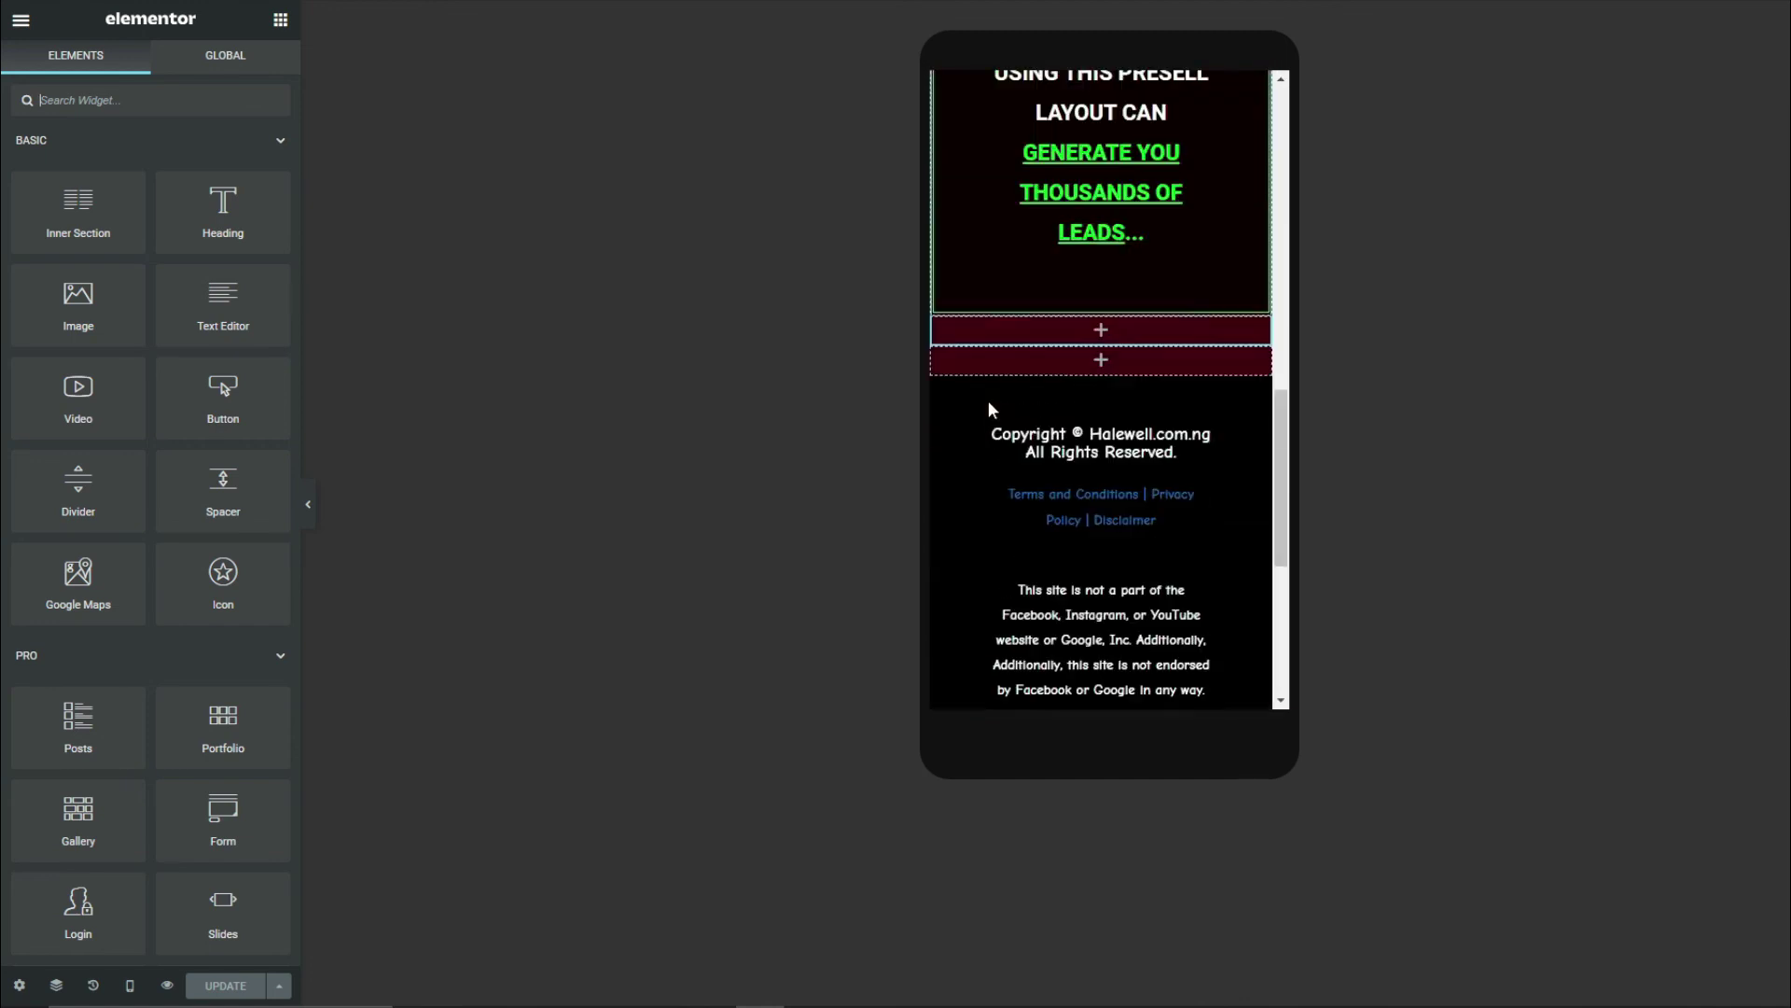
pyautogui.click(310, 509)
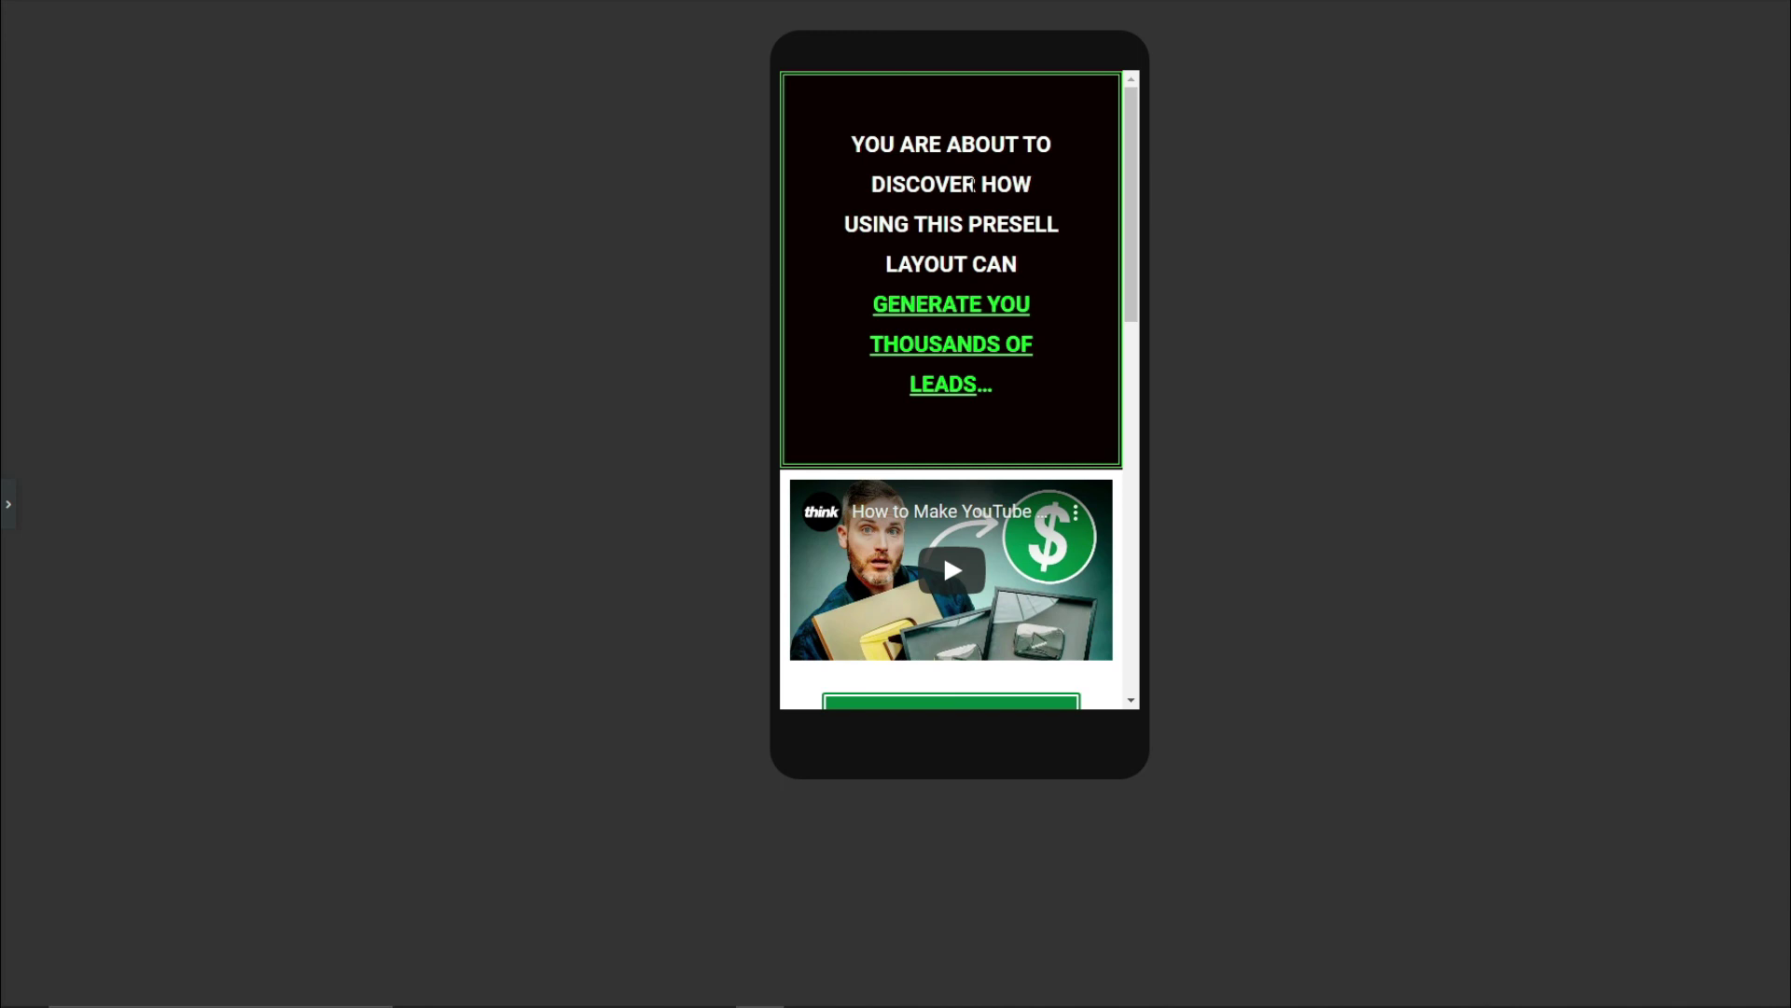
pyautogui.click(9, 504)
# - Set the top headline column's mobile padding to 20 px for top, right and left, and 5 px for the bottom
pyautogui.click(942, 115)
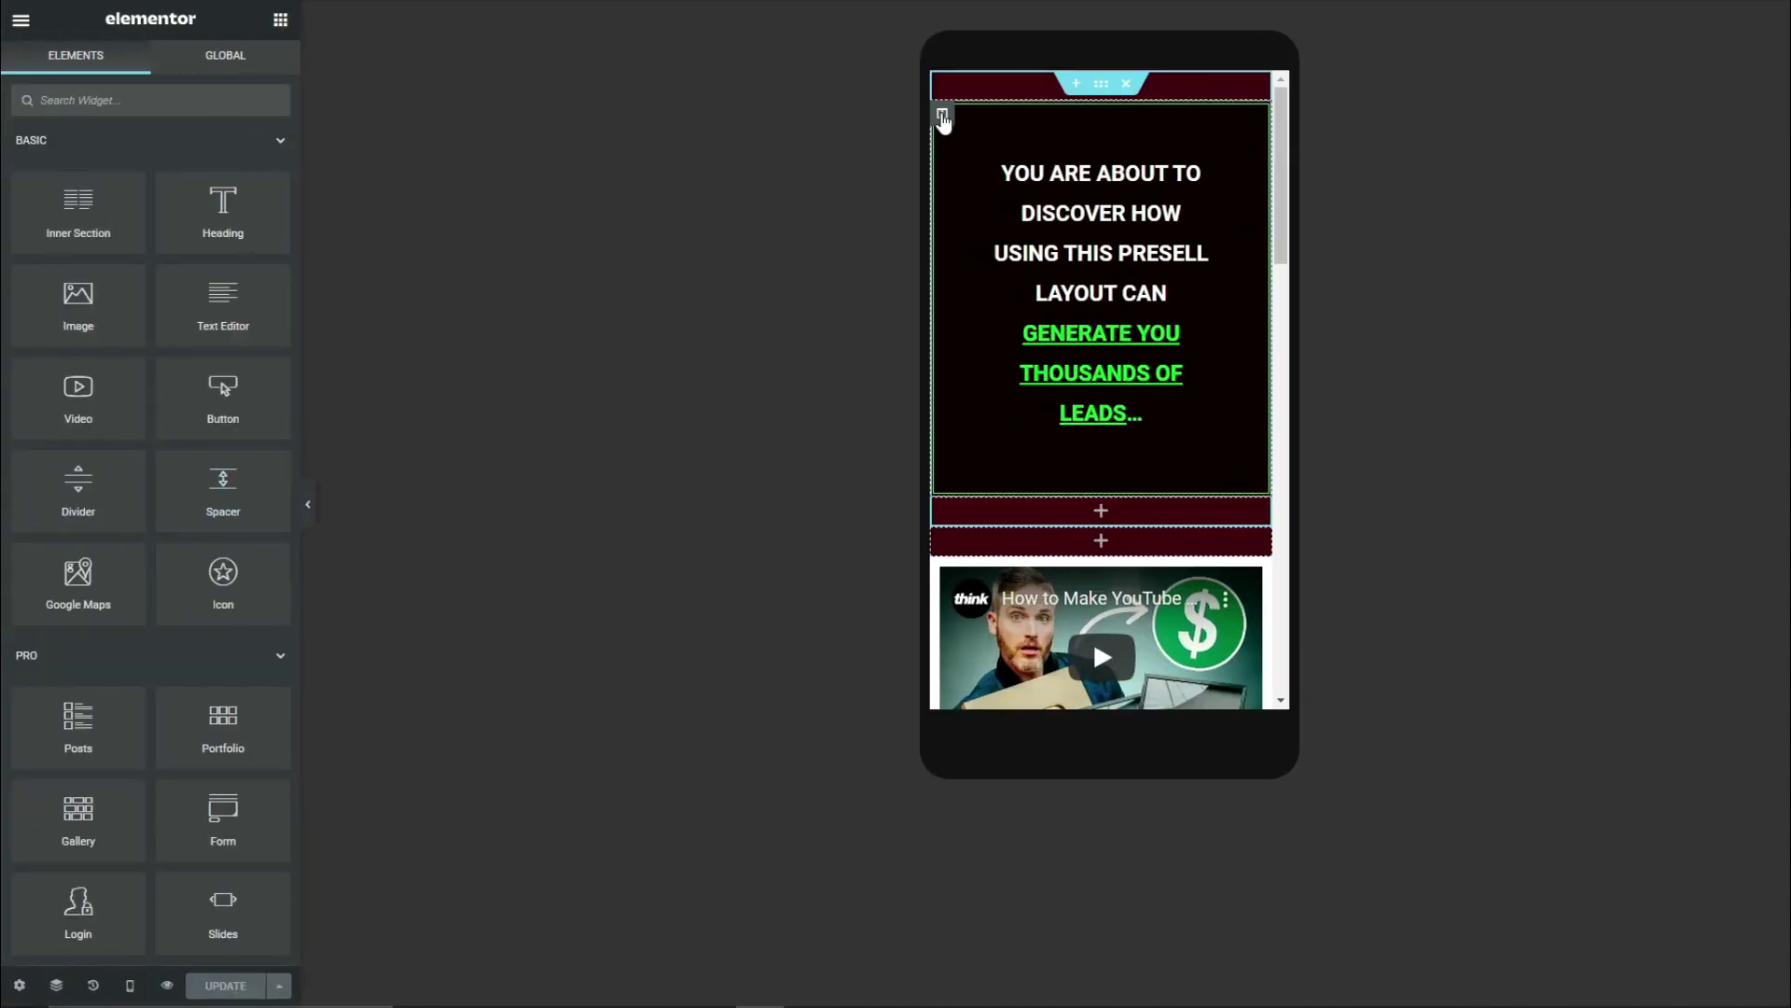
pyautogui.click(250, 70)
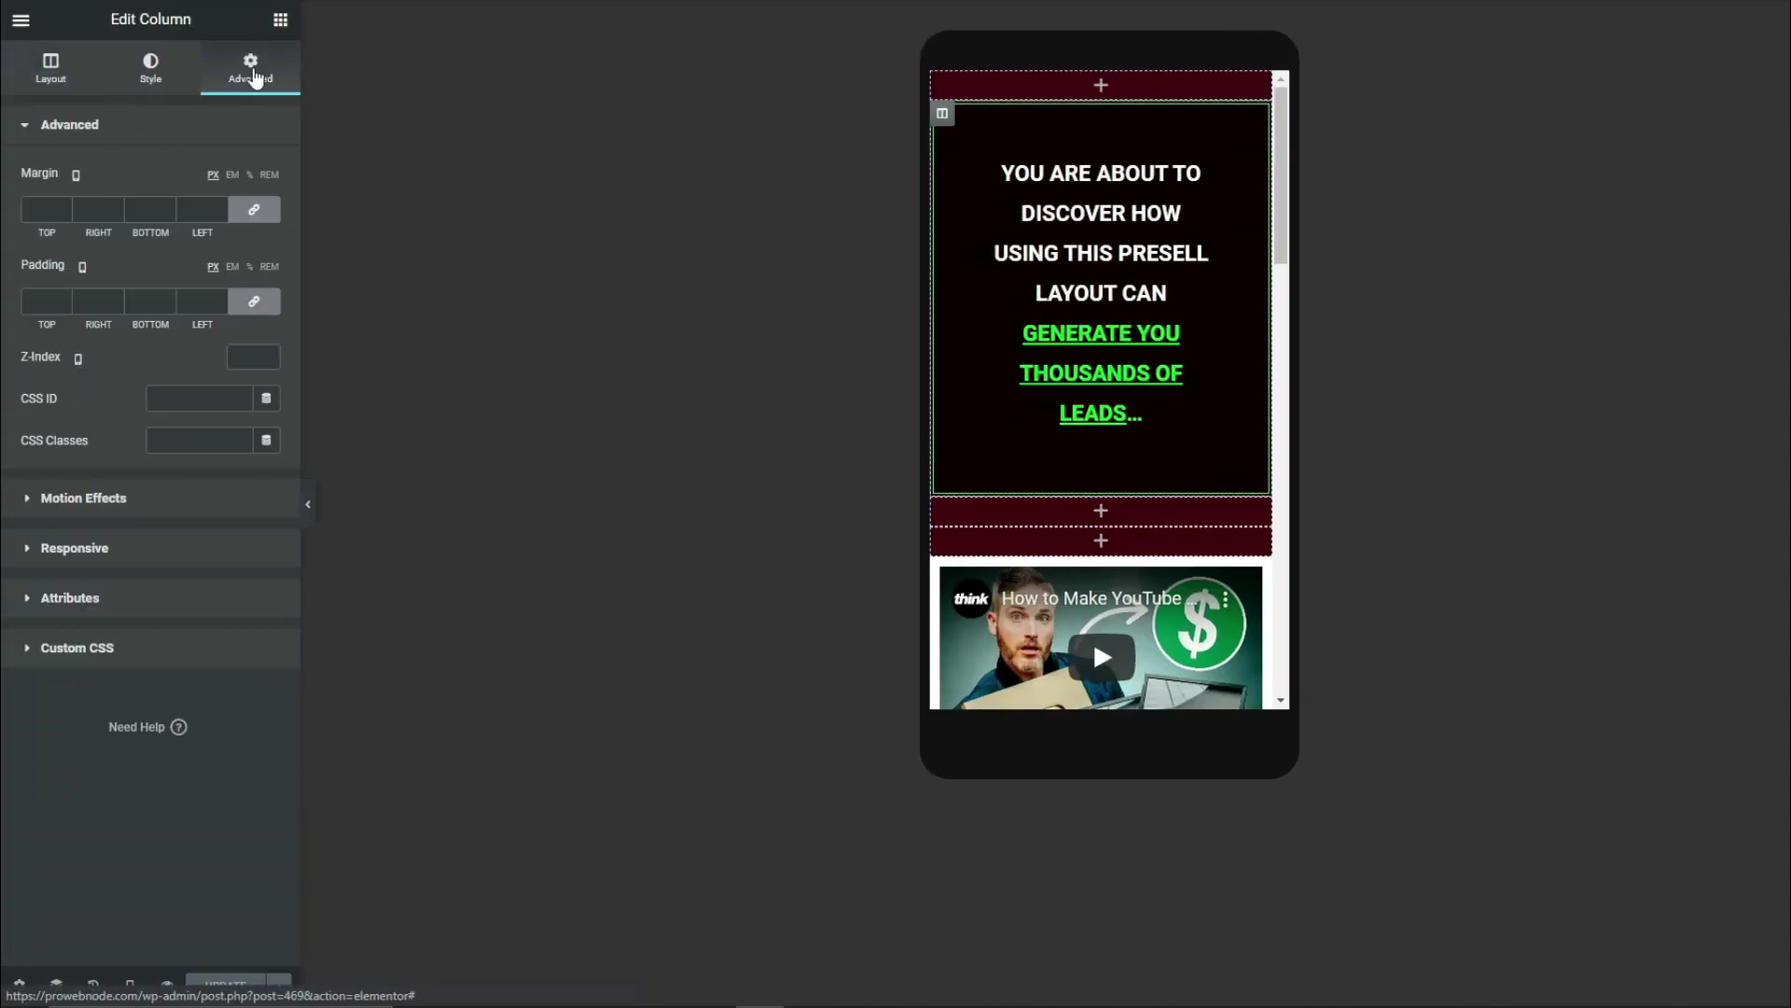
pyautogui.click(219, 301)
pyautogui.click(219, 301)
pyautogui.click(219, 301)
pyautogui.click(220, 302)
pyautogui.click(263, 308)
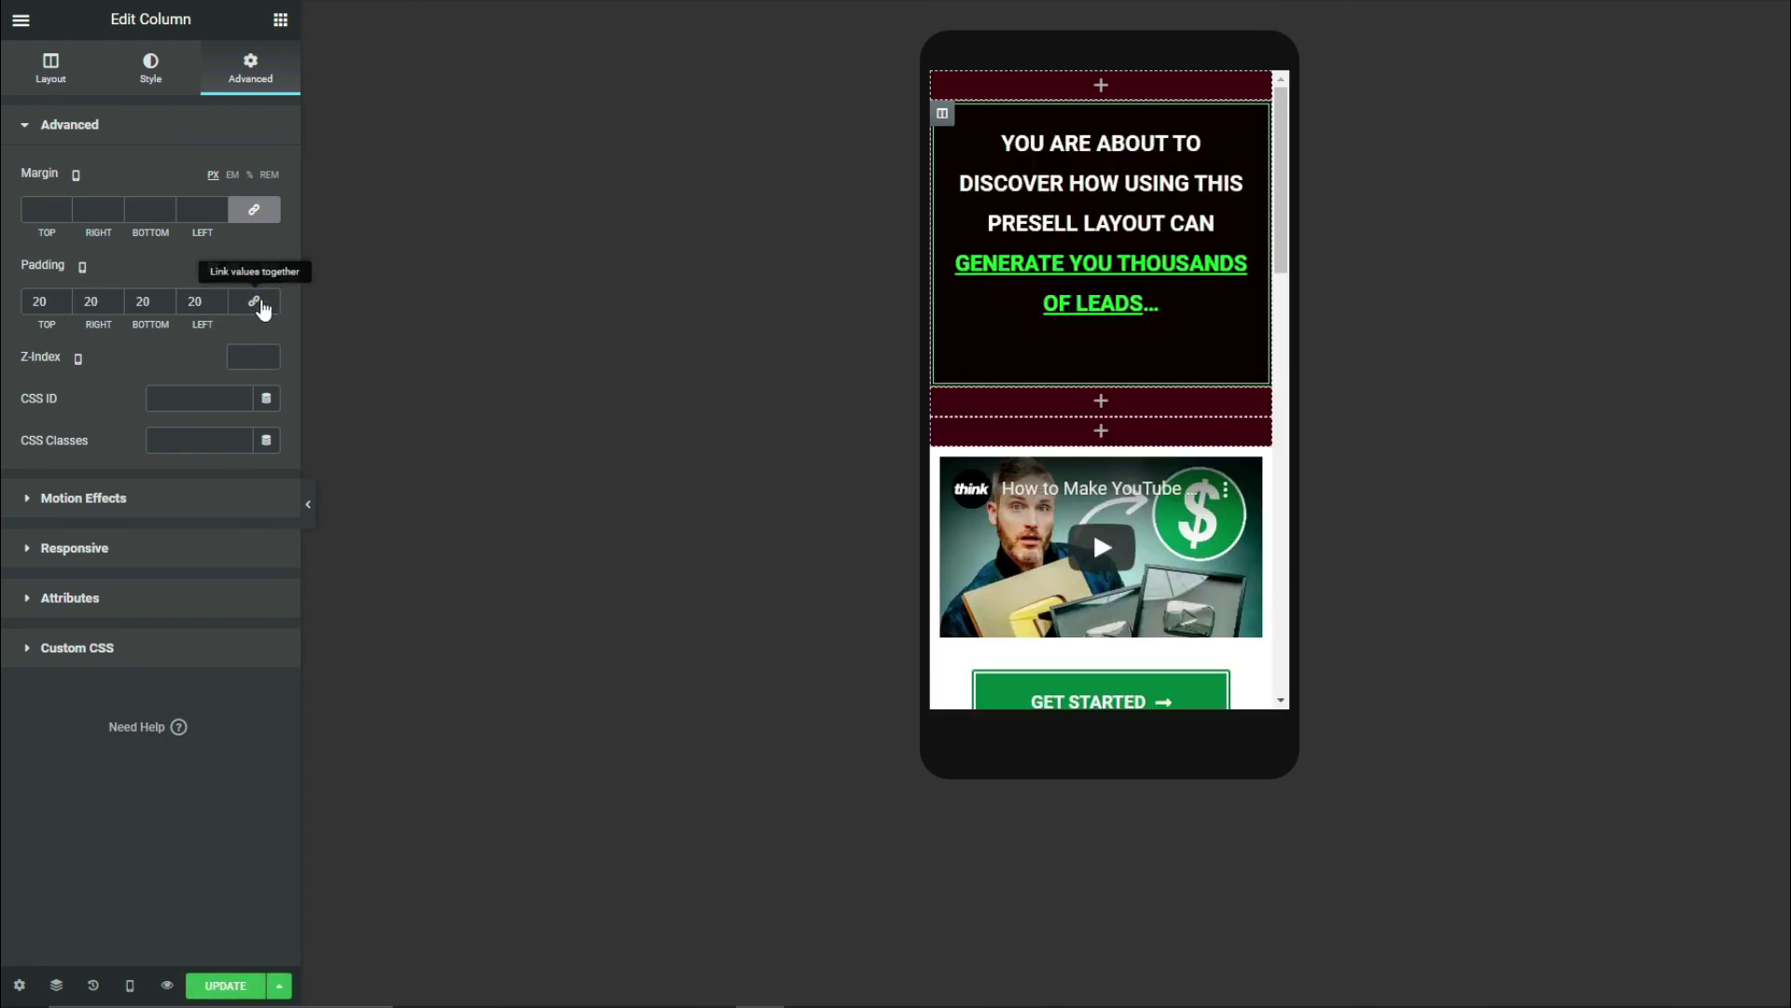
pyautogui.moveTo(171, 307); pyautogui.dragTo(170, 307)
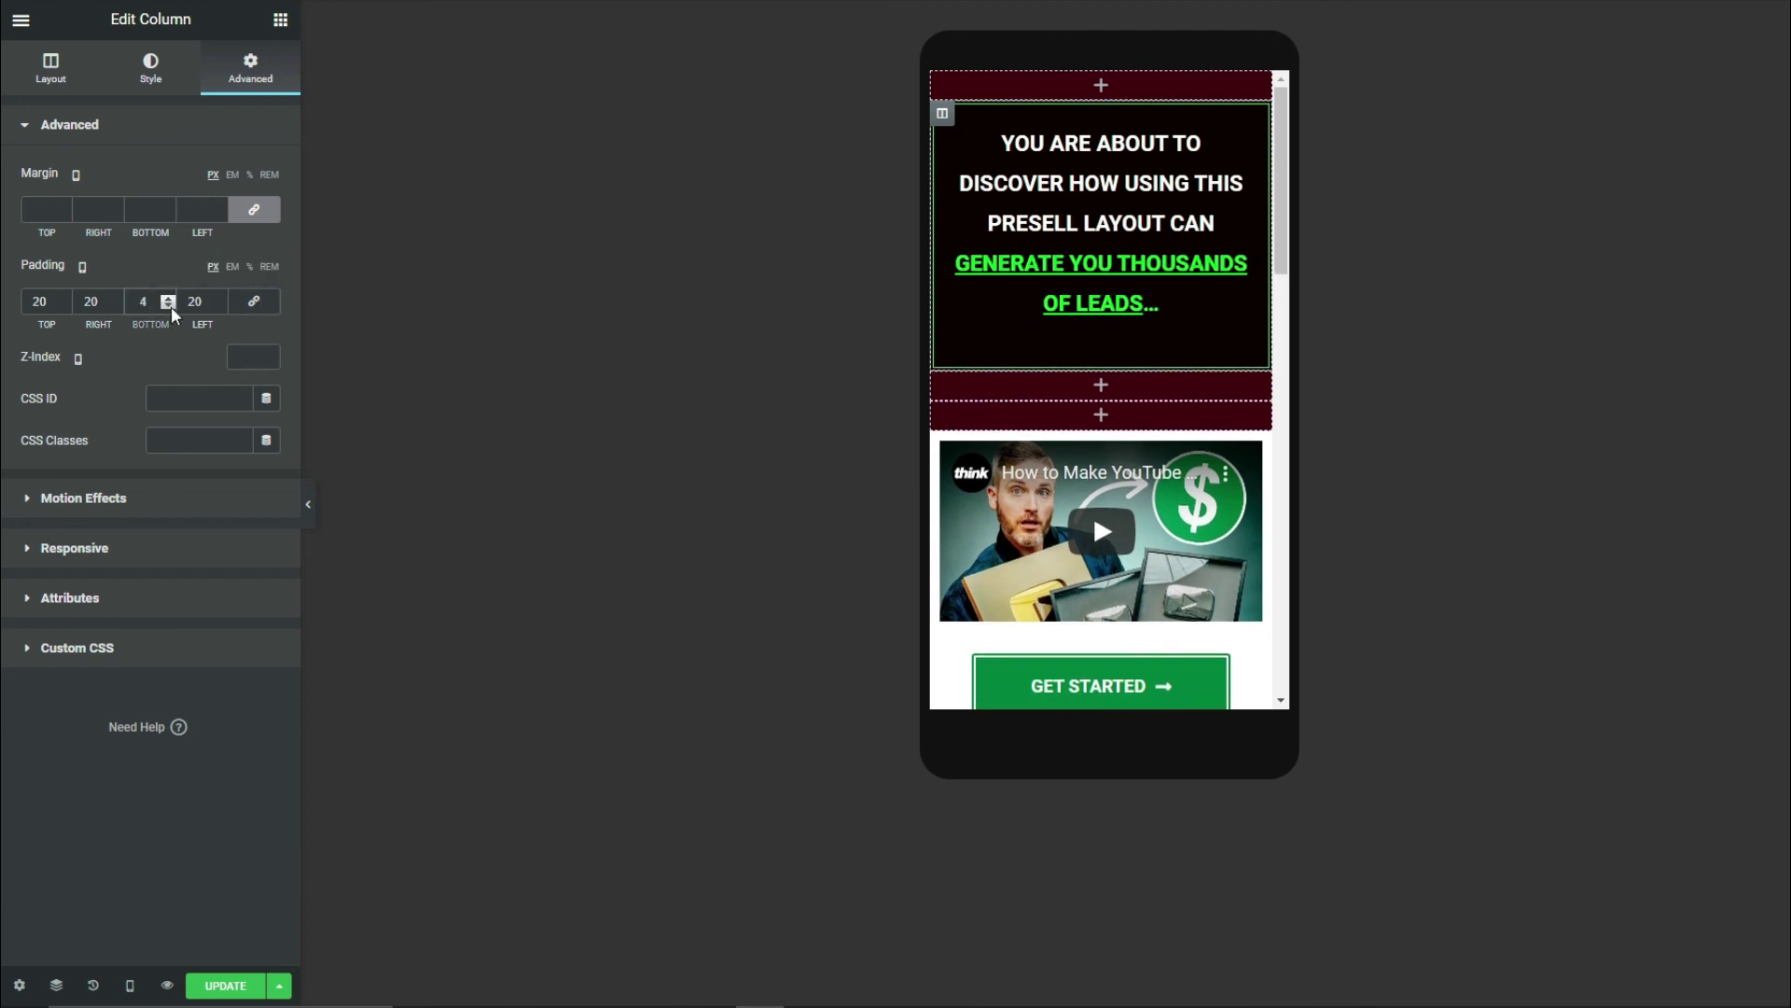
pyautogui.click(169, 300)
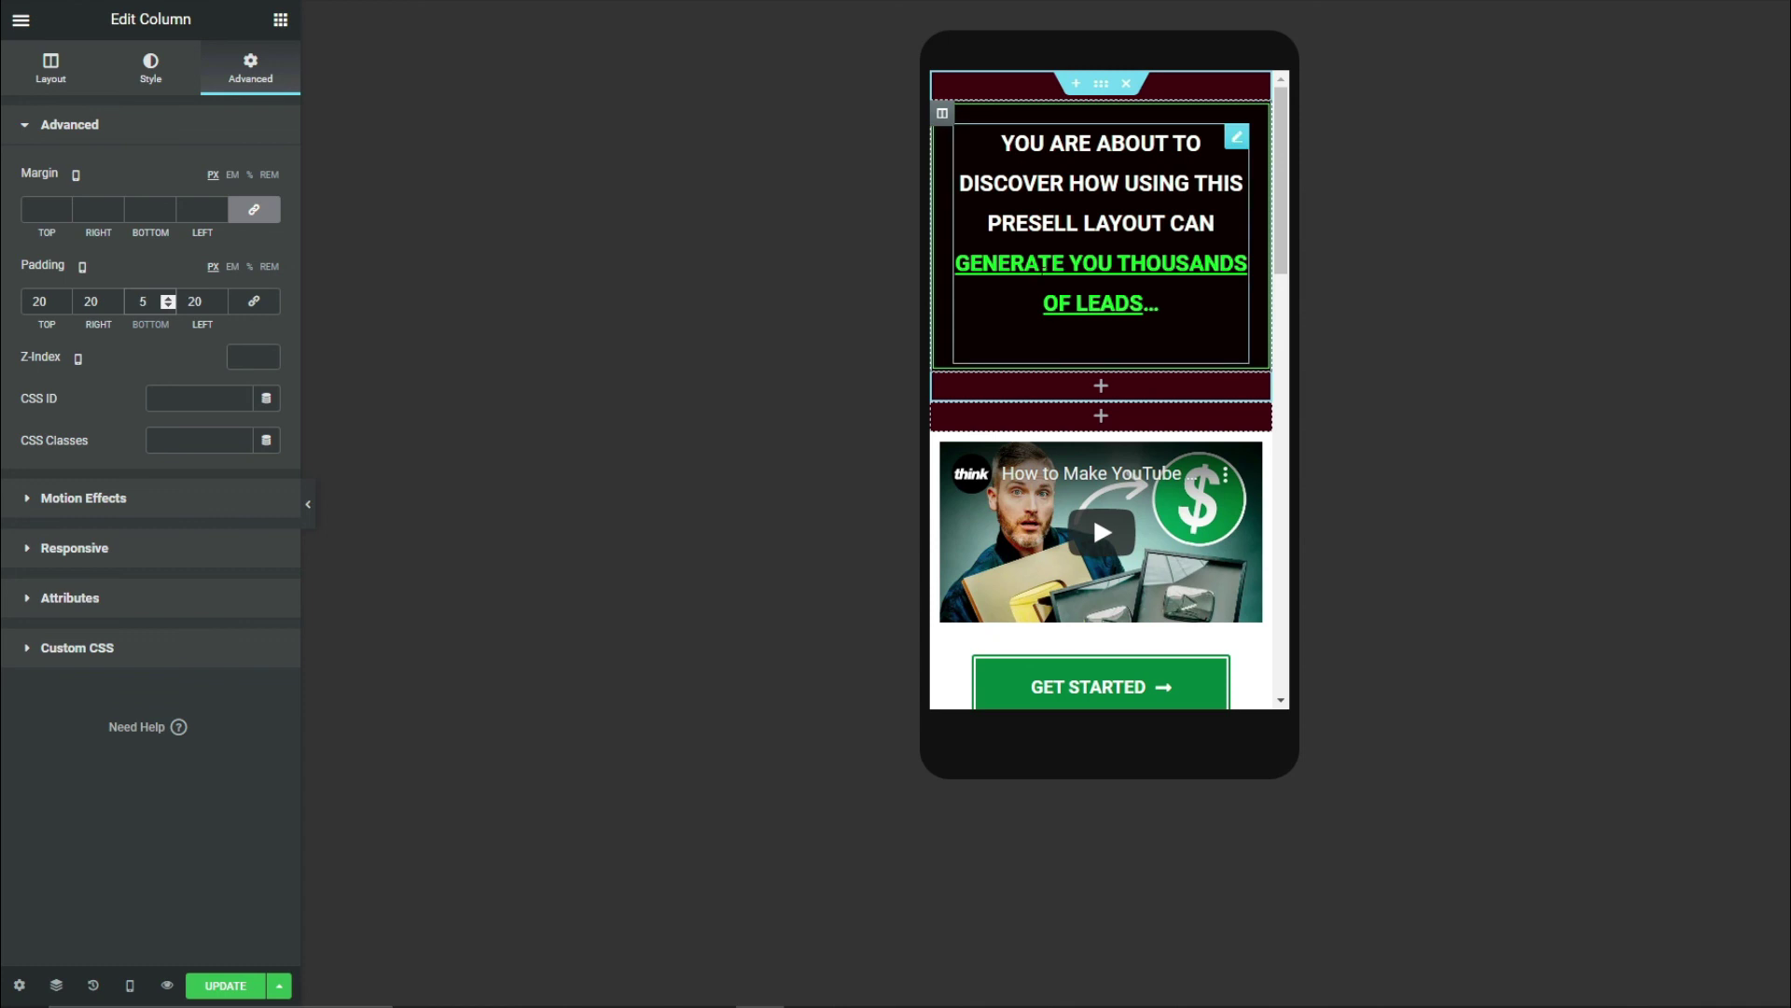
# - Set the bottom headline column's mobile padding to 25 px for top, right and left, and 10 px for the bottom
pyautogui.scroll(-15, 1201, 210)
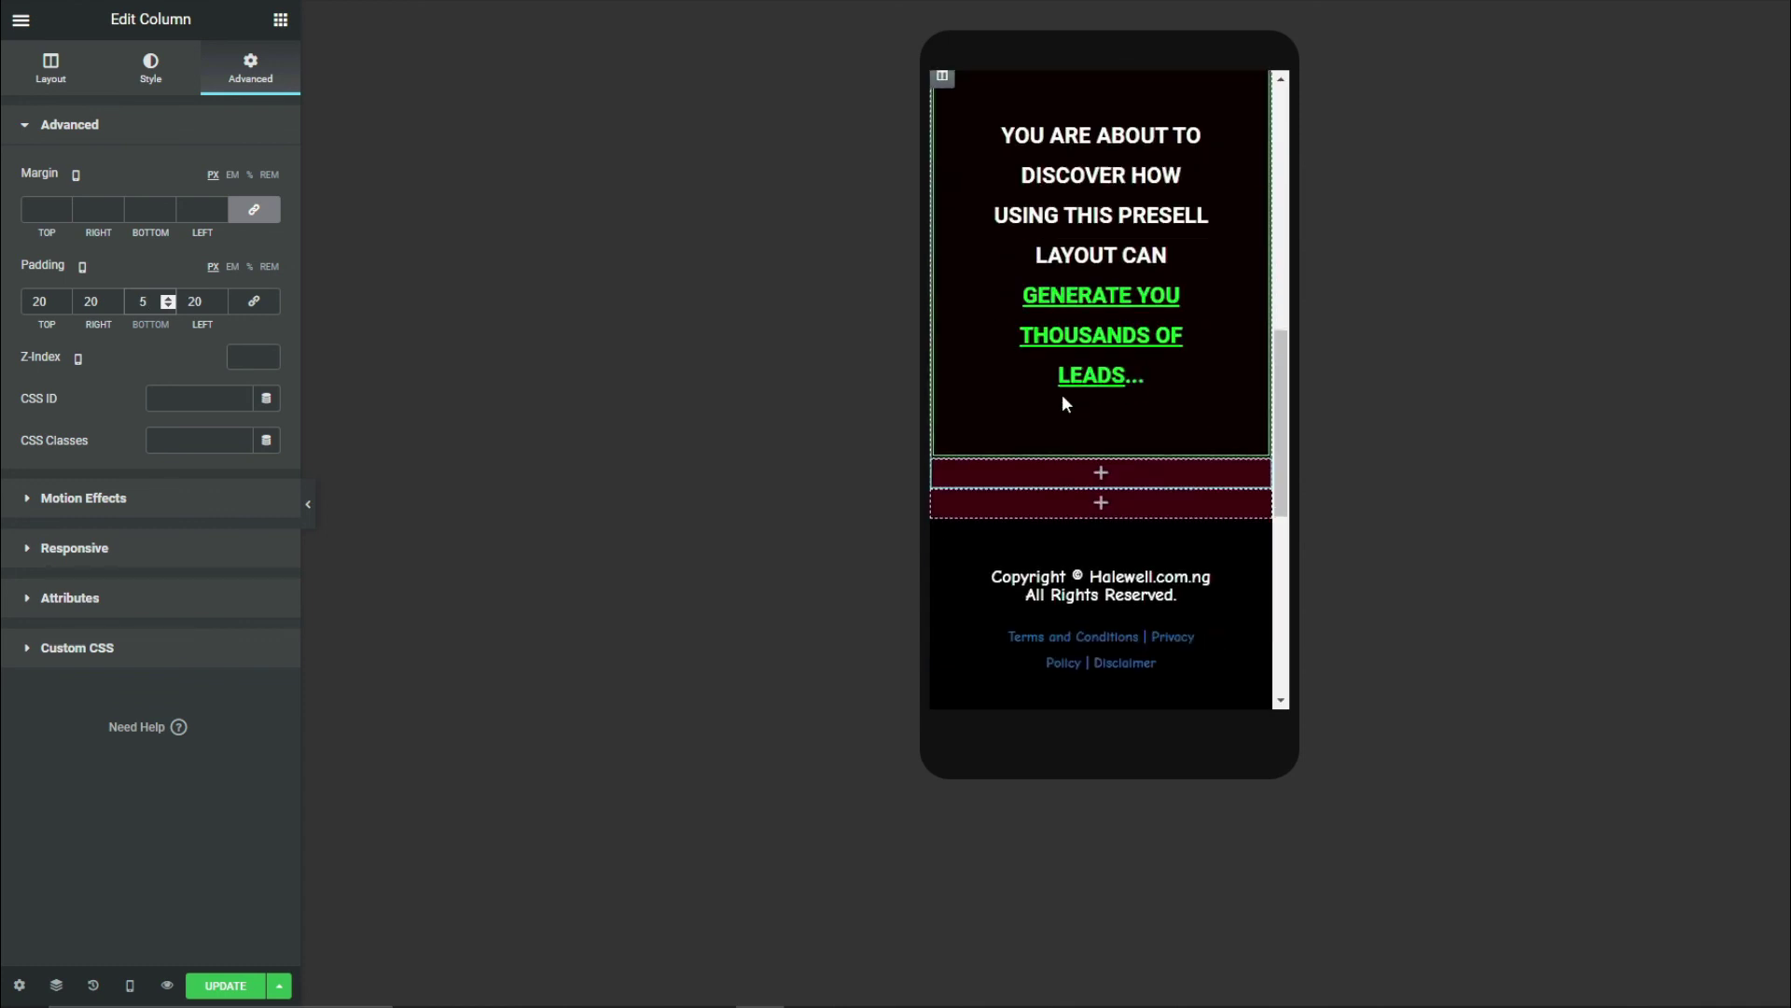
pyautogui.scroll(3, 954, 157)
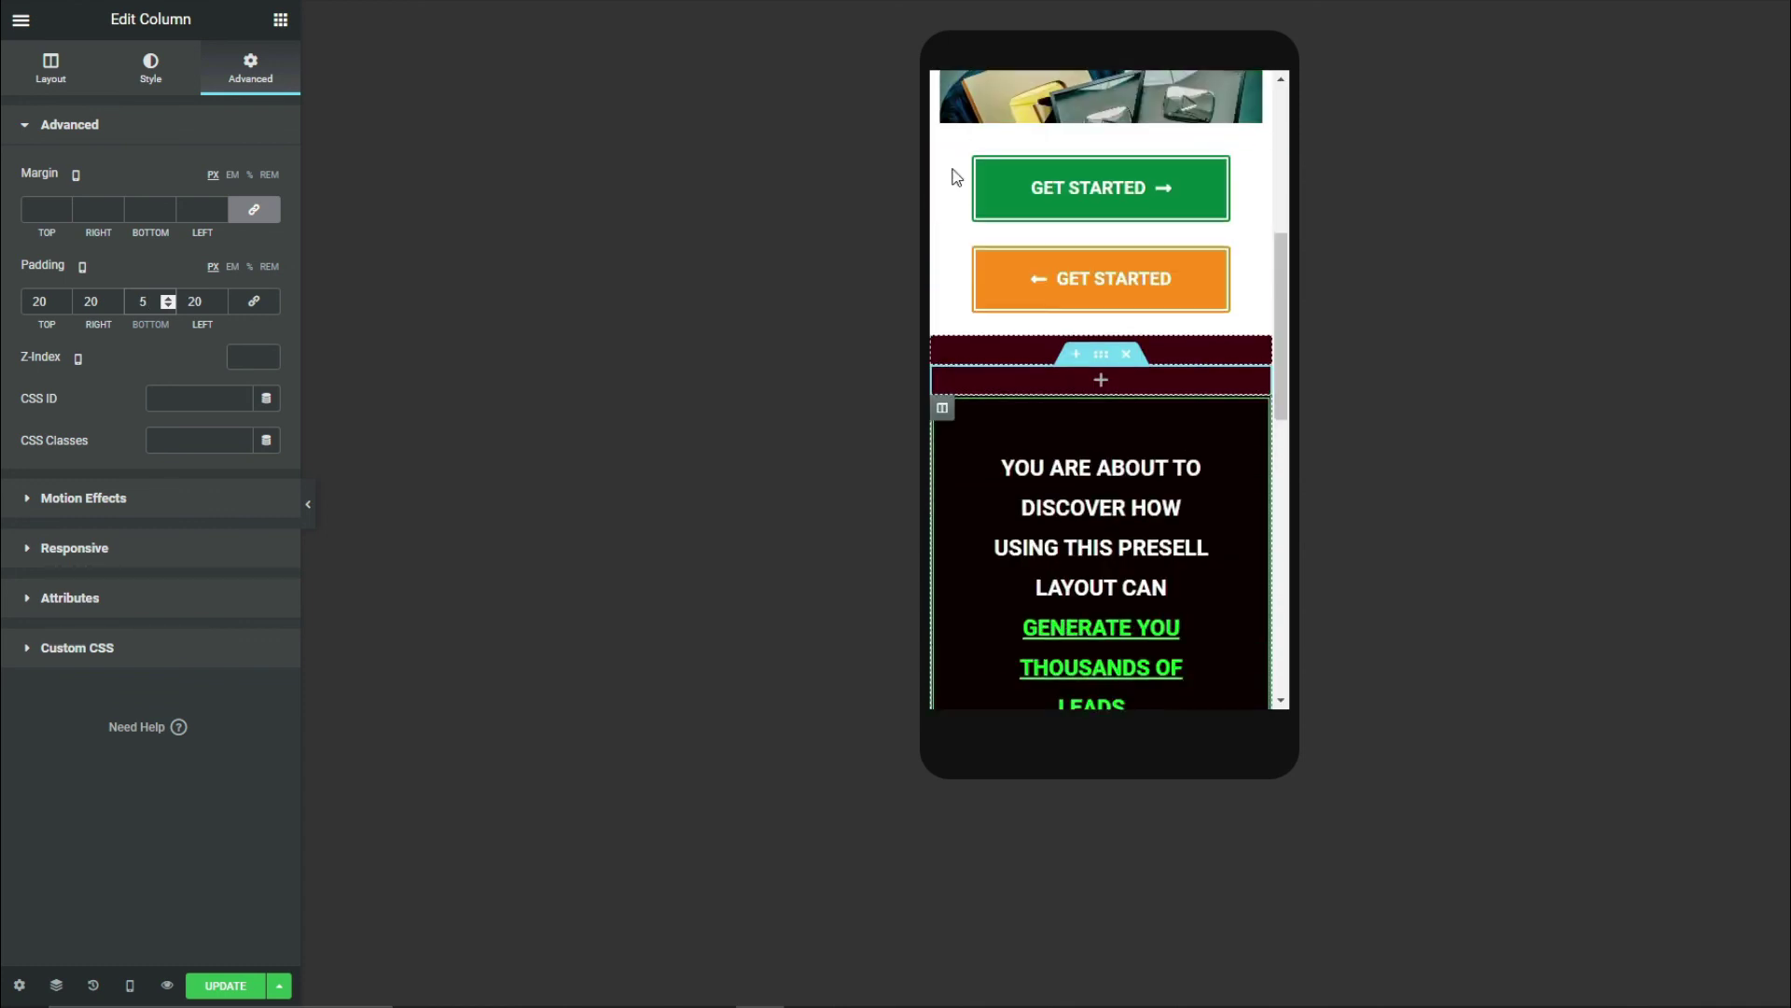
pyautogui.click(943, 412)
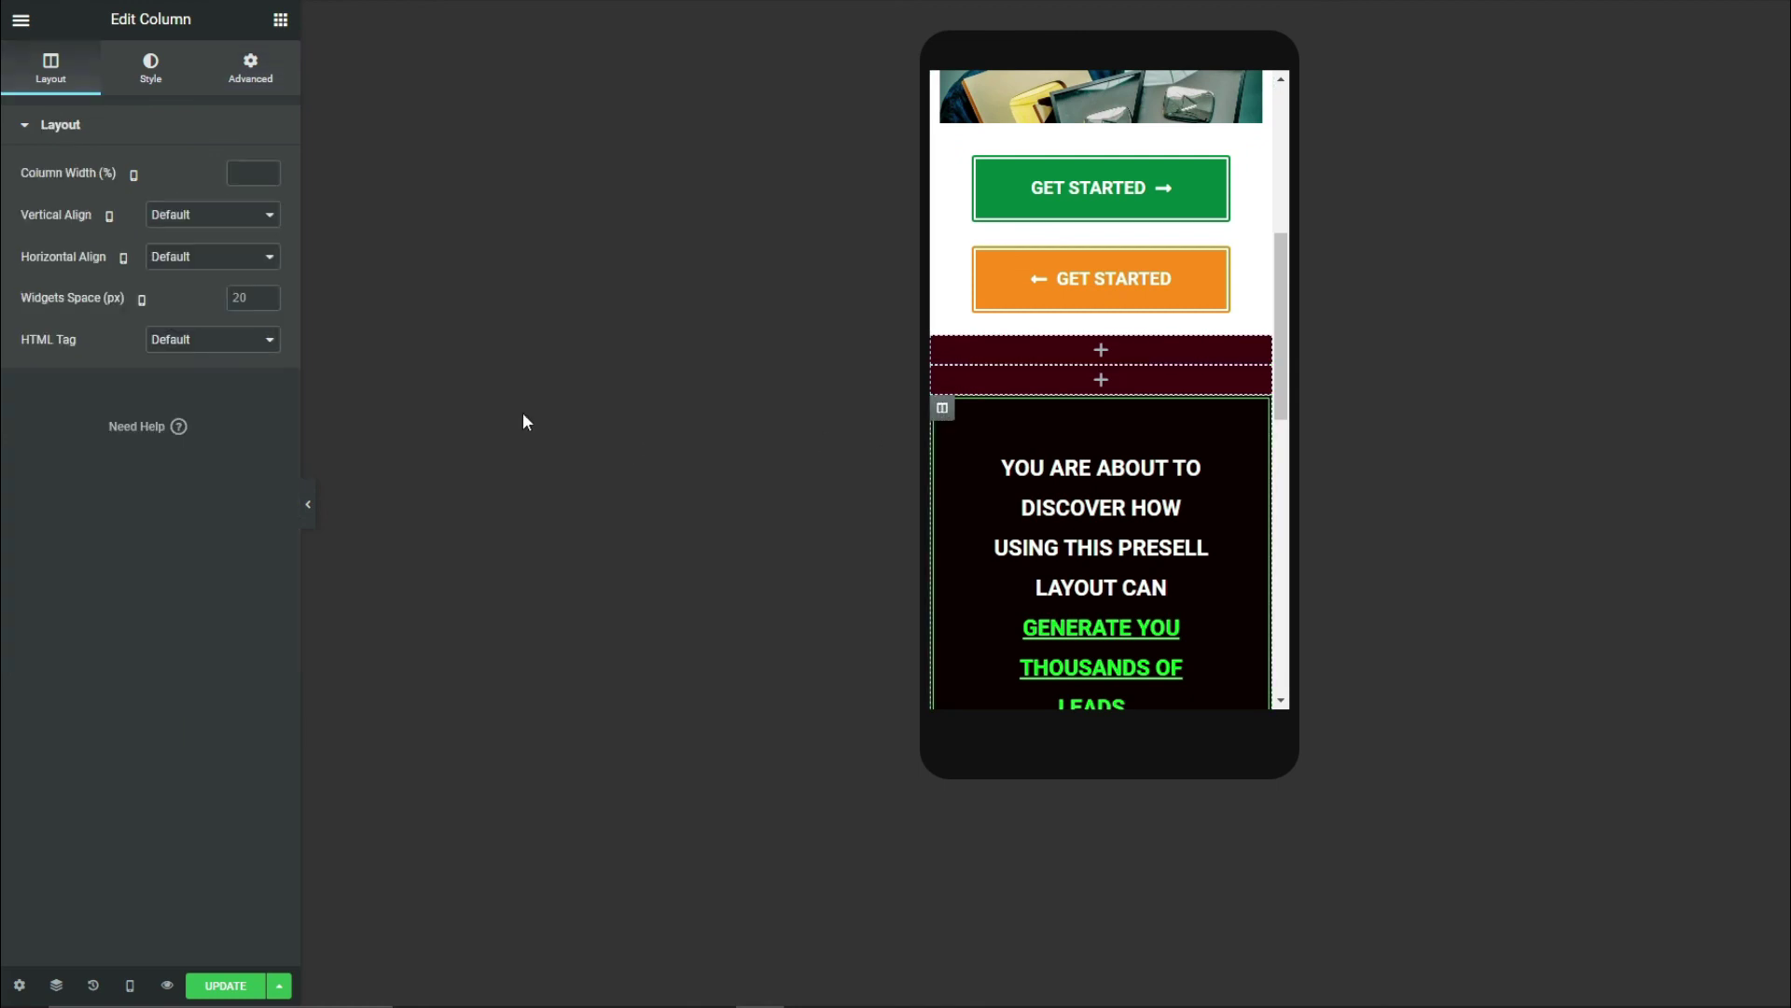
pyautogui.click(262, 89)
pyautogui.click(220, 302)
pyautogui.write('14')
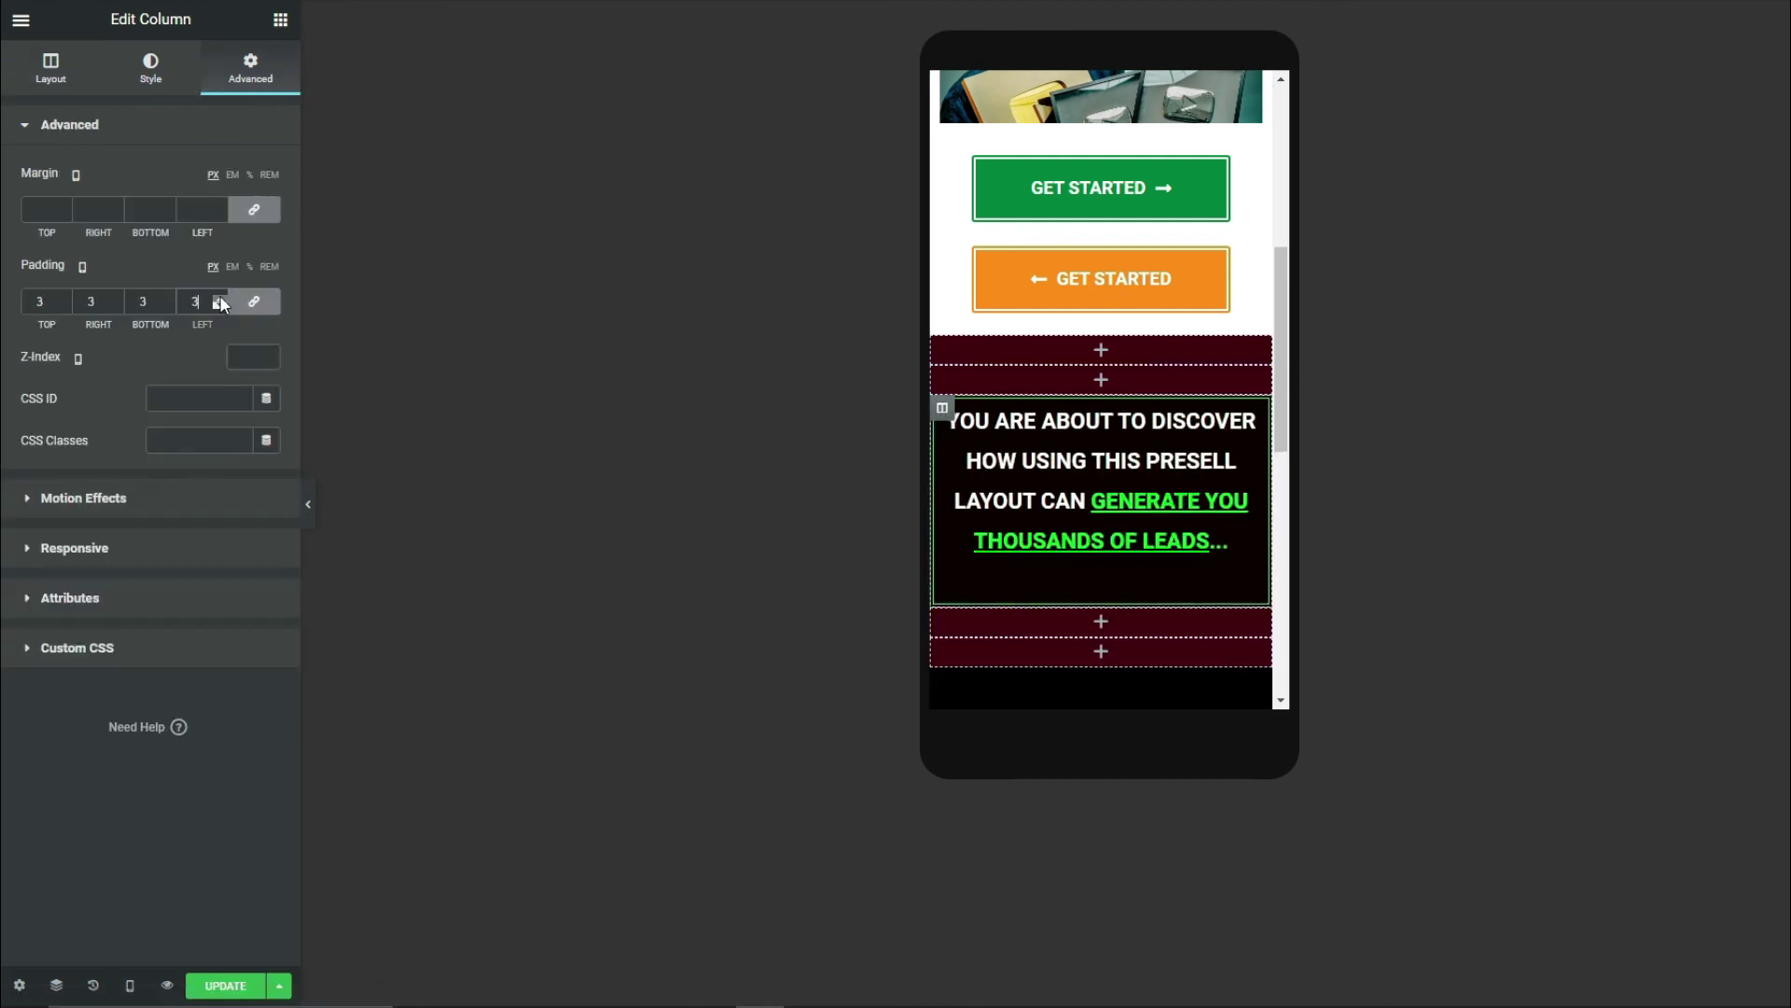
pyautogui.press('Up')
pyautogui.press('Up')
pyautogui.press('Up')
pyautogui.press('Up')
pyautogui.press('Up')
pyautogui.press('Up')
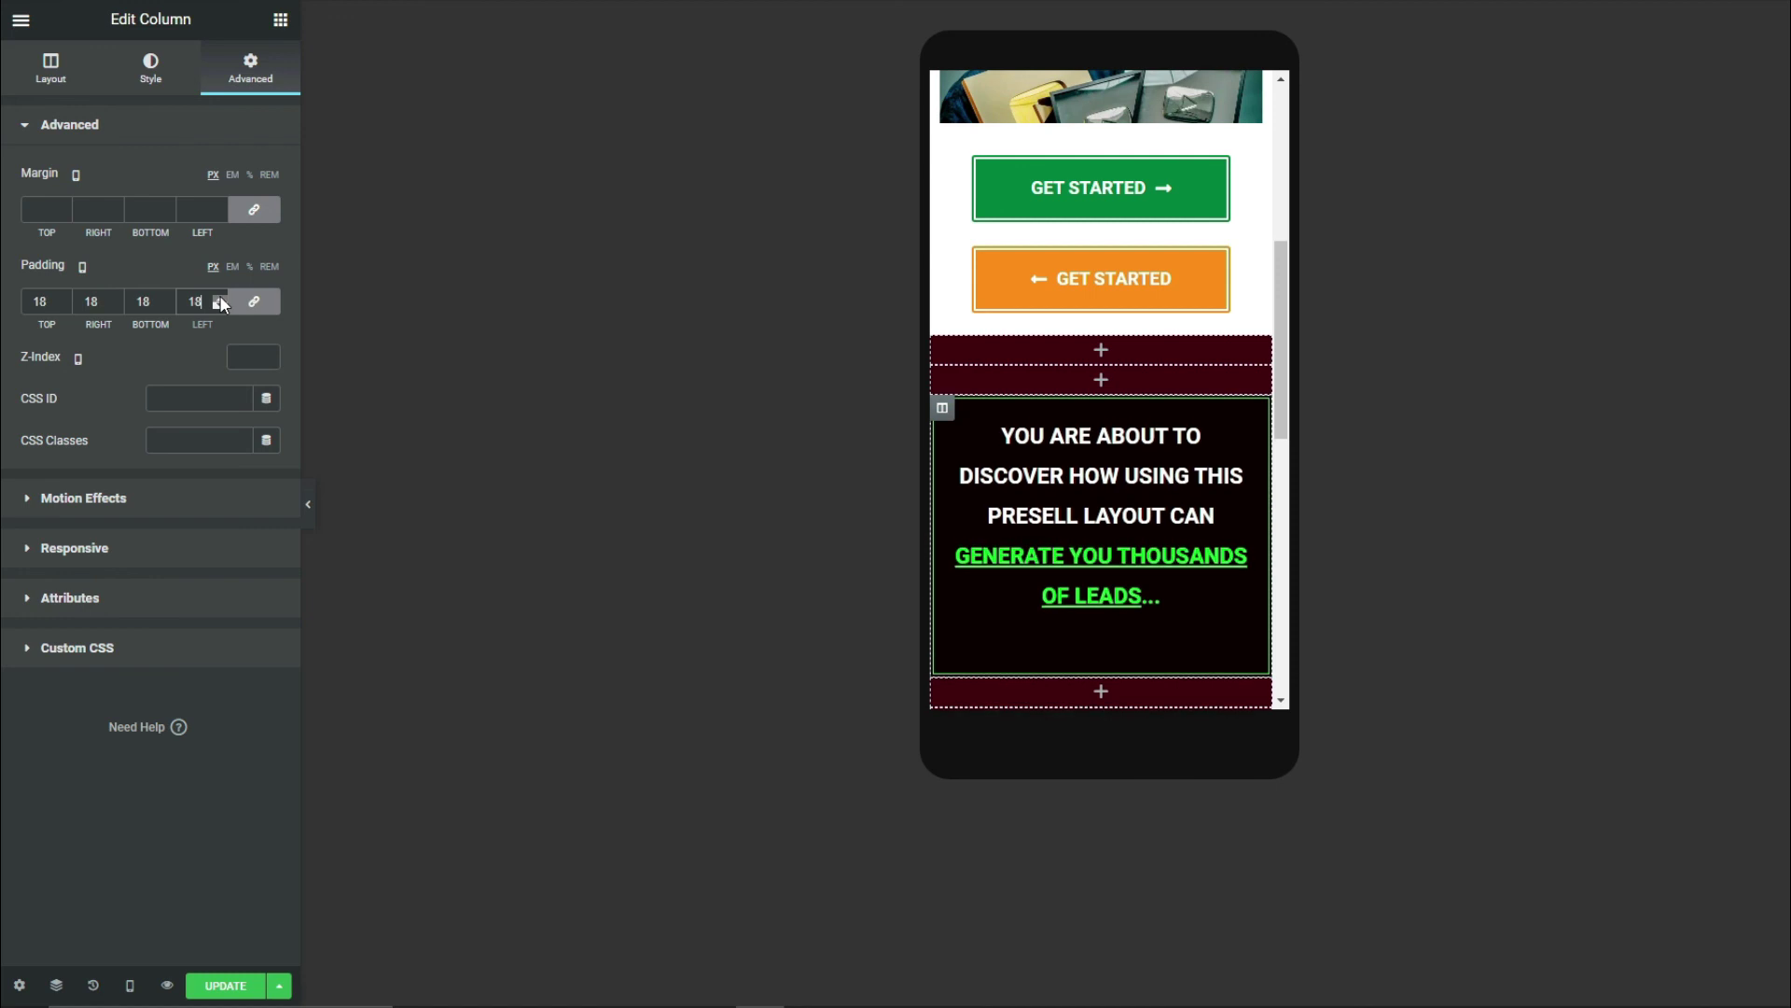
pyautogui.press('Down')
pyautogui.press('Down')
pyautogui.press('Down')
pyautogui.press('Down')
pyautogui.press('Down')
pyautogui.press('Down')
pyautogui.press('Down')
pyautogui.press('Down')
pyautogui.press('Down')
pyautogui.press('Down')
pyautogui.press('Down')
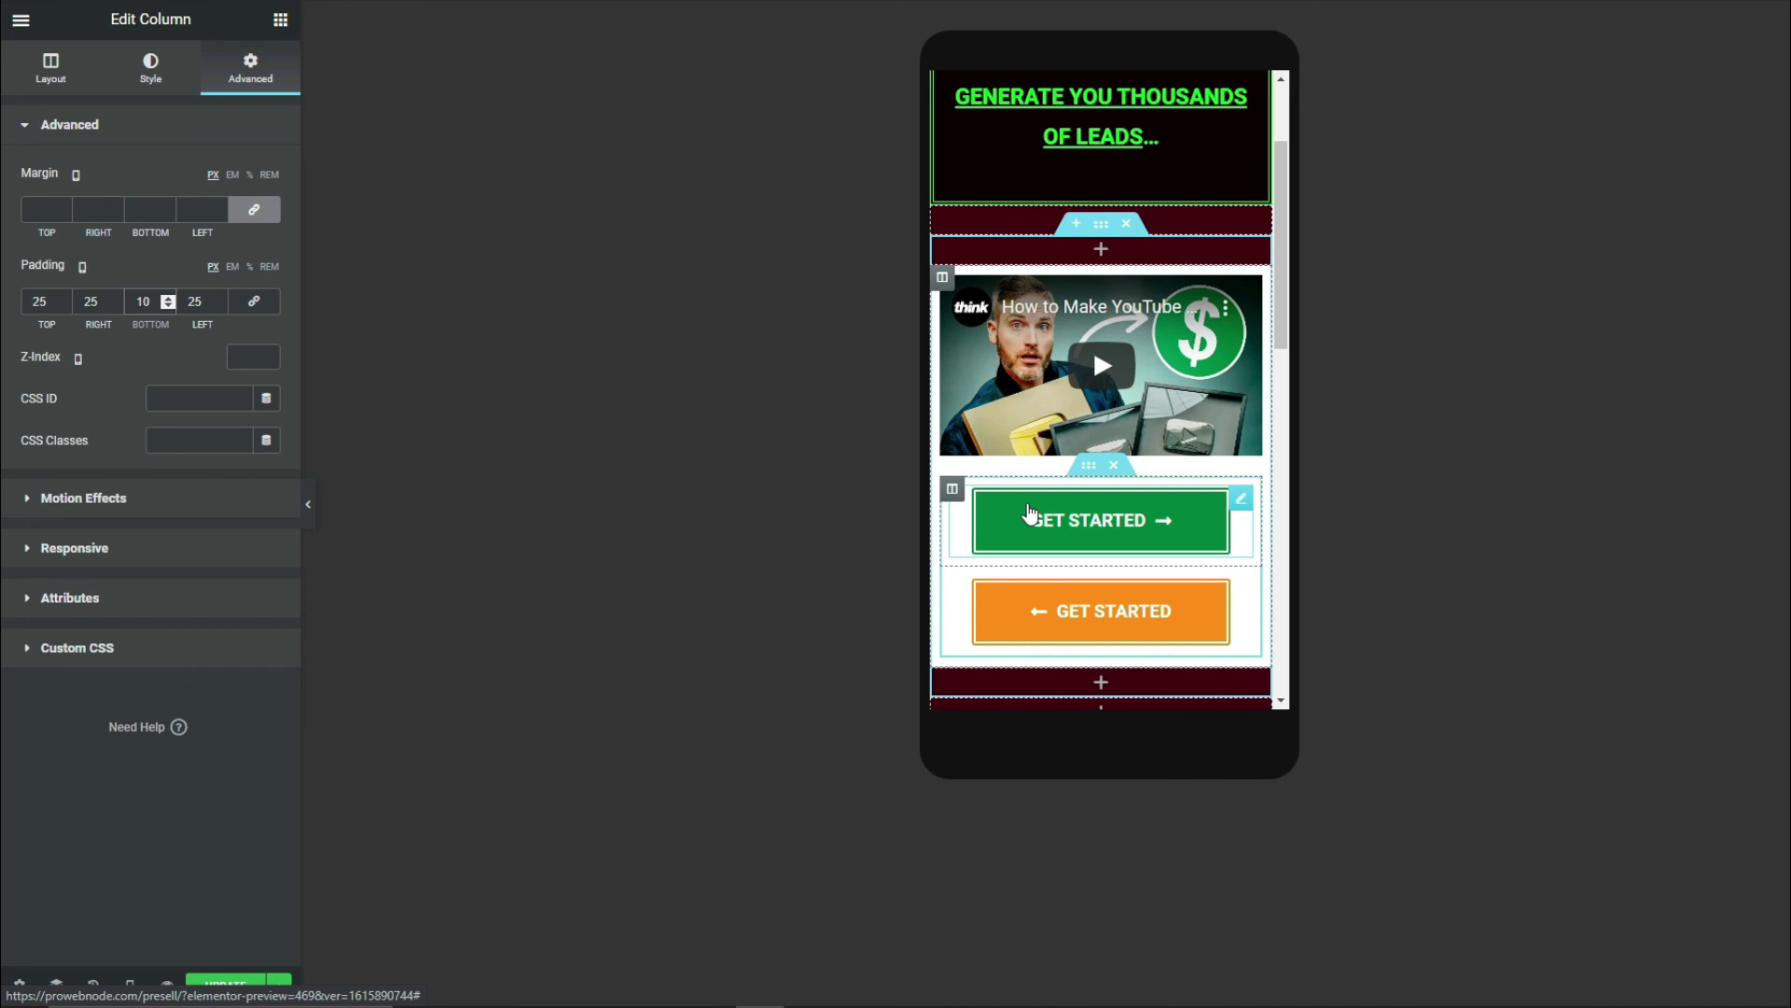
# - Set the mobile column width of both Get Started button columns to 50%
pyautogui.click(952, 497)
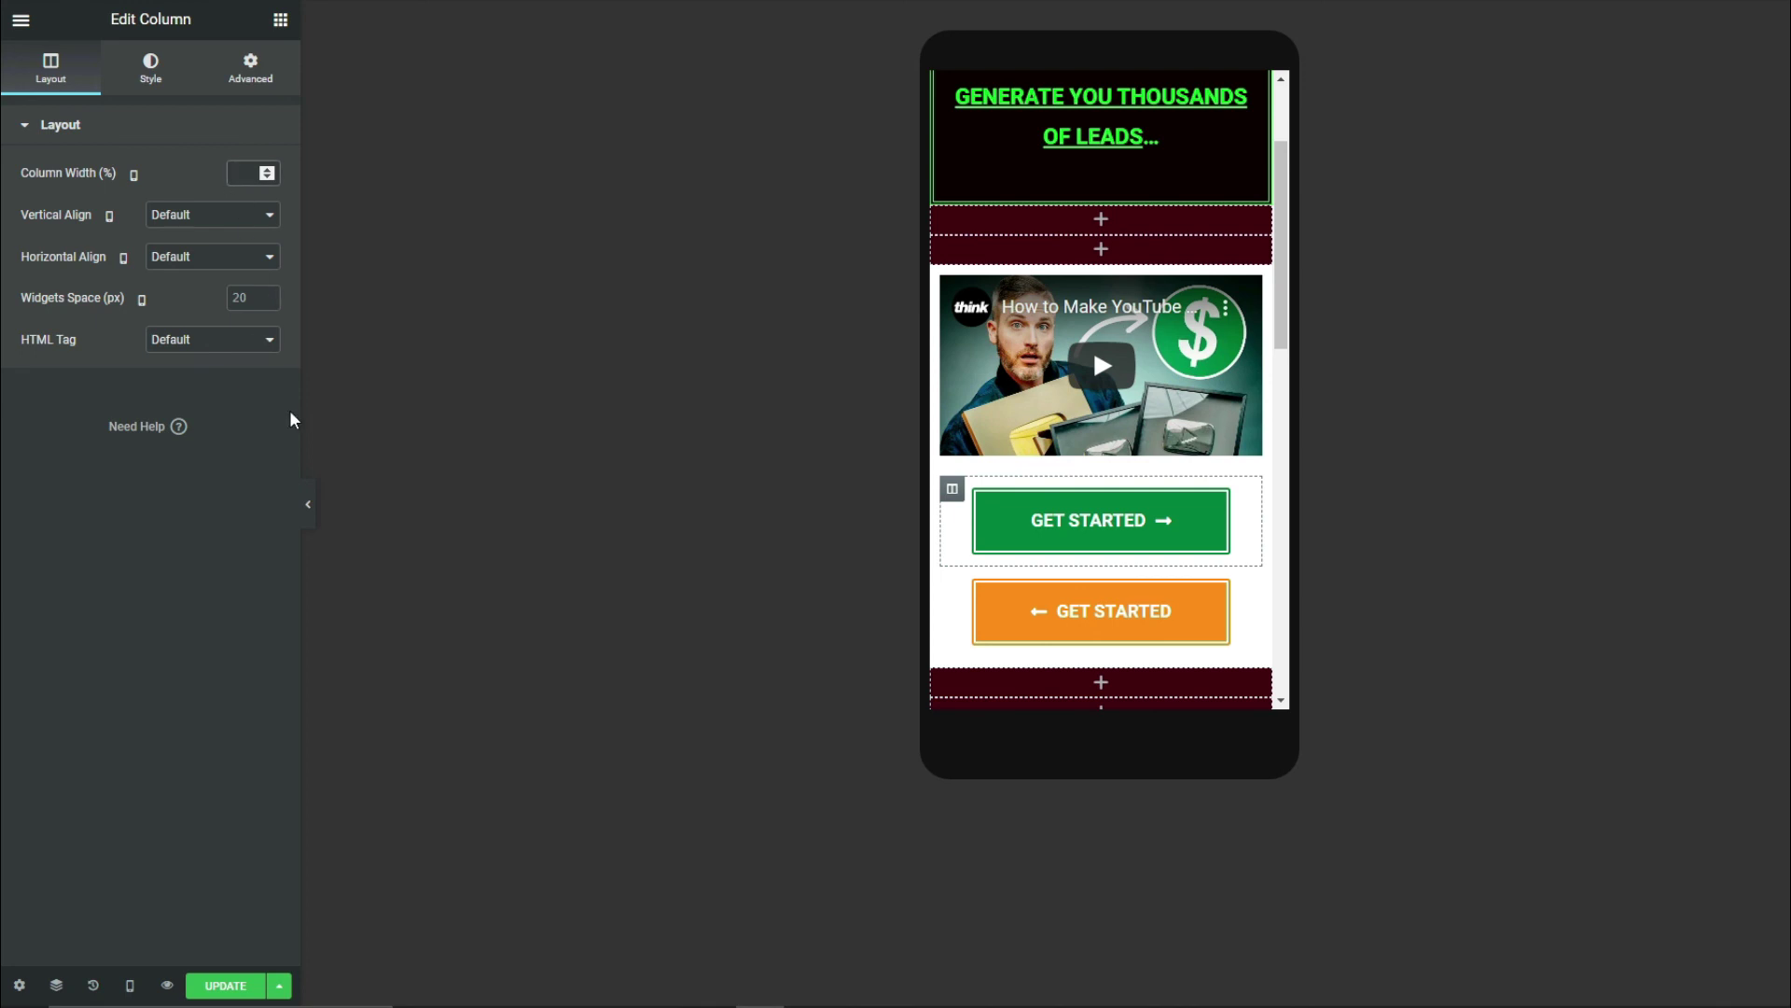
pyautogui.write('50')
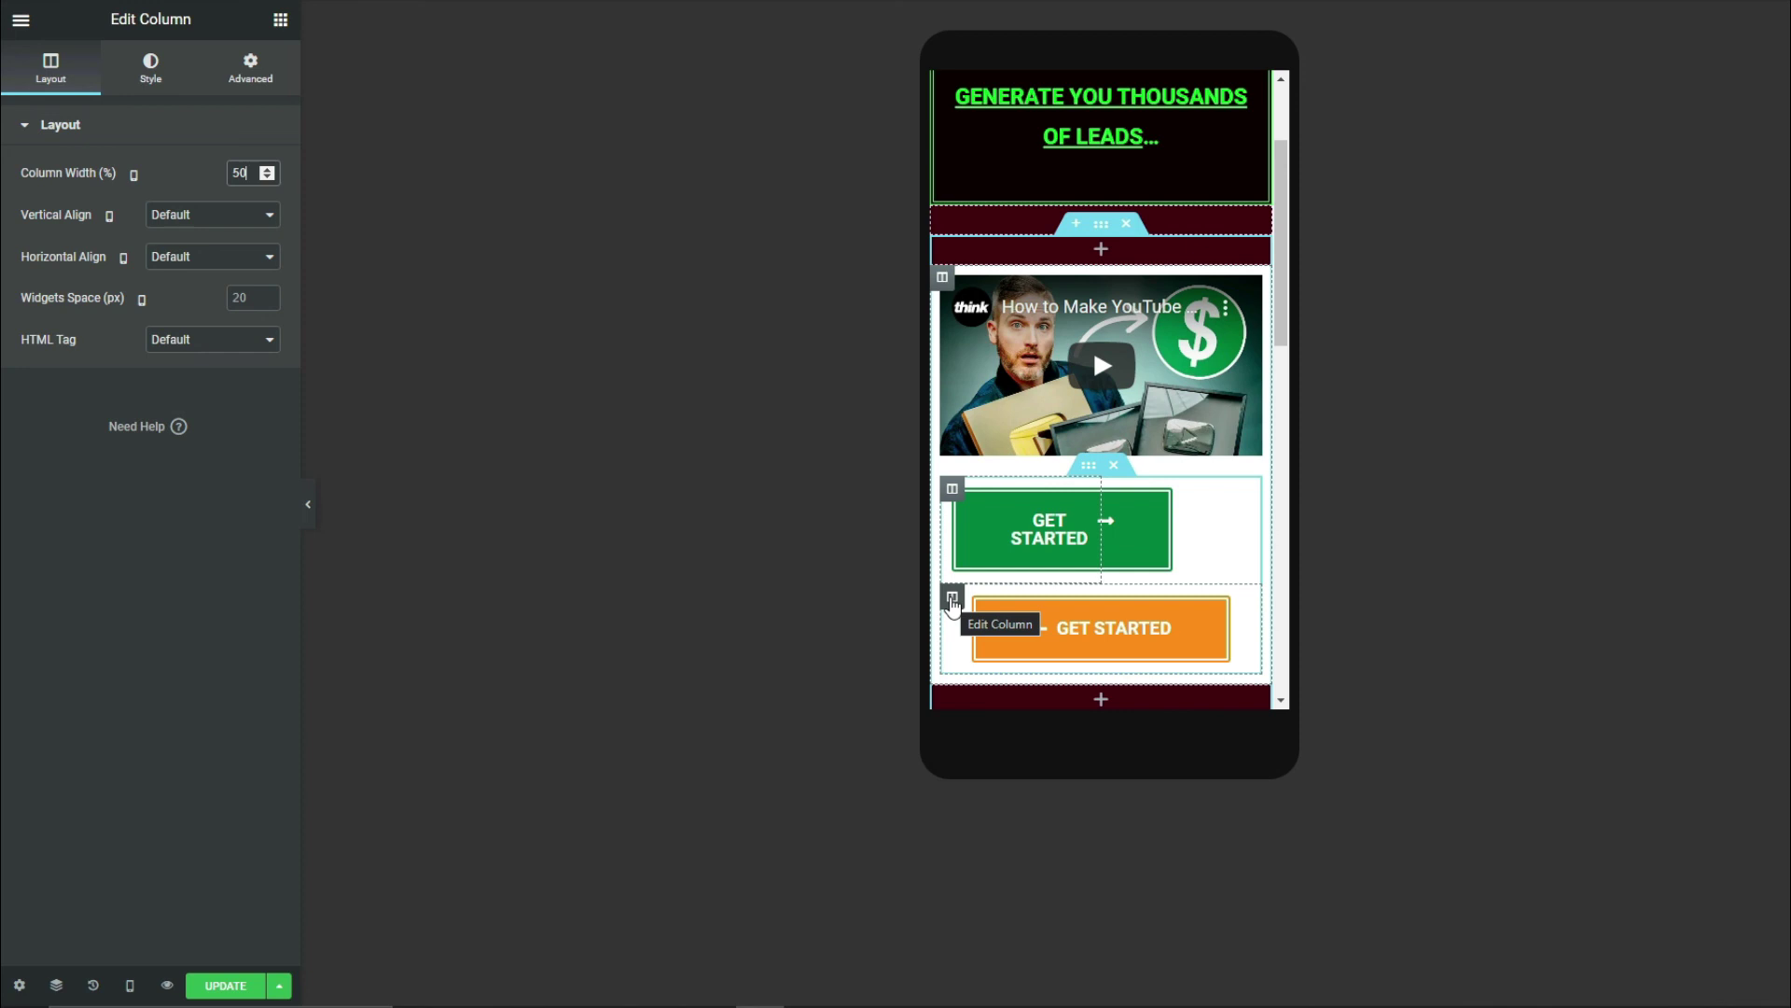
pyautogui.click(952, 598)
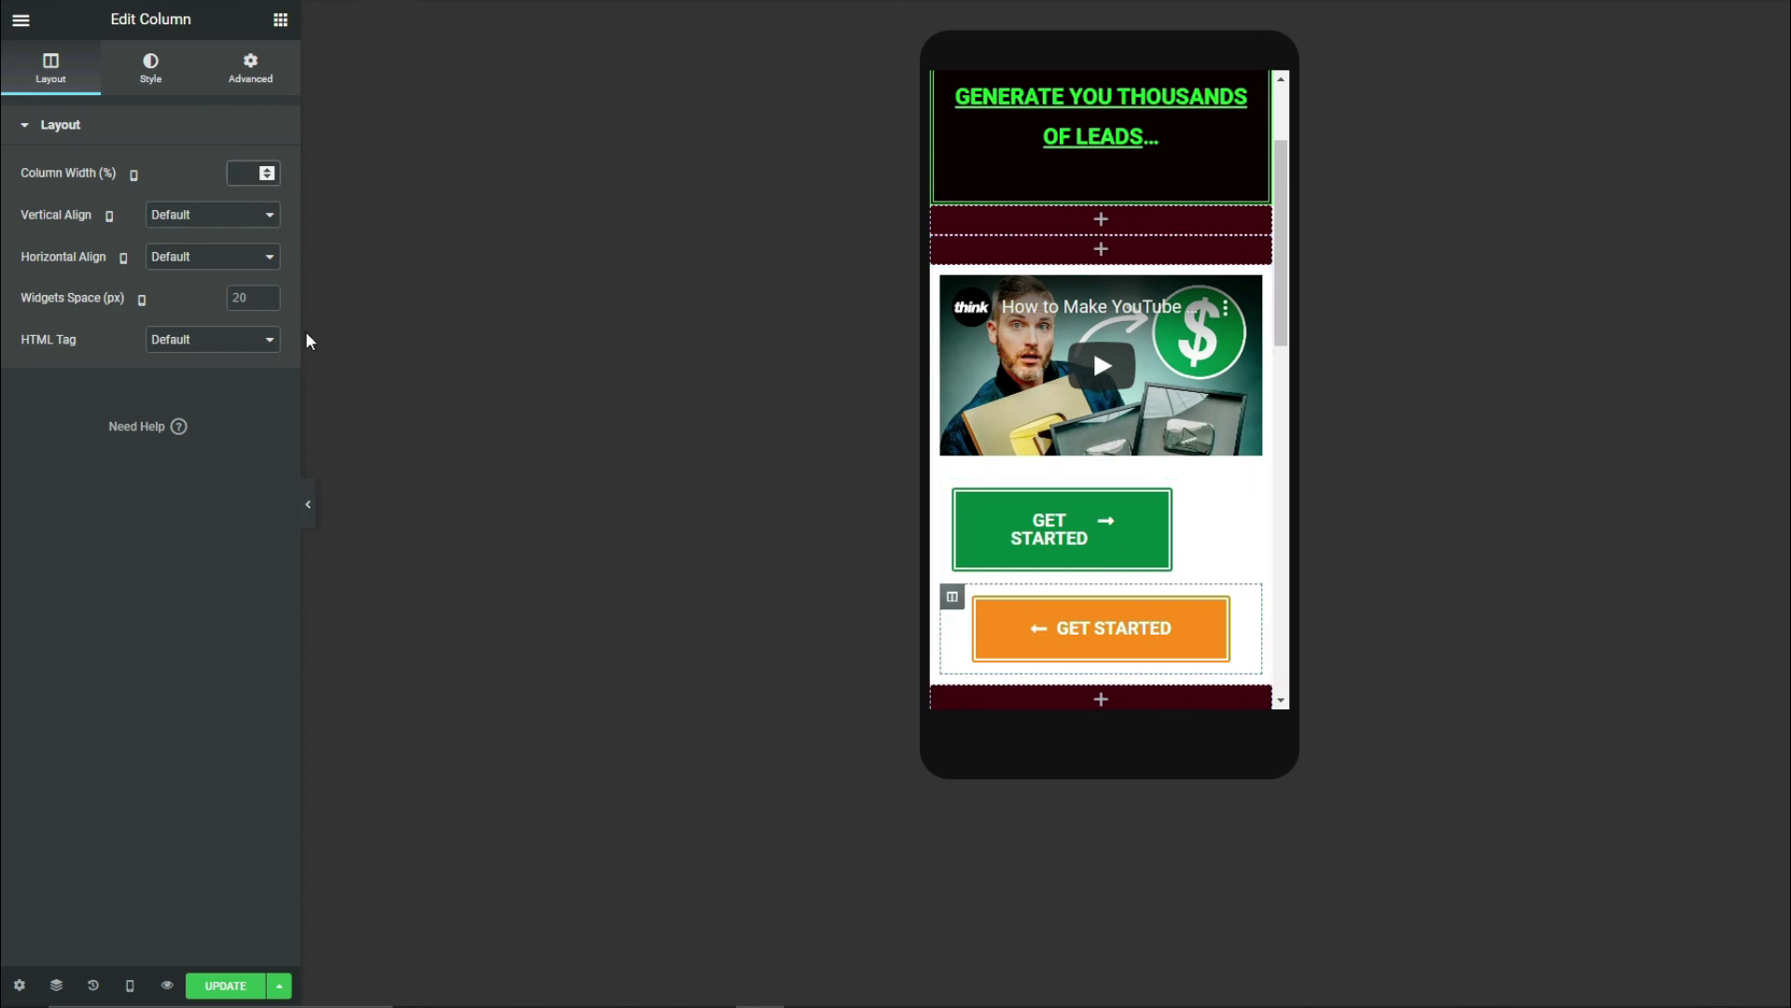
pyautogui.write('50')
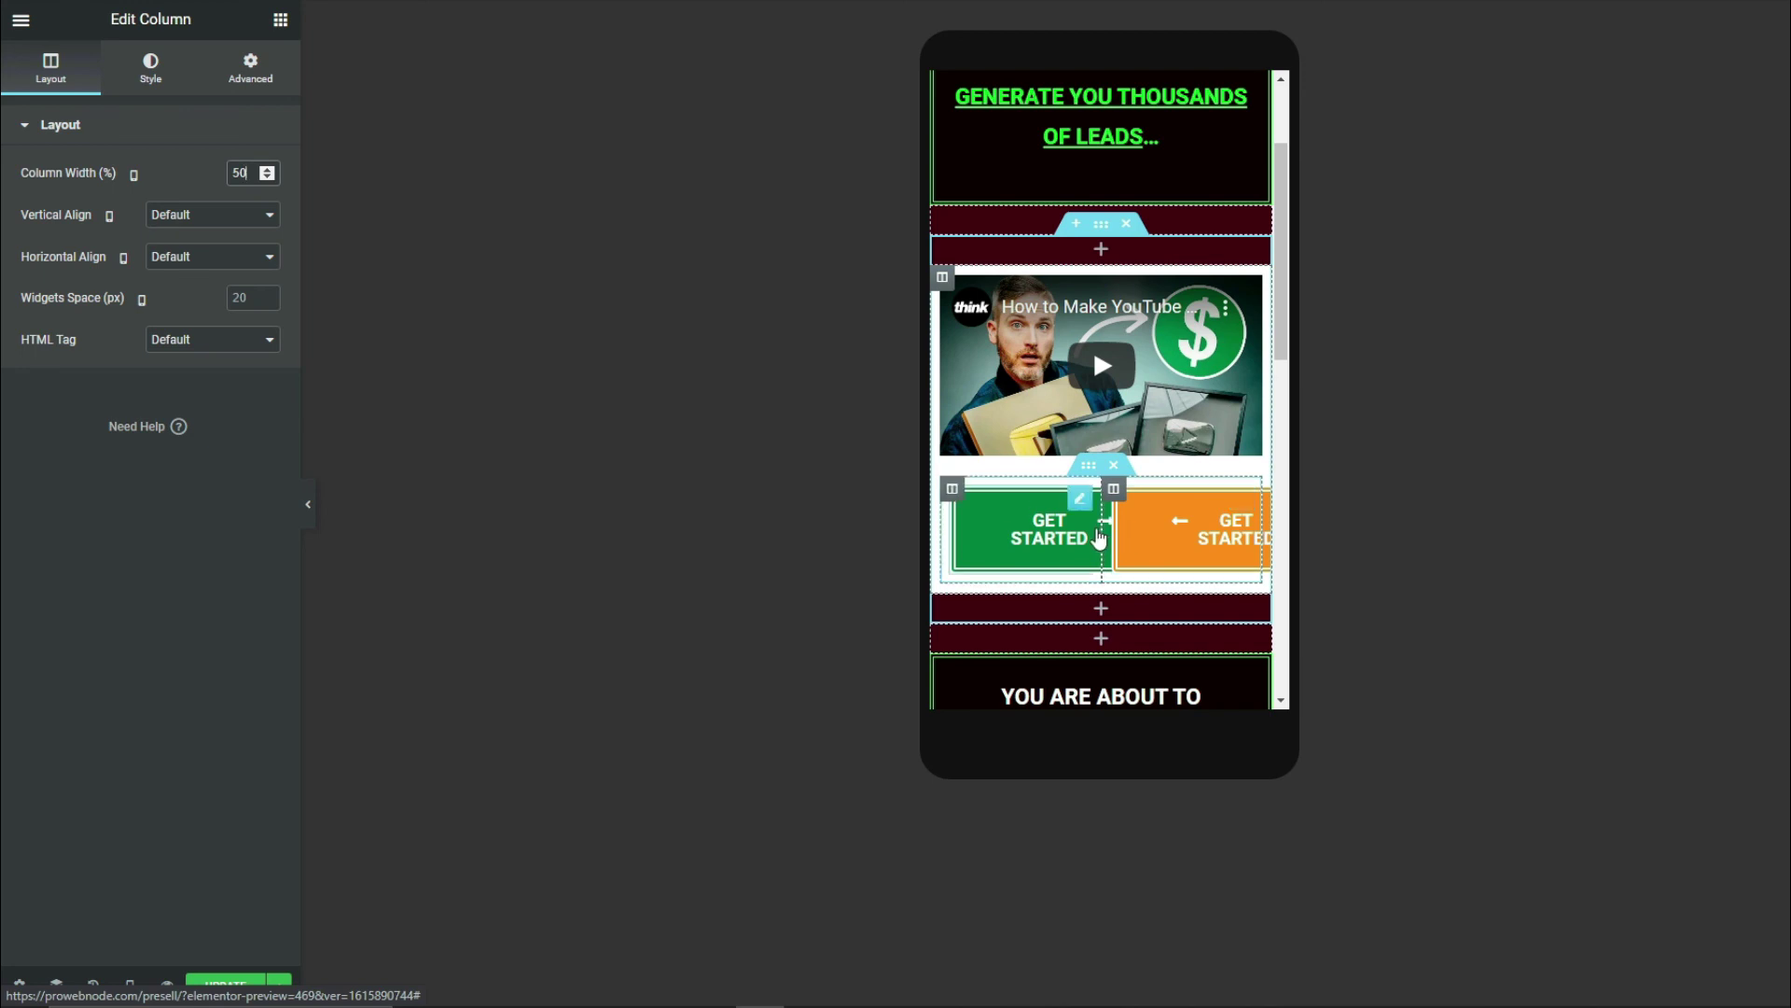
# - Reduce the green Get Started button's text size for mobile
pyautogui.click(1079, 499)
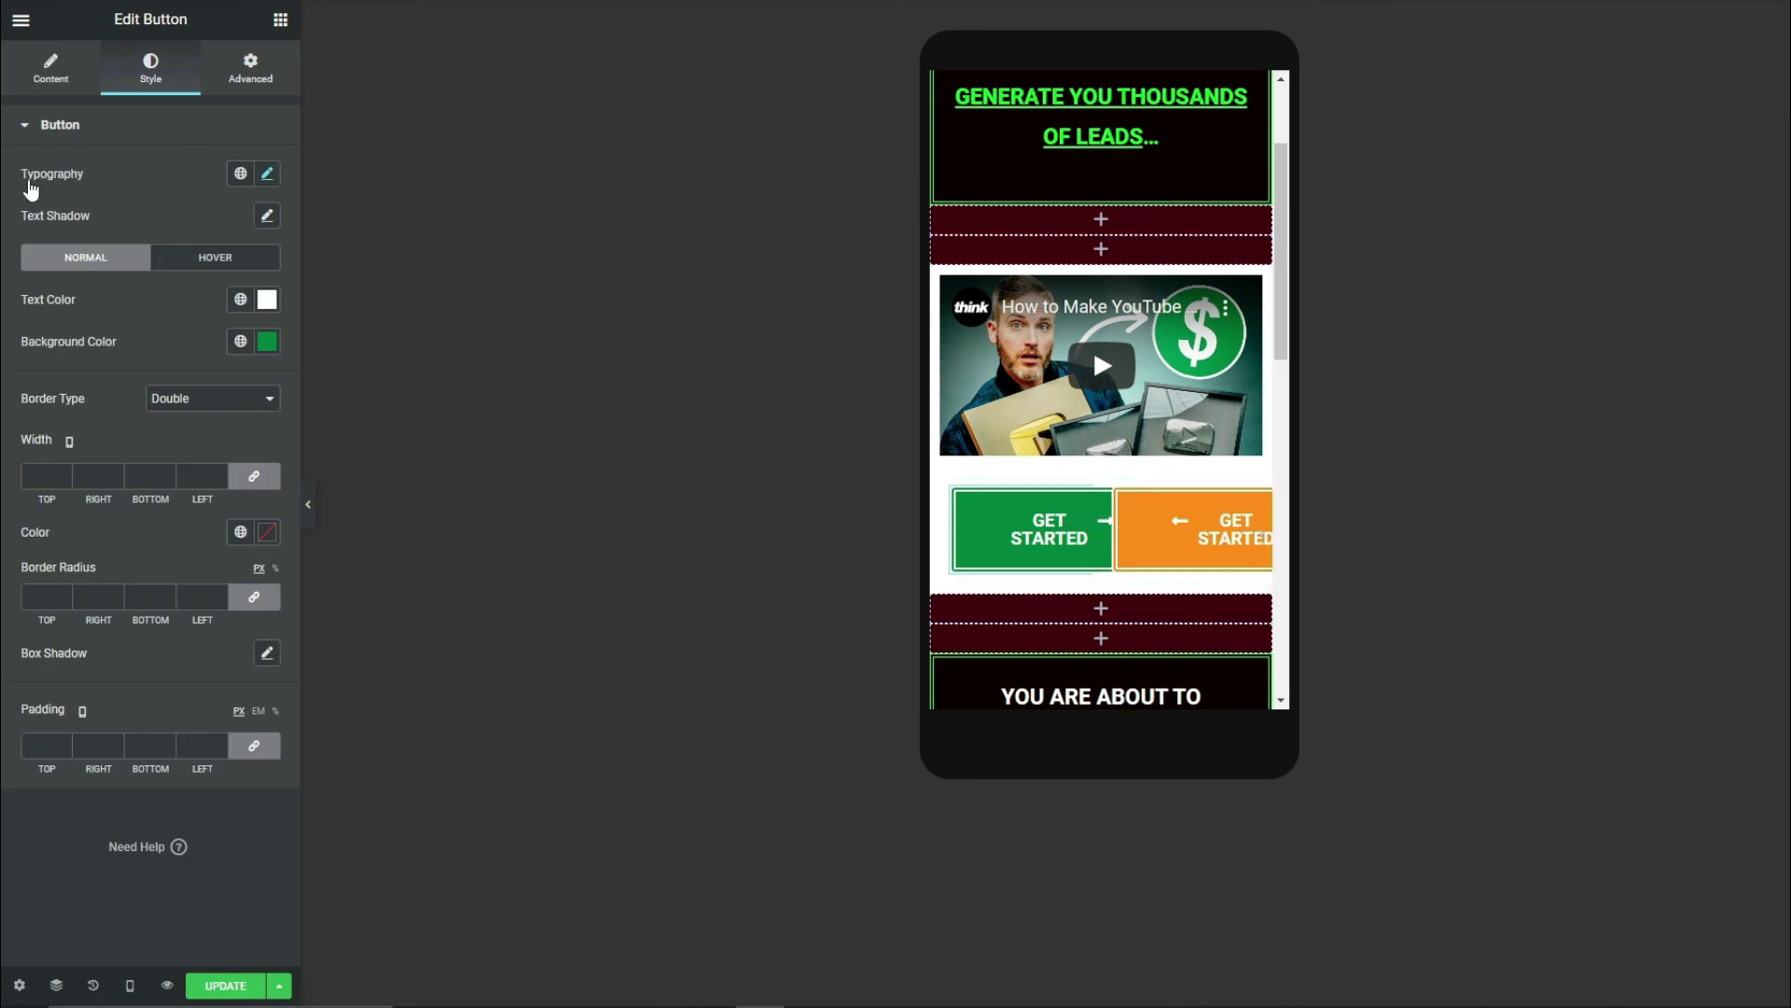
pyautogui.click(268, 174)
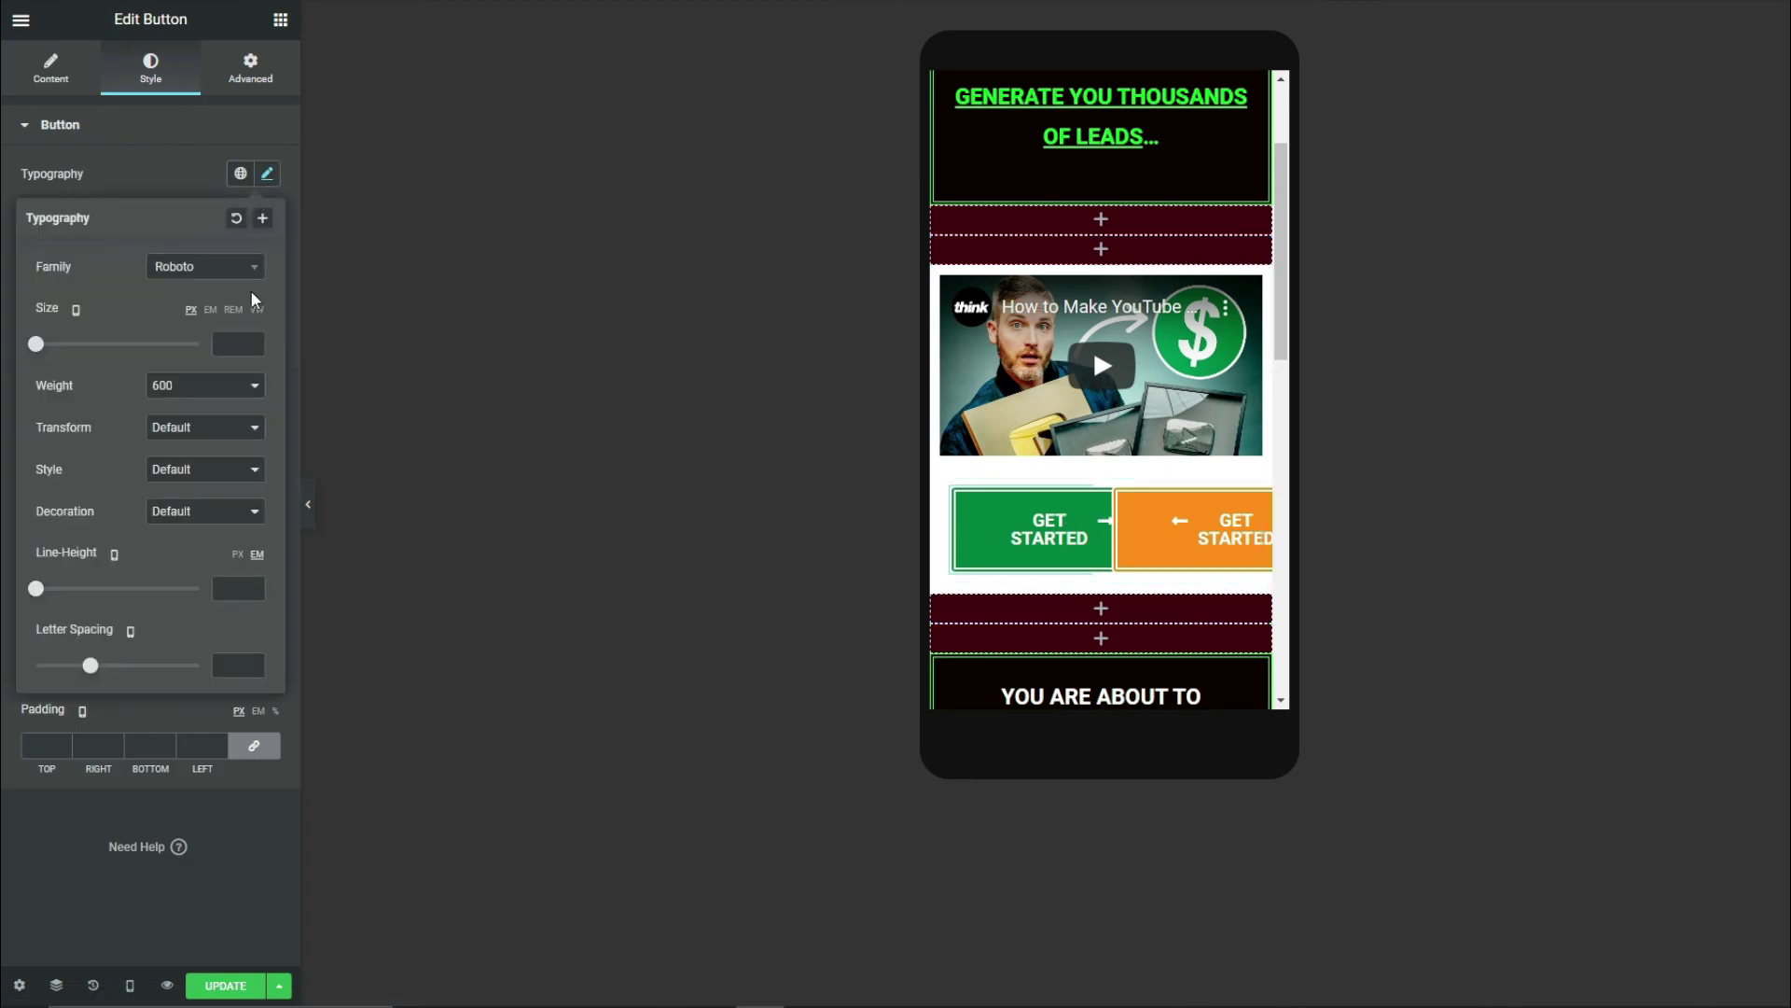
pyautogui.click(251, 348)
pyautogui.click(251, 348)
pyautogui.click(251, 348)
pyautogui.click(251, 348)
# - Set the green button's mobile padding to 15 px on all four sides
pyautogui.click(222, 744)
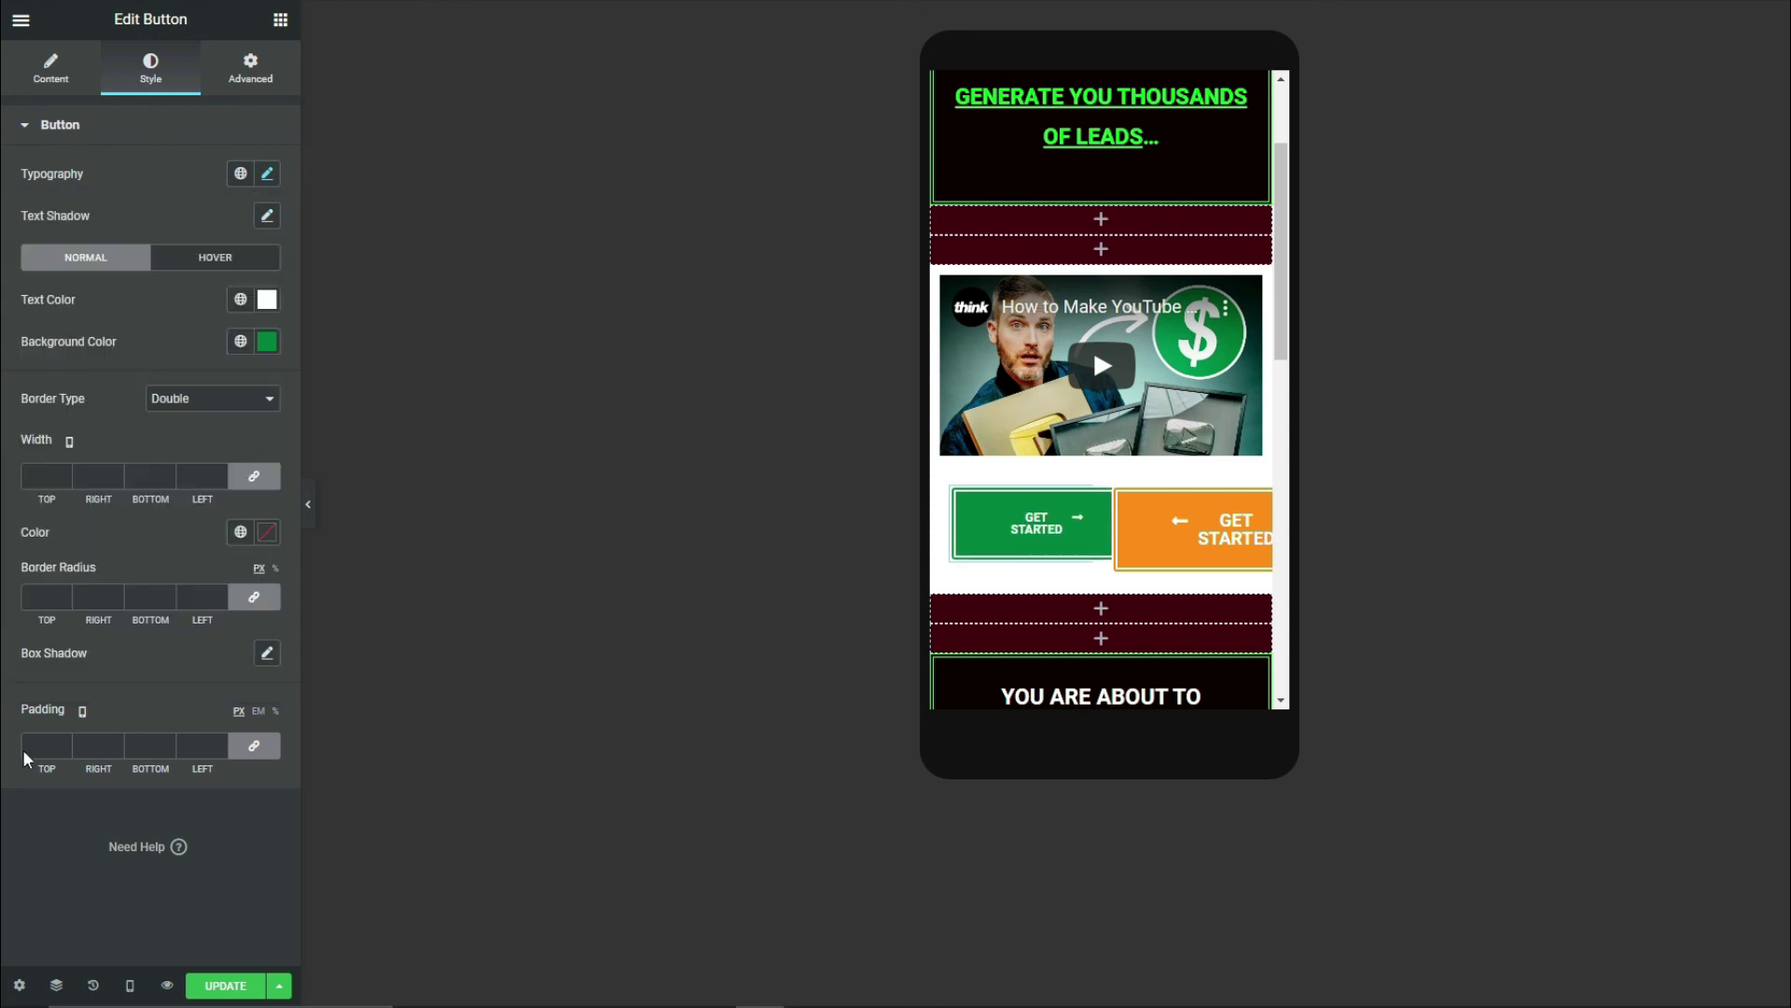
pyautogui.click(222, 744)
pyautogui.click(222, 745)
pyautogui.click(222, 744)
pyautogui.click(222, 744)
pyautogui.click(222, 745)
pyautogui.click(222, 744)
pyautogui.click(222, 744)
pyautogui.click(222, 744)
pyautogui.click(222, 744)
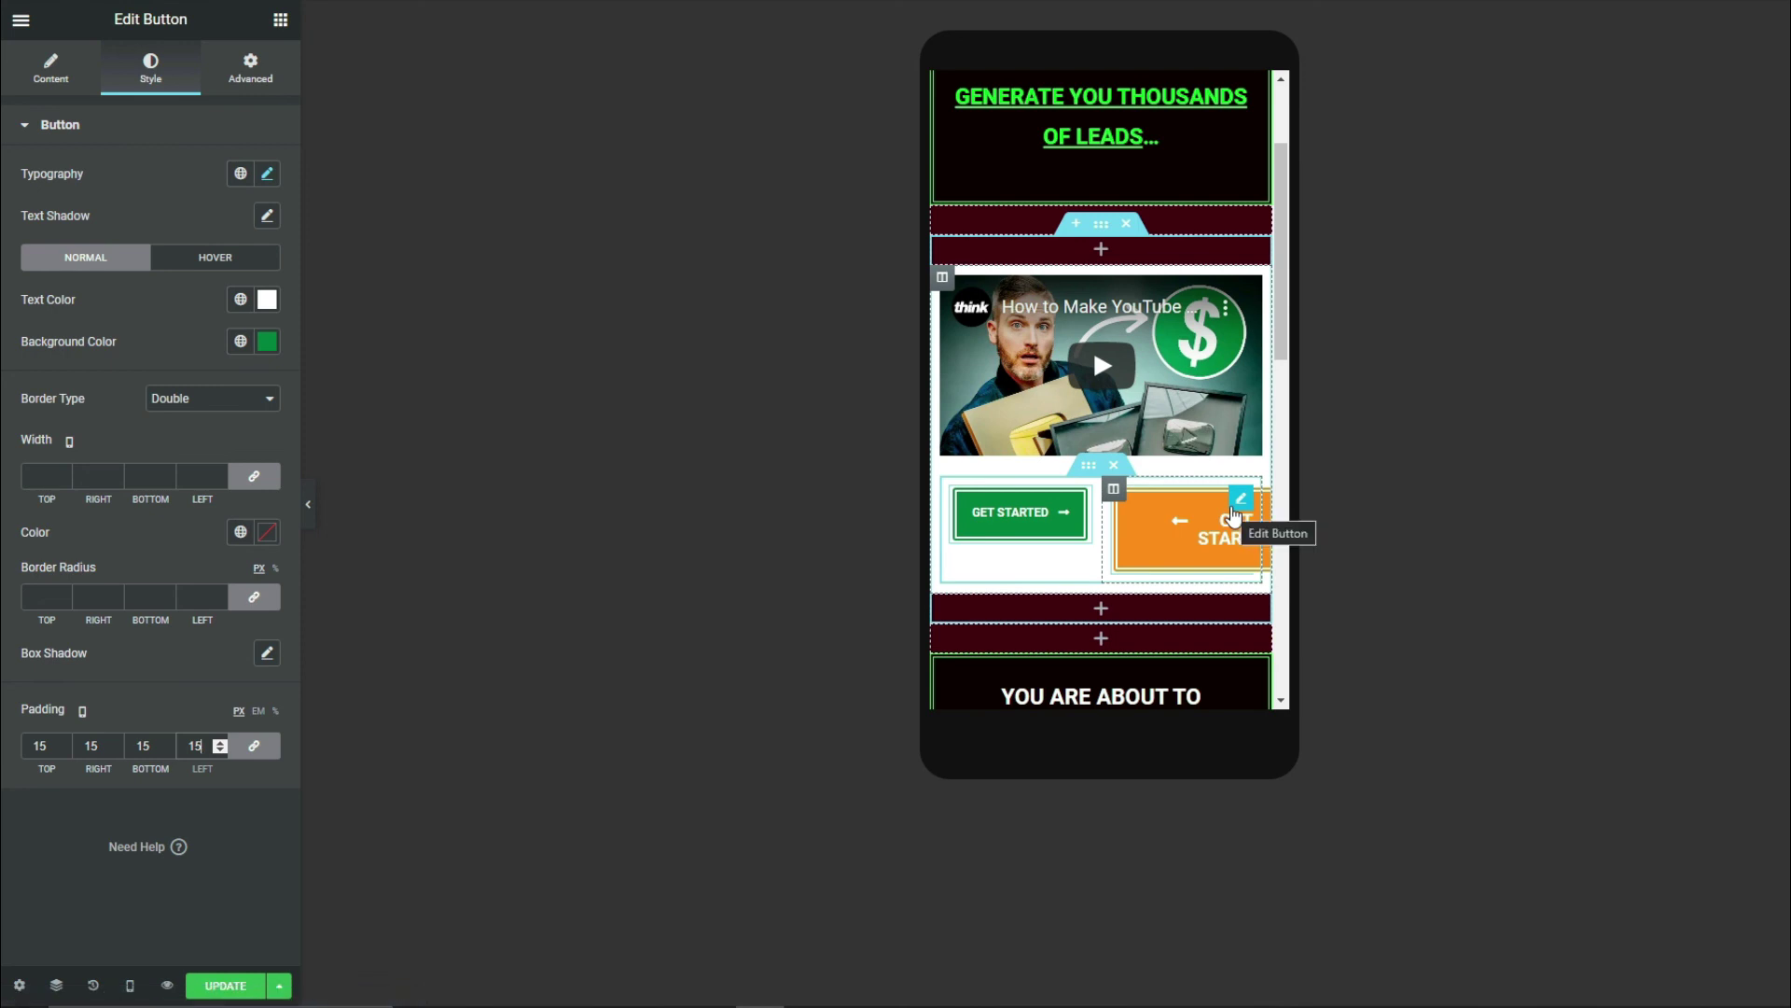
# - Reduce the orange Get Started button's mobile text size to match the green button
pyautogui.click(1240, 502)
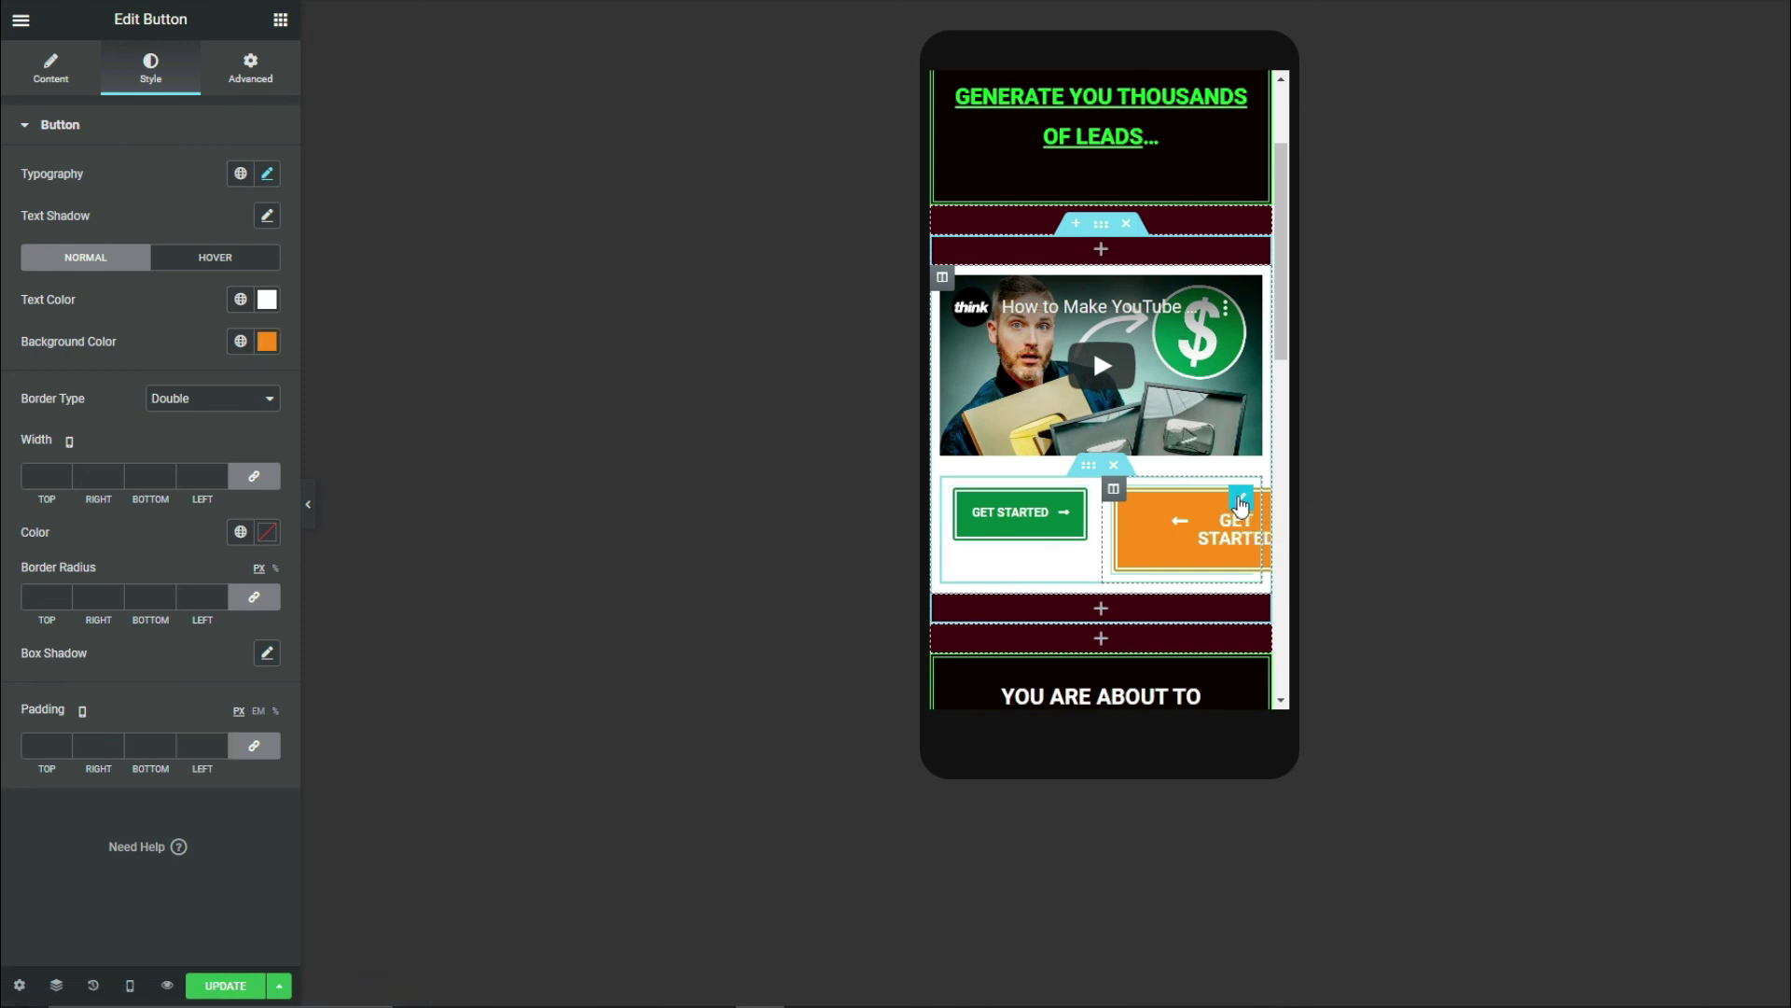
pyautogui.click(267, 175)
pyautogui.click(250, 345)
pyautogui.write('7')
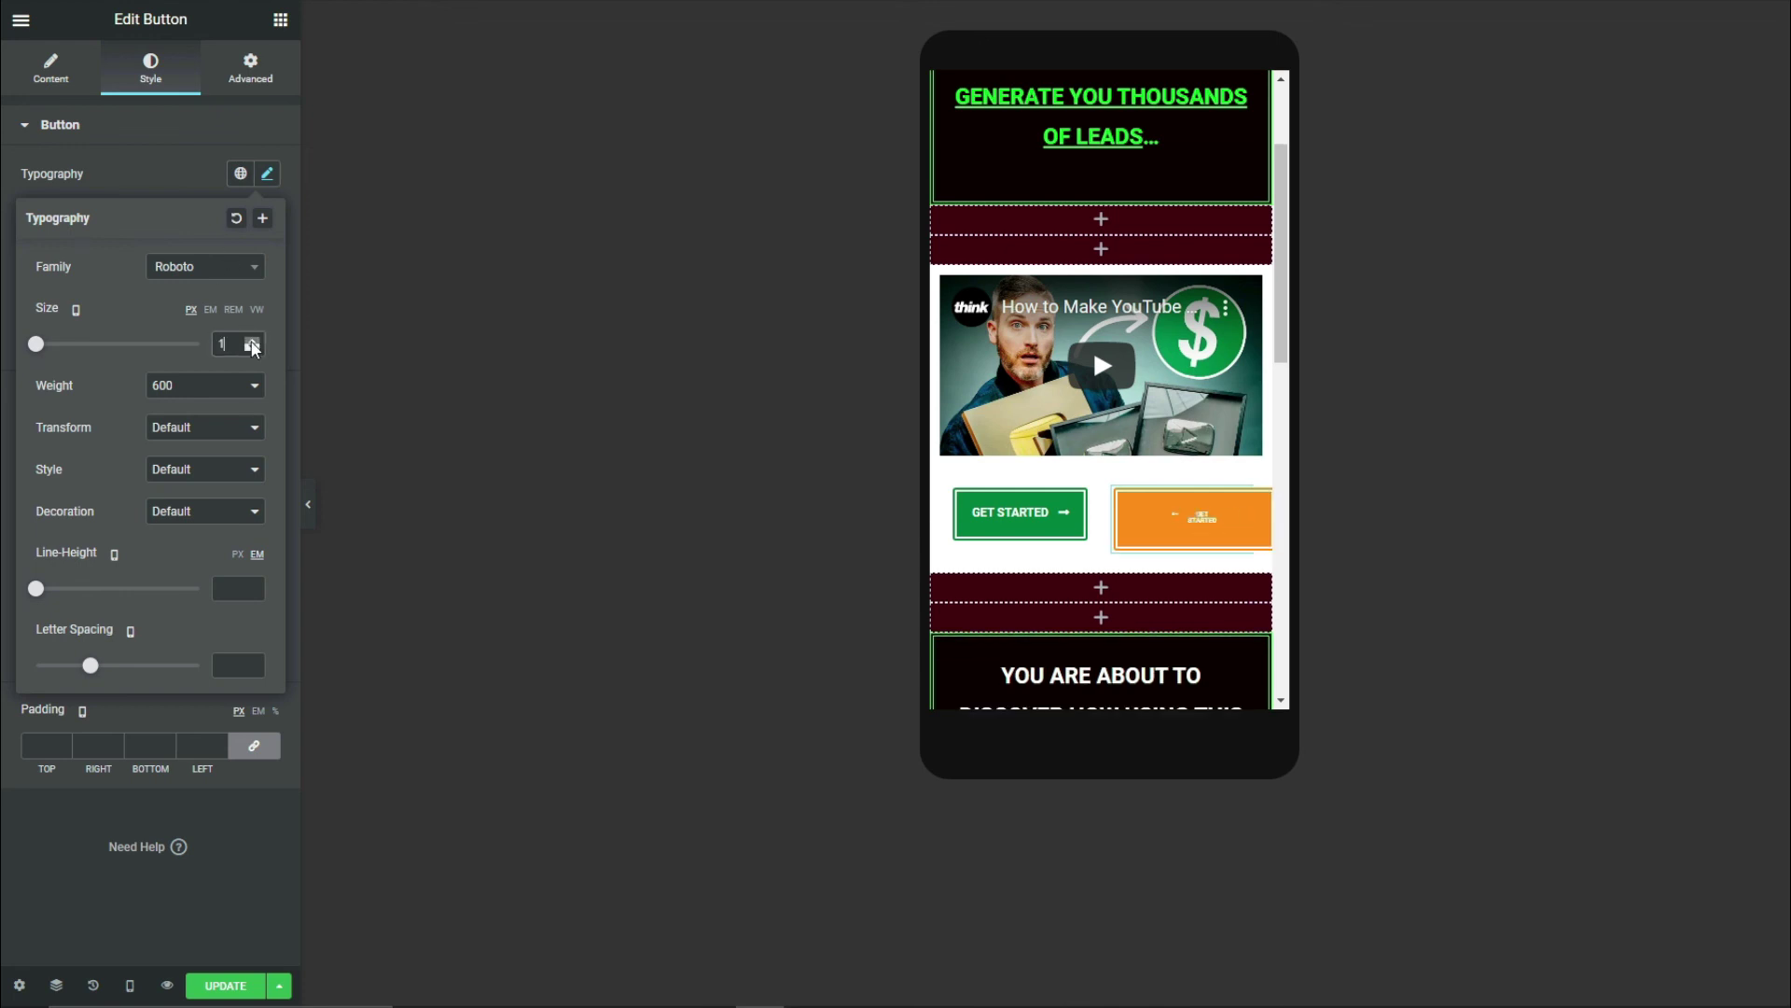
pyautogui.click(252, 340)
pyautogui.click(252, 341)
pyautogui.click(252, 341)
pyautogui.click(252, 341)
# - Set the orange button's mobile padding to 15 px on all four sides
pyautogui.click(46, 746)
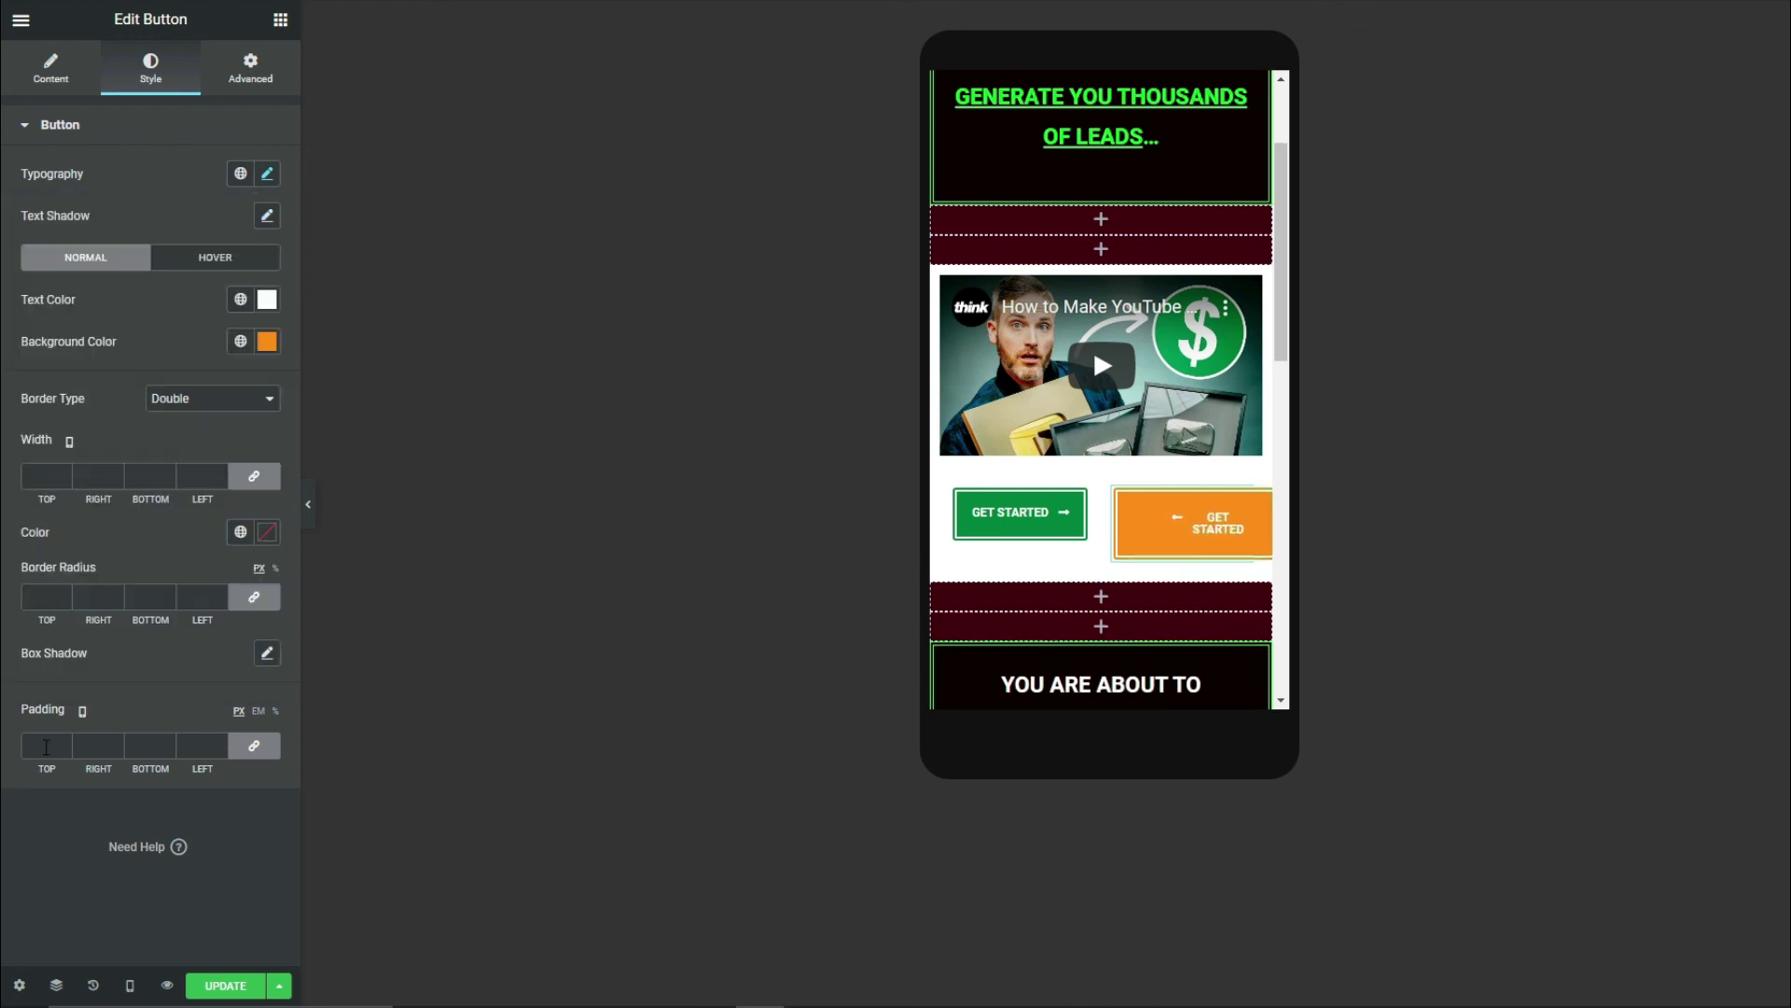
pyautogui.click(220, 745)
pyautogui.click(220, 745)
pyautogui.click(220, 746)
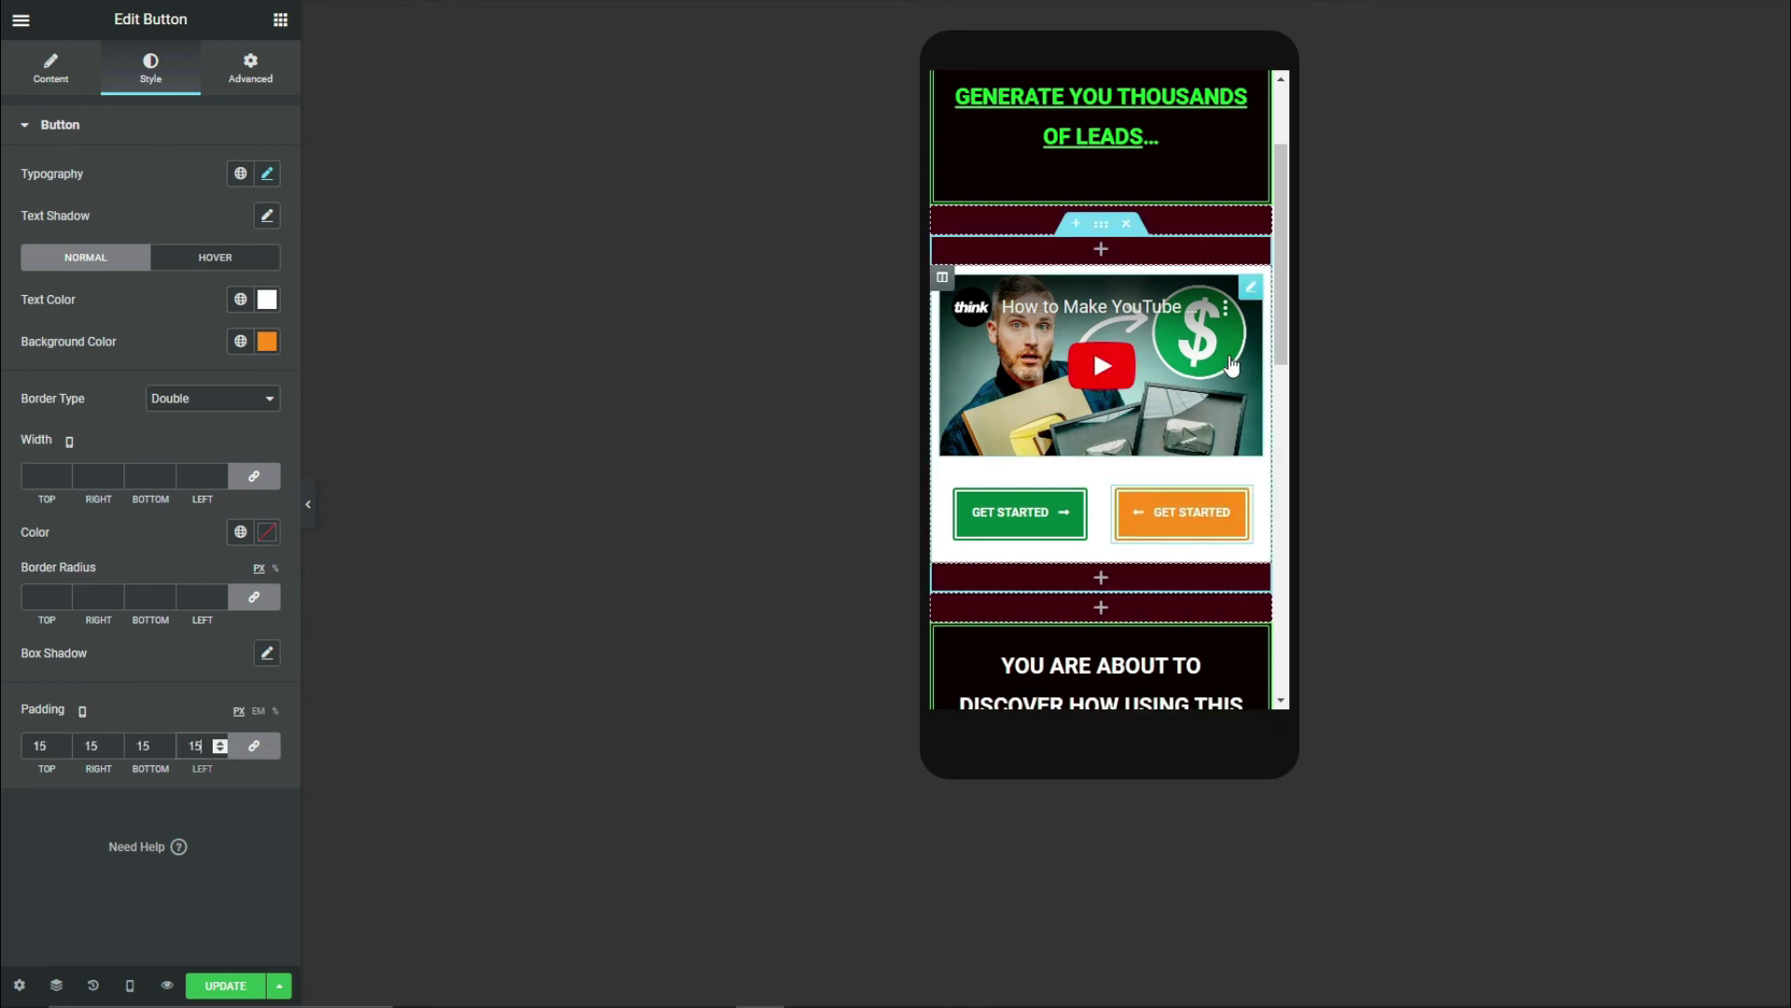
# - Review the page in the Tablet preview with the editing panel hidden, restore the panel and return to the Desktop preview
pyautogui.scroll(2, 919, 616)
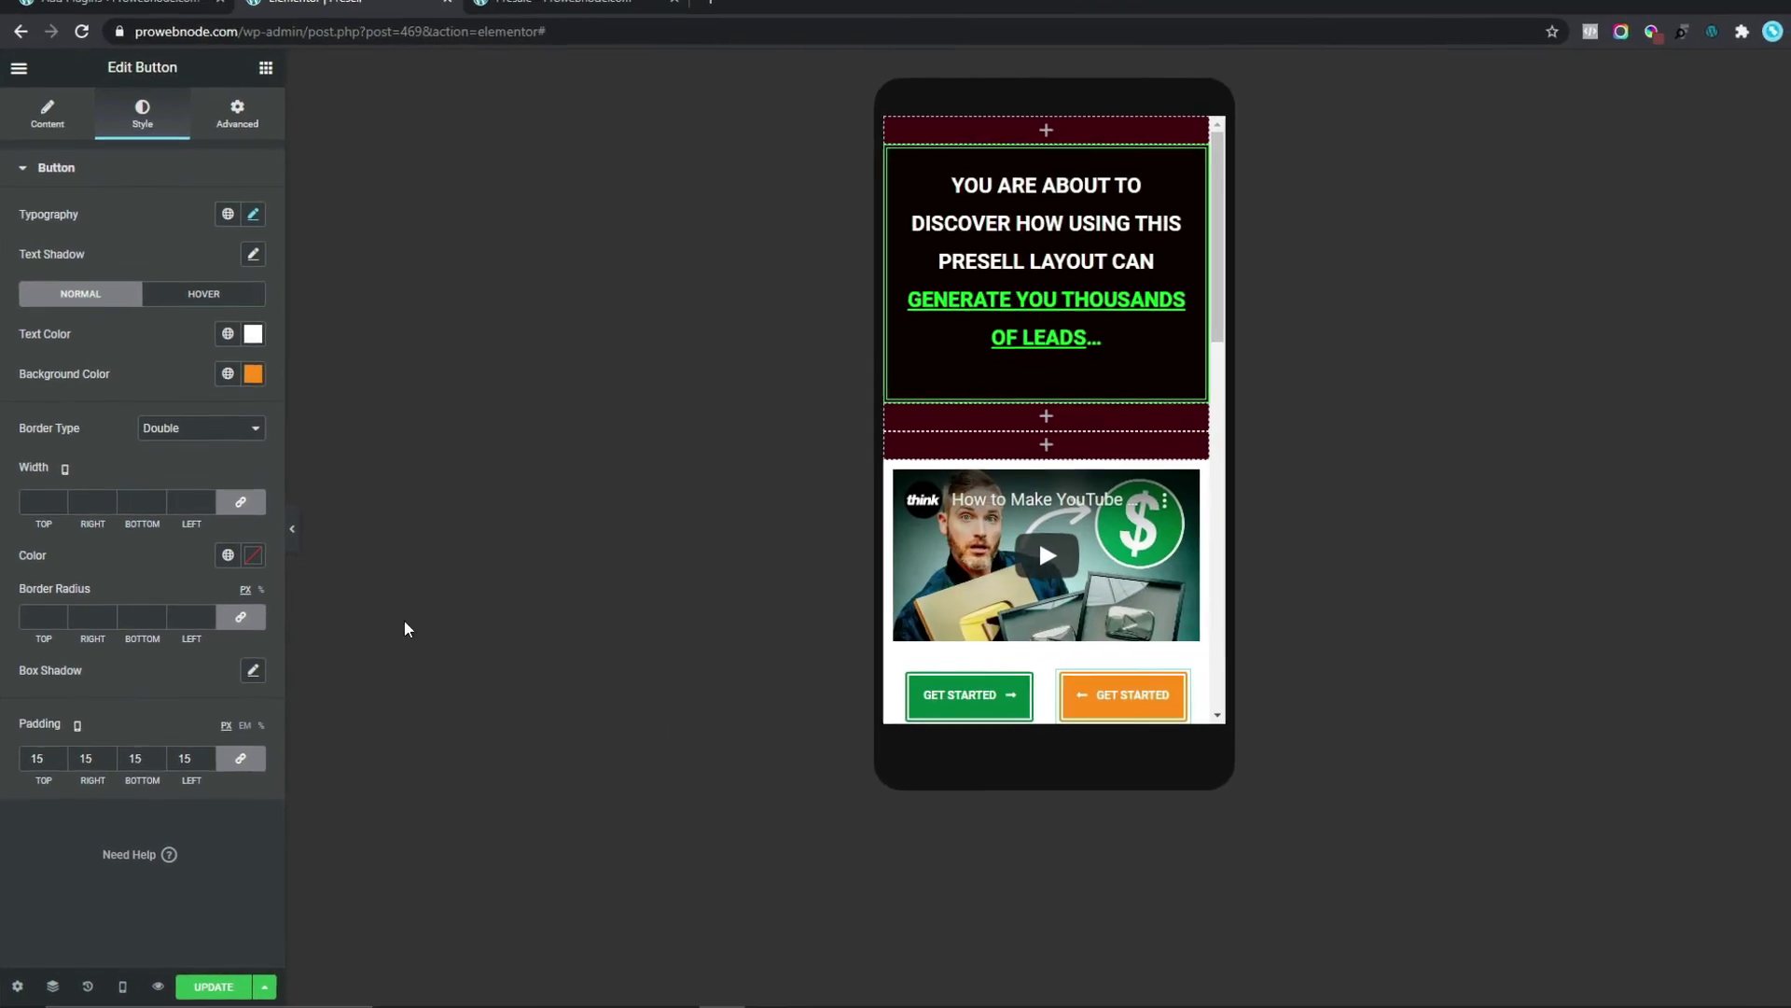
pyautogui.click(129, 987)
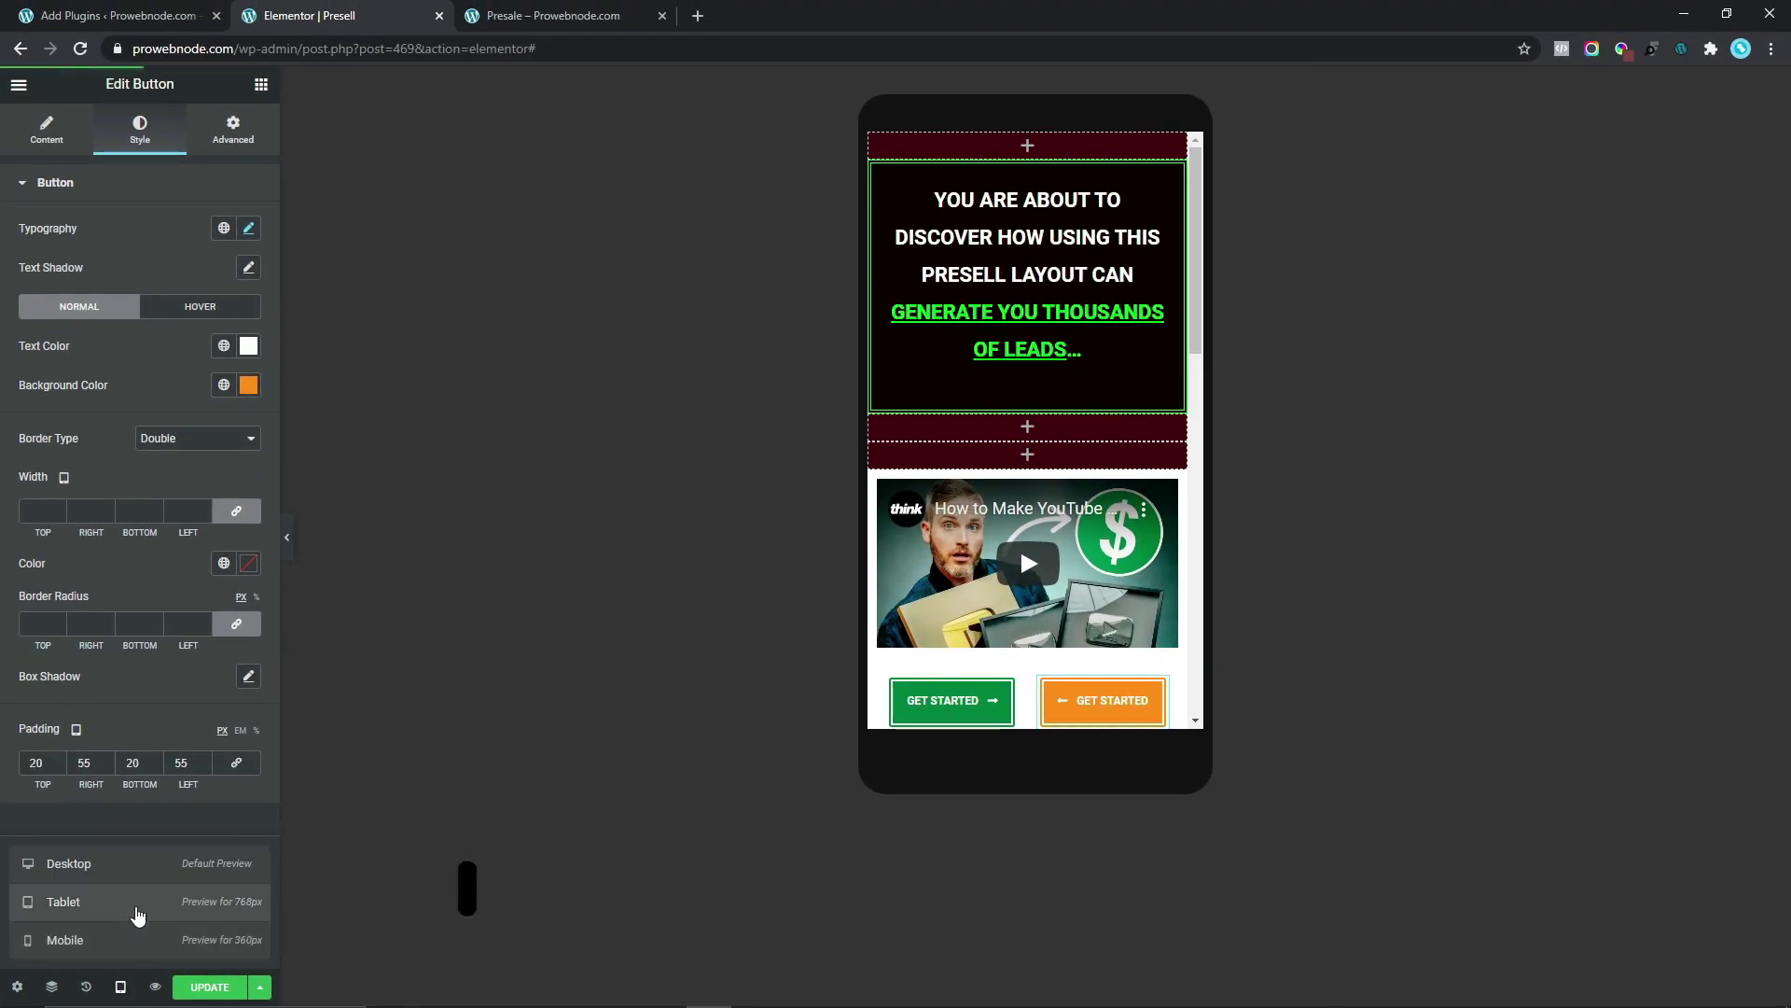
pyautogui.click(133, 911)
pyautogui.click(288, 537)
pyautogui.scroll(-3, 749, 473)
pyautogui.scroll(3, 749, 473)
pyautogui.click(7, 537)
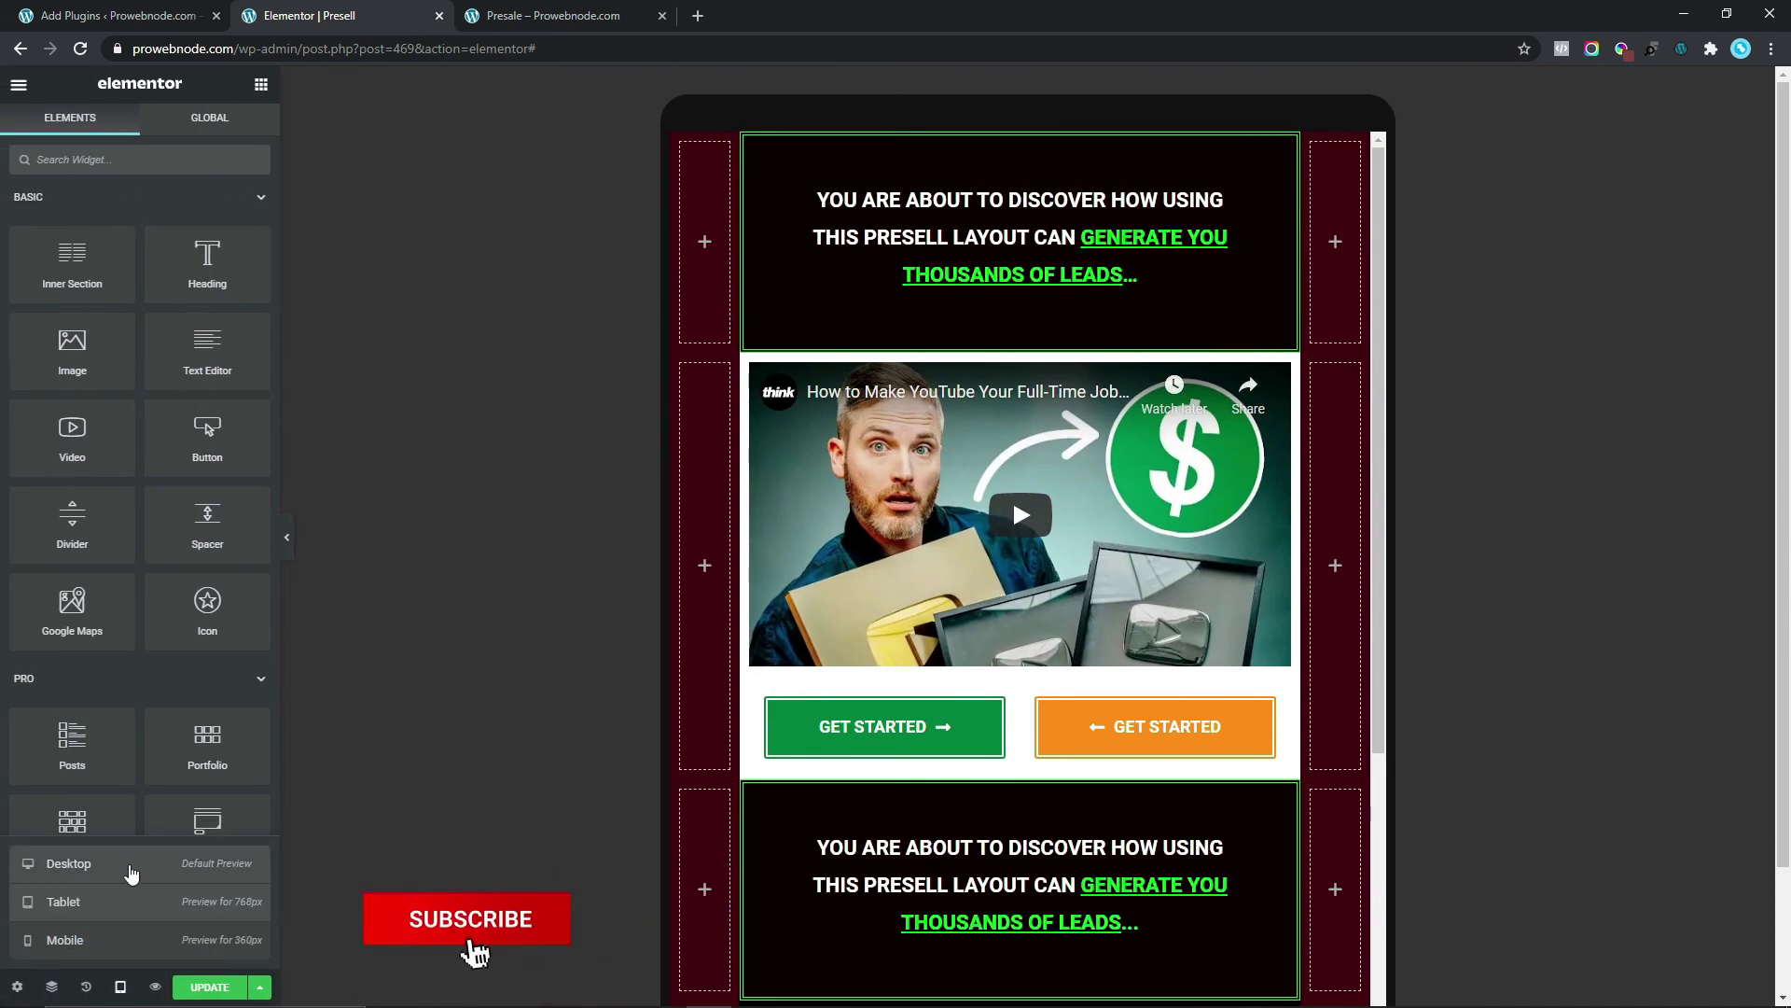
pyautogui.click(131, 873)
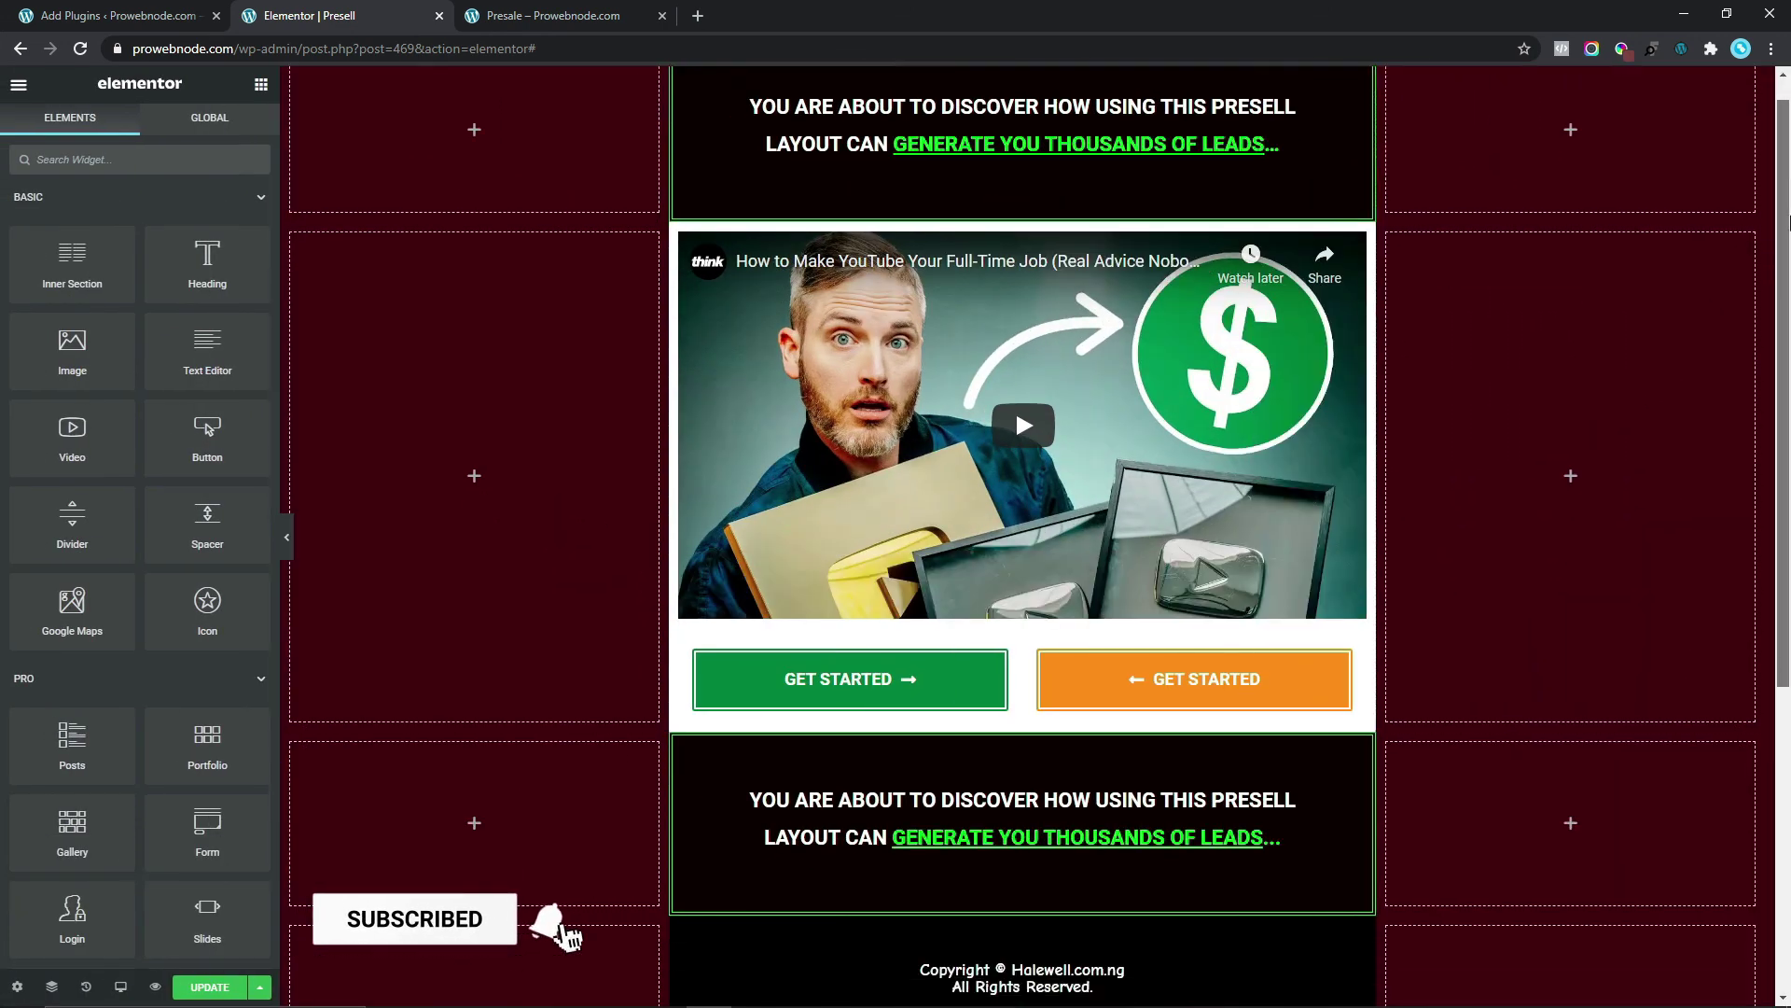